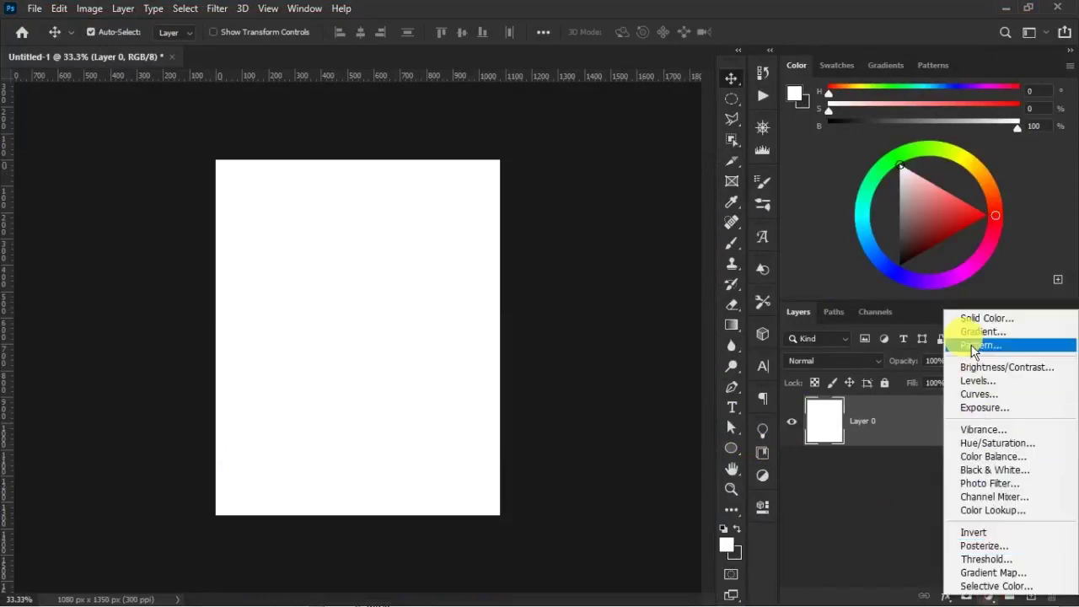
- Add a Solid Color fill layer above the white layer with the hex colour dff7d3
{"action": "left_click", "coordinate": [975, 318]}
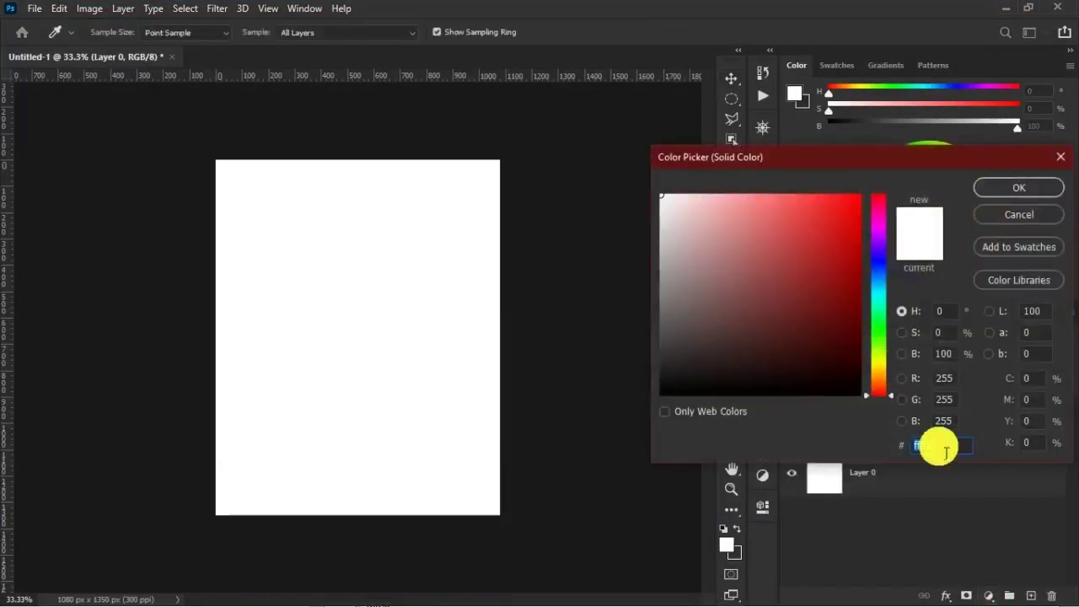
{"action": "type", "text": "dff"}
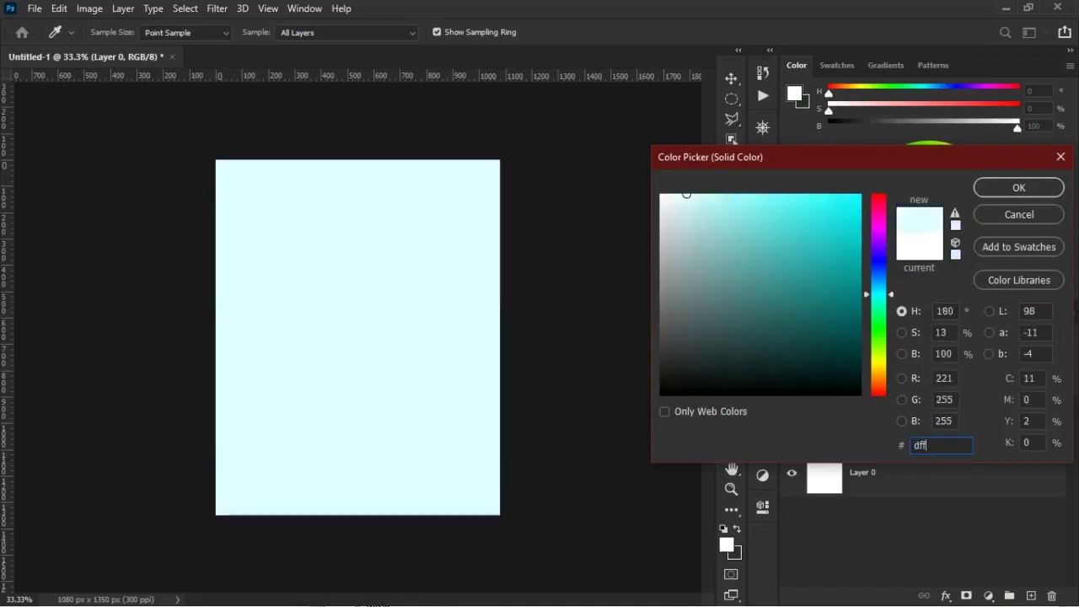
{"action": "type", "text": "7d"}
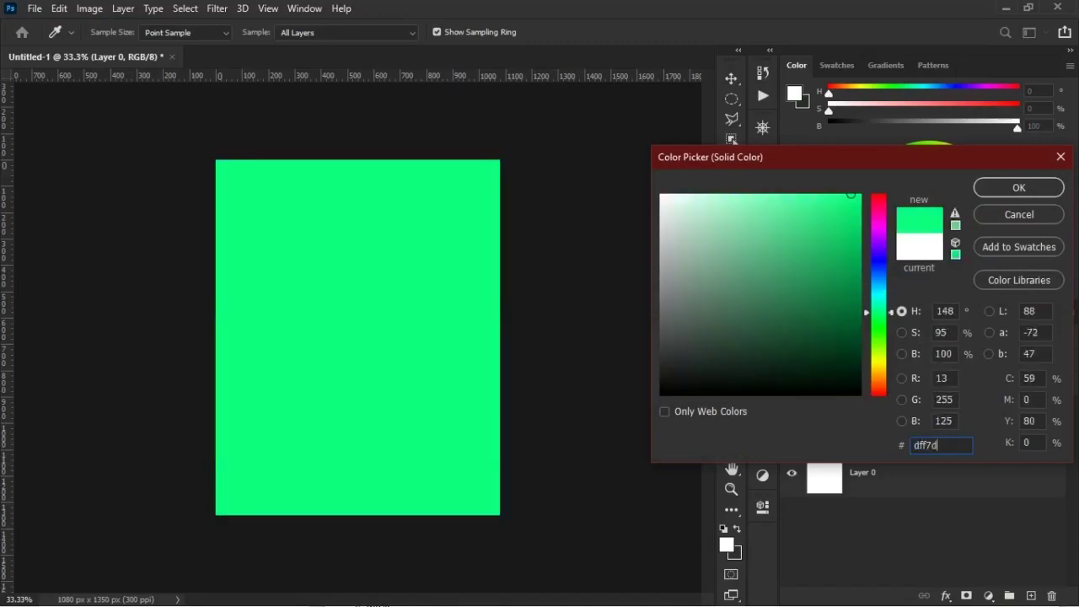
{"action": "type", "text": "3"}
{"action": "key", "text": "Return"}
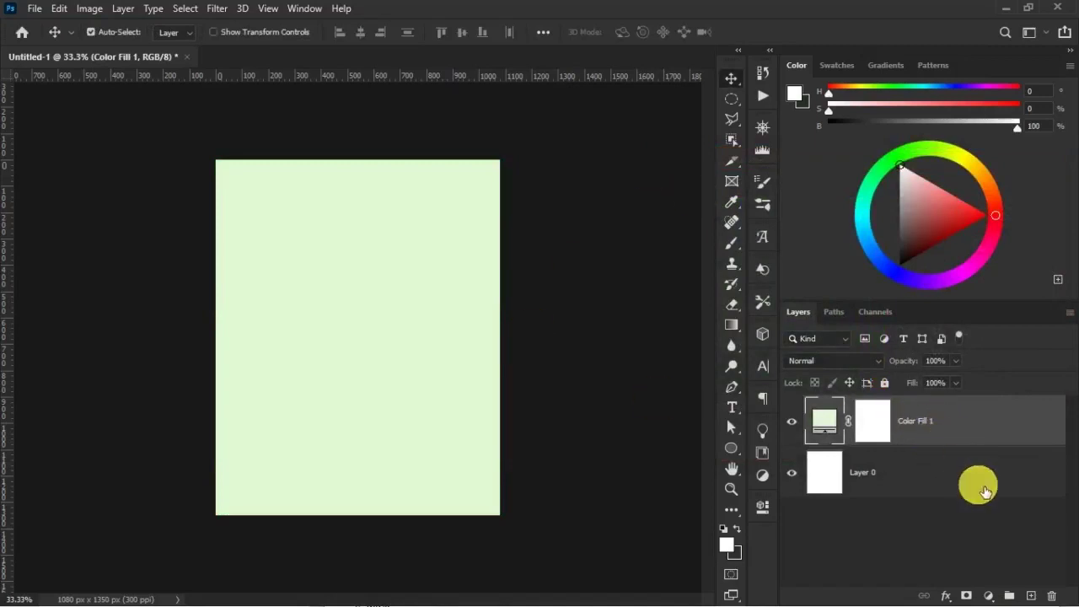
- Add a new layer and draw a rectangle about 1356 px wide and 285 px high across the canvas's lower edge
{"action": "left_click", "coordinate": [1030, 595]}
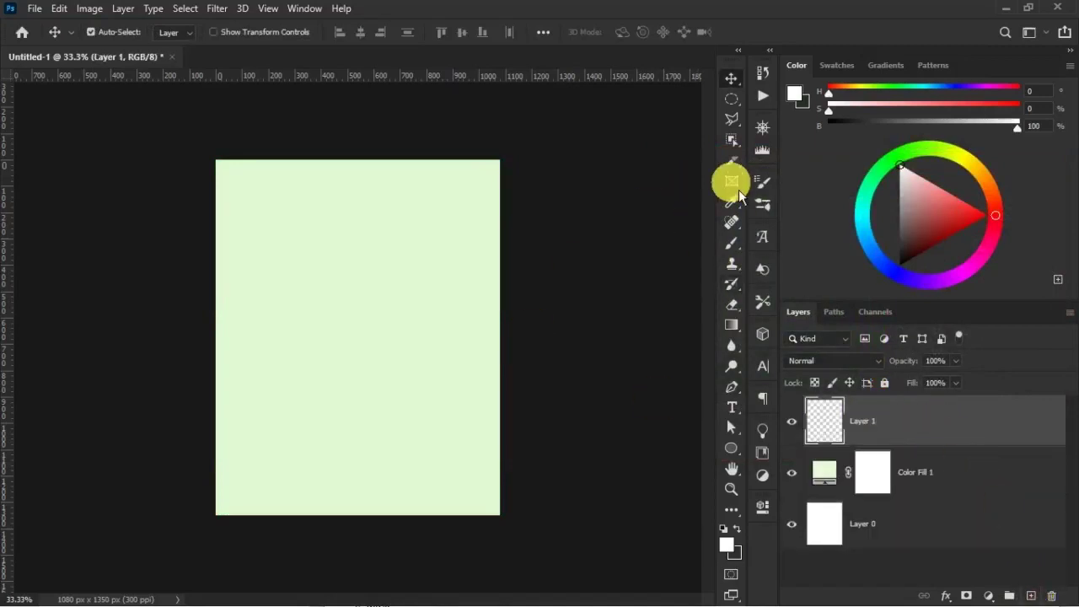
{"action": "left_click", "coordinate": [731, 447]}
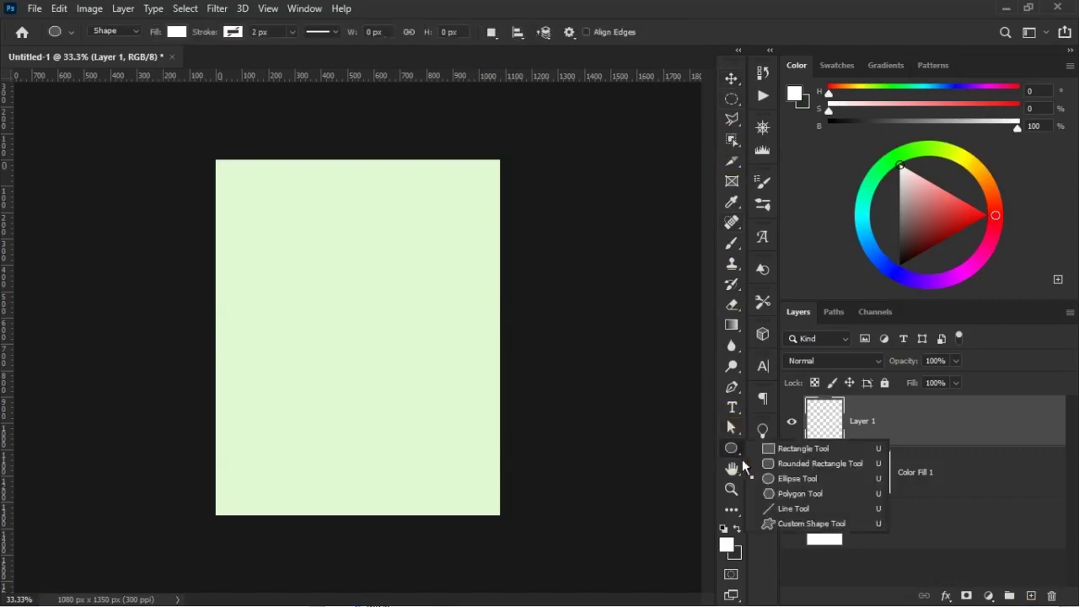
{"action": "left_click", "coordinate": [801, 451]}
{"action": "left_click_drag", "start_coordinate": [184, 456], "coordinate": [540, 531]}
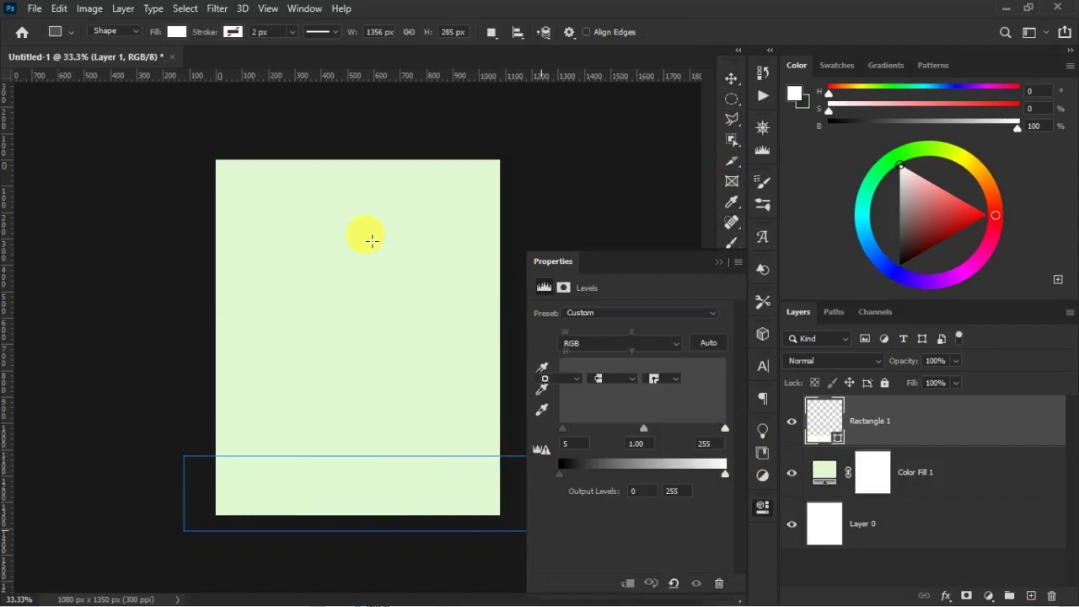
- Set the rectangle's fill to white, ffffff
{"action": "left_click", "coordinate": [545, 362]}
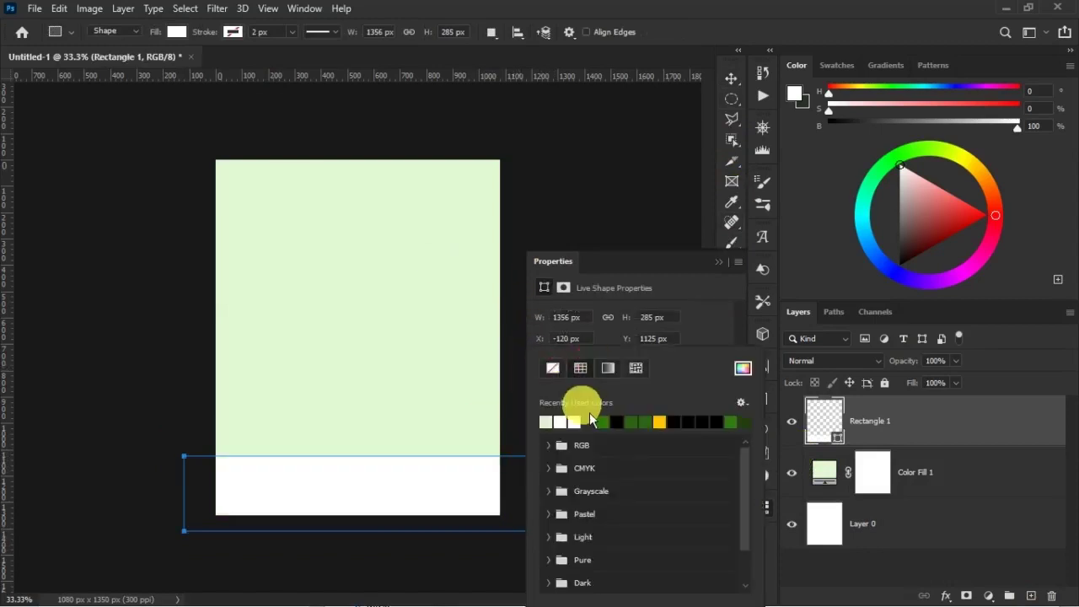
{"action": "left_click", "coordinate": [743, 370]}
{"action": "left_click_drag", "start_coordinate": [731, 222], "coordinate": [626, 184]}
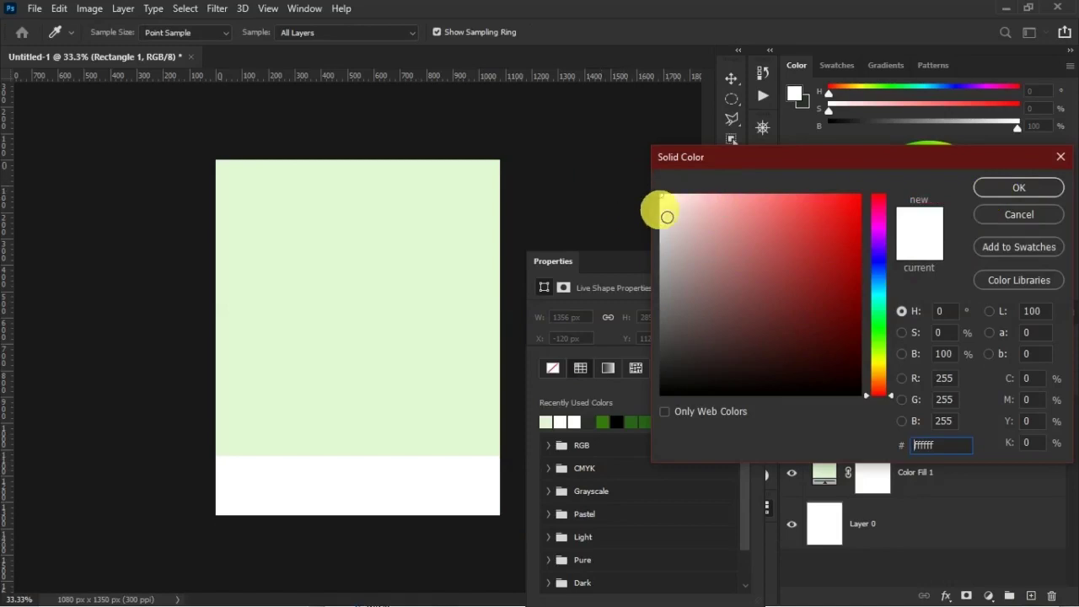
{"action": "left_click", "coordinate": [1003, 200]}
{"action": "left_click", "coordinate": [721, 269]}
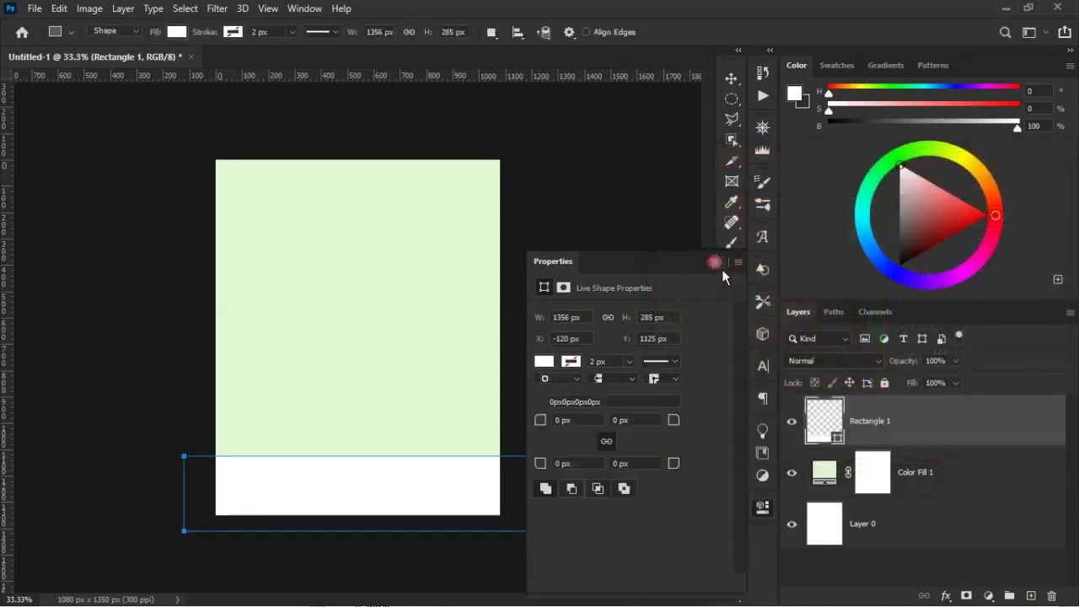
{"action": "left_click", "coordinate": [713, 261]}
- Nudge the white rectangle slightly upward so its band covers more of the canvas's lower part
{"action": "key", "text": "v"}
{"action": "key", "text": "Up"}
{"action": "key", "text": "Up"}
{"action": "key", "text": "Up"}
{"action": "key", "text": "Up"}
{"action": "key", "text": "Up"}
{"action": "key", "text": "Up"}
{"action": "key", "text": "Up"}
{"action": "key", "text": "Up"}
{"action": "key", "text": "Up"}
{"action": "key", "text": "Up"}
{"action": "key", "text": "Up"}
{"action": "key", "text": "Up"}
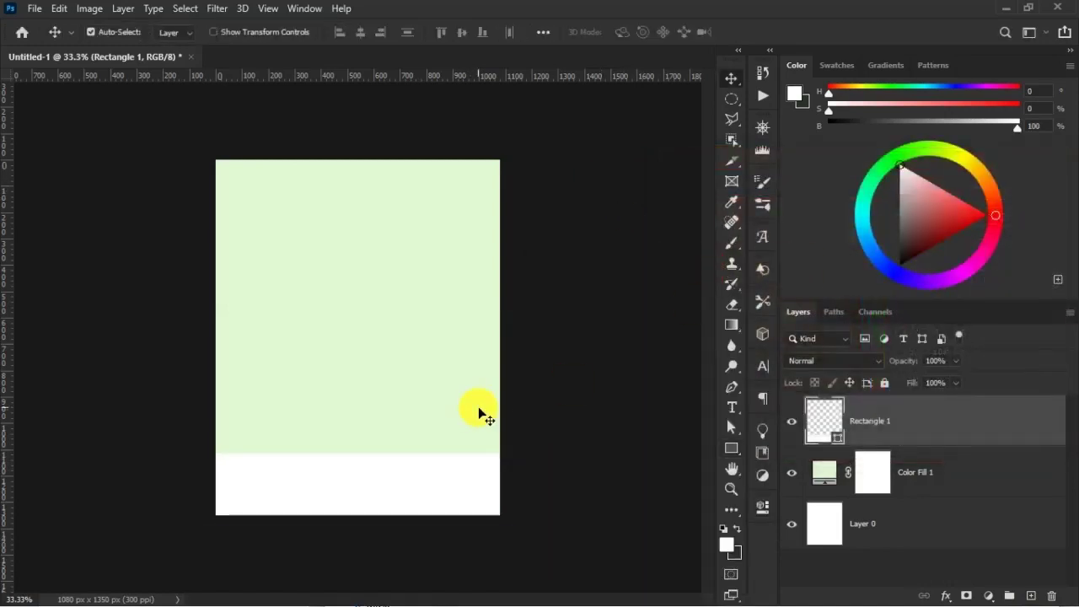
{"action": "key", "text": "Down"}
{"action": "key", "text": "Up"}
{"action": "key", "text": "shift+Up"}
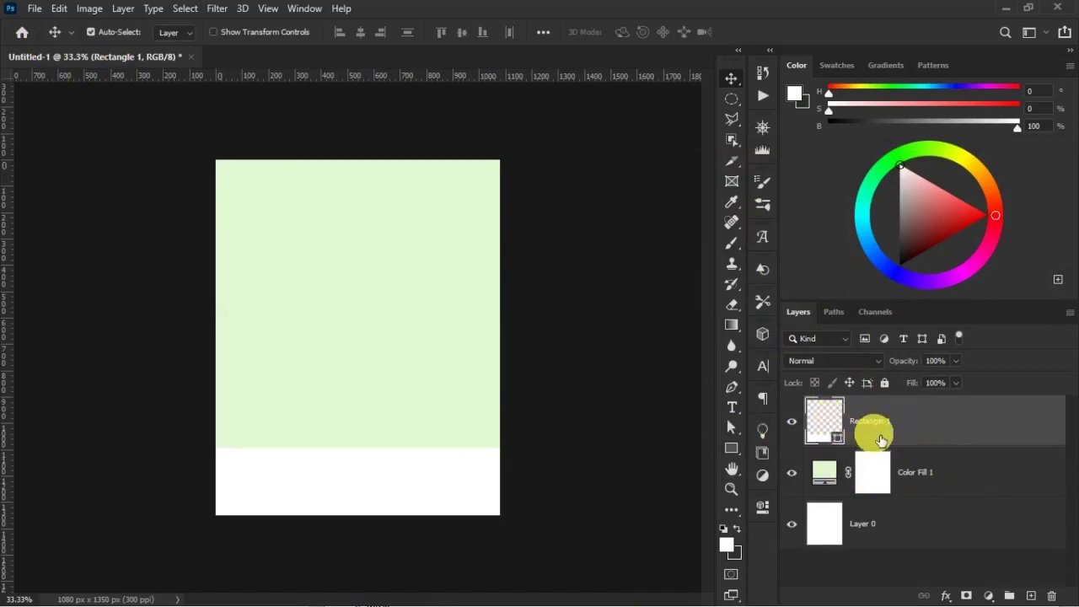
- Place the african-handsome-man skin-care photo as an embedded image directly above the Color Fill 1 layer, keeping its default size
{"action": "left_click", "coordinate": [927, 477]}
{"action": "left_click", "coordinate": [792, 474]}
{"action": "left_click", "coordinate": [792, 474]}
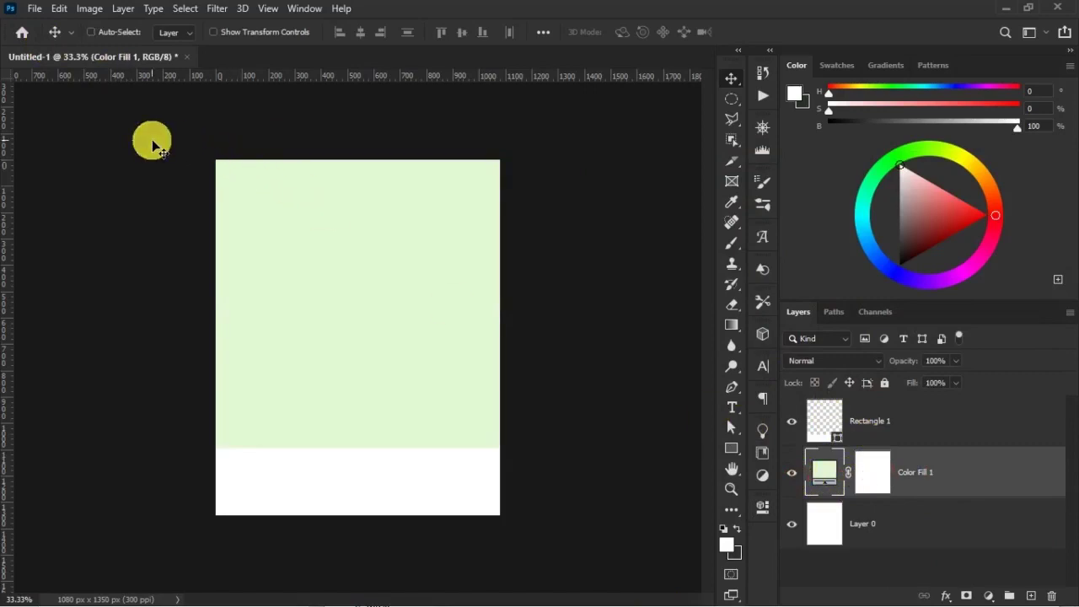
{"action": "key", "text": "ctrl+plus"}
{"action": "left_click", "coordinate": [46, 11]}
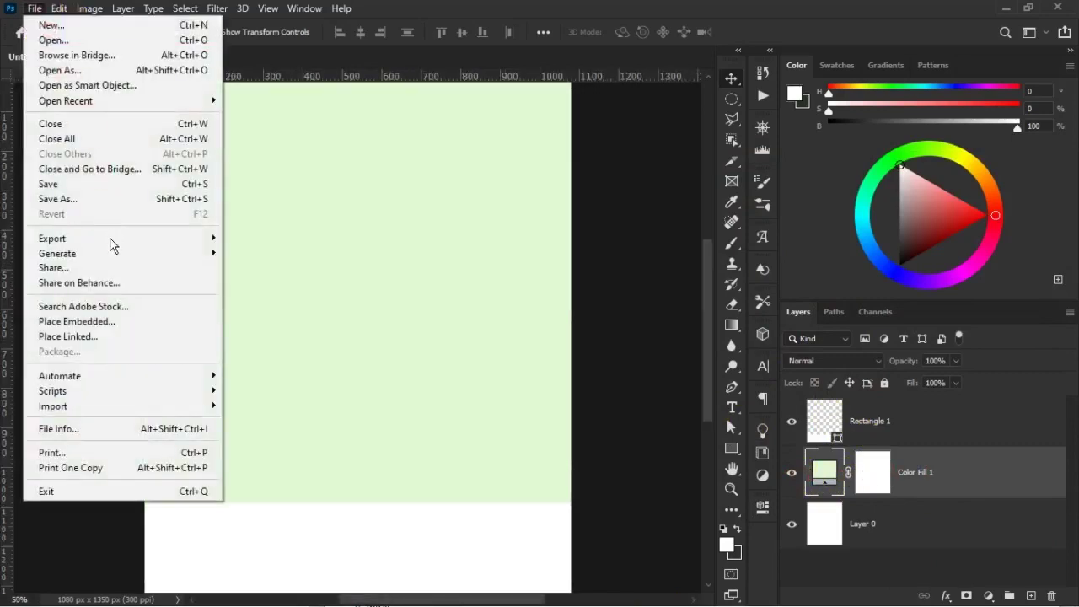
{"action": "left_click", "coordinate": [115, 327]}
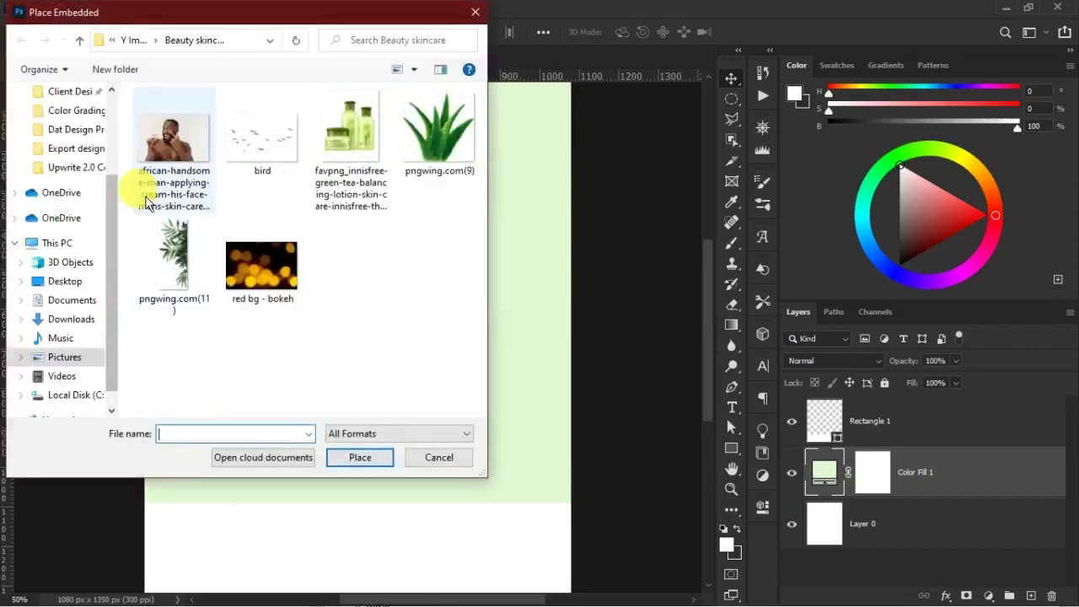
{"action": "left_click", "coordinate": [172, 172]}
{"action": "left_click", "coordinate": [376, 464]}
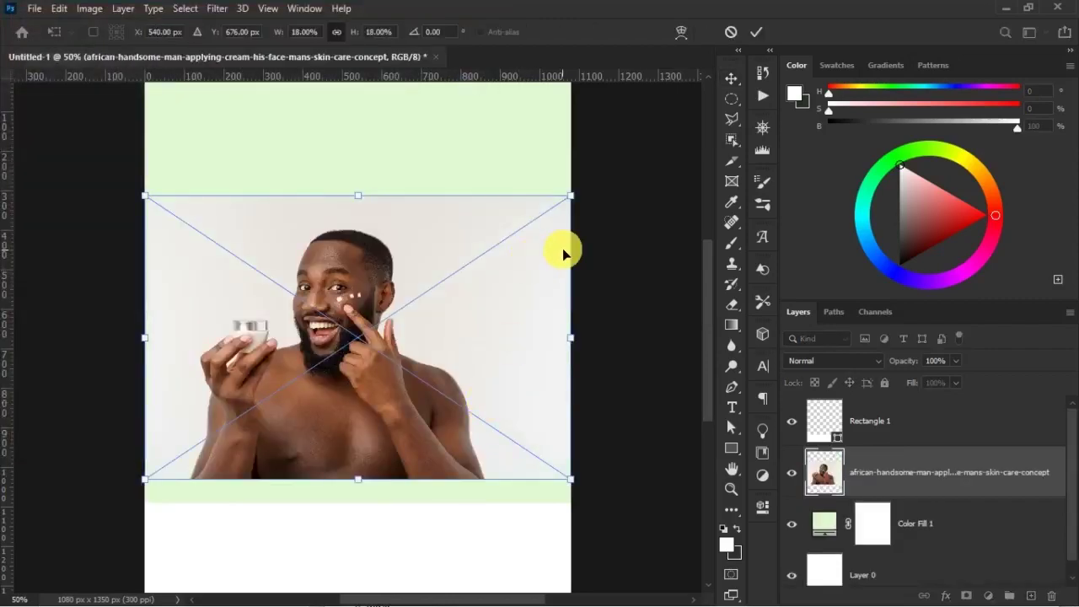
{"action": "key", "text": "Return"}
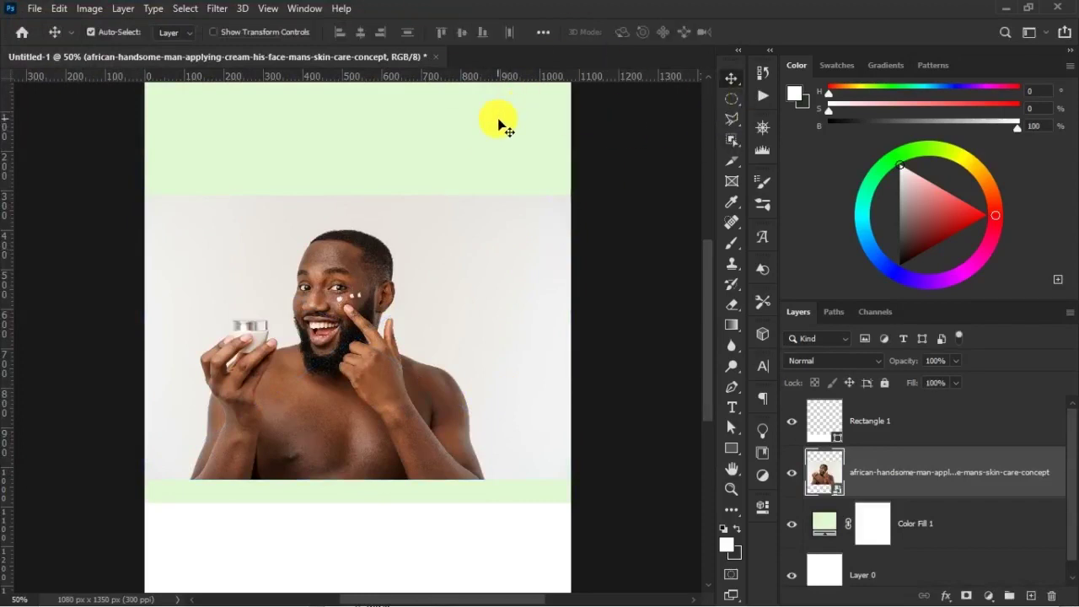
- Switch to the Quick Selection tool and select the man in the photo with Select Subject
{"action": "key", "text": "w"}
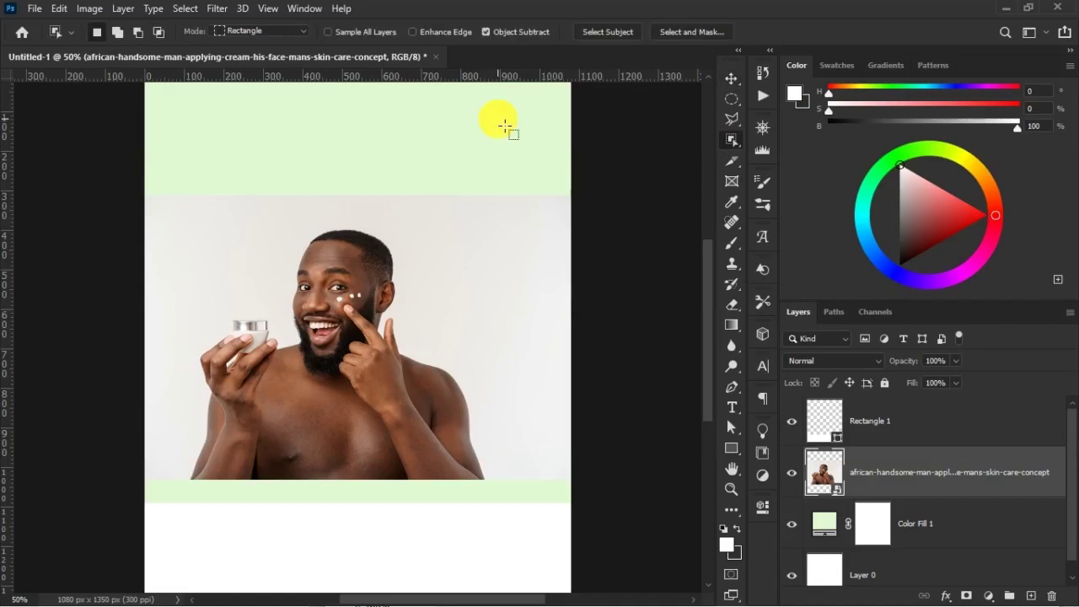
{"action": "right_click", "coordinate": [737, 147]}
{"action": "left_click", "coordinate": [806, 158]}
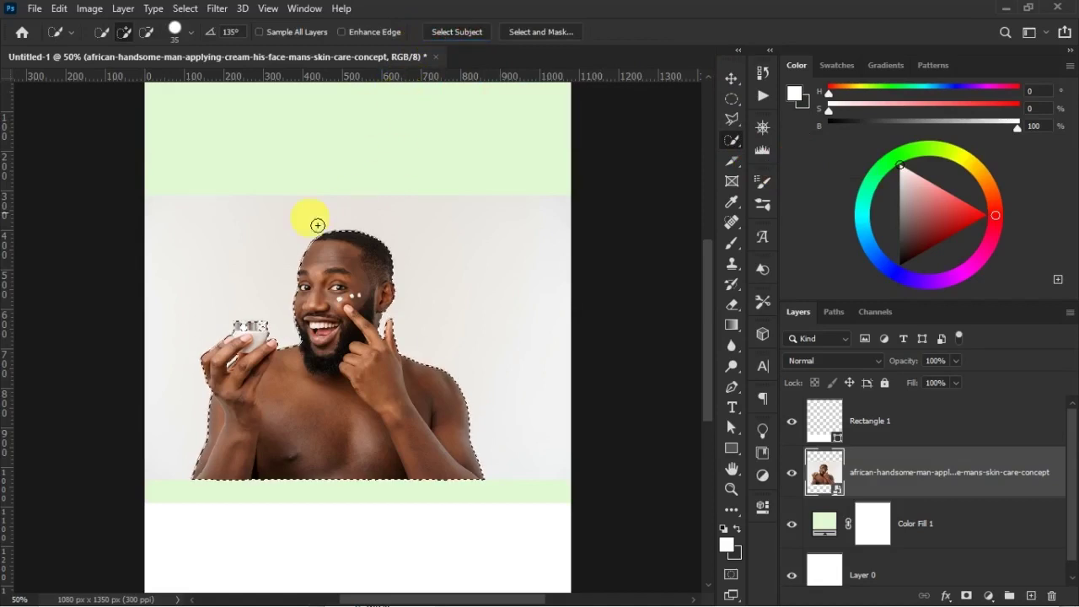
- Add the whole cream jar and its silver lid to the selection with the Polygonal Lasso
{"action": "key", "text": "z"}
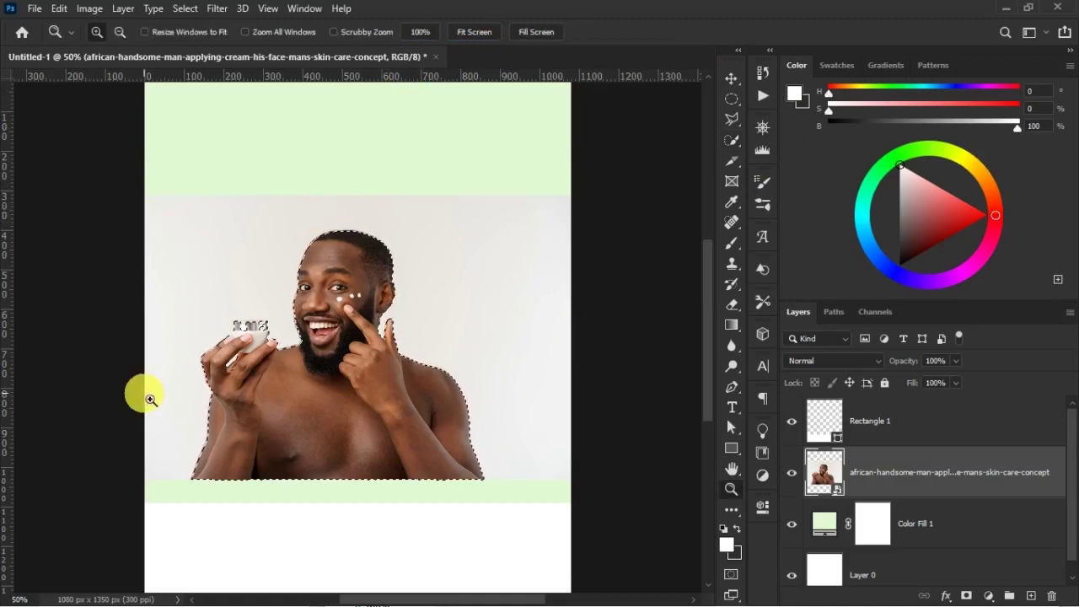
{"action": "left_click_drag", "start_coordinate": [201, 295], "coordinate": [290, 376]}
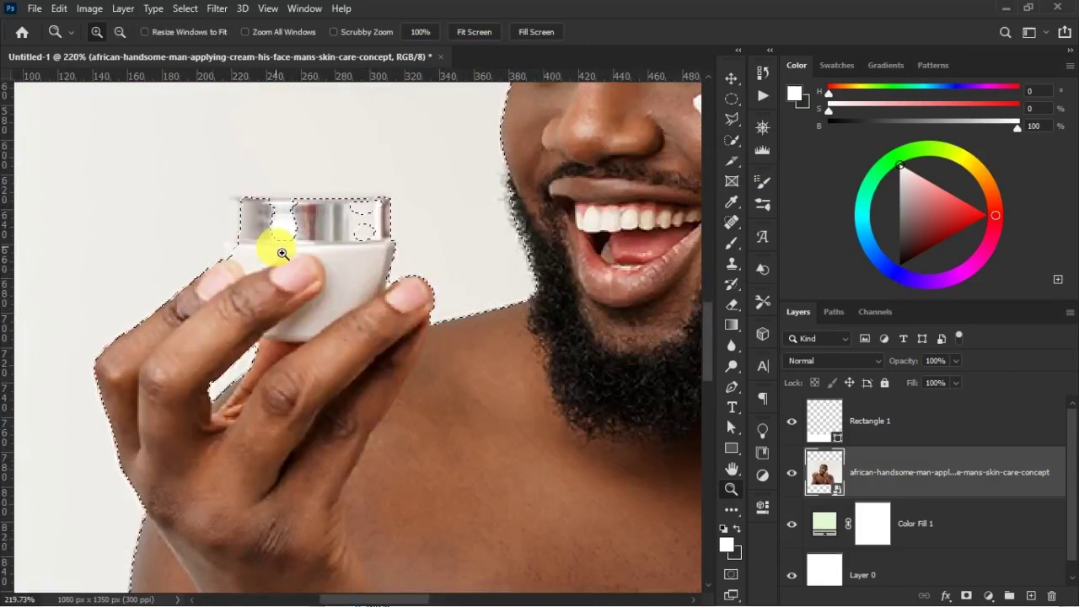
{"action": "left_click", "coordinate": [741, 128]}
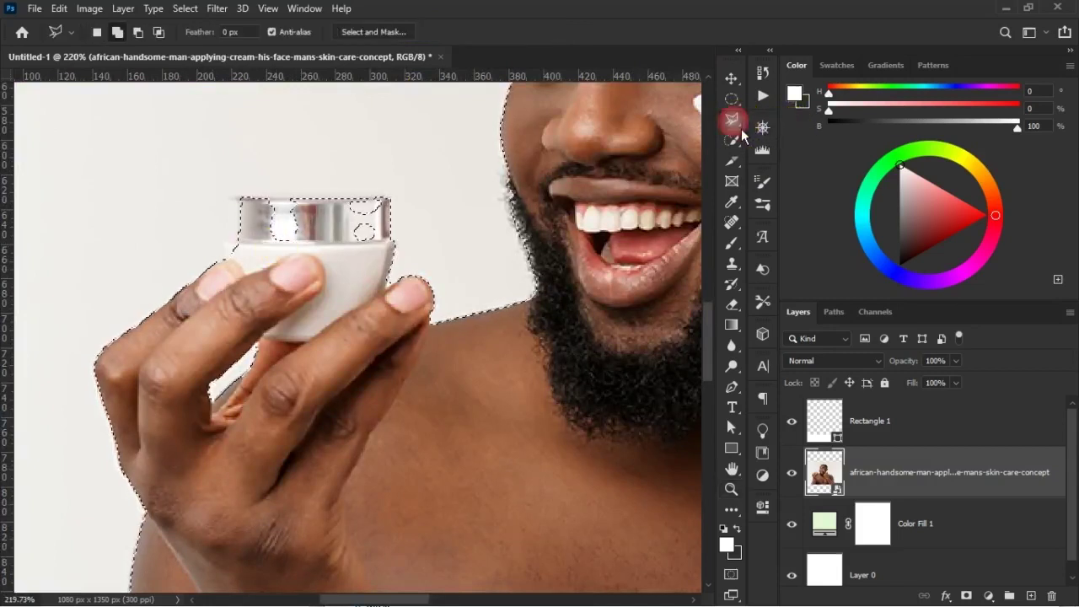
{"action": "left_click", "coordinate": [232, 258]}
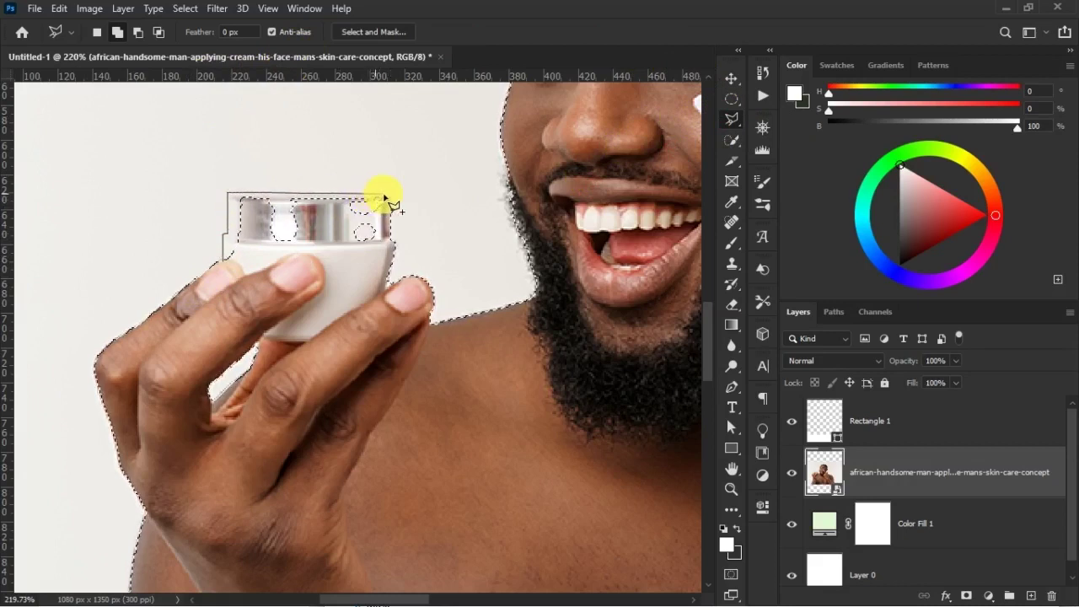
{"action": "left_click", "coordinate": [392, 251]}
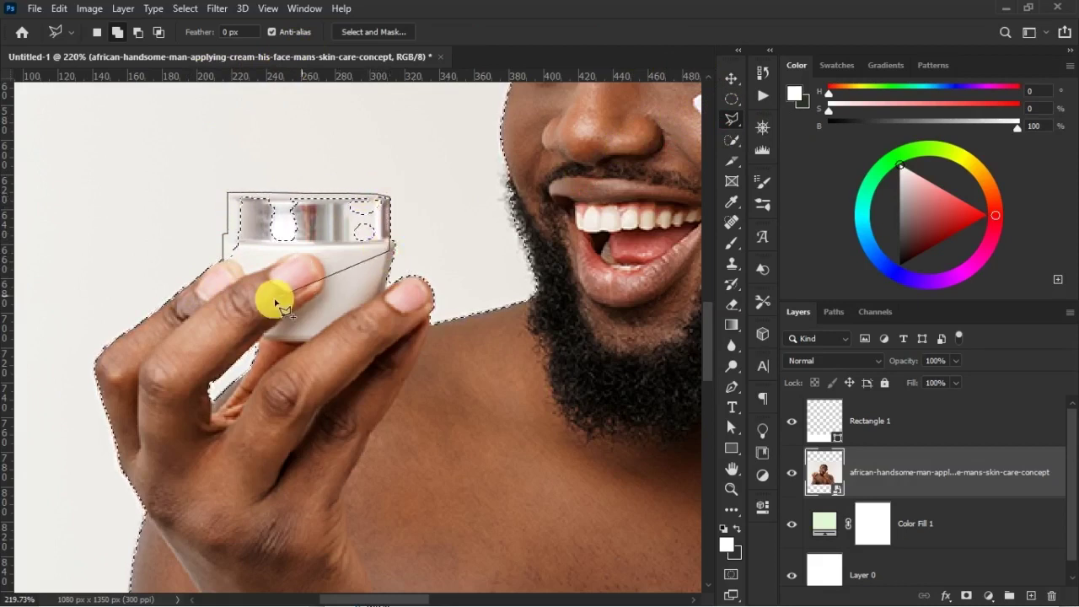
{"action": "left_click", "coordinate": [240, 262]}
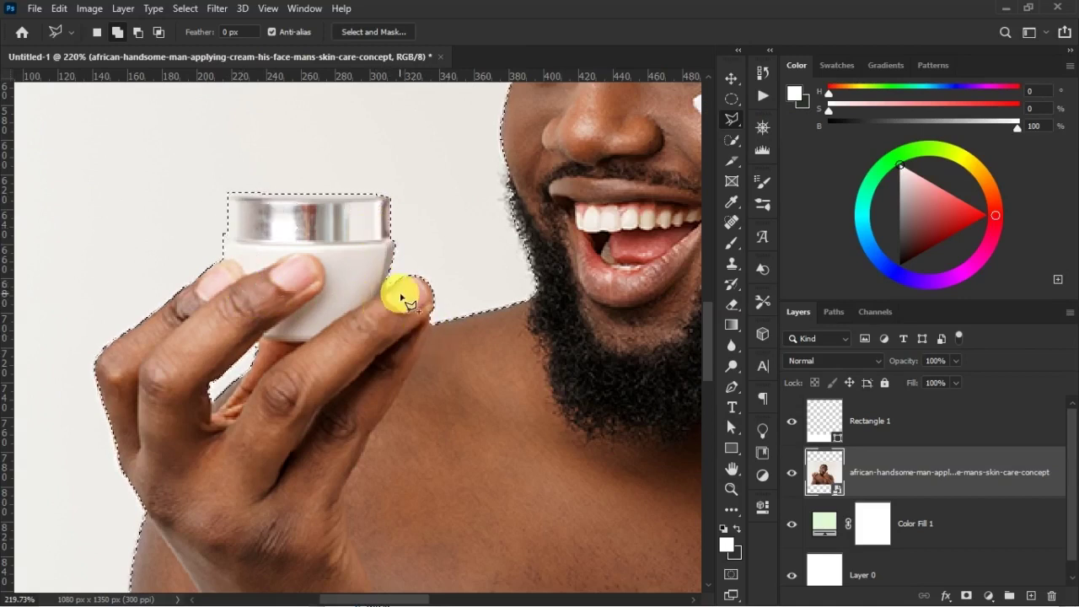
- Refine the selection in Select and Mask with smooth 2, feather 1.8 px, contrast 21% and shift edge -26%
{"action": "scroll", "coordinate": [434, 366], "scroll_direction": "down", "scroll_amount": 1}
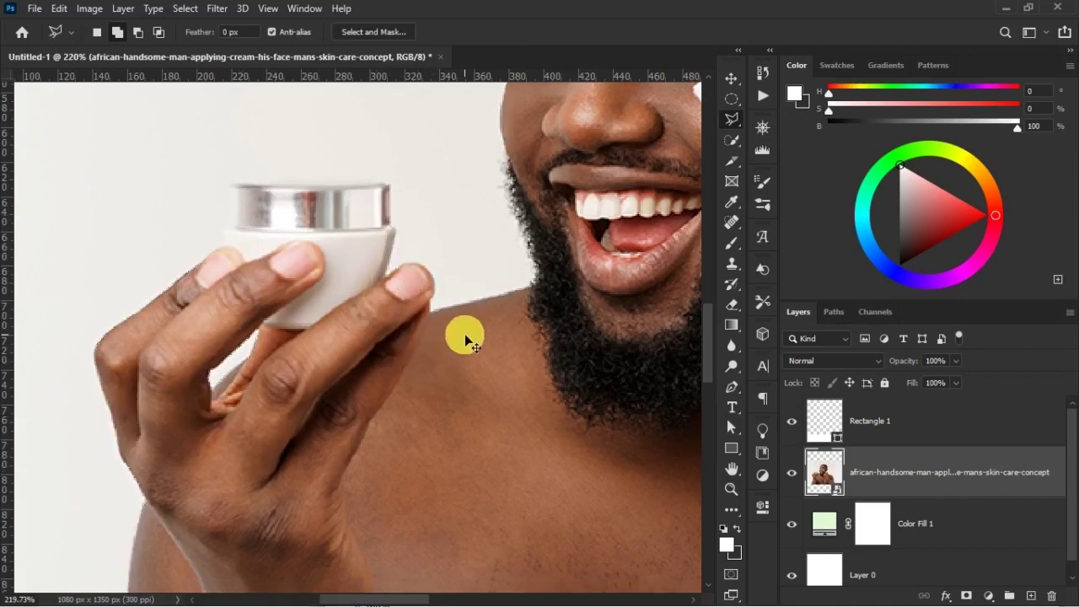
{"action": "scroll", "coordinate": [465, 334], "scroll_direction": "down", "scroll_amount": 4}
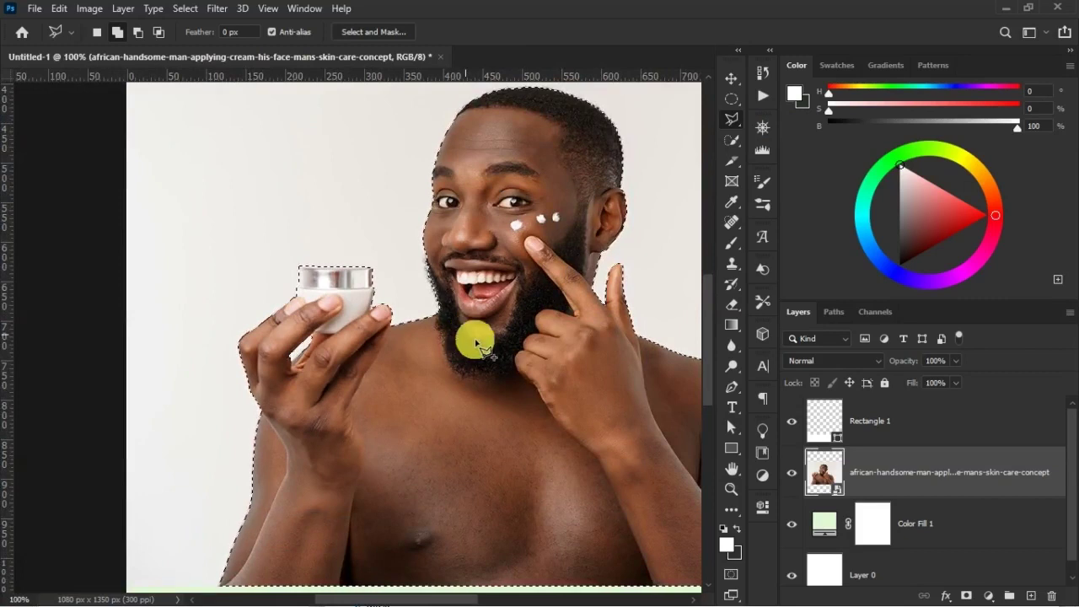
{"action": "left_click_drag", "start_coordinate": [546, 241], "coordinate": [444, 262]}
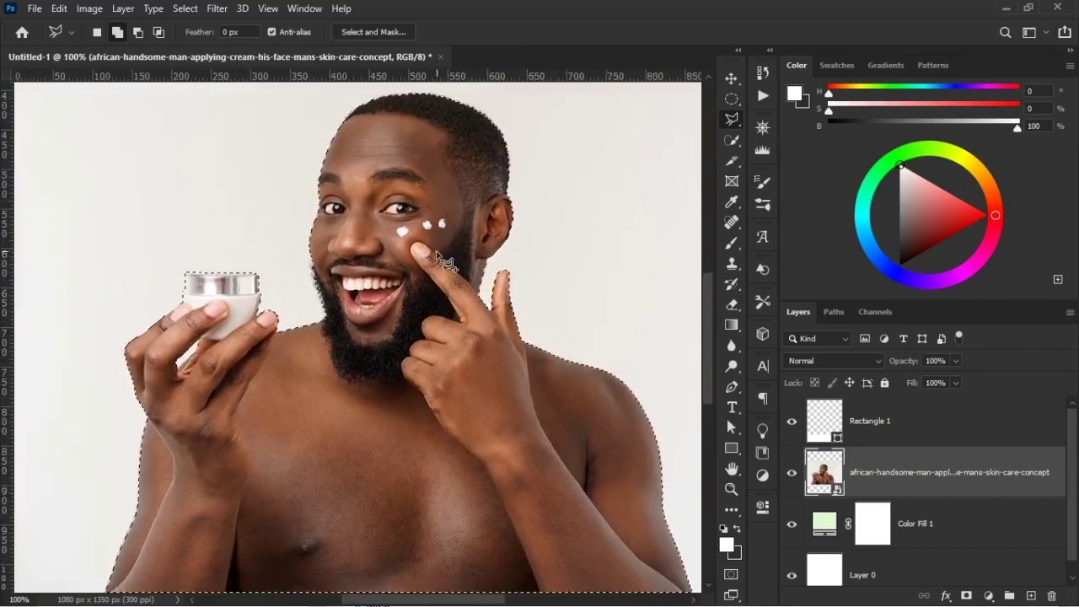
{"action": "key", "text": "ctrl+minus"}
{"action": "left_click", "coordinate": [373, 32]}
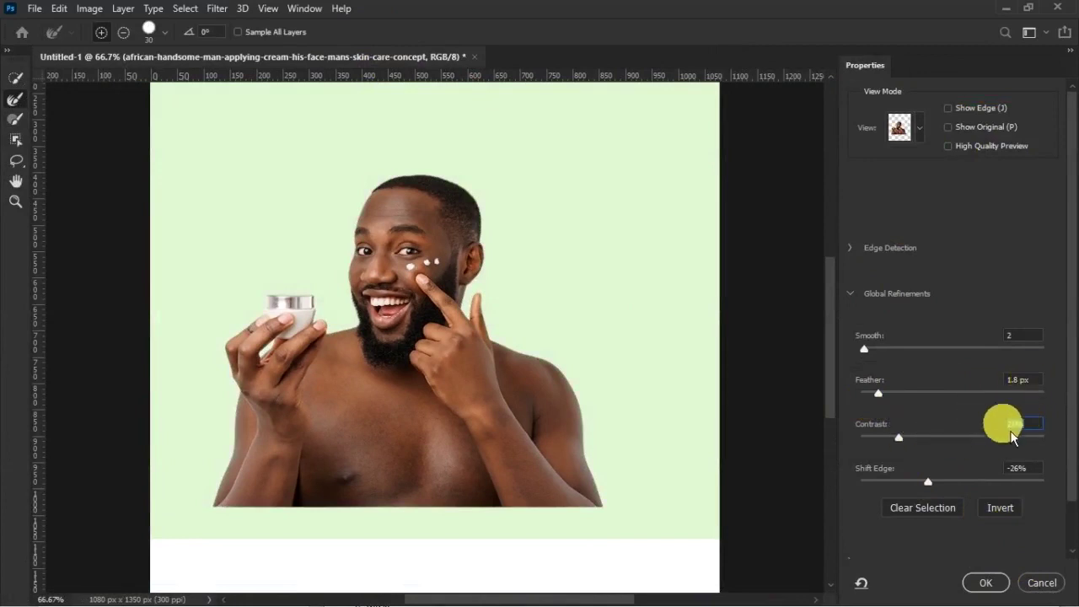
{"action": "left_click", "coordinate": [1035, 429]}
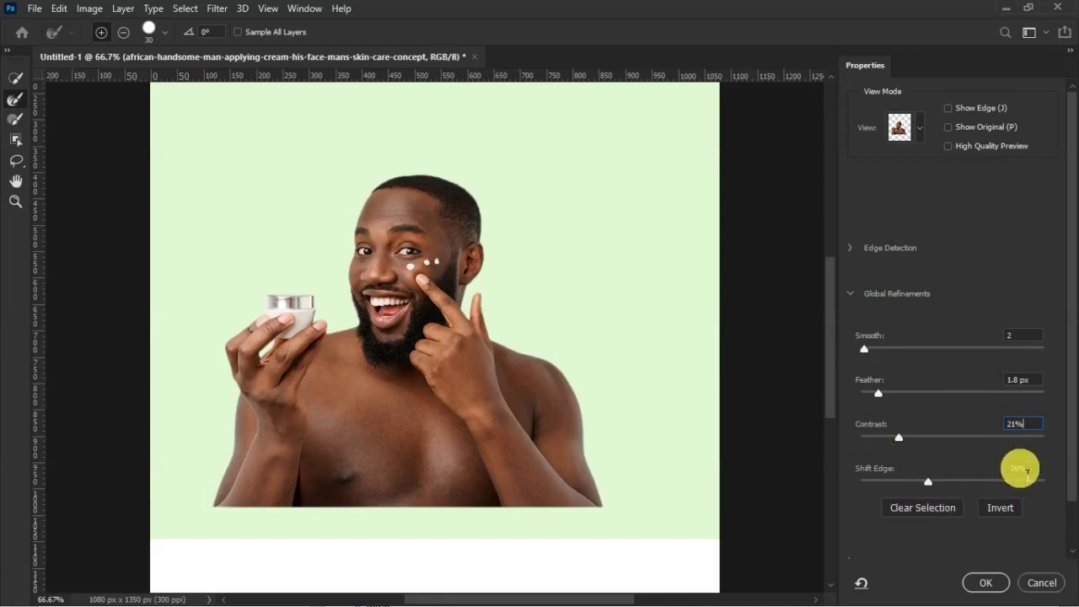
{"action": "left_click", "coordinate": [986, 582]}
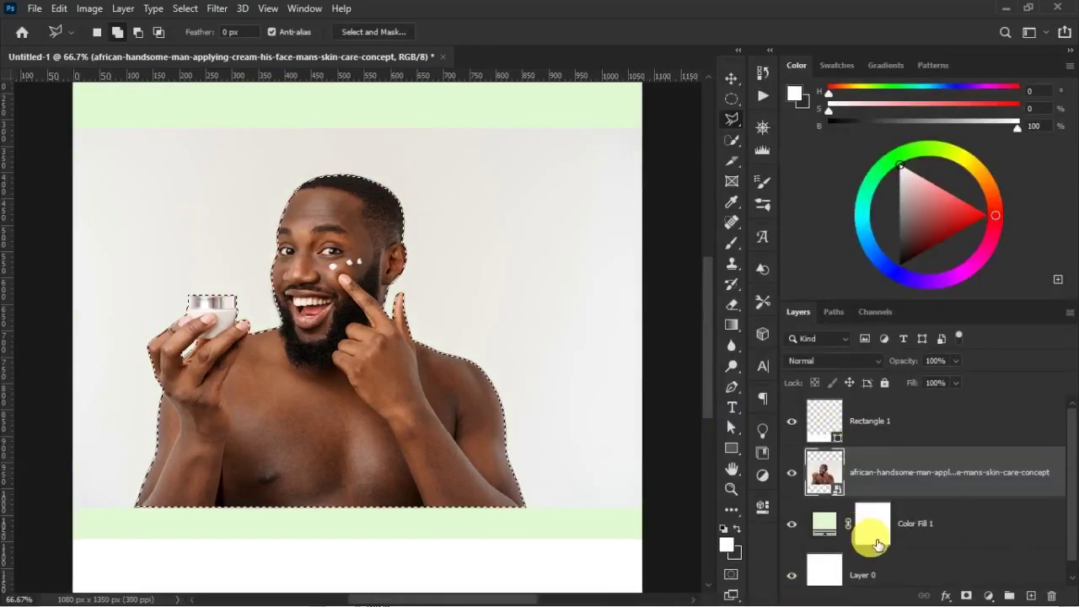
- Mask the photo layer to the selection and rename the layer MAN
{"action": "left_click", "coordinate": [967, 596]}
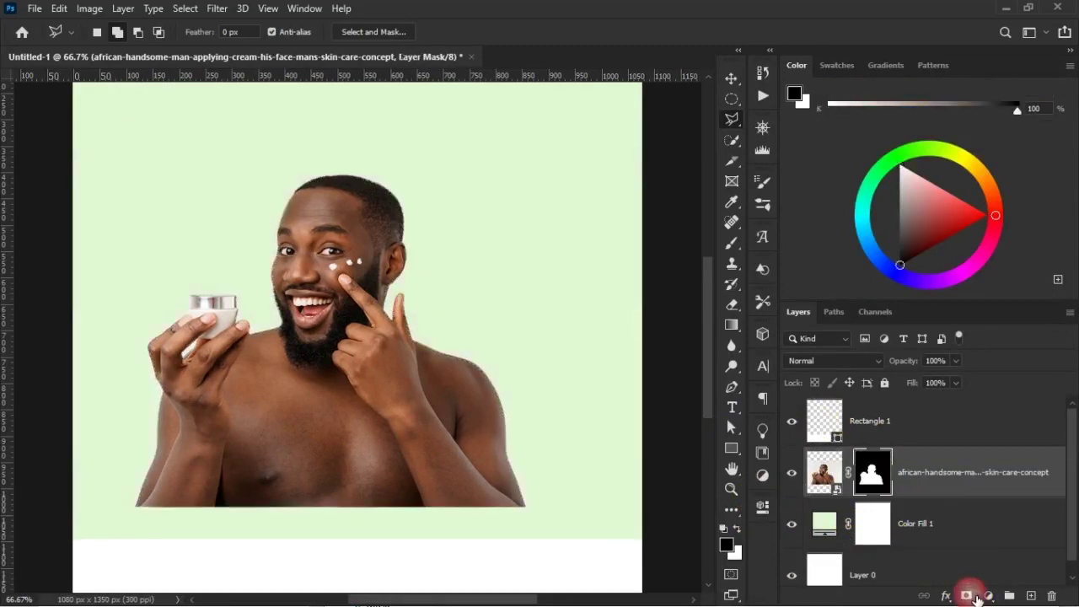
{"action": "double_click", "coordinate": [935, 477]}
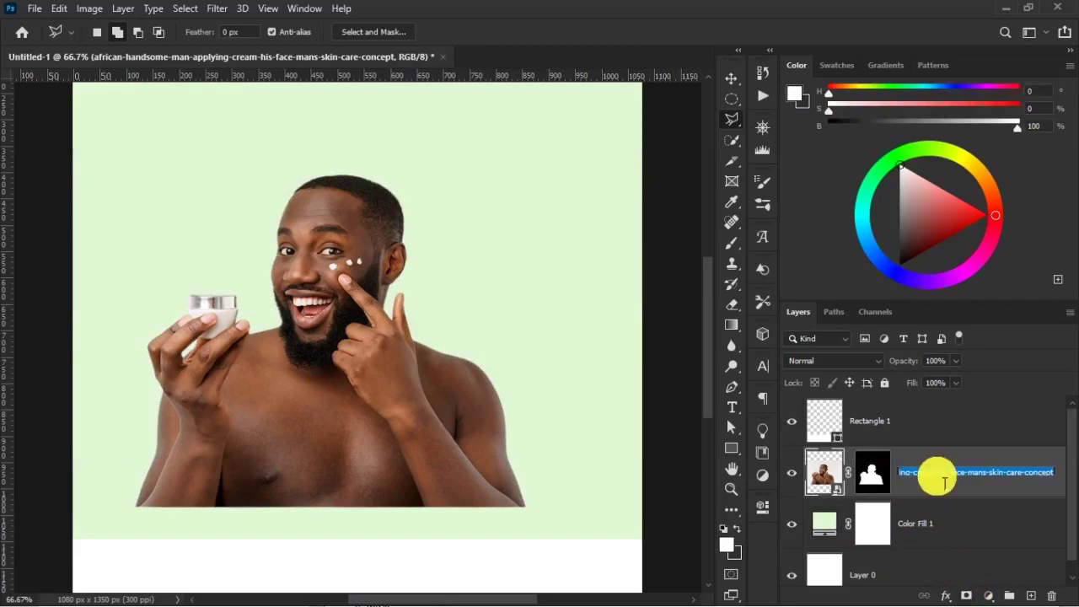
{"action": "type", "text": "MAN"}
- Put the MAN layer in a group named MAN IMAGE and give the group a red colour label
{"action": "left_click", "coordinate": [936, 477]}
{"action": "key", "text": "ctrl+g"}
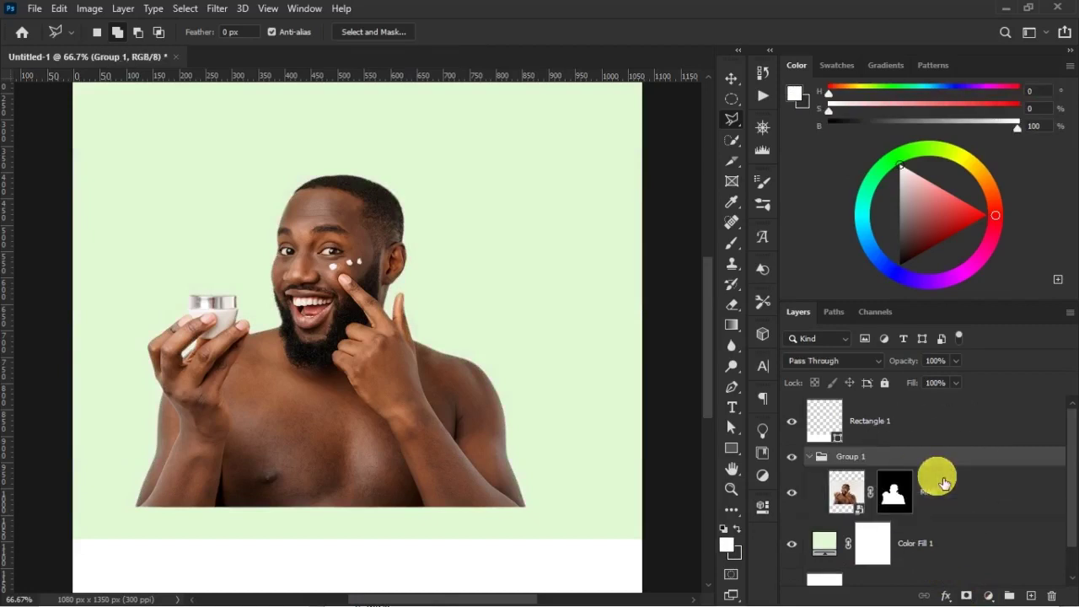
{"action": "right_click", "coordinate": [928, 462]}
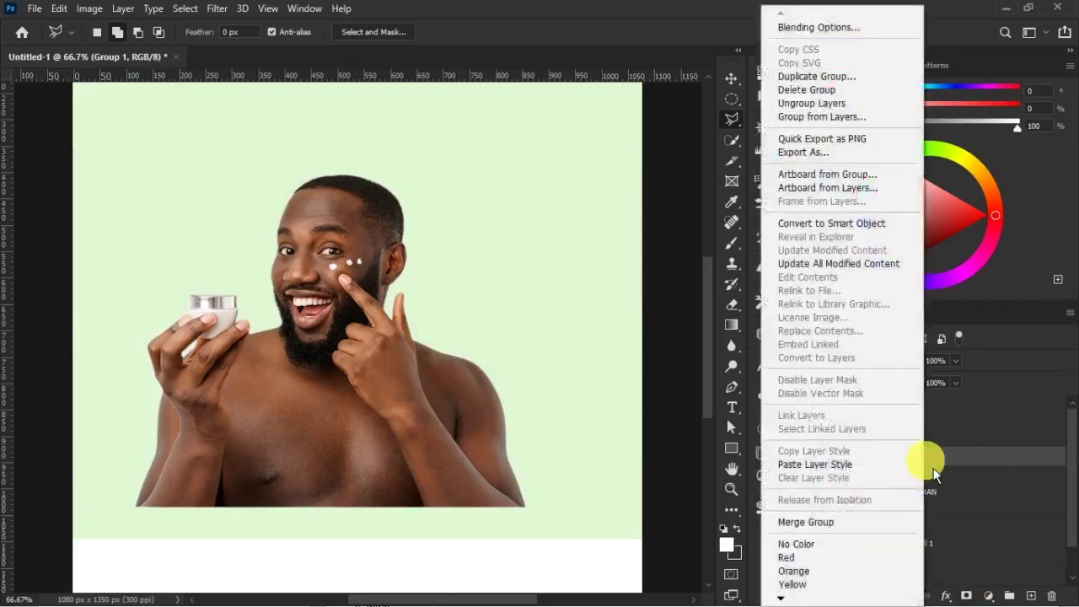
{"action": "left_click", "coordinate": [863, 558]}
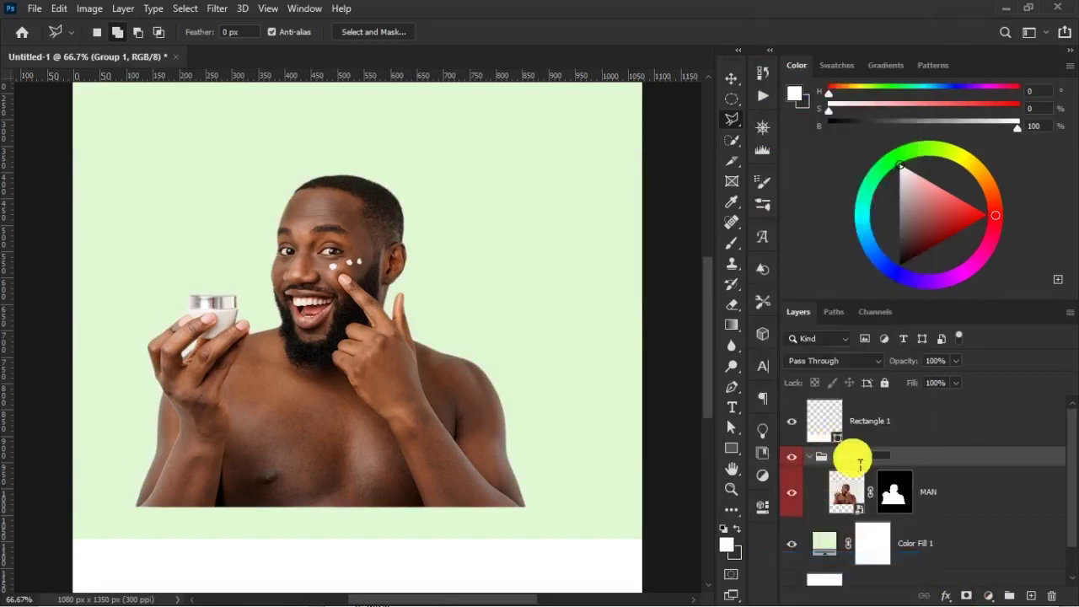
{"action": "left_click", "coordinate": [860, 462]}
{"action": "type", "text": "MAN IMAGE"}
{"action": "key", "text": "Return"}
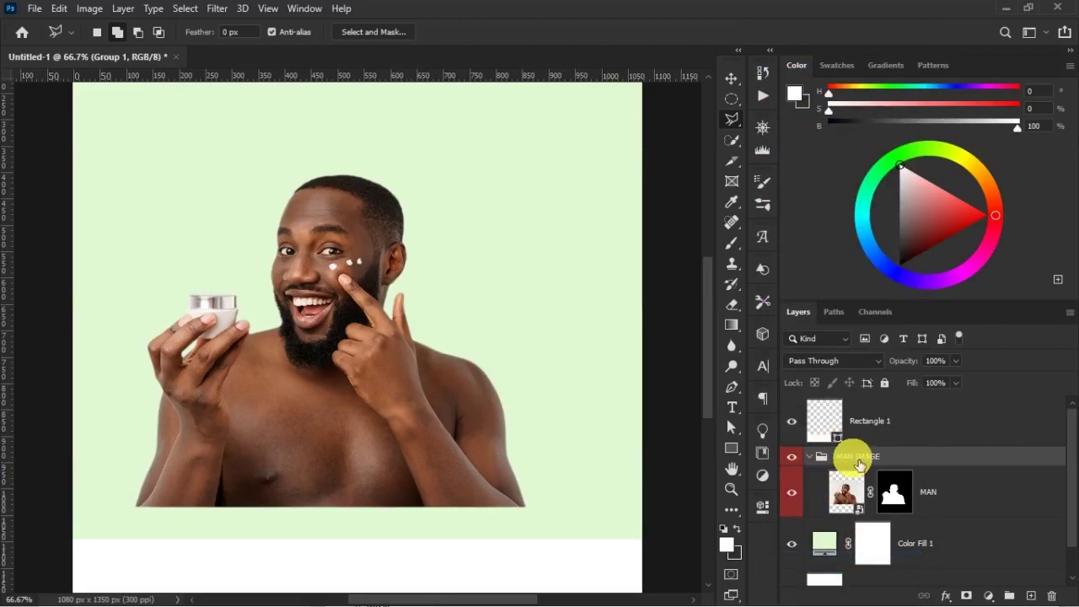
{"action": "left_click", "coordinate": [809, 457]}
- Move the MAN layer down so the man's cropped lower edge tucks behind the white base band, slightly right of centre
{"action": "key", "text": "ctrl+minus"}
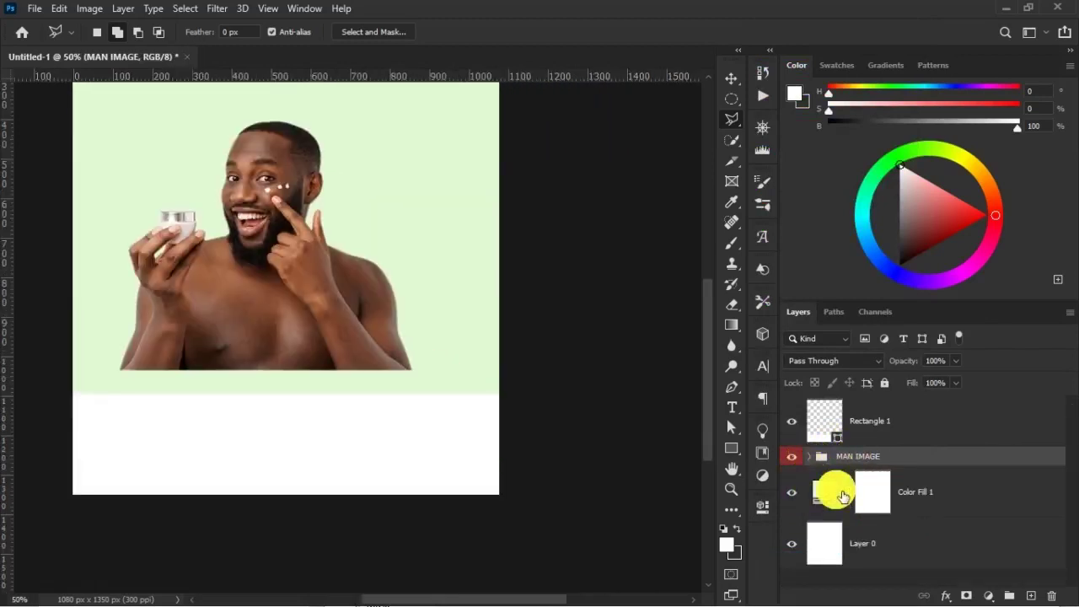
{"action": "left_click_drag", "start_coordinate": [368, 335], "coordinate": [466, 453]}
{"action": "key", "text": "v"}
{"action": "key", "text": "ctrl+minus"}
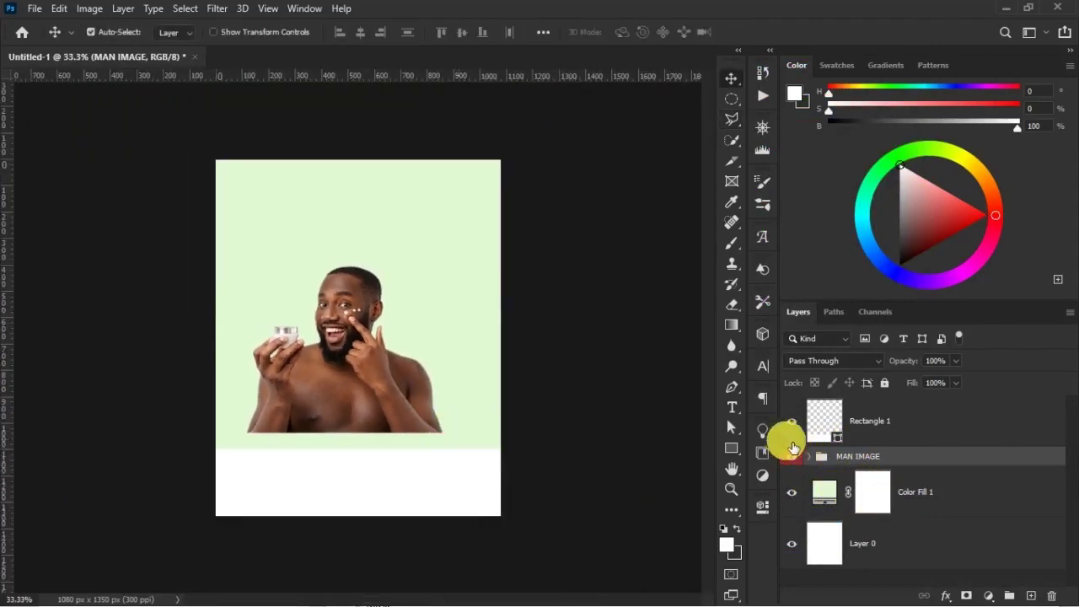
{"action": "left_click", "coordinate": [809, 456]}
{"action": "left_click", "coordinate": [915, 489]}
{"action": "mouse_move", "coordinate": [388, 379]}
{"action": "left_mouse_down"}
{"action": "mouse_move", "coordinate": [402, 413]}
{"action": "mouse_move", "coordinate": [397, 371]}
{"action": "left_mouse_up"}
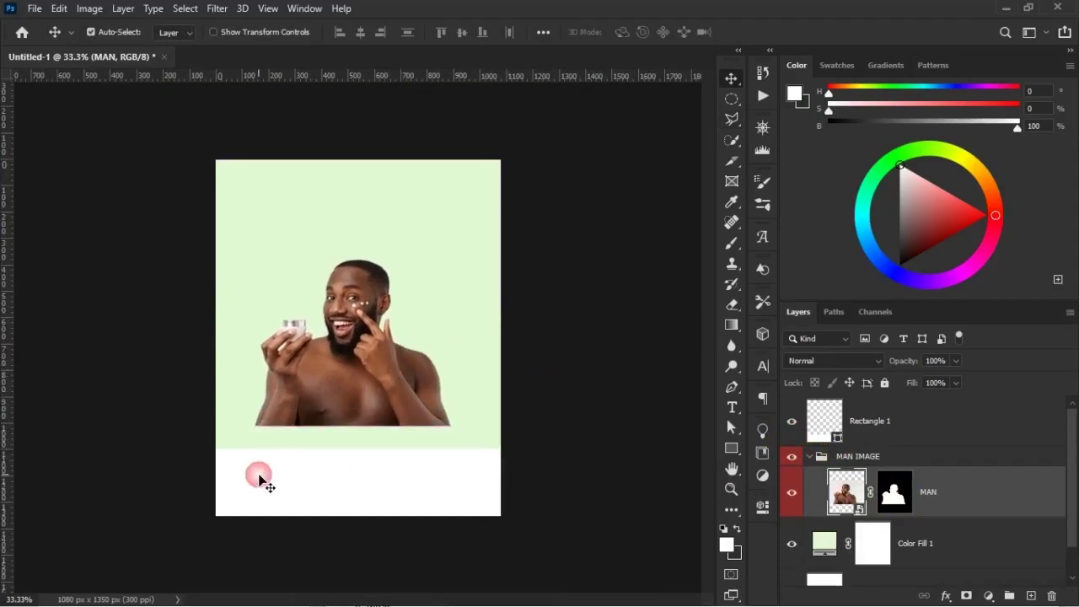
{"action": "left_click_drag", "start_coordinate": [326, 400], "coordinate": [342, 419]}
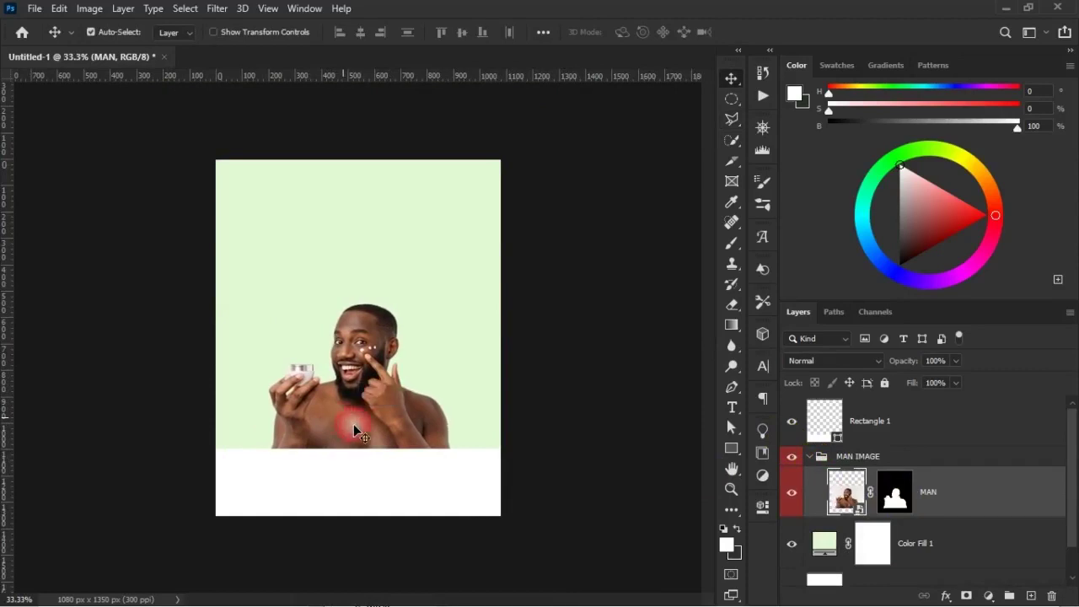
{"action": "left_click", "coordinate": [812, 459]}
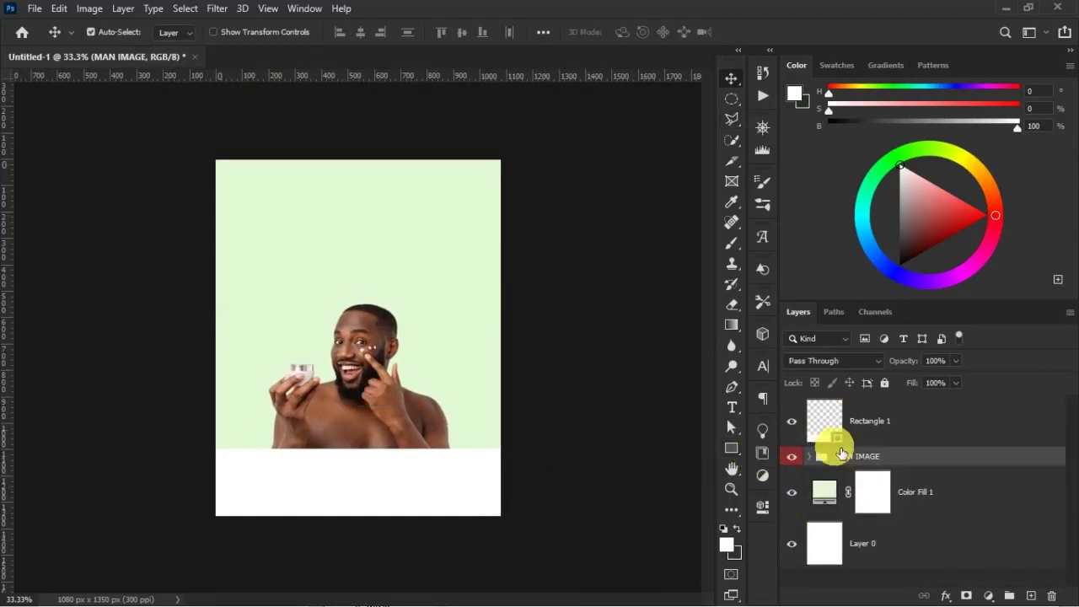
- Place the aloe plant image pngwing.com(9) as an embedded object directly above the Color Fill 1 layer
{"action": "left_click", "coordinate": [925, 484]}
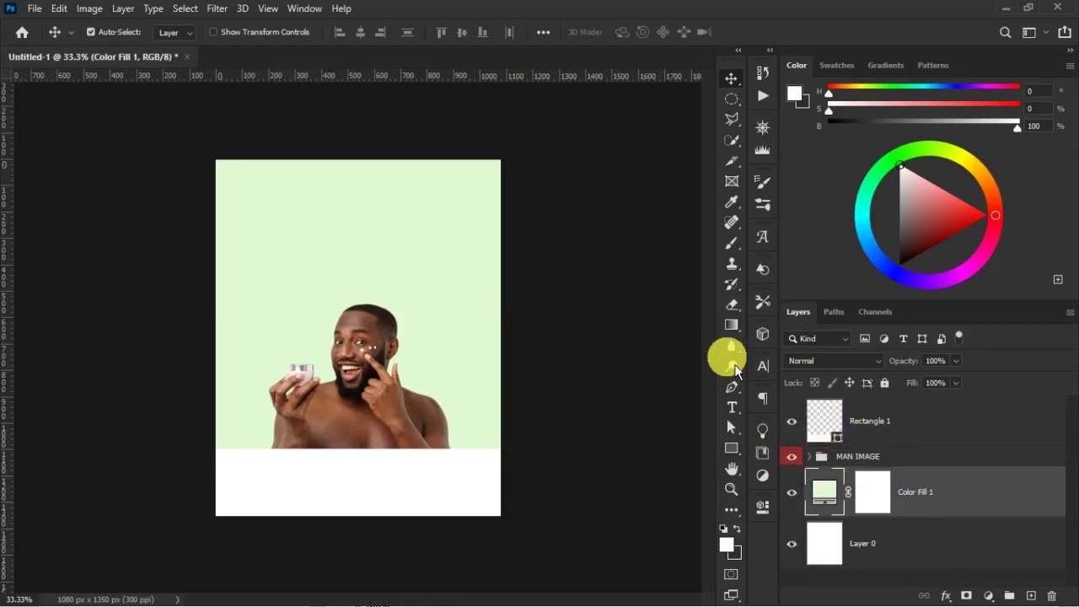
{"action": "key", "text": "ctrl+plus"}
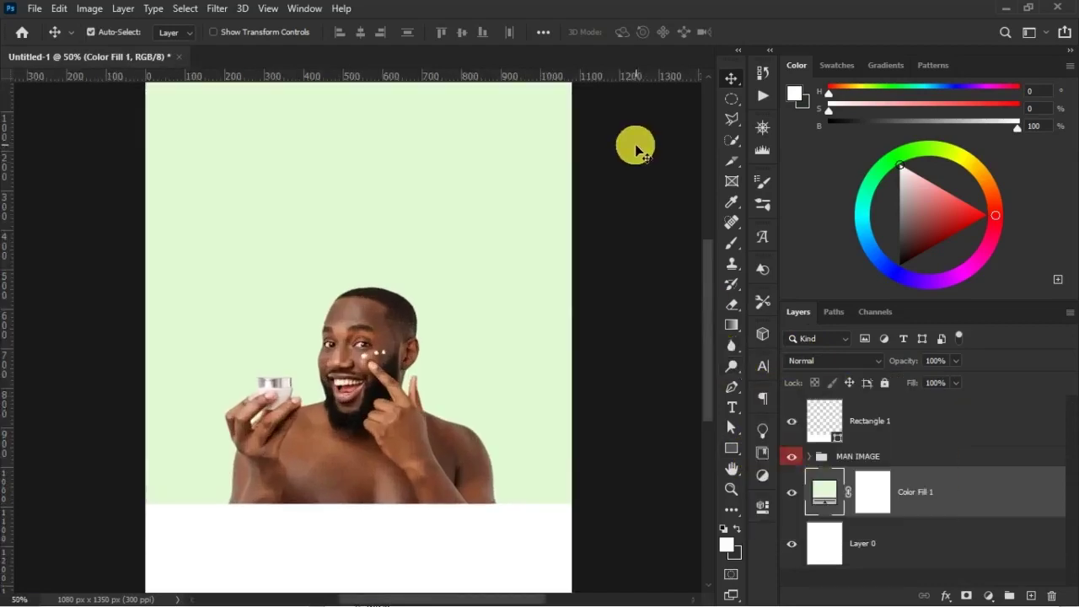
{"action": "scroll", "coordinate": [440, 187], "scroll_direction": "up", "scroll_amount": 3}
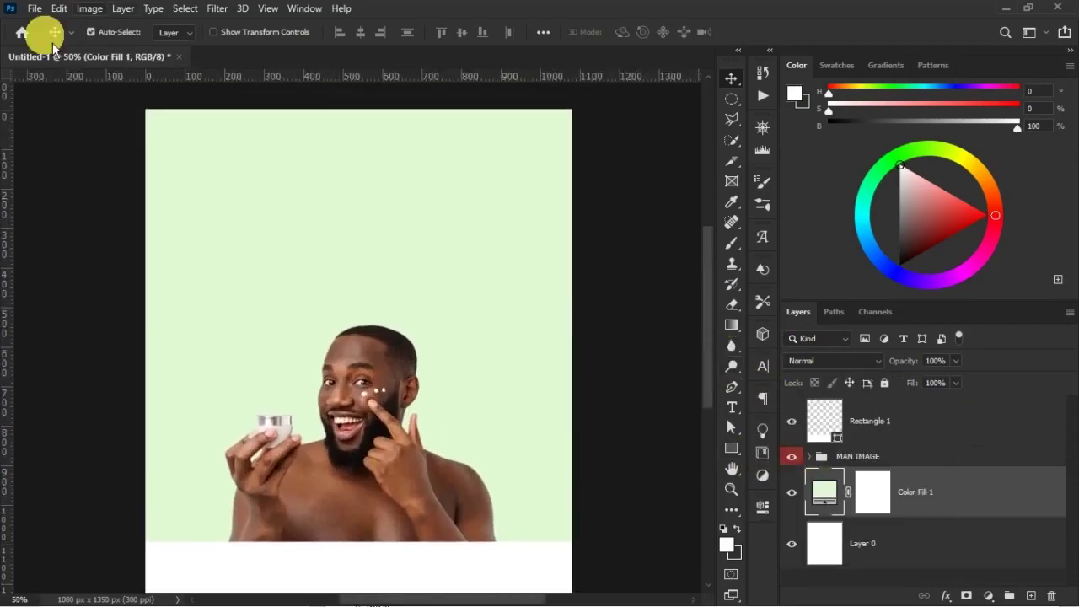
{"action": "scroll", "coordinate": [413, 330], "scroll_direction": "down", "scroll_amount": 1}
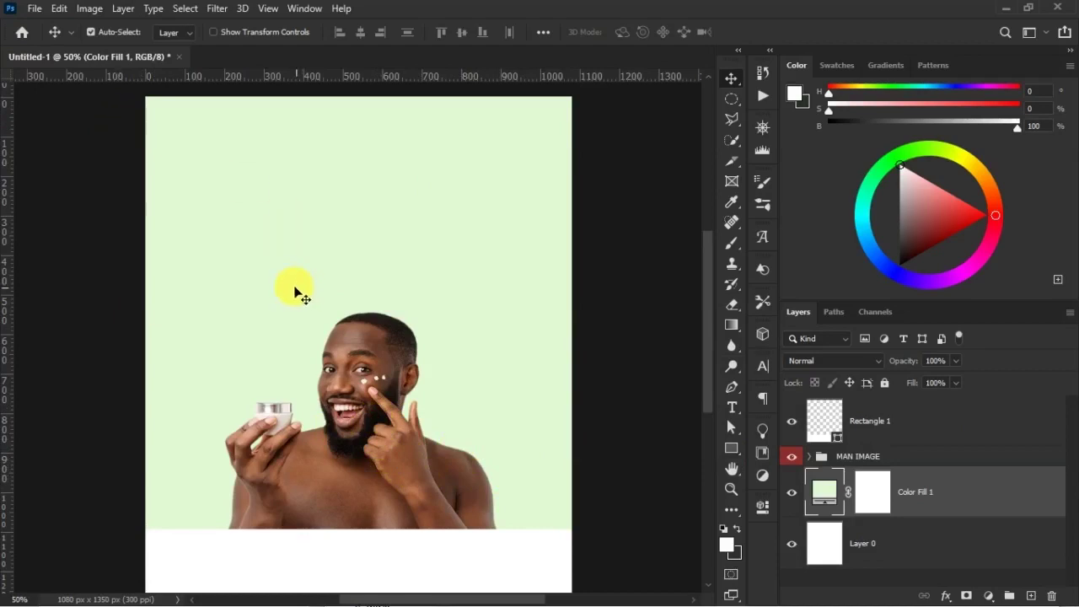
{"action": "left_click", "coordinate": [34, 8]}
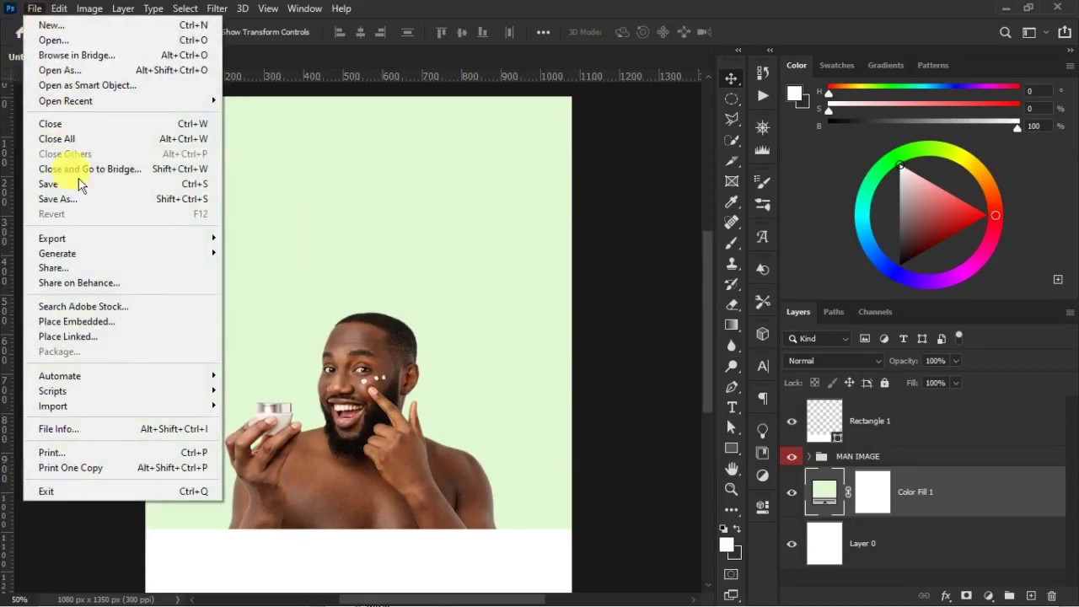
{"action": "left_click", "coordinate": [117, 324]}
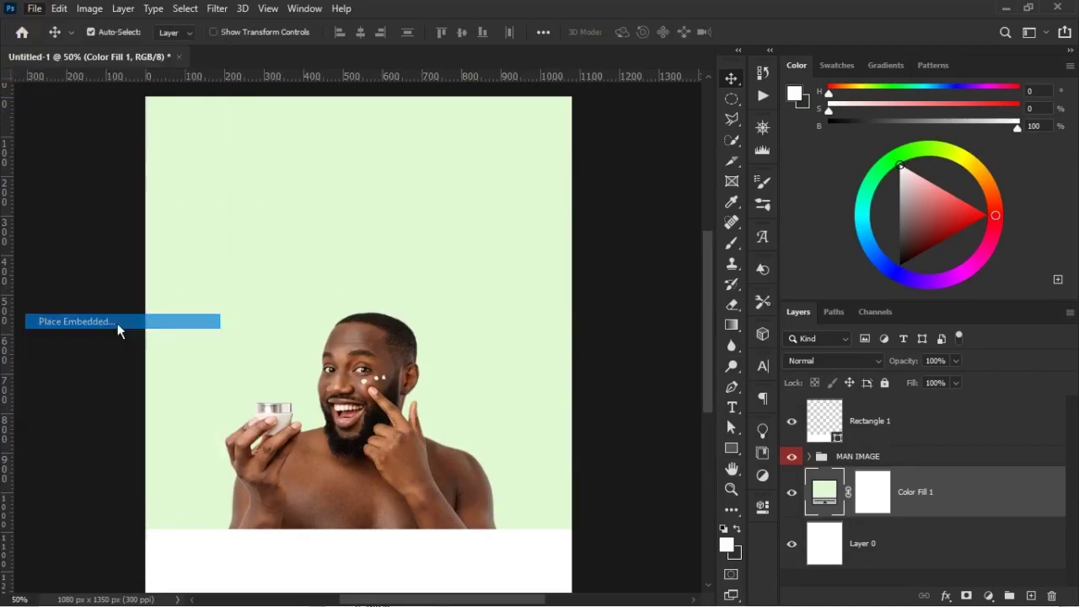
{"action": "left_click", "coordinate": [464, 135]}
{"action": "double_click", "coordinate": [464, 135]}
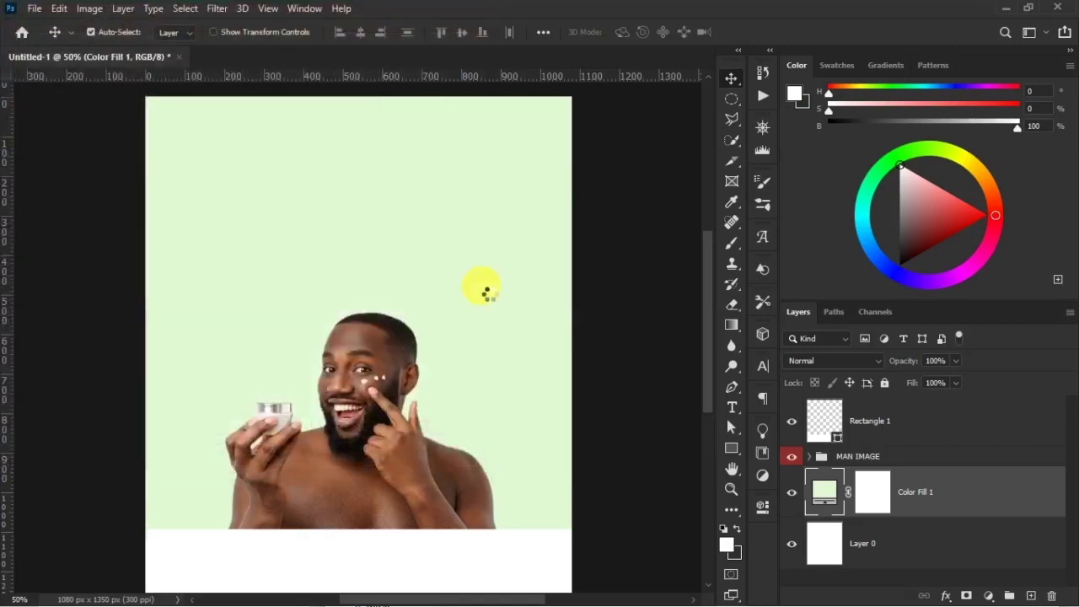
- Scale the aloe plant to 18.55% and position it behind the man at the poster's right edge, rising from the white band
{"action": "left_click_drag", "start_coordinate": [146, 137], "coordinate": [356, 343]}
{"action": "left_click_drag", "start_coordinate": [470, 439], "coordinate": [506, 523]}
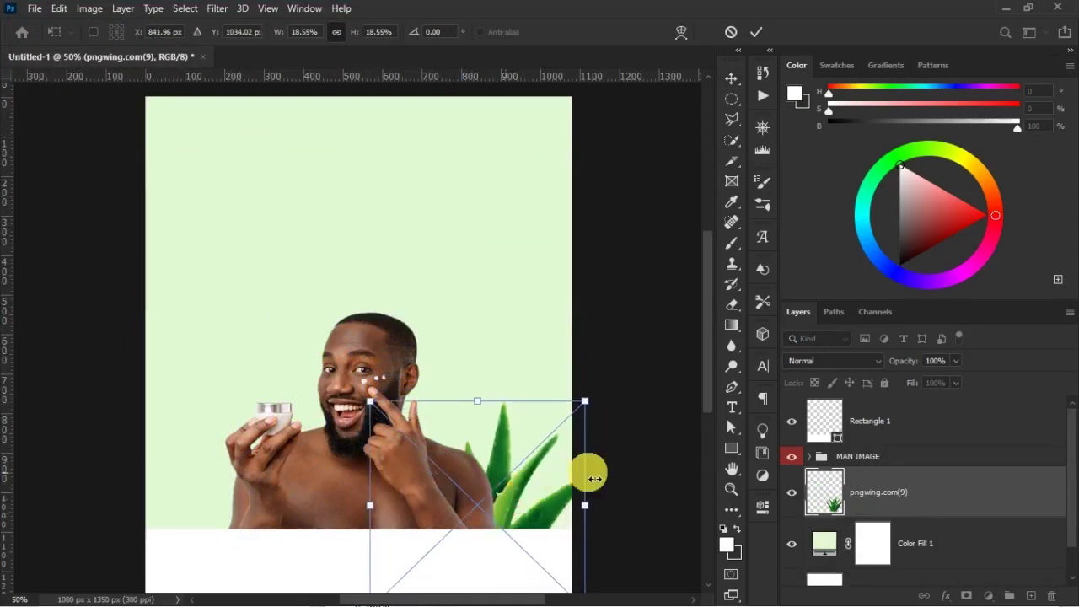
{"action": "left_click", "coordinate": [628, 452]}
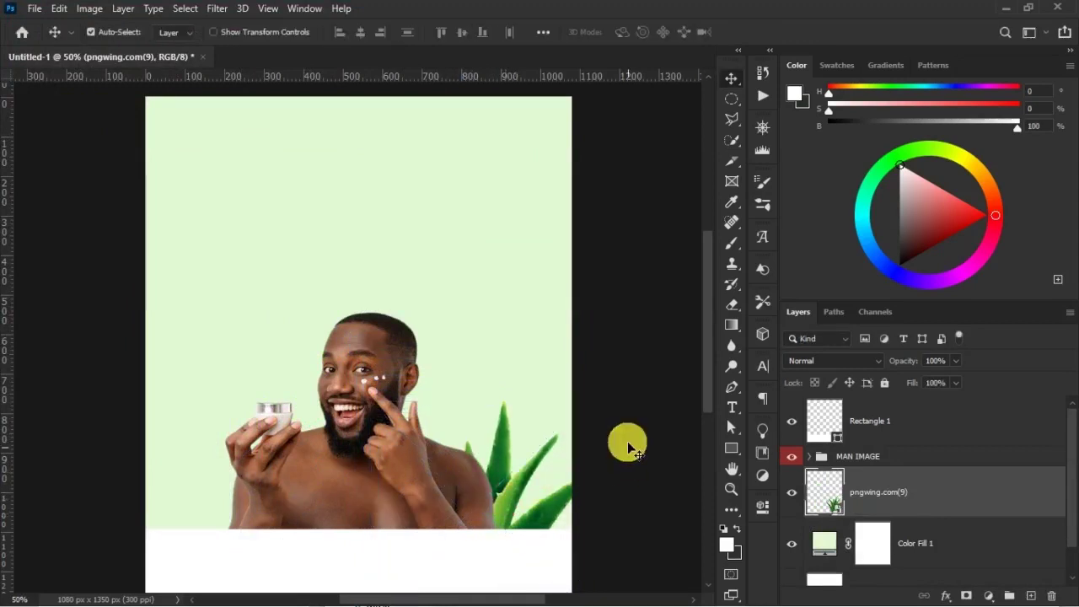
{"action": "left_click_drag", "start_coordinate": [542, 519], "coordinate": [522, 510]}
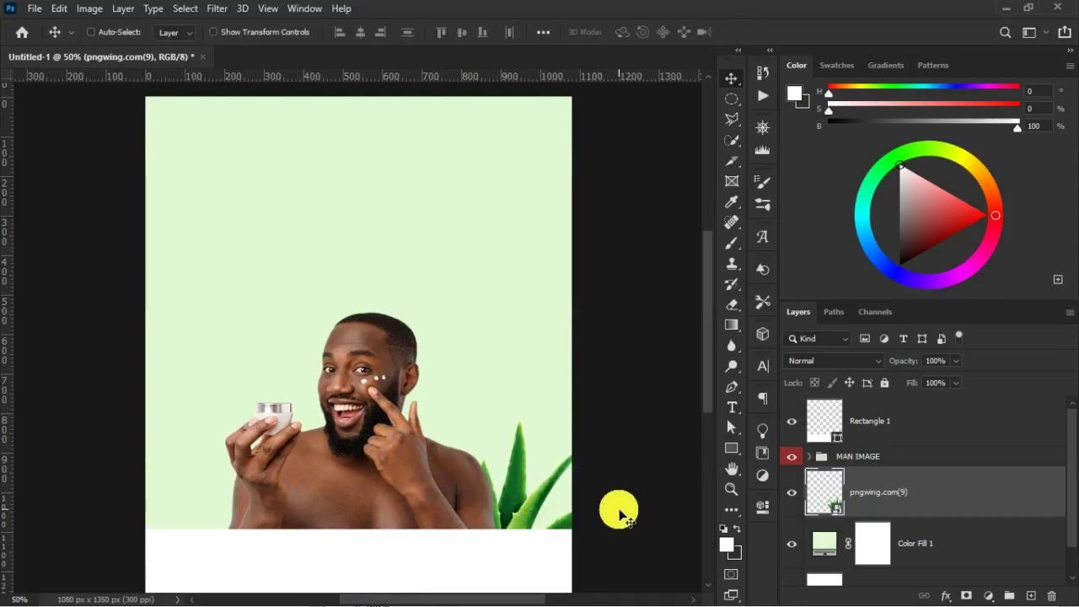
- Duplicate the aloe layer and transform the copy so its leaves show behind the man on the poster's left side
{"action": "key", "text": "ctrl+j"}
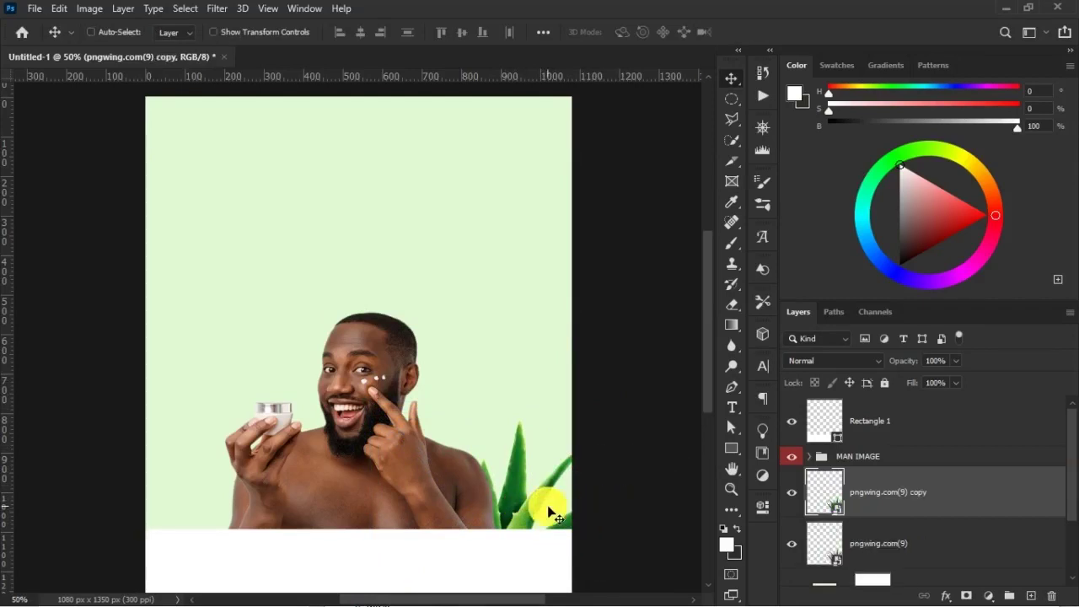
{"action": "key", "text": "ctrl+t"}
{"action": "left_click_drag", "start_coordinate": [451, 494], "coordinate": [263, 535]}
{"action": "key", "text": "Return"}
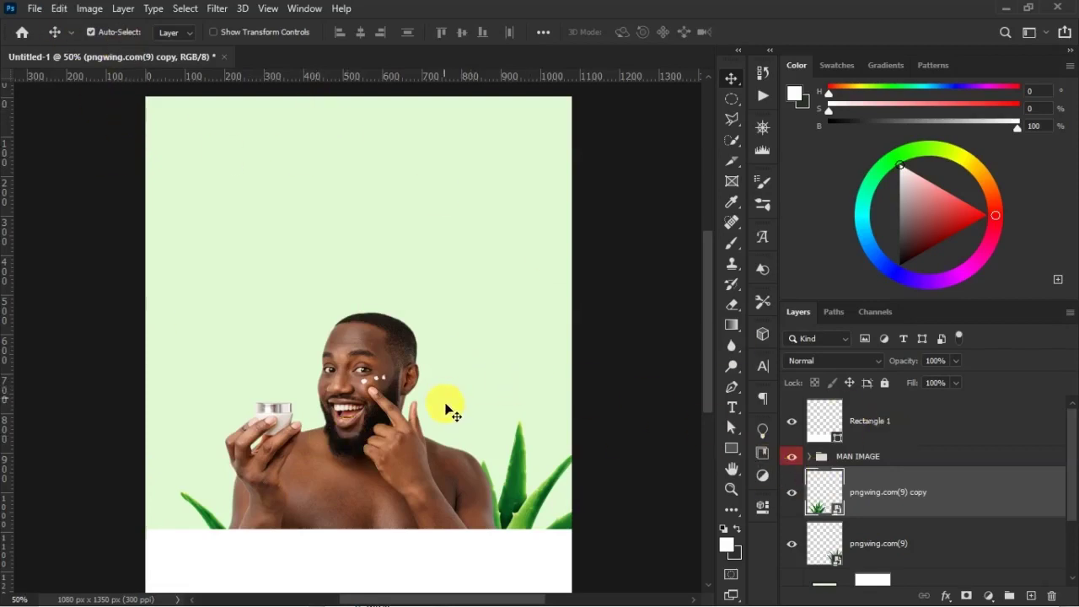
{"action": "scroll", "coordinate": [563, 462], "scroll_direction": "down", "scroll_amount": 2}
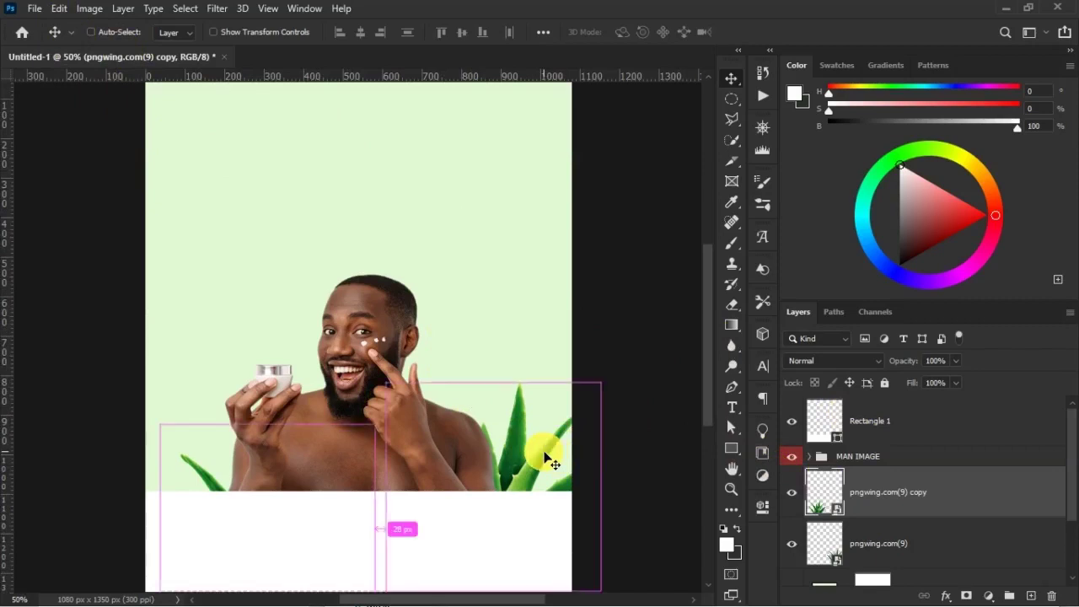
{"action": "key", "text": "ctrl+minus"}
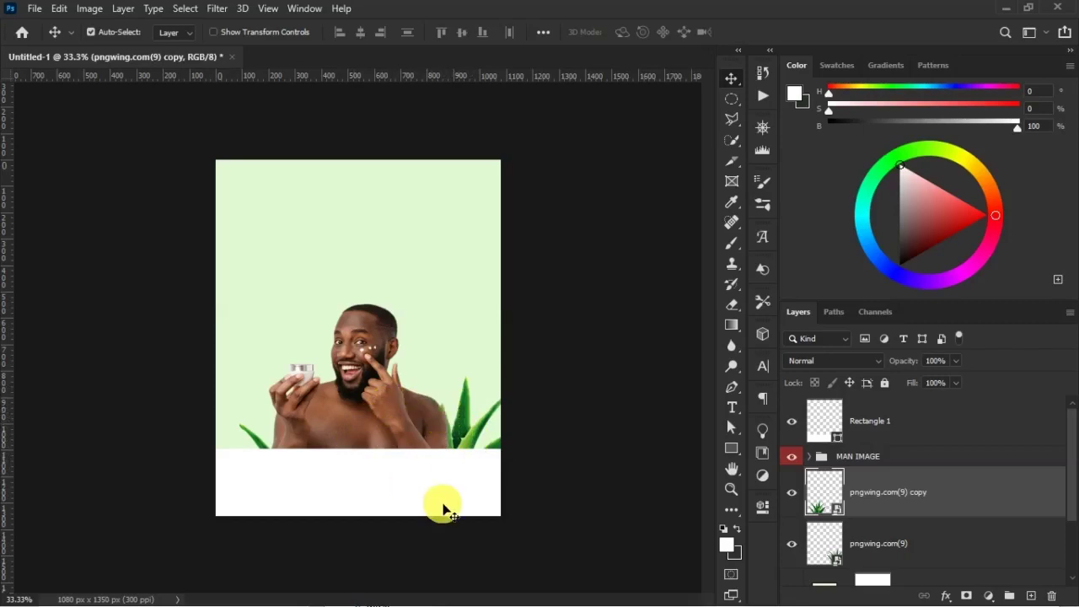
{"action": "left_click", "coordinate": [906, 423]}
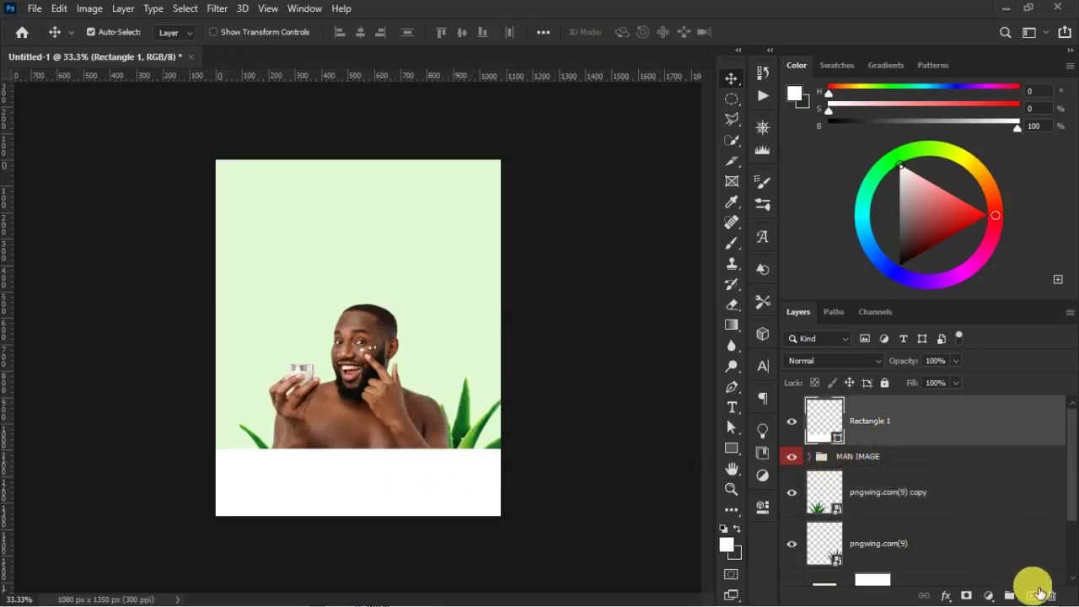
{"action": "left_click", "coordinate": [1030, 595]}
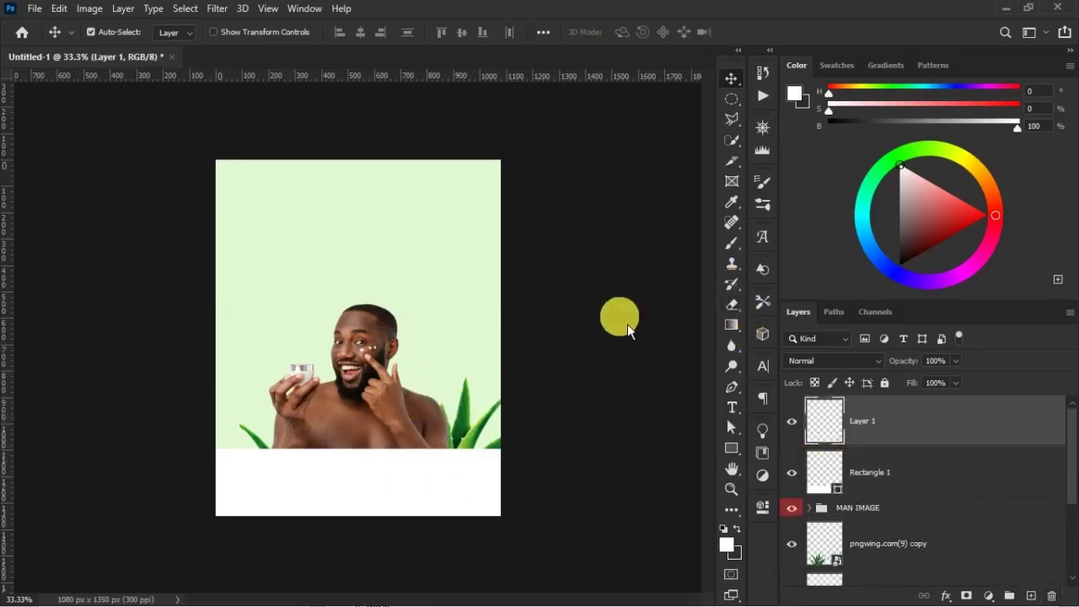
{"action": "key", "text": "b"}
{"action": "key", "text": "bracketleft"}
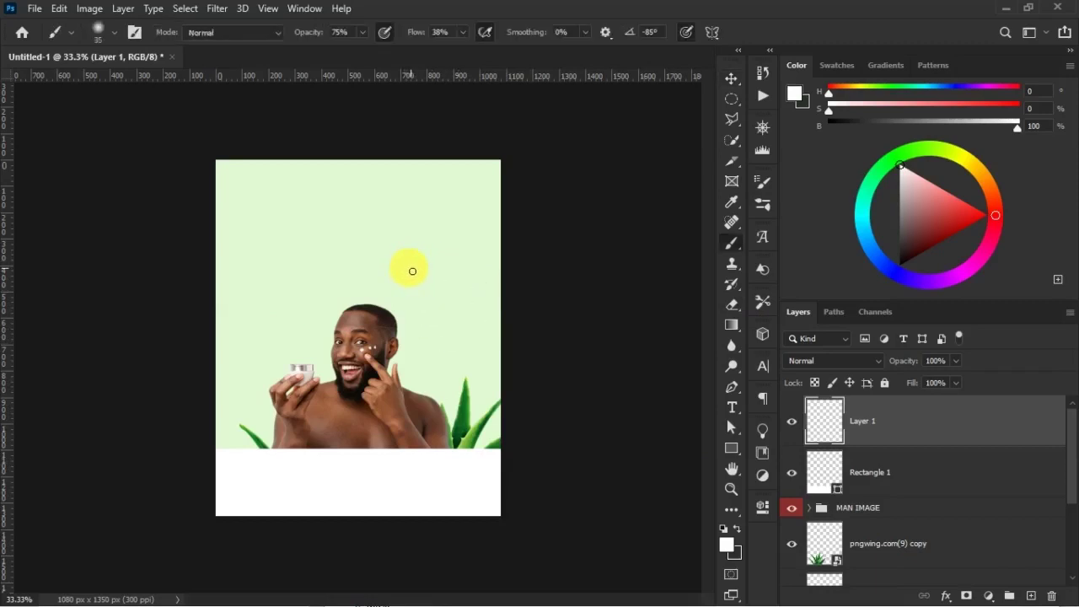
{"action": "key", "text": "d"}
{"action": "mouse_move", "coordinate": [433, 380]}
{"action": "left_mouse_down"}
{"action": "mouse_move", "coordinate": [446, 407]}
{"action": "mouse_move", "coordinate": [447, 371]}
{"action": "left_mouse_up"}
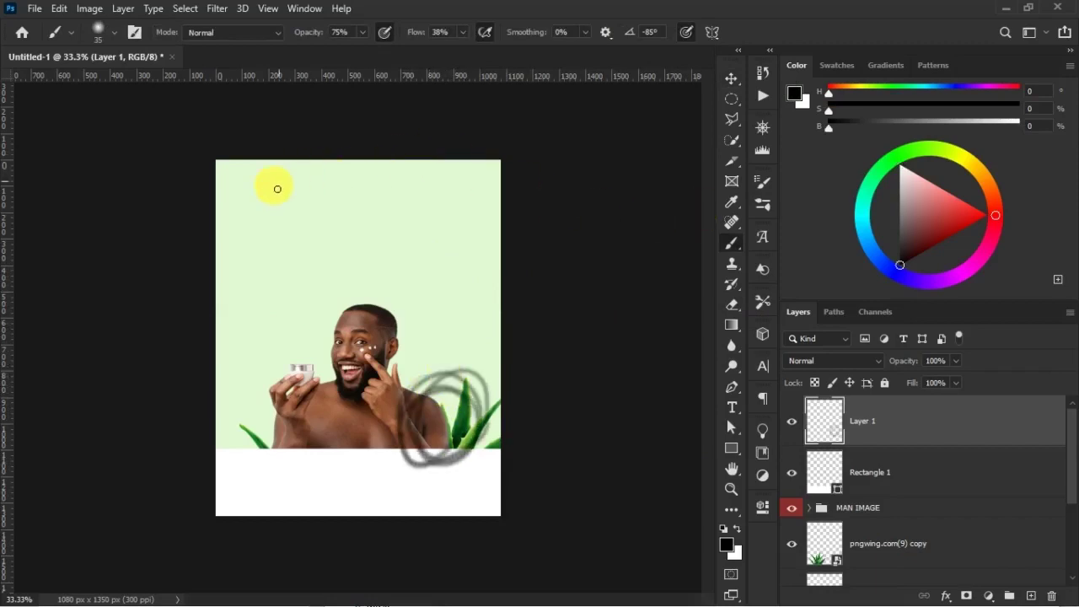
{"action": "left_click_drag", "start_coordinate": [197, 260], "coordinate": [291, 169]}
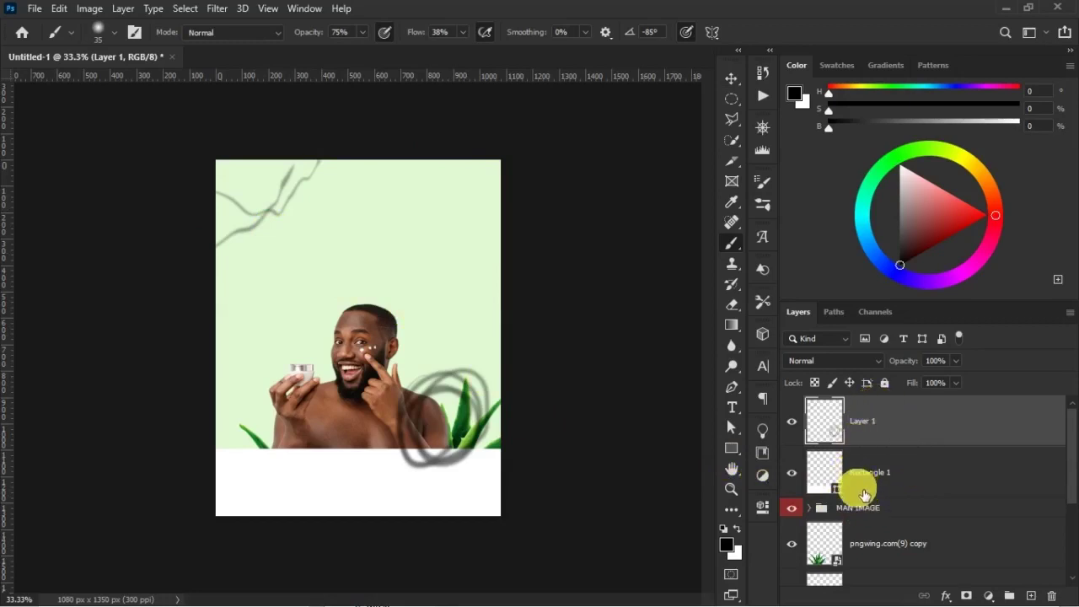
{"action": "key", "text": "Delete"}
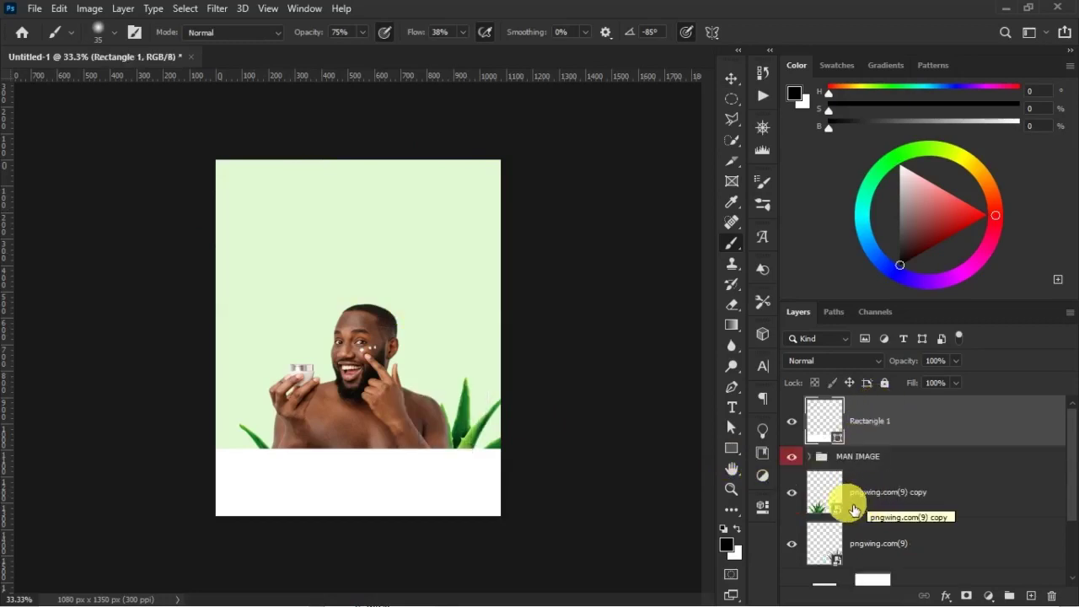
- Place the innisfree green tea skincare product image as an embedded object above the Rectangle 1 layer
{"action": "key", "text": "v"}
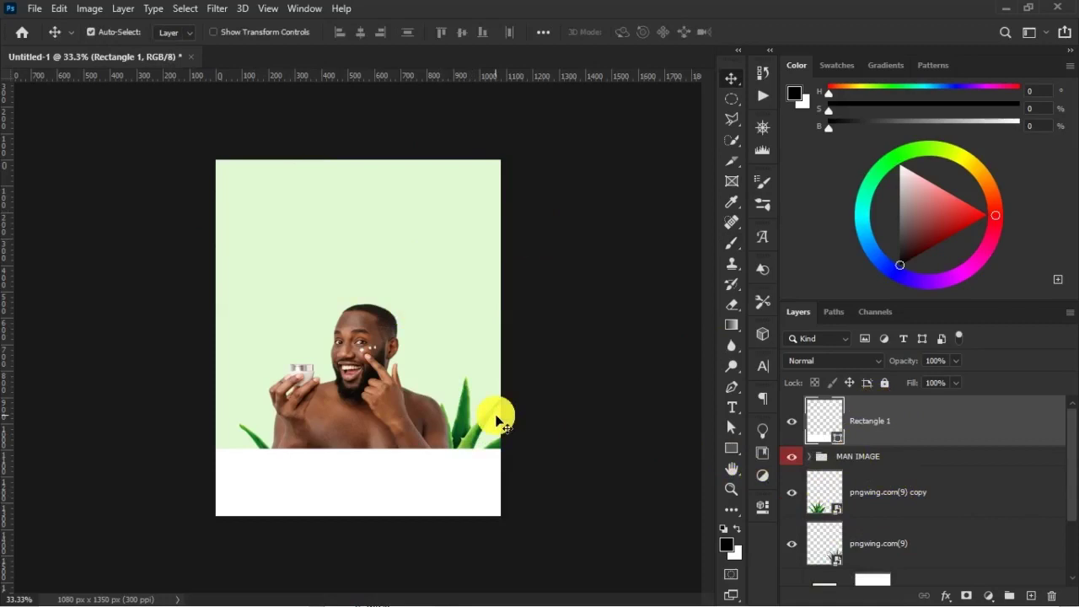
{"action": "left_click", "coordinate": [35, 8]}
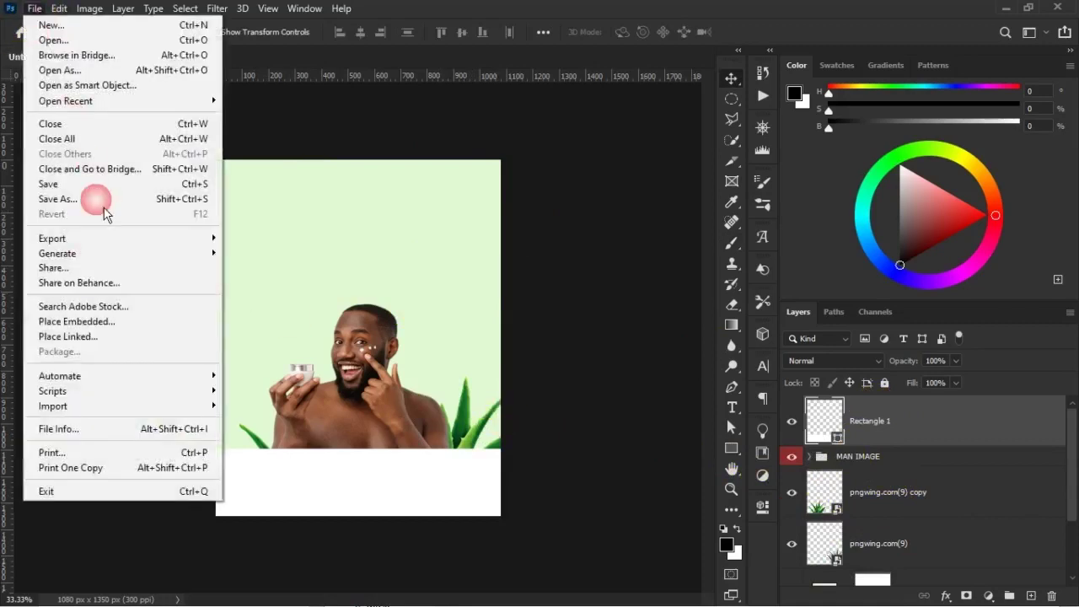
{"action": "left_click", "coordinate": [104, 325]}
{"action": "double_click", "coordinate": [339, 138]}
- Scale down the skincare product image and position it in front of the man's arm, overlapping the white band and the aloe
{"action": "left_click_drag", "start_coordinate": [216, 160], "coordinate": [364, 387]}
{"action": "left_click_drag", "start_coordinate": [448, 462], "coordinate": [428, 450]}
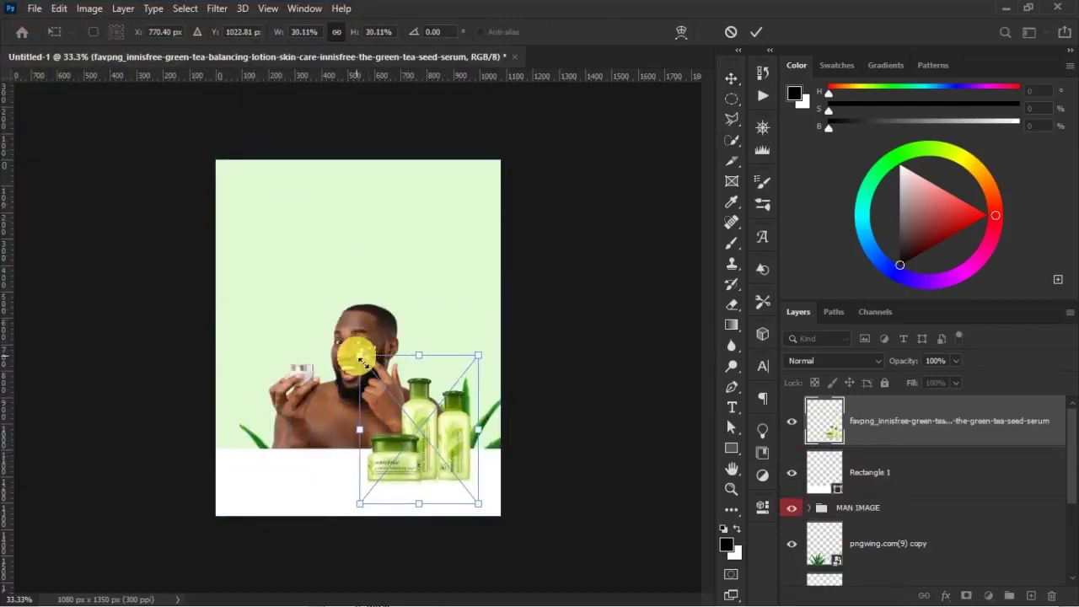
{"action": "left_click_drag", "start_coordinate": [360, 355], "coordinate": [370, 368]}
{"action": "left_click_drag", "start_coordinate": [424, 430], "coordinate": [417, 418]}
{"action": "left_click", "coordinate": [641, 497]}
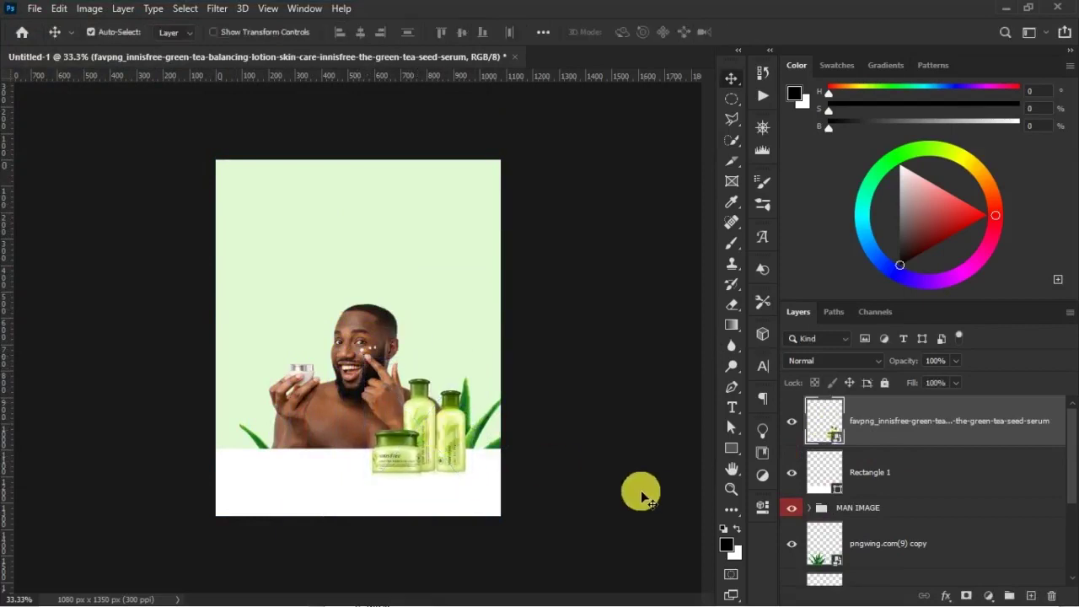
- Place the pngwing.com(11) leaf image as an embedded object, flipped horizontally at 36.69%, with its leaves hanging into the poster's upper-left corner
{"action": "left_click", "coordinate": [31, 10]}
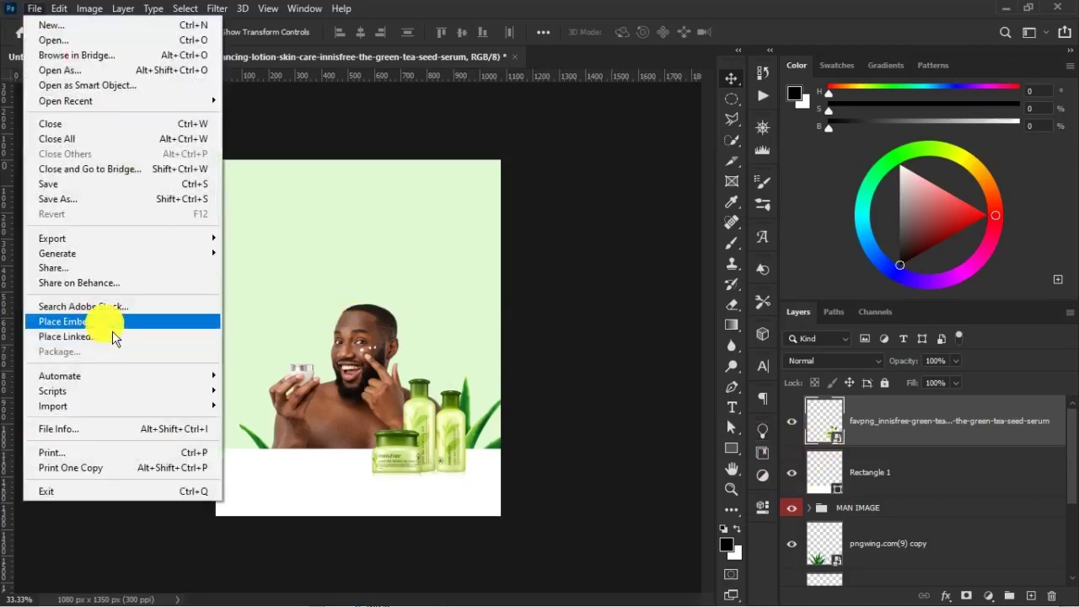
{"action": "left_click", "coordinate": [111, 325]}
{"action": "double_click", "coordinate": [174, 257]}
{"action": "right_click", "coordinate": [354, 254]}
{"action": "left_click", "coordinate": [422, 498]}
{"action": "left_click_drag", "start_coordinate": [385, 349], "coordinate": [284, 194]}
{"action": "left_click_drag", "start_coordinate": [267, 229], "coordinate": [268, 149]}
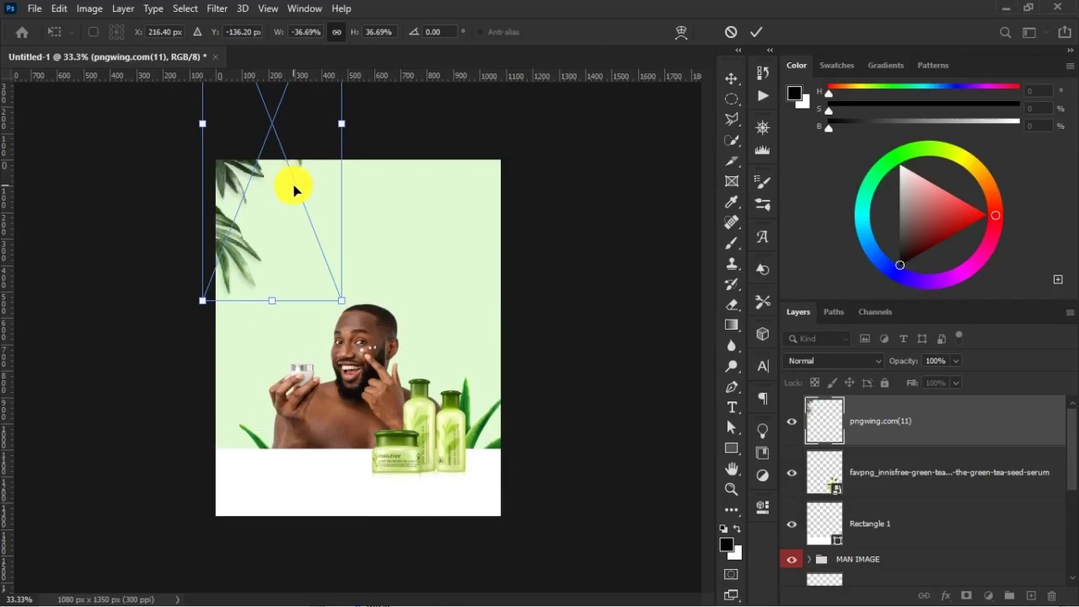
{"action": "key", "text": "Return"}
- Nudge the corner leaves slightly to the right and scale them down a little
{"action": "key", "text": "shift+Right"}
{"action": "key", "text": "shift+Right"}
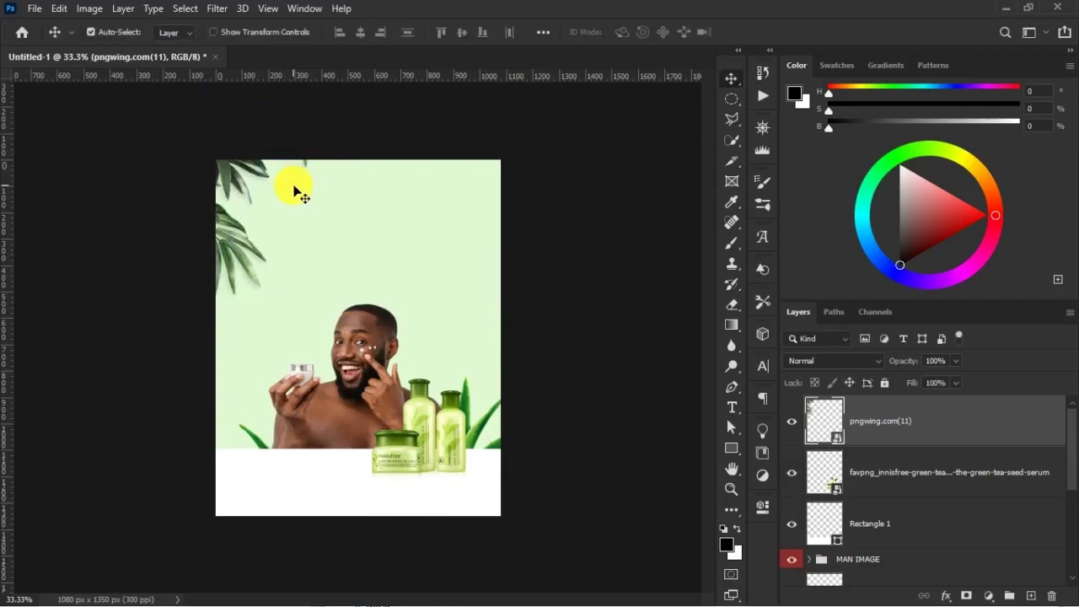
{"action": "key", "text": "shift+Left"}
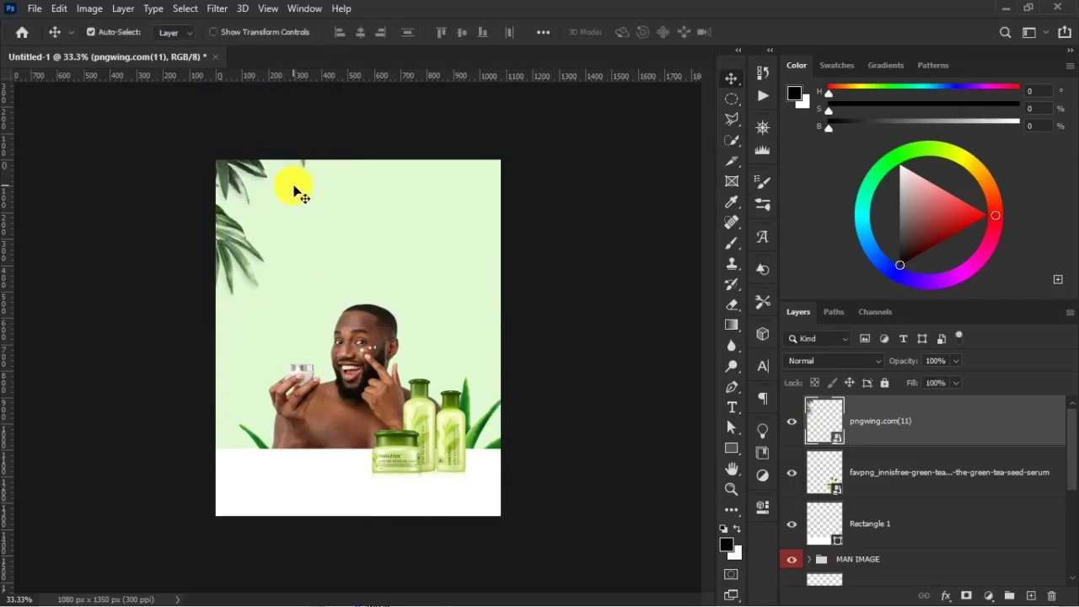
{"action": "key", "text": "ctrl+t"}
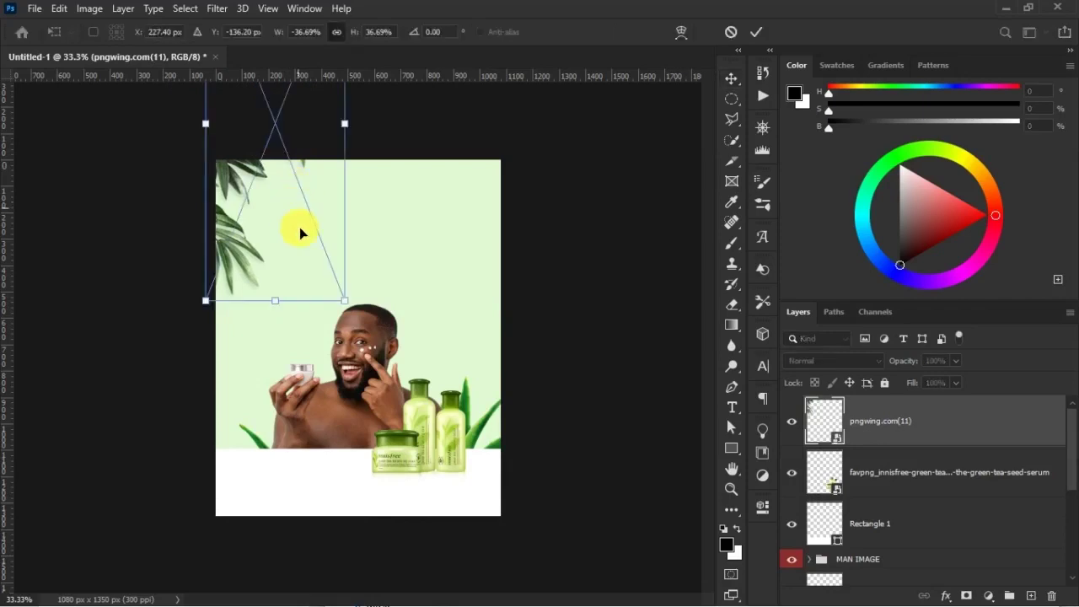
{"action": "mouse_move", "coordinate": [351, 310]}
{"action": "left_mouse_down"}
{"action": "mouse_move", "coordinate": [357, 317]}
{"action": "mouse_move", "coordinate": [348, 307]}
{"action": "left_mouse_up"}
{"action": "key", "text": "Return"}
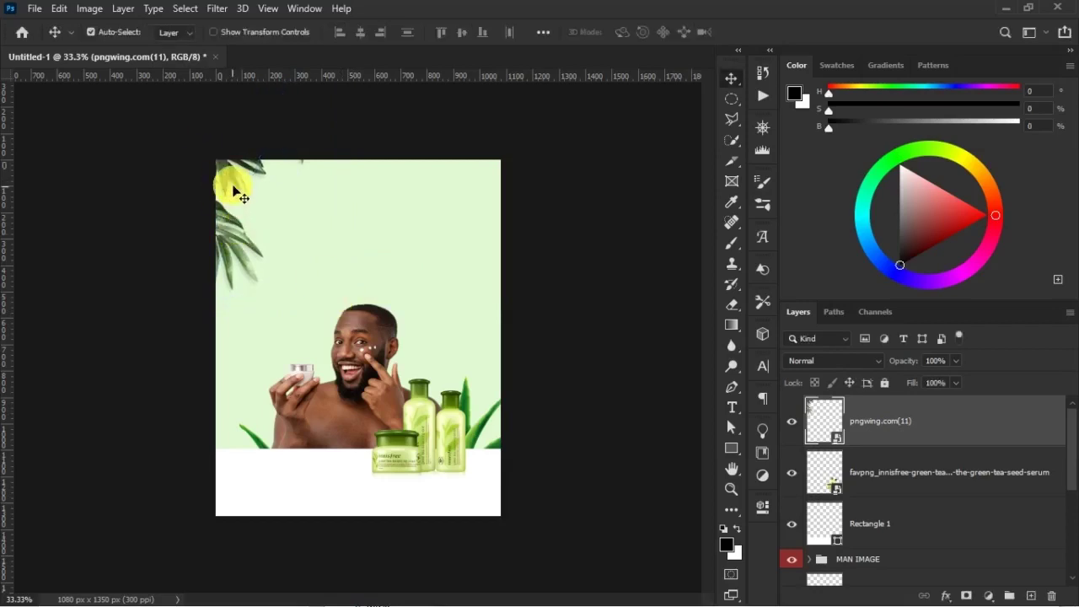
- Scale the skincare product image down slightly and shift it a little to the right, still overlapping the white band
{"action": "left_click_drag", "start_coordinate": [421, 440], "coordinate": [427, 440]}
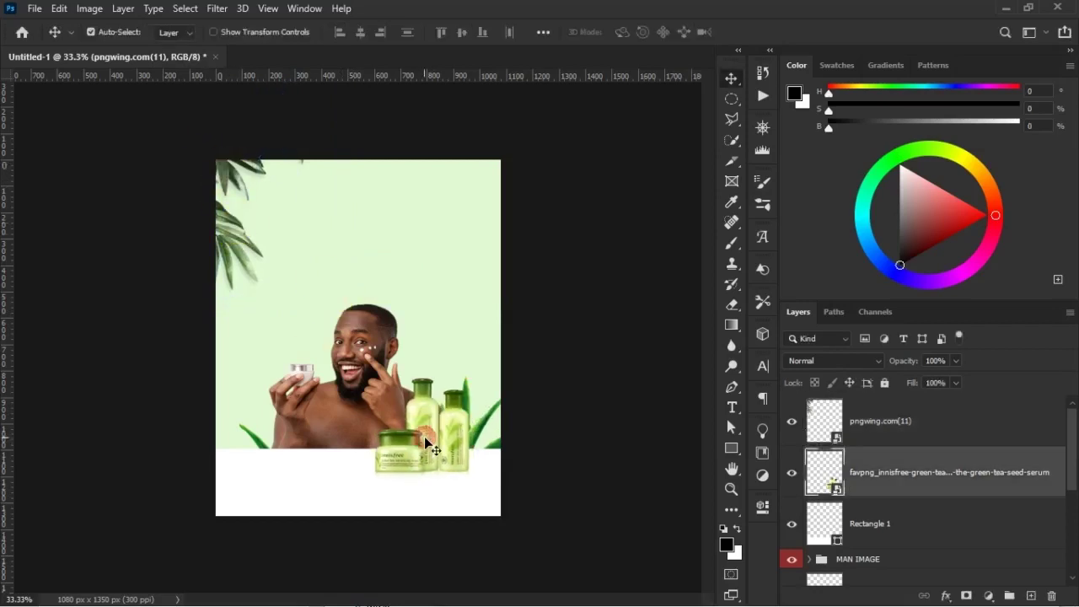
{"action": "key", "text": "ctrl+t"}
{"action": "left_click_drag", "start_coordinate": [478, 362], "coordinate": [471, 370]}
{"action": "left_click_drag", "start_coordinate": [443, 444], "coordinate": [446, 443]}
{"action": "key", "text": "Return"}
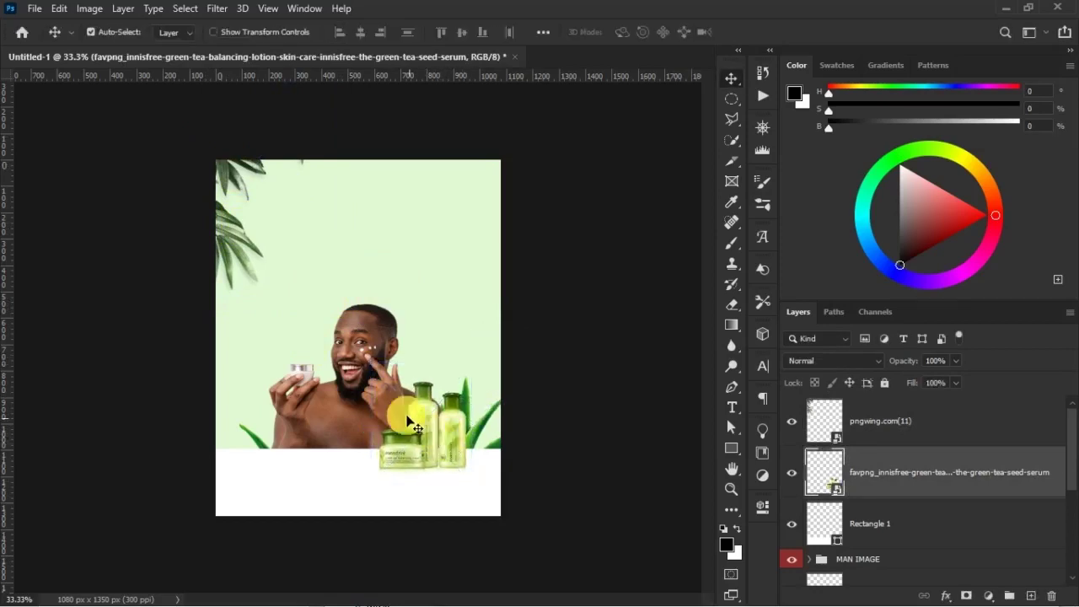
- Enlarge the MAN layer to 104.60% and raise the man slightly within the poster
{"action": "left_click", "coordinate": [385, 368], "text": "ctrl"}
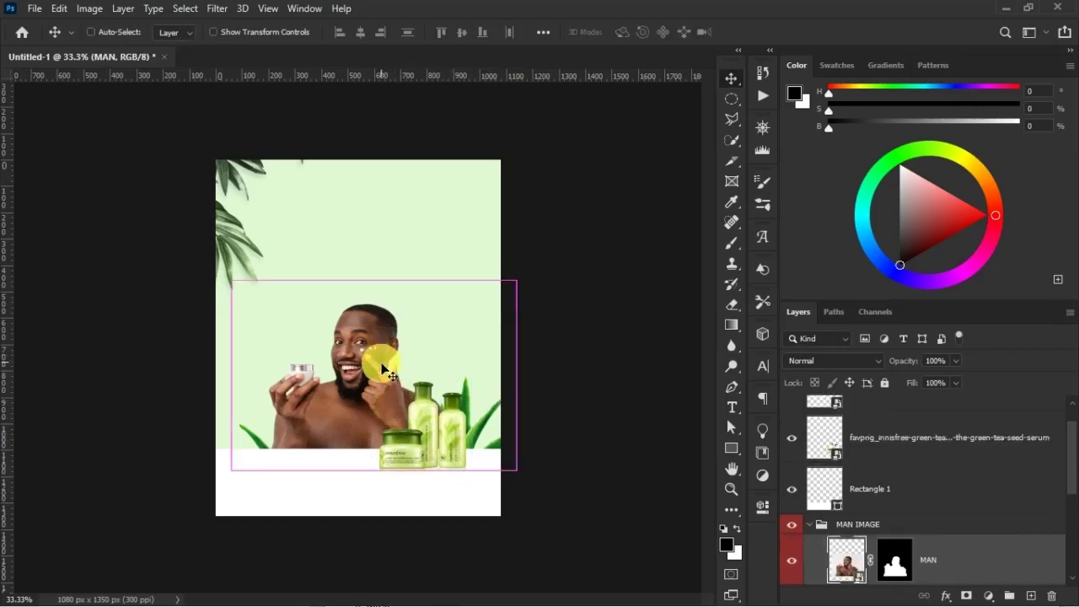
{"action": "key", "text": "ctrl+t"}
{"action": "left_click_drag", "start_coordinate": [521, 285], "coordinate": [525, 277]}
{"action": "left_click_drag", "start_coordinate": [373, 354], "coordinate": [377, 346]}
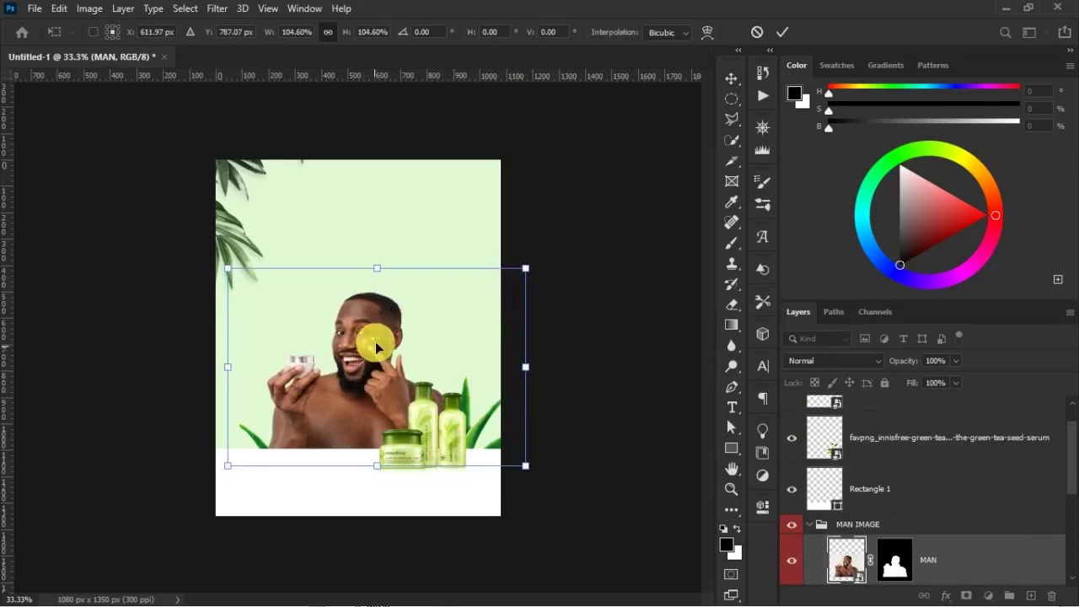
{"action": "key", "text": "Return"}
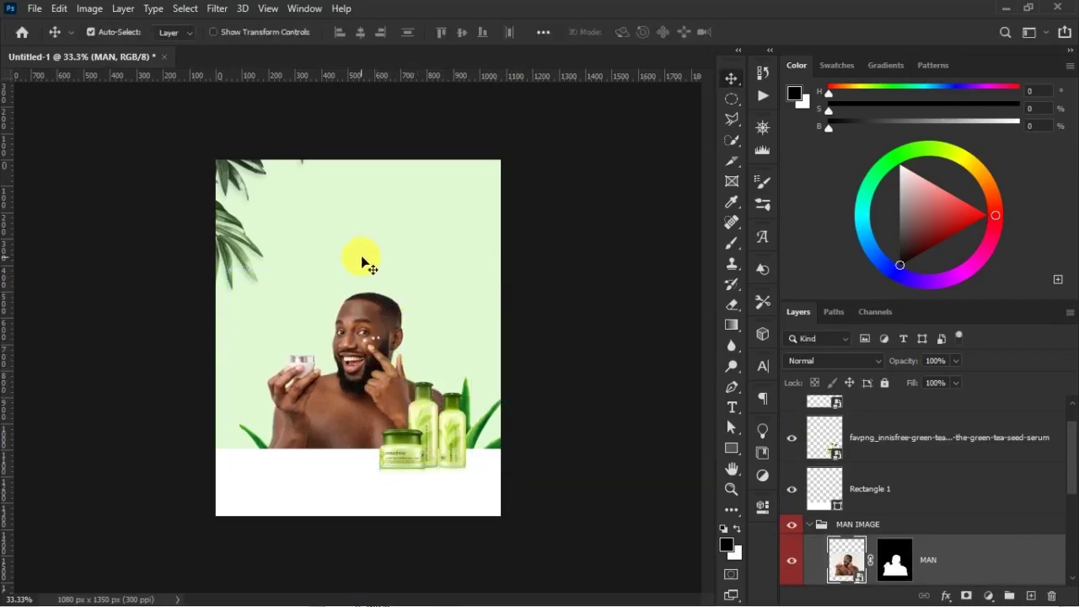
- Brush black strokes from the leaves toward the man on a temporary layer above Color Fill 1, and delete that layer
{"action": "left_click", "coordinate": [436, 253]}
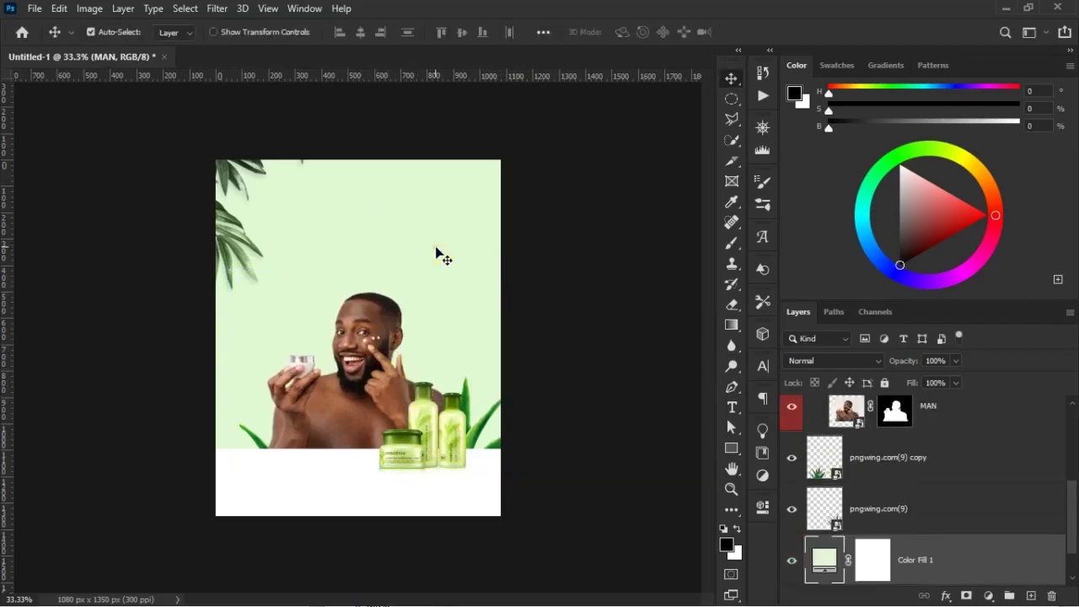
{"action": "key", "text": "ctrl+plus"}
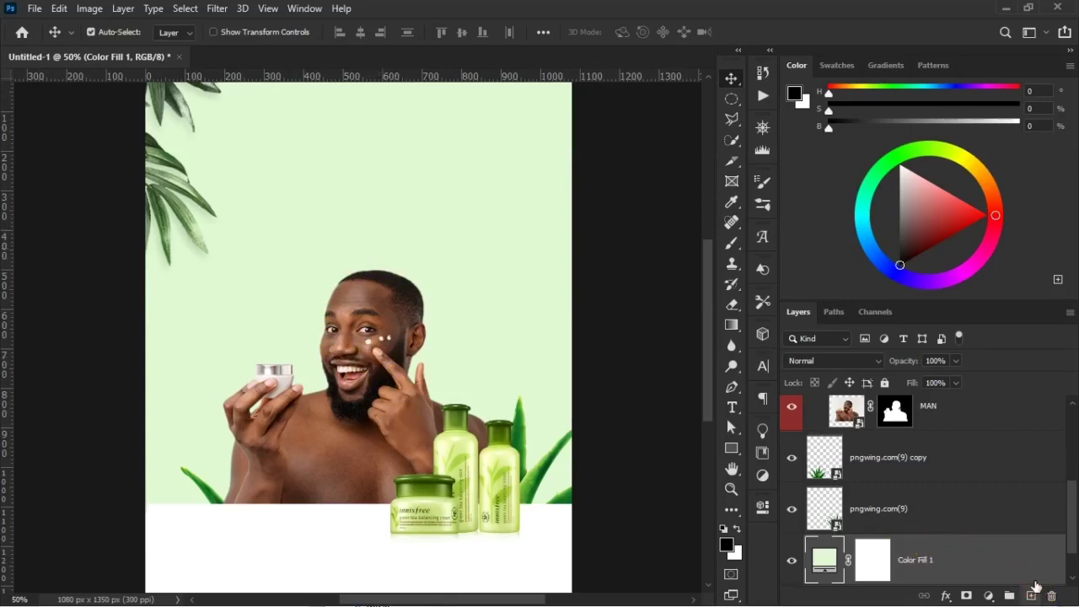
{"action": "left_click", "coordinate": [1032, 592]}
{"action": "key", "text": "b"}
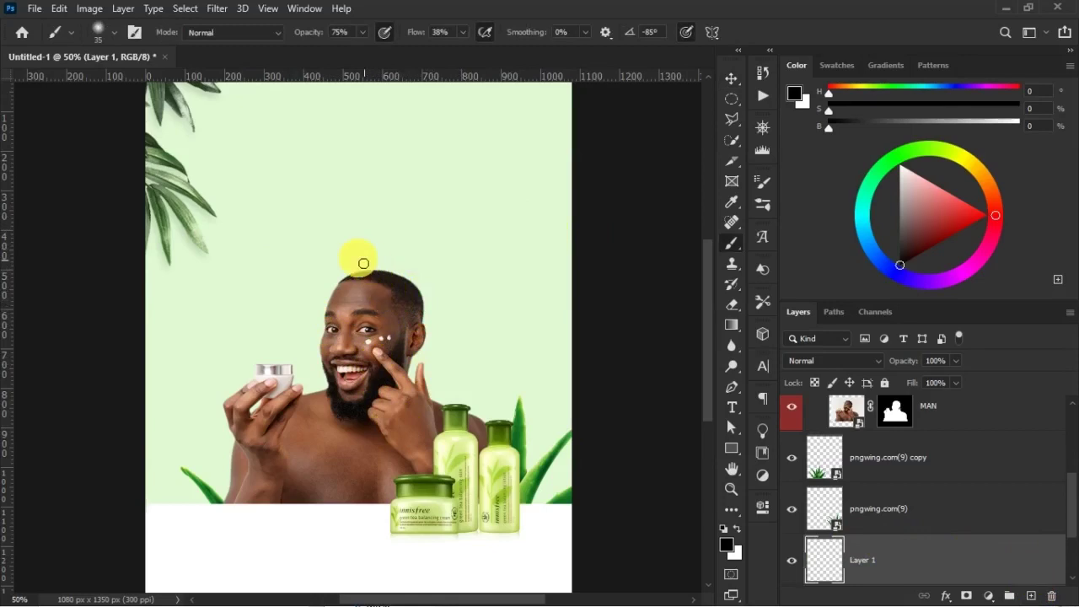
{"action": "left_click_drag", "start_coordinate": [197, 219], "coordinate": [304, 301]}
{"action": "left_click_drag", "start_coordinate": [219, 281], "coordinate": [289, 300]}
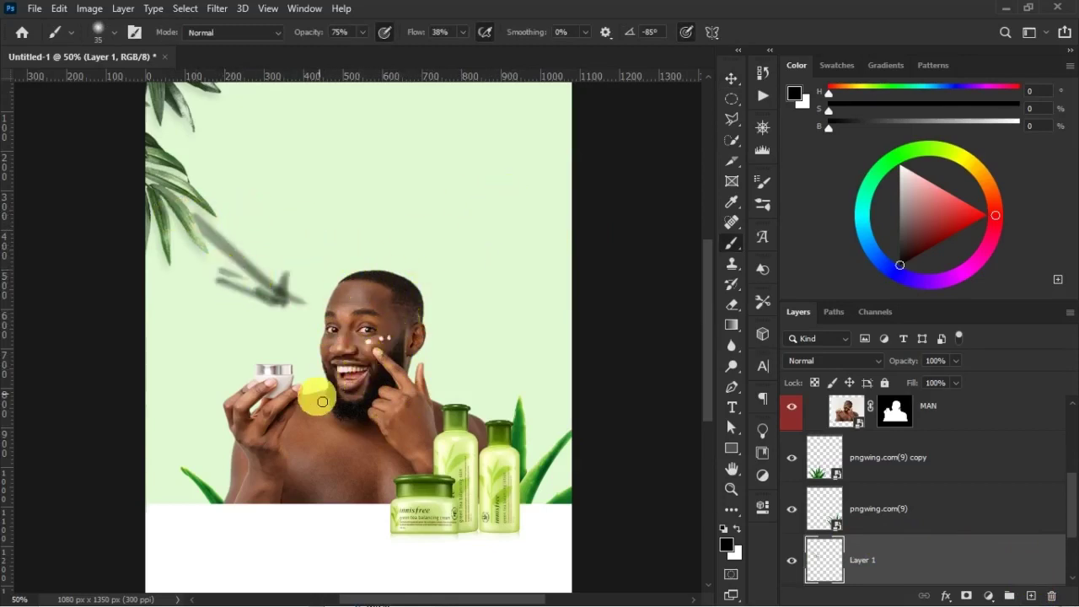
{"action": "left_click_drag", "start_coordinate": [323, 359], "coordinate": [297, 415]}
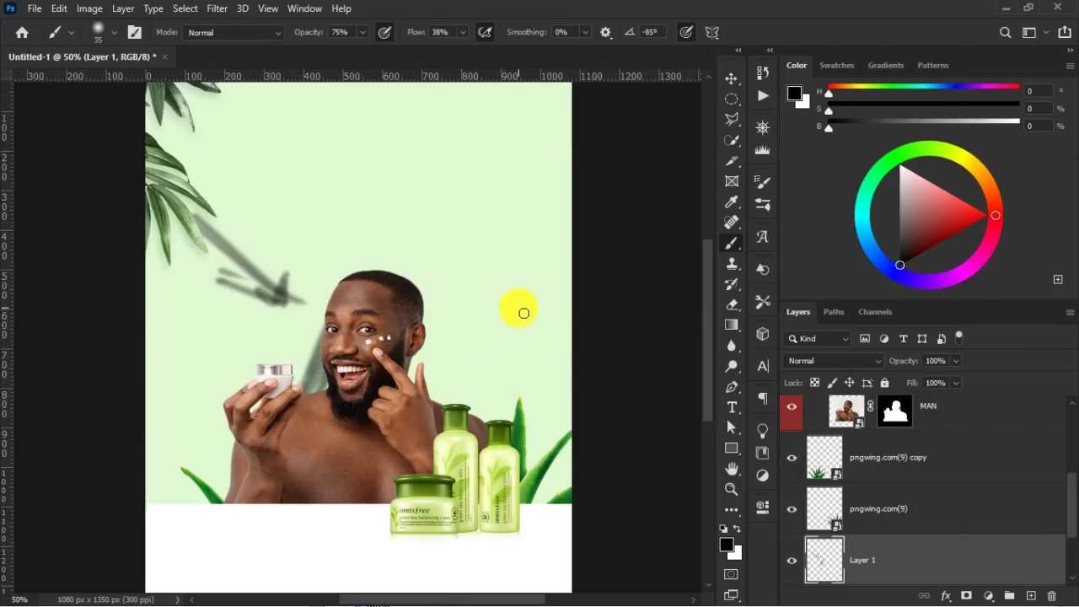
{"action": "key", "text": "Delete"}
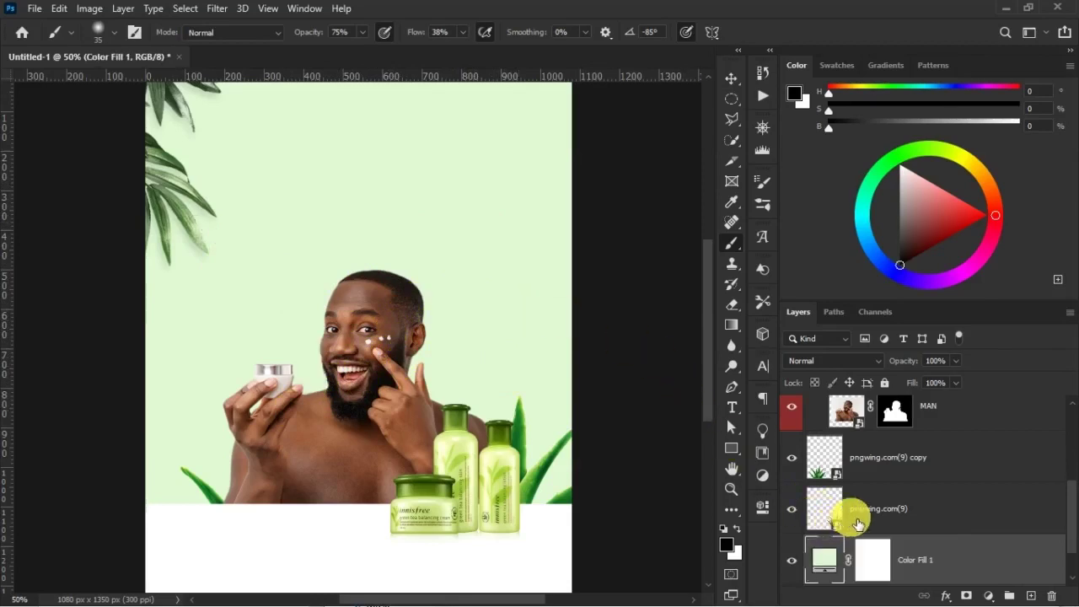
- Add an empty layer above Color Fill 1 and set a soft brush to 0% hardness, 100% opacity and 85% flow
{"action": "left_click", "coordinate": [1032, 595]}
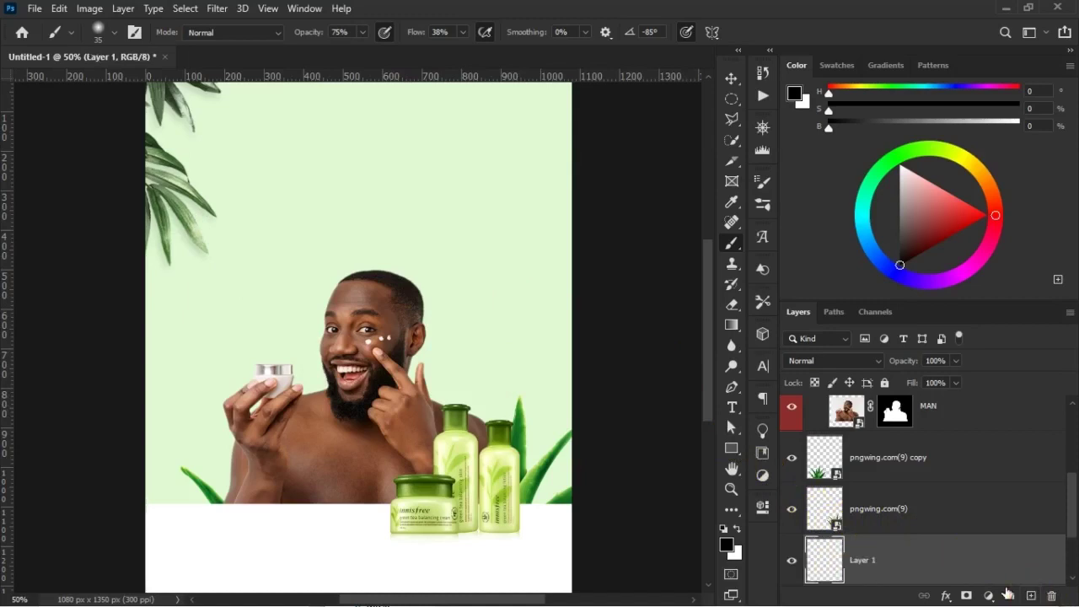
{"action": "left_click", "coordinate": [793, 509]}
{"action": "left_click", "coordinate": [793, 509]}
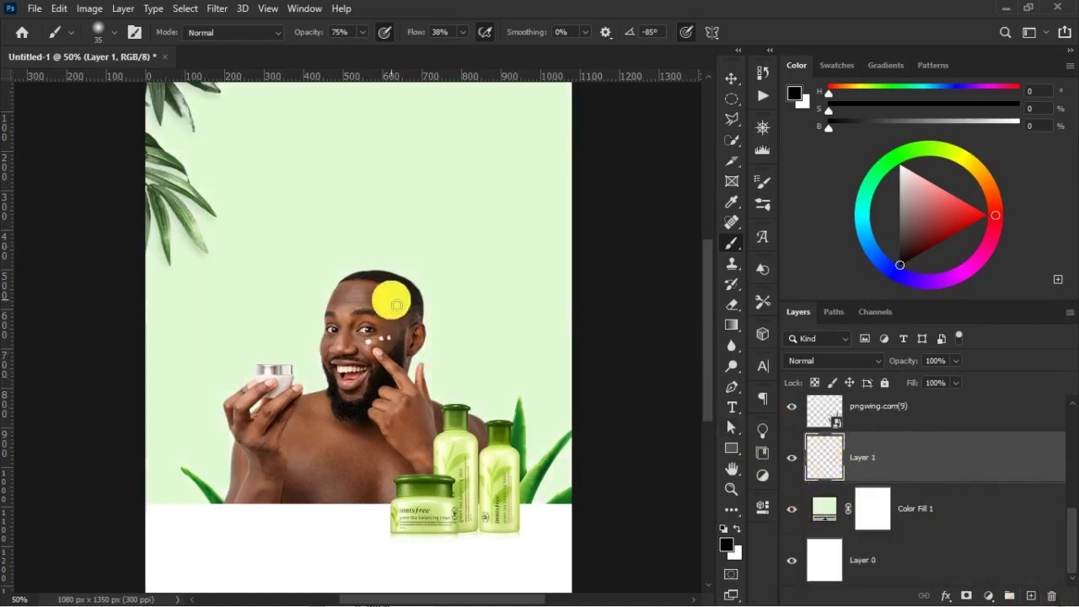
{"action": "right_click", "coordinate": [346, 199]}
{"action": "left_click", "coordinate": [370, 295]}
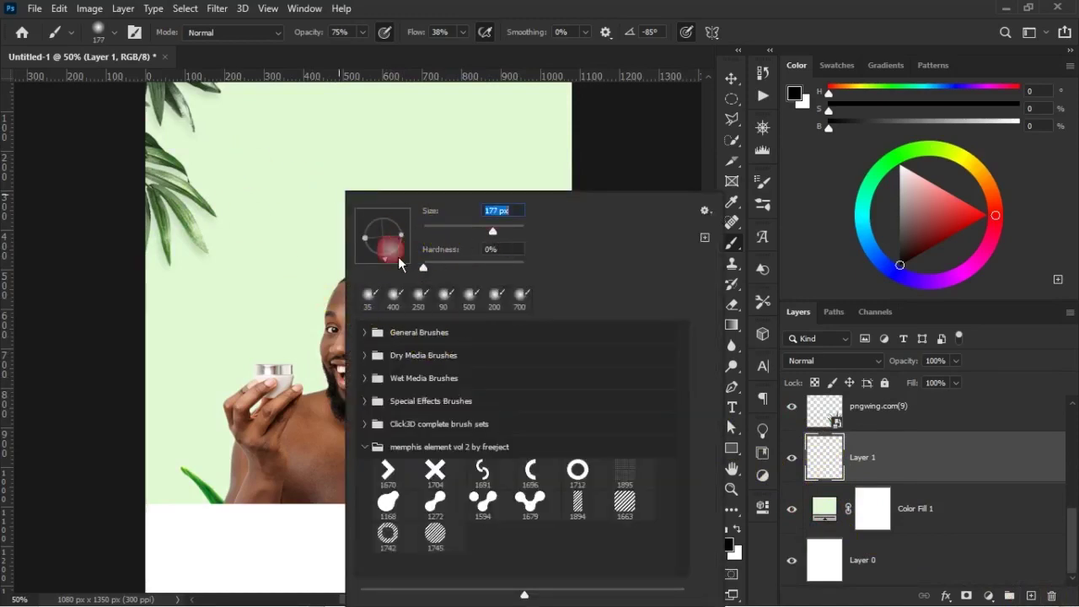
{"action": "left_click_drag", "start_coordinate": [495, 232], "coordinate": [506, 240]}
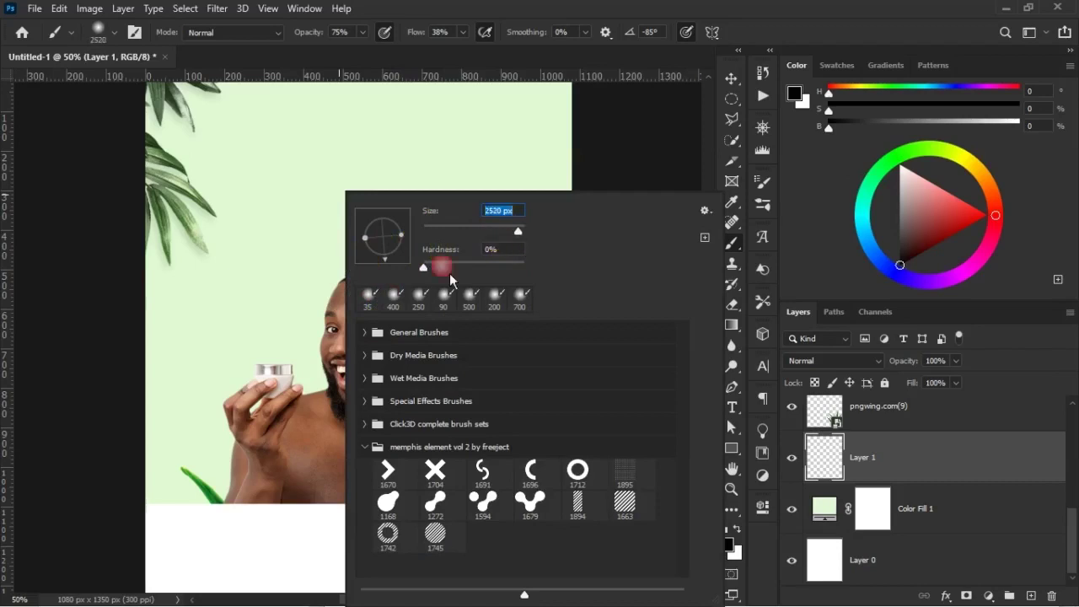
{"action": "left_click", "coordinate": [502, 231]}
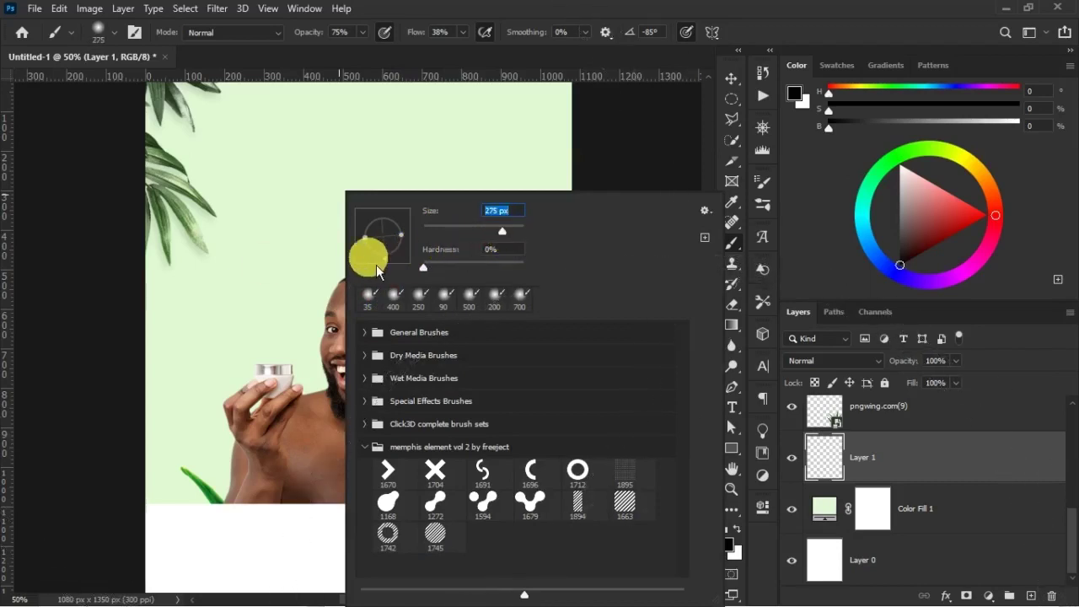
{"action": "key", "text": "Return"}
{"action": "left_click_drag", "start_coordinate": [319, 37], "coordinate": [338, 40]}
{"action": "left_click_drag", "start_coordinate": [414, 37], "coordinate": [453, 52]}
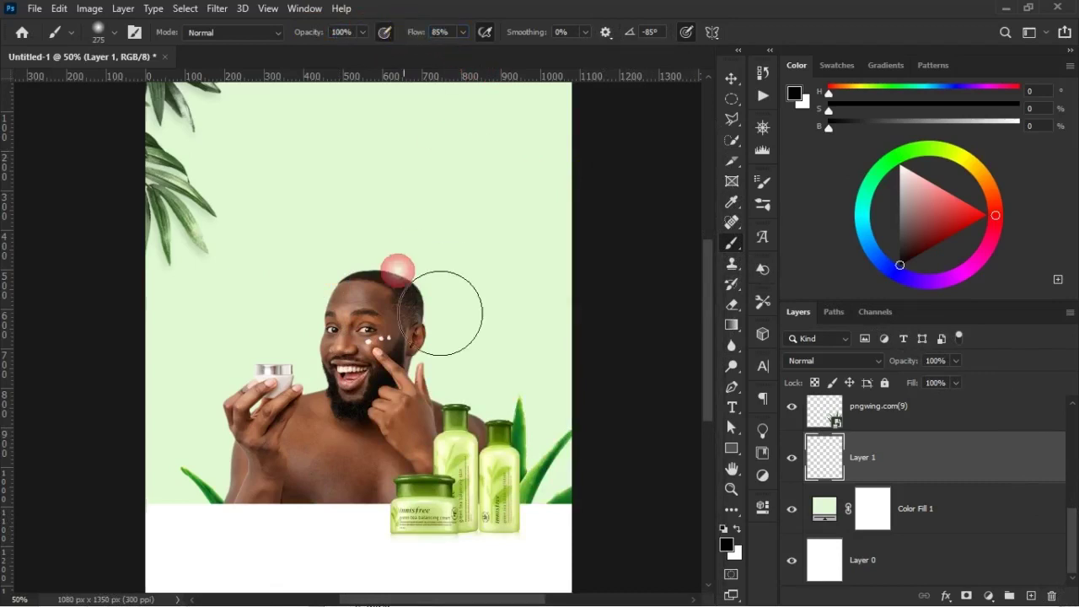
- Enlarge the brush to 800 px and paint a soft white glow on Layer 1 behind the man and below the leaves
{"action": "key", "text": "bracketright"}
{"action": "key", "text": "bracketright"}
{"action": "key", "text": "bracketright"}
{"action": "key", "text": "bracketright"}
{"action": "key", "text": "bracketright"}
{"action": "key", "text": "bracketright"}
{"action": "key", "text": "bracketright"}
{"action": "key", "text": "bracketright"}
{"action": "key", "text": "bracketright"}
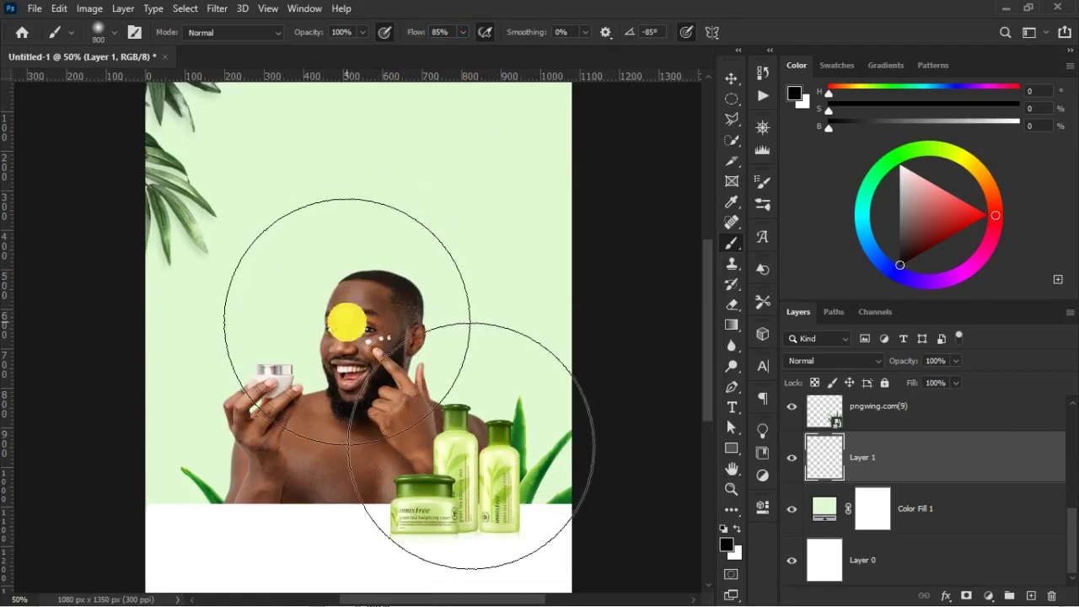
{"action": "key", "text": "bracketright"}
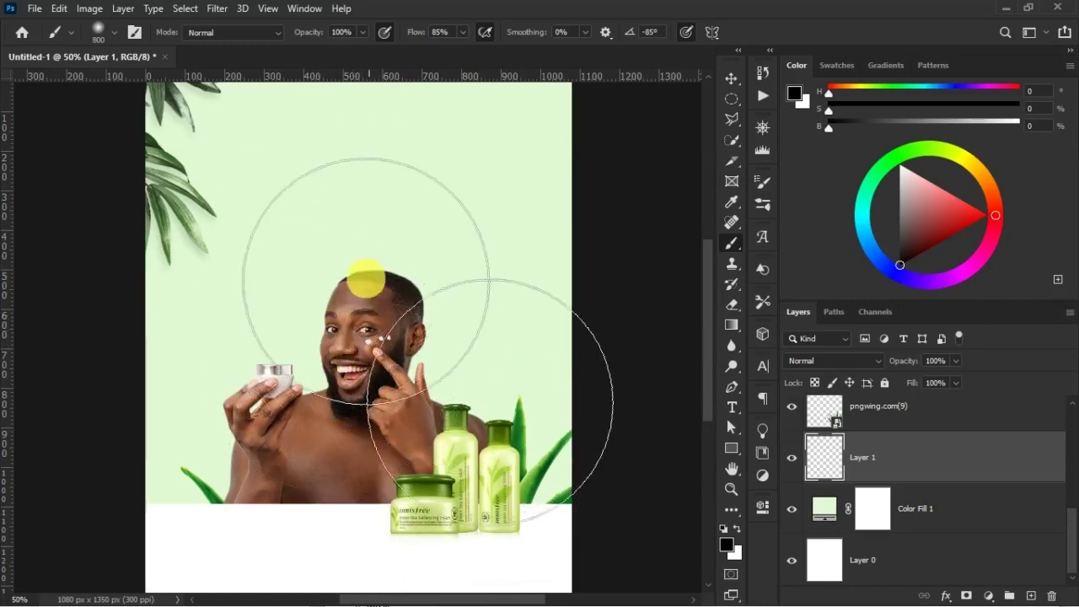
{"action": "left_click", "coordinate": [738, 537]}
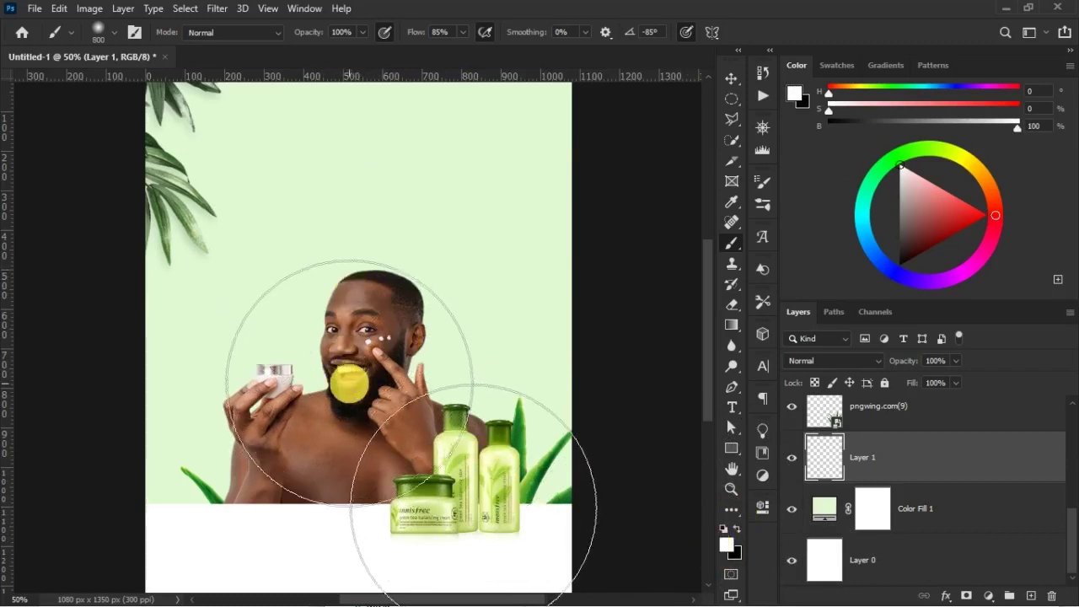
{"action": "mouse_move", "coordinate": [355, 366]}
{"action": "left_mouse_down"}
{"action": "mouse_move", "coordinate": [312, 359]}
{"action": "mouse_move", "coordinate": [181, 374]}
{"action": "mouse_move", "coordinate": [173, 265]}
{"action": "mouse_move", "coordinate": [193, 286]}
{"action": "left_mouse_up"}
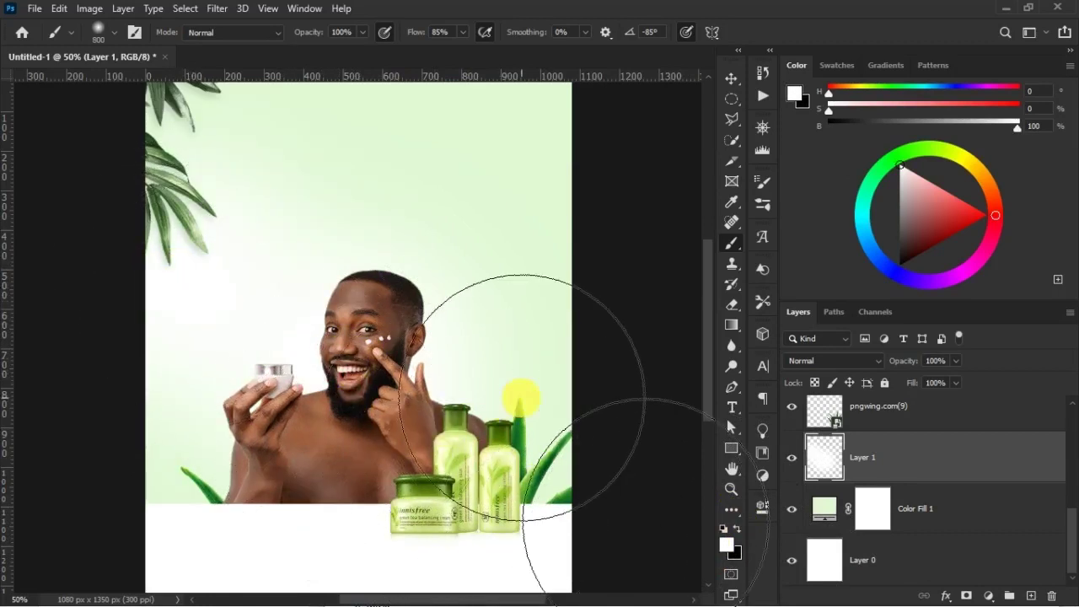
- Reduce the white glow layer's fill to 82% and its opacity to 91%
{"action": "key", "text": "v"}
{"action": "left_click_drag", "start_coordinate": [923, 387], "coordinate": [916, 388]}
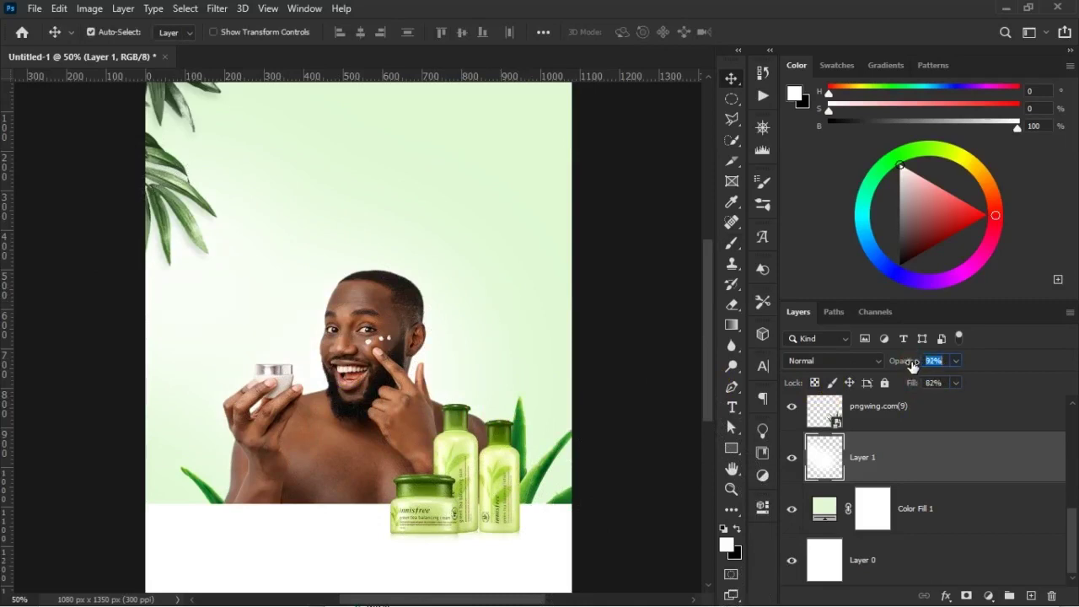
{"action": "scroll", "coordinate": [460, 285], "scroll_direction": "up", "scroll_amount": 2}
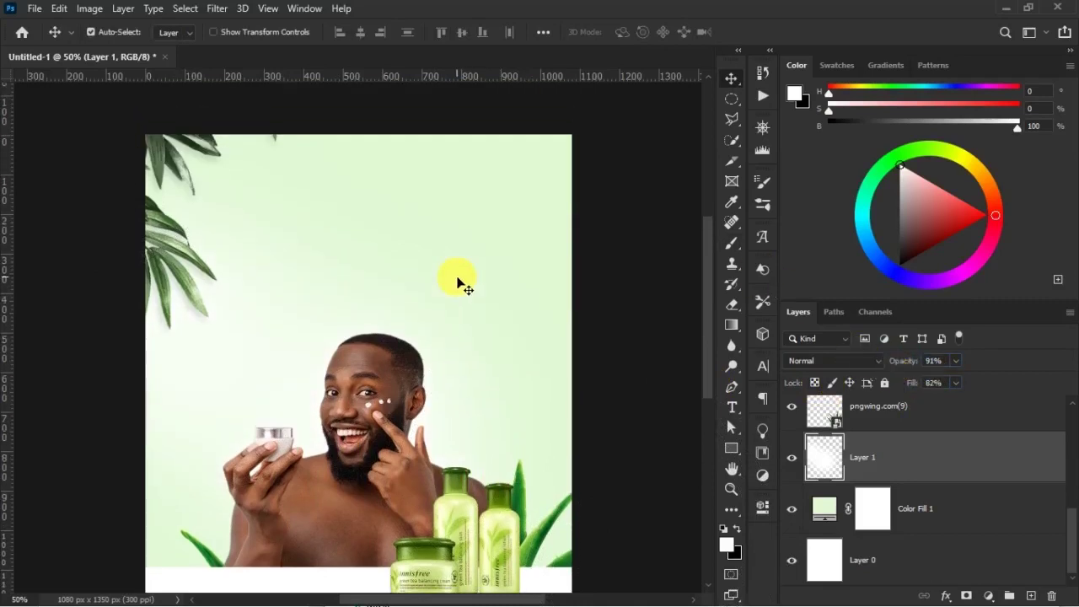
{"action": "scroll", "coordinate": [459, 284], "scroll_direction": "down", "scroll_amount": 1}
{"action": "scroll", "coordinate": [450, 361], "scroll_direction": "down", "scroll_amount": 2}
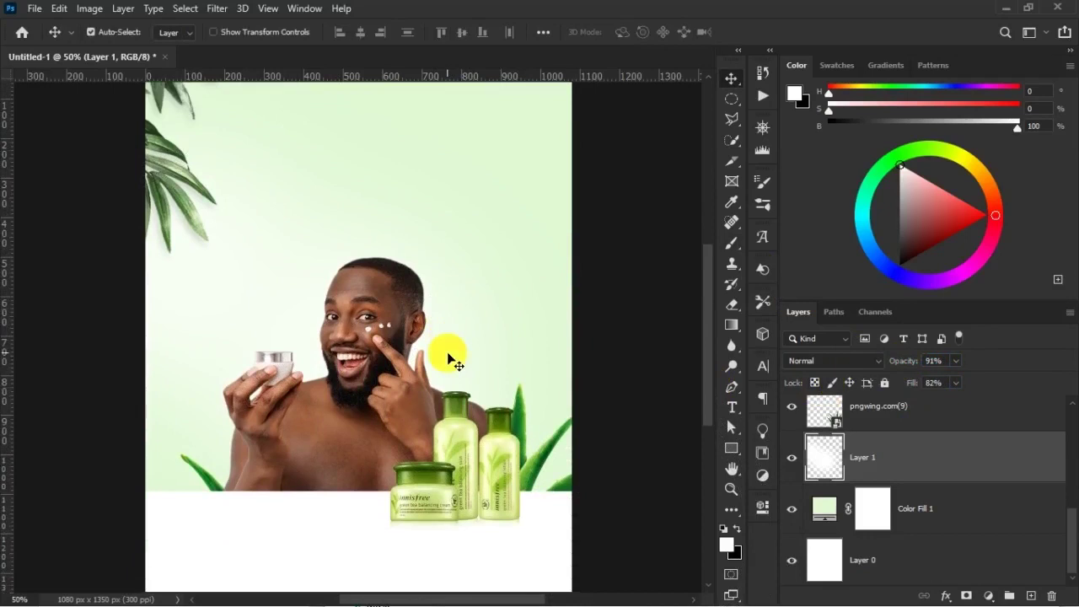
- Rename the white glow layer as WHITE LIGHT
{"action": "scroll", "coordinate": [854, 498], "scroll_direction": "up", "scroll_amount": 1}
{"action": "double_click", "coordinate": [862, 508]}
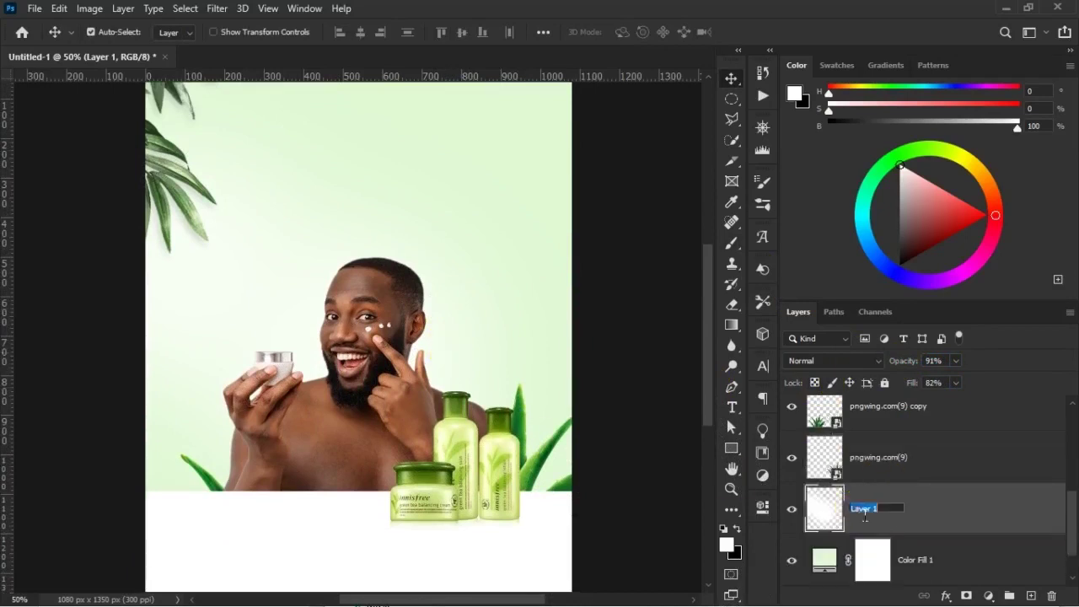
{"action": "type", "text": "WH"}
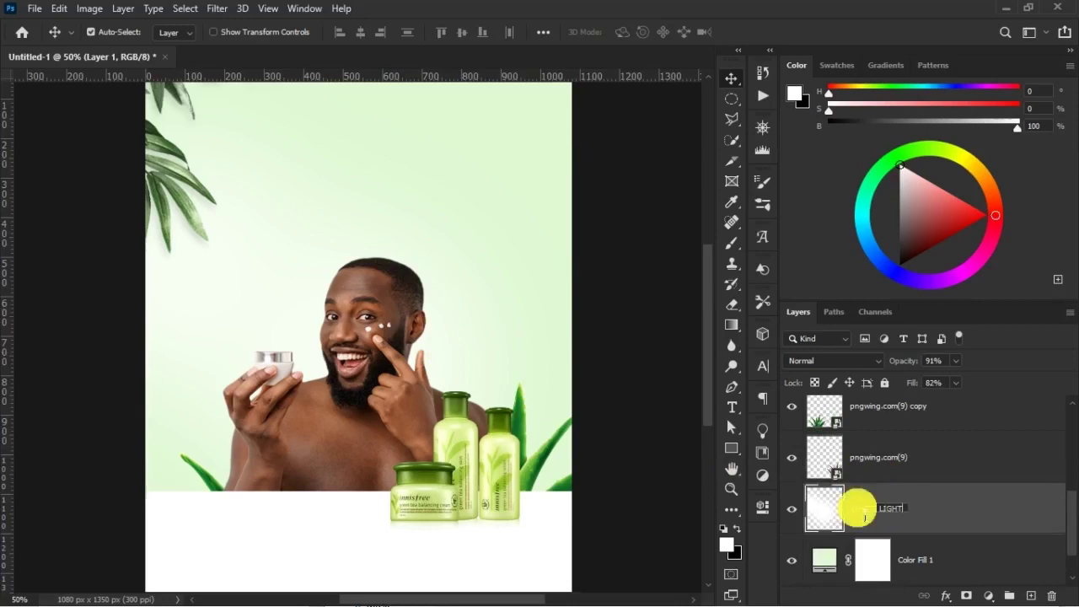
{"action": "type", "text": "ITE LIGHT"}
{"action": "key", "text": "Return"}
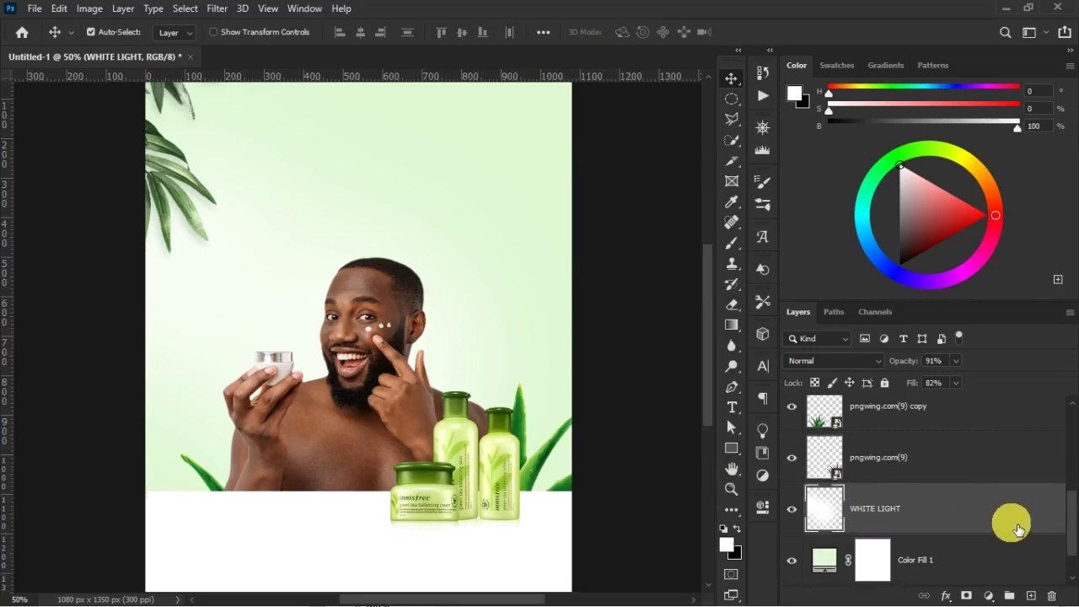
- Rename the two aloe plant layers, the pngwing.com(9) copy and its original, as ALOE VERA
{"action": "scroll", "coordinate": [986, 506], "scroll_direction": "up", "scroll_amount": 2}
{"action": "double_click", "coordinate": [910, 516]}
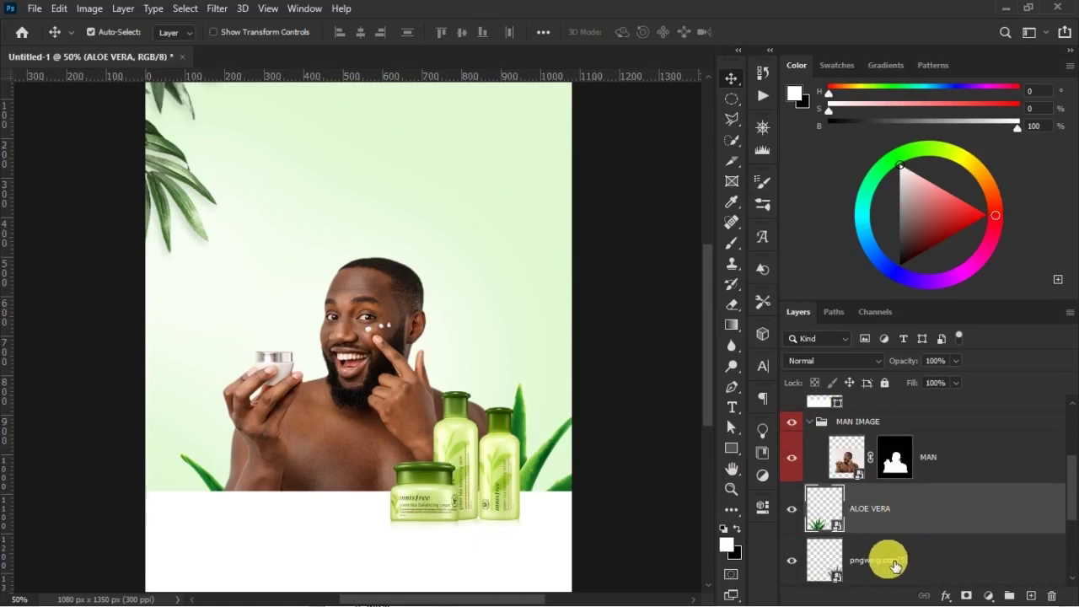
{"action": "double_click", "coordinate": [877, 561]}
{"action": "type", "text": "ALOE VERA"}
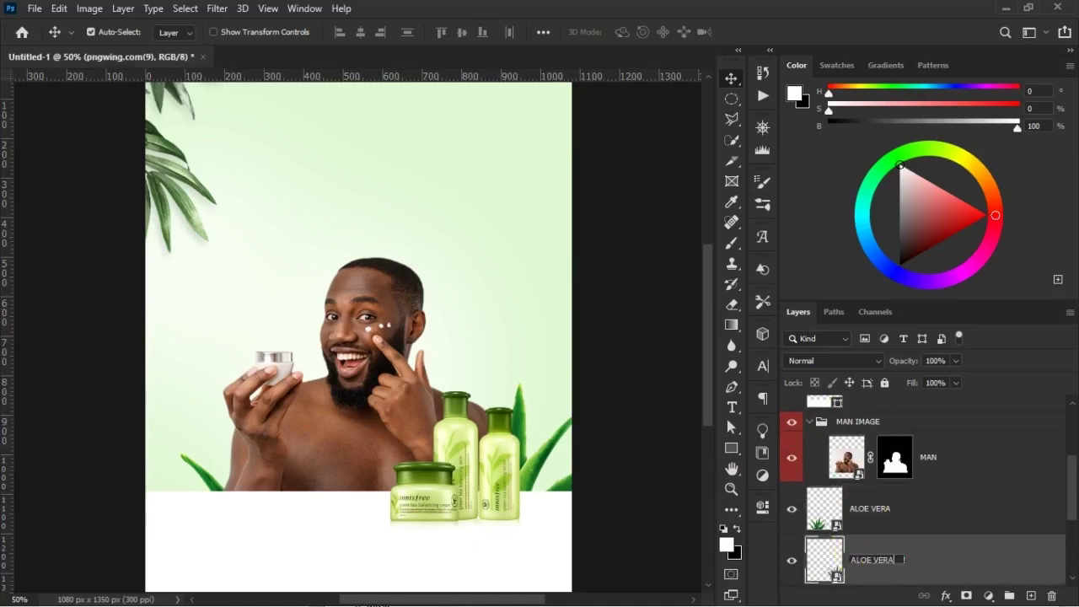
{"action": "left_click", "coordinate": [879, 567]}
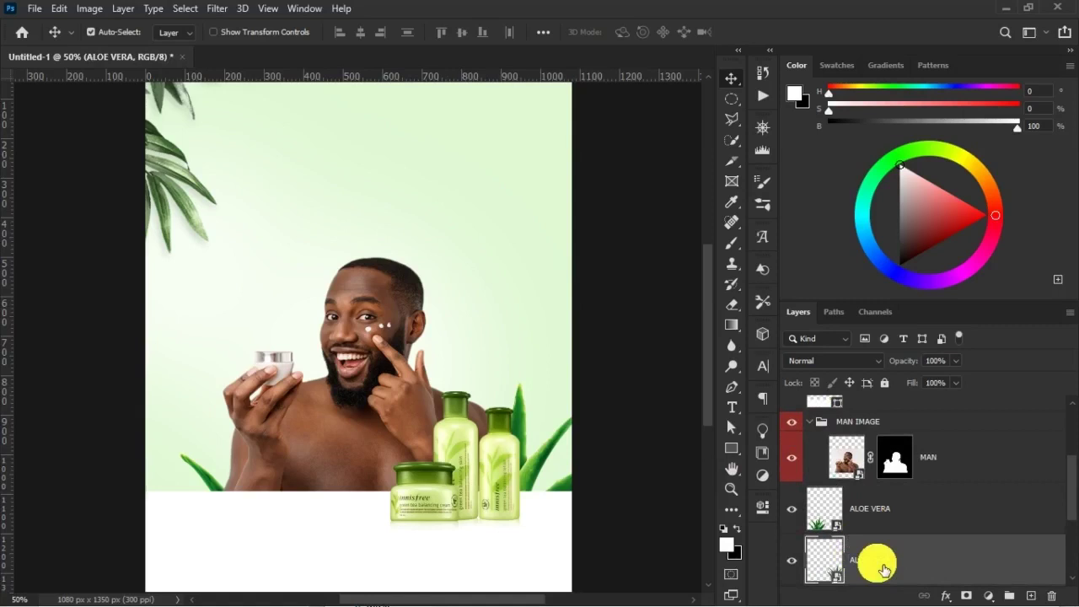
- Group the two aloe plant layers as ALOE VERA and collapse the MAN IMAGE group
{"action": "left_click", "coordinate": [927, 510], "text": "shift"}
{"action": "key", "text": "ctrl+g"}
{"action": "double_click", "coordinate": [887, 505]}
{"action": "type", "text": "ALOE VERA"}
{"action": "left_click", "coordinate": [854, 494]}
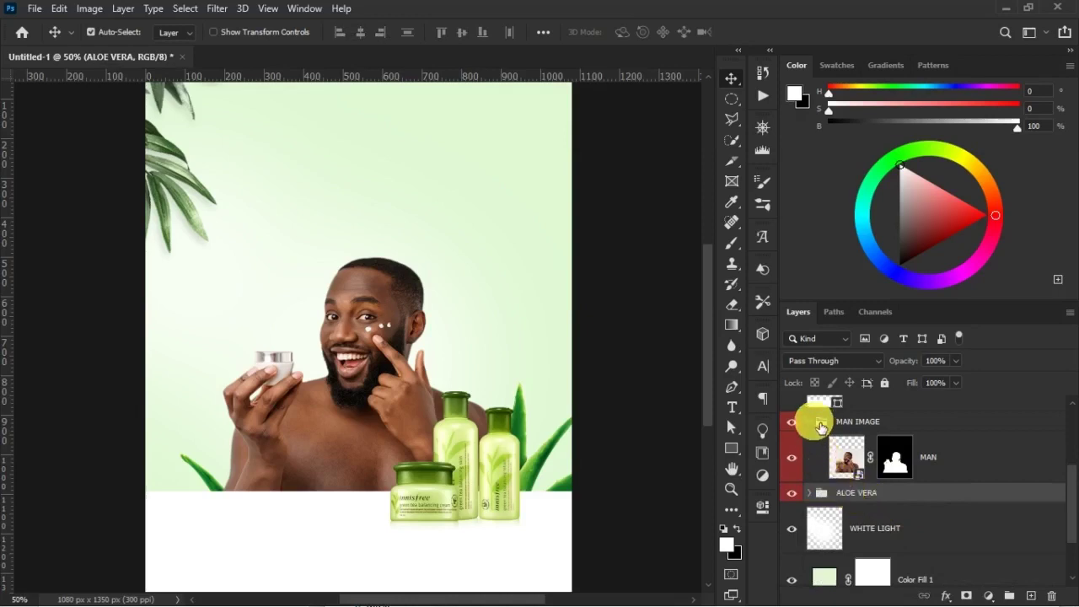
{"action": "left_click", "coordinate": [811, 421]}
- Identify the skincare products layer by toggling its visibility and rename it as PRODUCTS
{"action": "scroll", "coordinate": [879, 469], "scroll_direction": "up", "scroll_amount": 3}
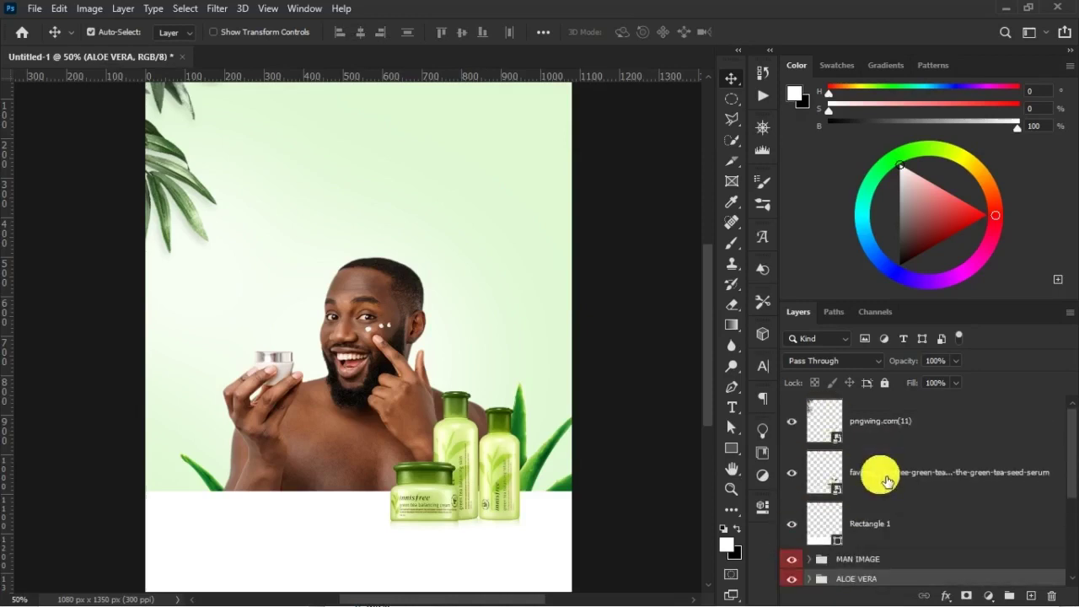
{"action": "left_click", "coordinate": [791, 472]}
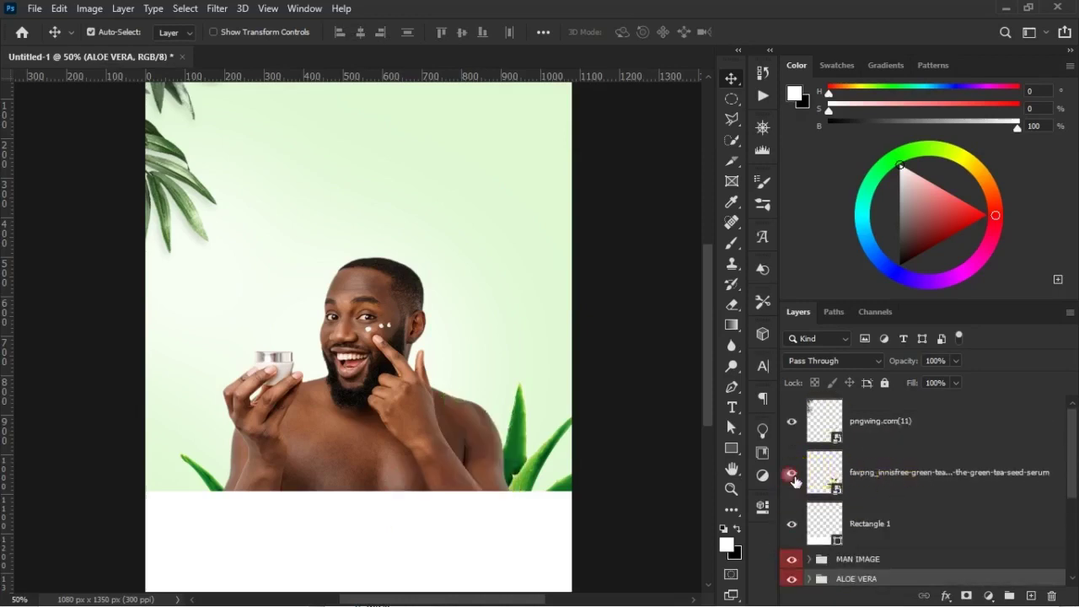
{"action": "left_click", "coordinate": [792, 473]}
{"action": "double_click", "coordinate": [876, 472]}
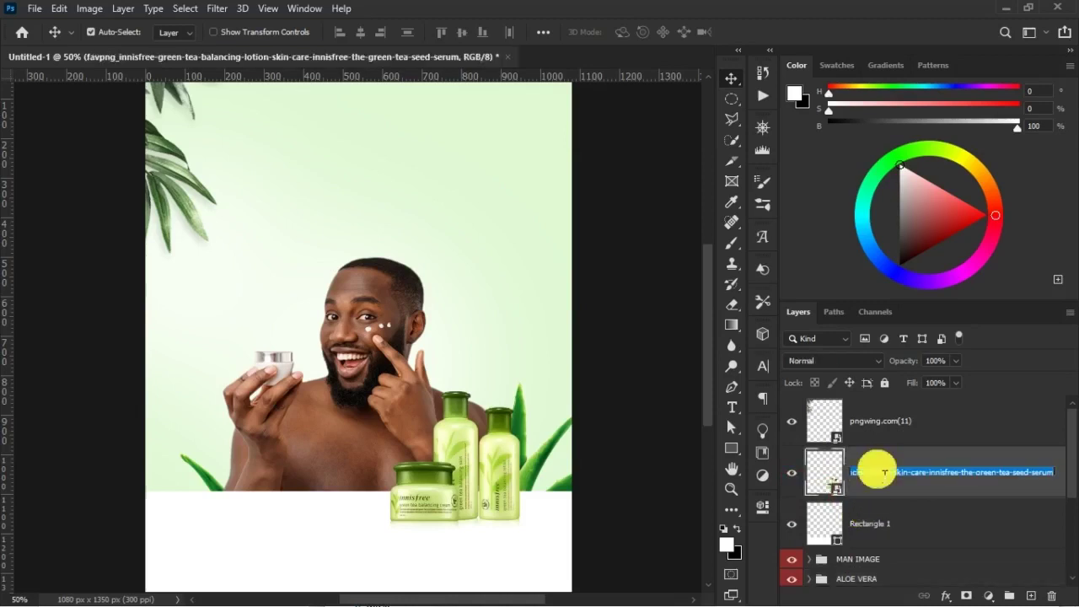
{"action": "type", "text": "PRODUCTS"}
{"action": "left_click", "coordinate": [879, 474]}
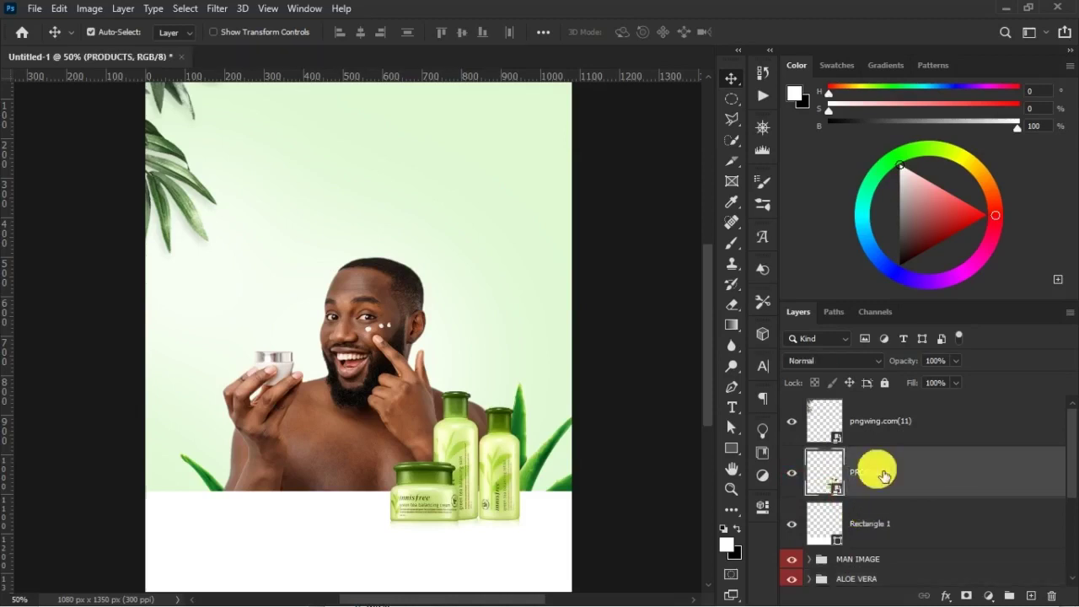
- Rename the corner leaves layer pngwing.com(11) as TREE LEFT
{"action": "double_click", "coordinate": [890, 424]}
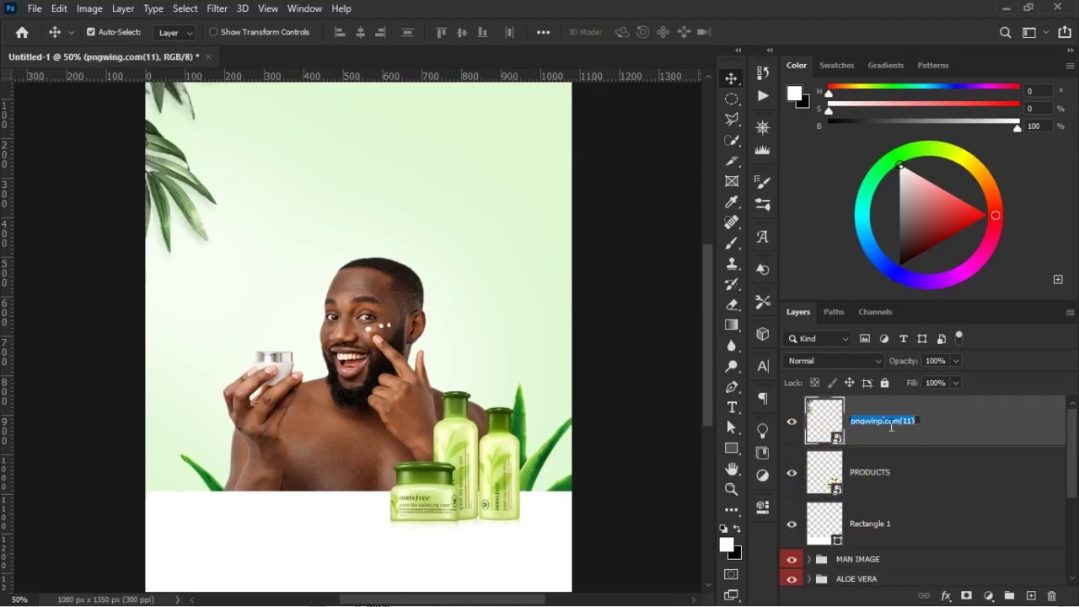
{"action": "type", "text": "TREE LEF"}
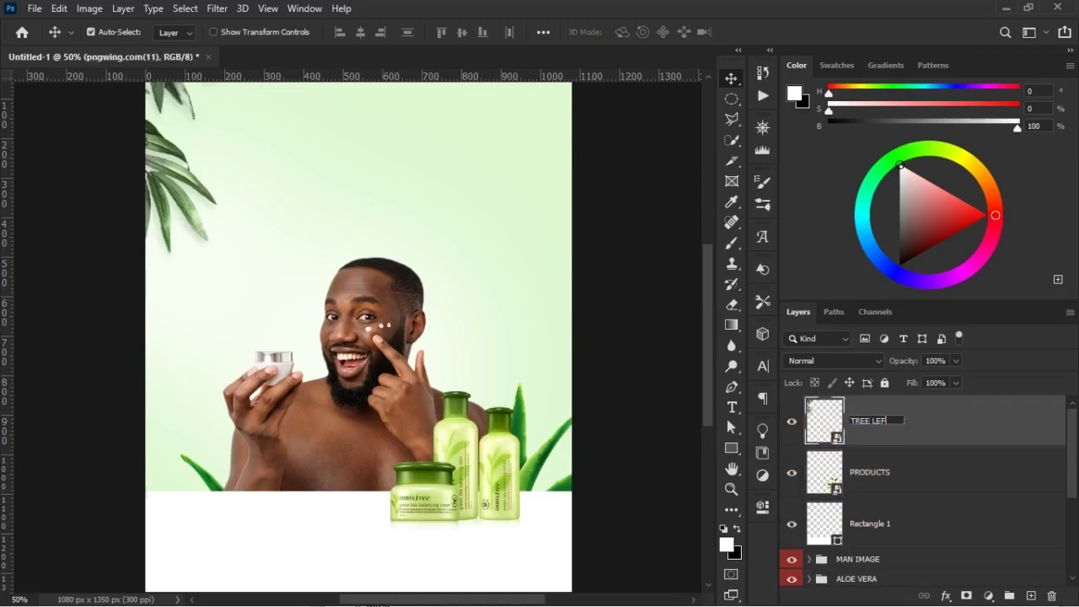
{"action": "type", "text": "T"}
{"action": "key", "text": "Return"}
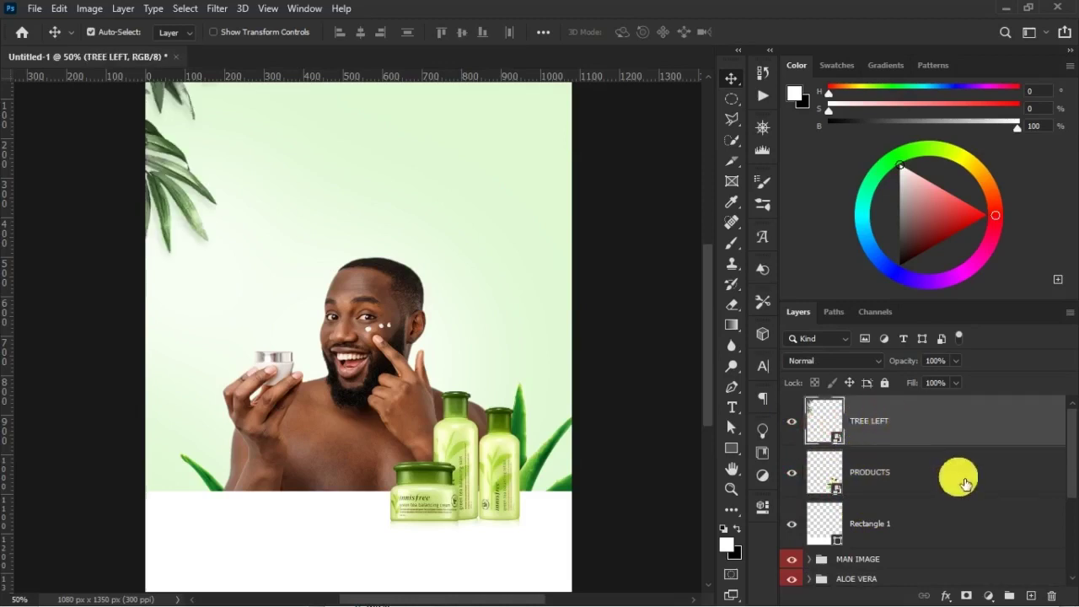
- Add a Color Balance adjustment layer directly above the MAN layer in the MAN IMAGE group
{"action": "scroll", "coordinate": [959, 486], "scroll_direction": "down", "scroll_amount": 2}
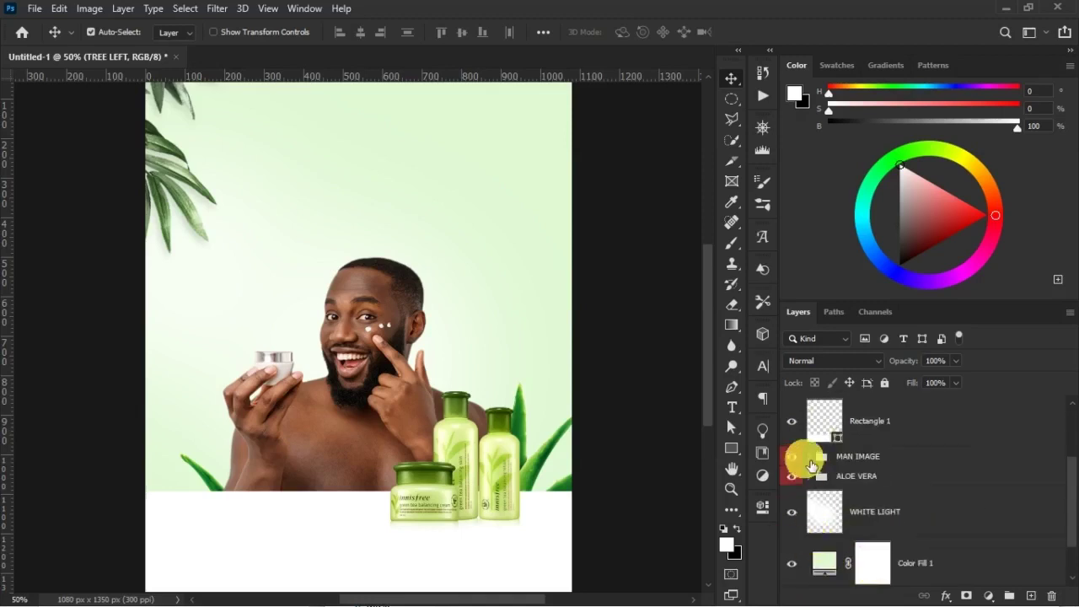
{"action": "left_click", "coordinate": [810, 461]}
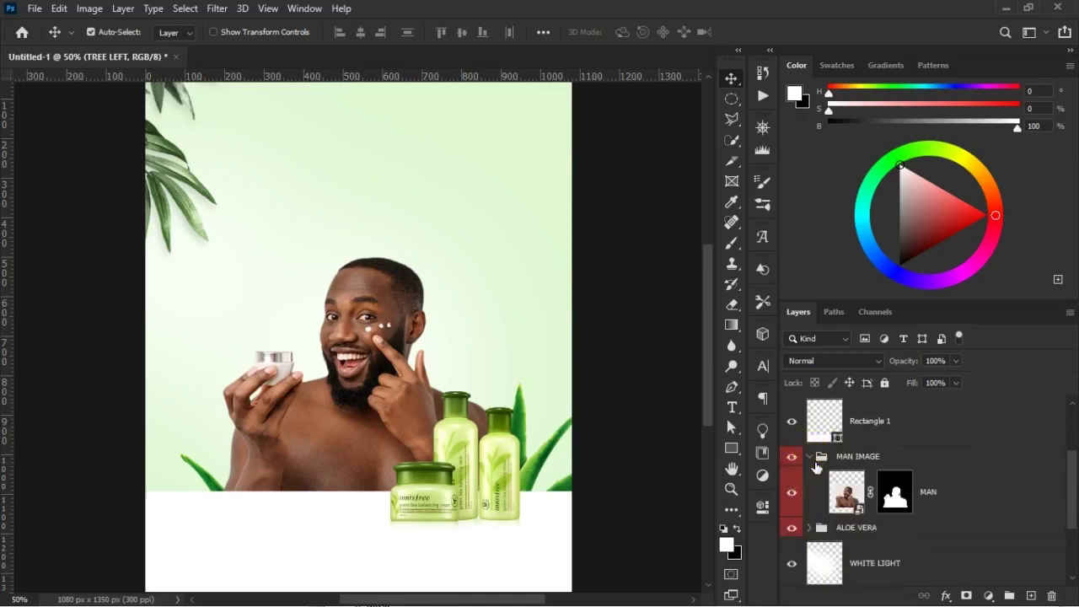
{"action": "left_click", "coordinate": [955, 498]}
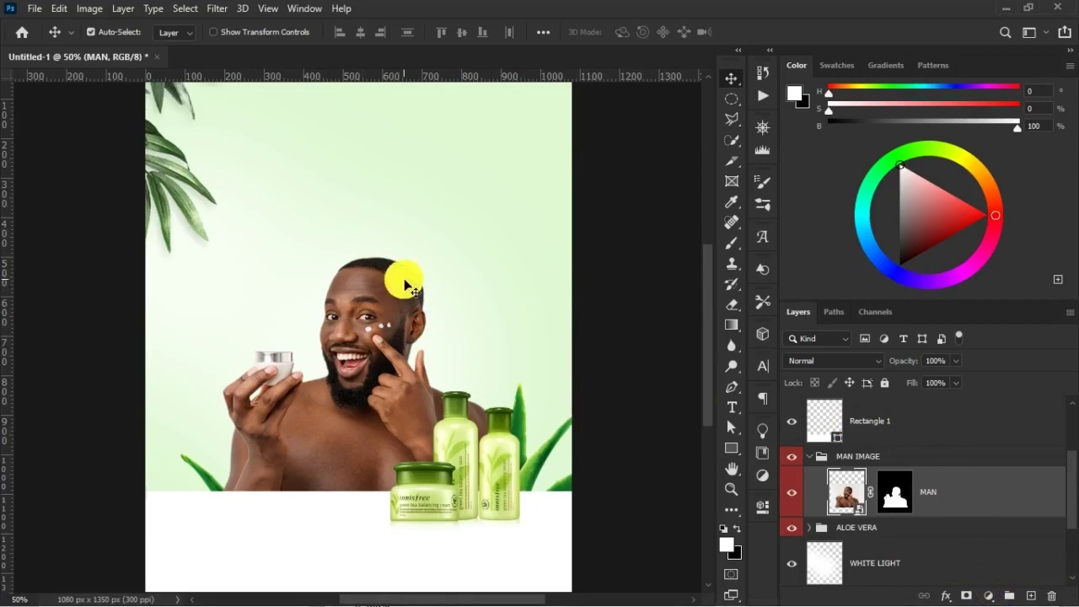
{"action": "left_click", "coordinate": [988, 596]}
{"action": "left_click", "coordinate": [988, 452]}
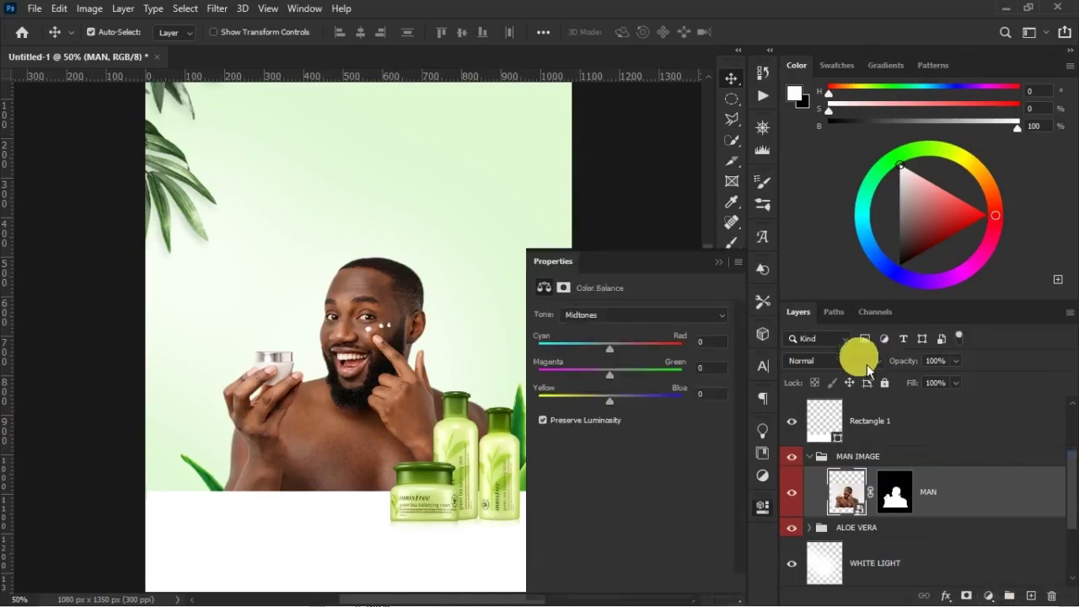
- Set the Color Balance midtones to -5 Cyan–Red, +15 Magenta–Green and -9 Yellow–Blue
{"action": "left_click", "coordinate": [630, 317]}
{"action": "left_click", "coordinate": [597, 347]}
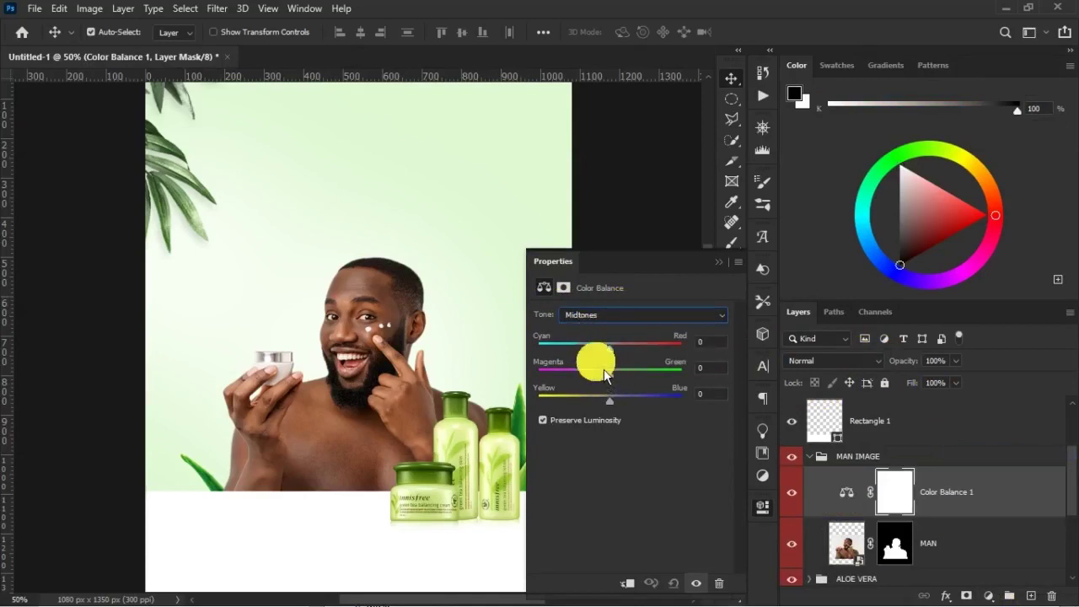
{"action": "left_click_drag", "start_coordinate": [620, 381], "coordinate": [632, 382]}
{"action": "left_click", "coordinate": [618, 374]}
{"action": "left_click", "coordinate": [720, 369]}
{"action": "key", "text": "BackSpace"}
{"action": "type", "text": "5"}
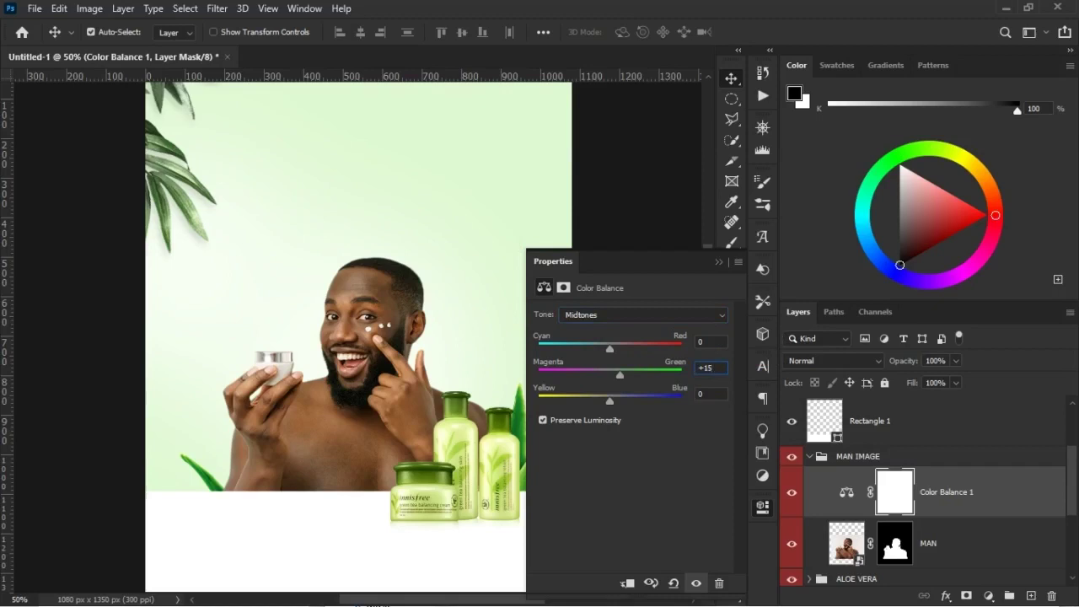
{"action": "mouse_move", "coordinate": [618, 409]}
{"action": "left_mouse_down"}
{"action": "mouse_move", "coordinate": [543, 405]}
{"action": "mouse_move", "coordinate": [641, 413]}
{"action": "mouse_move", "coordinate": [580, 399]}
{"action": "mouse_move", "coordinate": [624, 403]}
{"action": "left_mouse_up"}
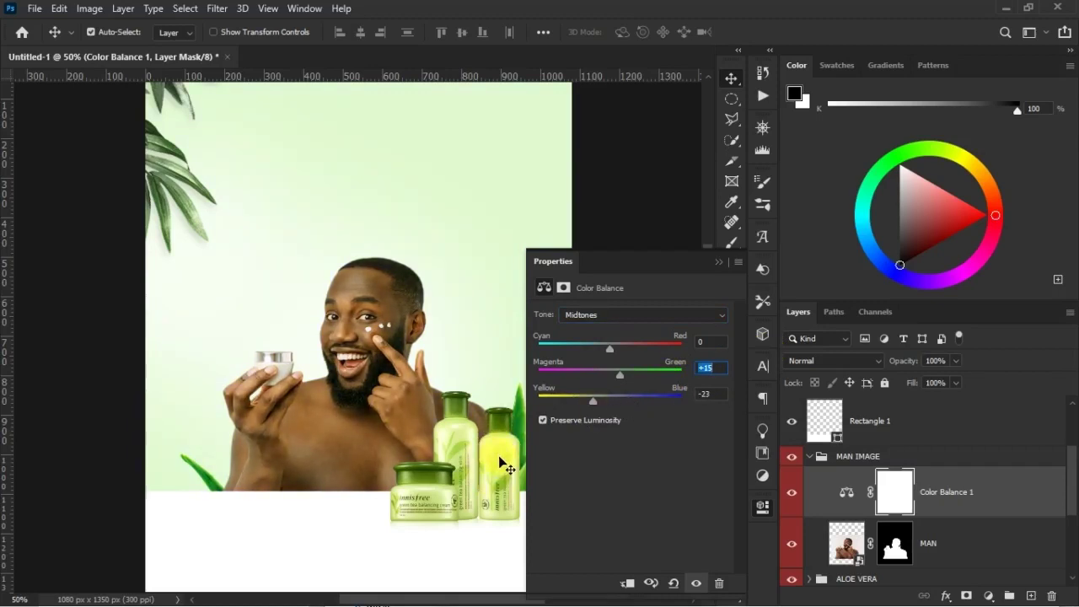
{"action": "left_click", "coordinate": [608, 410]}
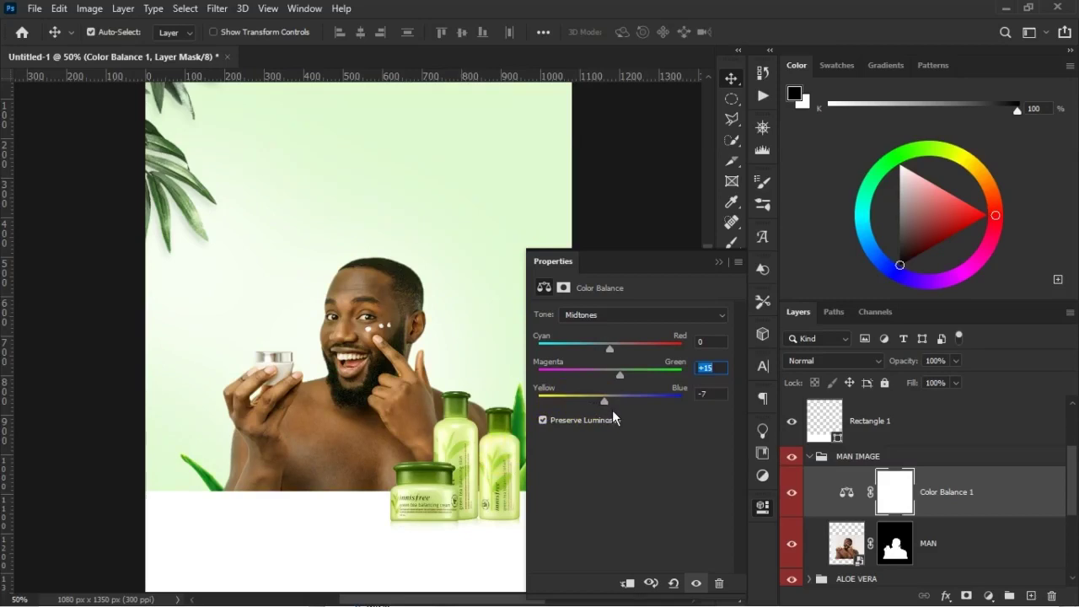
{"action": "left_click_drag", "start_coordinate": [611, 409], "coordinate": [611, 409]}
{"action": "left_click_drag", "start_coordinate": [617, 354], "coordinate": [615, 355]}
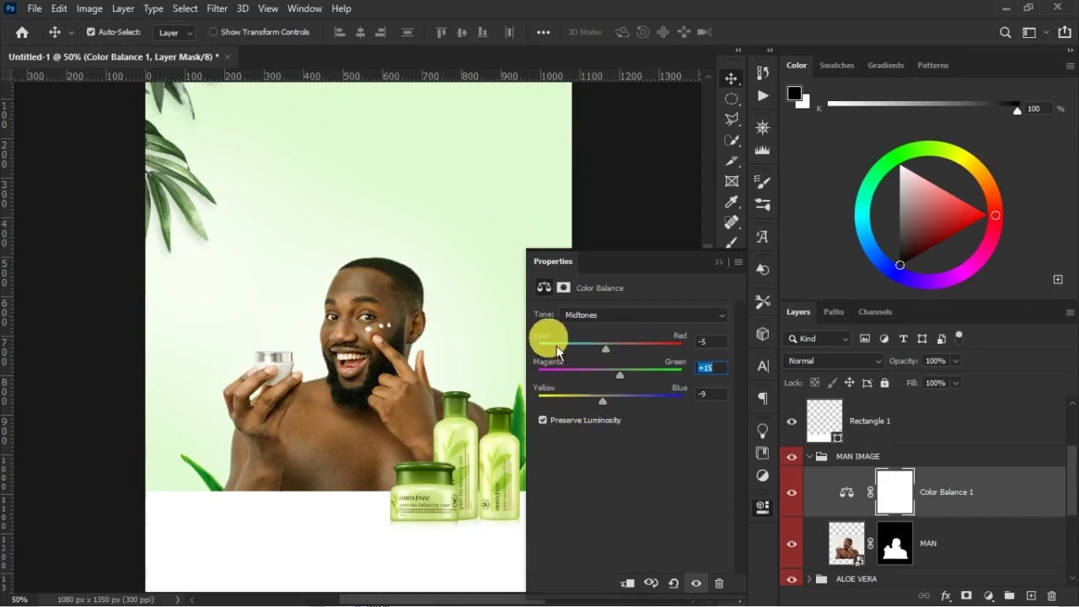
- Set the Color Balance highlights to +15 Magenta–Green and -4 Yellow–Blue
{"action": "left_click", "coordinate": [634, 317]}
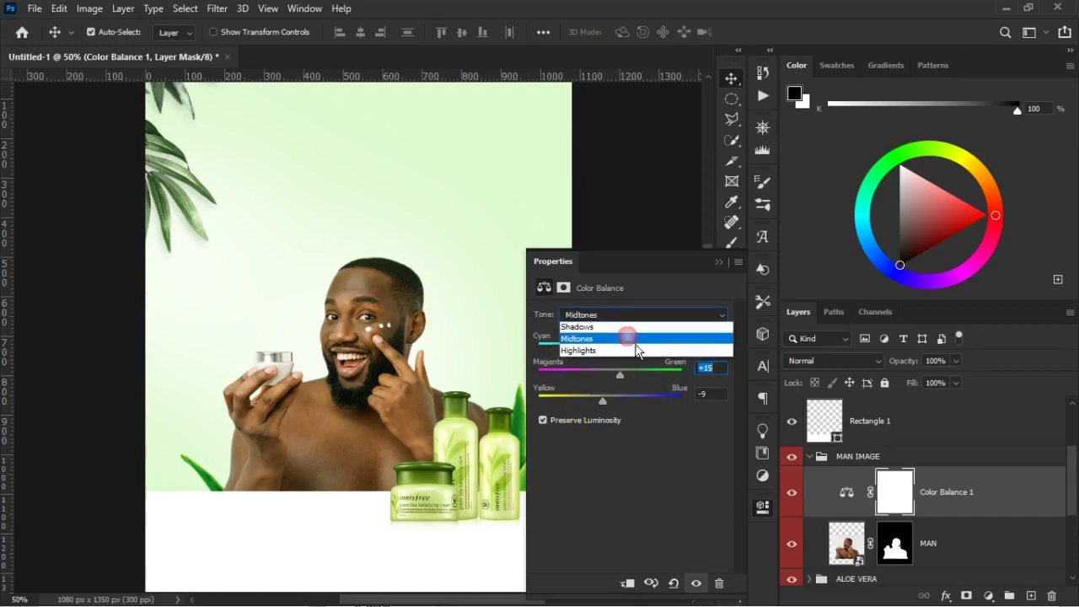
{"action": "left_click", "coordinate": [614, 350]}
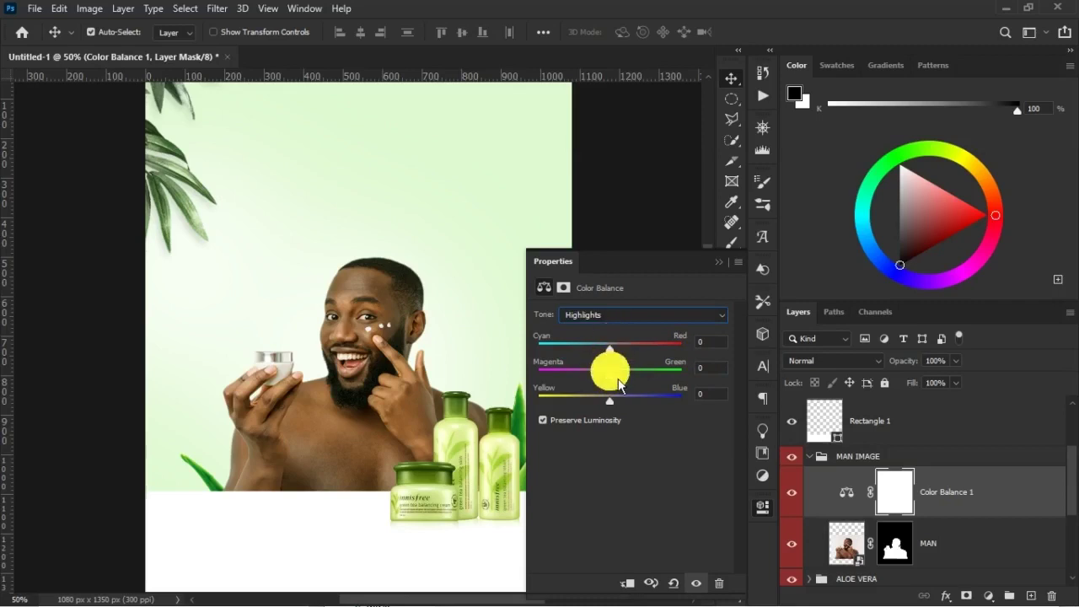
{"action": "mouse_move", "coordinate": [618, 379]}
{"action": "left_mouse_down"}
{"action": "mouse_move", "coordinate": [636, 387]}
{"action": "mouse_move", "coordinate": [629, 381]}
{"action": "left_mouse_up"}
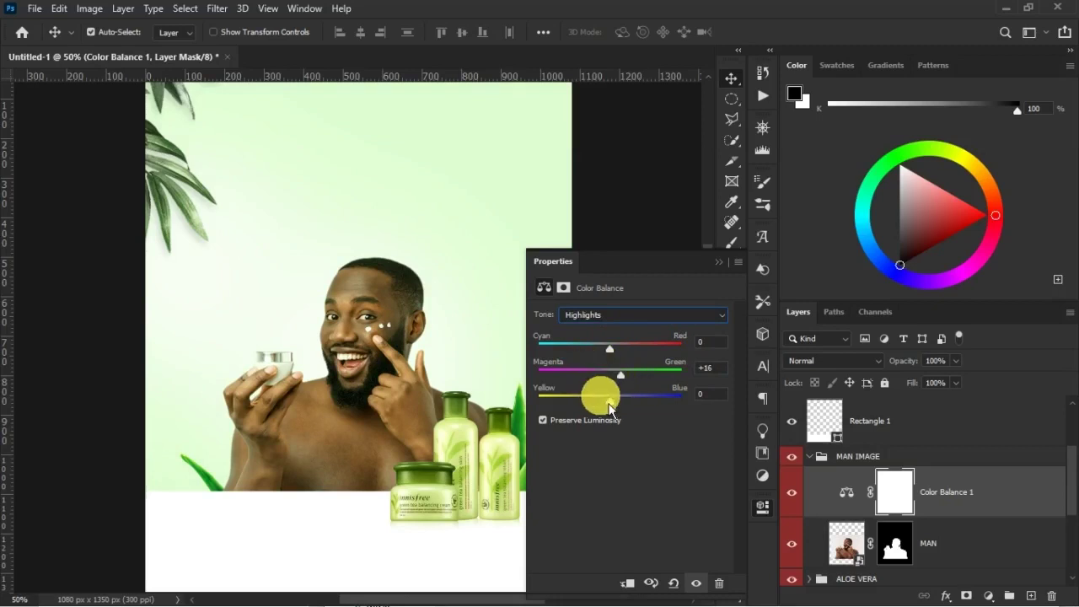
{"action": "left_click_drag", "start_coordinate": [614, 418], "coordinate": [613, 409]}
{"action": "left_click", "coordinate": [725, 394]}
{"action": "key", "text": "BackSpace"}
{"action": "type", "text": "4"}
{"action": "key", "text": "shift+Tab"}
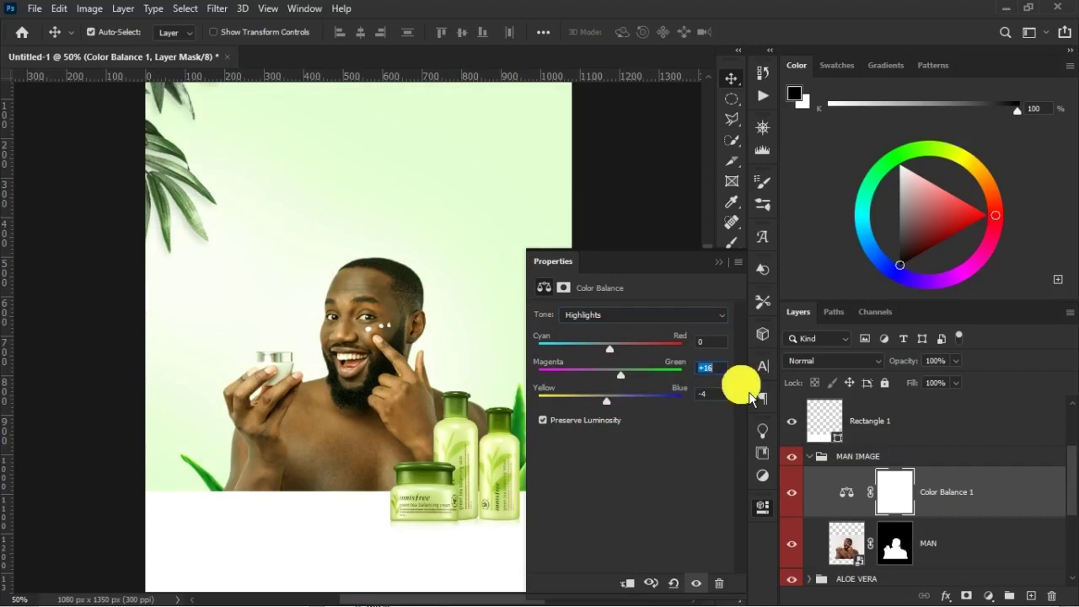
{"action": "type", "text": "15"}
- Clip the Color Balance adjustment to the MAN layer and set its highlights Cyan–Red value to +6
{"action": "left_click_drag", "start_coordinate": [618, 358], "coordinate": [627, 351]}
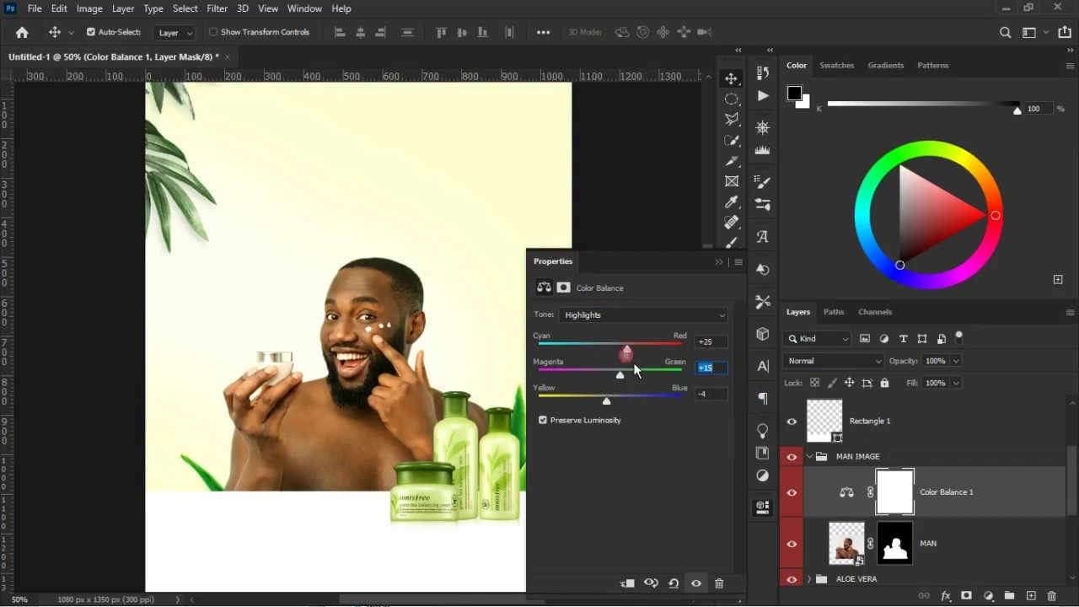
{"action": "left_click", "coordinate": [634, 585]}
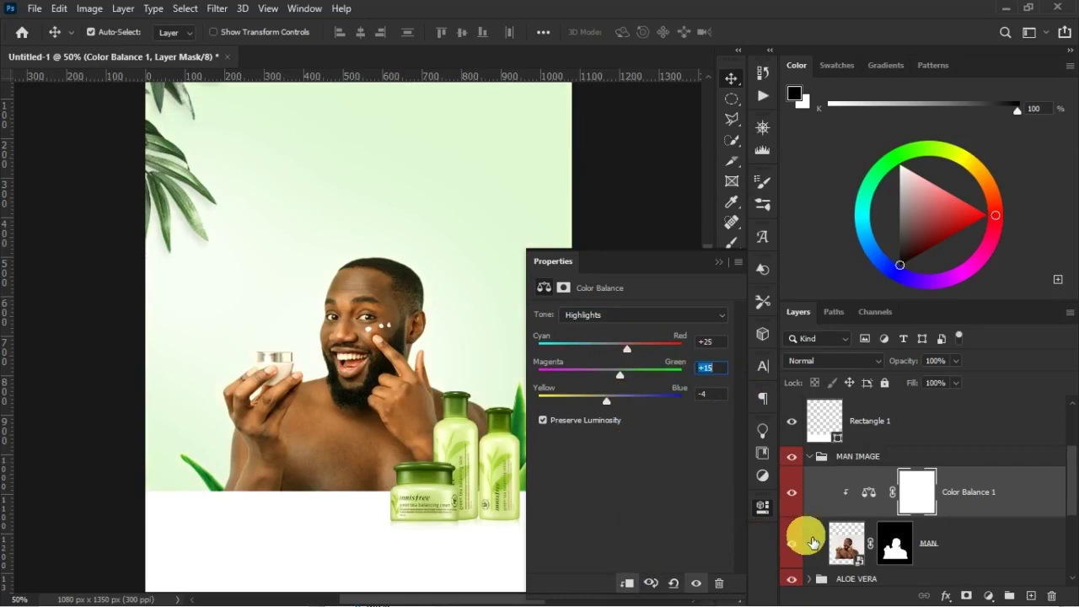
{"action": "left_click_drag", "start_coordinate": [616, 352], "coordinate": [622, 352]}
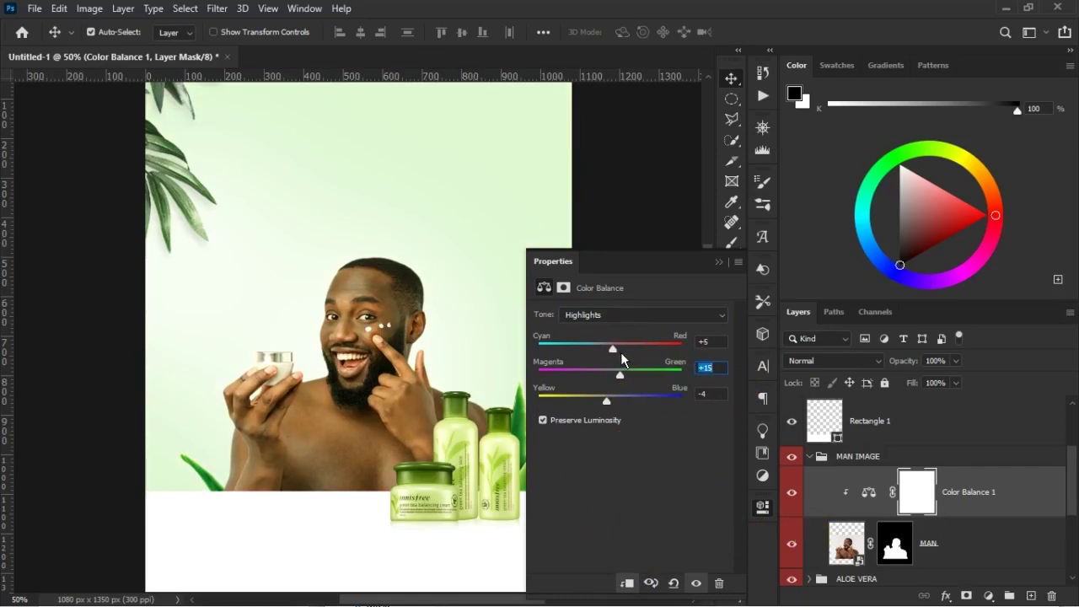
{"action": "left_click", "coordinate": [721, 343]}
{"action": "key", "text": "Up"}
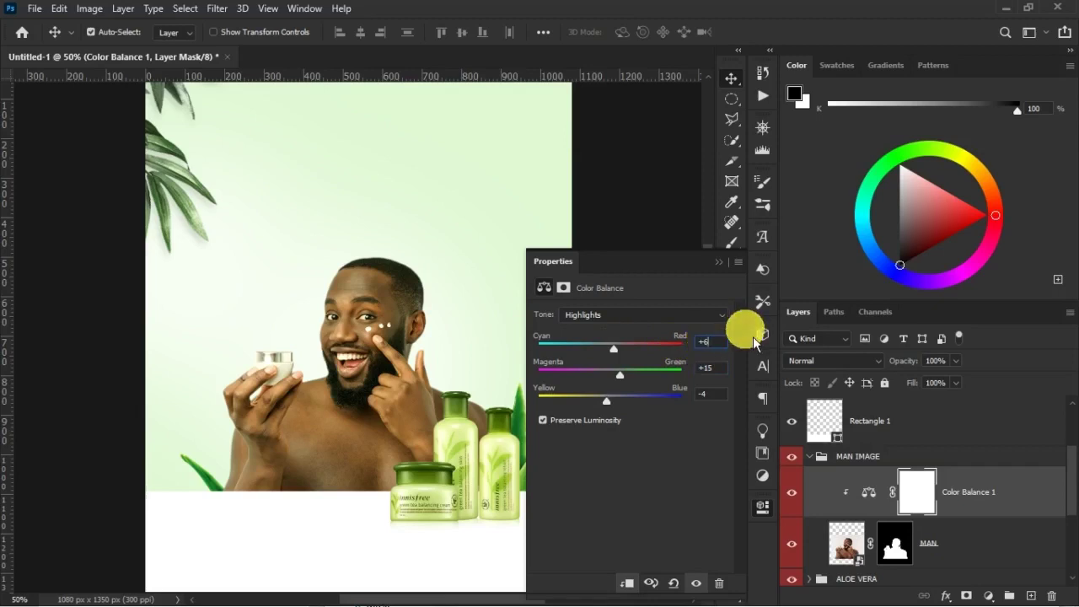
{"action": "left_click", "coordinate": [672, 335]}
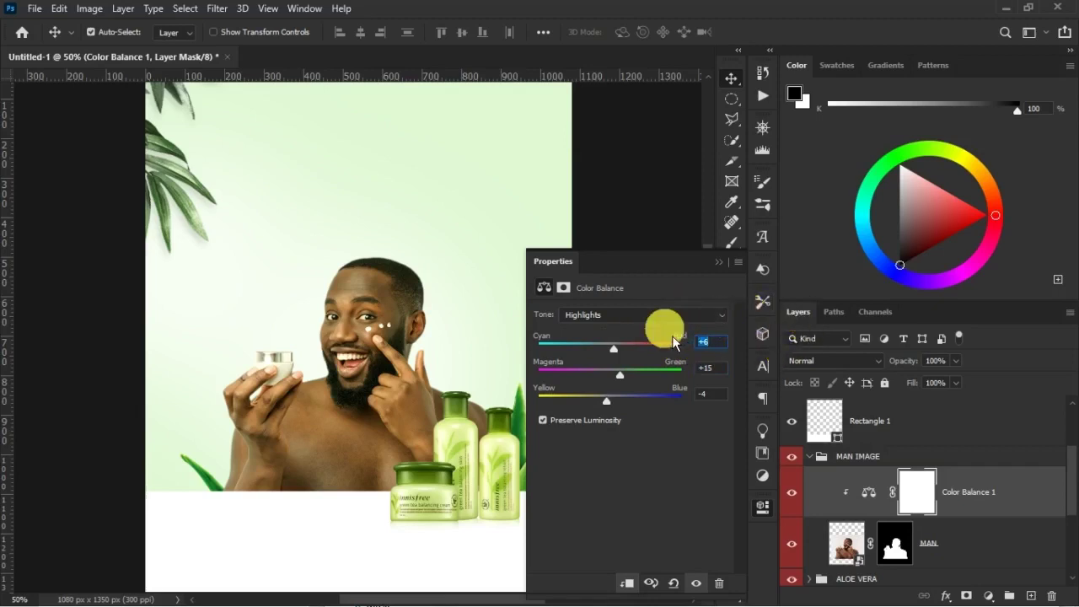
- Set the Color Balance shadows to -4 Cyan–Red, -2 Magenta–Green and -4 Yellow–Blue, and compare the man with and without the adjustment
{"action": "left_click", "coordinate": [628, 317]}
{"action": "left_click", "coordinate": [617, 336]}
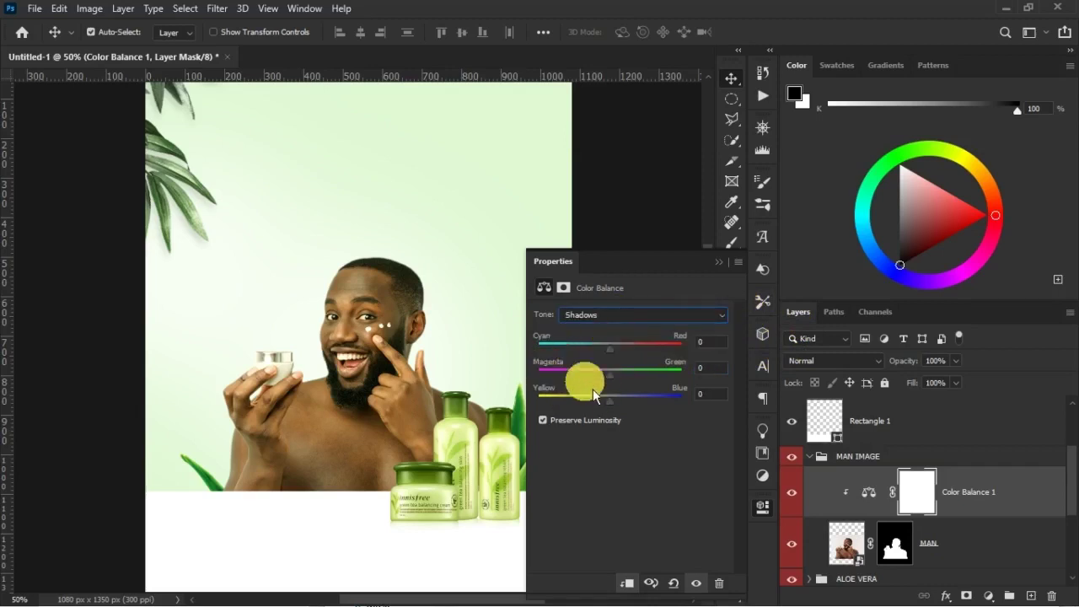
{"action": "left_click_drag", "start_coordinate": [617, 355], "coordinate": [615, 355]}
{"action": "left_click_drag", "start_coordinate": [614, 411], "coordinate": [613, 407]}
{"action": "left_click_drag", "start_coordinate": [703, 395], "coordinate": [741, 393]}
{"action": "type", "text": "4"}
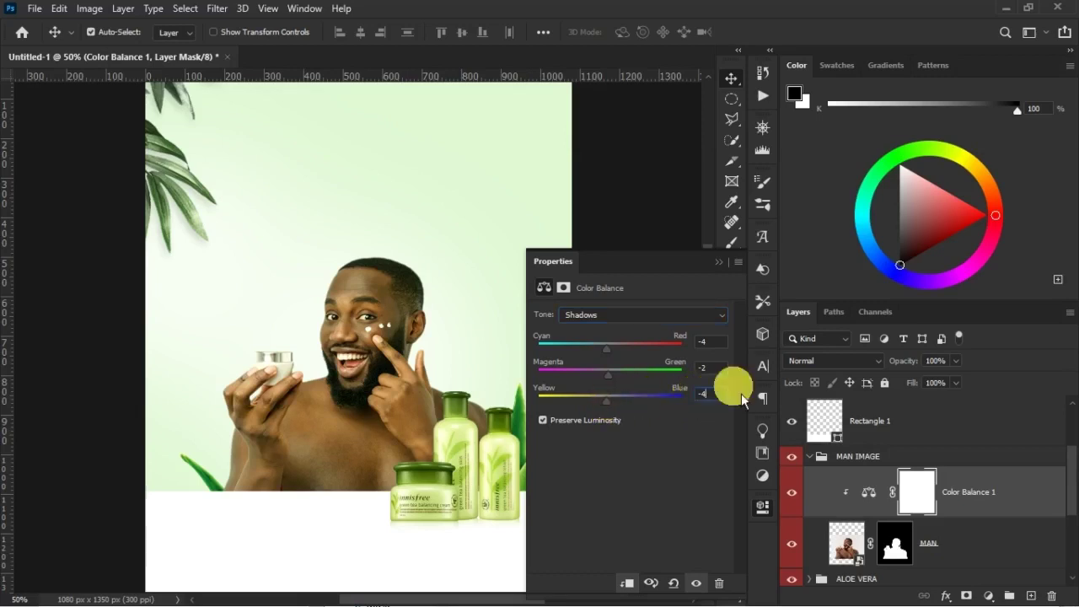
{"action": "left_click", "coordinate": [730, 277]}
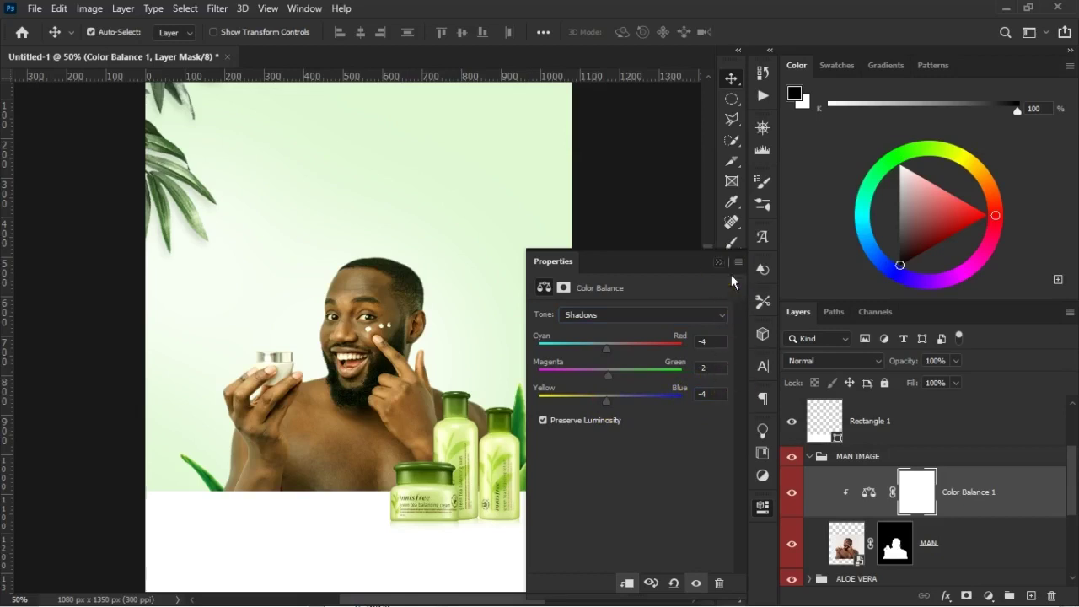
{"action": "left_click", "coordinate": [796, 493]}
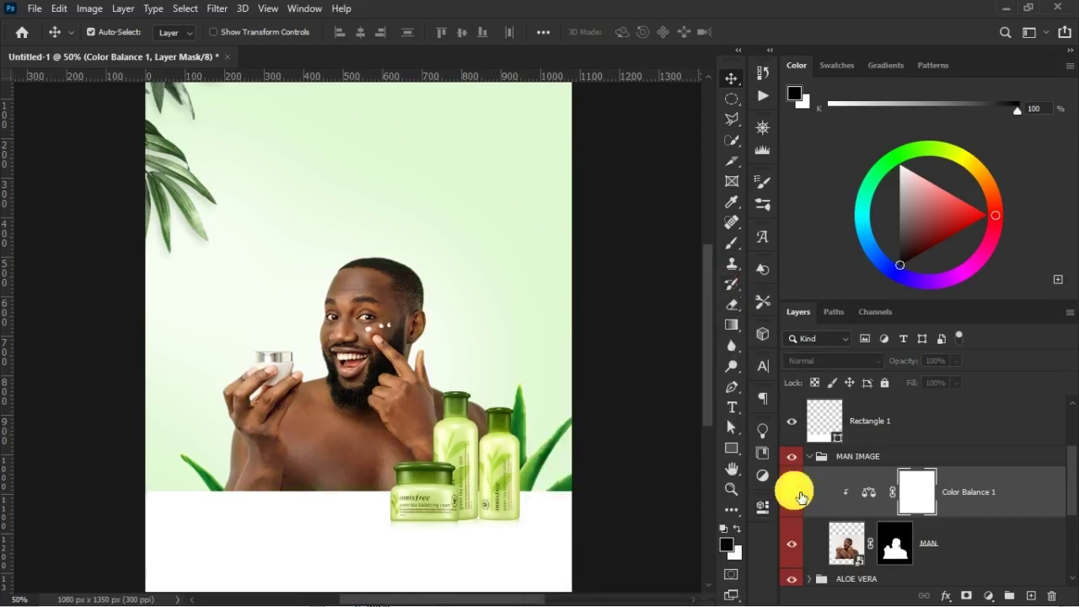
{"action": "left_click", "coordinate": [792, 493]}
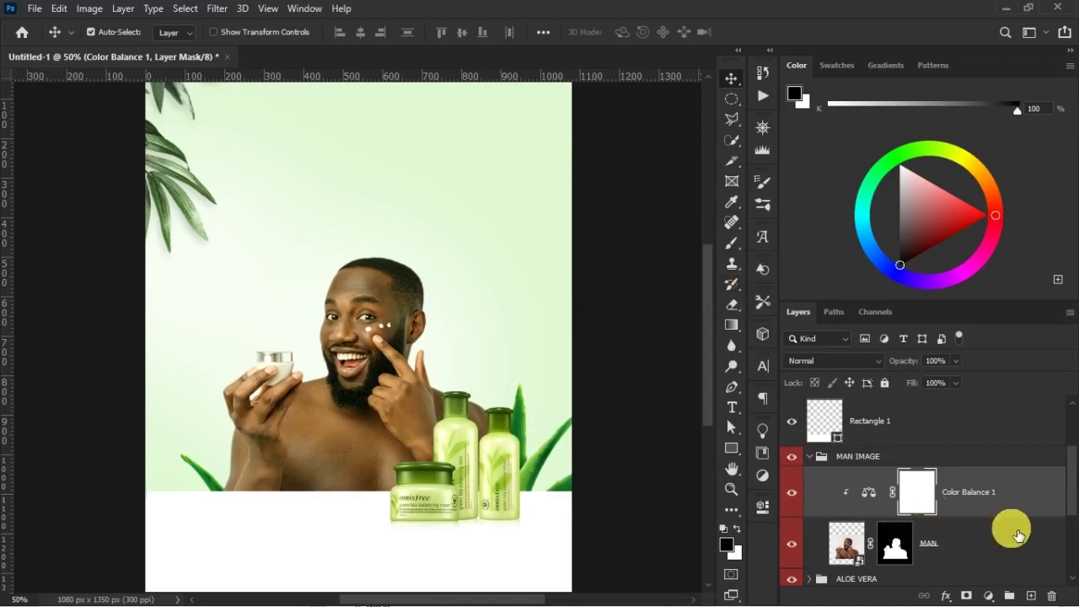
- Add a Curves adjustment clipped to the man and move its black point to input 9, output 0
{"action": "left_click", "coordinate": [989, 595]}
{"action": "left_click", "coordinate": [985, 393]}
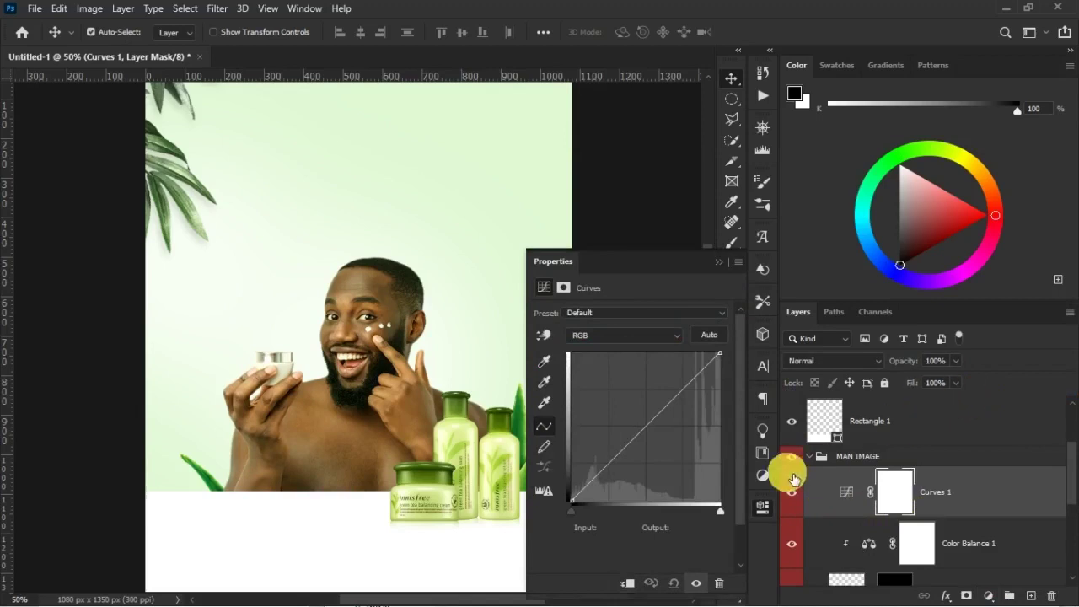
{"action": "left_click", "coordinate": [627, 583]}
{"action": "left_click_drag", "start_coordinate": [572, 511], "coordinate": [584, 540]}
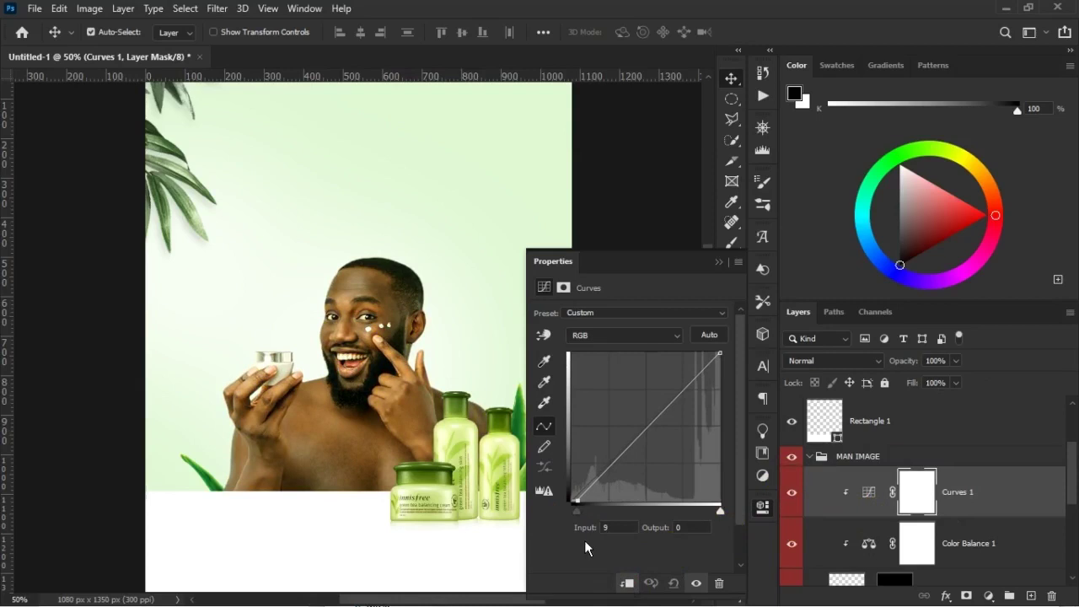
- Move the Curves white point to input 216, output 255, comparing the man with and without the adjustment
{"action": "mouse_move", "coordinate": [719, 511]}
{"action": "left_mouse_down"}
{"action": "mouse_move", "coordinate": [717, 499]}
{"action": "mouse_move", "coordinate": [719, 510]}
{"action": "mouse_move", "coordinate": [702, 517]}
{"action": "left_mouse_up"}
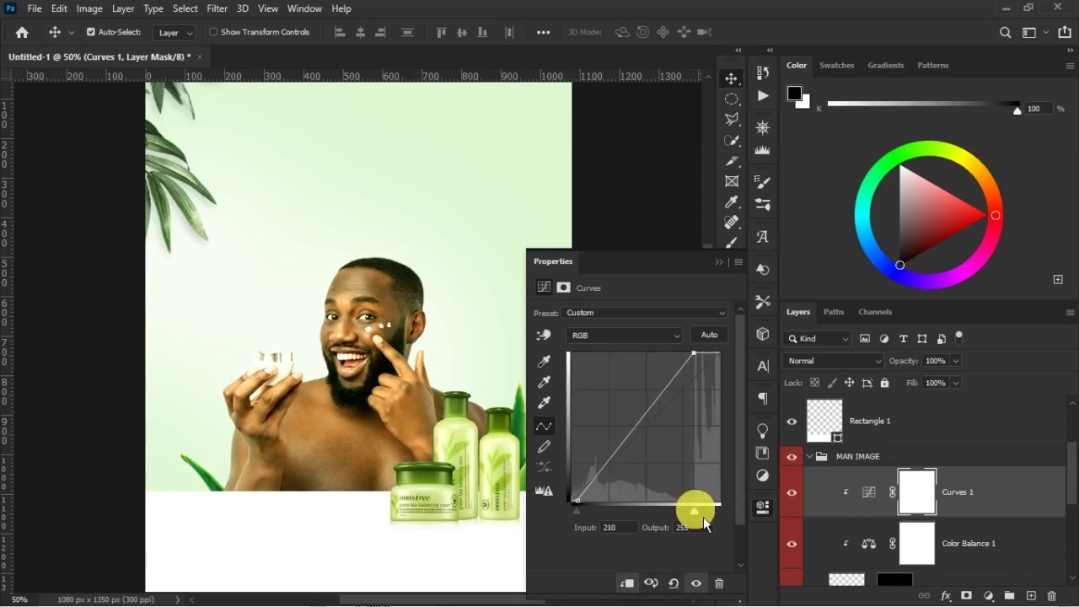
{"action": "left_click", "coordinate": [792, 493]}
{"action": "left_click", "coordinate": [791, 493]}
{"action": "left_click", "coordinate": [792, 494]}
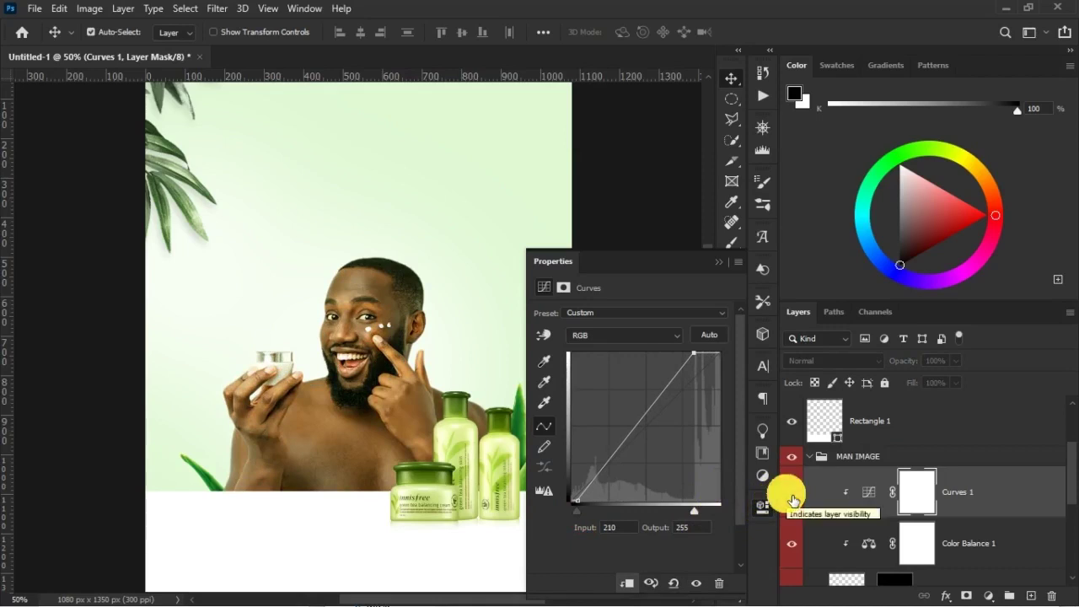
{"action": "left_click", "coordinate": [791, 495]}
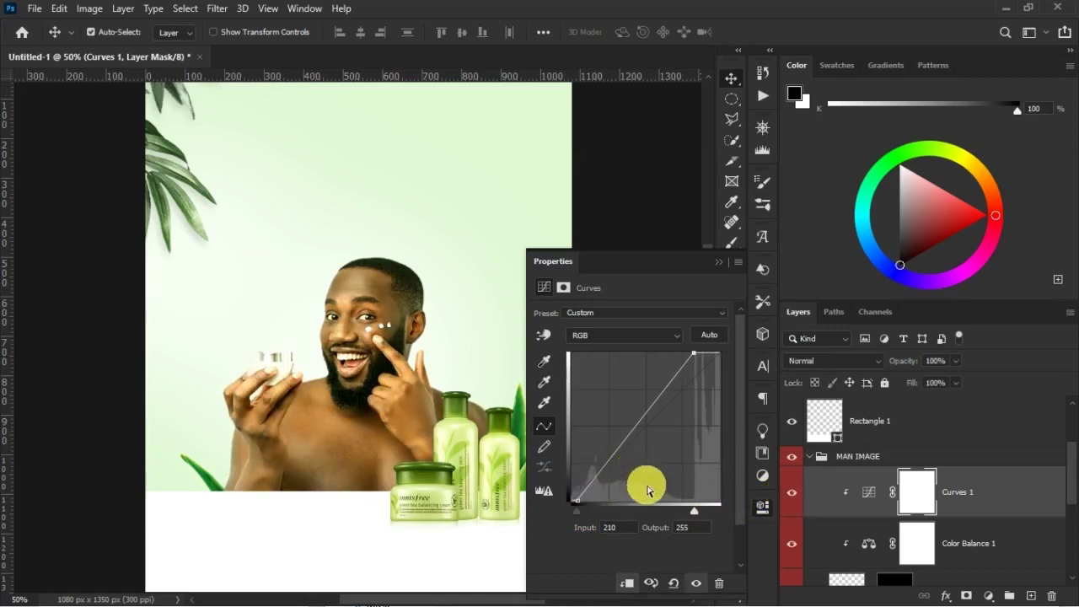
{"action": "left_click_drag", "start_coordinate": [693, 512], "coordinate": [691, 513]}
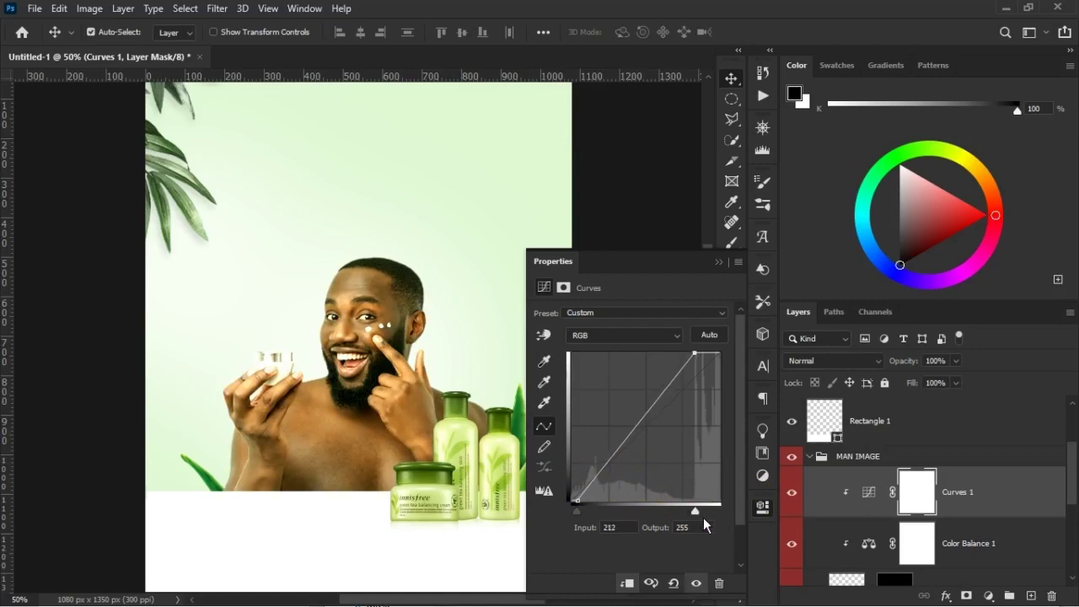
{"action": "left_click_drag", "start_coordinate": [702, 517], "coordinate": [706, 516]}
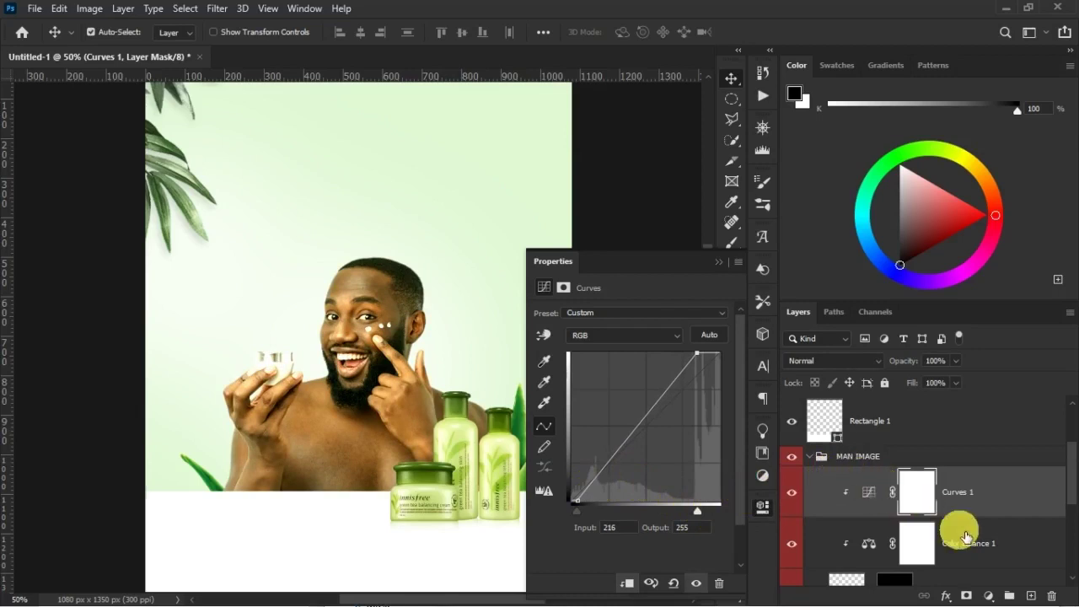
{"action": "left_click", "coordinate": [719, 261]}
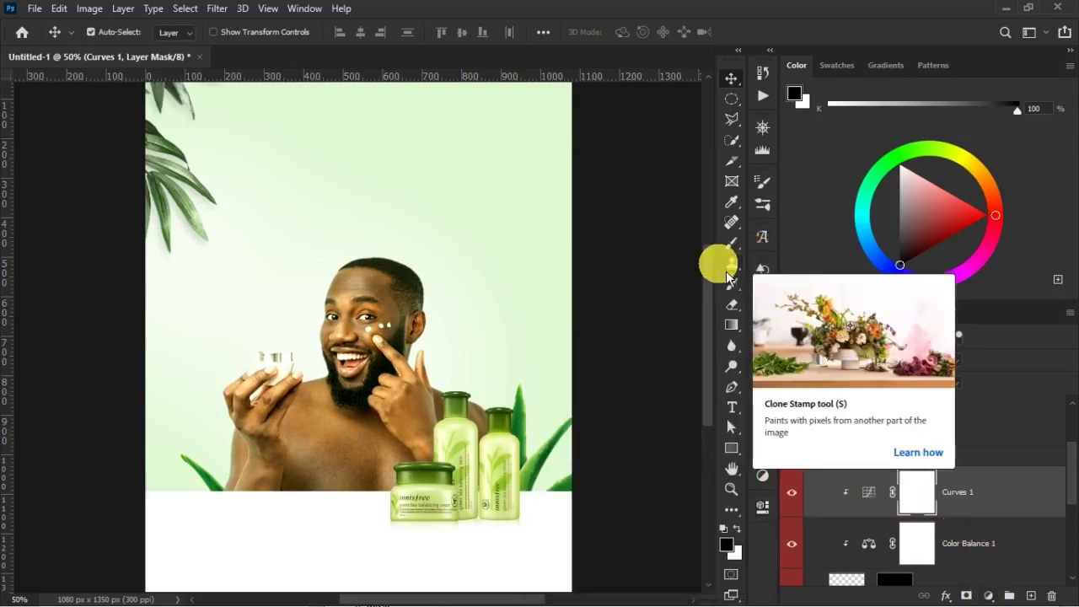
- Add a Hue/Saturation adjustment clipped to the man, set Saturation to -13, and compare the result with and without it
{"action": "key", "text": "ctrl+plus"}
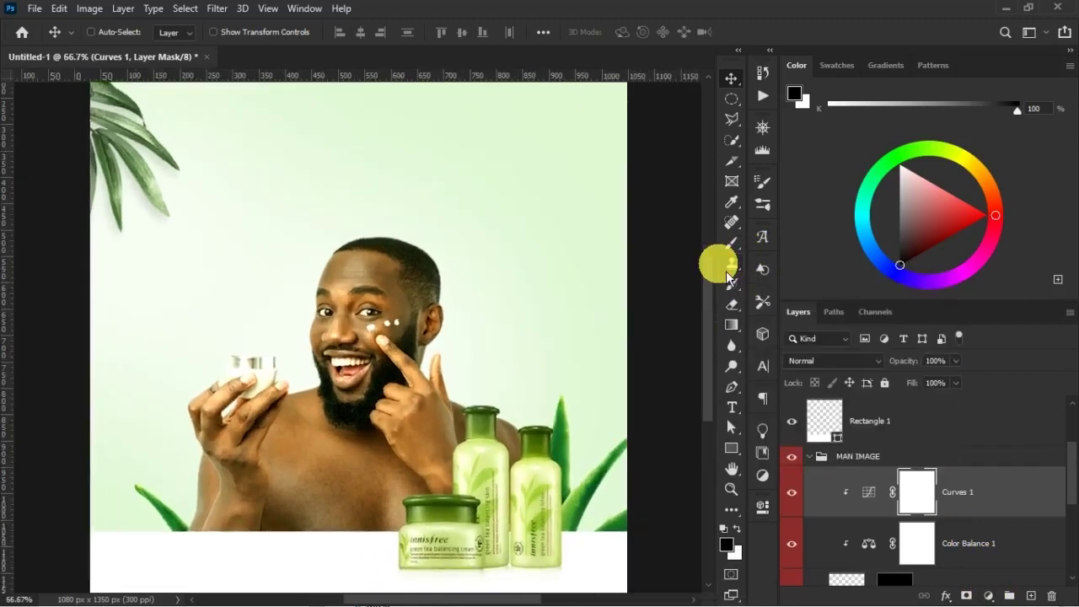
{"action": "key", "text": "ctrl+minus"}
{"action": "left_click_drag", "start_coordinate": [278, 211], "coordinate": [354, 286]}
{"action": "left_click", "coordinate": [988, 595]}
{"action": "left_click", "coordinate": [978, 442]}
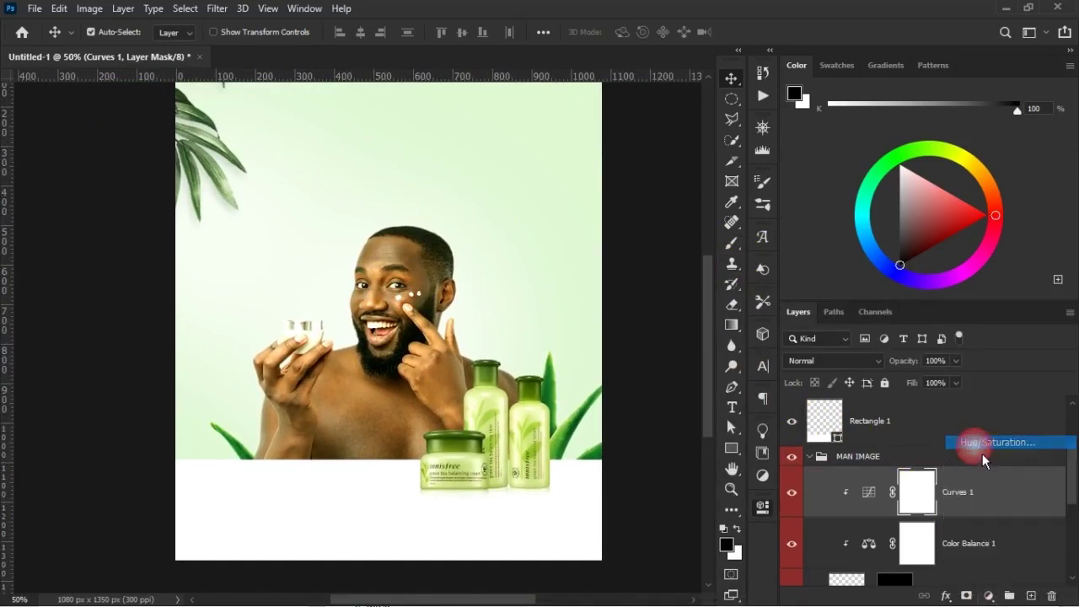
{"action": "left_click", "coordinate": [628, 585]}
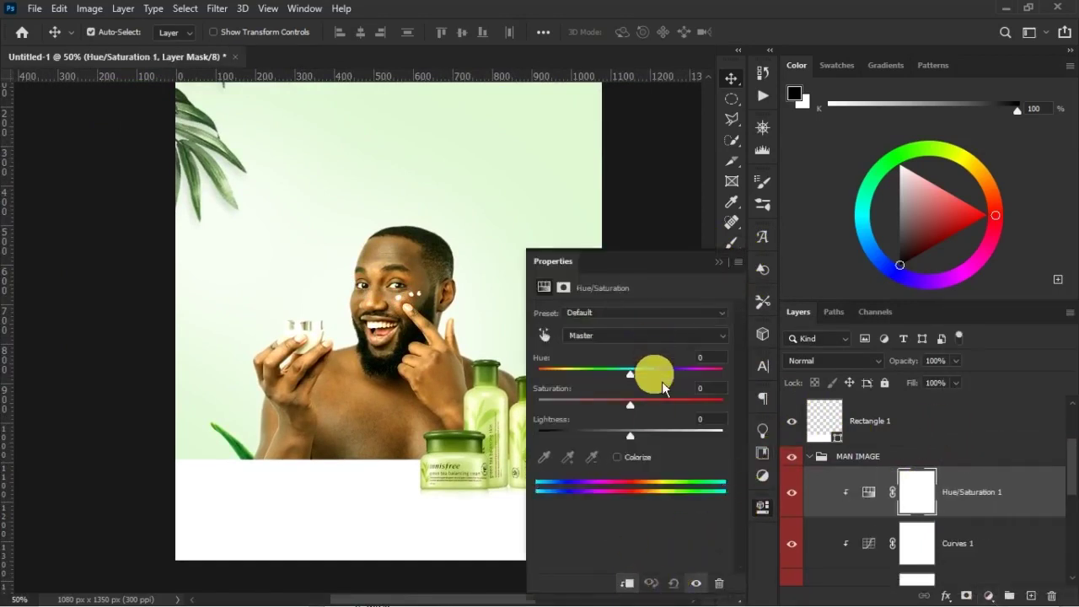
{"action": "mouse_move", "coordinate": [636, 412]}
{"action": "left_mouse_down"}
{"action": "mouse_move", "coordinate": [615, 415]}
{"action": "mouse_move", "coordinate": [619, 406]}
{"action": "left_mouse_up"}
{"action": "left_click", "coordinate": [794, 495]}
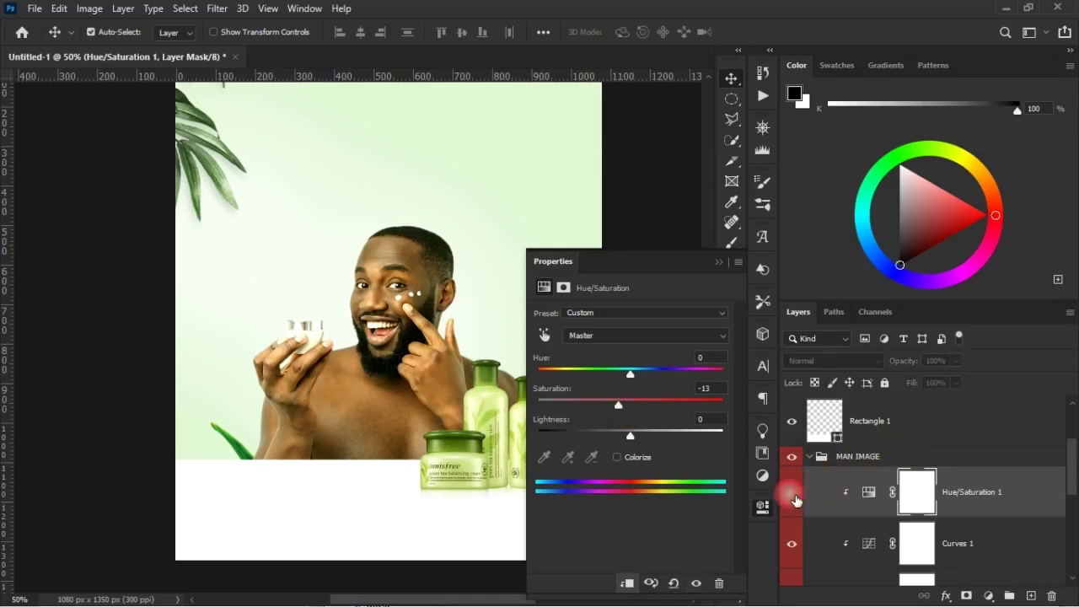
{"action": "left_click", "coordinate": [794, 497]}
{"action": "left_click", "coordinate": [719, 261]}
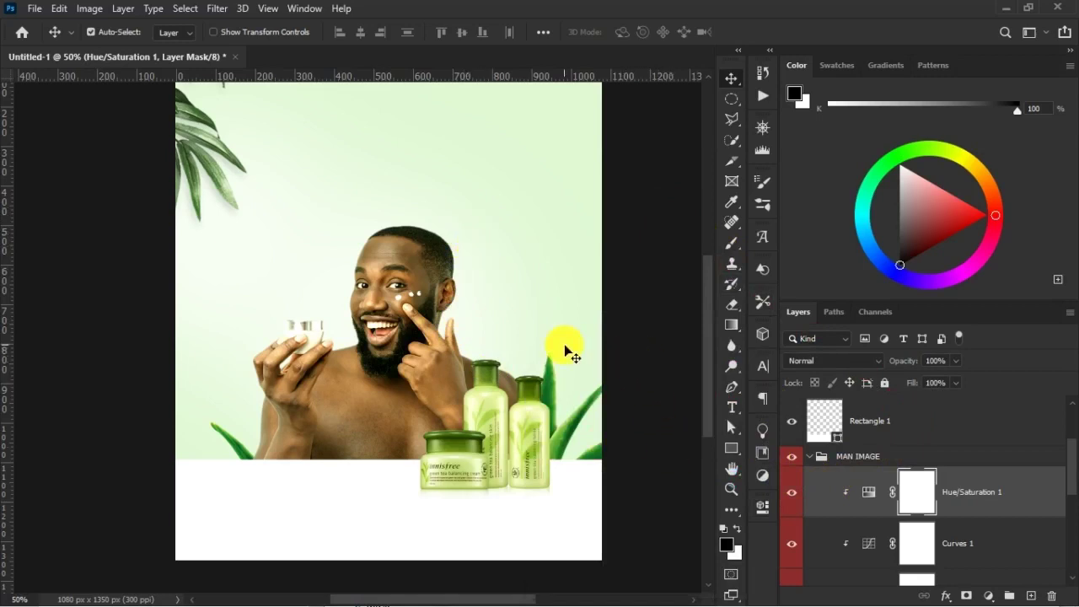
- Open the Camera Raw Filter on the MAN layer and show the man's face in a side-by-side before/after view
{"action": "scroll", "coordinate": [940, 523], "scroll_direction": "down", "scroll_amount": 3}
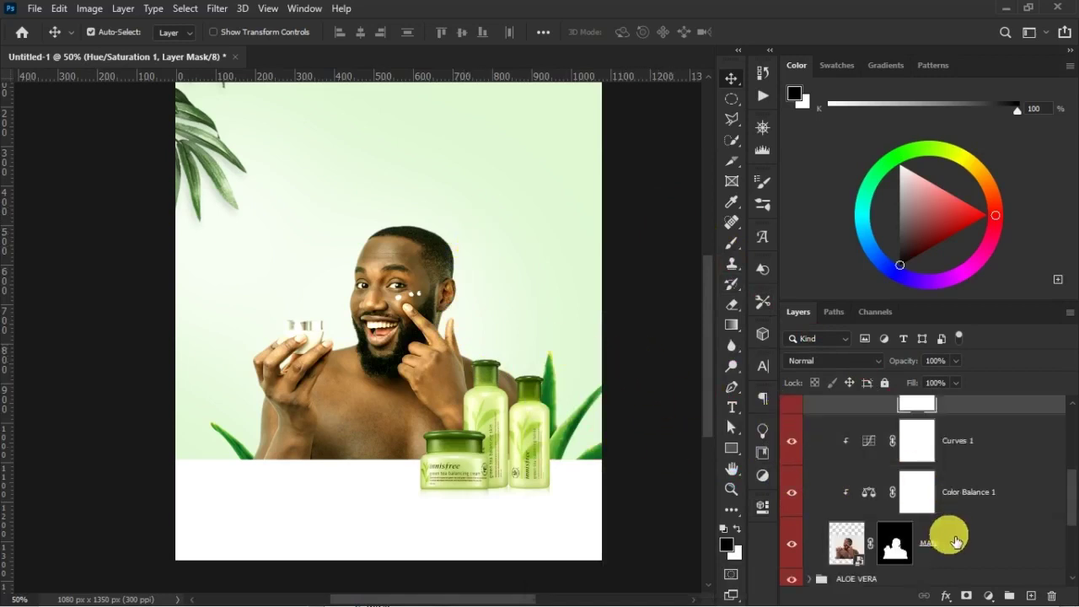
{"action": "left_click", "coordinate": [959, 545]}
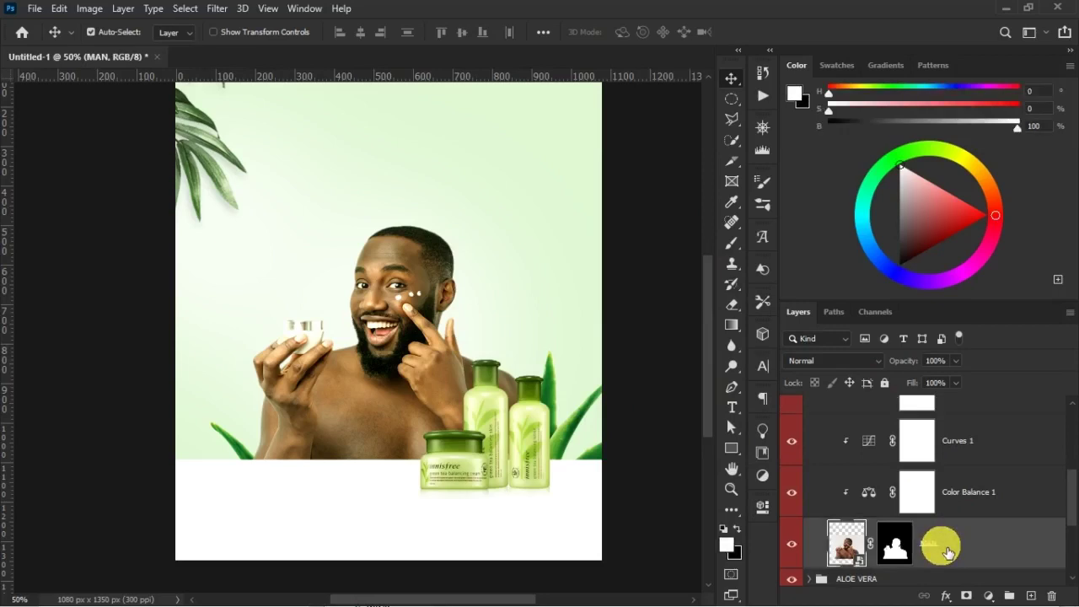
{"action": "left_click", "coordinate": [223, 10]}
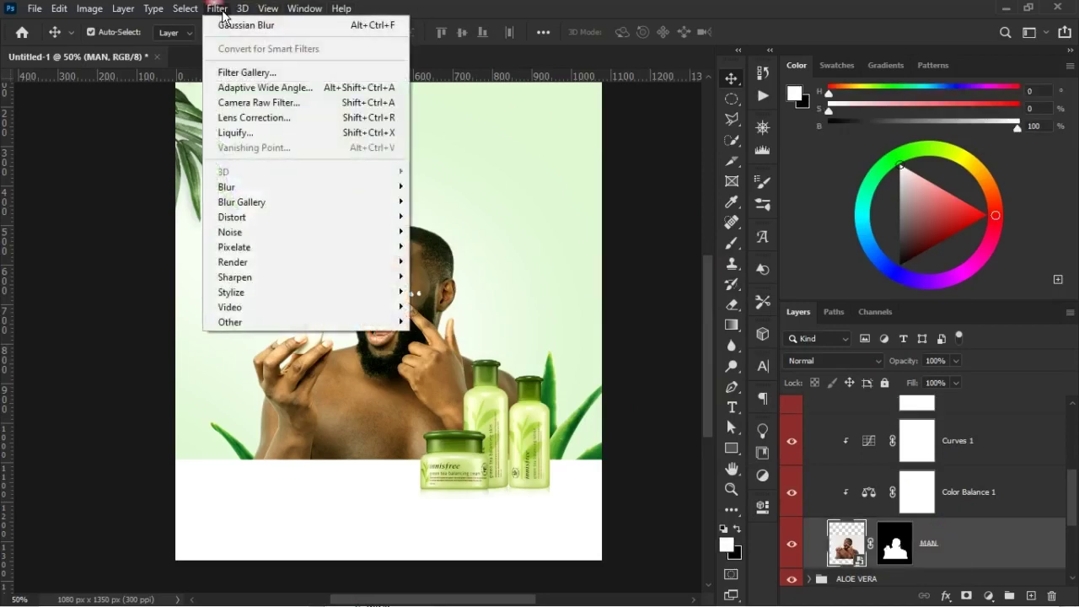
{"action": "left_click", "coordinate": [960, 545]}
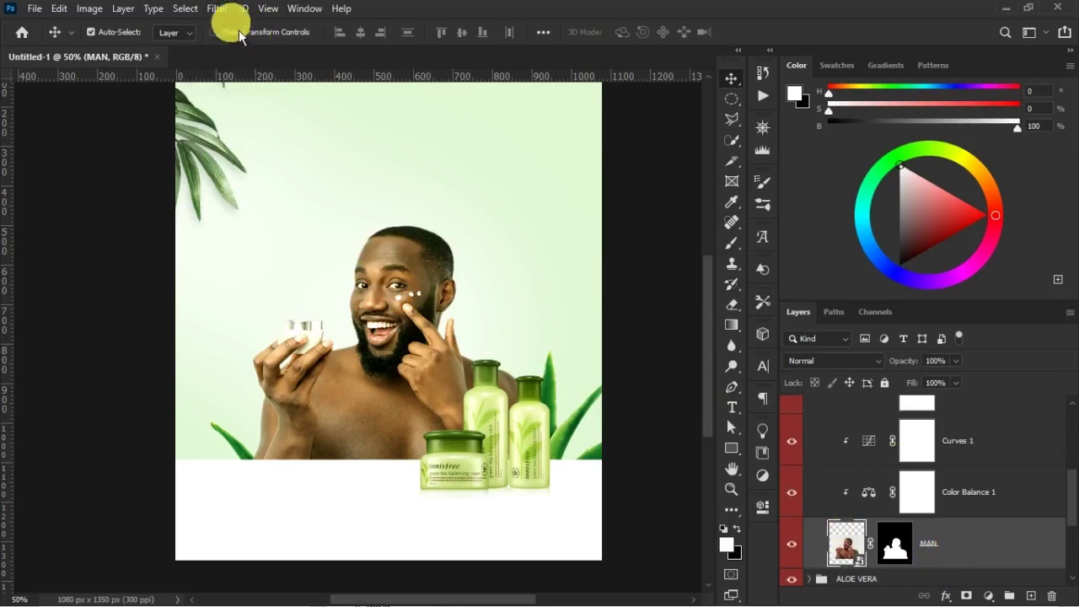
{"action": "left_click", "coordinate": [220, 9]}
{"action": "left_click", "coordinate": [302, 106]}
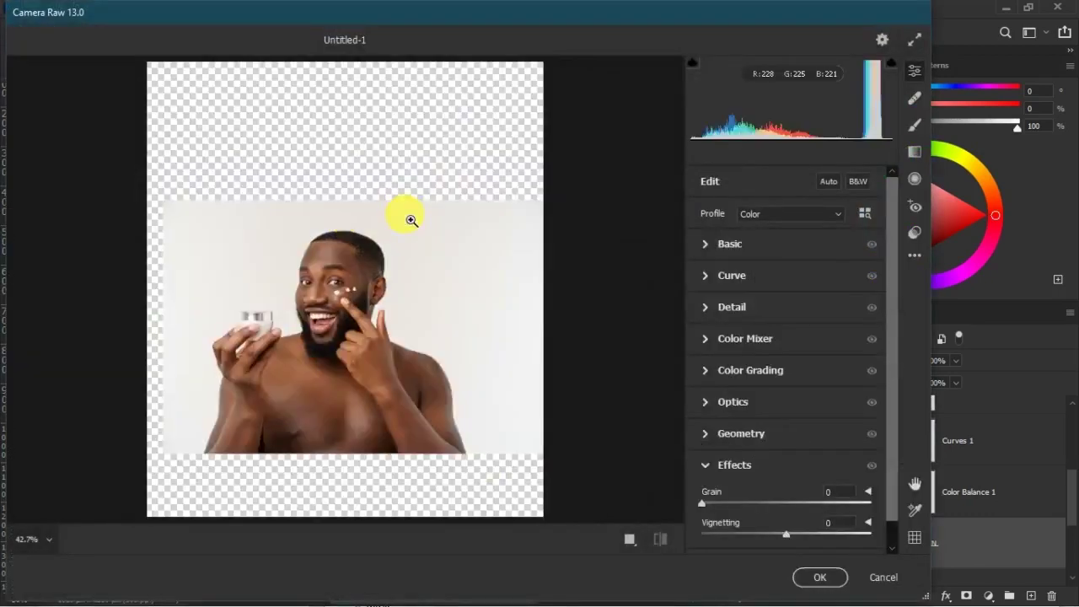
{"action": "left_click_drag", "start_coordinate": [327, 333], "coordinate": [557, 504]}
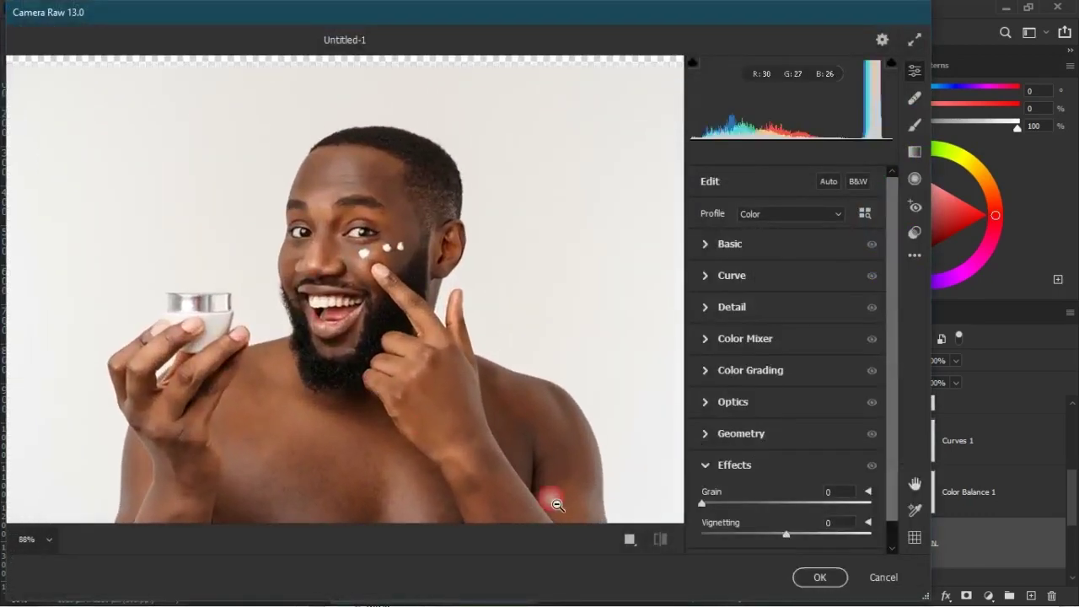
{"action": "left_click", "coordinate": [629, 539]}
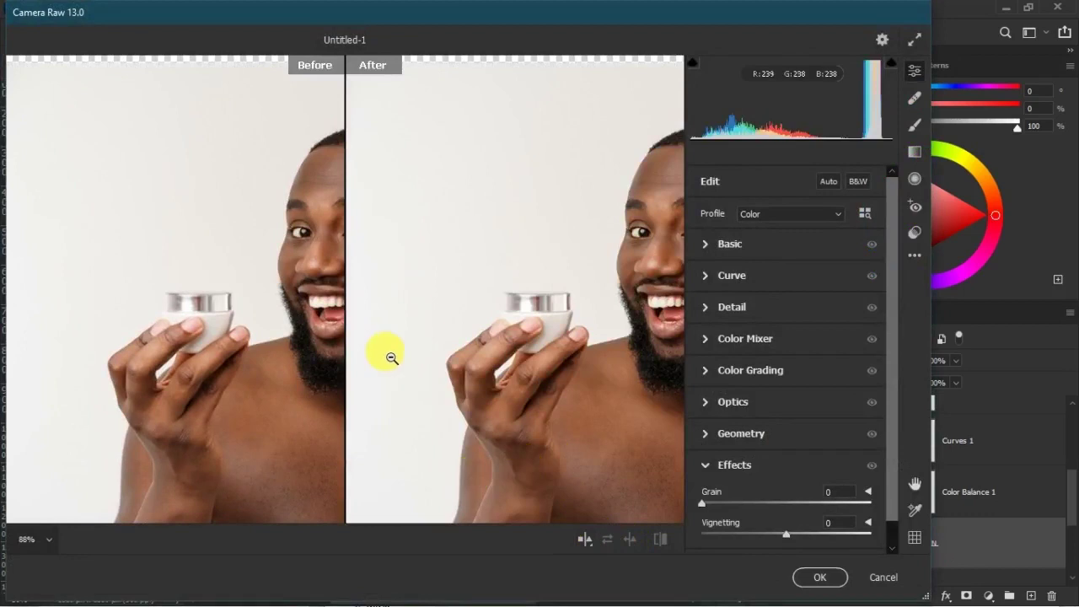
{"action": "left_click_drag", "start_coordinate": [254, 305], "coordinate": [135, 295]}
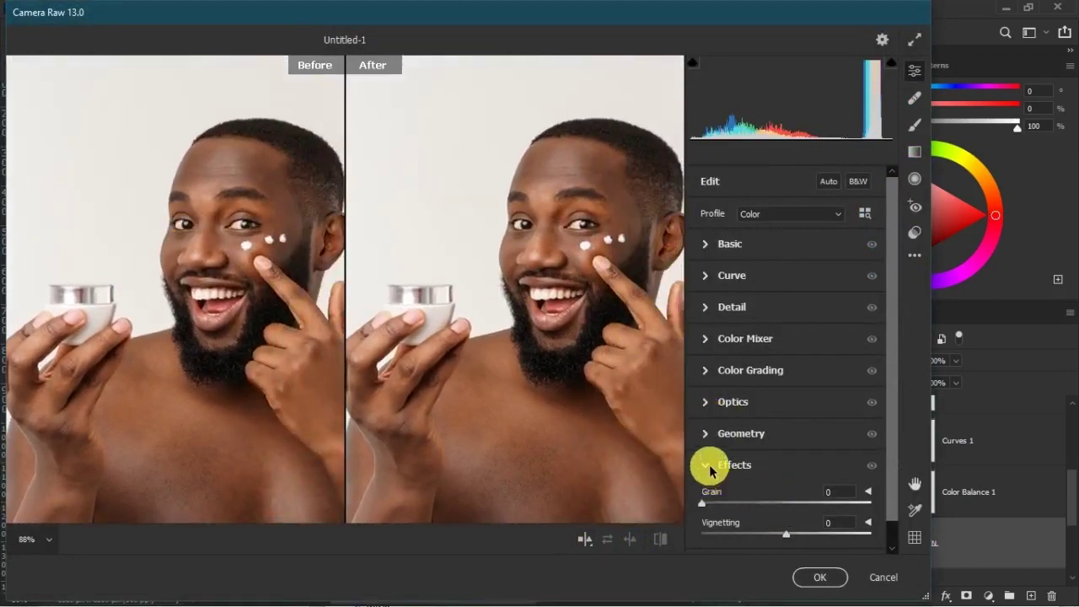
- Set the Camera Raw Detail values to Noise Reduction 29 and Sharpening 16
{"action": "left_click", "coordinate": [706, 308]}
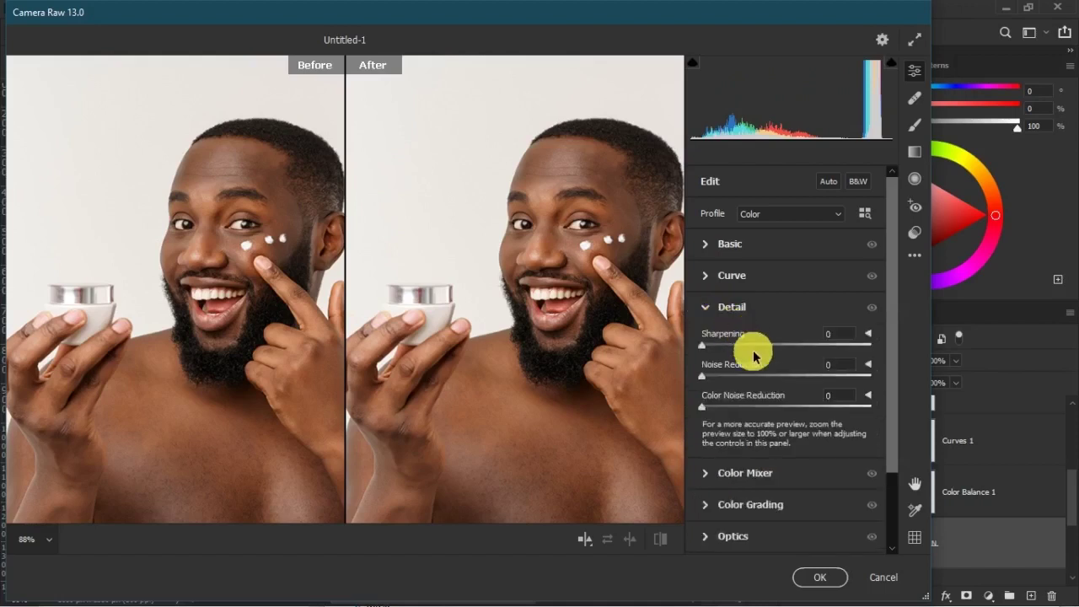
{"action": "left_click", "coordinate": [770, 376]}
{"action": "left_click_drag", "start_coordinate": [769, 378], "coordinate": [747, 376]}
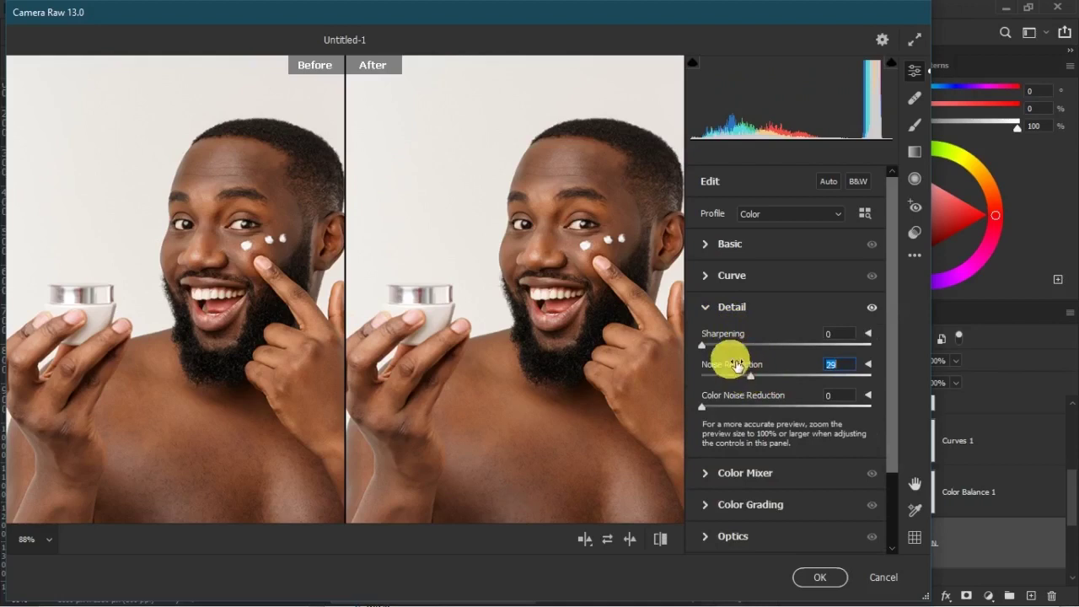
{"action": "left_click", "coordinate": [718, 345]}
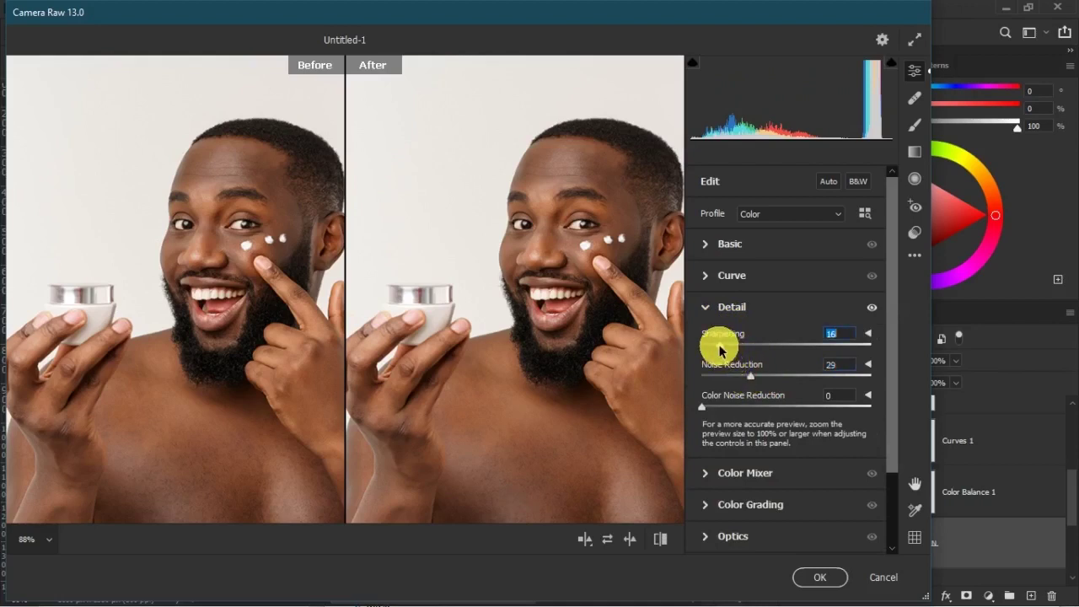
- Set the Camera Raw Basic values to Texture +9 and Clarity +6
{"action": "left_click", "coordinate": [712, 307]}
{"action": "left_click", "coordinate": [765, 248]}
{"action": "left_click_drag", "start_coordinate": [799, 462], "coordinate": [790, 468]}
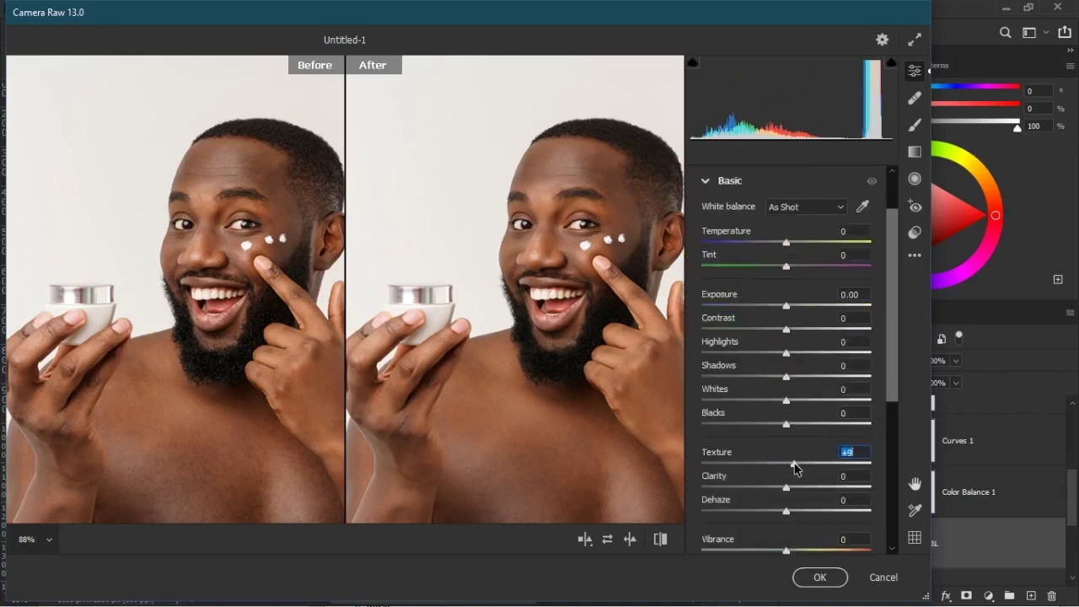
{"action": "left_click", "coordinate": [788, 488]}
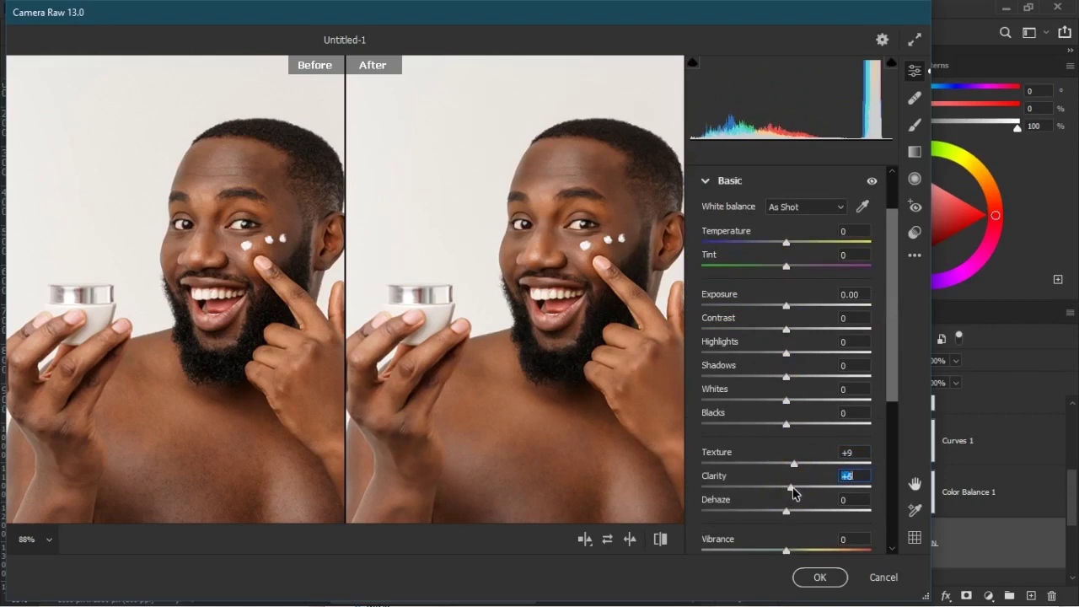
- Add light film grain to the man in the Effects settings and apply the Camera Raw Filter
{"action": "scroll", "coordinate": [809, 383], "scroll_direction": "down", "scroll_amount": 5}
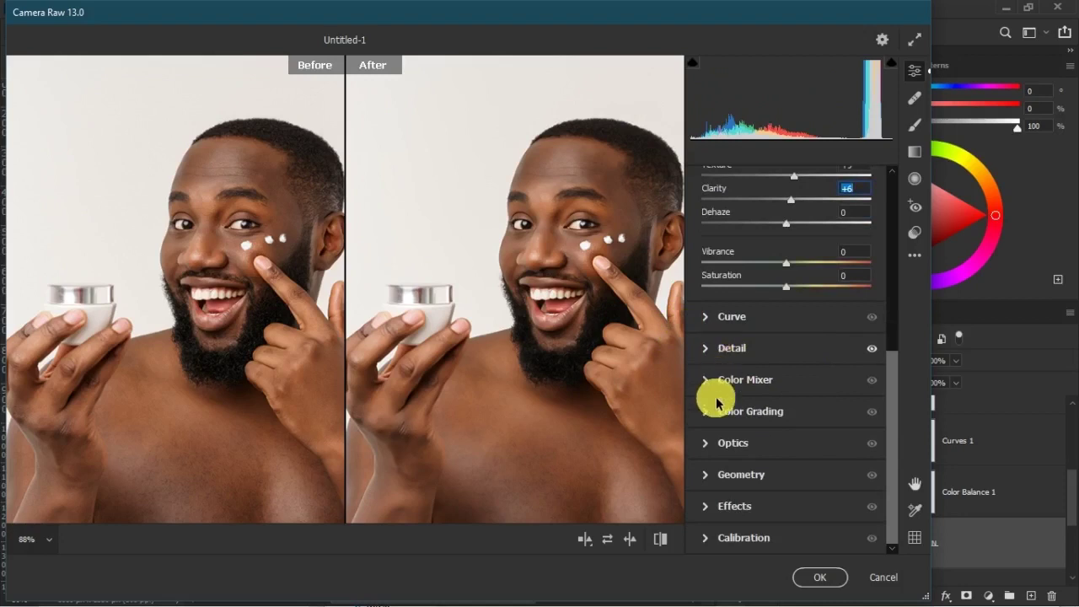
{"action": "left_click", "coordinate": [714, 505]}
{"action": "left_click_drag", "start_coordinate": [705, 507], "coordinate": [807, 510]}
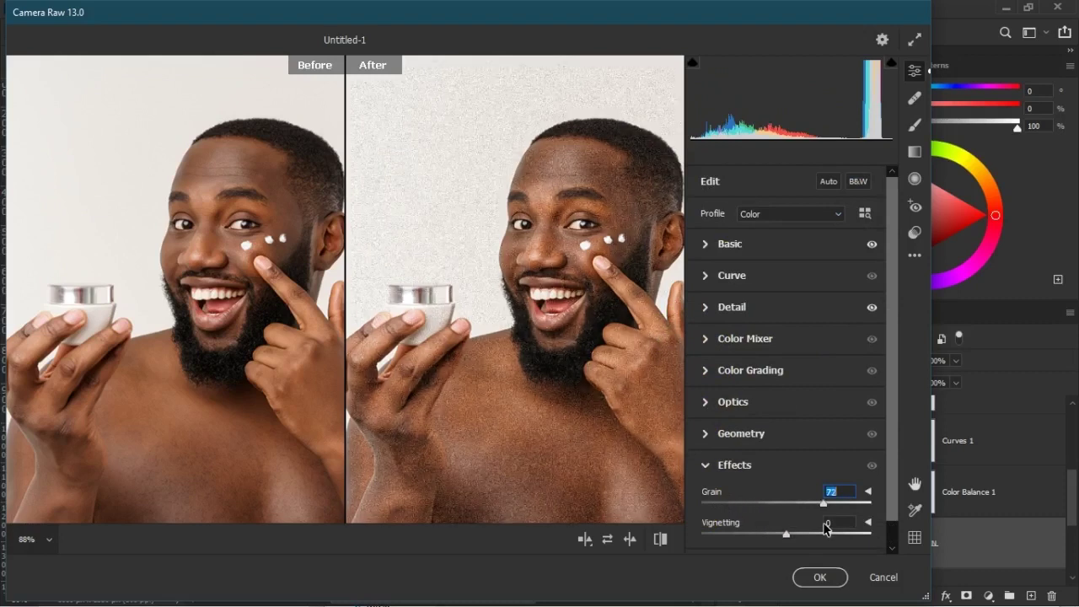
{"action": "left_click", "coordinate": [736, 506]}
{"action": "left_click", "coordinate": [819, 576]}
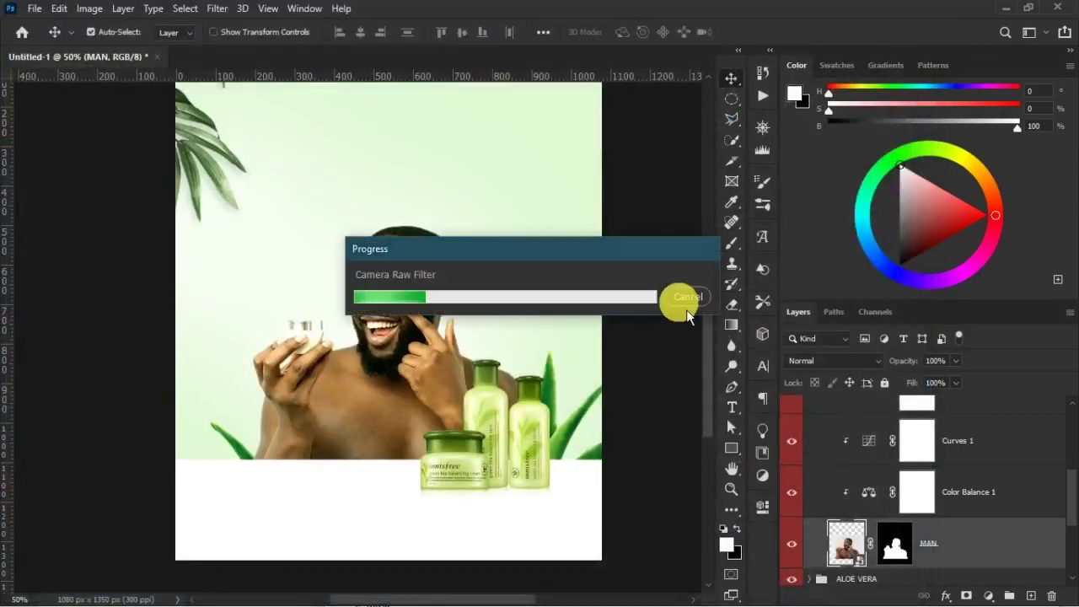
- Inspect the man's face close up with and without the Camera Raw smart filter
{"action": "scroll", "coordinate": [887, 519], "scroll_direction": "down", "scroll_amount": 1}
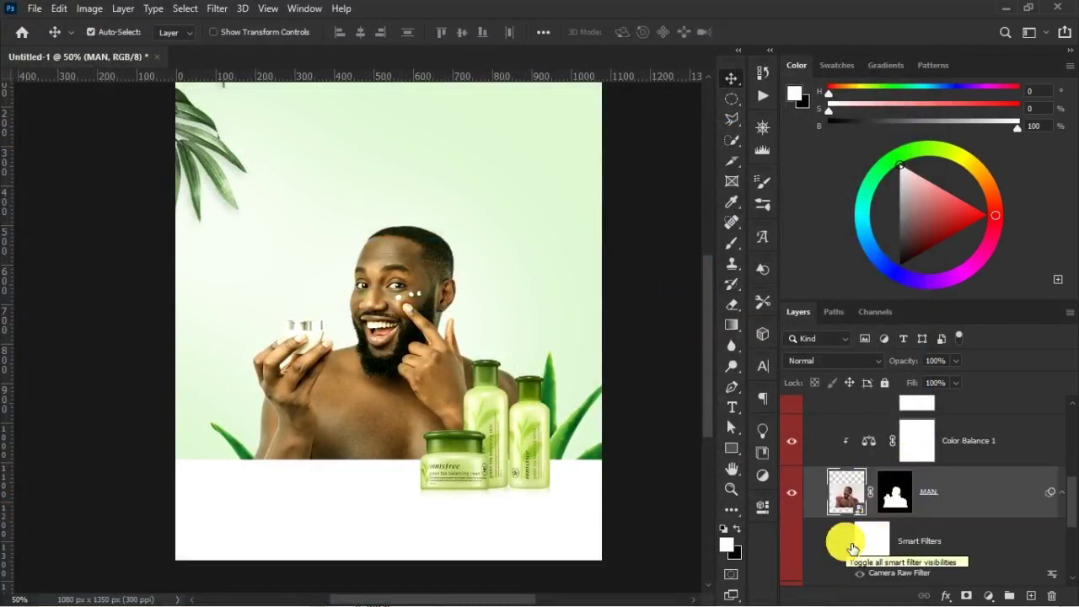
{"action": "key", "text": "ctrl+plus"}
{"action": "key", "text": "ctrl+plus"}
{"action": "key", "text": "ctrl+plus"}
{"action": "left_click", "coordinate": [849, 545]}
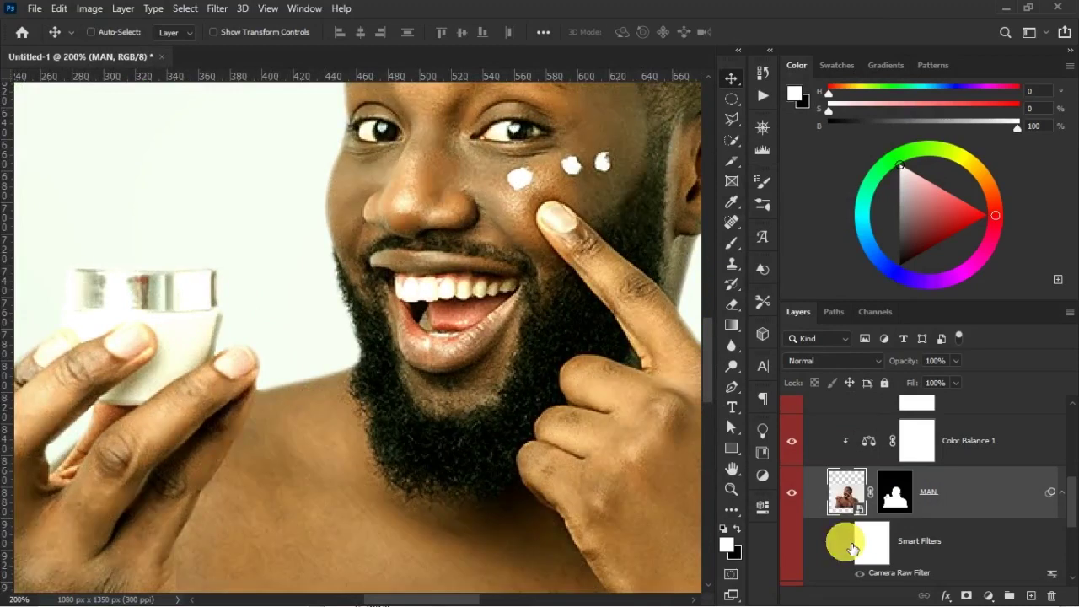
{"action": "key", "text": "ctrl+minus"}
{"action": "key", "text": "ctrl+minus"}
{"action": "key", "text": "ctrl+minus"}
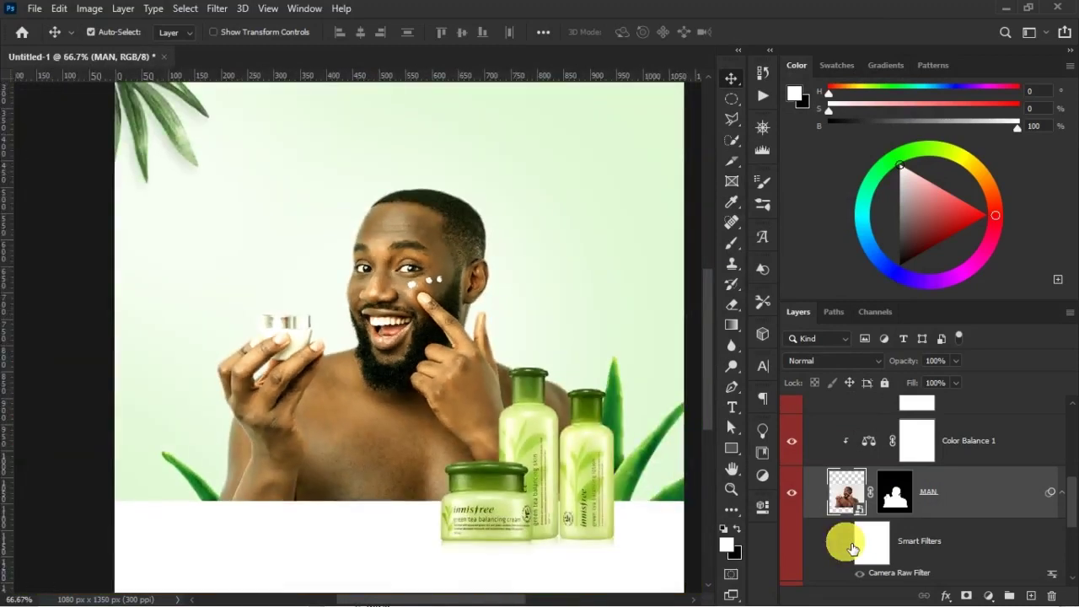
- Add a clipped Curves adjustment above Hue/Saturation 1 and brighten the midtones to Input 85, Output 180
{"action": "scroll", "coordinate": [959, 498], "scroll_direction": "up", "scroll_amount": 3}
{"action": "left_click", "coordinate": [959, 504]}
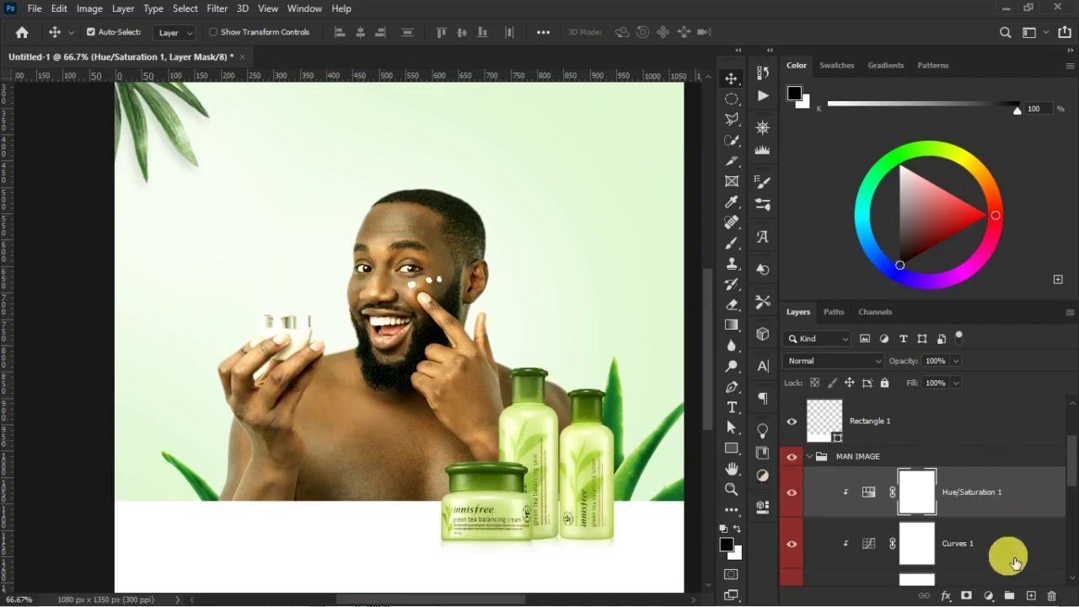
{"action": "left_click", "coordinate": [990, 596]}
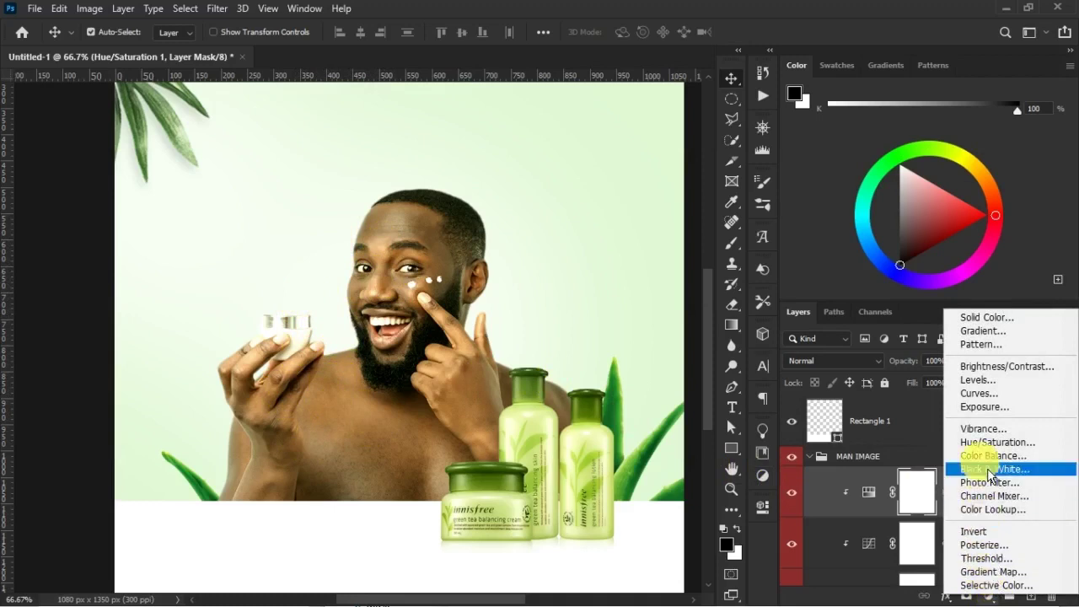
{"action": "left_click", "coordinate": [1003, 407]}
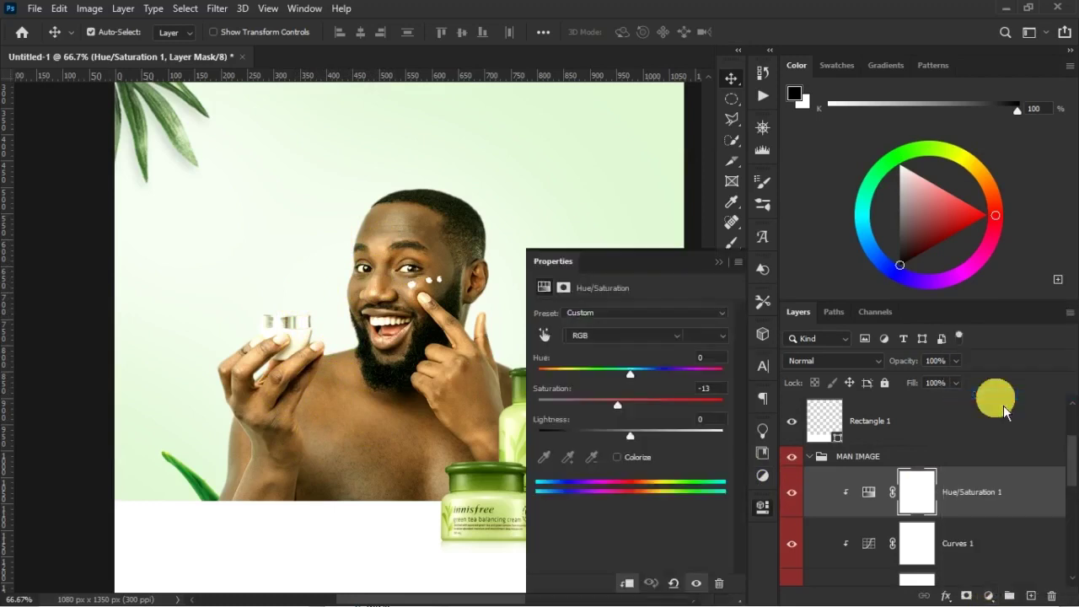
{"action": "left_click", "coordinate": [627, 582]}
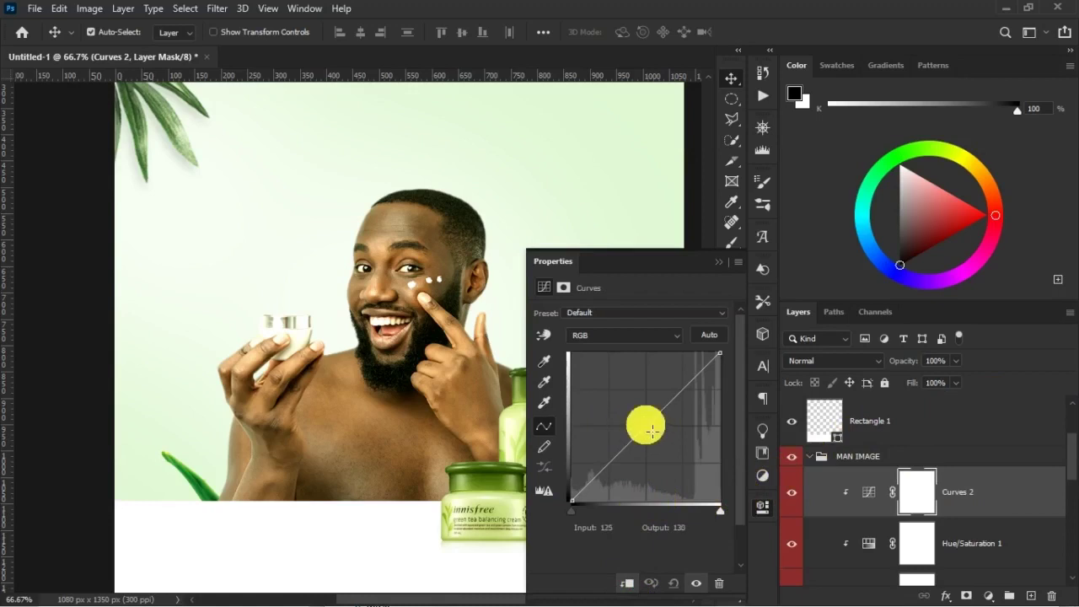
{"action": "left_click_drag", "start_coordinate": [654, 432], "coordinate": [623, 401]}
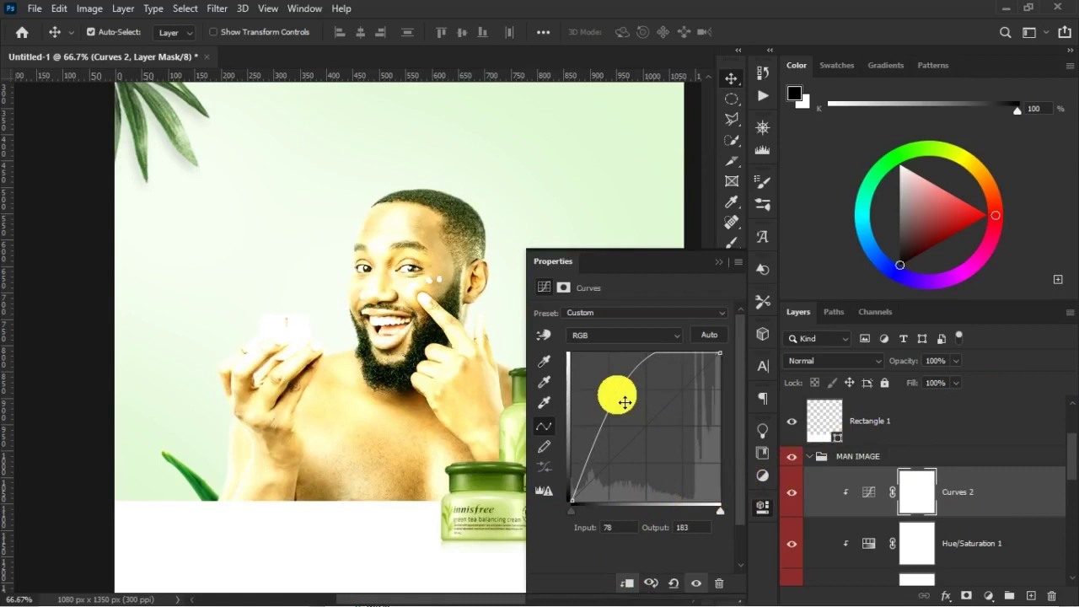
{"action": "left_click_drag", "start_coordinate": [624, 402], "coordinate": [628, 405]}
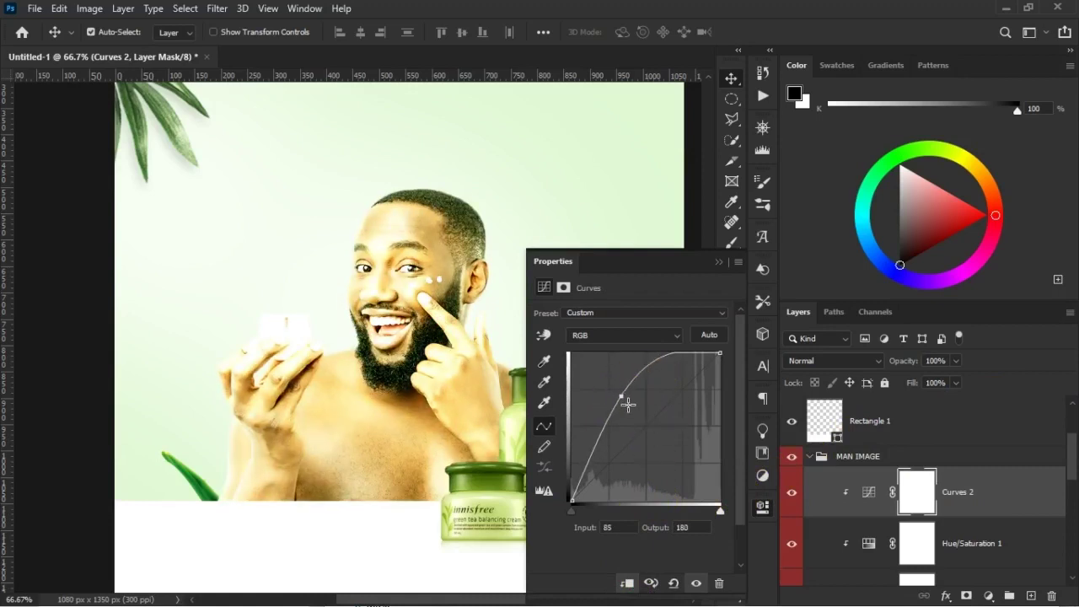
{"action": "left_click", "coordinate": [713, 265]}
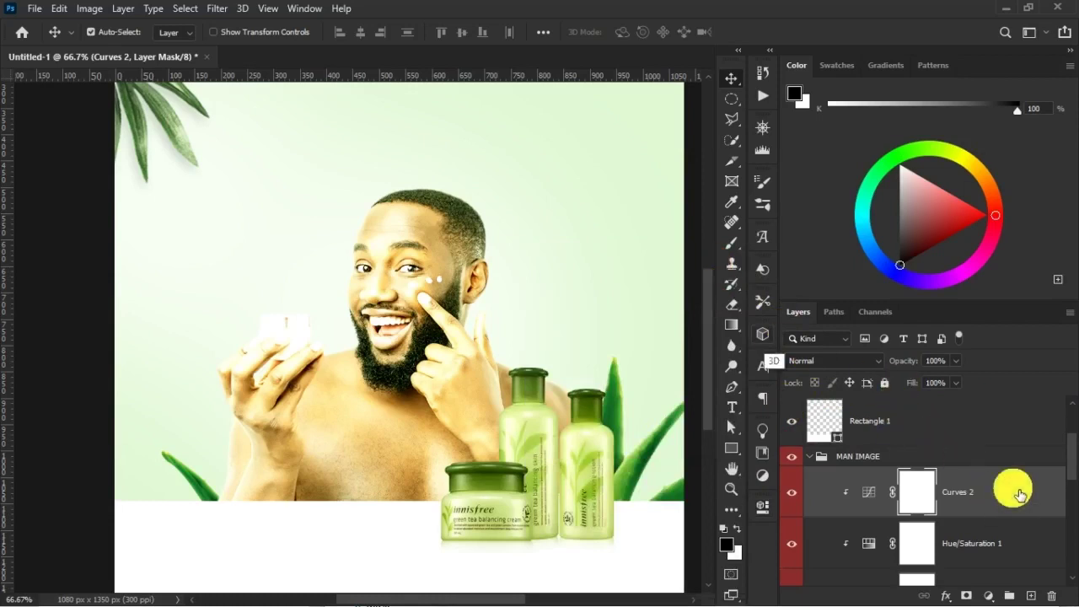
- Split the Underlying Layer black Blend If slider of Curves 2 to 45 / 177 and apply the blending options
{"action": "left_click", "coordinate": [944, 595]}
{"action": "left_click", "coordinate": [961, 444]}
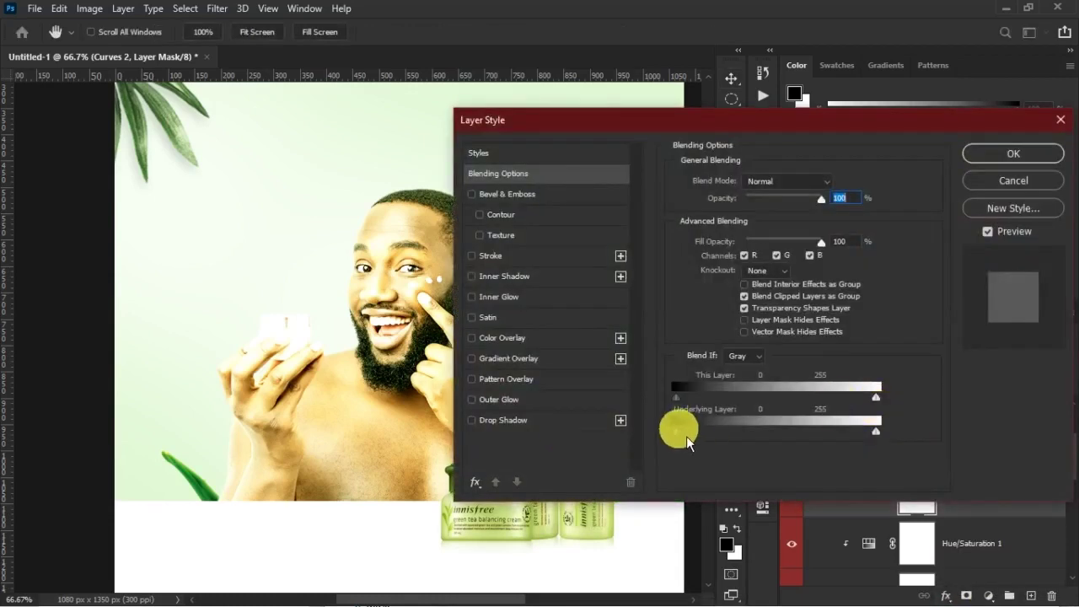
{"action": "mouse_move", "coordinate": [687, 438]}
{"action": "left_mouse_down"}
{"action": "mouse_move", "coordinate": [731, 442]}
{"action": "mouse_move", "coordinate": [697, 440]}
{"action": "left_mouse_up"}
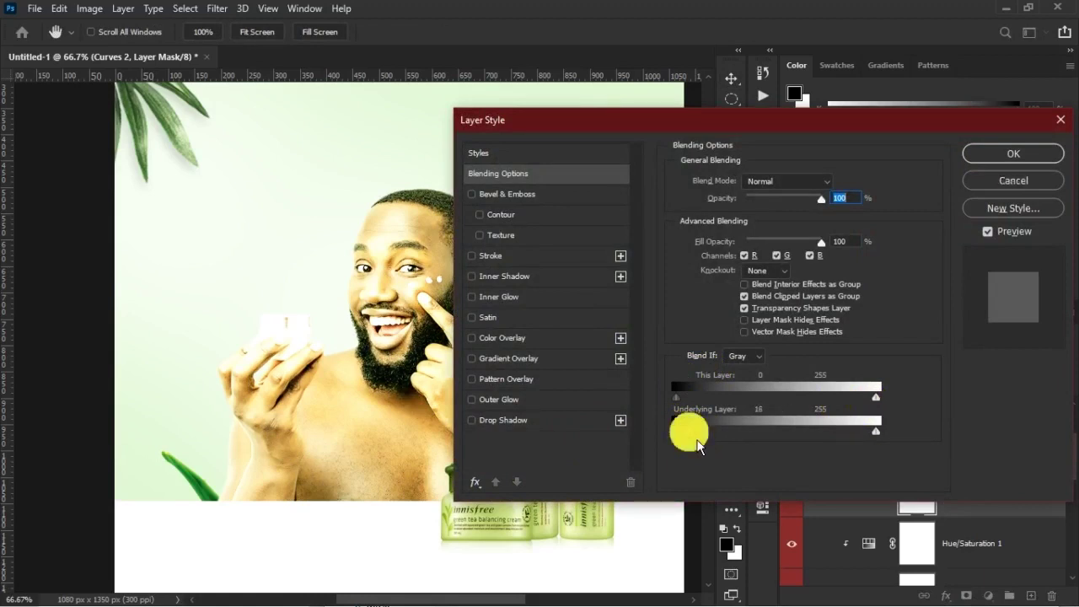
{"action": "left_click", "coordinate": [698, 439], "text": "alt"}
{"action": "left_click_drag", "start_coordinate": [698, 437], "coordinate": [809, 445]}
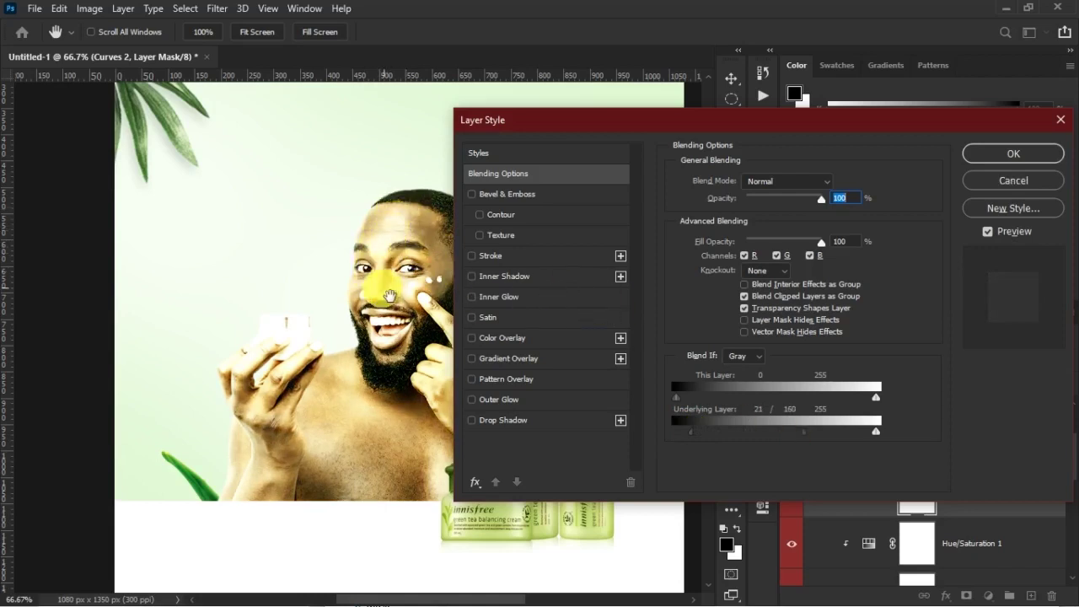
{"action": "left_click_drag", "start_coordinate": [690, 433], "coordinate": [712, 433]}
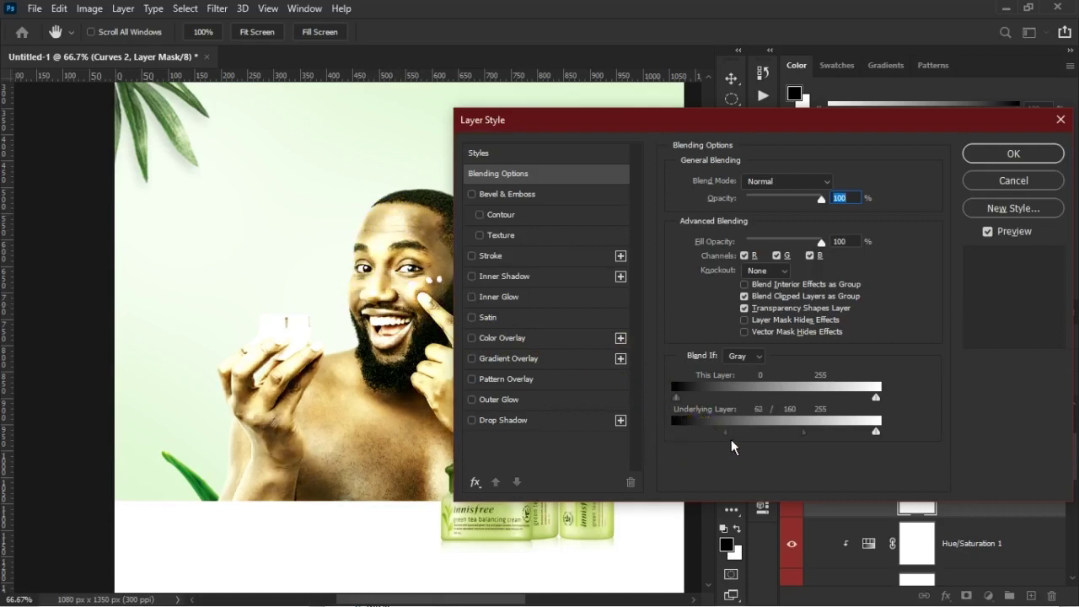
{"action": "left_click_drag", "start_coordinate": [803, 431], "coordinate": [837, 441]}
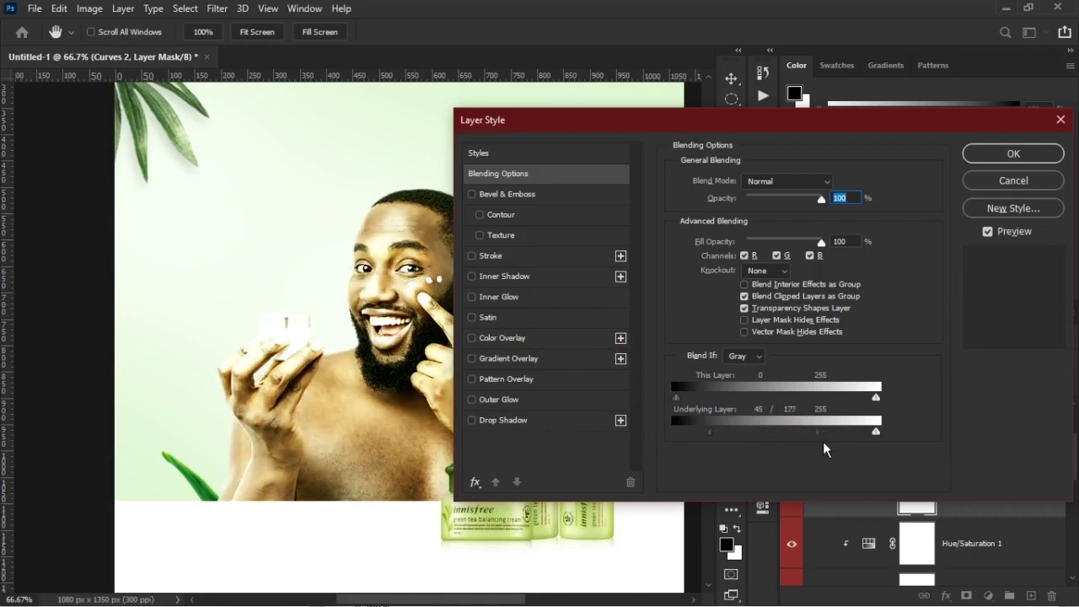
{"action": "left_click", "coordinate": [1015, 154]}
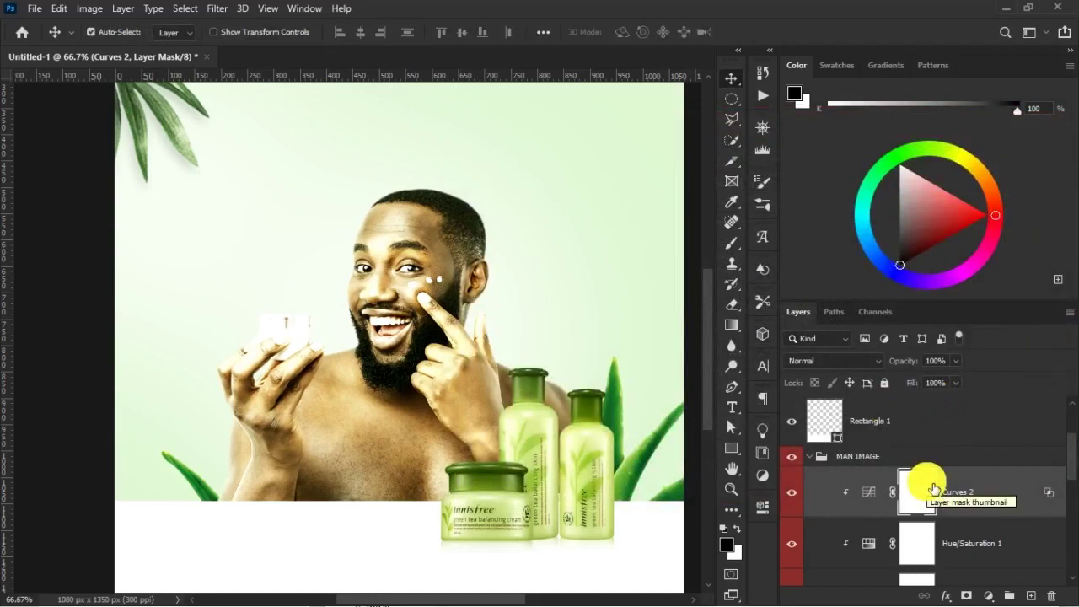
- Invert the Curves 2 layer mask to black and make white the foreground colour for painting
{"action": "key", "text": "i"}
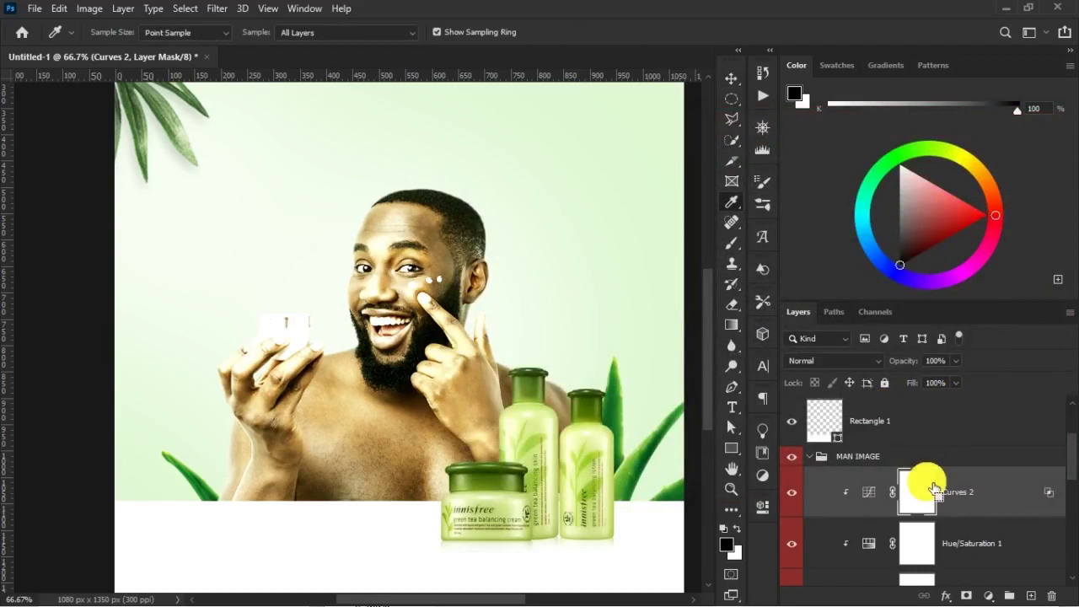
{"action": "key", "text": "ctrl+i"}
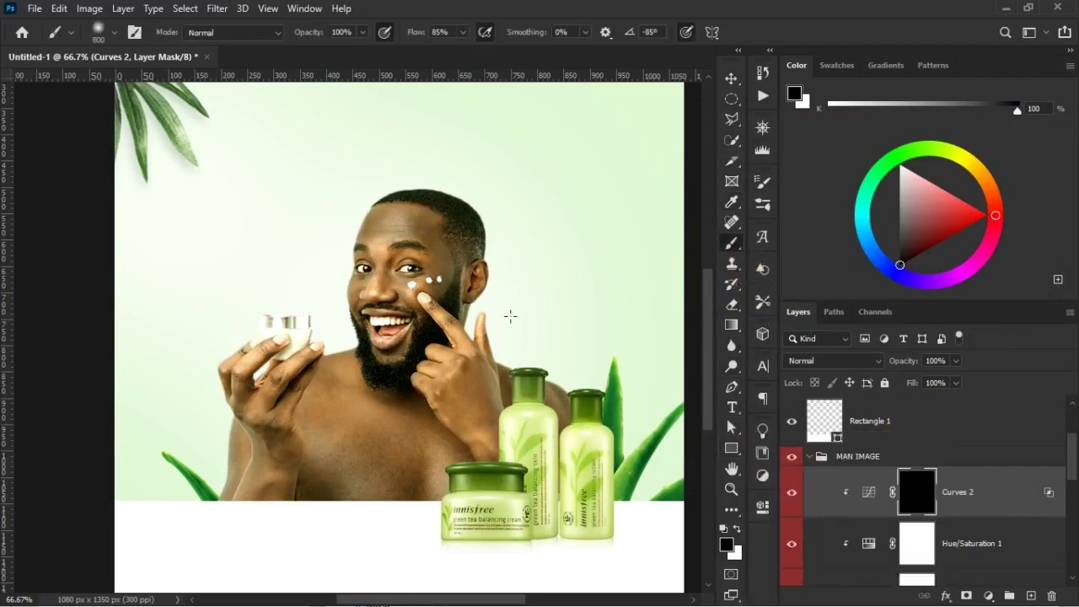
{"action": "left_click", "coordinate": [444, 313]}
{"action": "left_click", "coordinate": [443, 313]}
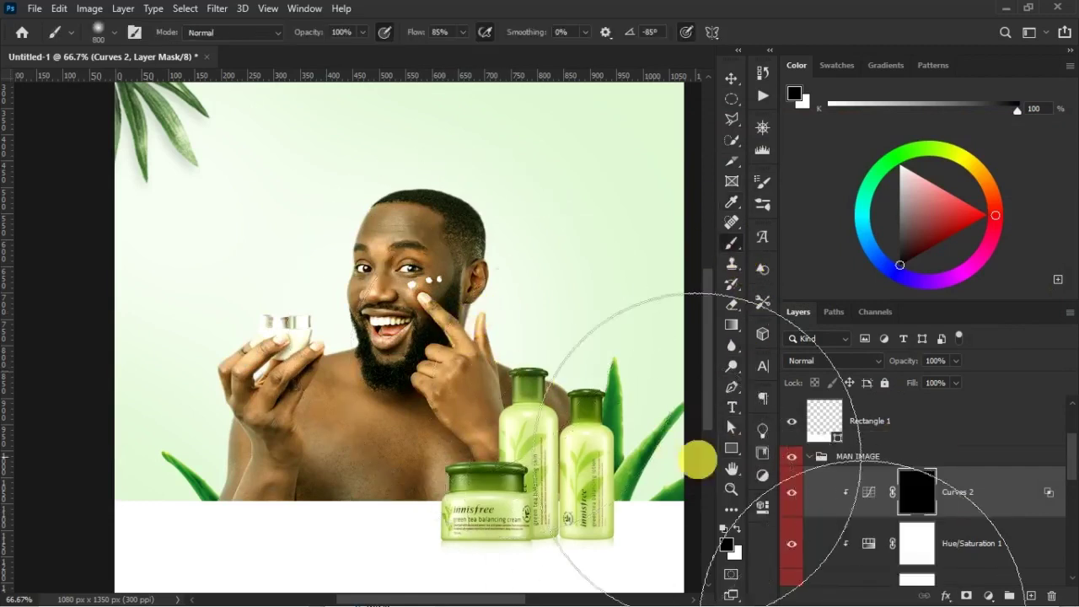
{"action": "left_click", "coordinate": [737, 529]}
- Try painting white on the man's face in the Curves 2 mask with a size 80 brush and compare with the mask disabled
{"action": "left_click", "coordinate": [424, 347]}
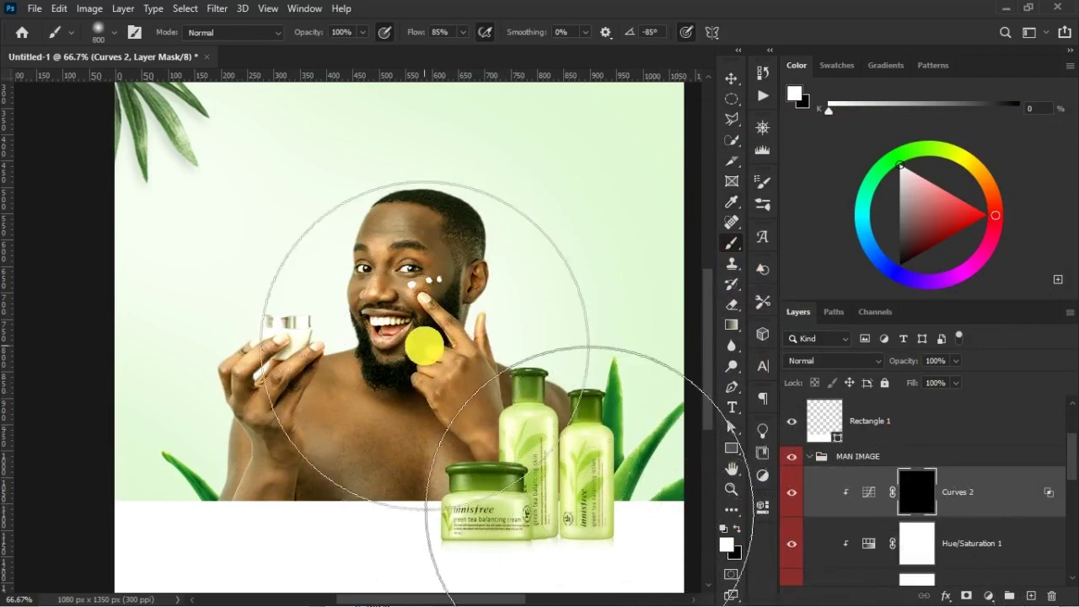
{"action": "mouse_move", "coordinate": [424, 346]}
{"action": "left_mouse_down"}
{"action": "mouse_move", "coordinate": [386, 278]}
{"action": "mouse_move", "coordinate": [371, 281]}
{"action": "left_mouse_up"}
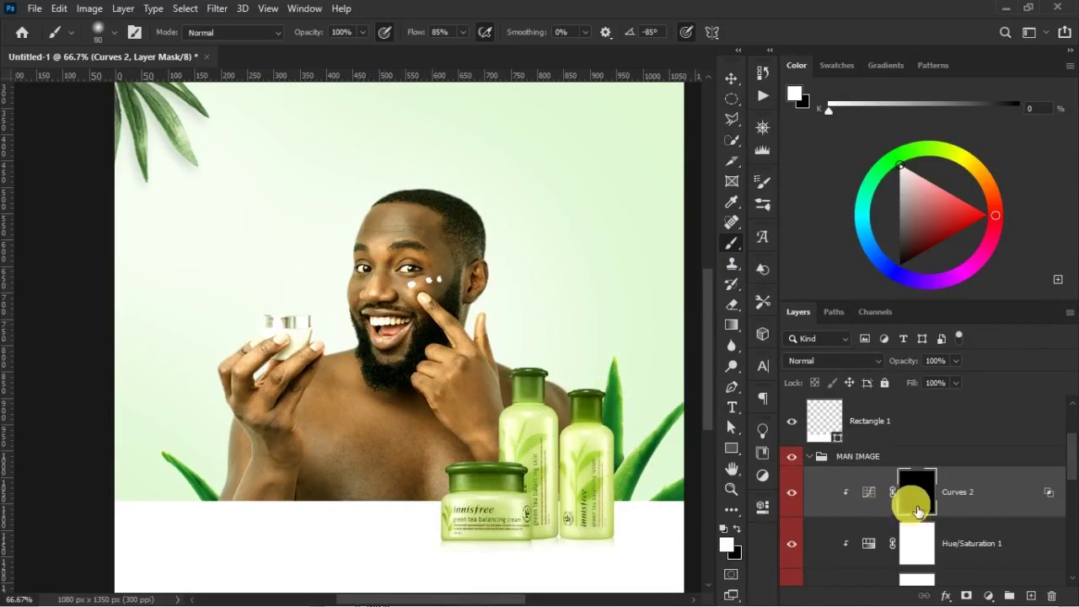
{"action": "left_click", "coordinate": [919, 495], "text": "shift"}
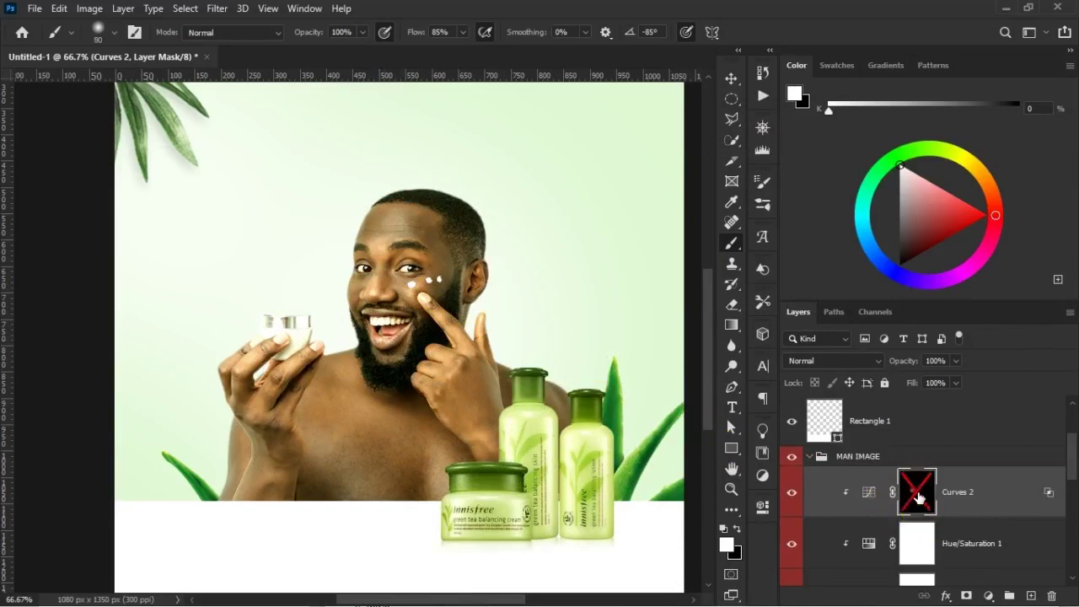
{"action": "left_click", "coordinate": [918, 495], "text": "shift"}
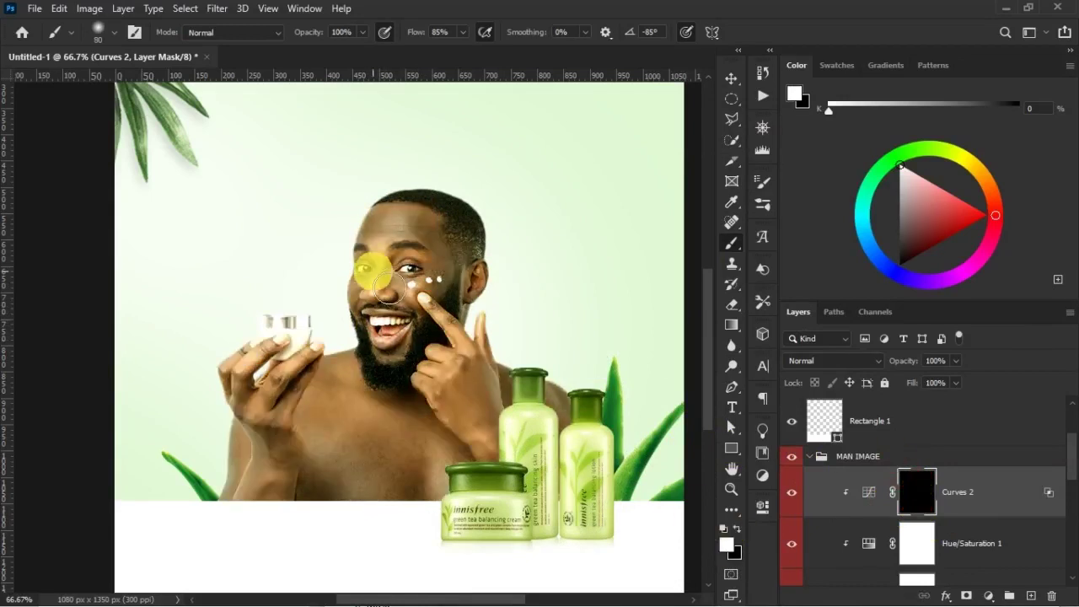
- Paint white along the man's nose in the Curves 2 mask with a size 40 brush at 51% opacity and 23% flow
{"action": "left_click_drag", "start_coordinate": [307, 42], "coordinate": [271, 33]}
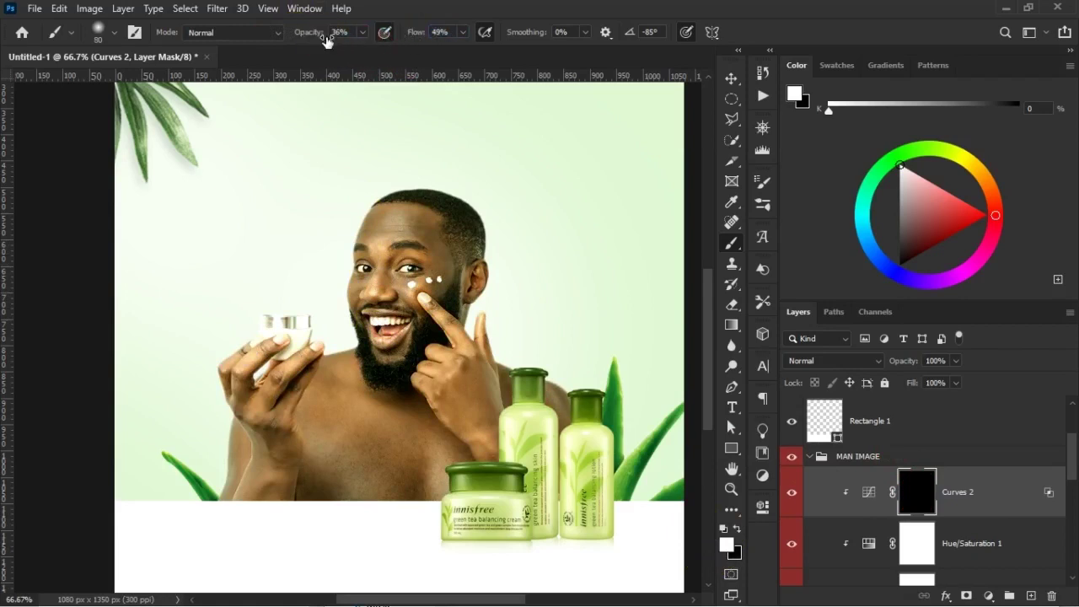
{"action": "left_click_drag", "start_coordinate": [417, 36], "coordinate": [406, 40]}
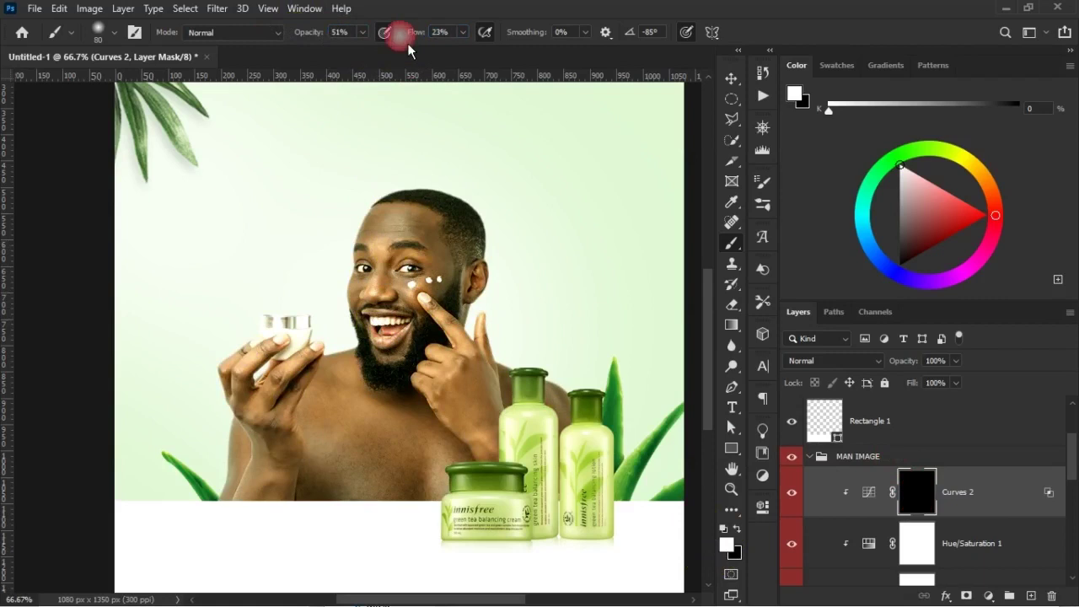
{"action": "key", "text": "bracketleft"}
{"action": "key", "text": "bracketleft"}
{"action": "key", "text": "bracketleft"}
{"action": "key", "text": "bracketleft"}
{"action": "key", "text": "bracketleft"}
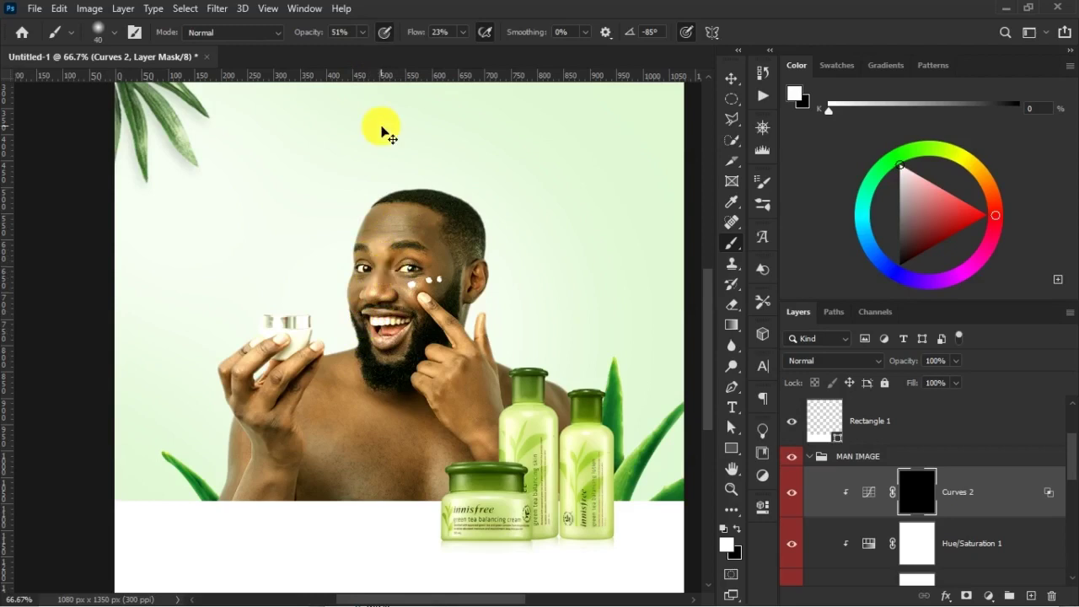
{"action": "key", "text": "ctrl+plus"}
{"action": "mouse_move", "coordinate": [395, 259]}
{"action": "left_mouse_down"}
{"action": "mouse_move", "coordinate": [384, 276]}
{"action": "mouse_move", "coordinate": [392, 285]}
{"action": "left_mouse_up"}
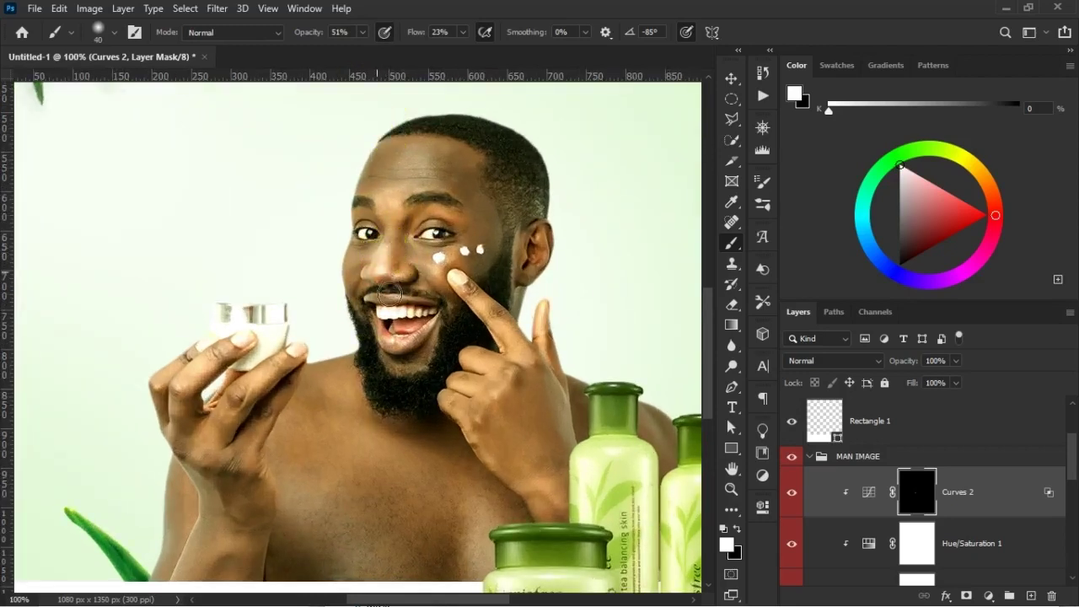
- Brighten the man's cheek below the eye in the Curves 2 mask with the white brush at size 80
{"action": "key", "text": "bracketright"}
{"action": "key", "text": "bracketright"}
{"action": "key", "text": "bracketright"}
{"action": "key", "text": "bracketright"}
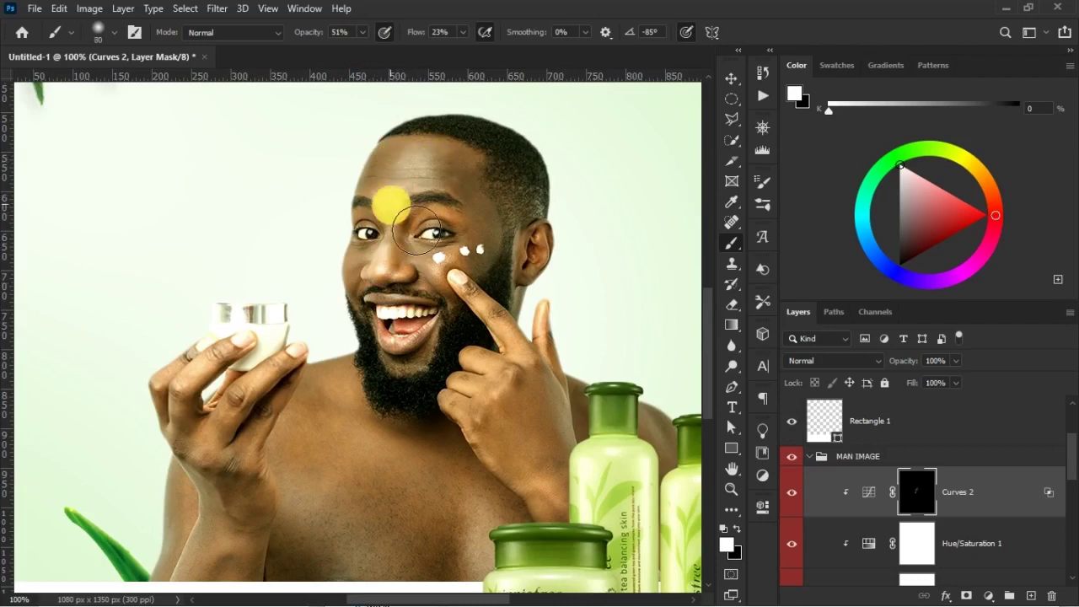
{"action": "left_click_drag", "start_coordinate": [446, 272], "coordinate": [438, 271]}
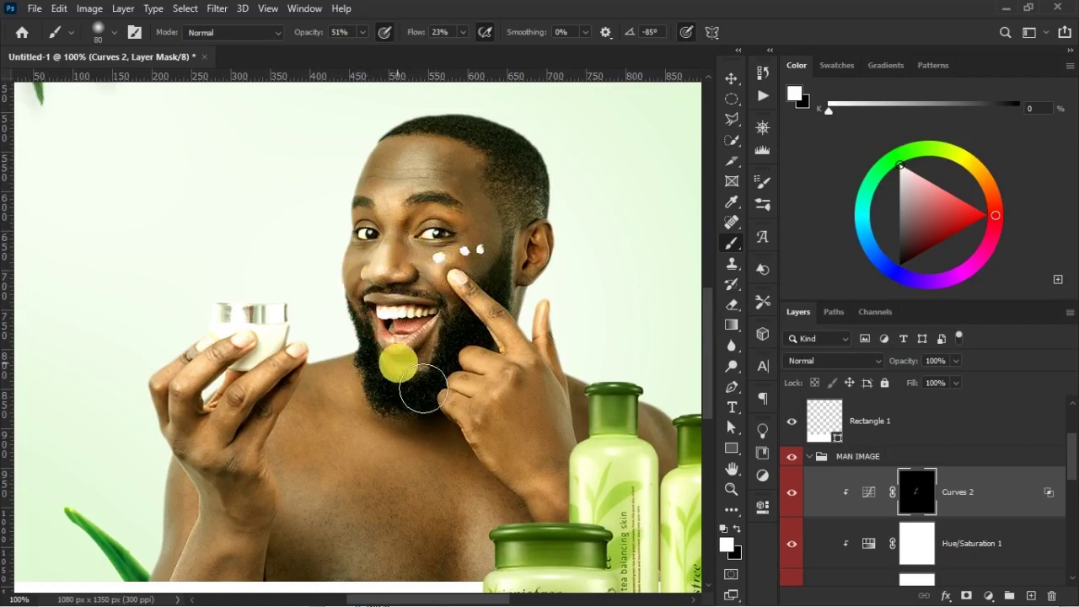
- Add small white highlights to the man's lower lip and nose tip in the Curves 2 mask, using size 30 for the nose
{"action": "key", "text": "bracketleft"}
{"action": "key", "text": "bracketleft"}
{"action": "key", "text": "bracketleft"}
{"action": "key", "text": "bracketleft"}
{"action": "key", "text": "bracketleft"}
{"action": "key", "text": "bracketleft"}
{"action": "left_click", "coordinate": [414, 354]}
{"action": "key", "text": "bracketright"}
{"action": "key", "text": "bracketright"}
{"action": "key", "text": "bracketright"}
{"action": "key", "text": "bracketright"}
{"action": "key", "text": "bracketright"}
{"action": "left_click", "coordinate": [386, 262]}
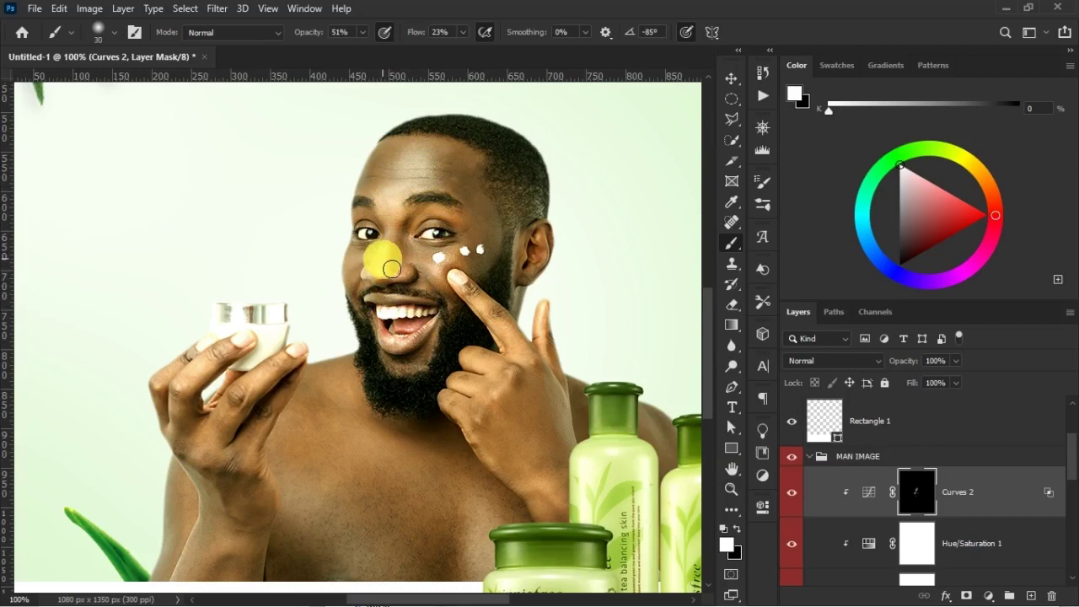
- Reduce Curves 2 to 84% opacity and 79% fill, and compare the image with the layer hidden
{"action": "key", "text": "ctrl+minus"}
{"action": "key", "text": "ctrl+minus"}
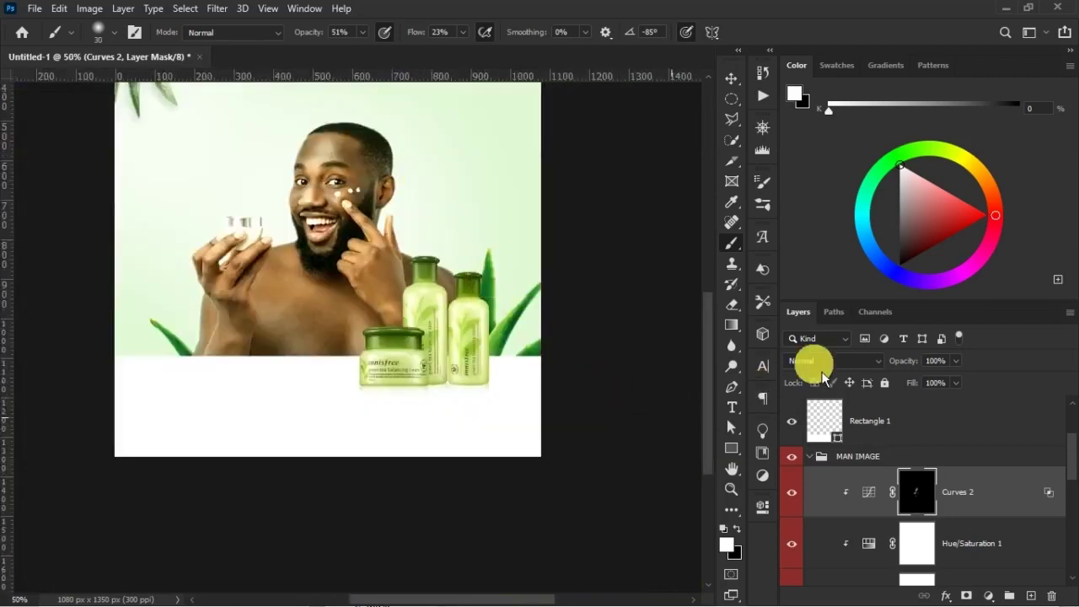
{"action": "mouse_move", "coordinate": [917, 387]}
{"action": "left_mouse_down"}
{"action": "mouse_move", "coordinate": [900, 383]}
{"action": "mouse_move", "coordinate": [911, 369]}
{"action": "left_mouse_up"}
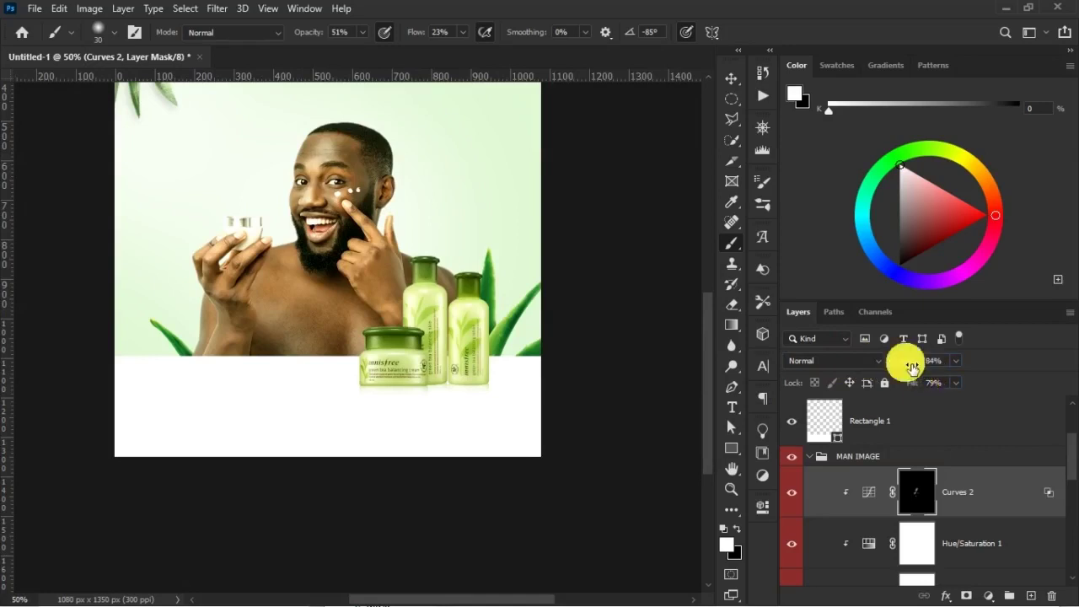
{"action": "left_click", "coordinate": [801, 499]}
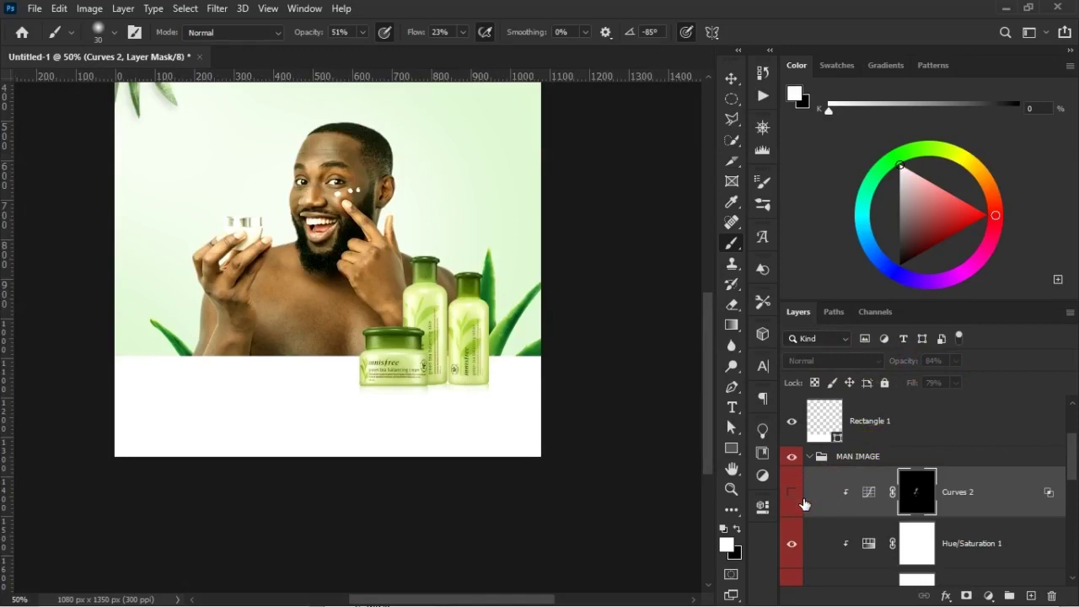
- Paint black in the Curves 2 mask with a size 45 brush to soften the highlights beside the man's nose and mouth
{"action": "key", "text": "x"}
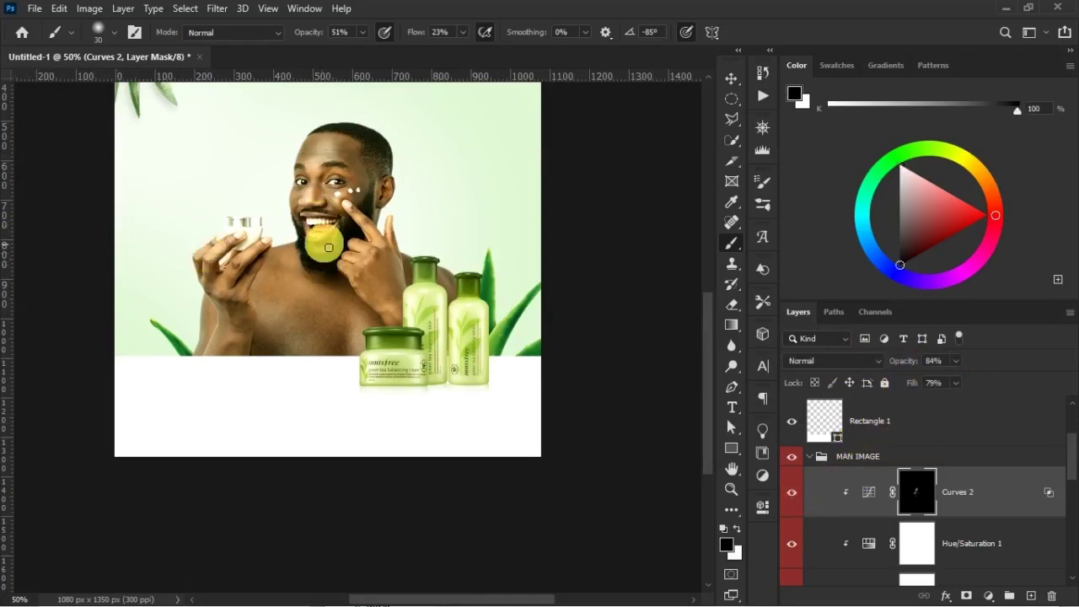
{"action": "key", "text": "ctrl+plus"}
{"action": "key", "text": "ctrl+plus"}
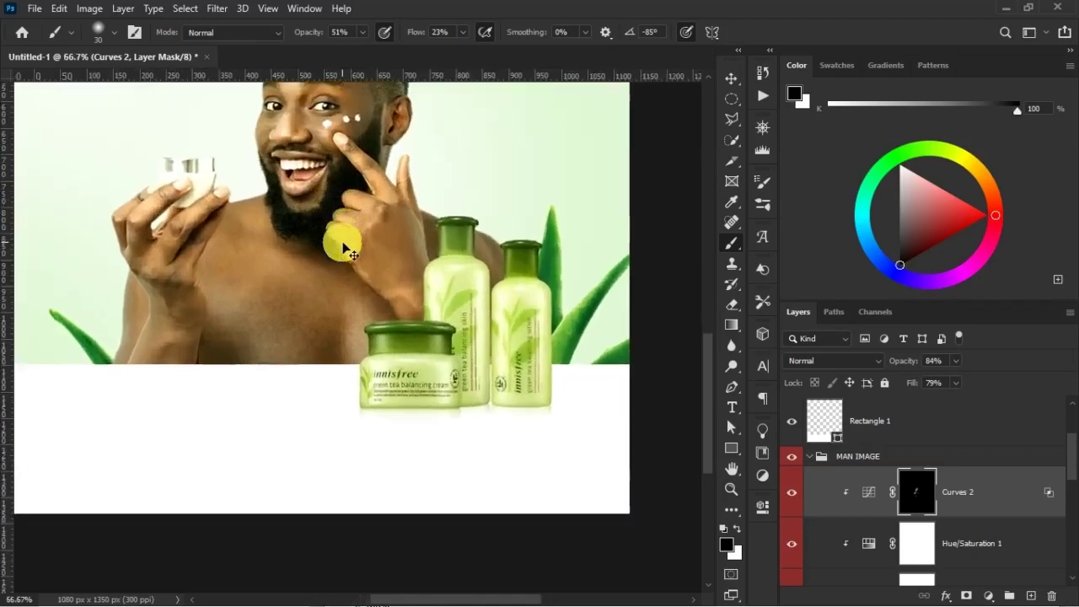
{"action": "left_click_drag", "start_coordinate": [315, 188], "coordinate": [405, 279]}
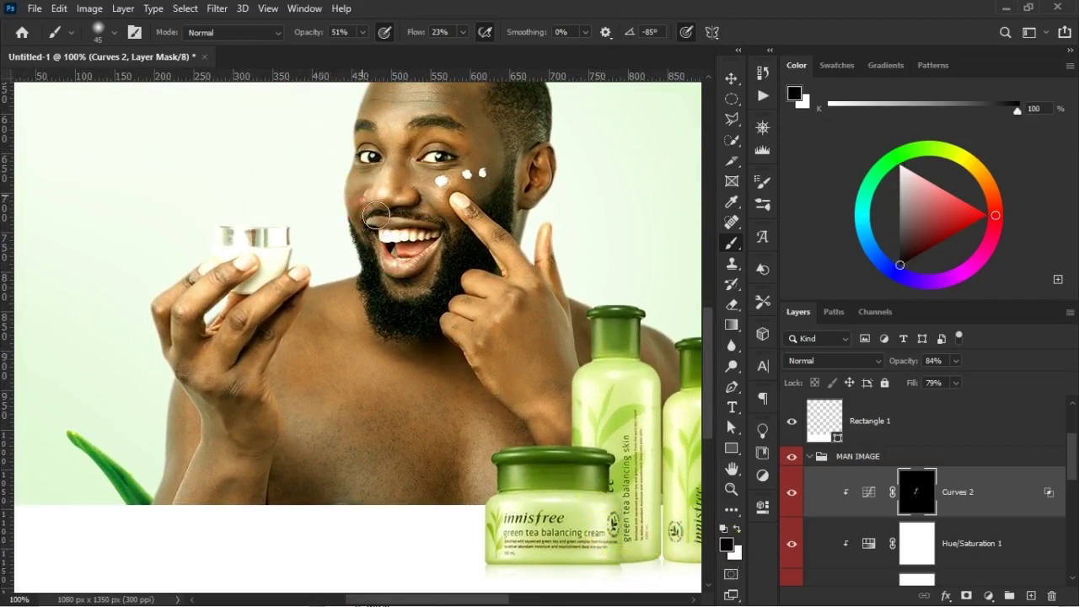
{"action": "left_click_drag", "start_coordinate": [359, 161], "coordinate": [363, 228]}
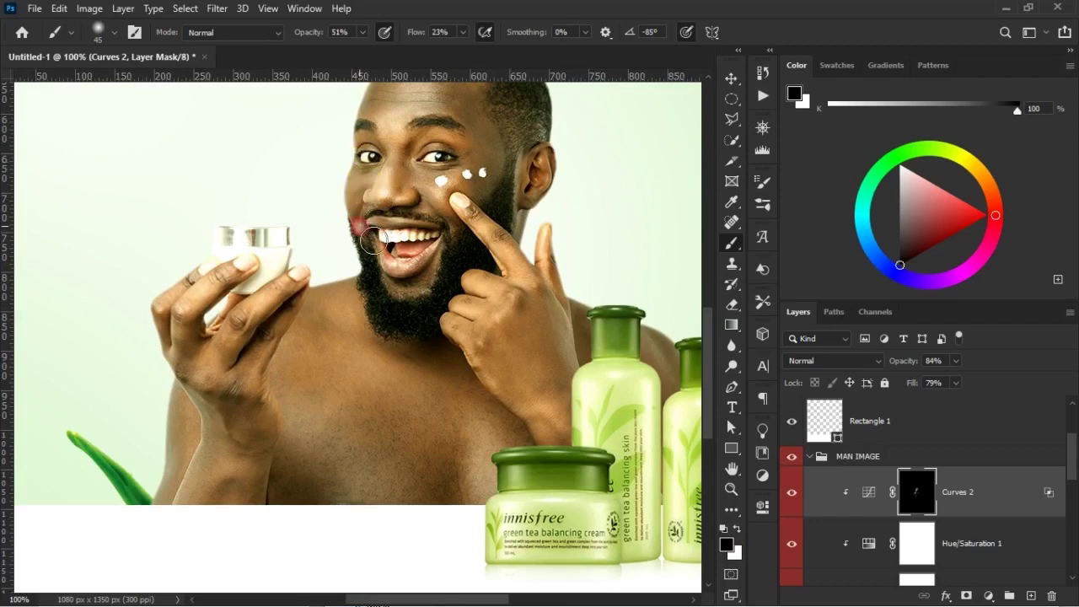
{"action": "left_click_drag", "start_coordinate": [357, 162], "coordinate": [369, 205]}
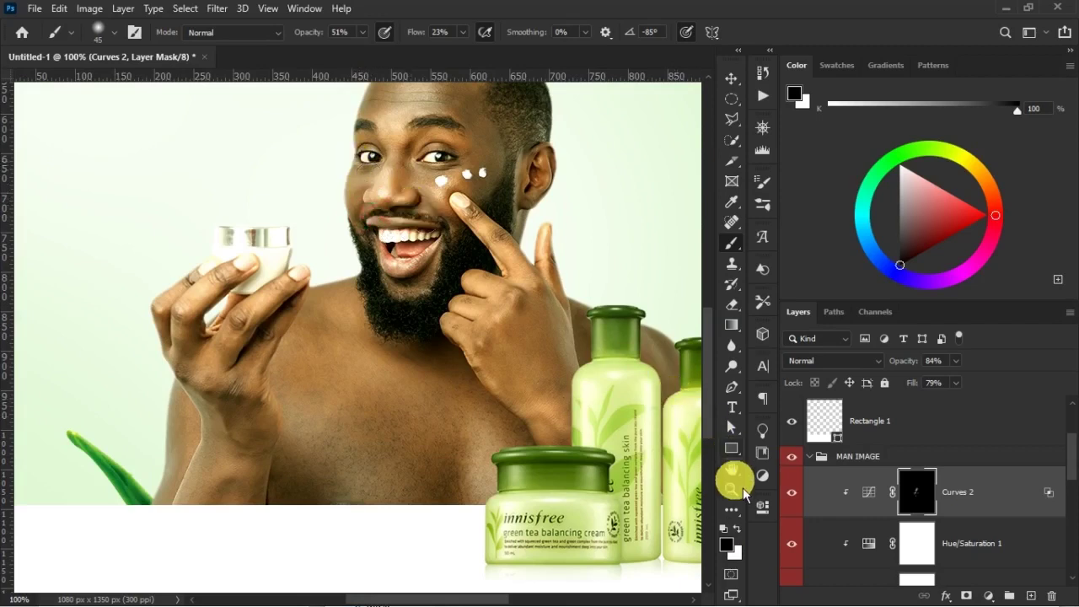
- Switch the mask brush colour to white and set the brush size to 70
{"action": "left_click", "coordinate": [738, 528]}
{"action": "key", "text": "bracketleft"}
{"action": "key", "text": "bracketleft"}
{"action": "key", "text": "bracketleft"}
{"action": "key", "text": "bracketleft"}
{"action": "key", "text": "bracketleft"}
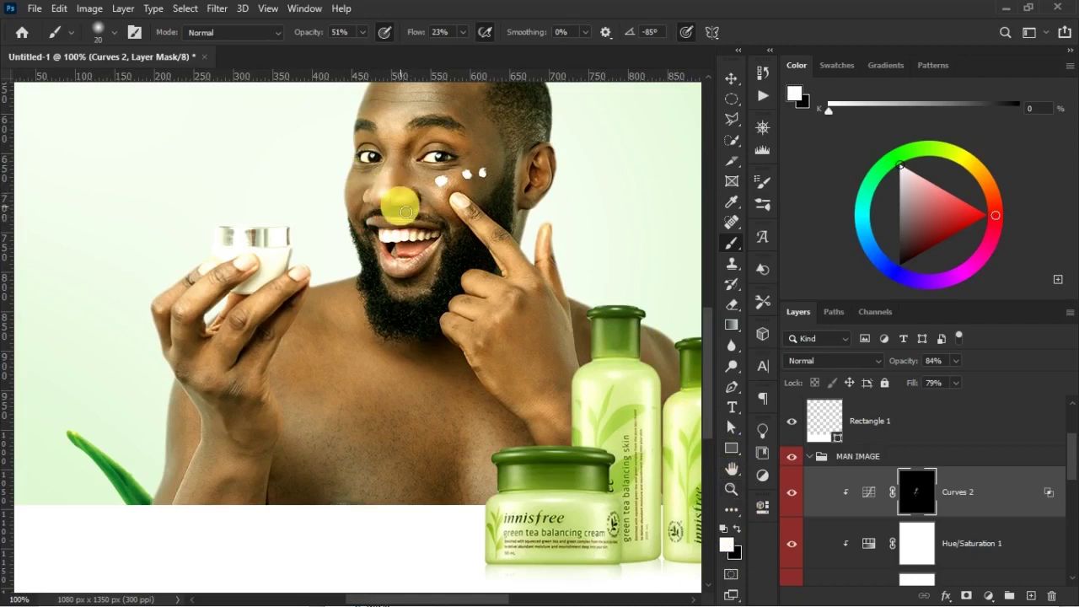
{"action": "scroll", "coordinate": [416, 162], "scroll_direction": "up", "scroll_amount": 3}
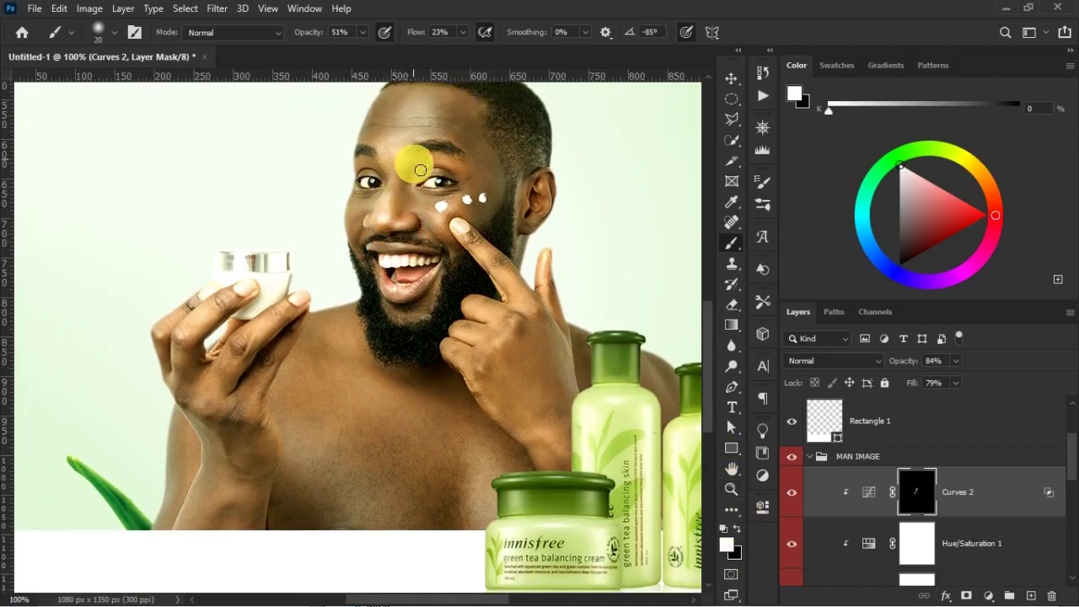
{"action": "key", "text": "bracketright"}
{"action": "key", "text": "bracketright"}
{"action": "key", "text": "bracketright"}
{"action": "key", "text": "bracketright"}
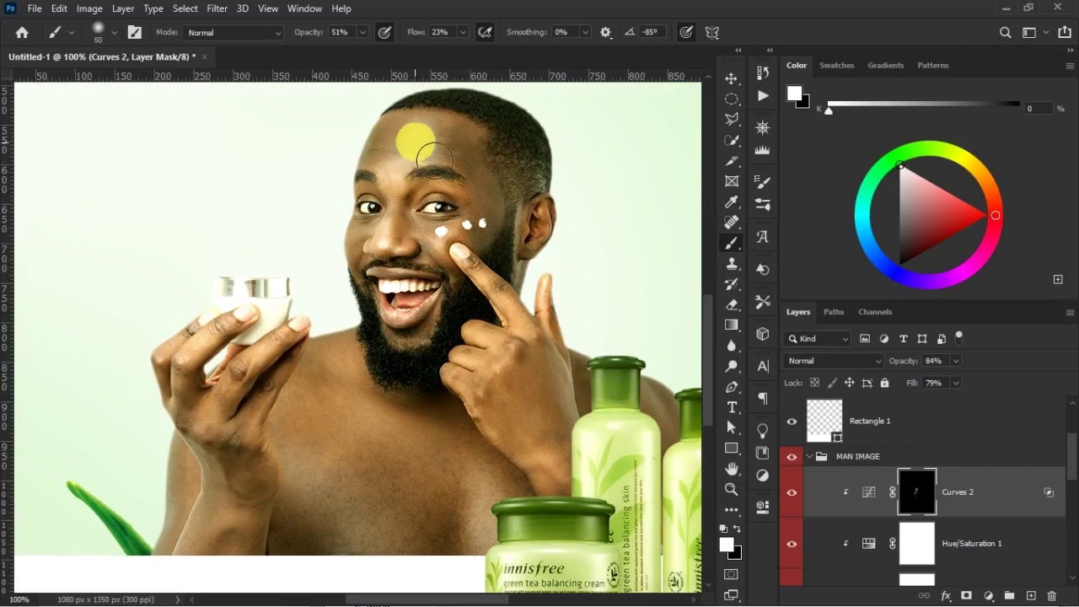
{"action": "key", "text": "bracketright"}
{"action": "left_click", "coordinate": [620, 196]}
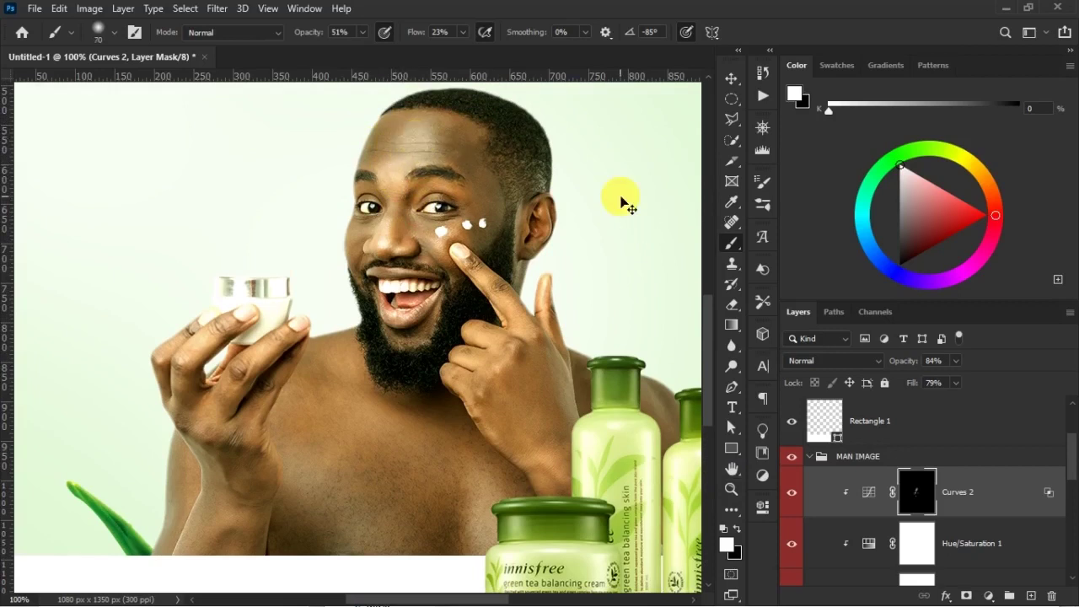
- Reduce Curves 2 to 66% opacity and 71% fill, and compare the man with the layer hidden and shown
{"action": "key", "text": "ctrl+minus"}
{"action": "key", "text": "ctrl+minus"}
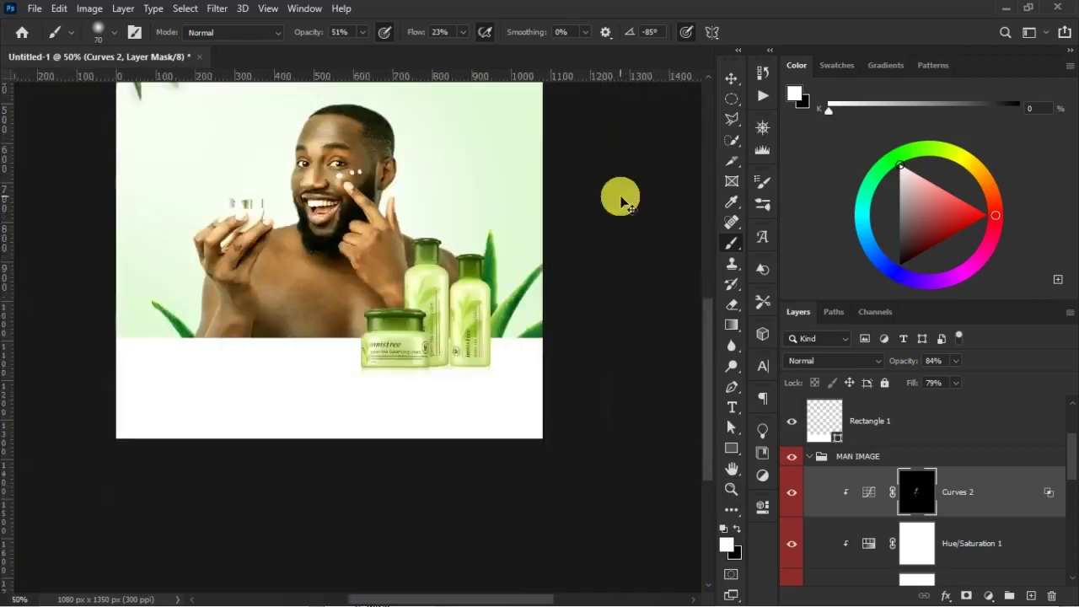
{"action": "left_click_drag", "start_coordinate": [331, 235], "coordinate": [418, 312]}
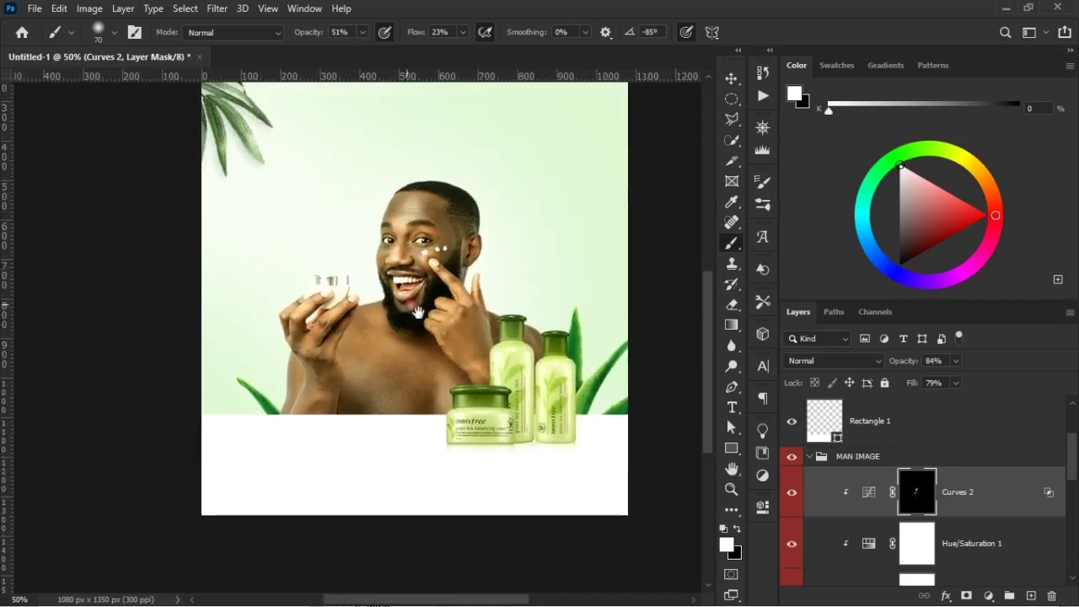
{"action": "key", "text": "v"}
{"action": "left_click", "coordinate": [799, 504]}
{"action": "left_click", "coordinate": [800, 504]}
{"action": "left_click_drag", "start_coordinate": [915, 385], "coordinate": [886, 378]}
{"action": "left_click", "coordinate": [799, 493]}
{"action": "left_click", "coordinate": [799, 494]}
{"action": "left_click", "coordinate": [799, 493]}
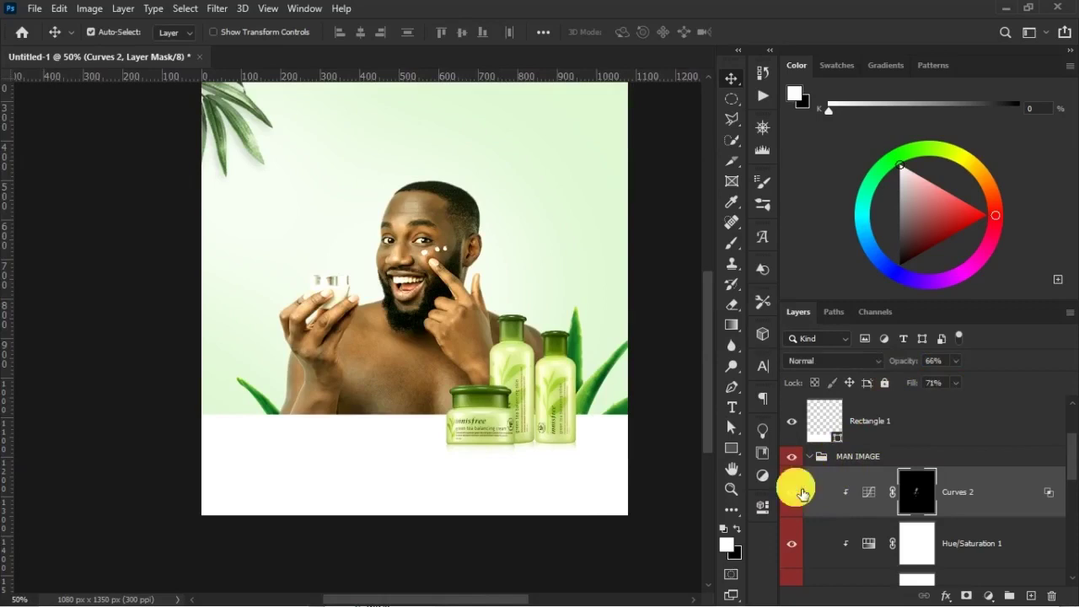
{"action": "left_click", "coordinate": [799, 493]}
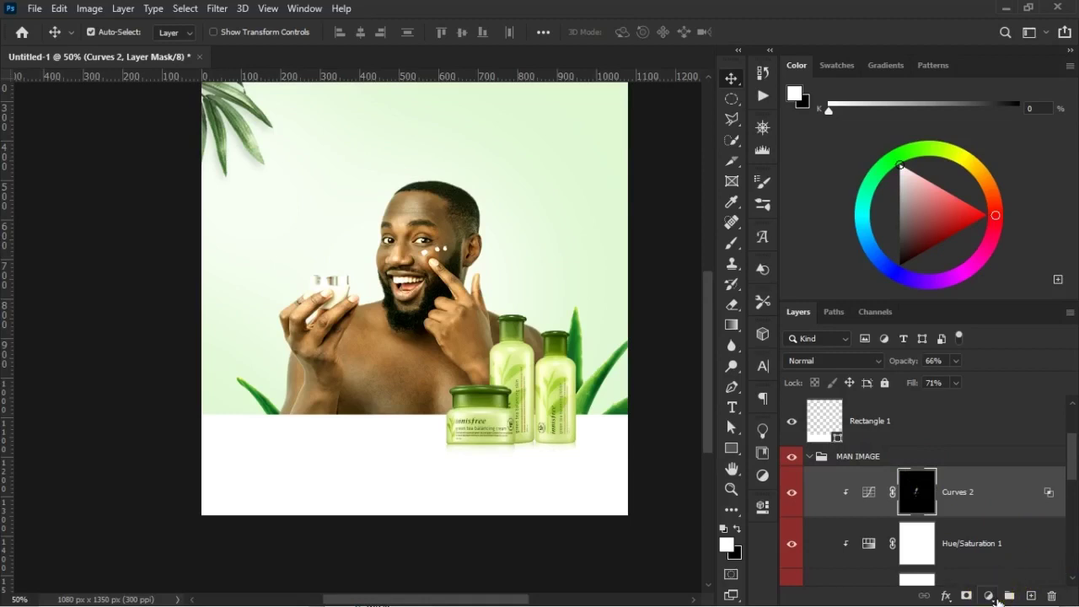
- Add an Exposure adjustment layer above Curves 2, clip it to the man, and set its exposure to +2.74
{"action": "left_click", "coordinate": [992, 596]}
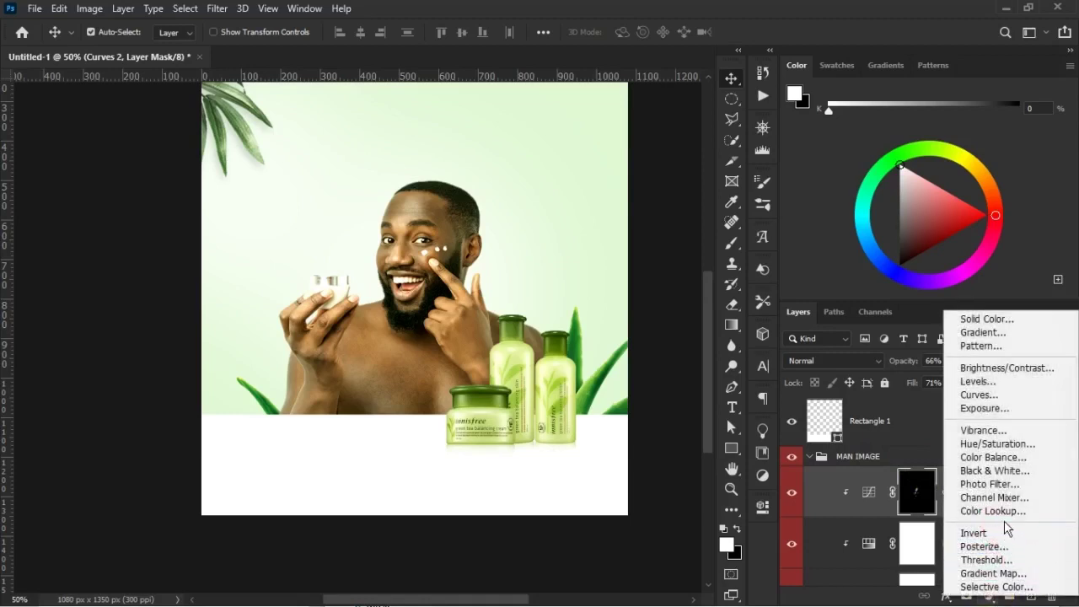
{"action": "left_click", "coordinate": [1000, 419]}
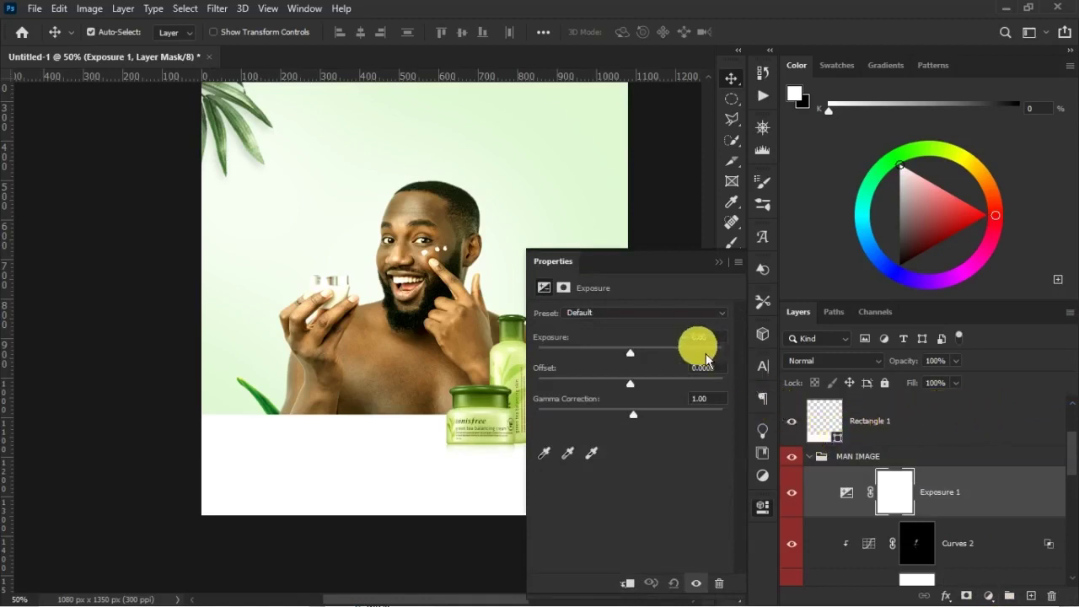
{"action": "left_click", "coordinate": [629, 582]}
{"action": "left_click_drag", "start_coordinate": [640, 369], "coordinate": [679, 368]}
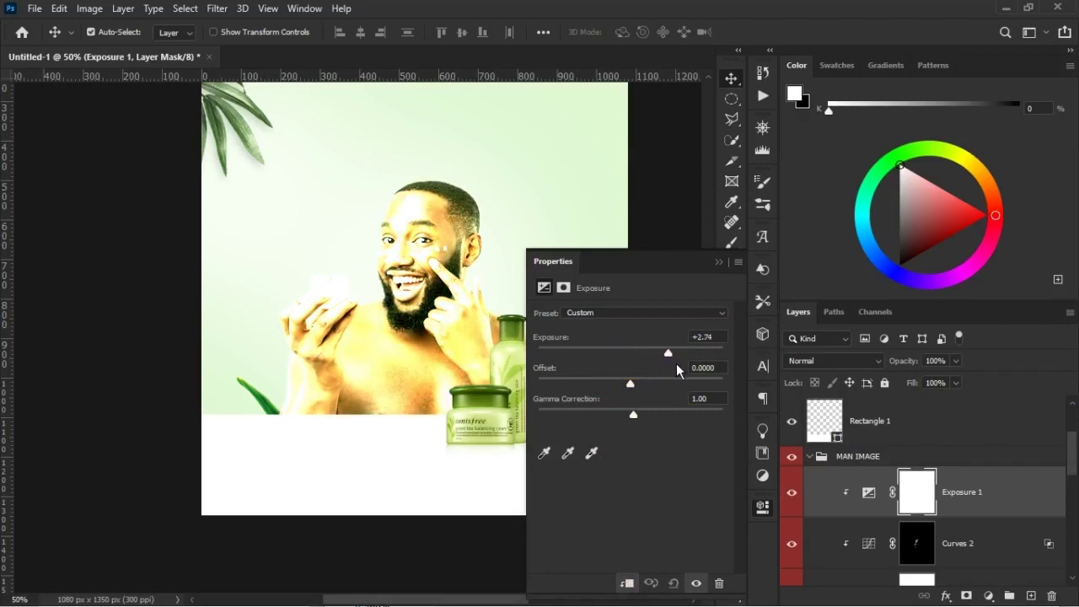
{"action": "left_click", "coordinate": [718, 262]}
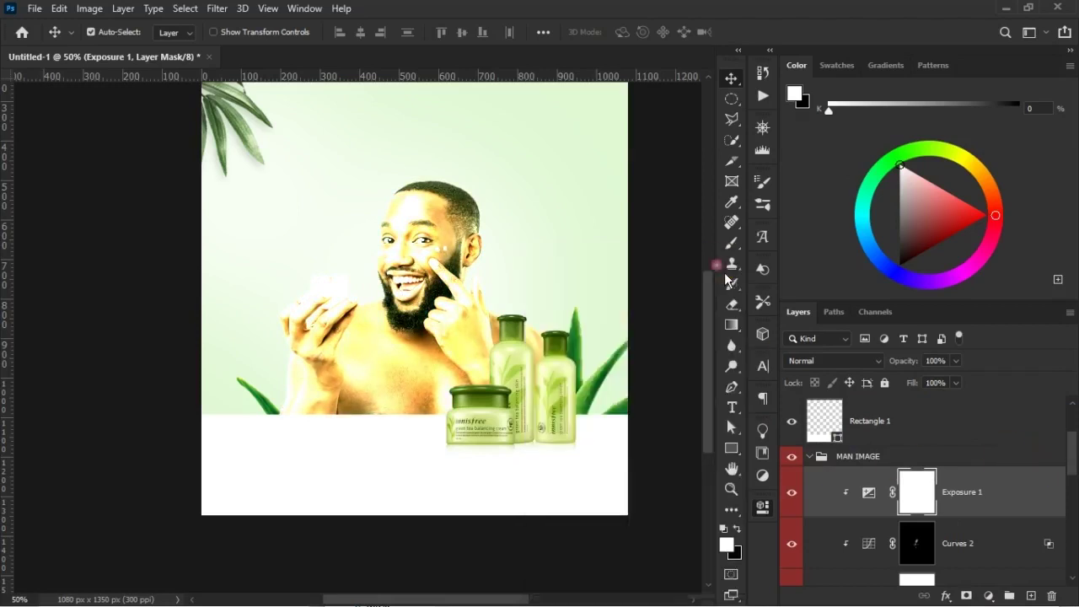
- Split the underlying layer's black Blend If point of Exposure 1 to 0 / 111
{"action": "left_click", "coordinate": [1024, 489]}
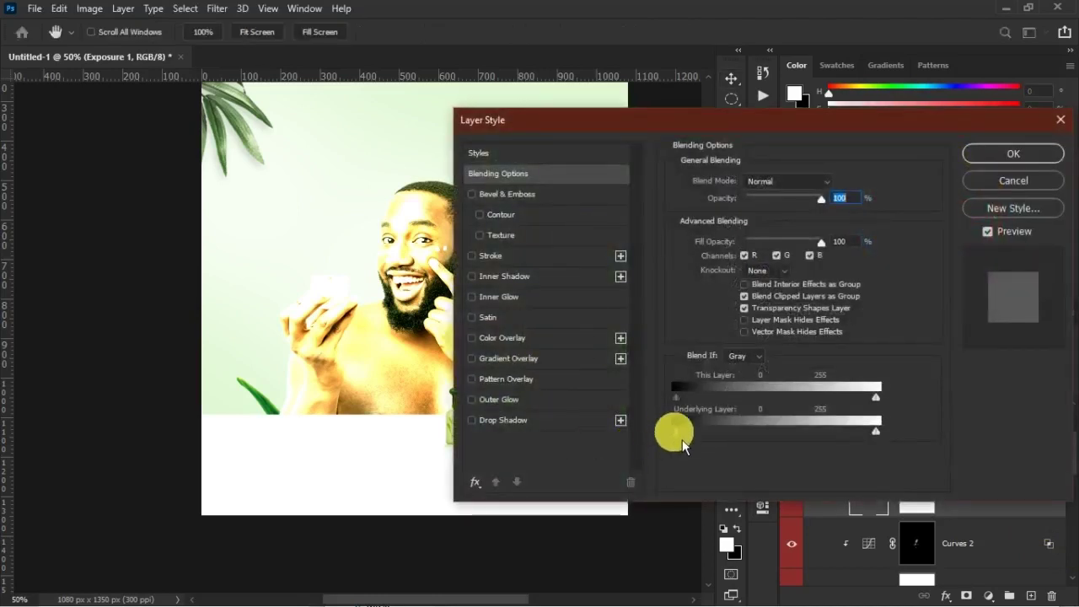
{"action": "left_click_drag", "start_coordinate": [695, 438], "coordinate": [770, 455]}
{"action": "left_click_drag", "start_coordinate": [678, 438], "coordinate": [668, 436]}
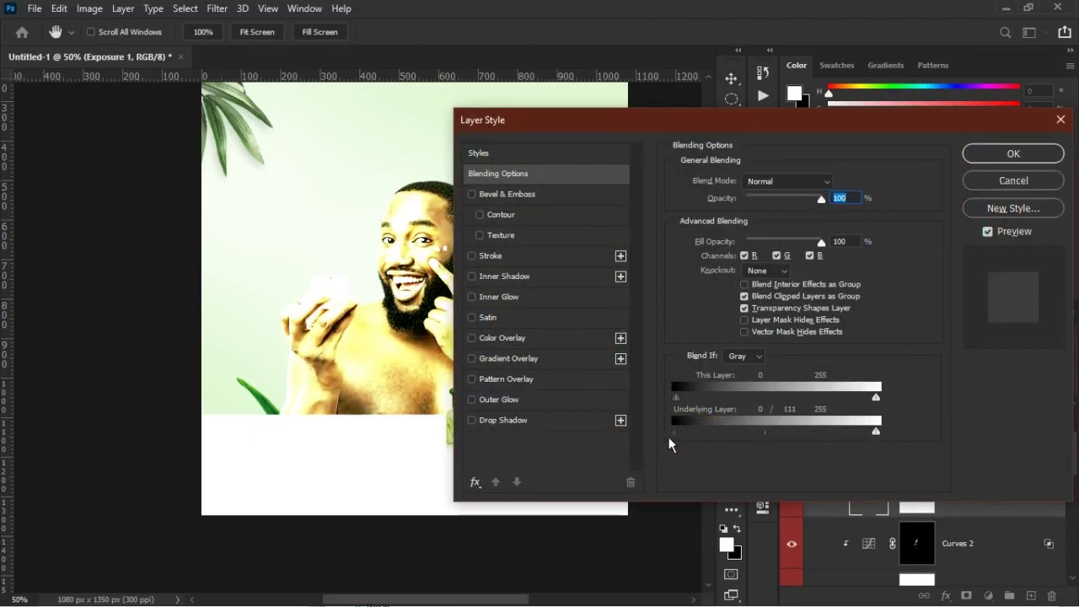
{"action": "left_click", "coordinate": [991, 160]}
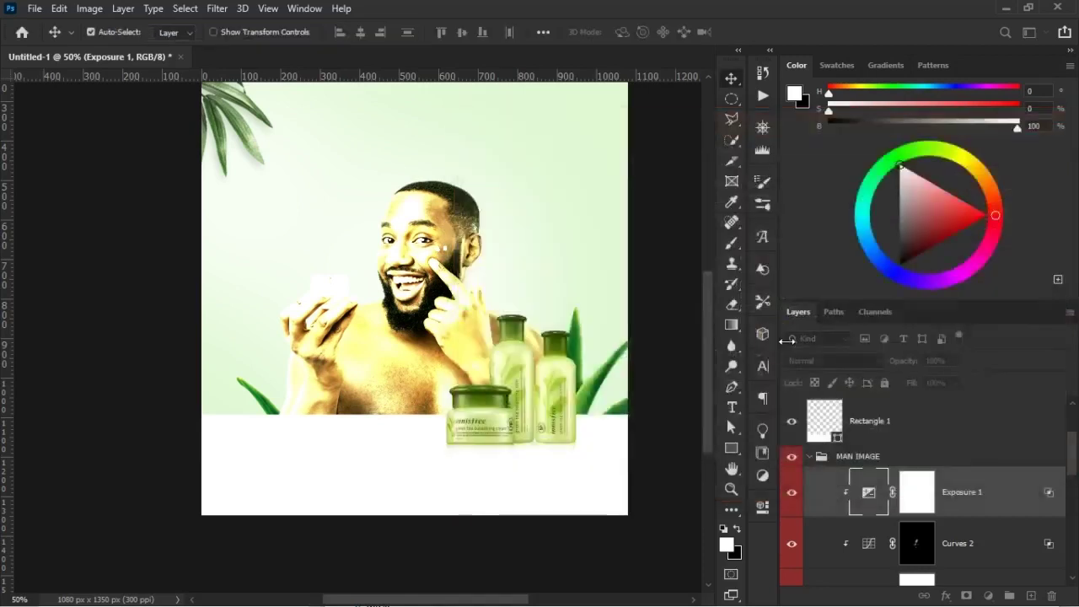
- Invert the Exposure 1 layer mask to black
{"action": "left_click", "coordinate": [927, 491]}
{"action": "left_click", "coordinate": [928, 486]}
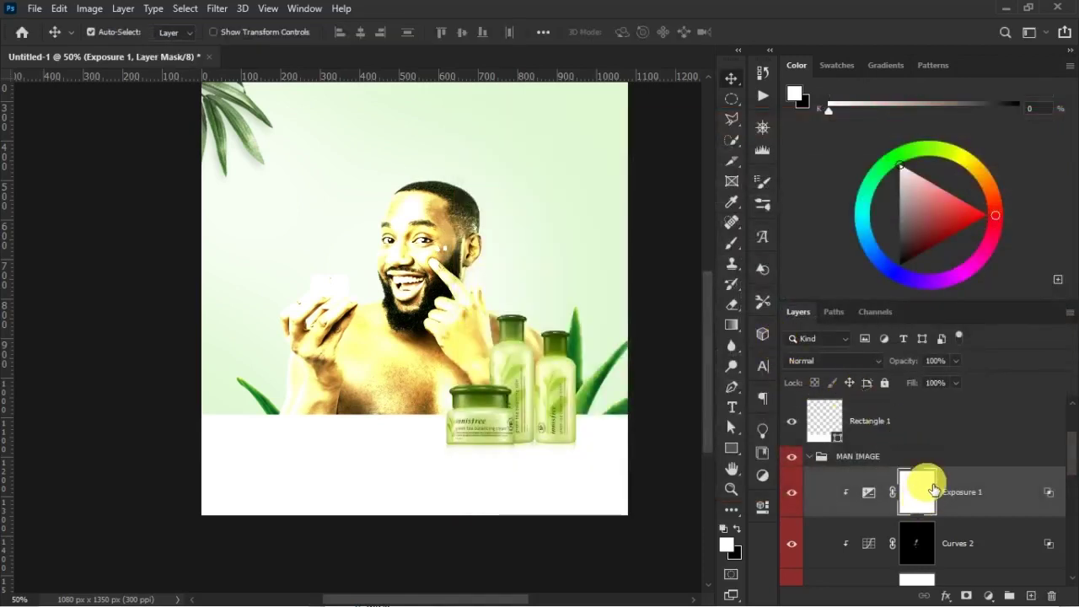
{"action": "key", "text": "ctrl+i"}
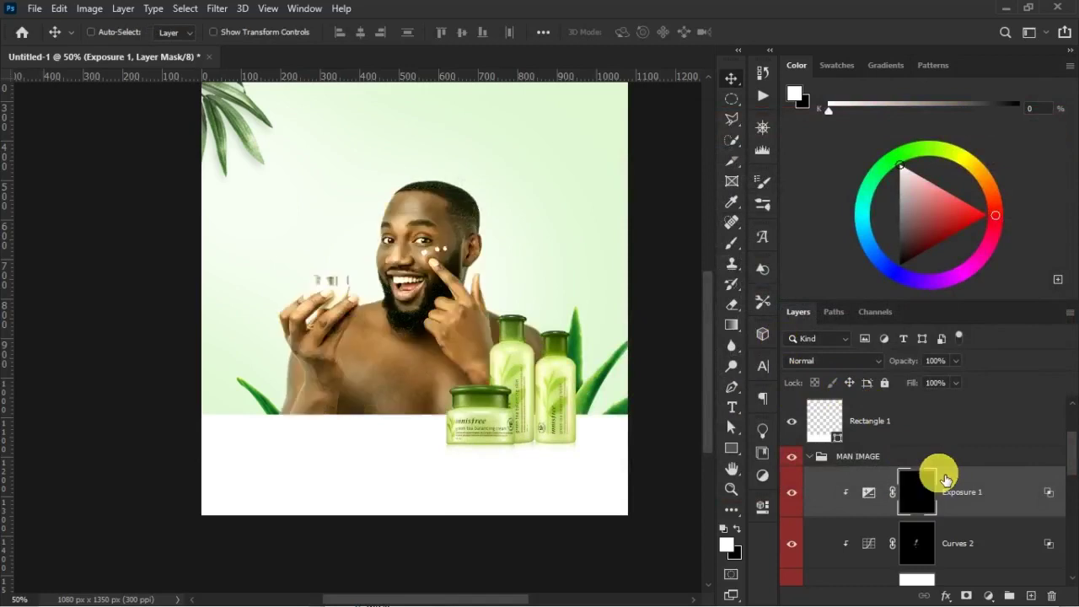
- Brighten the man's chest and shoulder with a large soft white brush in the Exposure 1 mask
{"action": "key", "text": "b"}
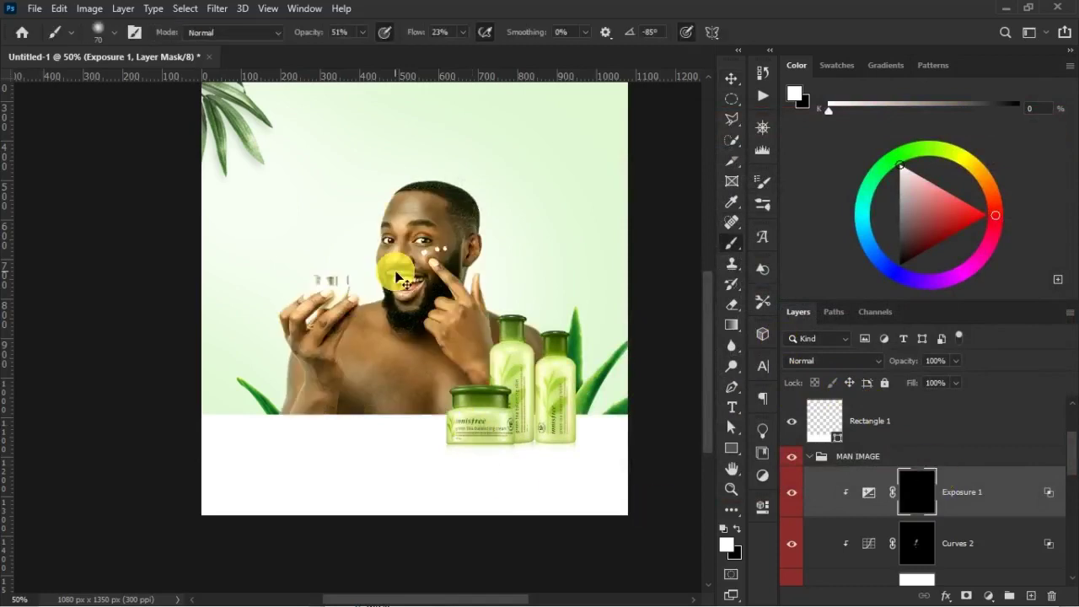
{"action": "key", "text": "ctrl+plus"}
{"action": "key", "text": "ctrl+plus"}
{"action": "key", "text": "ctrl+plus"}
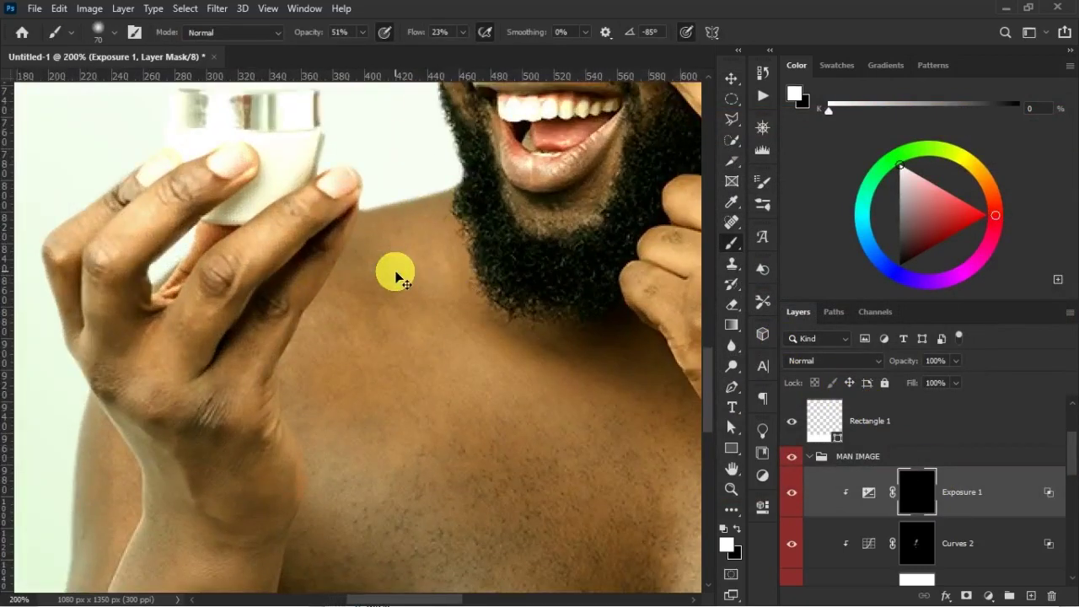
{"action": "key", "text": "ctrl+minus"}
{"action": "key", "text": "bracketright"}
{"action": "key", "text": "bracketright"}
{"action": "key", "text": "bracketright"}
{"action": "key", "text": "bracketright"}
{"action": "key", "text": "bracketright"}
{"action": "key", "text": "bracketright"}
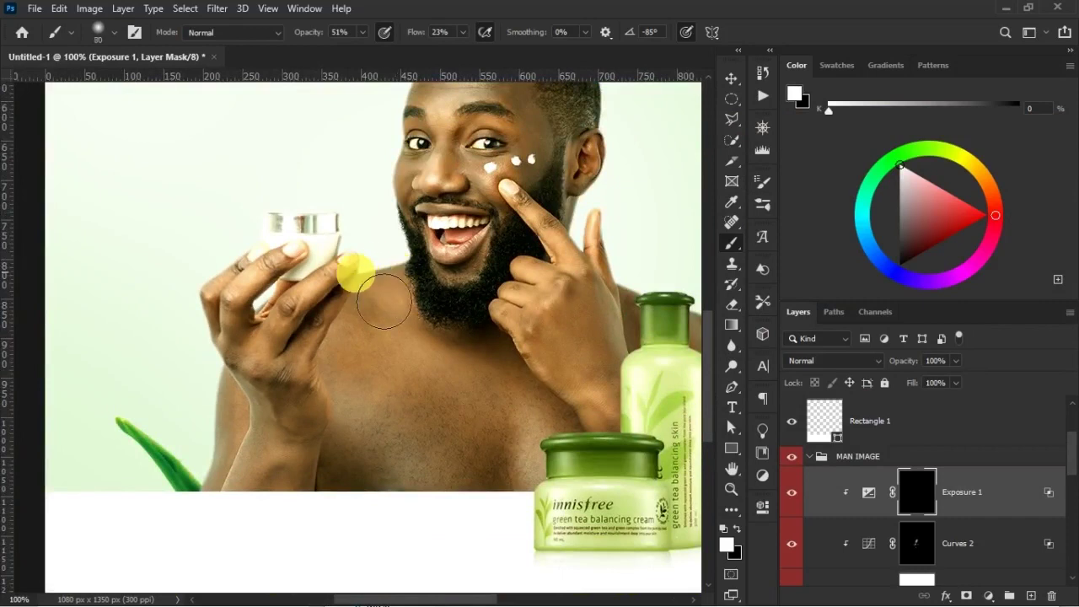
{"action": "mouse_move", "coordinate": [430, 317]}
{"action": "left_mouse_down"}
{"action": "mouse_move", "coordinate": [281, 294]}
{"action": "mouse_move", "coordinate": [237, 312]}
{"action": "mouse_move", "coordinate": [516, 359]}
{"action": "mouse_move", "coordinate": [404, 366]}
{"action": "mouse_move", "coordinate": [441, 371]}
{"action": "mouse_move", "coordinate": [515, 430]}
{"action": "mouse_move", "coordinate": [478, 415]}
{"action": "mouse_move", "coordinate": [586, 531]}
{"action": "mouse_move", "coordinate": [584, 510]}
{"action": "mouse_move", "coordinate": [577, 536]}
{"action": "mouse_move", "coordinate": [591, 503]}
{"action": "mouse_move", "coordinate": [506, 558]}
{"action": "mouse_move", "coordinate": [416, 475]}
{"action": "mouse_move", "coordinate": [405, 445]}
{"action": "mouse_move", "coordinate": [457, 530]}
{"action": "mouse_move", "coordinate": [412, 487]}
{"action": "mouse_move", "coordinate": [478, 546]}
{"action": "left_mouse_up"}
{"action": "left_click_drag", "start_coordinate": [426, 493], "coordinate": [438, 510]}
{"action": "left_click_drag", "start_coordinate": [400, 465], "coordinate": [370, 311]}
- Try highlighting the edge of the man's forehead in the Exposure 1 mask with a size 35 brush at 100% opacity and flow
{"action": "scroll", "coordinate": [352, 188], "scroll_direction": "up", "scroll_amount": 5}
{"action": "scroll", "coordinate": [416, 240], "scroll_direction": "up", "scroll_amount": 3}
{"action": "key", "text": "bracketleft"}
{"action": "key", "text": "bracketleft"}
{"action": "key", "text": "bracketleft"}
{"action": "key", "text": "bracketleft"}
{"action": "key", "text": "bracketleft"}
{"action": "key", "text": "bracketleft"}
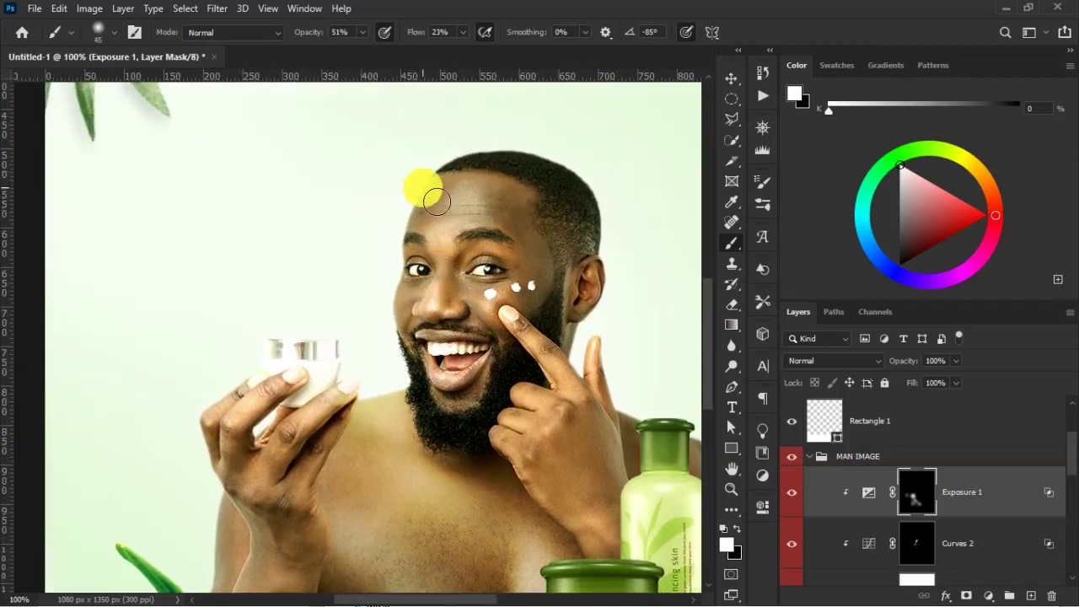
{"action": "left_click_drag", "start_coordinate": [308, 31], "coordinate": [381, 54]}
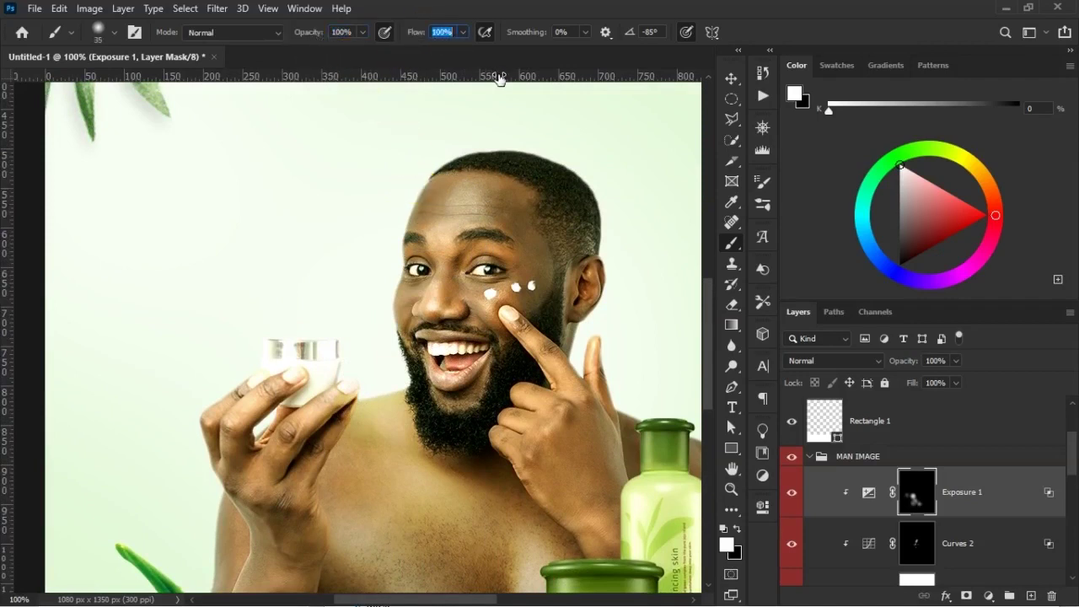
{"action": "left_click", "coordinate": [414, 208]}
{"action": "left_click_drag", "start_coordinate": [421, 211], "coordinate": [436, 194]}
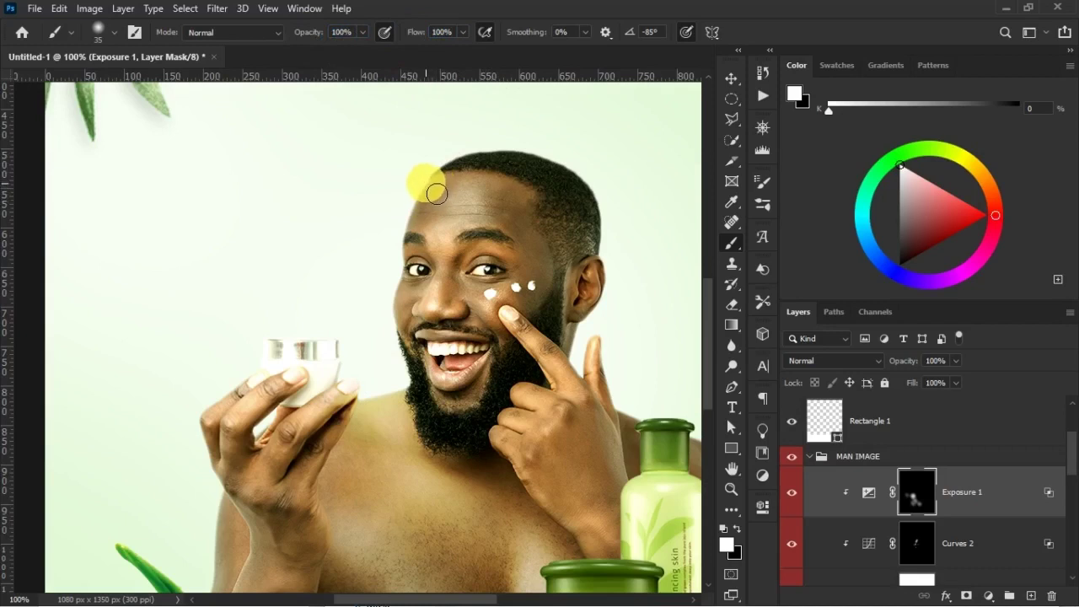
{"action": "left_click", "coordinate": [437, 193]}
- Set the brush to 56% opacity and 36% flow and highlight the edge of the man's forehead and cheek in the Exposure 1 mask
{"action": "left_click_drag", "start_coordinate": [422, 40], "coordinate": [399, 39]}
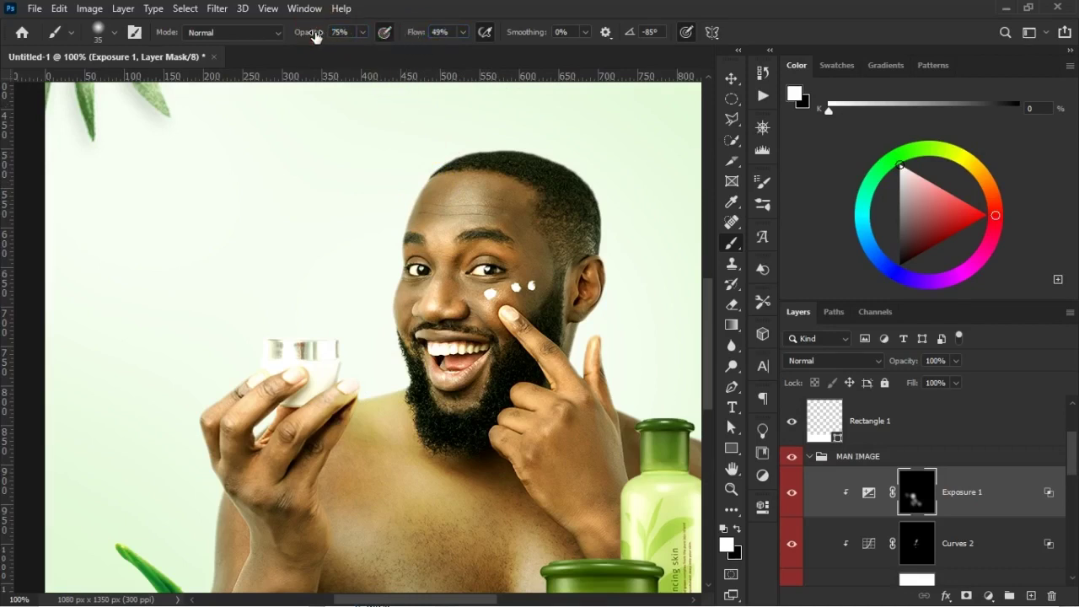
{"action": "left_click", "coordinate": [423, 176]}
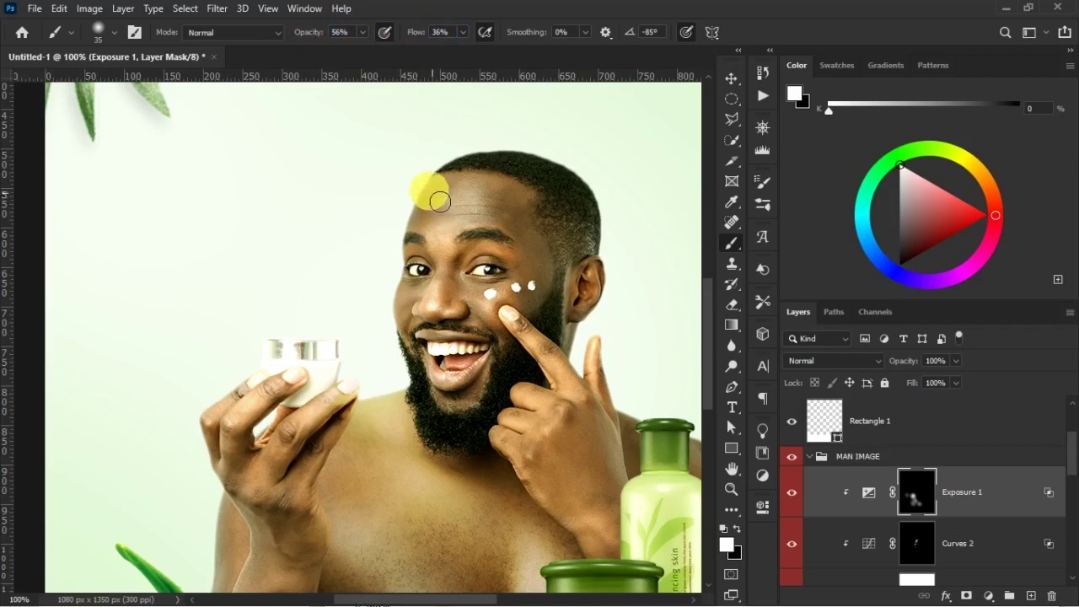
{"action": "left_click_drag", "start_coordinate": [424, 182], "coordinate": [402, 241]}
{"action": "left_click_drag", "start_coordinate": [411, 294], "coordinate": [407, 296]}
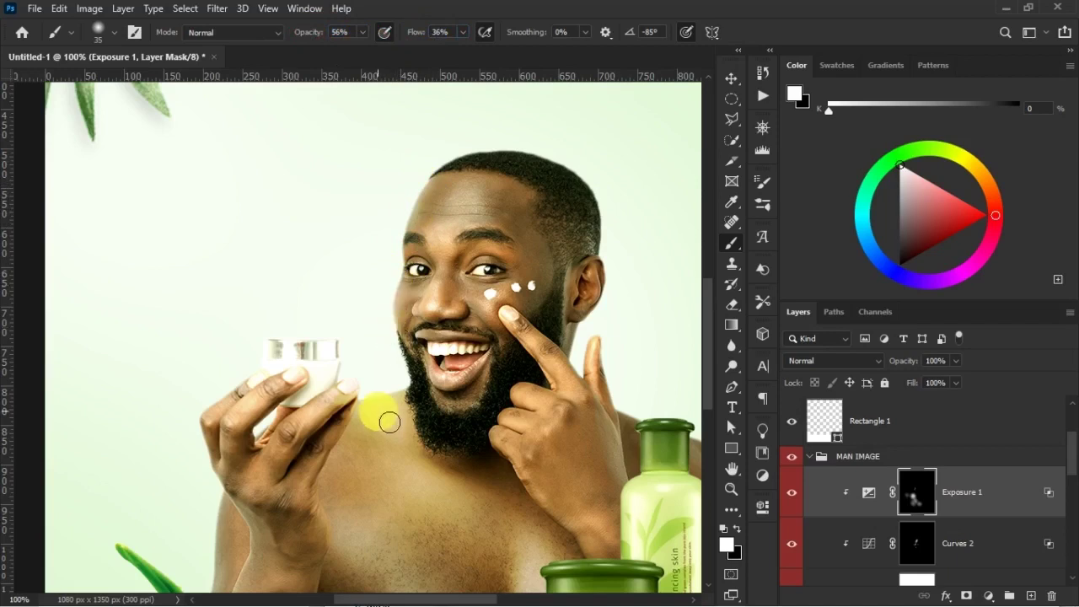
- Paint white highlights on the man's shoulder, fingers and arm in the Exposure 1 mask, using size 25 for the hand
{"action": "left_click_drag", "start_coordinate": [403, 389], "coordinate": [373, 412]}
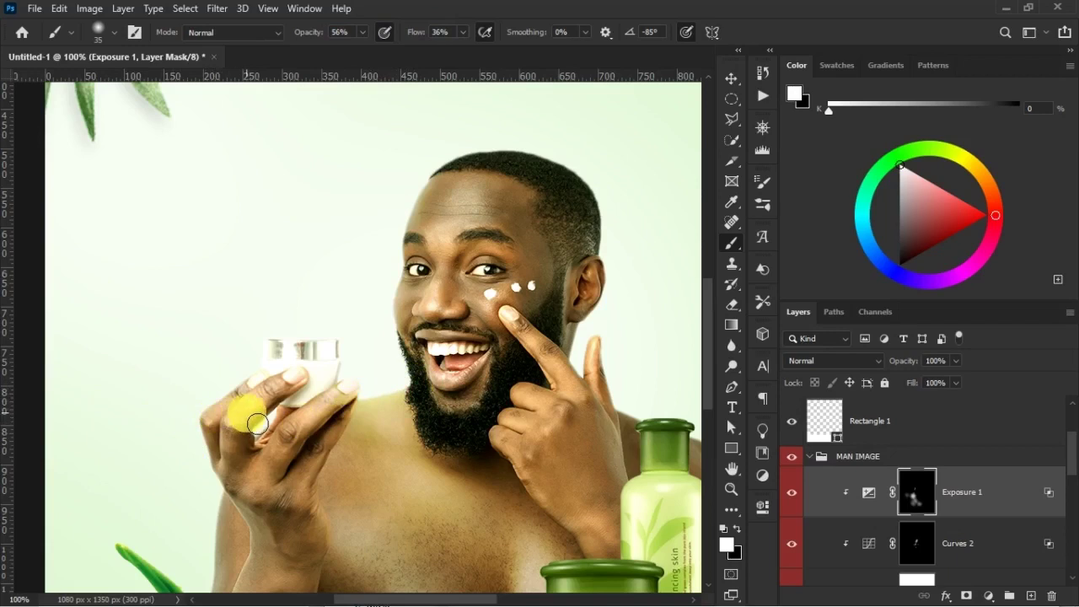
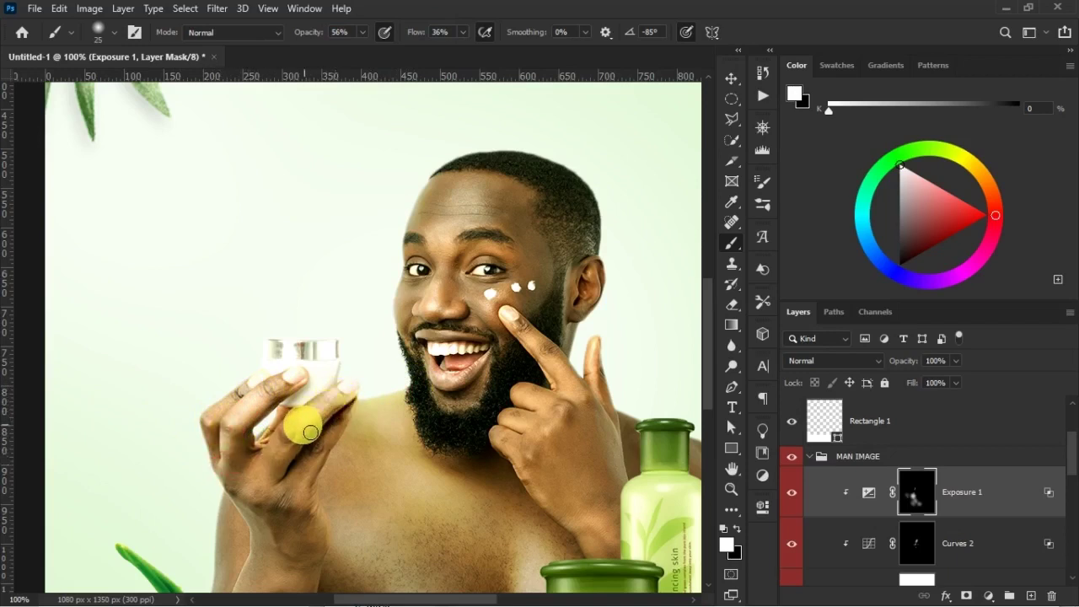
{"action": "scroll", "coordinate": [263, 516], "scroll_direction": "down", "scroll_amount": 1}
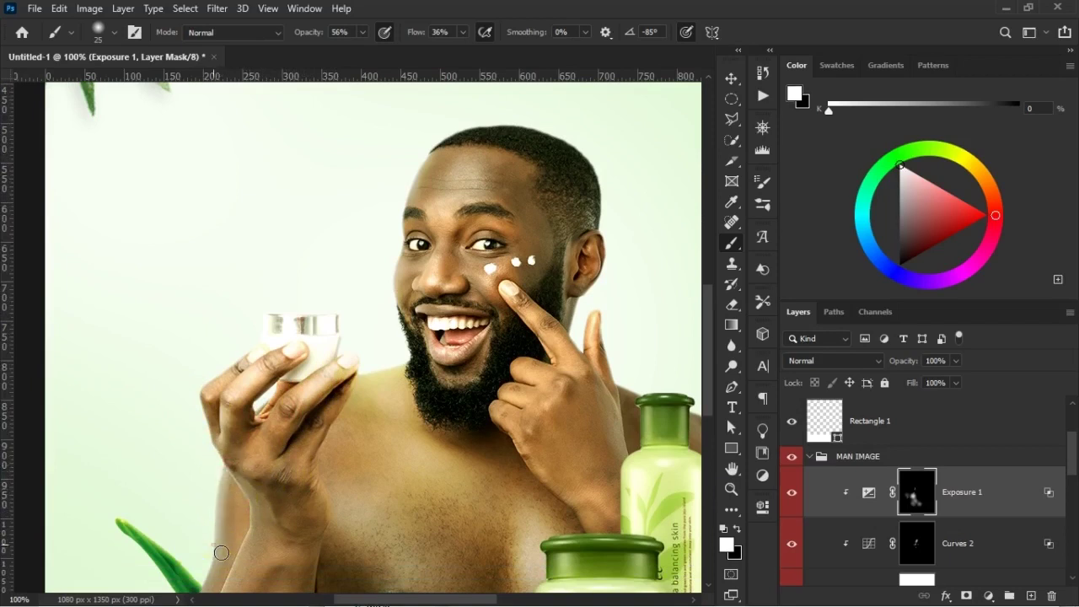
{"action": "scroll", "coordinate": [223, 556], "scroll_direction": "down", "scroll_amount": 1}
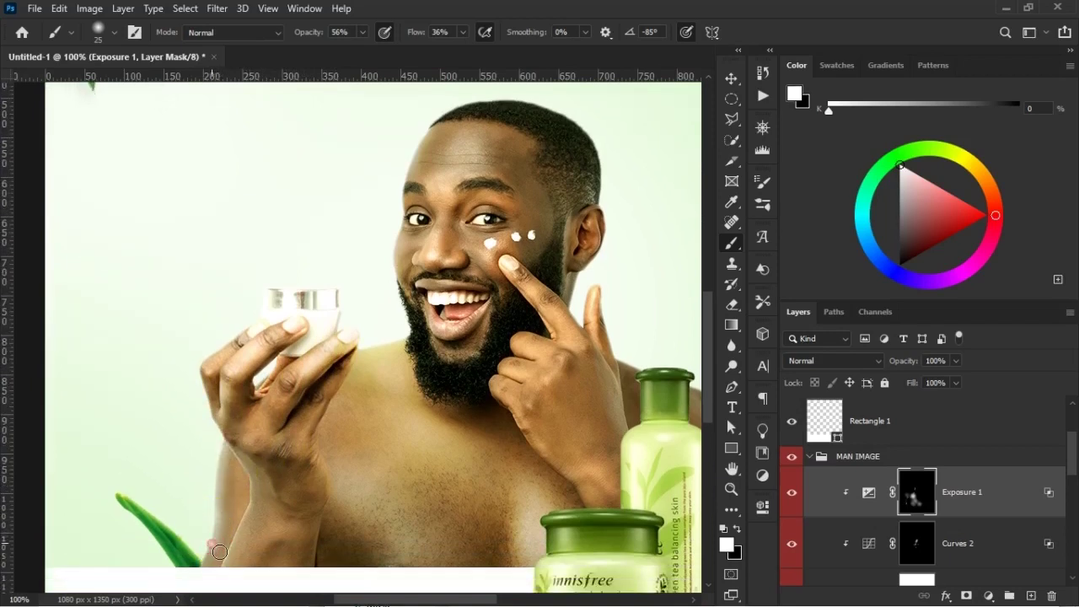
{"action": "left_click", "coordinate": [369, 453]}
{"action": "scroll", "coordinate": [380, 445], "scroll_direction": "up", "scroll_amount": 1}
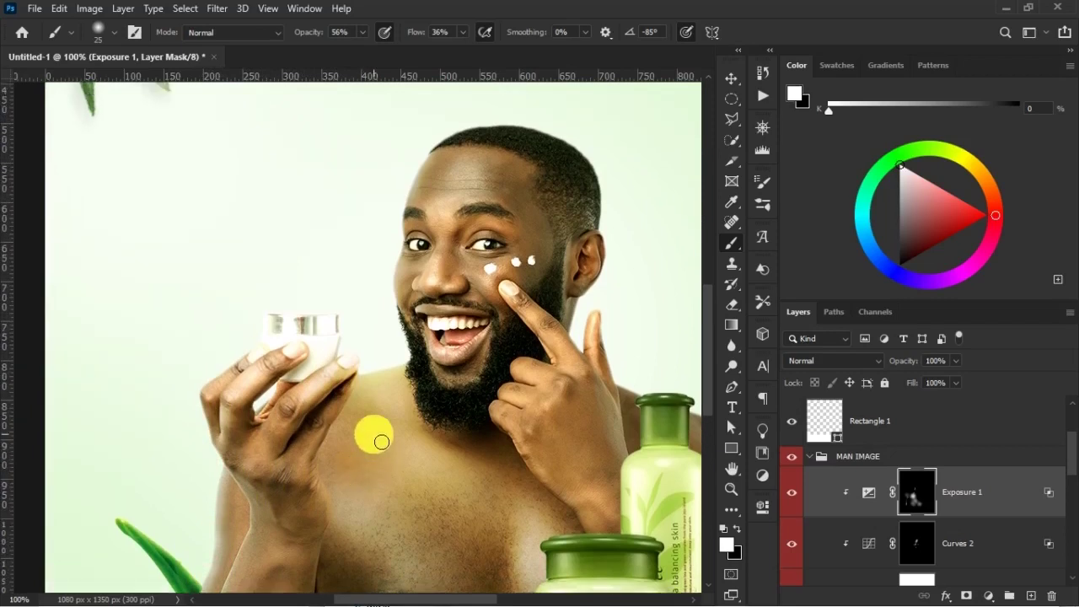
{"action": "scroll", "coordinate": [382, 441], "scroll_direction": "up", "scroll_amount": 1}
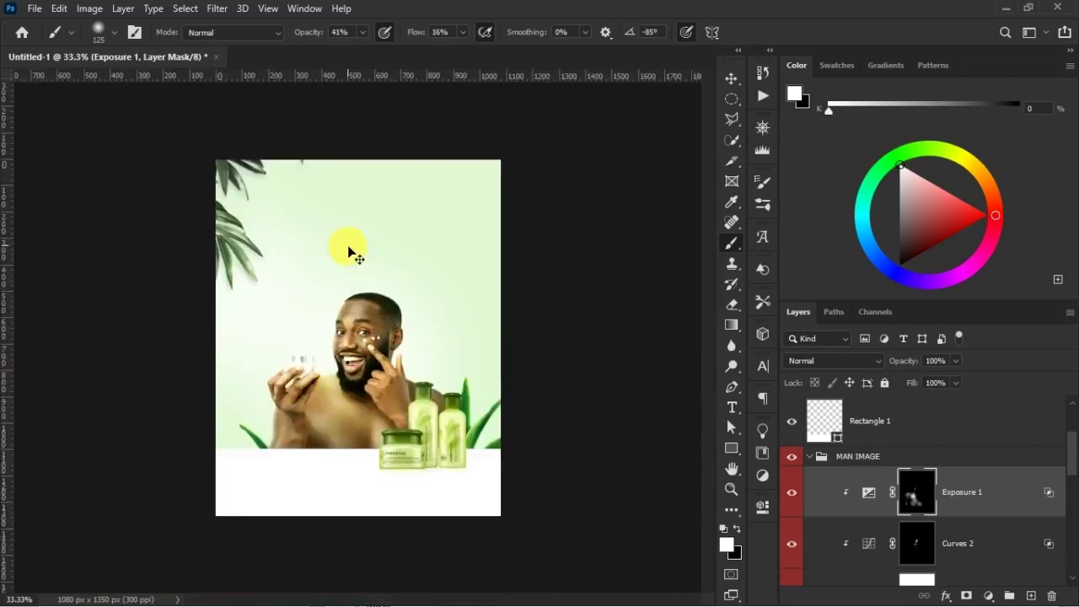
- Compare the man with Exposure 1 hidden and shown, and reduce the layer's fill to 74%
{"action": "key", "text": "ctrl+plus"}
{"action": "key", "text": "ctrl+plus"}
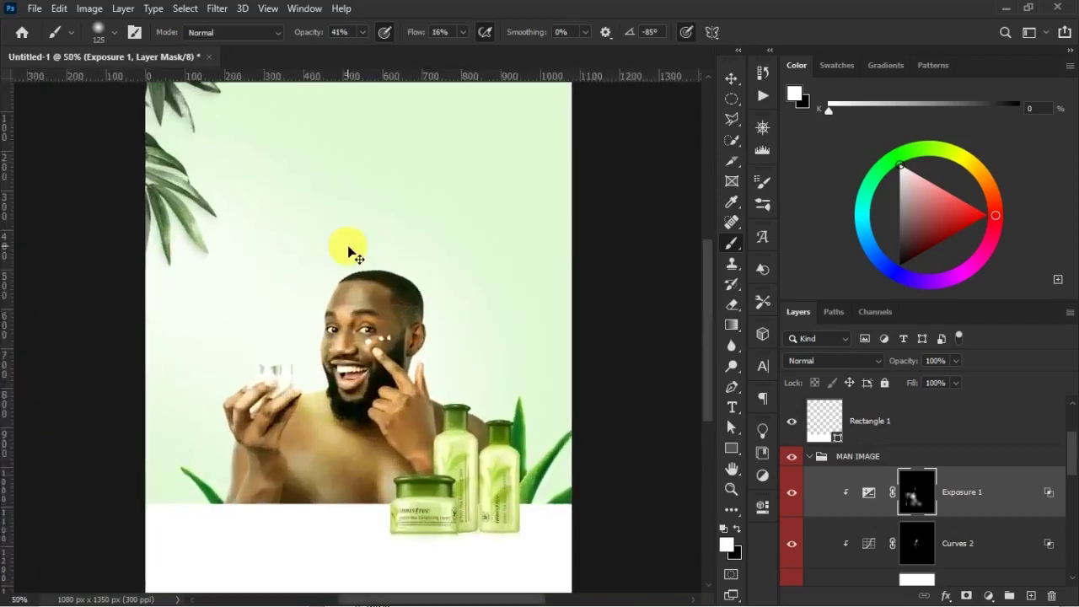
{"action": "left_click", "coordinate": [797, 497]}
{"action": "left_click", "coordinate": [798, 499]}
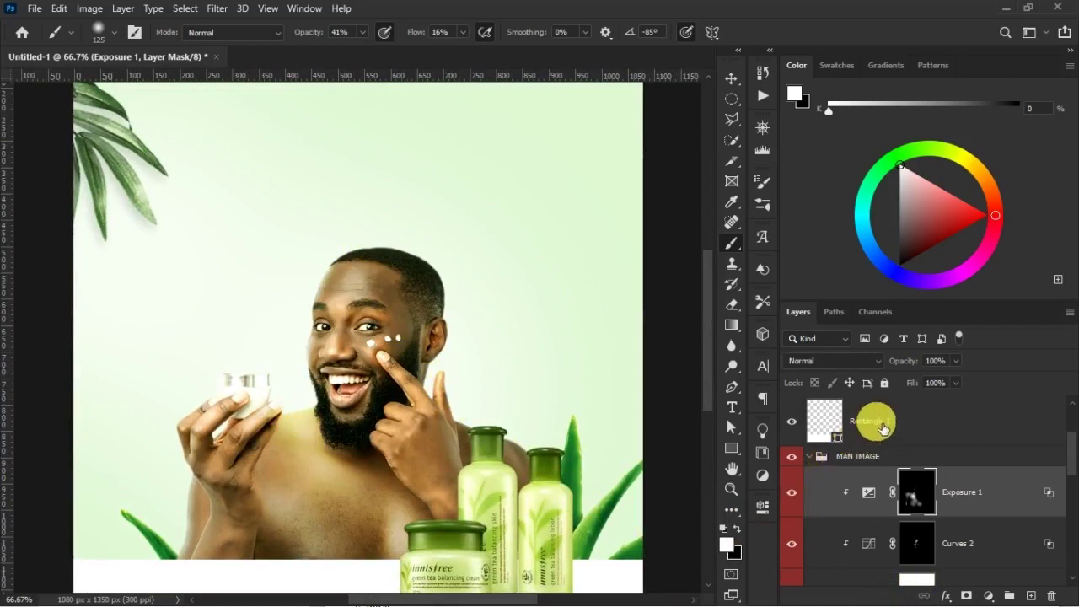
{"action": "left_click_drag", "start_coordinate": [900, 384], "coordinate": [910, 398]}
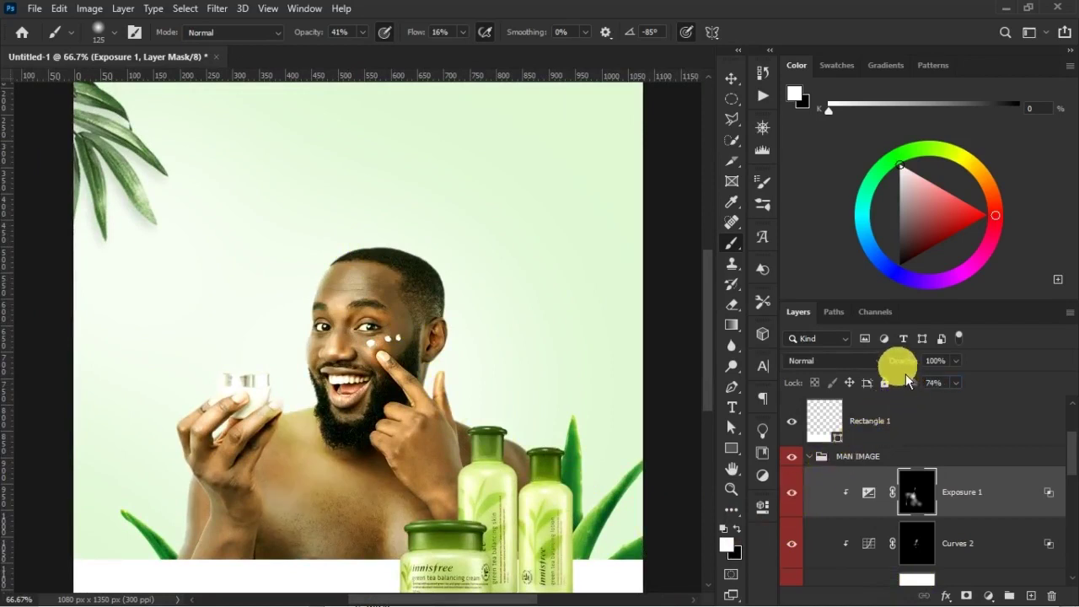
- Set Exposure 1's opacity to 87% and soften the man's chest highlight by painting black in its mask with a size 300 brush
{"action": "left_click", "coordinate": [792, 495]}
{"action": "left_click", "coordinate": [791, 495]}
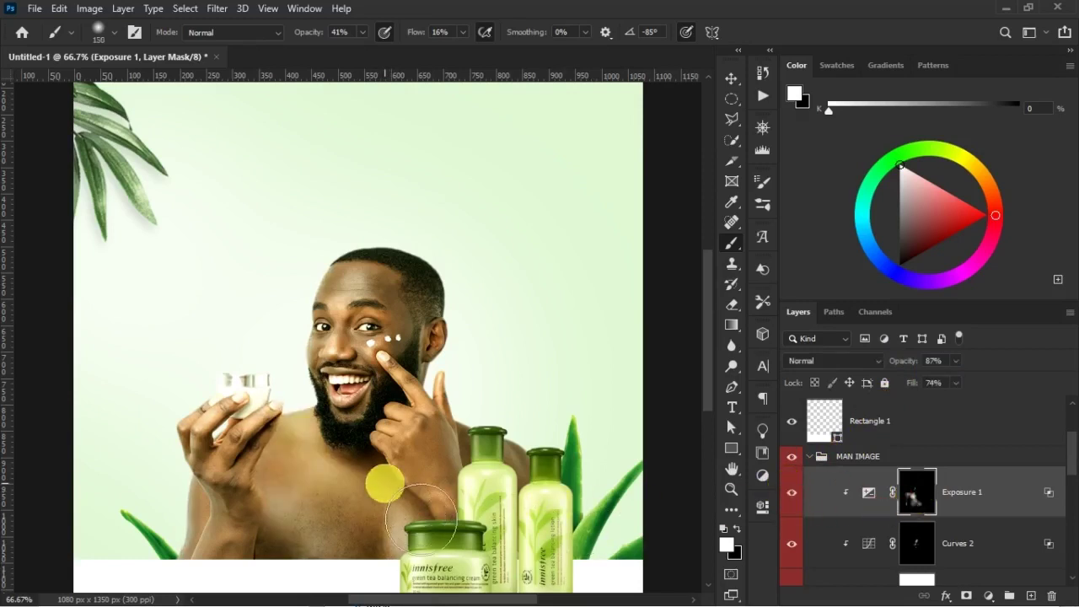
{"action": "key", "text": "bracketright"}
{"action": "key", "text": "x"}
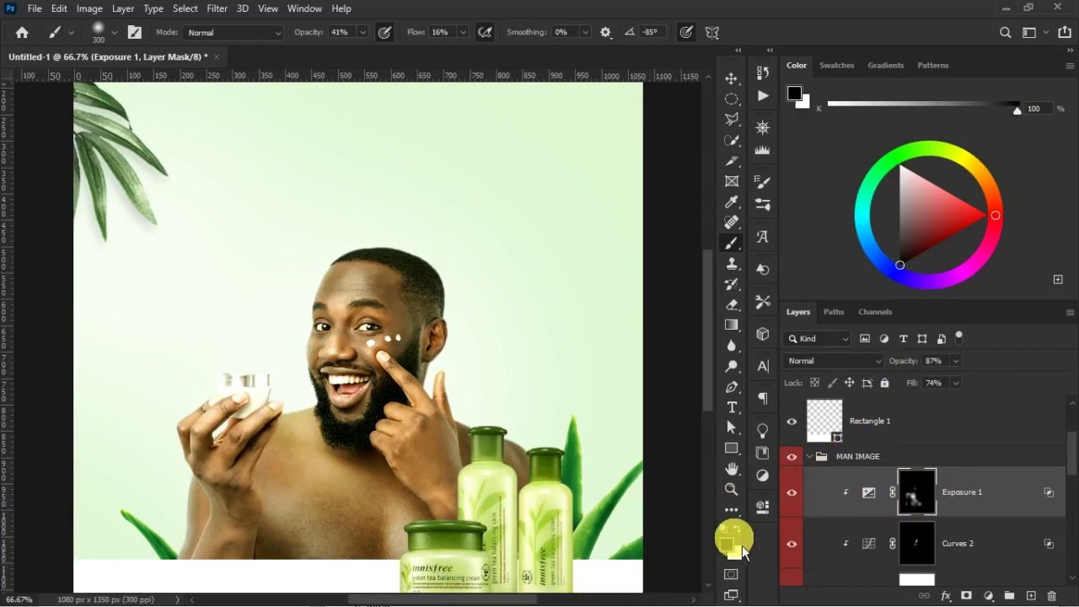
{"action": "left_click", "coordinate": [330, 477]}
{"action": "mouse_move", "coordinate": [330, 477]}
{"action": "left_mouse_down"}
{"action": "mouse_move", "coordinate": [325, 500]}
{"action": "mouse_move", "coordinate": [327, 434]}
{"action": "left_mouse_up"}
{"action": "key", "text": "bracketleft"}
{"action": "key", "text": "bracketleft"}
{"action": "key", "text": "bracketleft"}
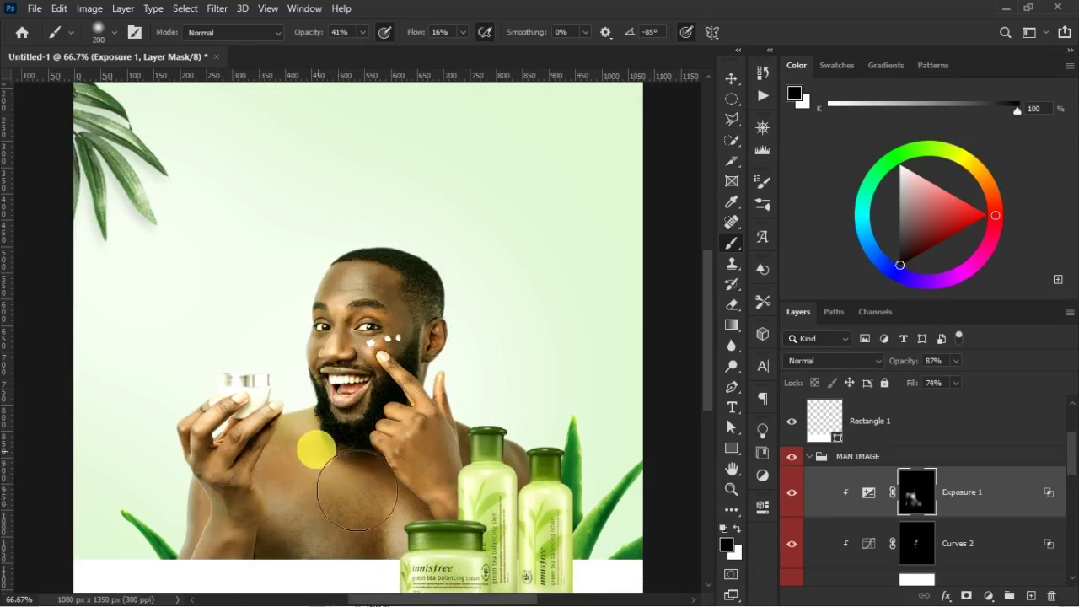
- Paint white over the man's shoulder and chest in the Curves 2 mask at size 175, 72% opacity and 42% flow
{"action": "left_click", "coordinate": [940, 553]}
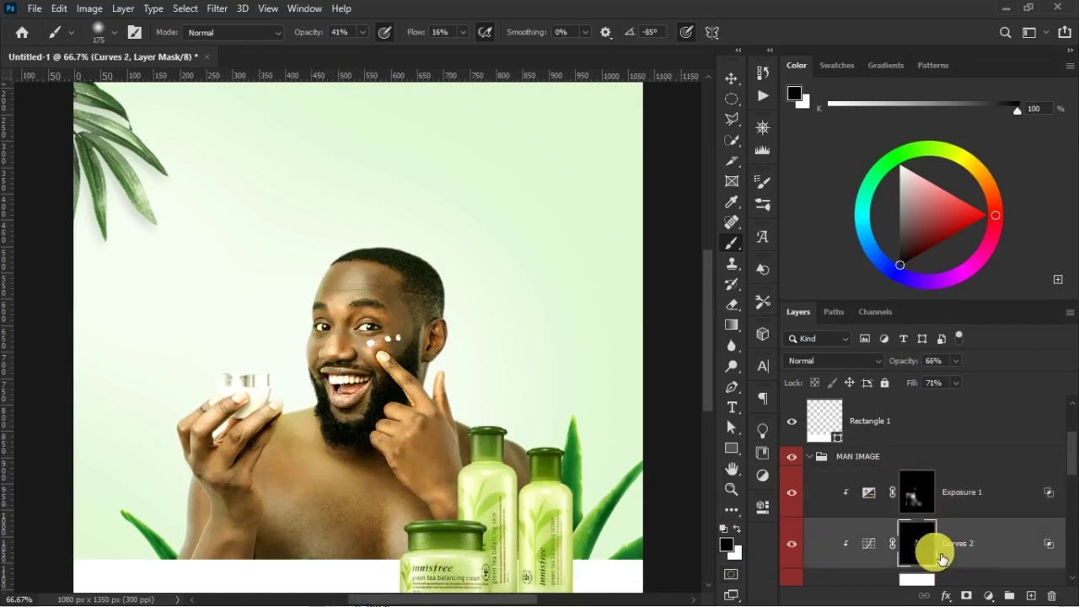
{"action": "left_click", "coordinate": [927, 553], "text": "shift"}
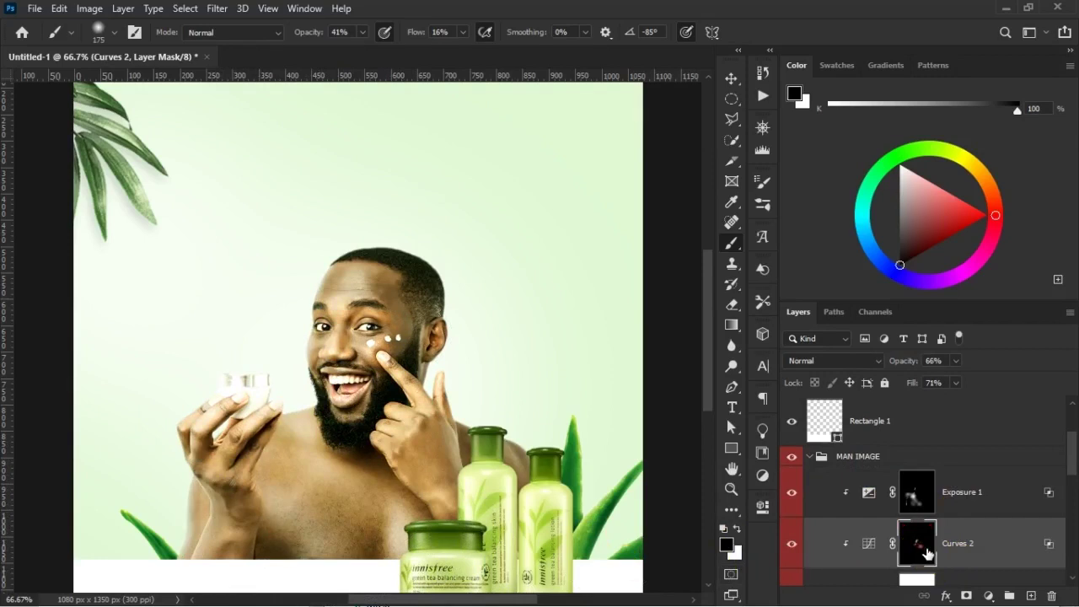
{"action": "left_click", "coordinate": [927, 553], "text": "shift"}
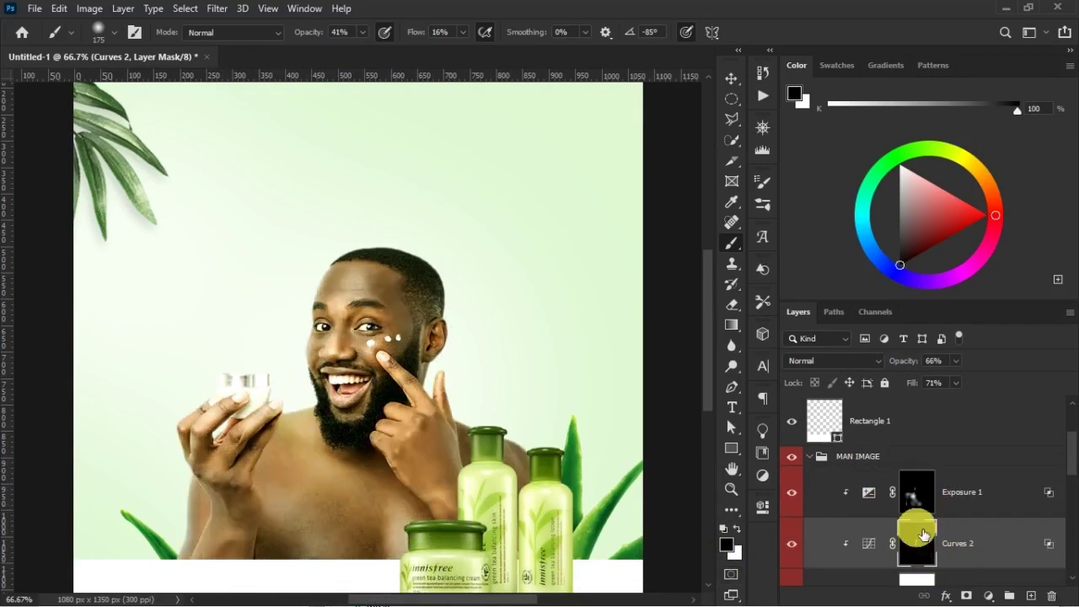
{"action": "left_click", "coordinate": [737, 529]}
{"action": "left_click_drag", "start_coordinate": [291, 413], "coordinate": [328, 452]}
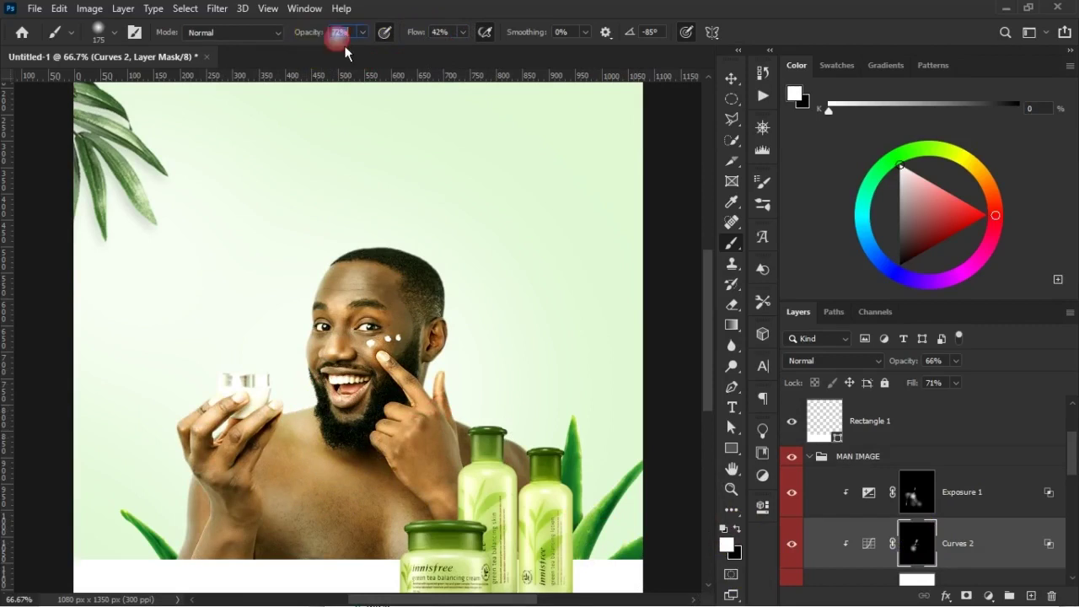
{"action": "mouse_move", "coordinate": [302, 426]}
{"action": "left_mouse_down"}
{"action": "mouse_move", "coordinate": [282, 423]}
{"action": "mouse_move", "coordinate": [385, 539]}
{"action": "left_mouse_up"}
{"action": "key", "text": "x"}
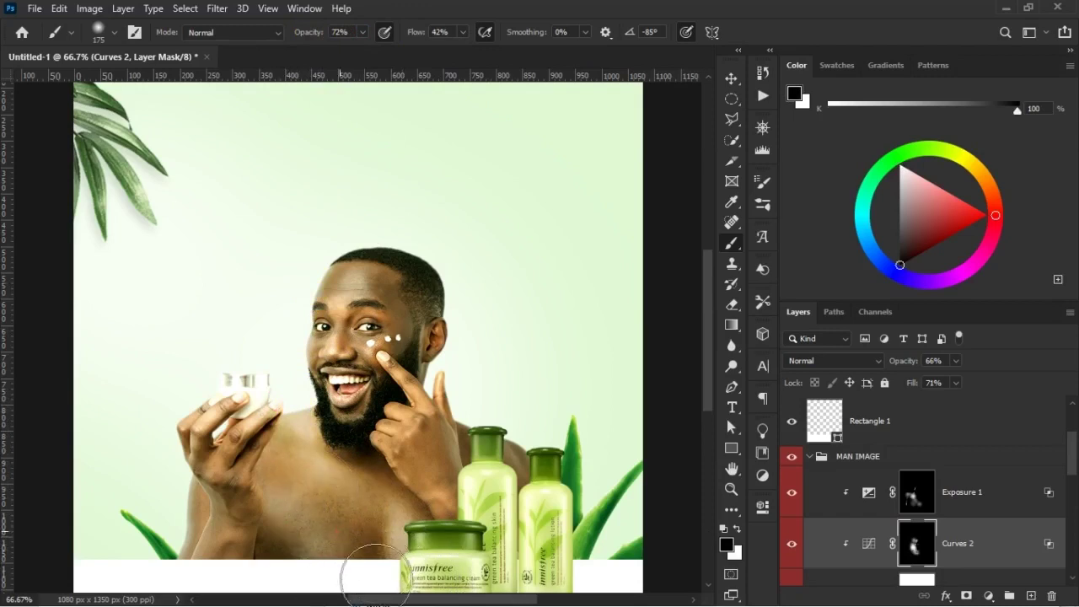
- Compare the man with the Curves 2 and Exposure 1 layers each hidden and shown
{"action": "key", "text": "ctrl+minus"}
{"action": "left_click", "coordinate": [791, 542]}
{"action": "left_click", "coordinate": [790, 543]}
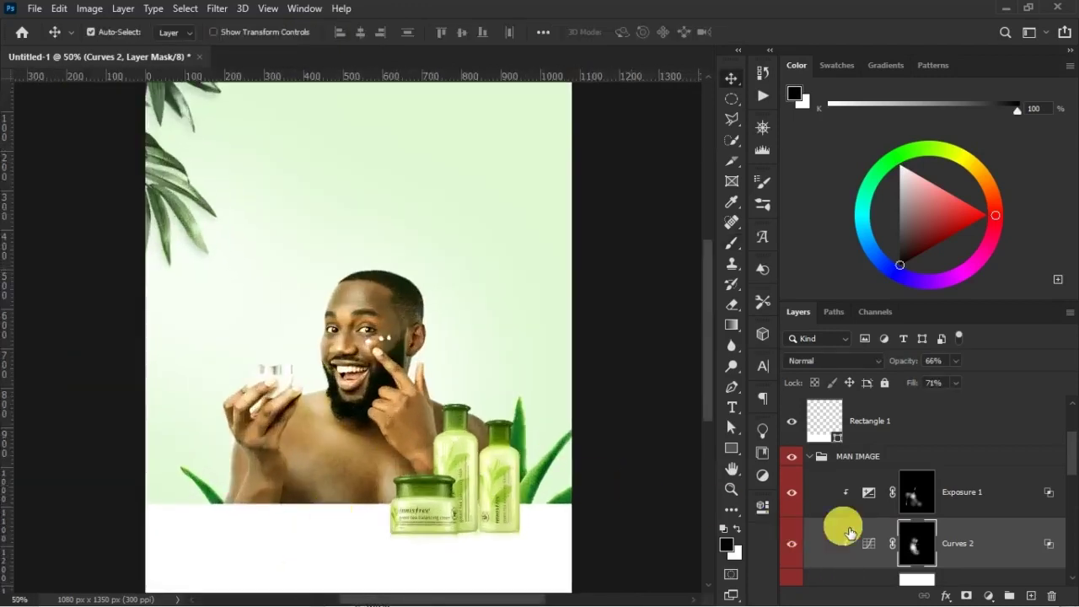
{"action": "key", "text": "]"}
{"action": "key", "text": "]"}
{"action": "key", "text": "]"}
{"action": "left_click", "coordinate": [792, 547]}
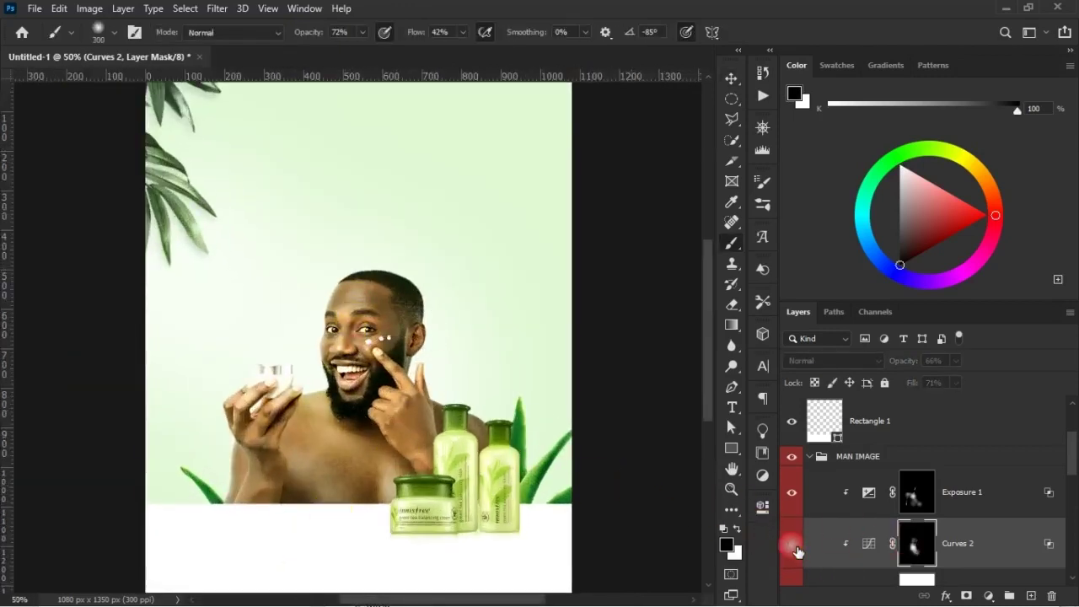
{"action": "left_click", "coordinate": [794, 548]}
{"action": "key", "text": "x"}
{"action": "left_click", "coordinate": [796, 549]}
{"action": "left_click", "coordinate": [796, 548]}
{"action": "left_click", "coordinate": [797, 495]}
{"action": "left_click", "coordinate": [799, 497]}
- Try a white stroke on the chest in the Exposure 1 mask, undo it, and paint black there at size 300 instead
{"action": "left_click", "coordinate": [917, 508]}
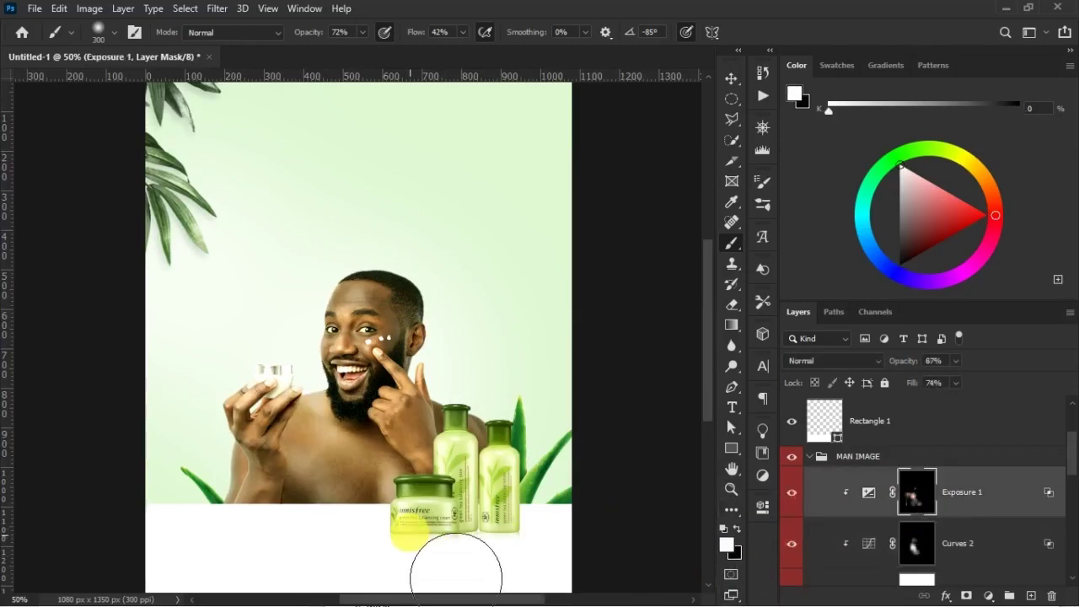
{"action": "left_click_drag", "start_coordinate": [364, 463], "coordinate": [385, 509]}
{"action": "key", "text": "ctrl+z"}
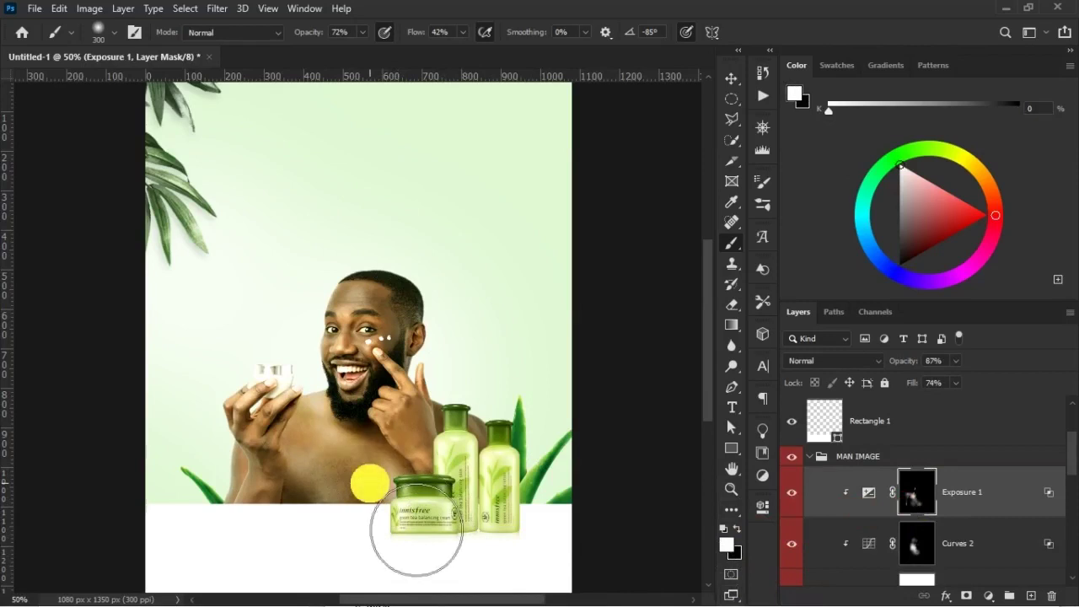
{"action": "key", "text": "x"}
{"action": "left_click_drag", "start_coordinate": [395, 524], "coordinate": [358, 522]}
{"action": "left_click_drag", "start_coordinate": [311, 476], "coordinate": [303, 477]}
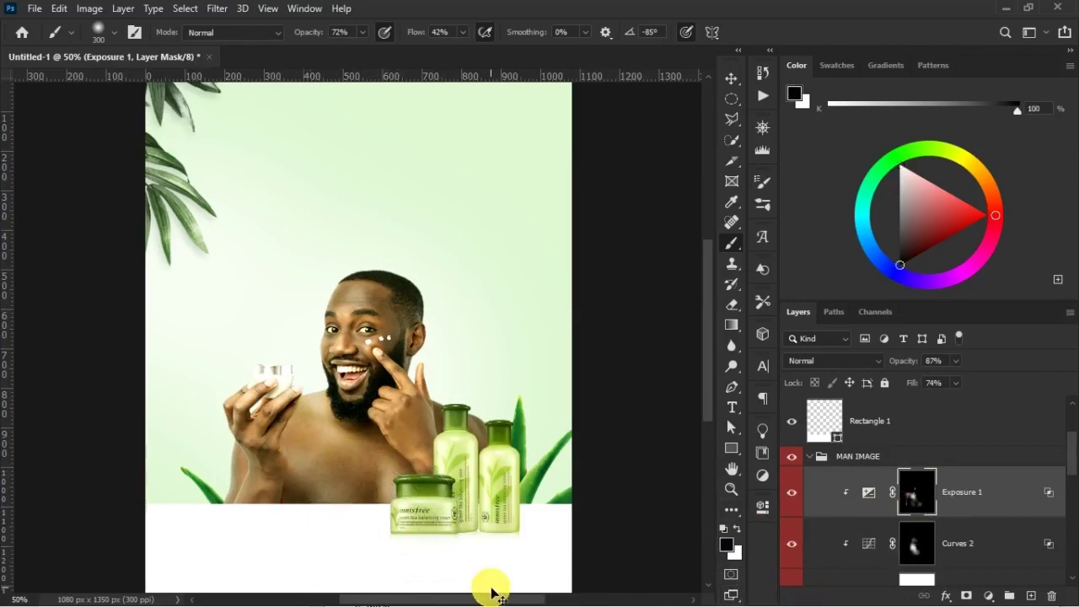
{"action": "key", "text": "v"}
{"action": "key", "text": "ctrl+minus"}
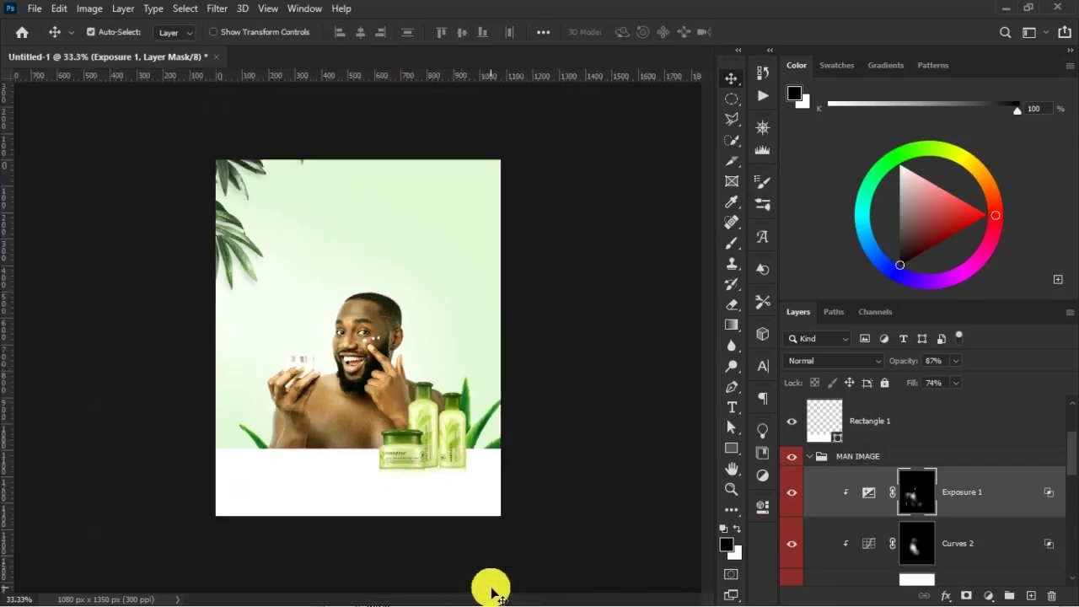
{"action": "key", "text": "ctrl+plus"}
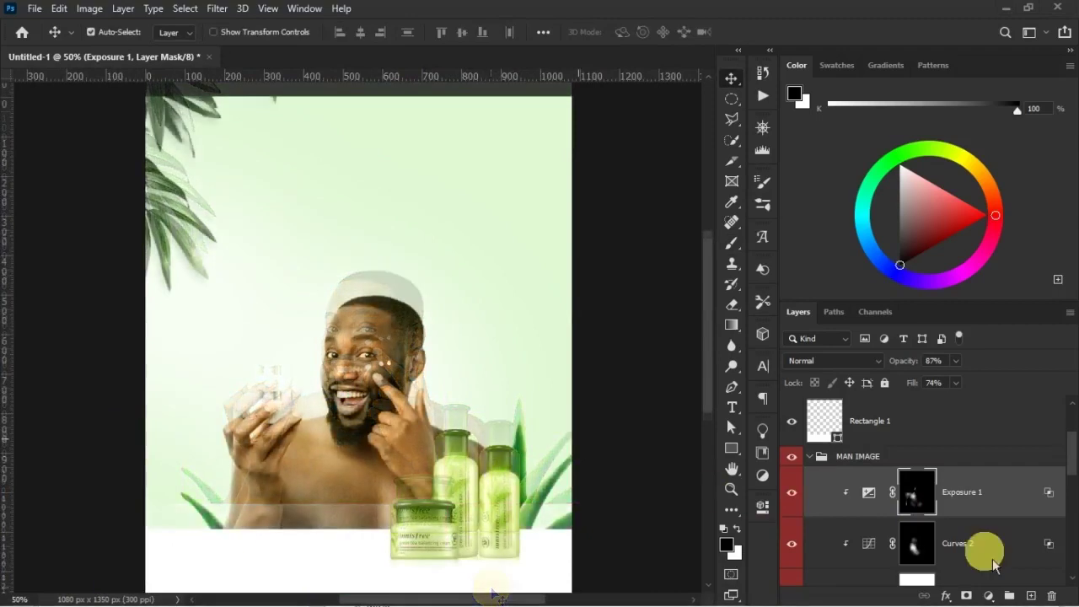
{"action": "key", "text": "b"}
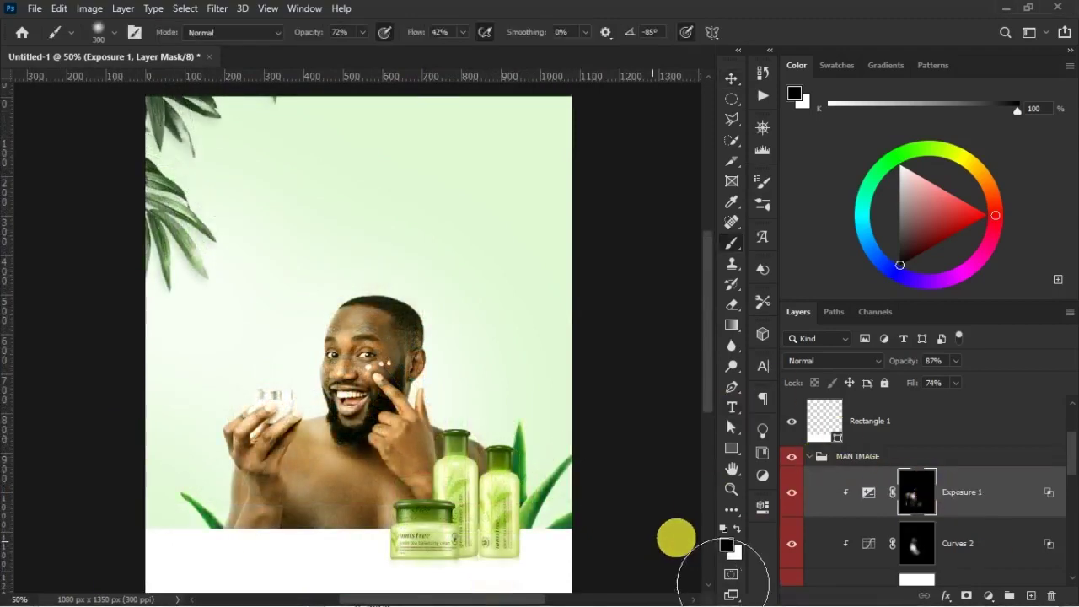
{"action": "key", "text": "bracketright"}
{"action": "key", "text": "bracketright"}
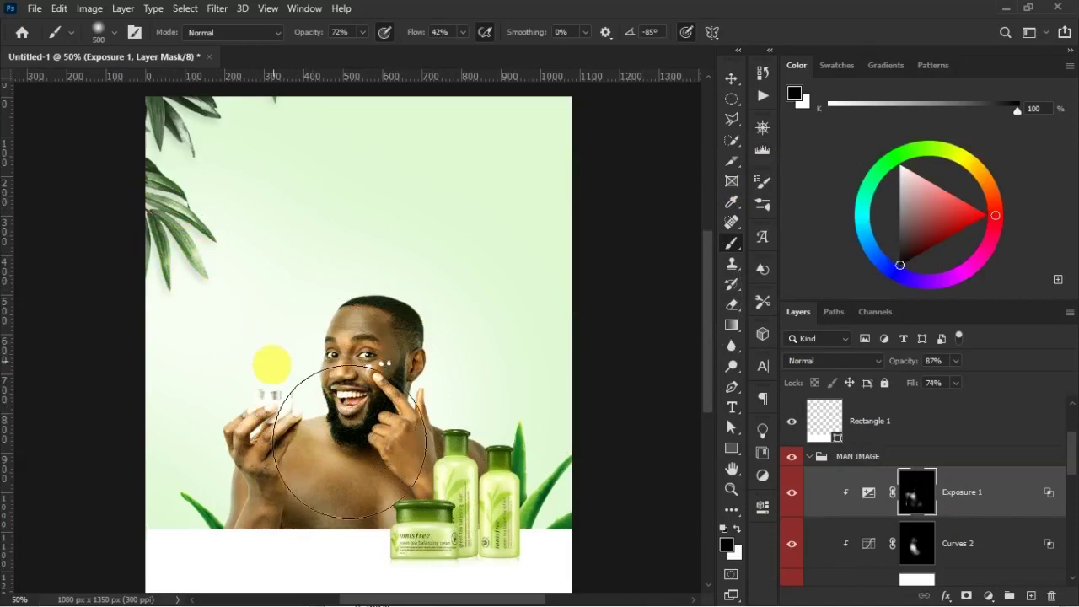
{"action": "key", "text": "v"}
{"action": "left_click", "coordinate": [163, 210]}
{"action": "left_click", "coordinate": [164, 211]}
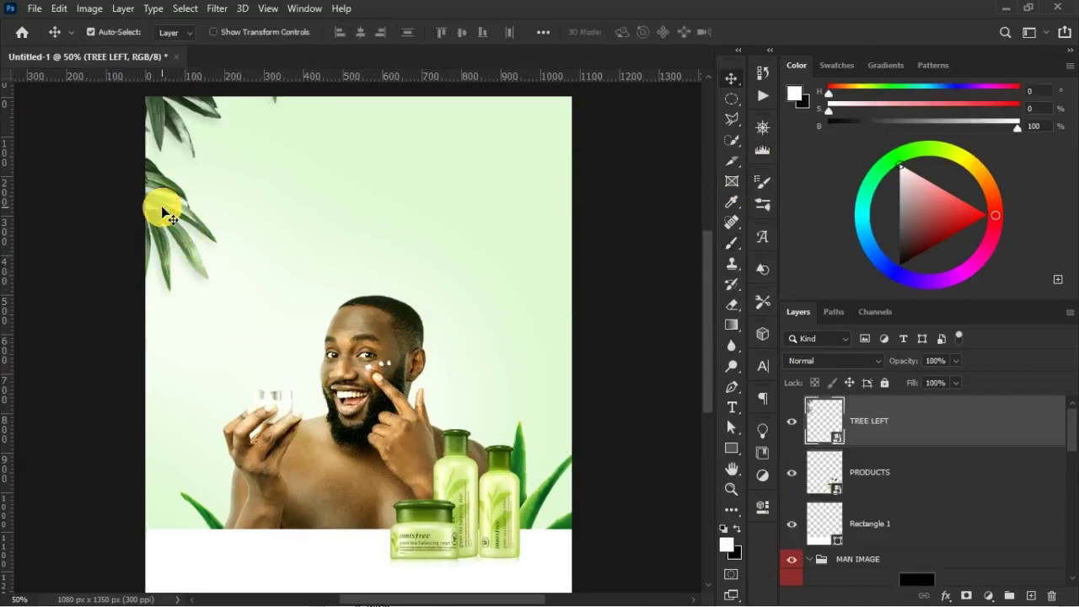
{"action": "key", "text": "b"}
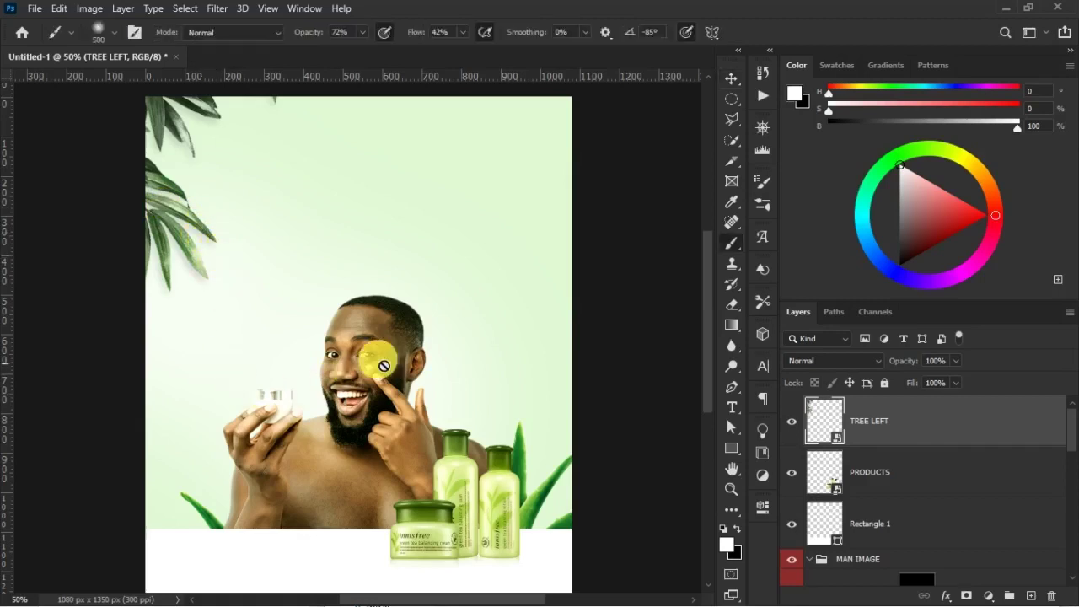
{"action": "key", "text": "v"}
{"action": "left_click", "coordinate": [384, 320]}
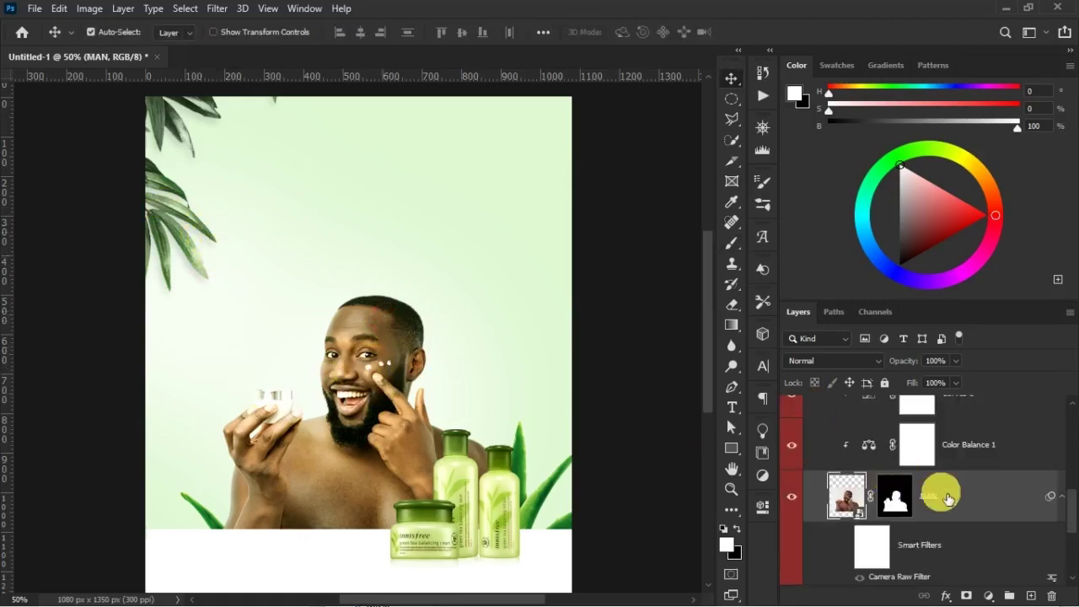
{"action": "scroll", "coordinate": [944, 498], "scroll_direction": "up", "scroll_amount": 3}
{"action": "scroll", "coordinate": [961, 504], "scroll_direction": "up", "scroll_amount": 1}
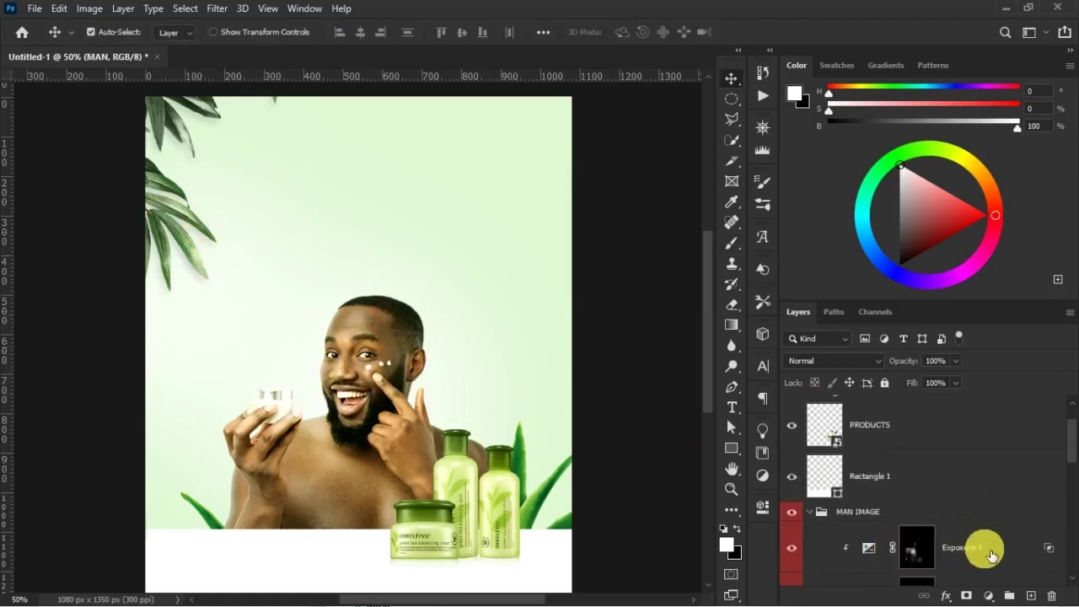
- Add a new layer above Exposure 1 and set the foreground color to yellow ffde00
{"action": "left_click", "coordinate": [969, 549]}
{"action": "left_click", "coordinate": [732, 243]}
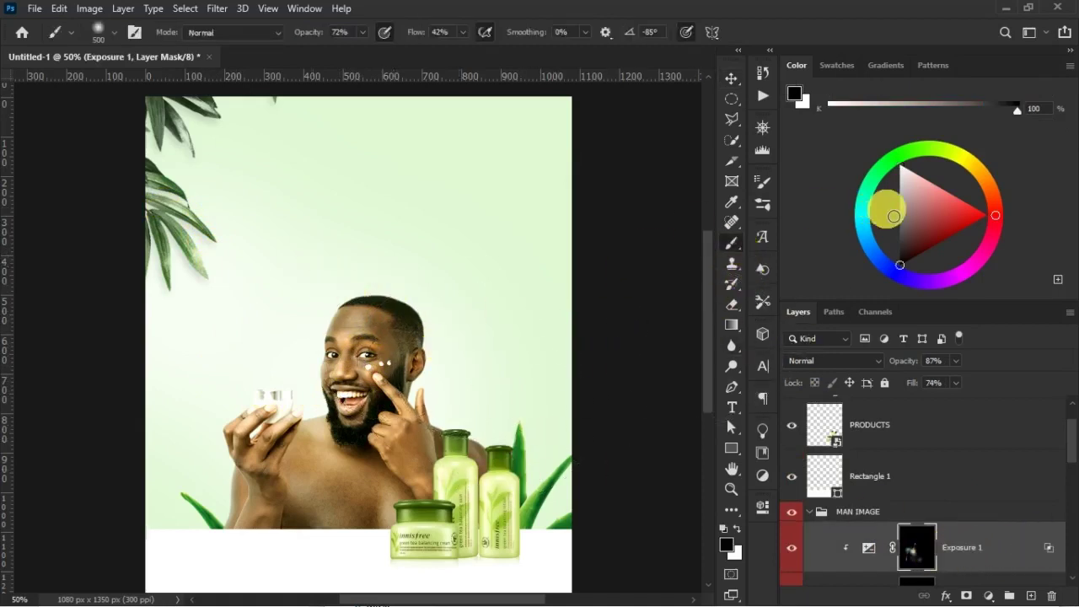
{"action": "left_click", "coordinate": [978, 168]}
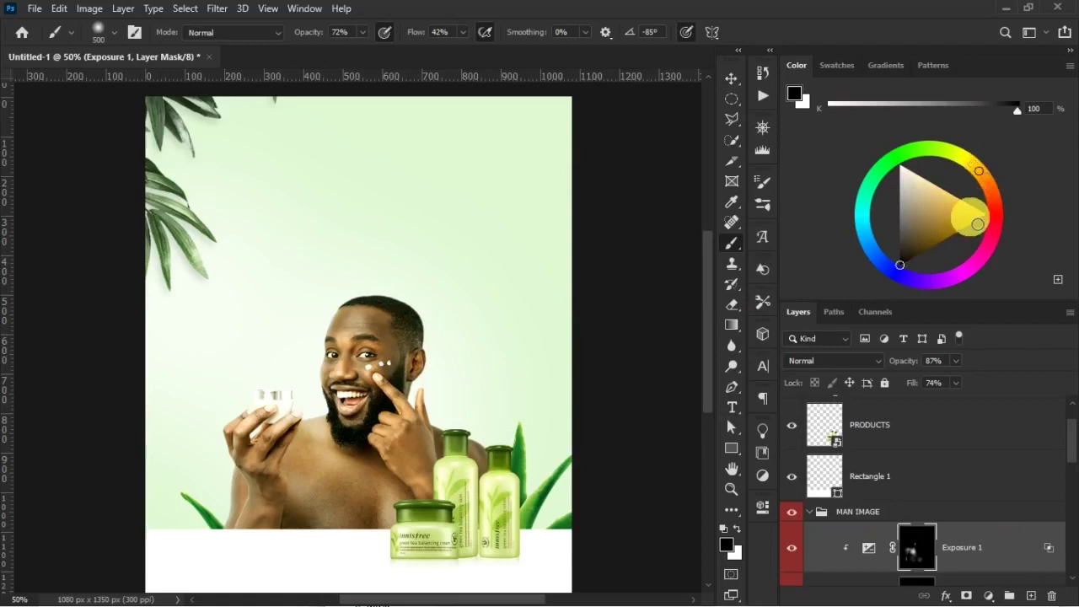
{"action": "left_click_drag", "start_coordinate": [977, 223], "coordinate": [1000, 221]}
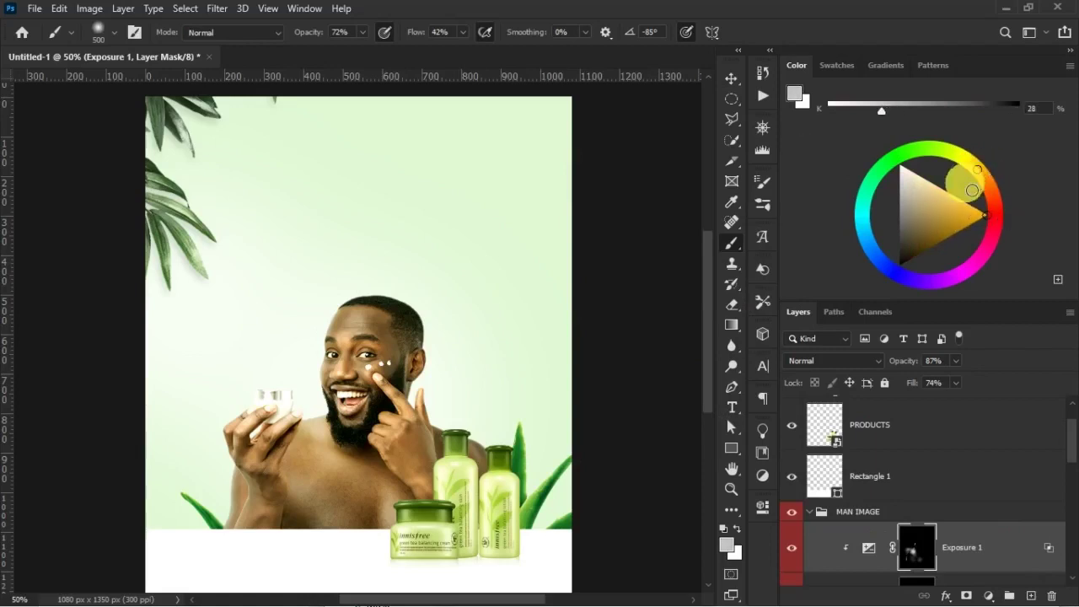
{"action": "left_click", "coordinate": [1032, 596]}
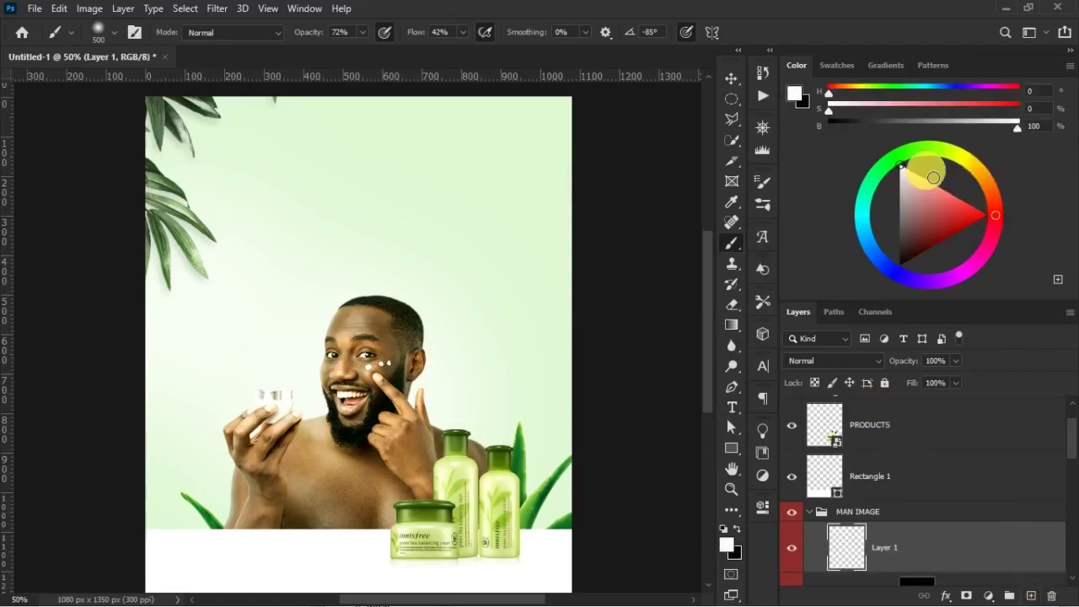
{"action": "mouse_move", "coordinate": [957, 230]}
{"action": "left_mouse_down"}
{"action": "mouse_move", "coordinate": [1010, 210]}
{"action": "mouse_move", "coordinate": [984, 176]}
{"action": "left_mouse_up"}
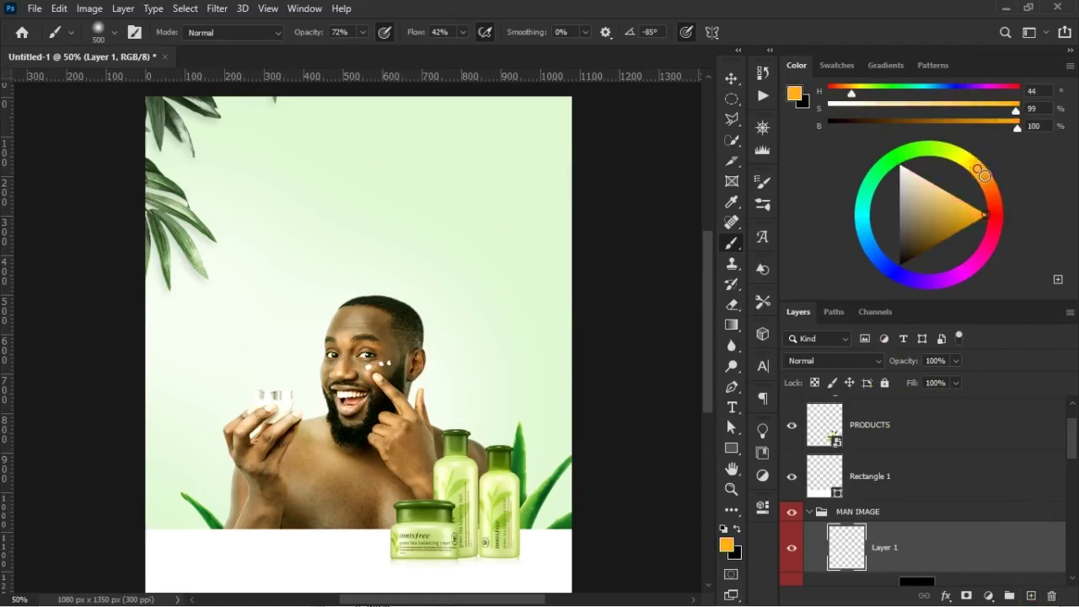
{"action": "left_click", "coordinate": [729, 547]}
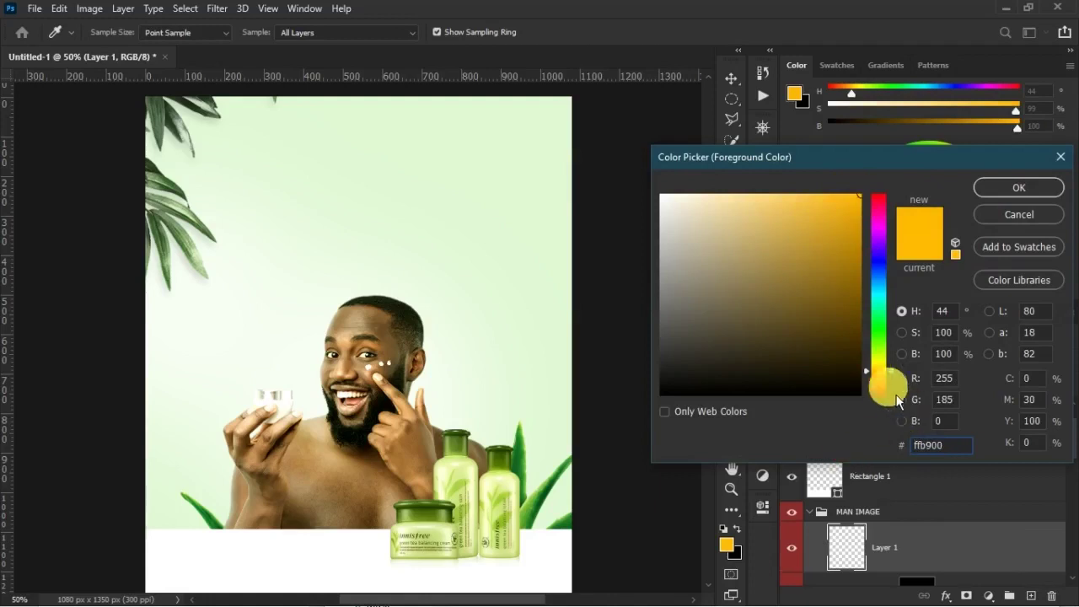
{"action": "left_click_drag", "start_coordinate": [898, 376], "coordinate": [897, 373]}
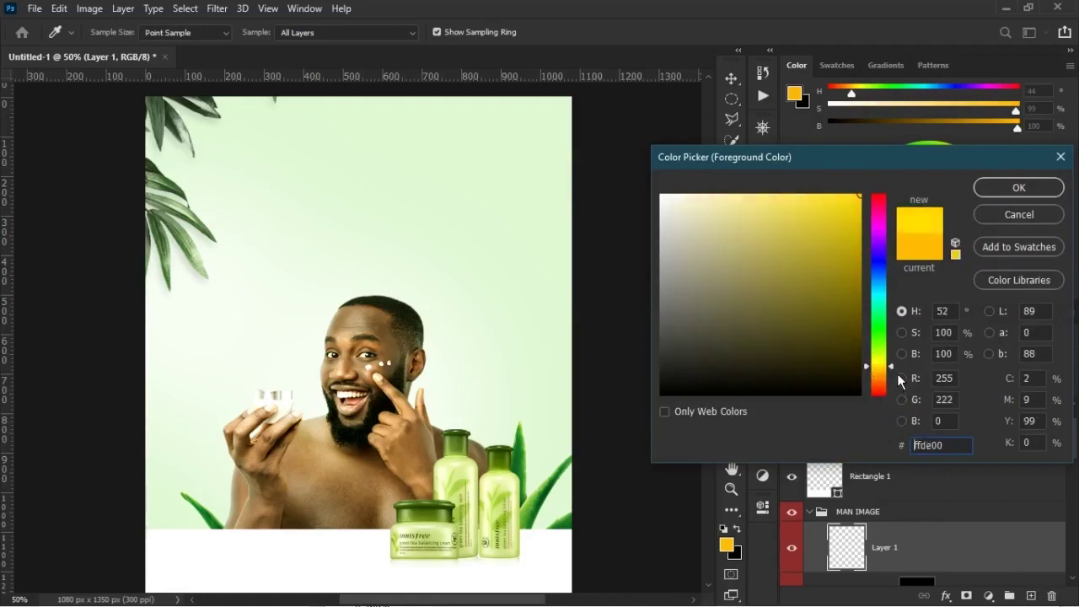
{"action": "left_click", "coordinate": [1018, 188]}
{"action": "key", "text": "b"}
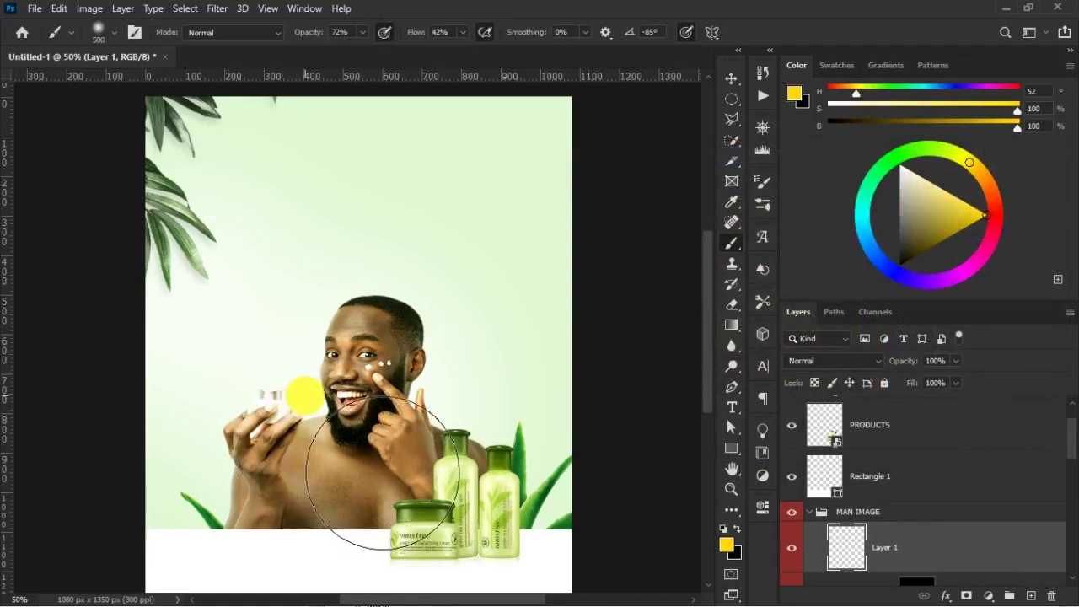
- Dab one soft yellow glow between the man's face and the cream jar with a size 400 brush at 100% opacity and flow
{"action": "key", "text": "bracketleft"}
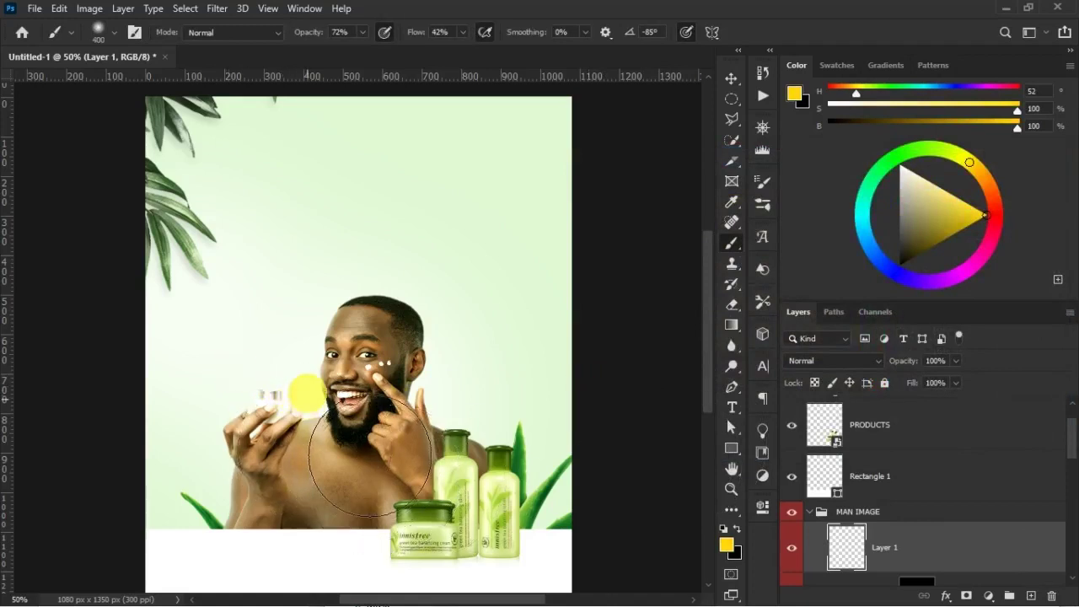
{"action": "left_click_drag", "start_coordinate": [423, 37], "coordinate": [472, 38]}
{"action": "mouse_move", "coordinate": [317, 390]}
{"action": "left_mouse_down"}
{"action": "mouse_move", "coordinate": [291, 395]}
{"action": "mouse_move", "coordinate": [304, 401]}
{"action": "left_mouse_up"}
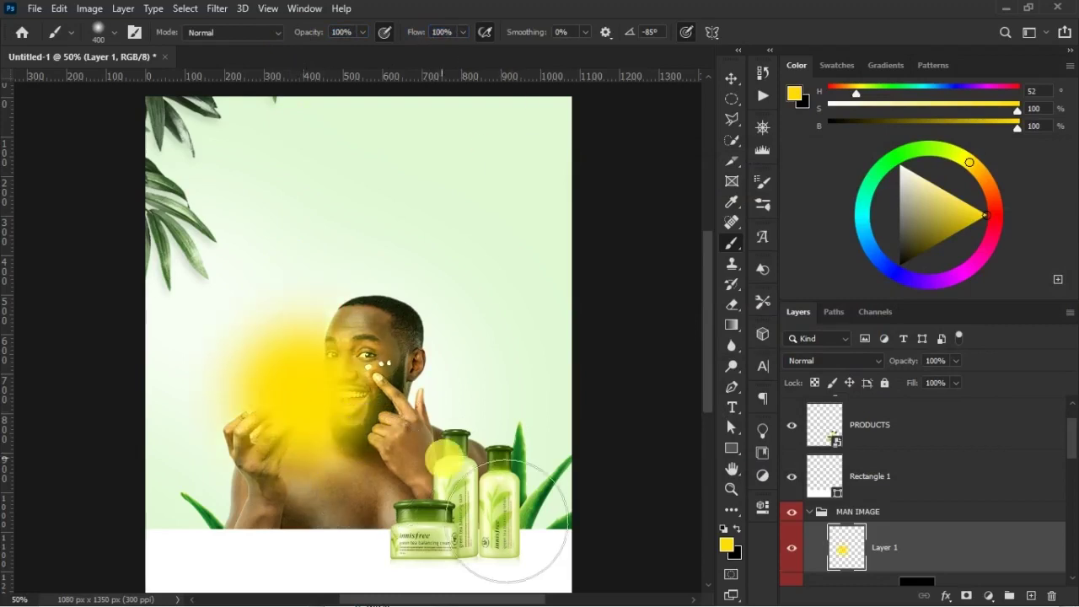
{"action": "key", "text": "ctrl+z"}
{"action": "left_click", "coordinate": [308, 404]}
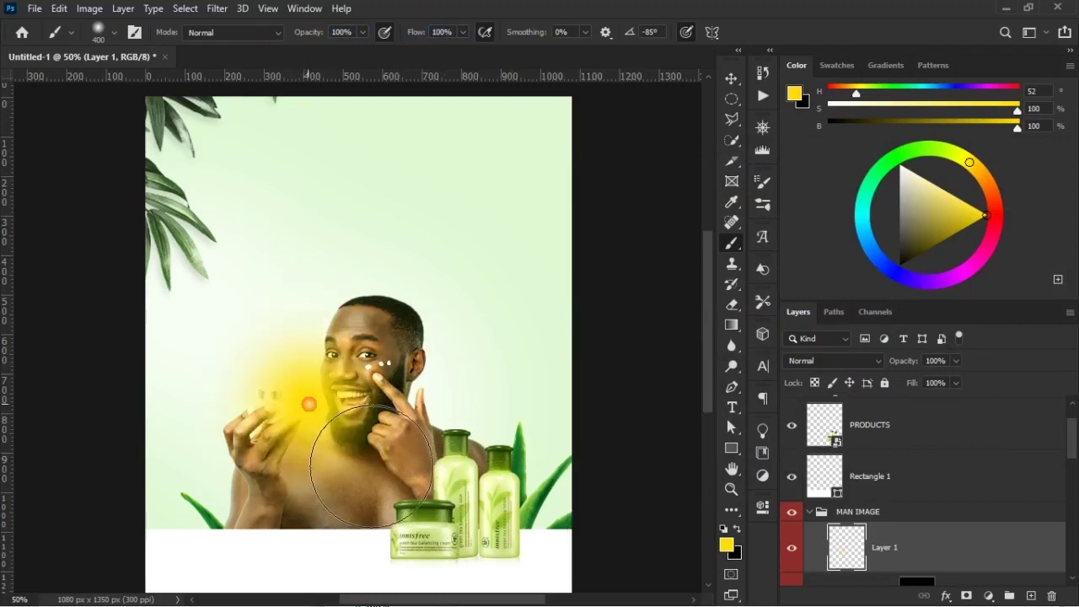
- Set the yellow glow layer to Screen blend mode with 67% opacity and 73% fill
{"action": "left_click", "coordinate": [868, 362]}
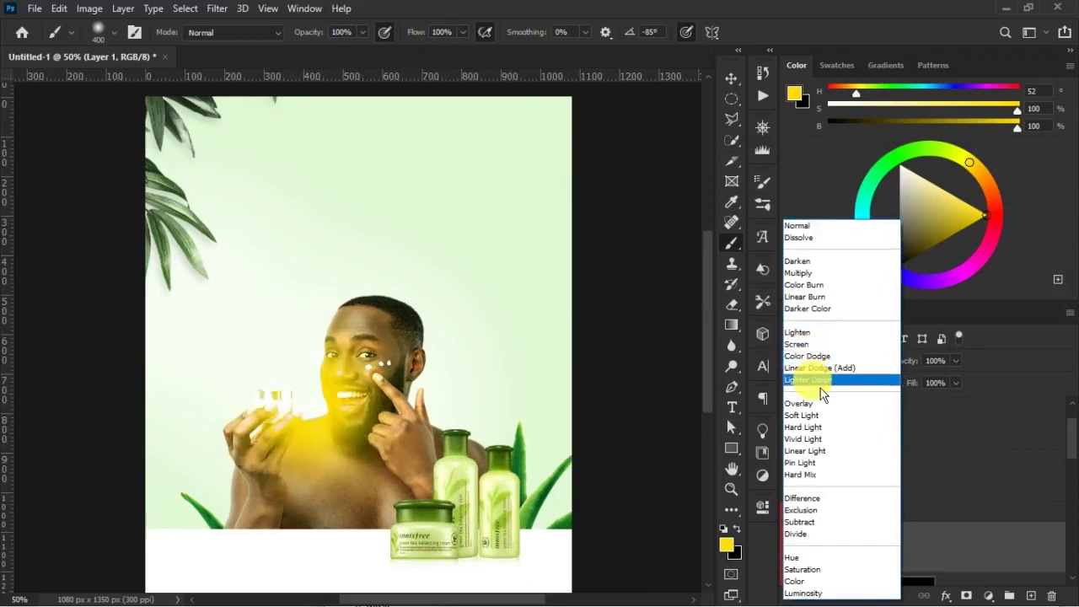
{"action": "left_click", "coordinate": [818, 345]}
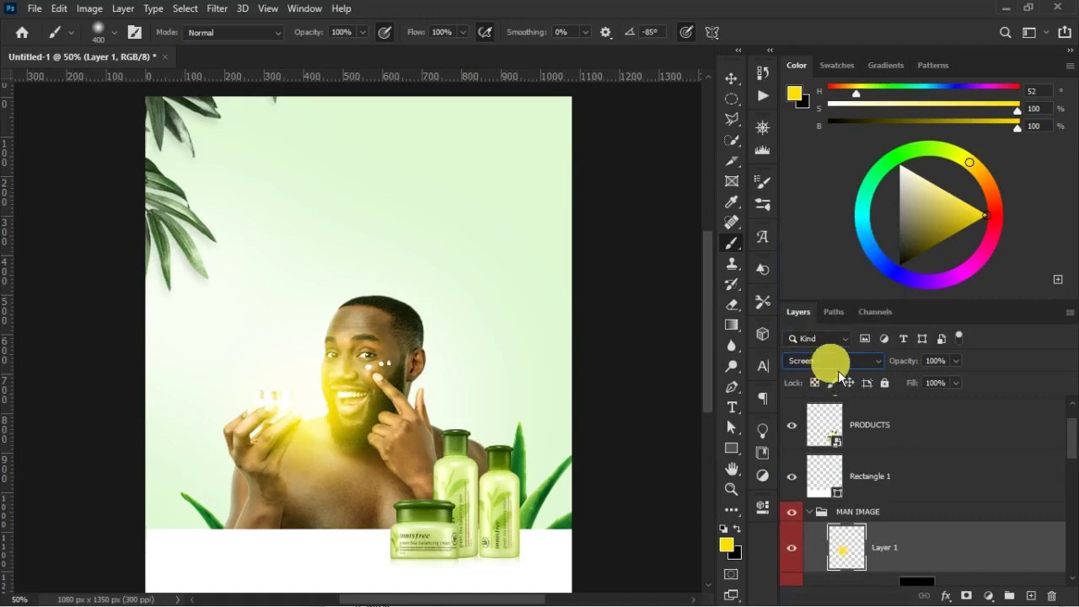
{"action": "left_click_drag", "start_coordinate": [901, 384], "coordinate": [900, 366]}
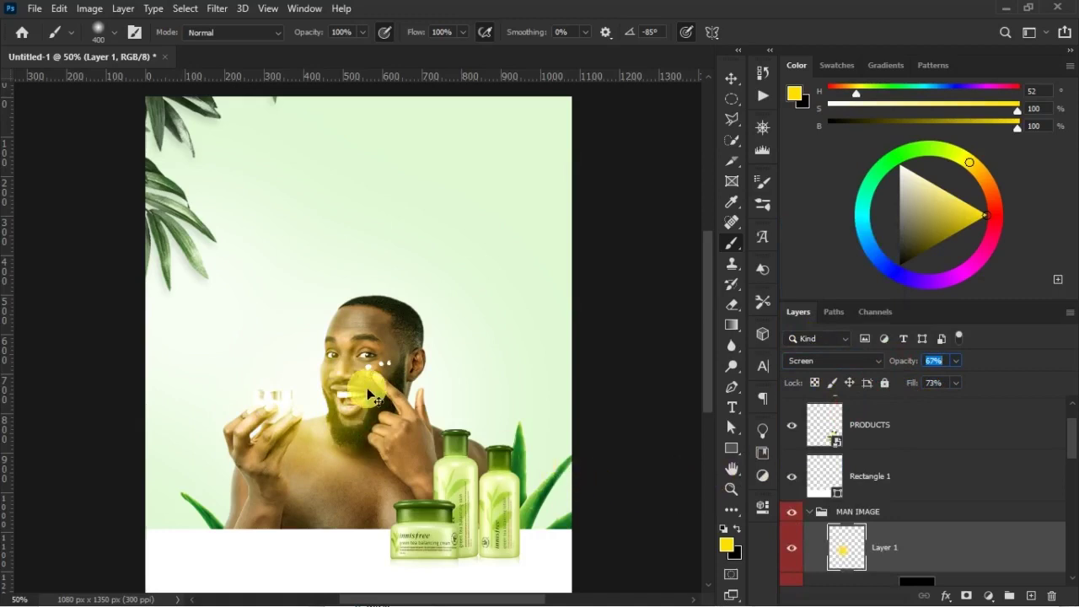
- Scale the yellow glow layer down proportionally about its center to about 77%
{"action": "key", "text": "ctrl+t"}
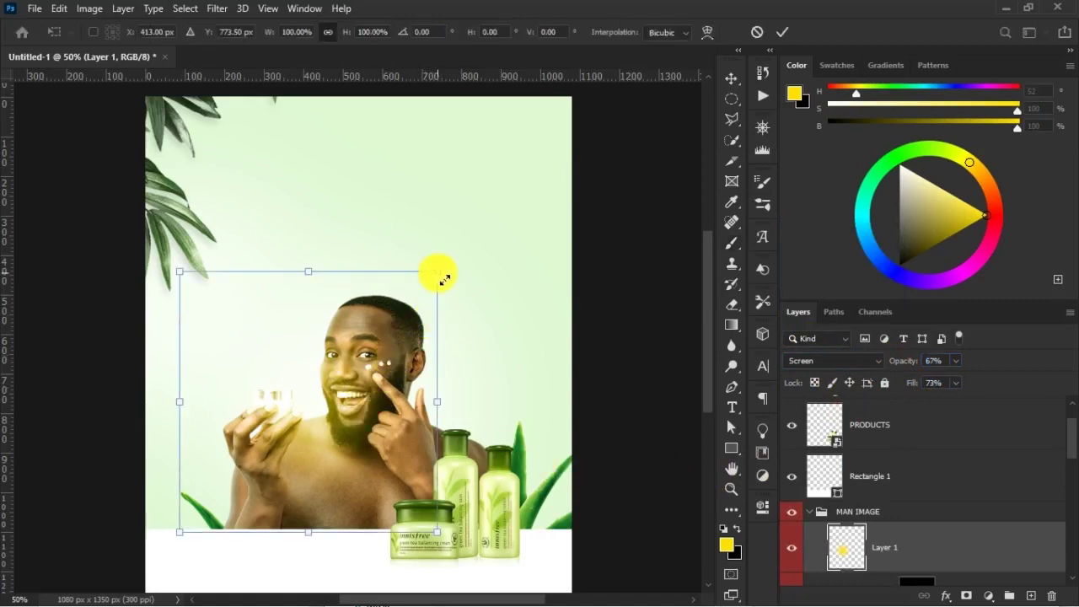
{"action": "left_click_drag", "start_coordinate": [441, 276], "coordinate": [397, 288]}
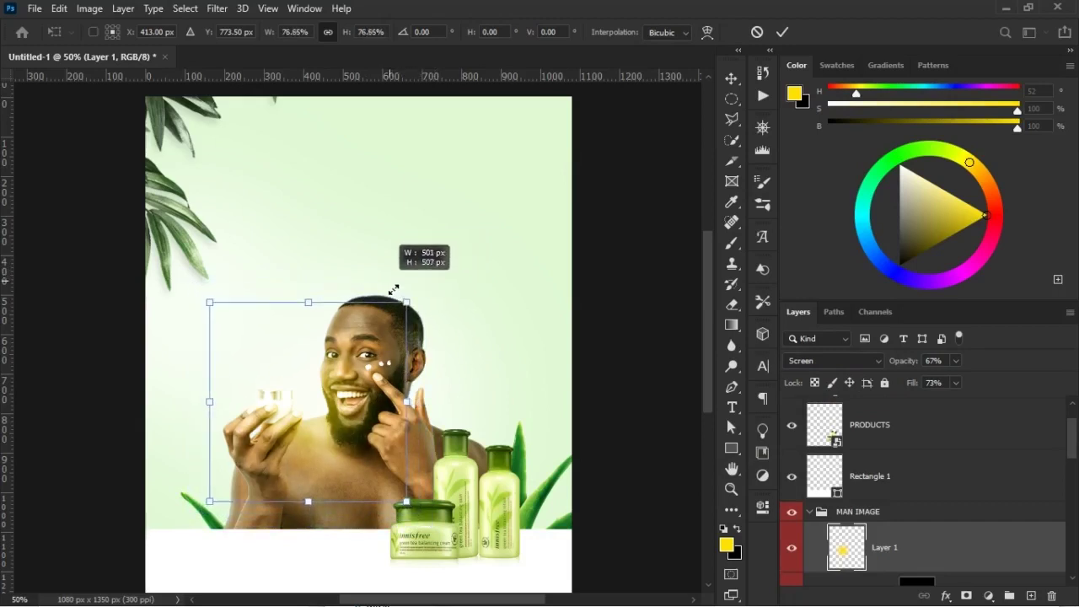
{"action": "key", "text": "Return"}
- Dab extra yellow glow around the man's lower arm with the size 400 brush and undo the surplus dab
{"action": "key", "text": "b"}
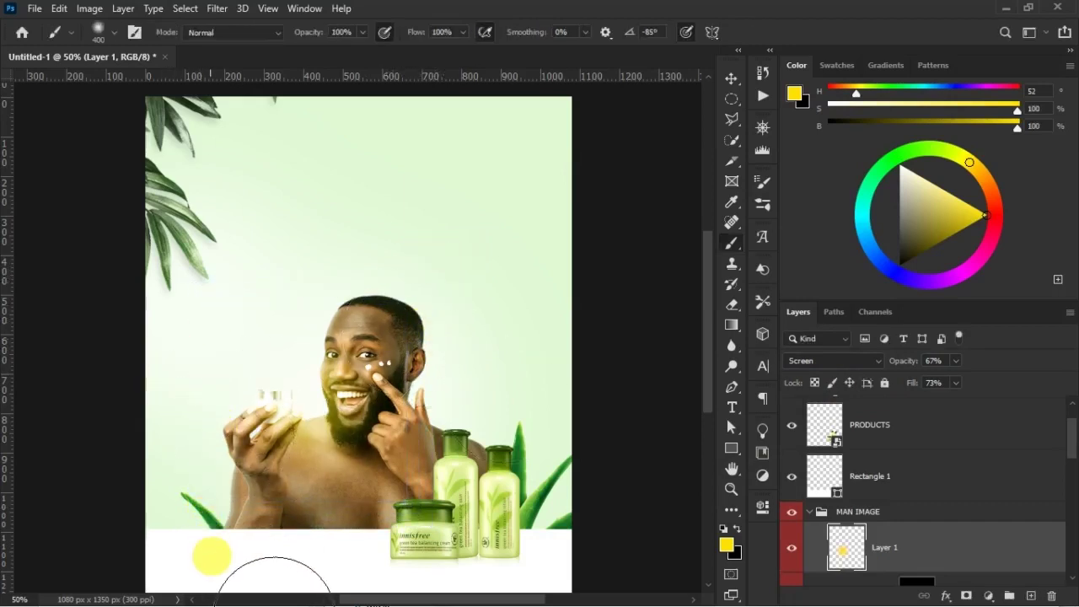
{"action": "left_click", "coordinate": [209, 527]}
{"action": "key", "text": "ctrl+z"}
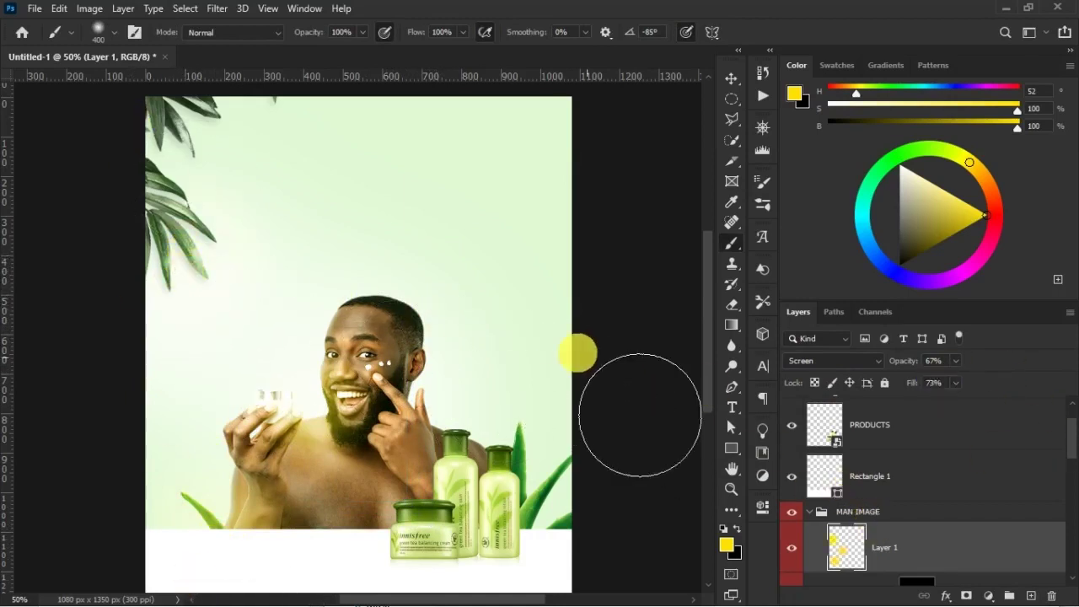
{"action": "left_click", "coordinate": [801, 555]}
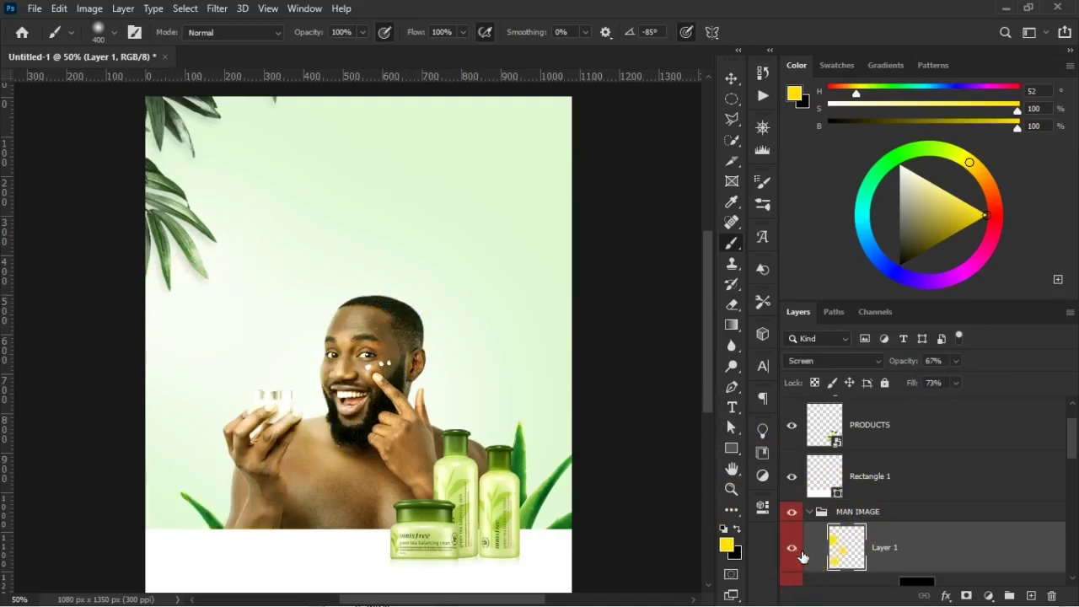
{"action": "key", "text": "ctrl+comma"}
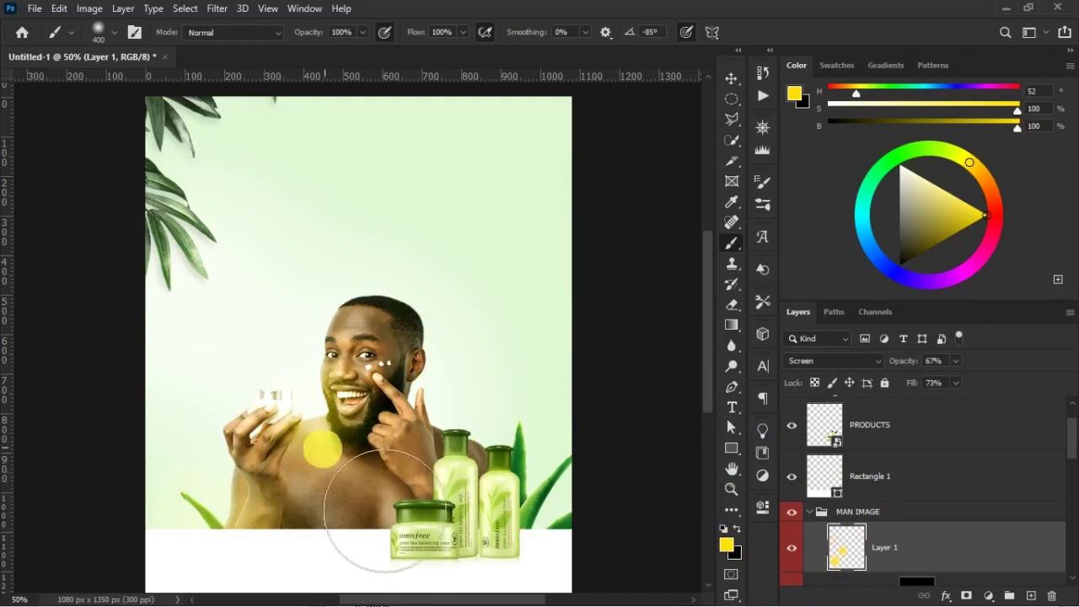
{"action": "key", "text": "v"}
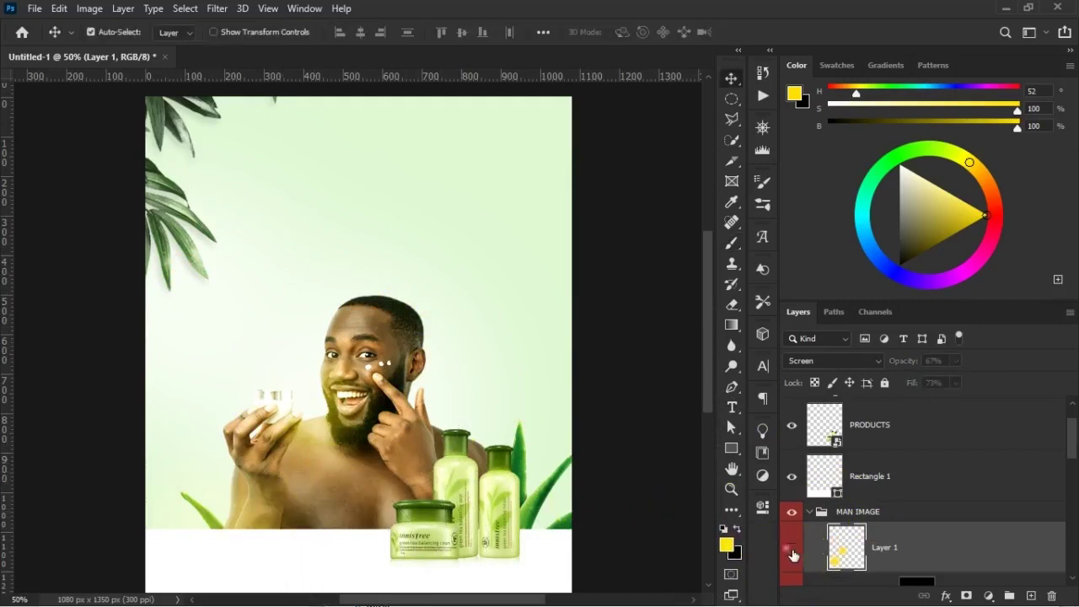
- Add a mask to the yellow glow layer and paint black over the lower arm and chest at size 300, 32% opacity, 31% flow
{"action": "left_click", "coordinate": [792, 554]}
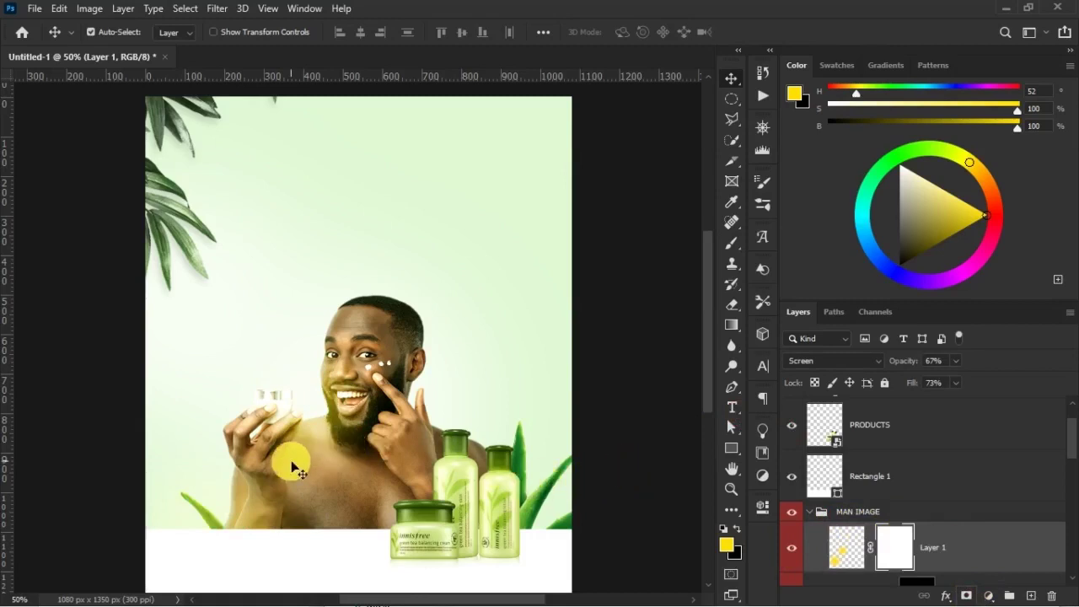
{"action": "key", "text": "b"}
{"action": "key", "text": "bracketleft"}
{"action": "key", "text": "bracketleft"}
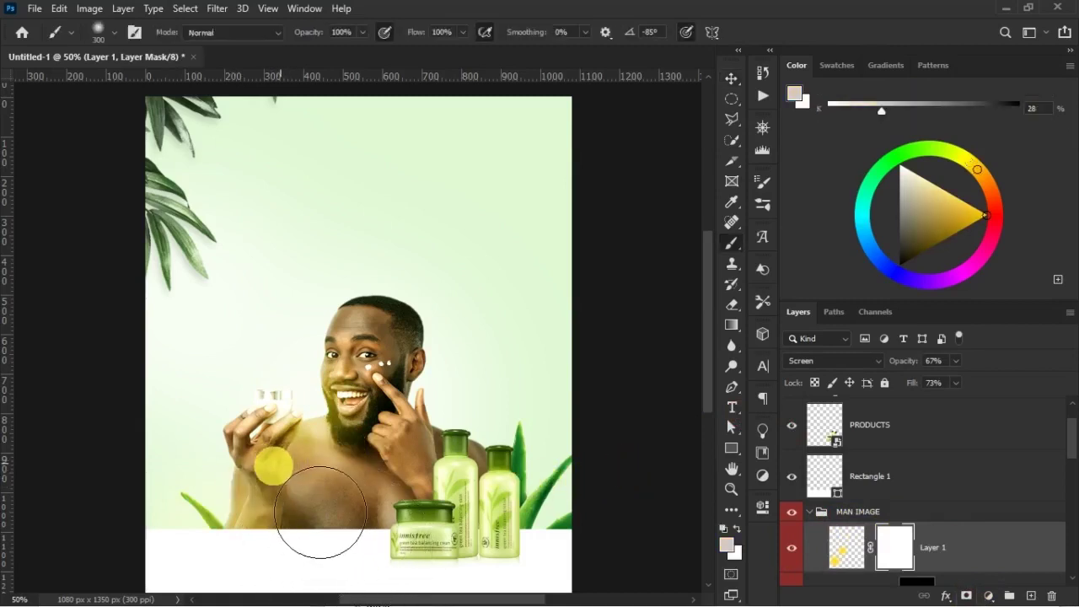
{"action": "left_click", "coordinate": [725, 529]}
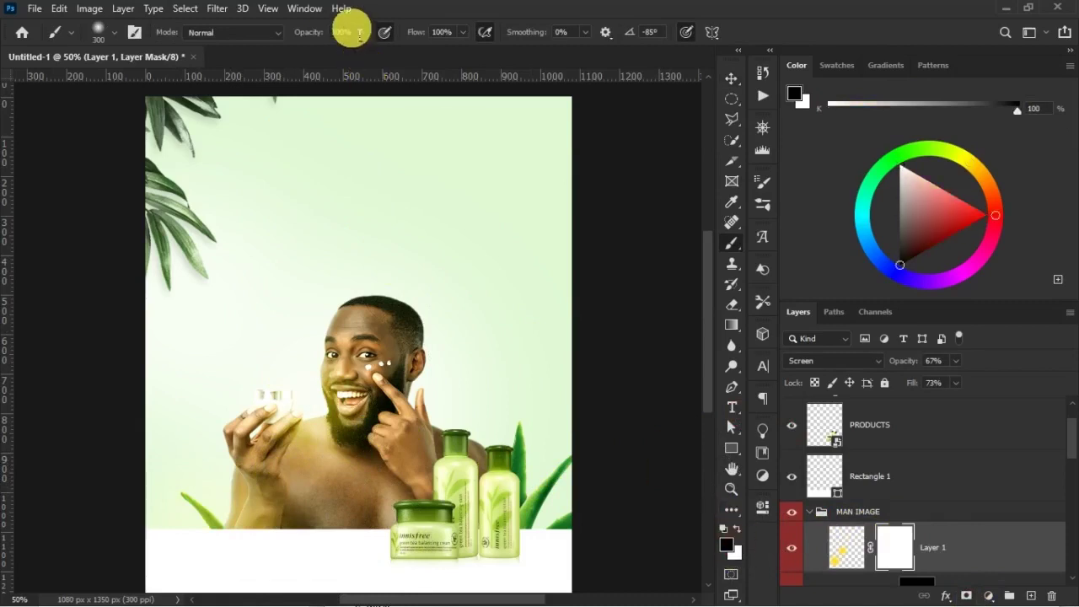
{"action": "left_click_drag", "start_coordinate": [268, 36], "coordinate": [264, 35]}
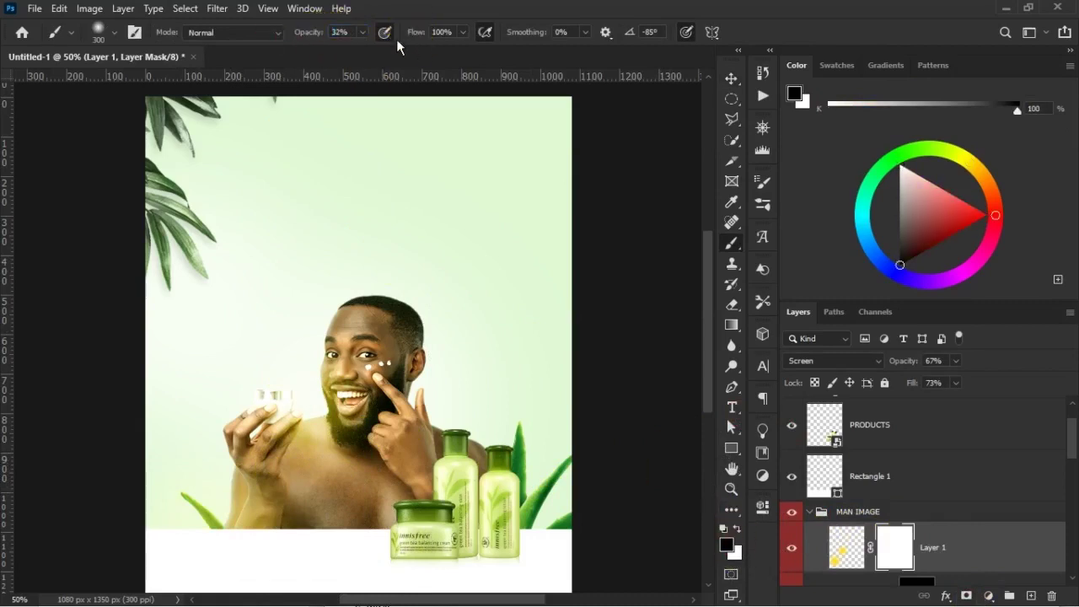
{"action": "left_click_drag", "start_coordinate": [249, 460], "coordinate": [251, 473]}
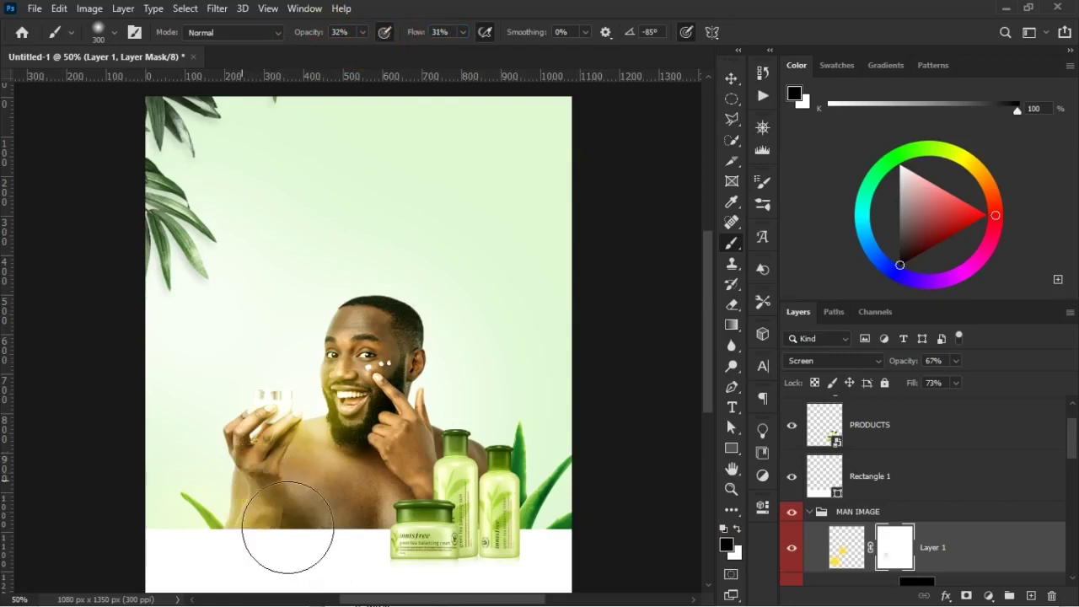
{"action": "left_click", "coordinate": [270, 488]}
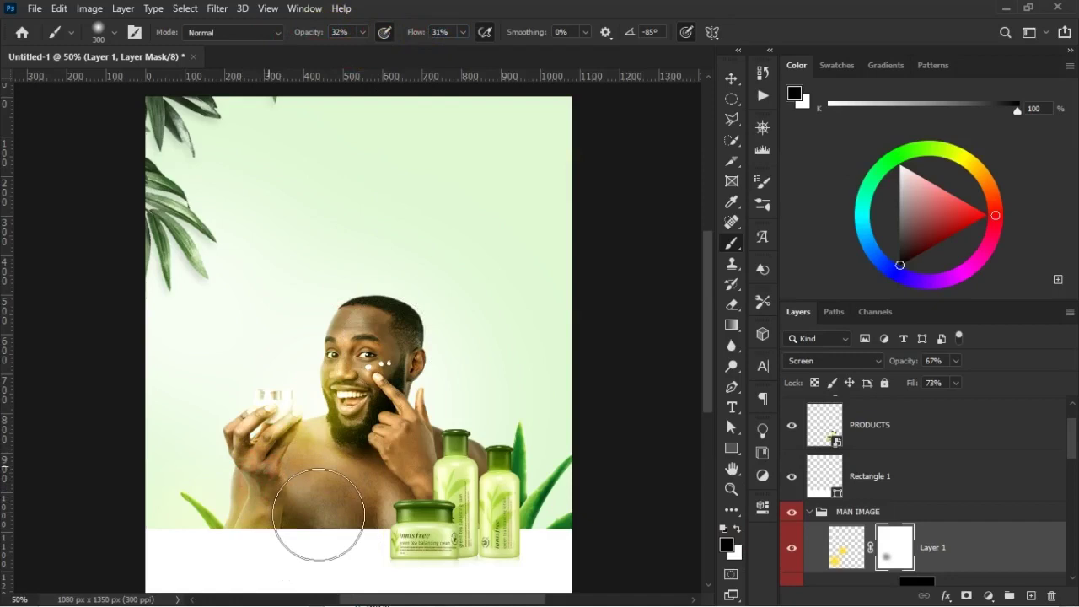
{"action": "left_click", "coordinate": [358, 483]}
{"action": "key", "text": "v"}
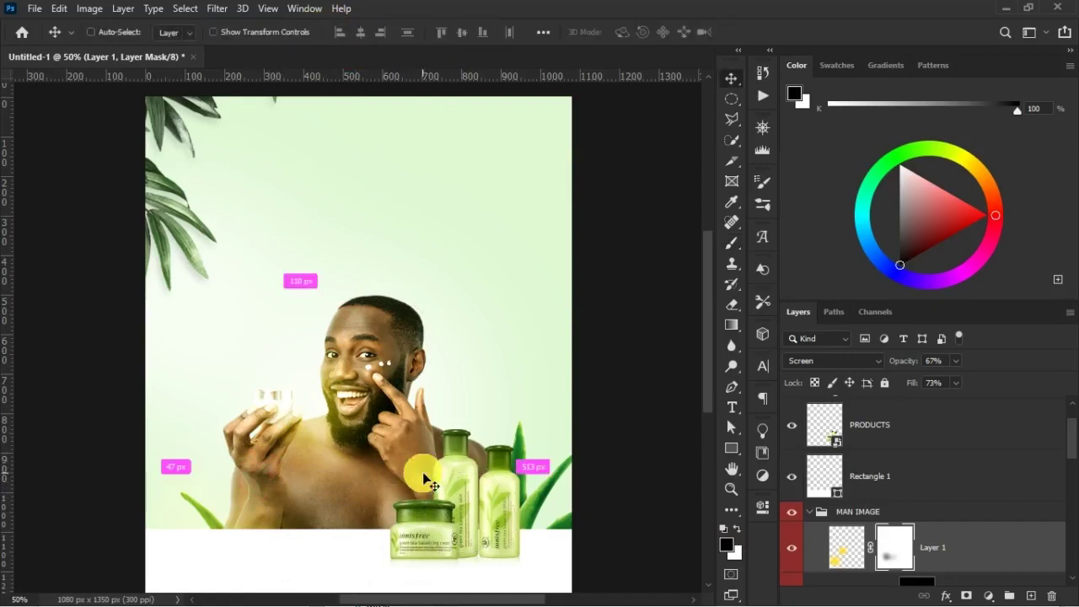
- Add a new layer above TREE LEFT in Screen blend mode and set the brush to 100% opacity and flow
{"action": "key", "text": "ctrl+minus"}
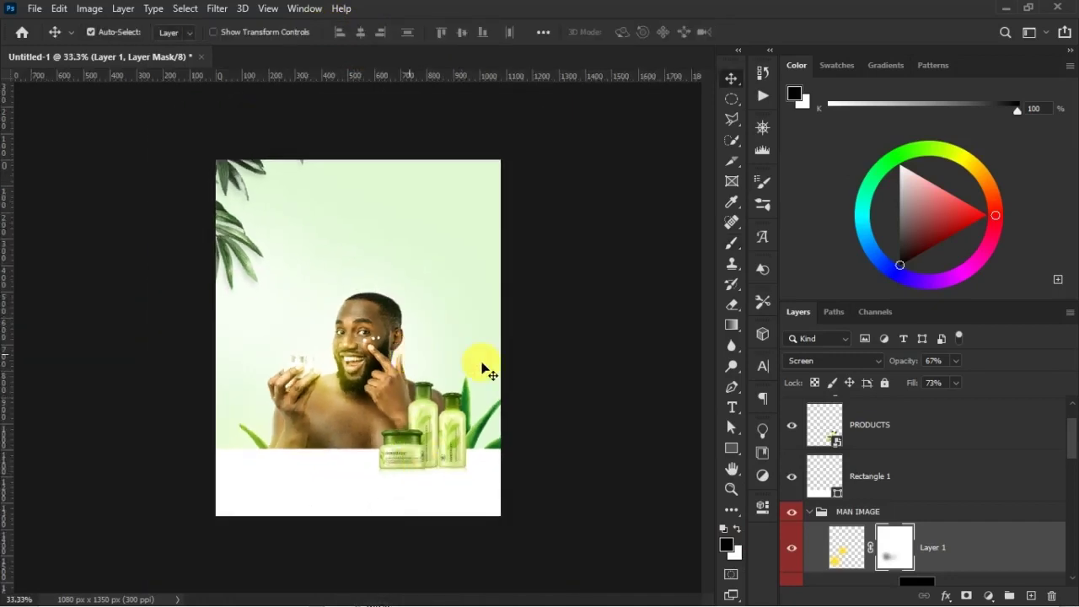
{"action": "scroll", "coordinate": [906, 477], "scroll_direction": "up", "scroll_amount": 1}
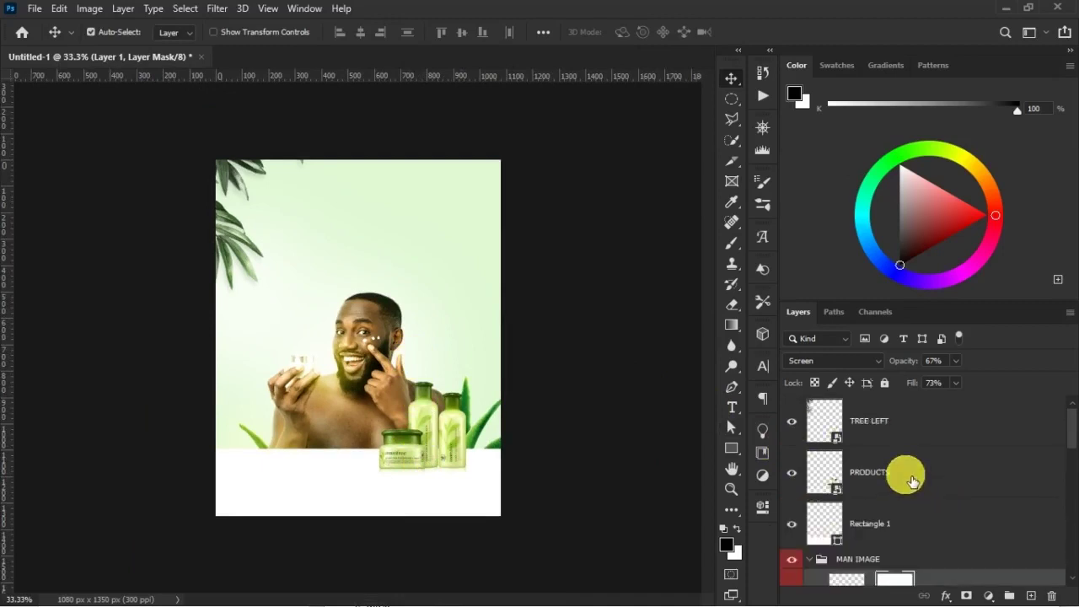
{"action": "left_click", "coordinate": [879, 413]}
{"action": "scroll", "coordinate": [841, 506], "scroll_direction": "down", "scroll_amount": 1}
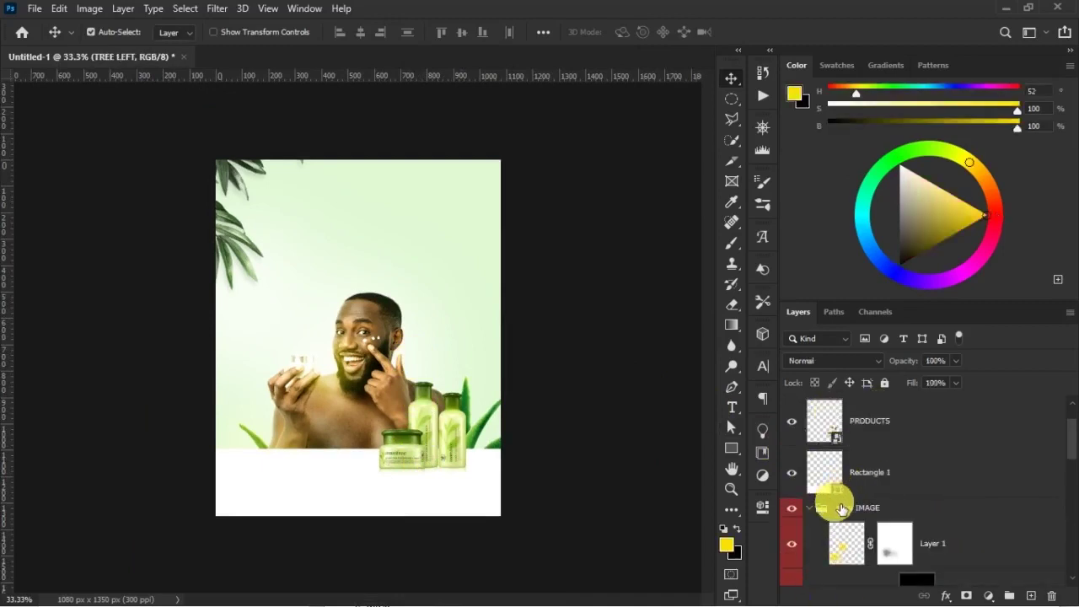
{"action": "scroll", "coordinate": [839, 482], "scroll_direction": "up", "scroll_amount": 1}
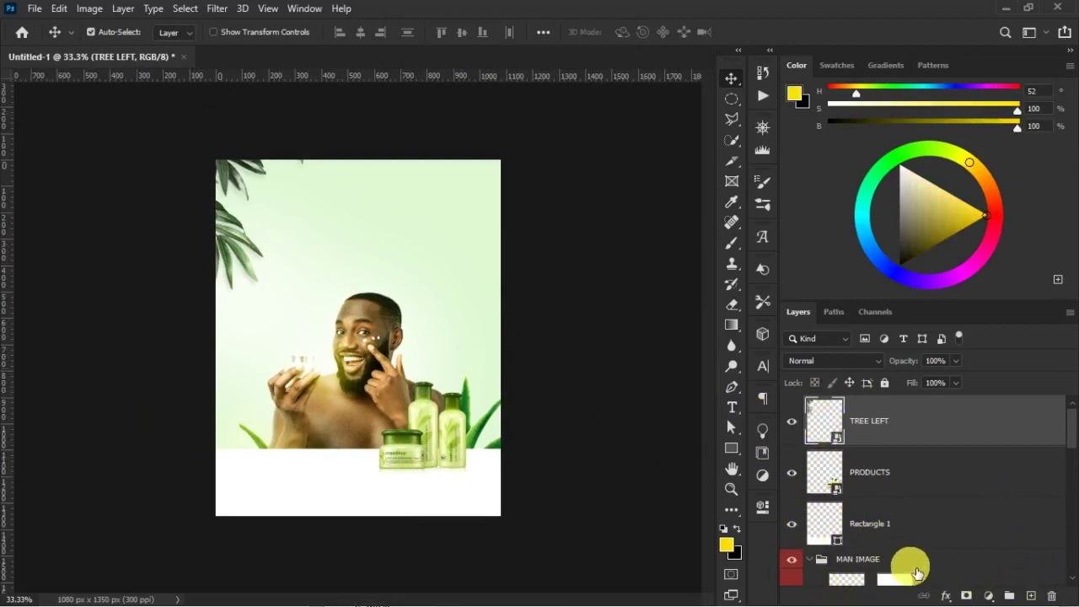
{"action": "scroll", "coordinate": [907, 567], "scroll_direction": "down", "scroll_amount": 1}
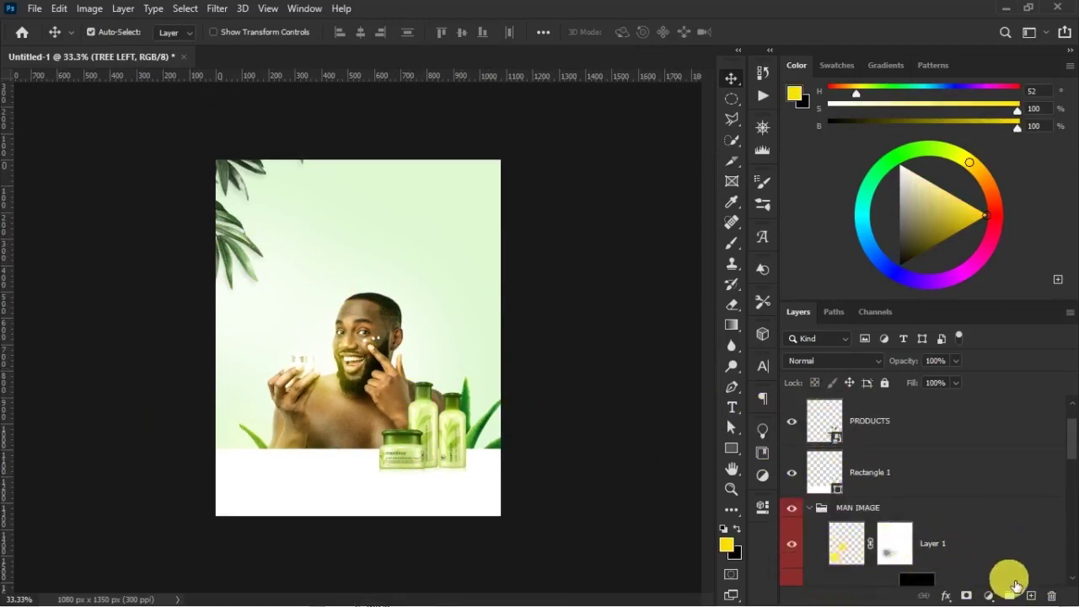
{"action": "scroll", "coordinate": [1007, 580], "scroll_direction": "up", "scroll_amount": 1}
{"action": "left_click", "coordinate": [1030, 596]}
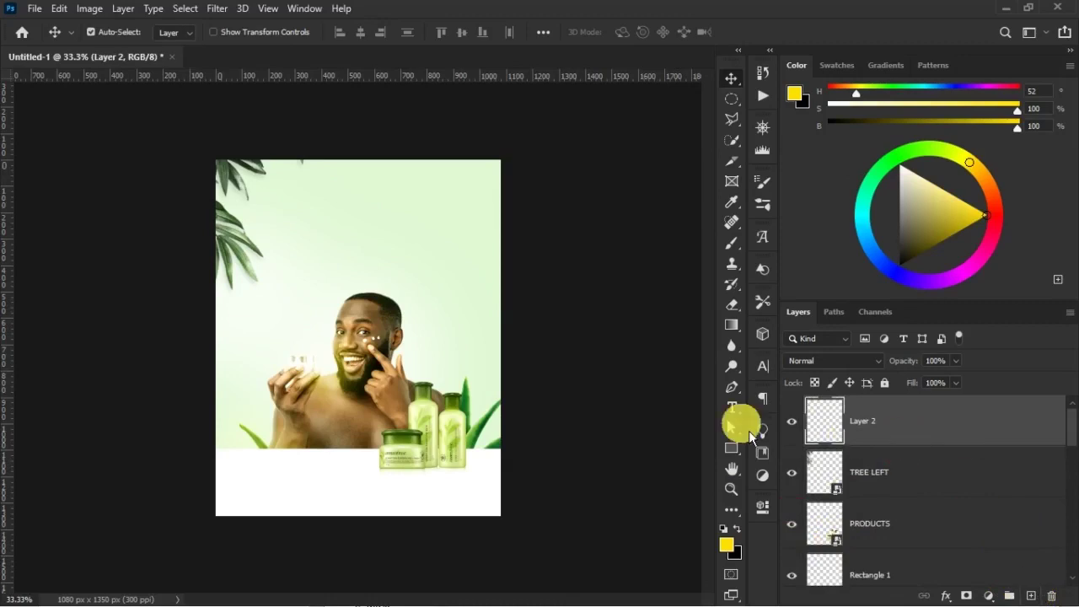
{"action": "key", "text": "b"}
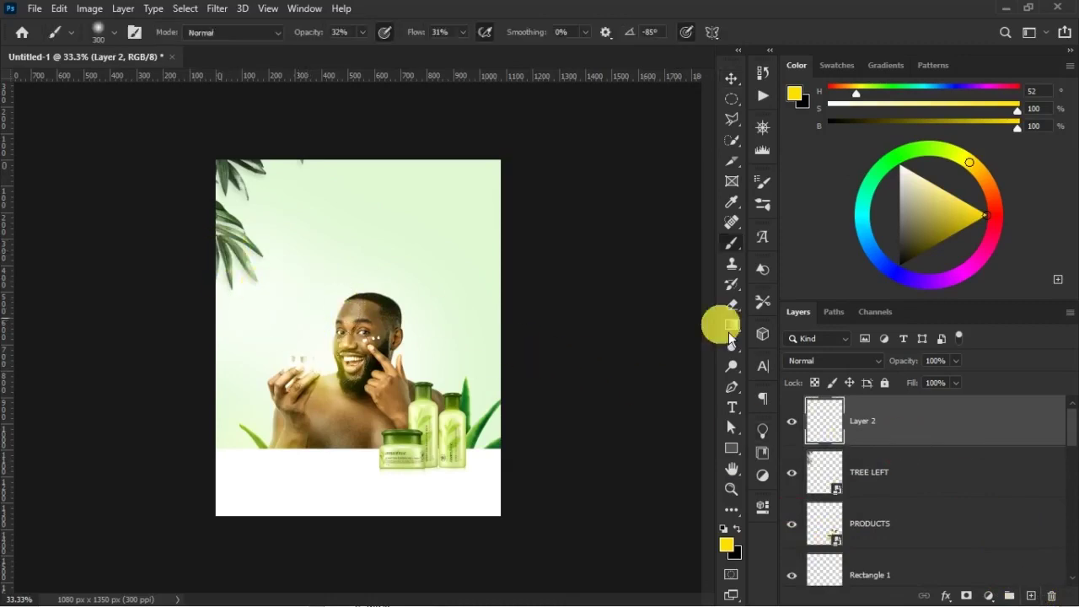
{"action": "mouse_move", "coordinate": [864, 361]}
{"action": "left_mouse_down"}
{"action": "mouse_move", "coordinate": [818, 297]}
{"action": "mouse_move", "coordinate": [793, 344]}
{"action": "left_mouse_up"}
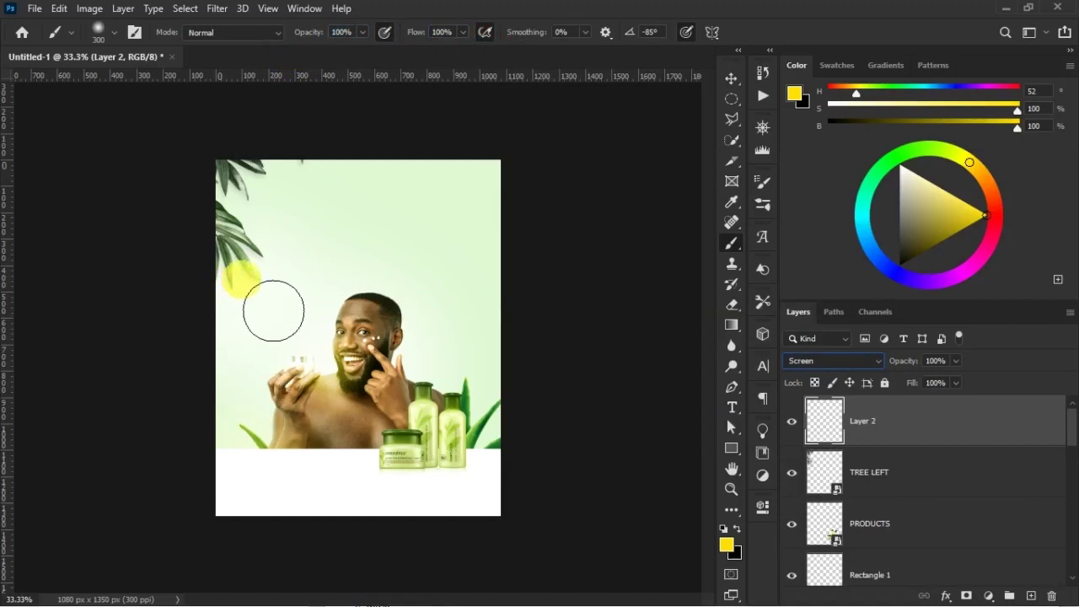
- Dab one soft yellow glow over the palm leaves beside the man with a size 600 brush
{"action": "key", "text": "ctrl+z"}
{"action": "key", "text": "bracketright"}
{"action": "key", "text": "bracketright"}
{"action": "key", "text": "bracketright"}
{"action": "left_click", "coordinate": [253, 278]}
- Set the leaf glow layer to 63% opacity and 60% fill
{"action": "mouse_move", "coordinate": [911, 383]}
{"action": "left_mouse_down"}
{"action": "mouse_move", "coordinate": [876, 380]}
{"action": "mouse_move", "coordinate": [915, 380]}
{"action": "mouse_move", "coordinate": [898, 378]}
{"action": "mouse_move", "coordinate": [907, 368]}
{"action": "left_mouse_up"}
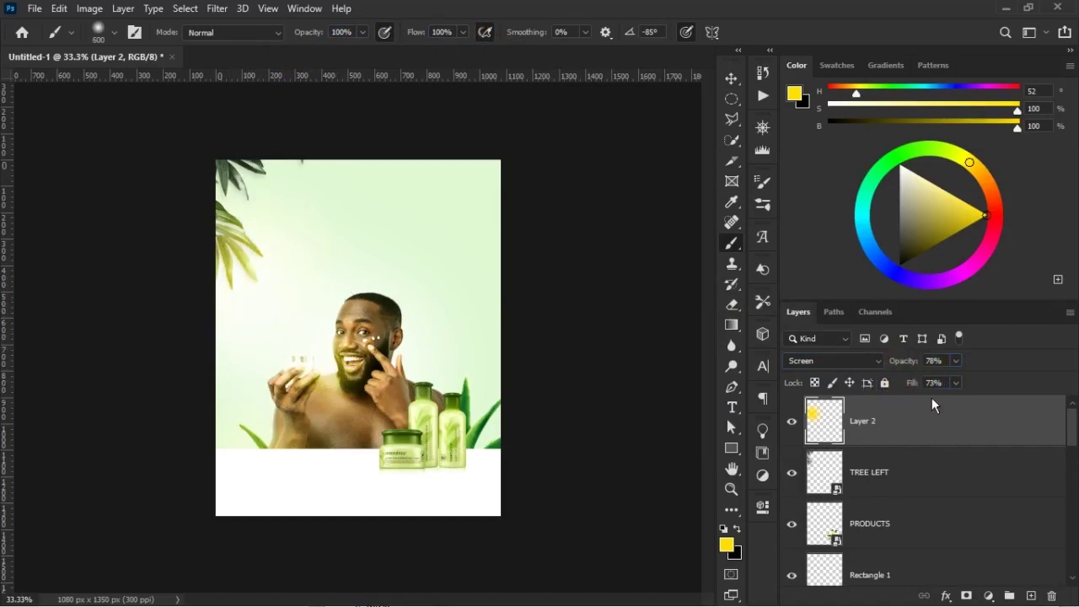
{"action": "left_click_drag", "start_coordinate": [908, 361], "coordinate": [673, 361]}
{"action": "key", "text": "v"}
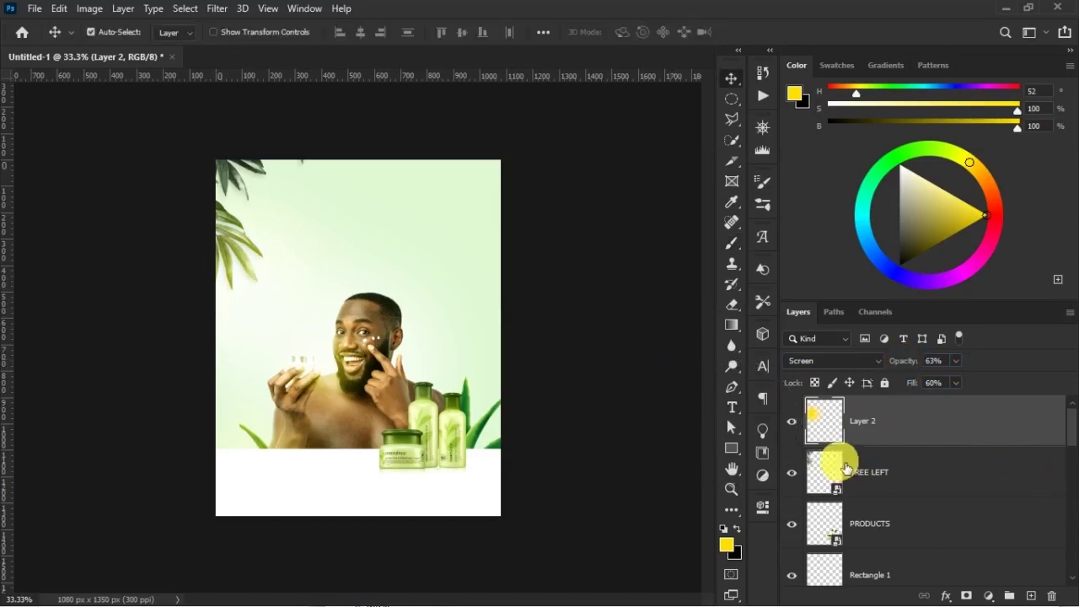
- Put the PRODUCTS layer into a new group named product
{"action": "left_click", "coordinate": [442, 440]}
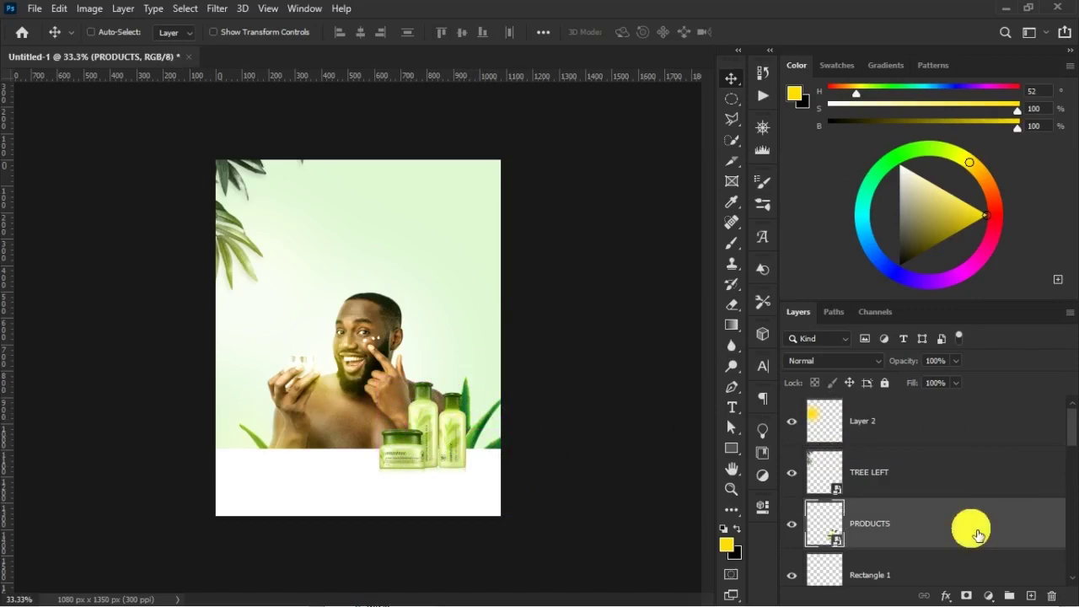
{"action": "key", "text": "ctrl+g"}
{"action": "double_click", "coordinate": [864, 511]}
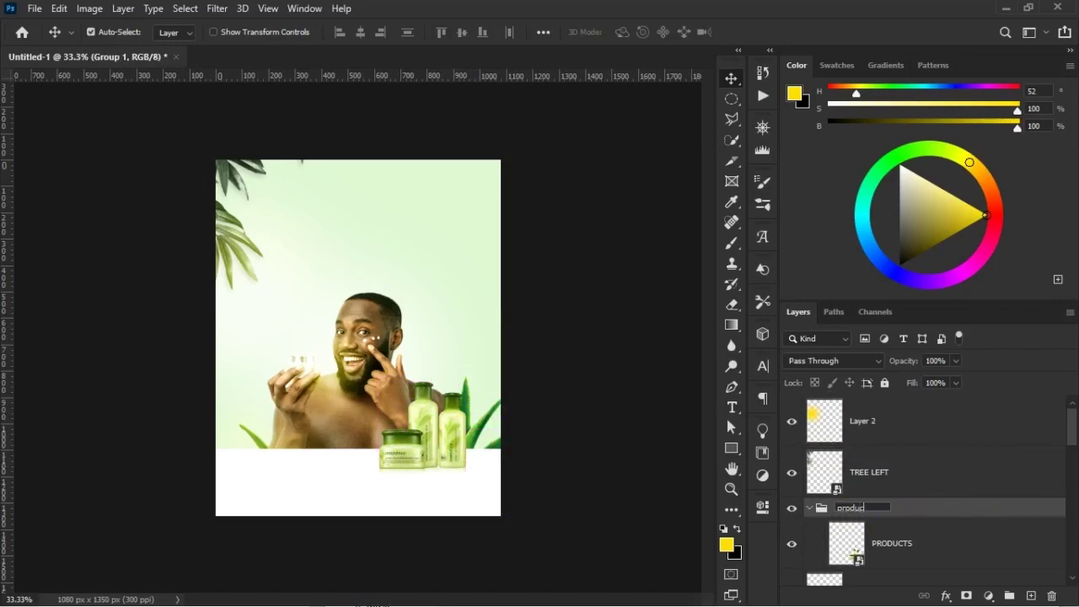
{"action": "type", "text": "product"}
{"action": "key", "text": "Return"}
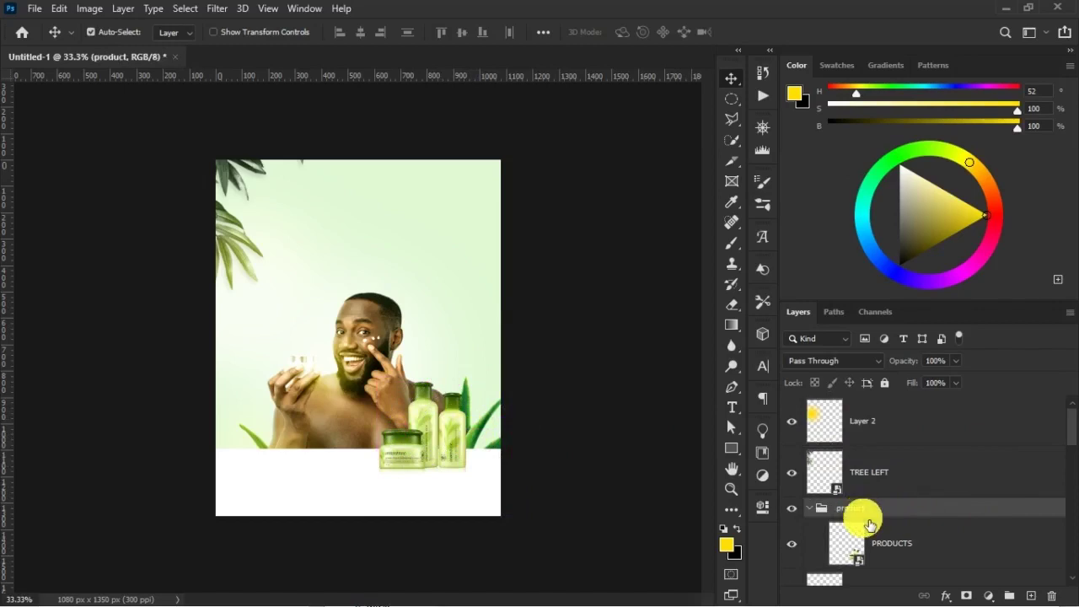
- Add a Hue/Saturation adjustment clipped to the PRODUCTS layer with saturation -23
{"action": "key", "text": "ctrl+plus"}
{"action": "left_click", "coordinate": [969, 527]}
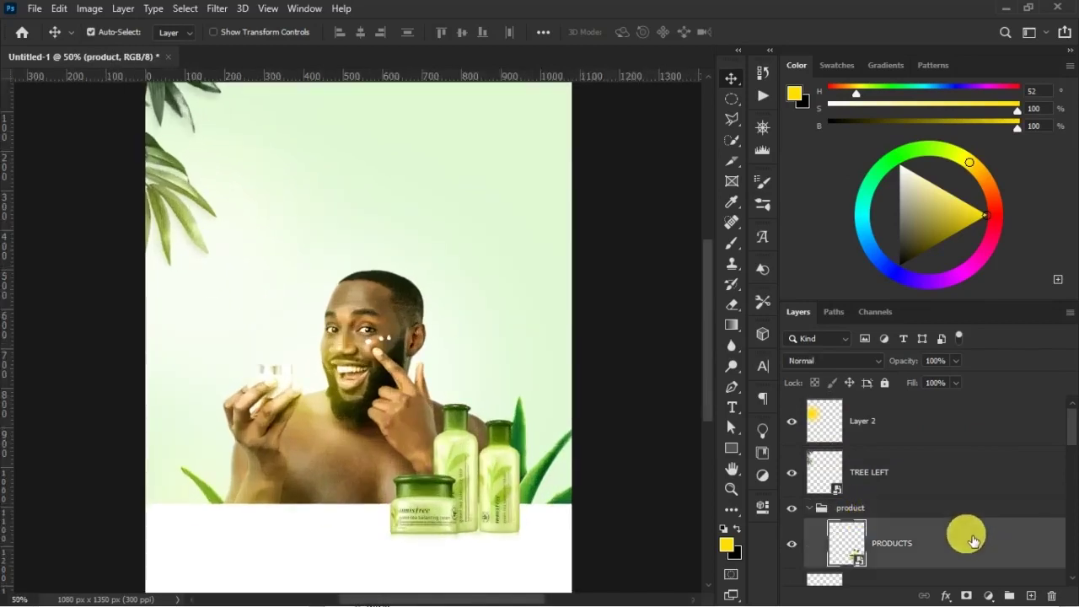
{"action": "left_click", "coordinate": [988, 595]}
{"action": "left_click", "coordinate": [990, 444]}
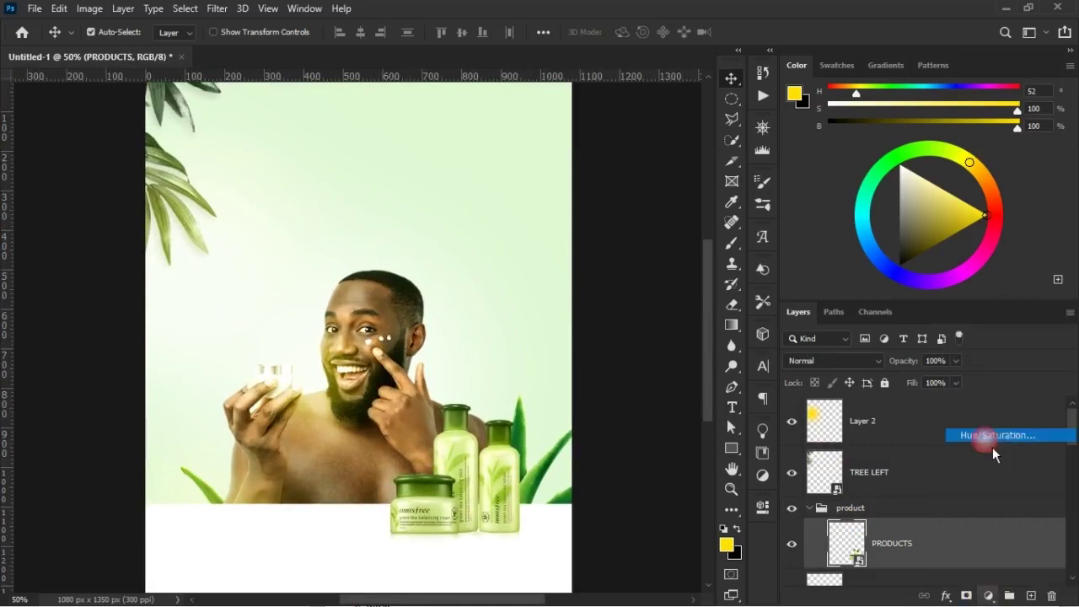
{"action": "left_click", "coordinate": [627, 583]}
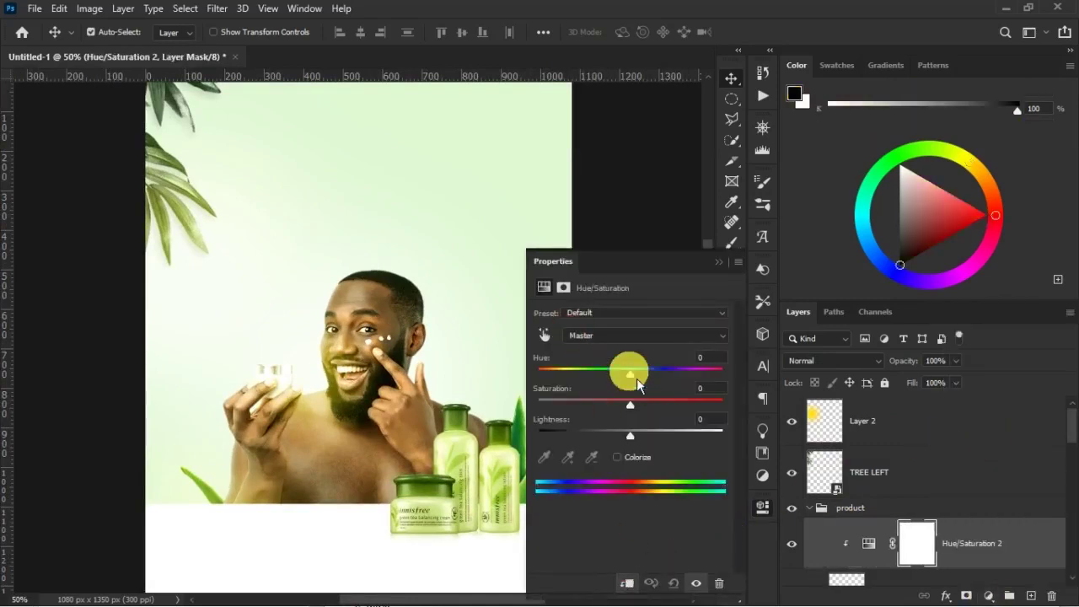
{"action": "left_click_drag", "start_coordinate": [638, 407], "coordinate": [617, 406]}
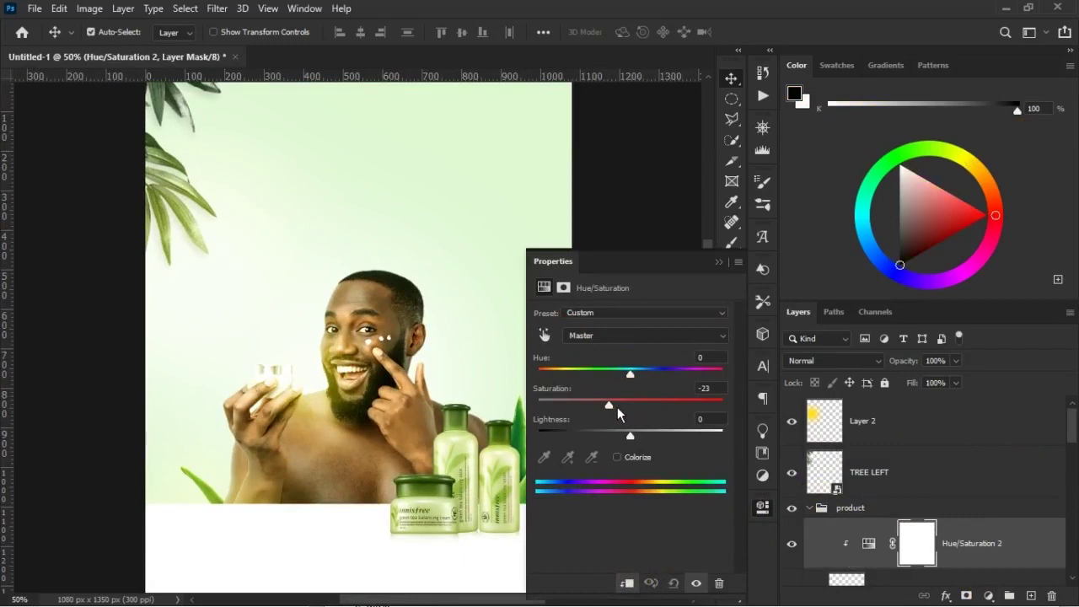
{"action": "left_click", "coordinate": [726, 270]}
- Create a new empty layer and place it directly beneath PRODUCTS inside the product group
{"action": "scroll", "coordinate": [958, 542], "scroll_direction": "down", "scroll_amount": 3}
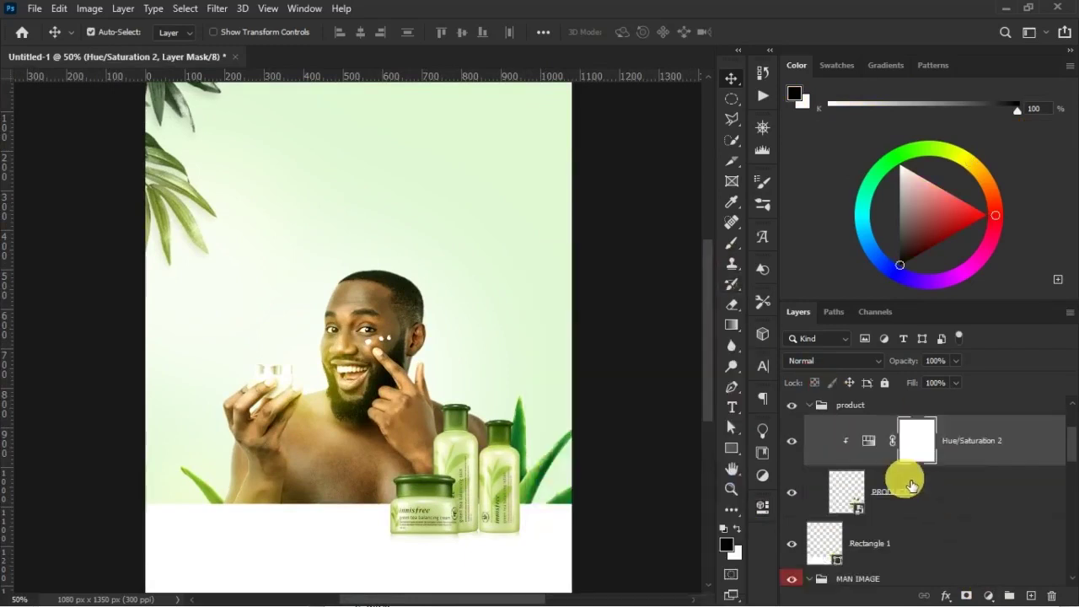
{"action": "left_click", "coordinate": [896, 491]}
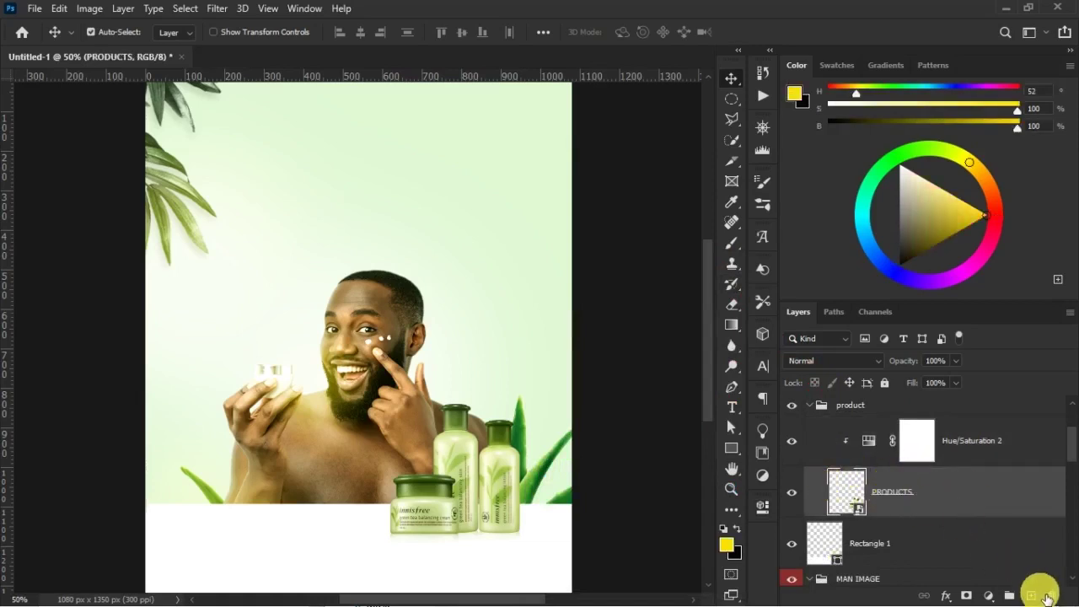
{"action": "left_click", "coordinate": [963, 451]}
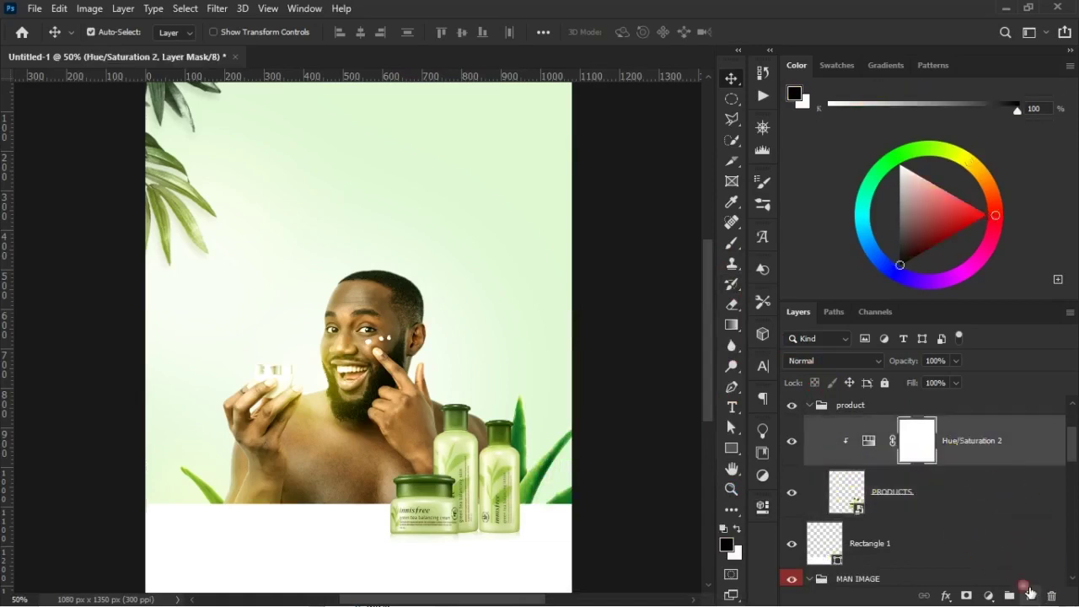
{"action": "left_click", "coordinate": [1030, 595]}
{"action": "left_click_drag", "start_coordinate": [939, 453], "coordinate": [968, 549]}
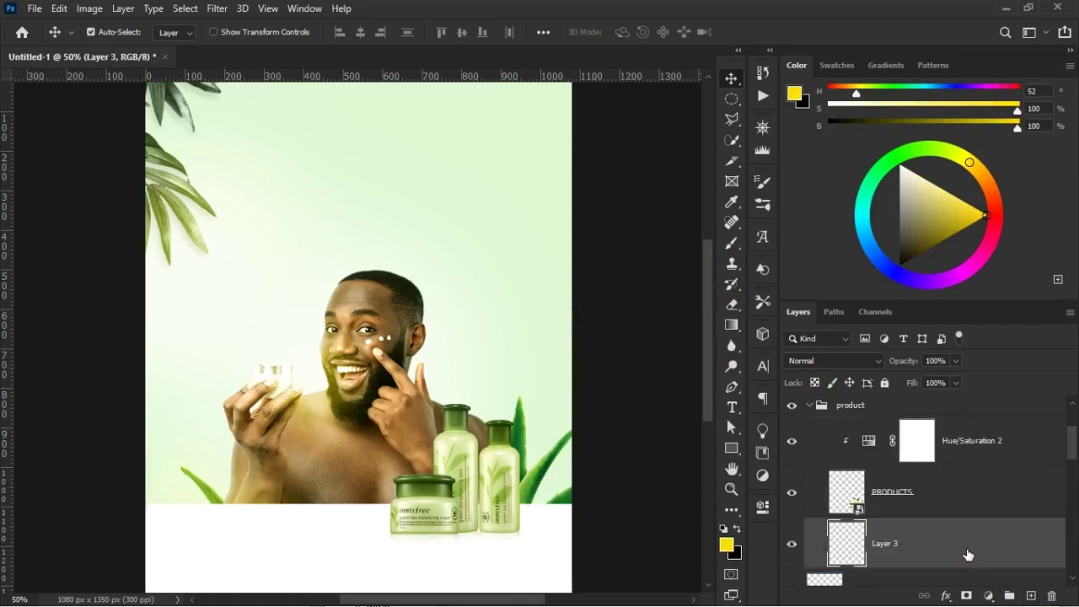
- Set the brush foreground colour to a very dark green with hue 82 and brightness 7%
{"action": "left_click", "coordinate": [735, 245]}
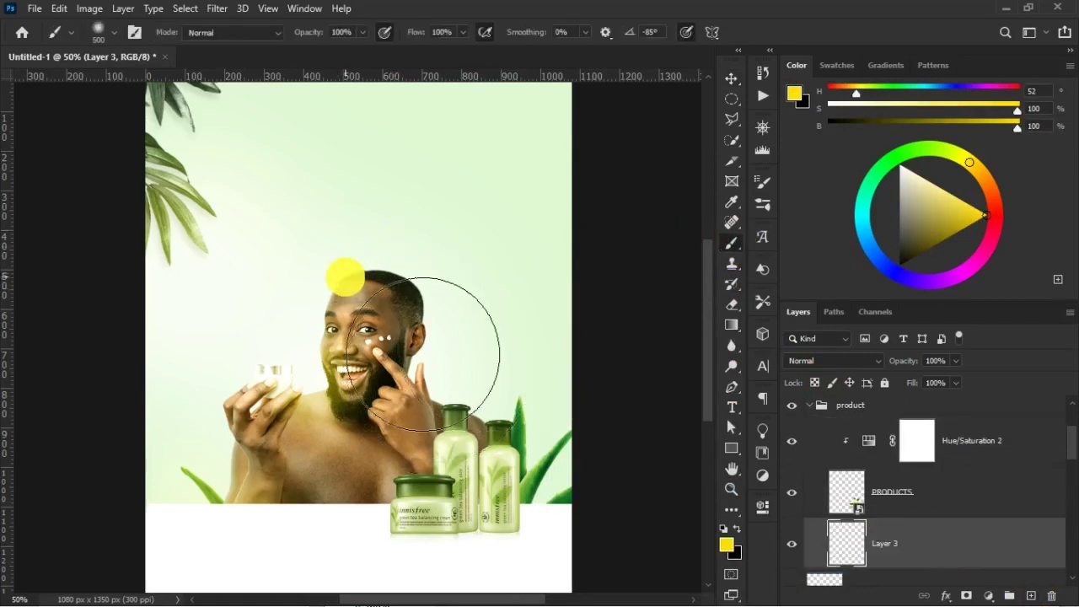
{"action": "left_click", "coordinate": [726, 546]}
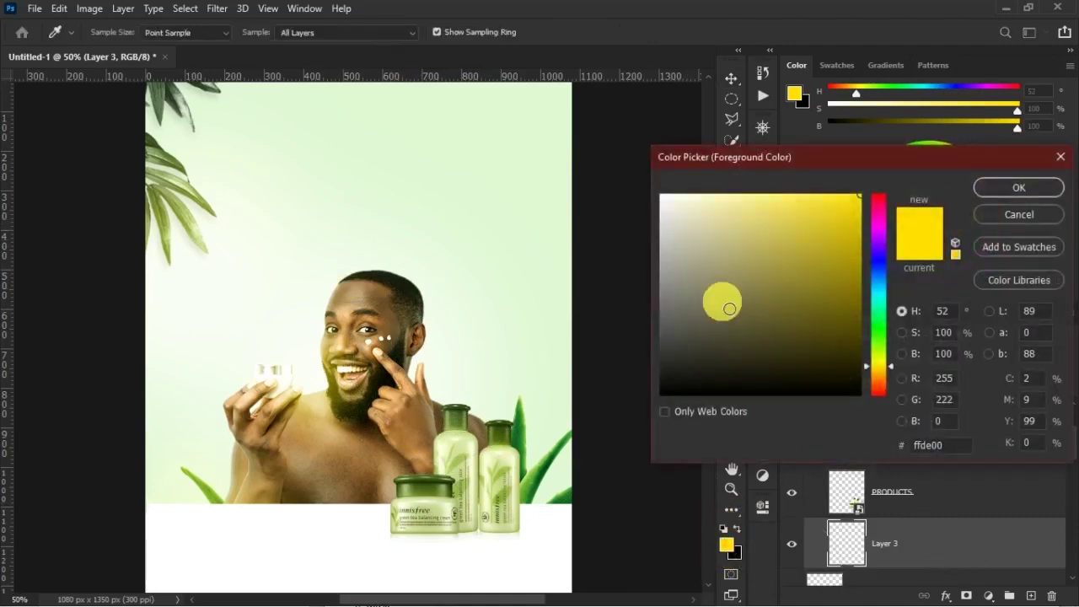
{"action": "left_click", "coordinate": [505, 436]}
{"action": "left_click_drag", "start_coordinate": [823, 368], "coordinate": [816, 388]}
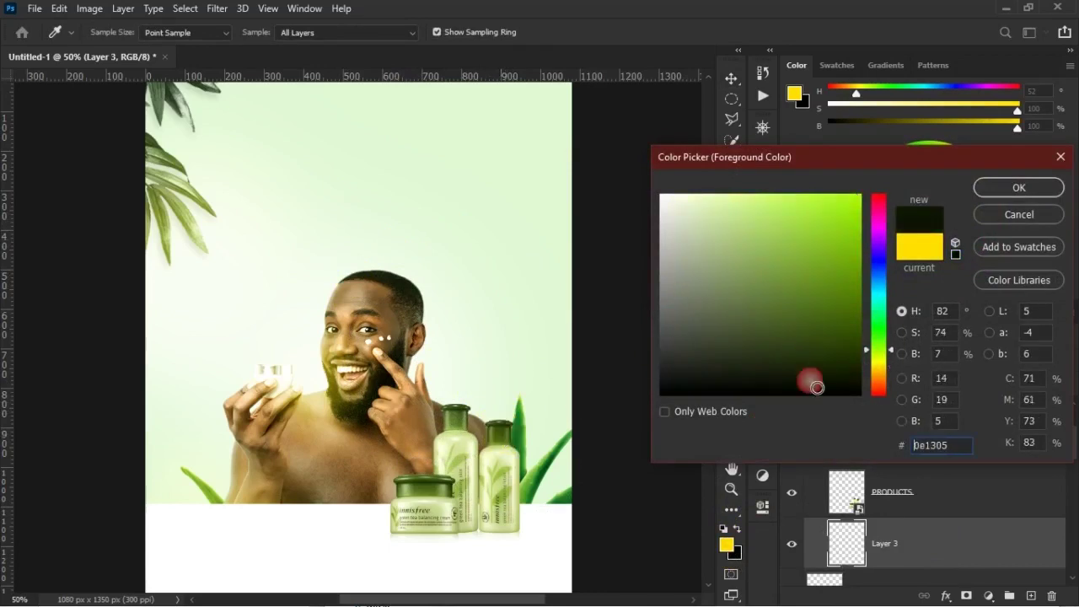
{"action": "left_click", "coordinate": [986, 193]}
- Paint a single soft dark dab with a 600 px brush on Layer 3, over the area above the man's head
{"action": "key", "text": "b"}
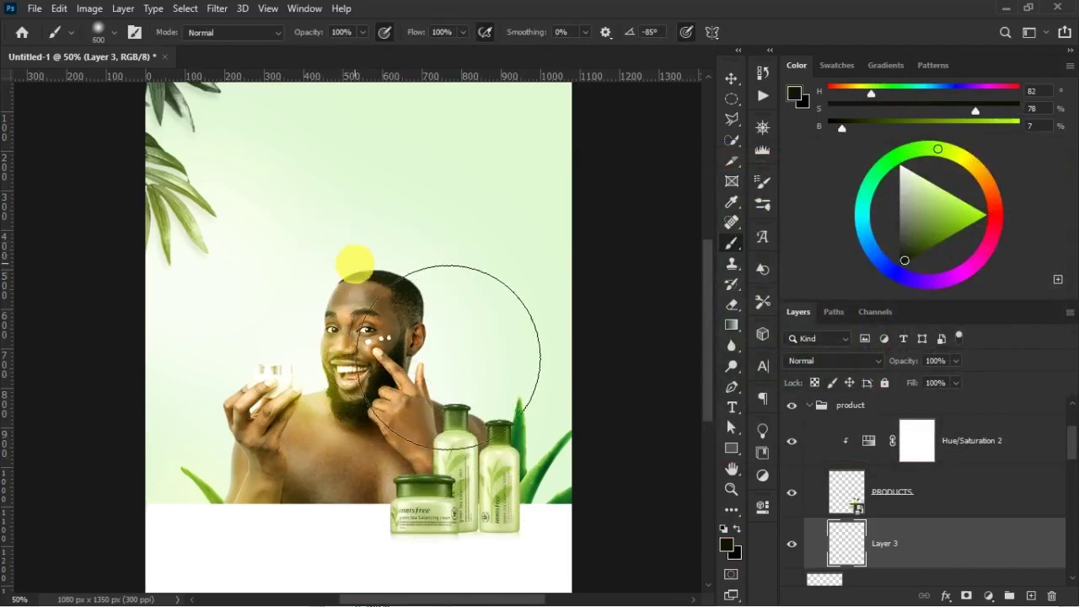
{"action": "left_click", "coordinate": [354, 263]}
{"action": "key", "text": "v"}
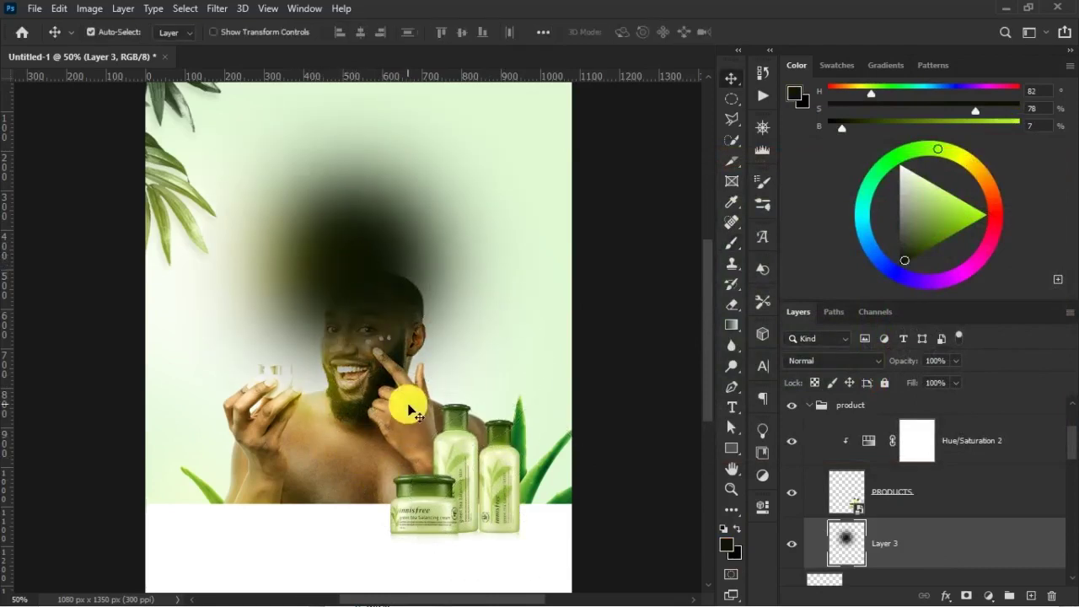
{"action": "left_click", "coordinate": [736, 86]}
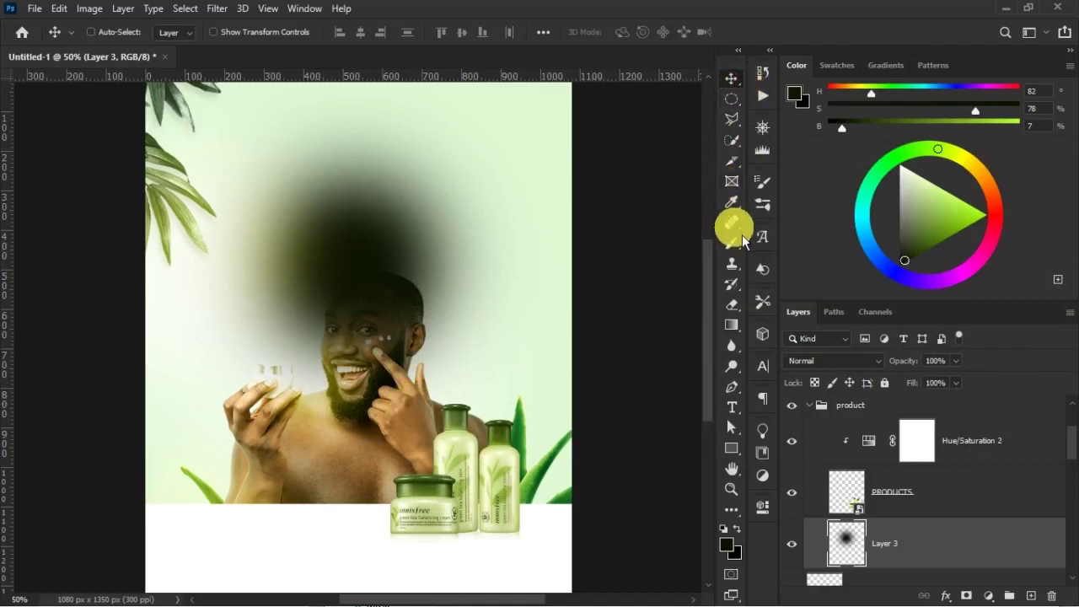
- Flatten the dark dab vertically into a thin shadow by scaling its height to 15.25% at full width
{"action": "key", "text": "ctrl+t"}
{"action": "scroll", "coordinate": [393, 200], "scroll_direction": "up", "scroll_amount": 3}
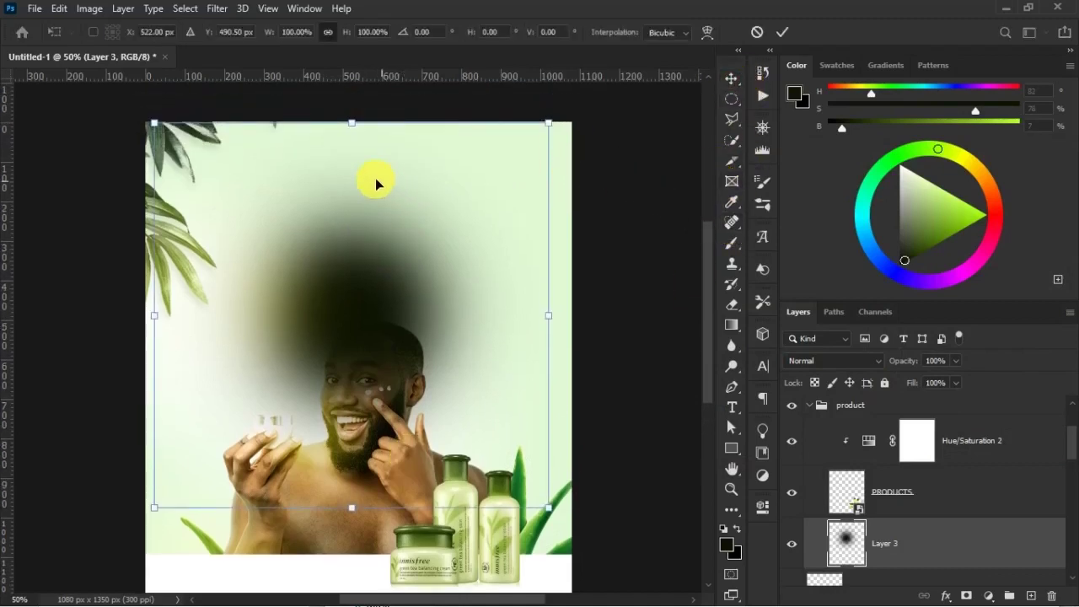
{"action": "left_click_drag", "start_coordinate": [358, 124], "coordinate": [371, 452]}
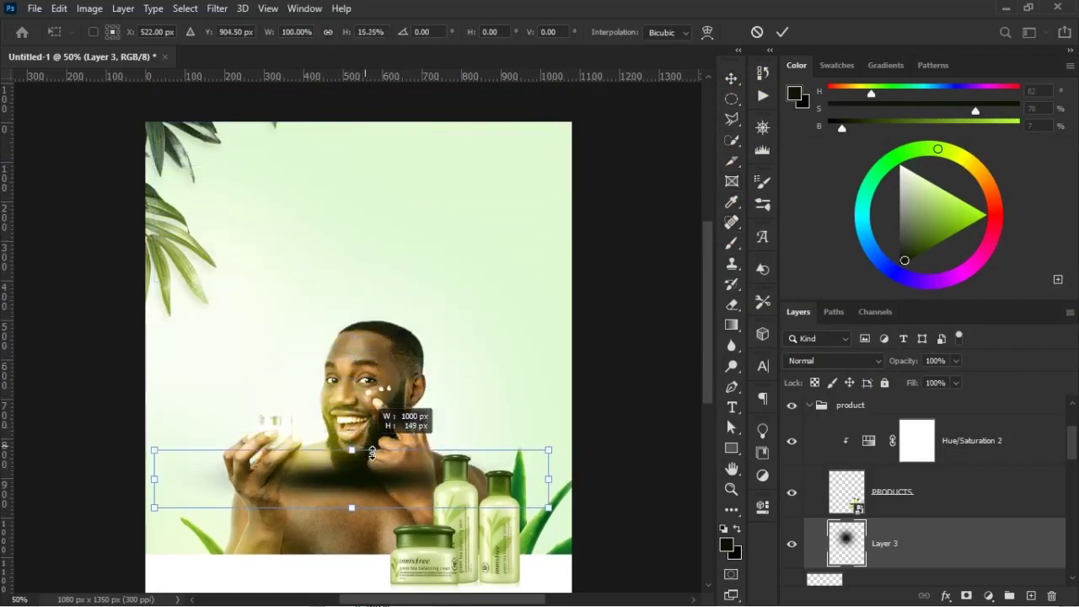
{"action": "scroll", "coordinate": [385, 439], "scroll_direction": "down", "scroll_amount": 3}
{"action": "left_click", "coordinate": [782, 32]}
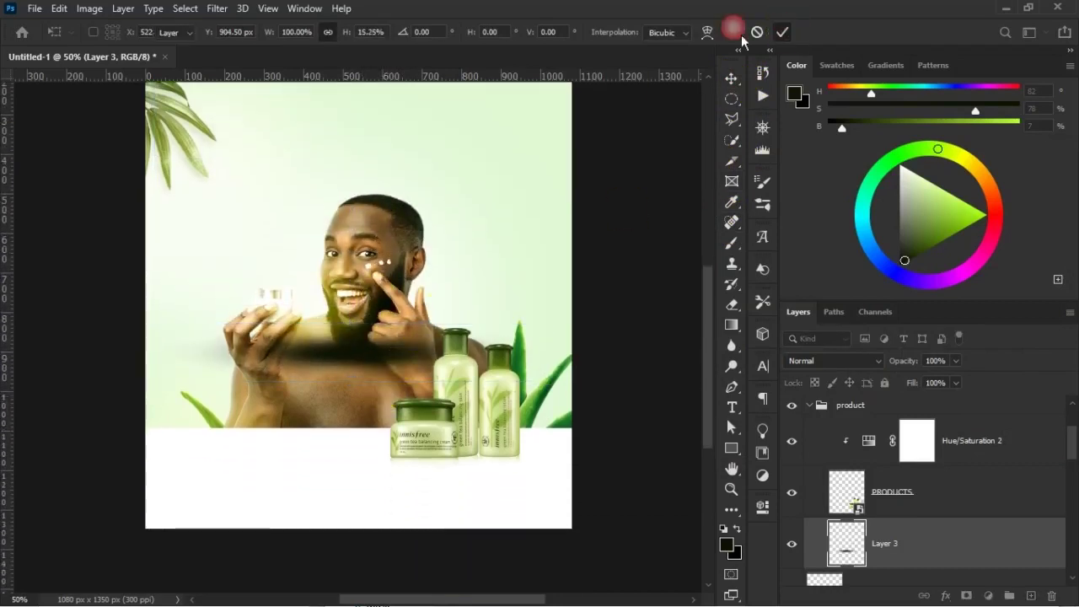
- Place the shadow at the base of the products and scale it to 67.58% width and 52.71% height
{"action": "key", "text": "ctrl+t"}
{"action": "left_click_drag", "start_coordinate": [361, 356], "coordinate": [469, 468]}
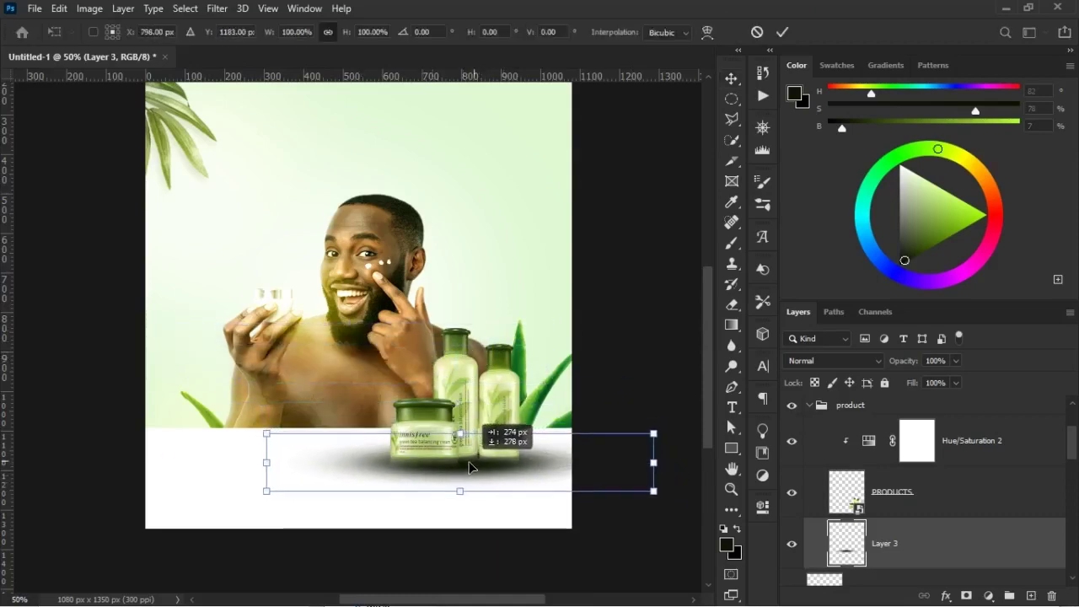
{"action": "left_click_drag", "start_coordinate": [653, 492], "coordinate": [524, 477]}
{"action": "mouse_move", "coordinate": [431, 461]}
{"action": "left_mouse_down"}
{"action": "mouse_move", "coordinate": [460, 465]}
{"action": "mouse_move", "coordinate": [431, 462]}
{"action": "left_mouse_up"}
{"action": "left_click", "coordinate": [422, 452]}
{"action": "key", "text": "Return"}
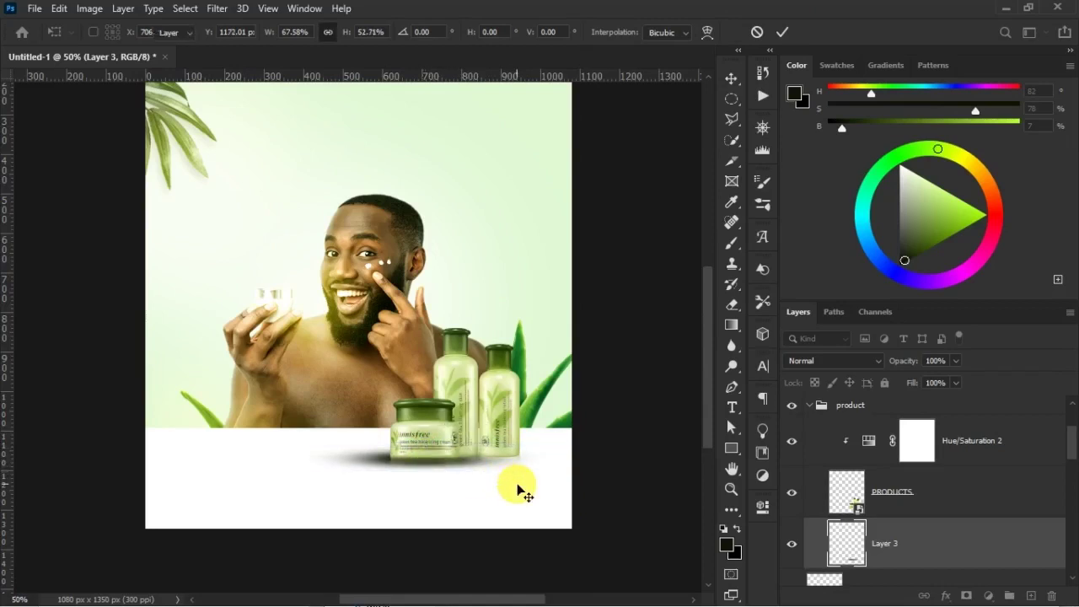
- Duplicate the shadow to extend it under the products' right side, and scale both shadow layers together to 94.67% width
{"action": "key", "text": "ctrl+j"}
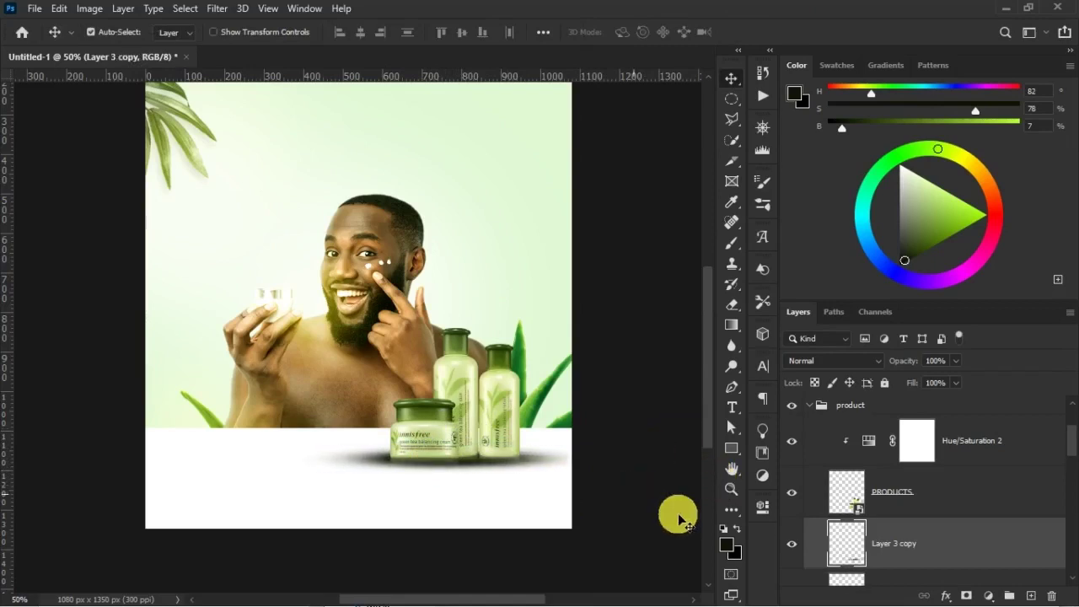
{"action": "scroll", "coordinate": [919, 543], "scroll_direction": "down", "scroll_amount": 2}
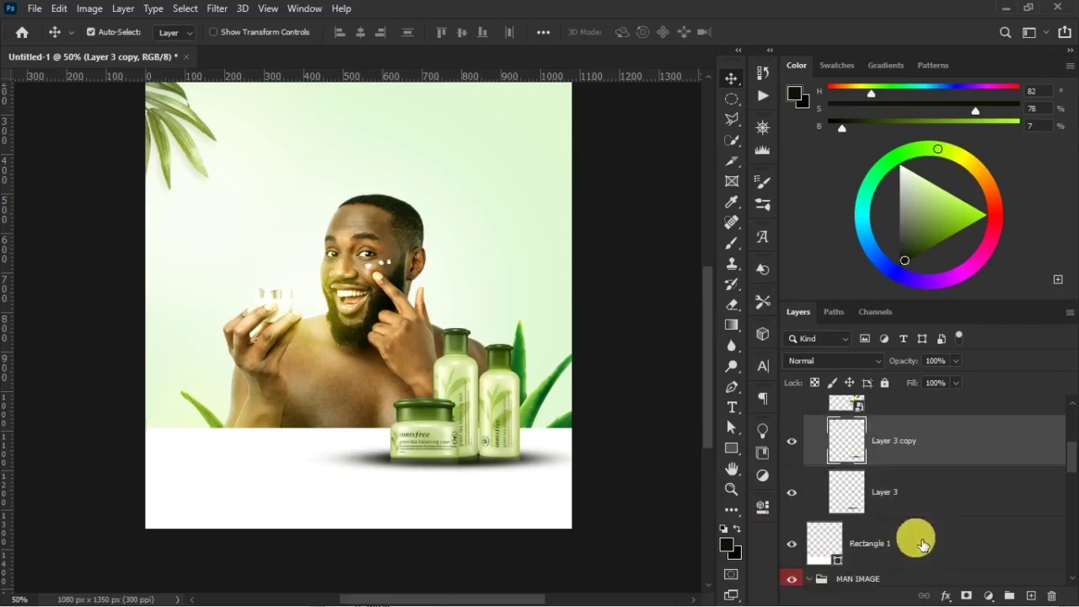
{"action": "left_click", "coordinate": [917, 499], "text": "ctrl"}
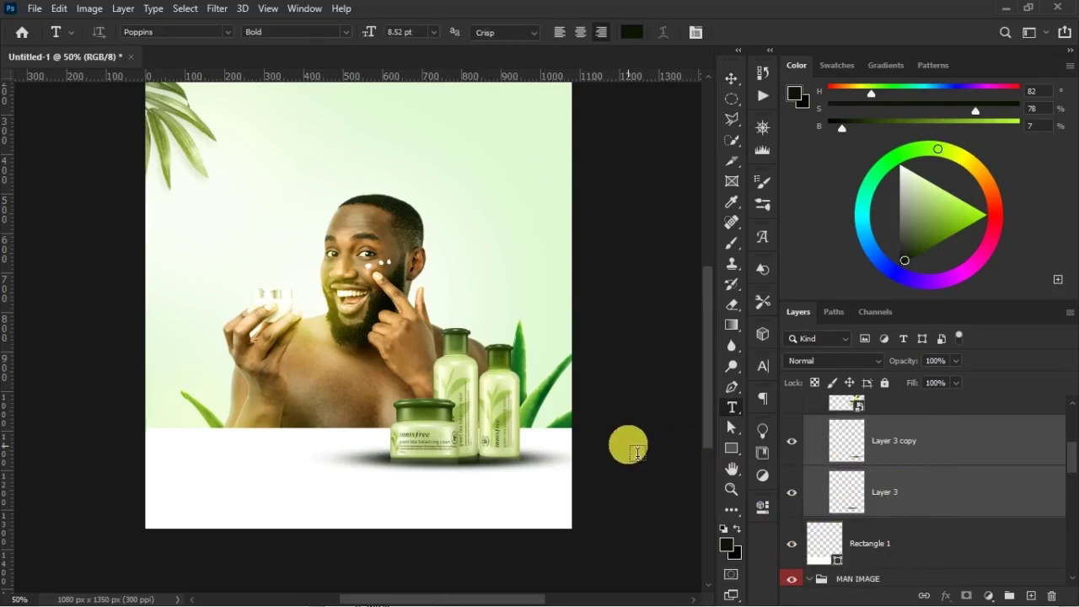
{"action": "key", "text": "ctrl+t"}
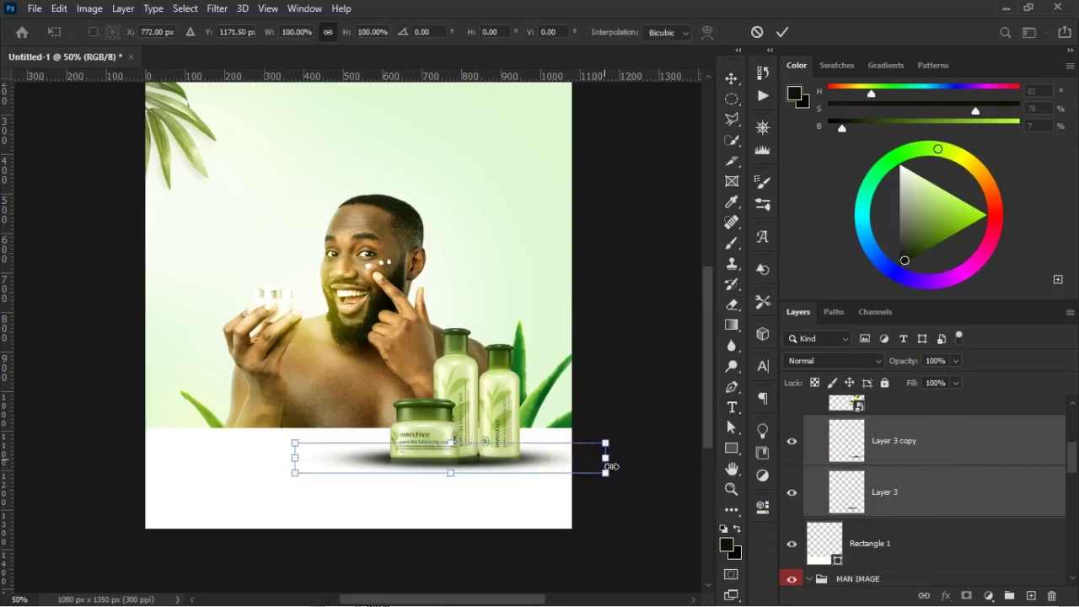
{"action": "left_click_drag", "start_coordinate": [610, 466], "coordinate": [592, 465]}
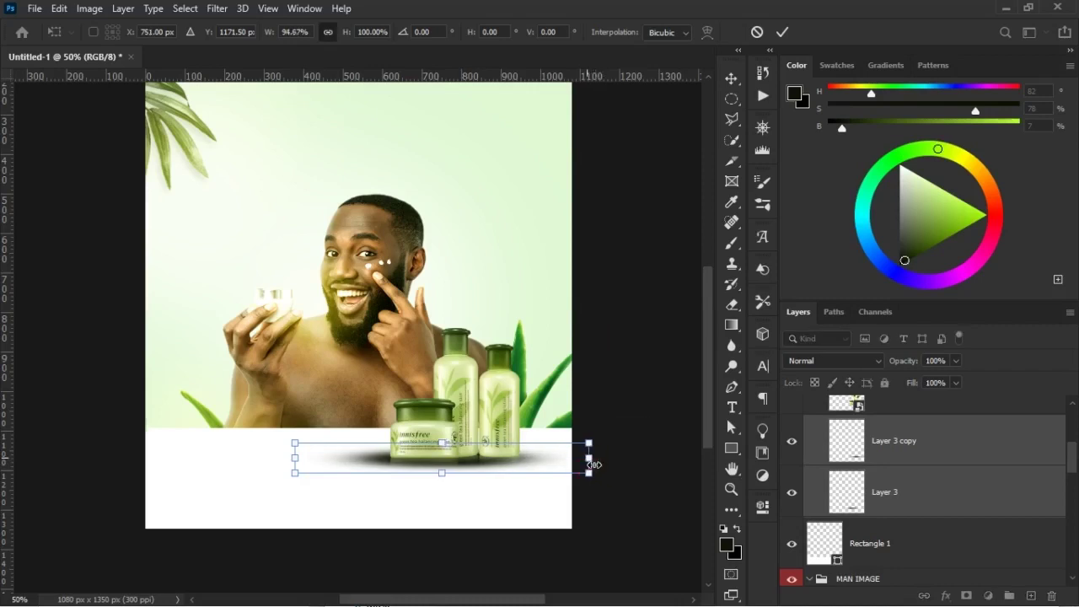
{"action": "key", "text": "Return"}
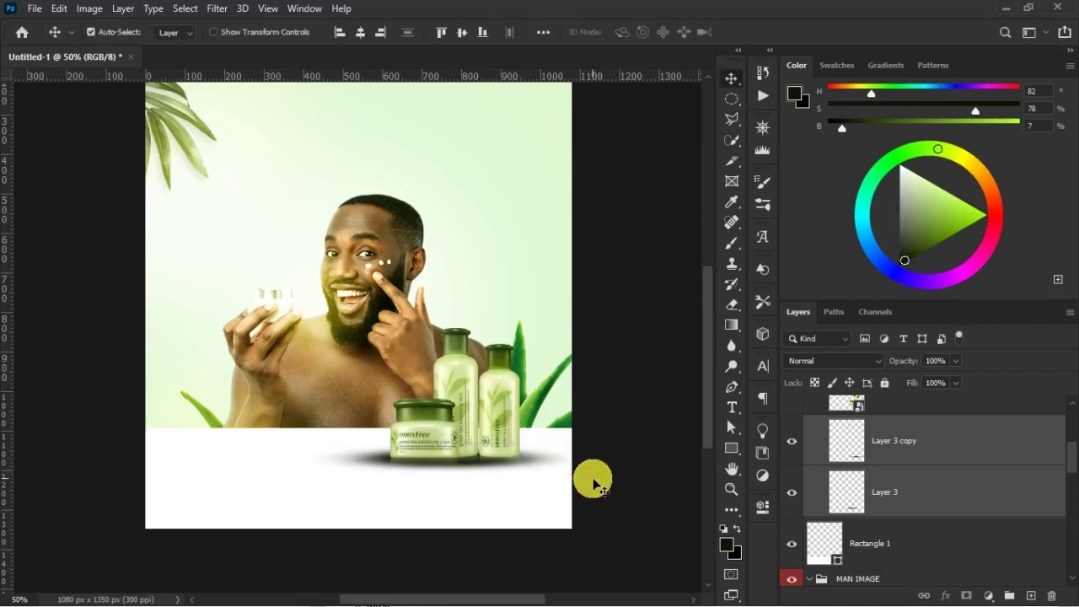
- Group Layer 3 and Layer 3 copy and name the group "prodcut shadow"
{"action": "left_click", "coordinate": [940, 447]}
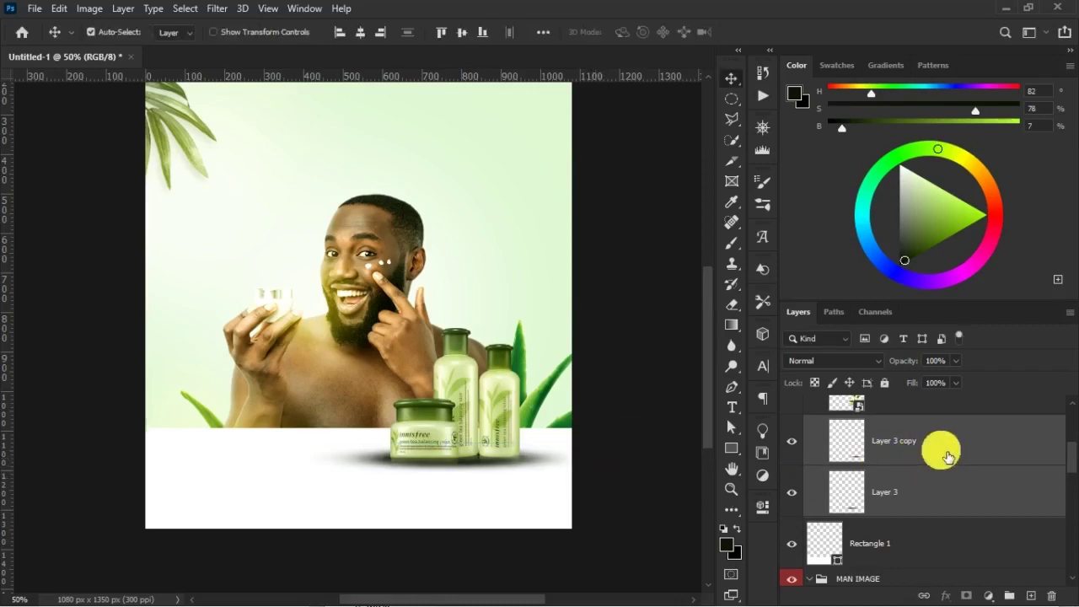
{"action": "left_click", "coordinate": [939, 489], "text": "shift"}
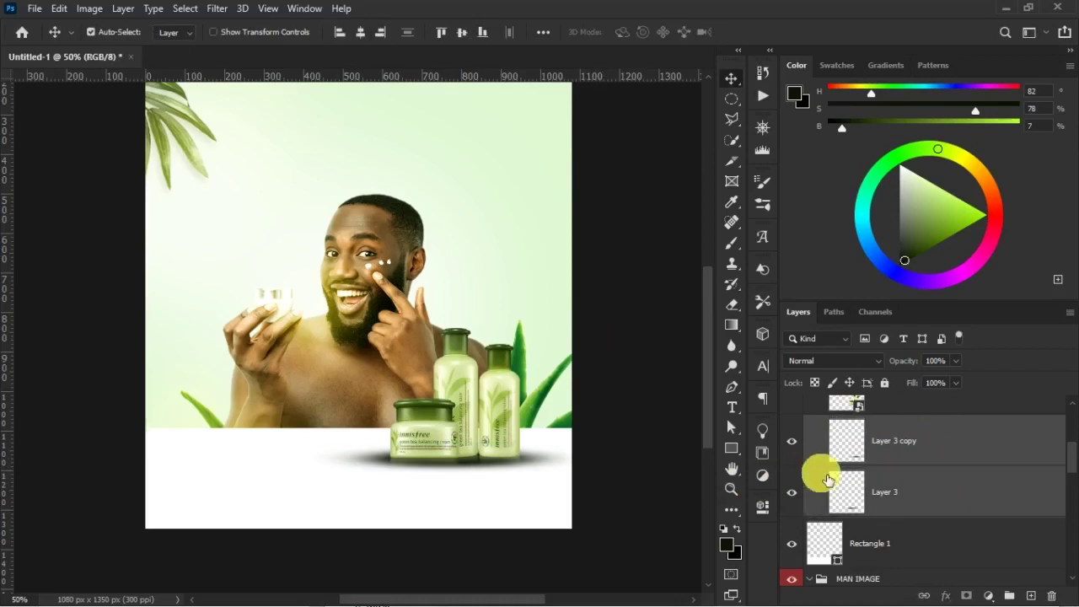
{"action": "key", "text": "ctrl+g"}
{"action": "double_click", "coordinate": [884, 431]}
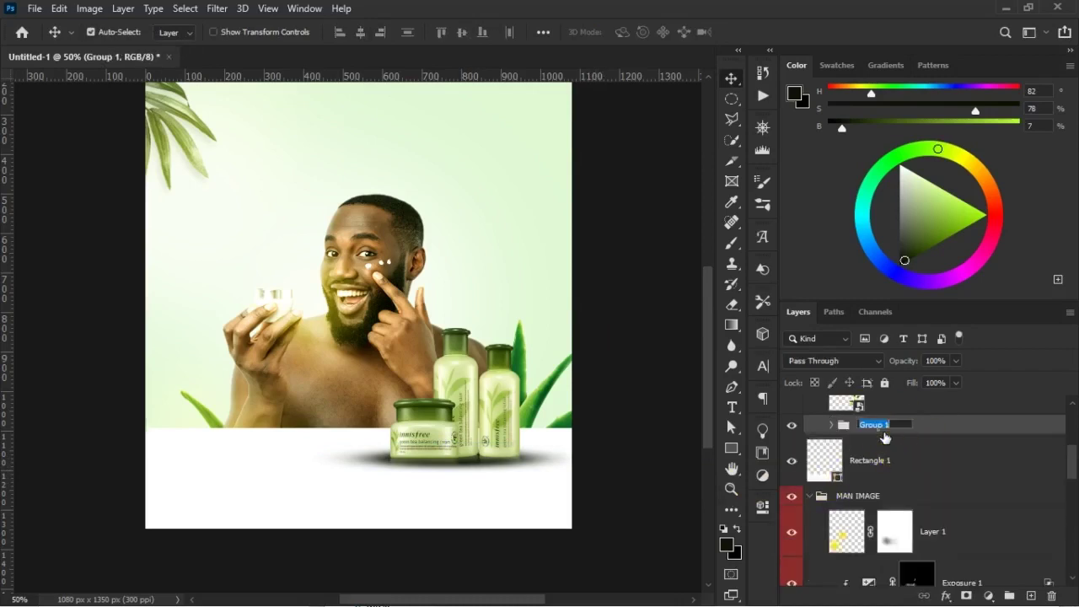
{"action": "type", "text": "prodcut shadow"}
{"action": "key", "text": "Return"}
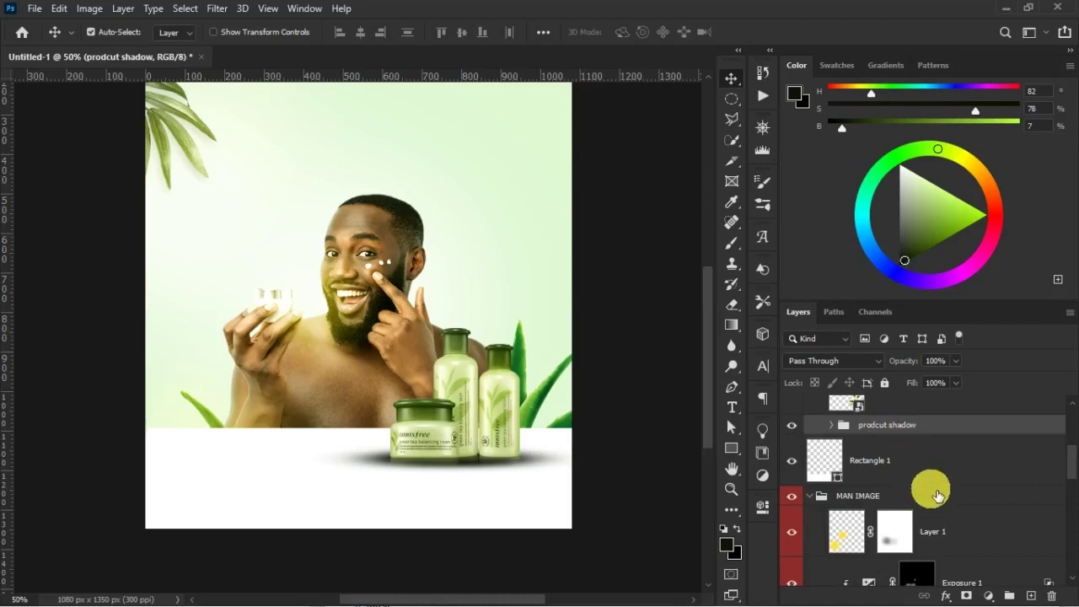
- Add a layer mask to the shadow group and set up a 200 px black brush with 40% opacity and 40% flow
{"action": "left_click", "coordinate": [966, 596]}
{"action": "left_click", "coordinate": [732, 242]}
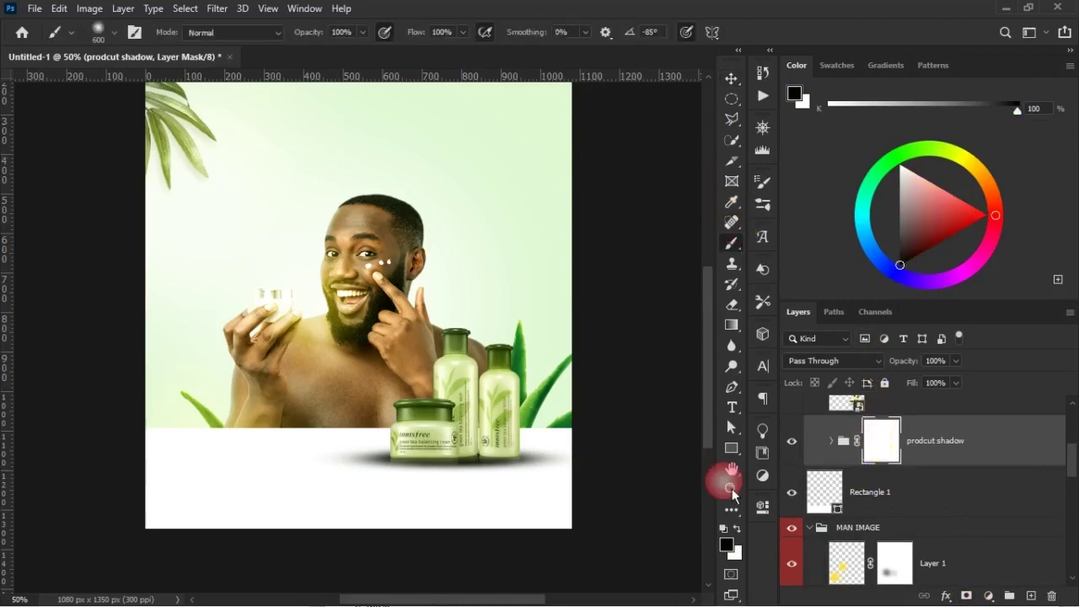
{"action": "key", "text": "["}
{"action": "key", "text": "["}
{"action": "key", "text": "["}
{"action": "key", "text": "["}
{"action": "key", "text": "bracketleft"}
{"action": "left_click", "coordinate": [417, 33]}
{"action": "type", "text": "40"}
{"action": "key", "text": "shift+Tab"}
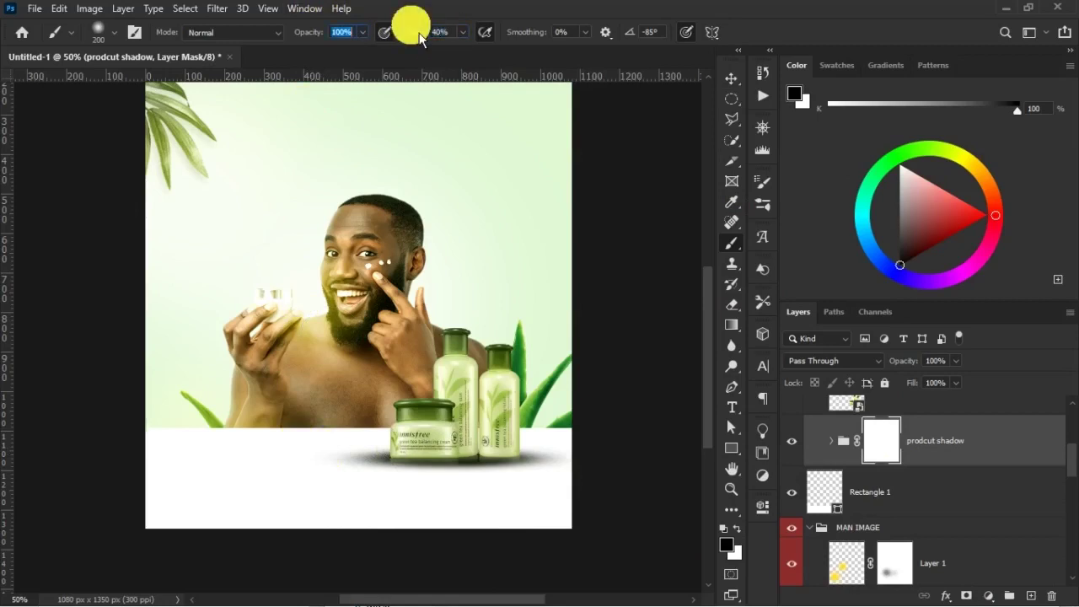
{"action": "type", "text": "40"}
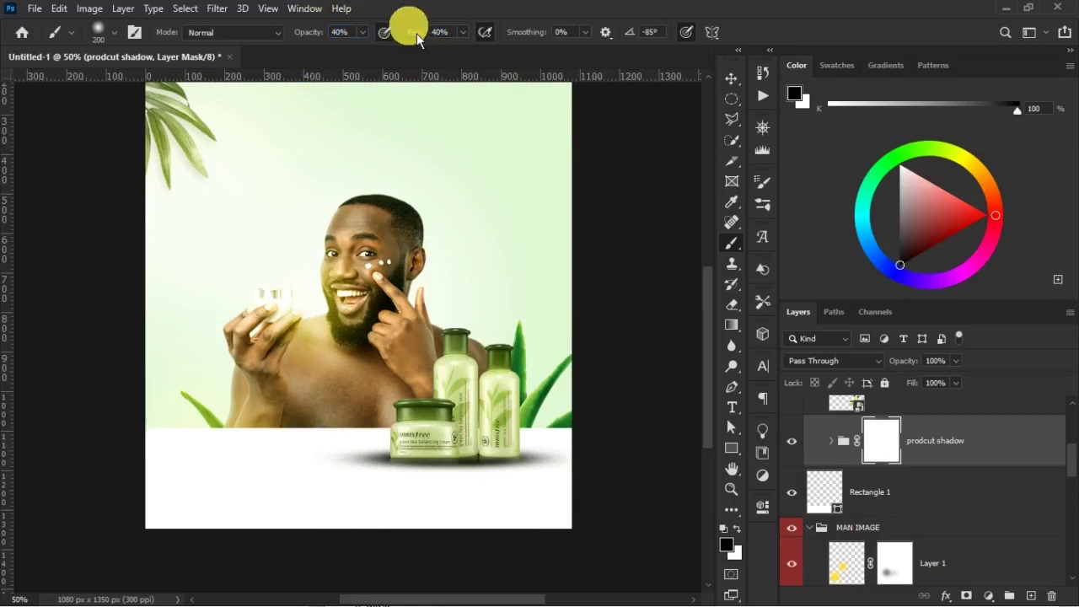
- Soften the left and right ends of the product shadow by painting black on the group's mask
{"action": "left_click", "coordinate": [345, 472]}
{"action": "left_click", "coordinate": [341, 452]}
{"action": "left_click", "coordinate": [549, 474]}
{"action": "left_click", "coordinate": [553, 470]}
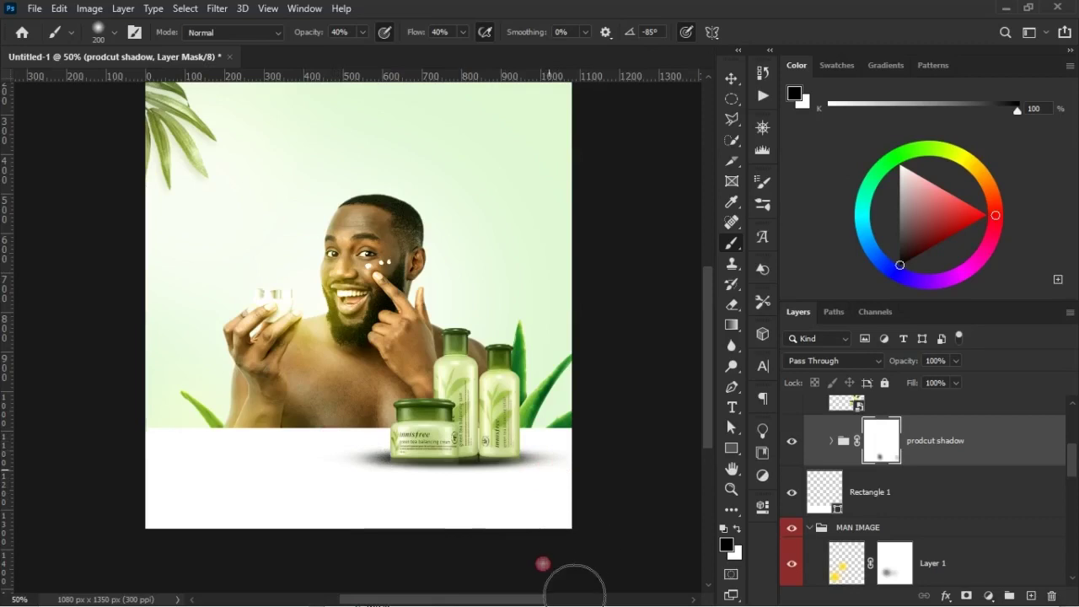
{"action": "key", "text": "v"}
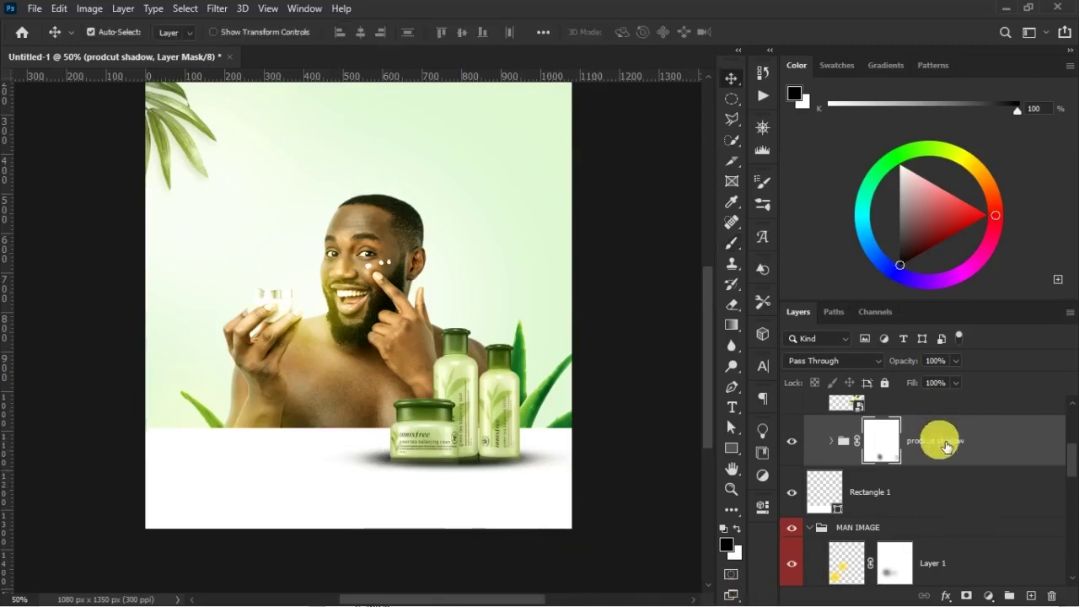
- Squash the shadow group vertically and position it tightly against the base of the products
{"action": "left_click", "coordinate": [922, 408]}
{"action": "left_click", "coordinate": [934, 476]}
{"action": "key", "text": "ctrl+t"}
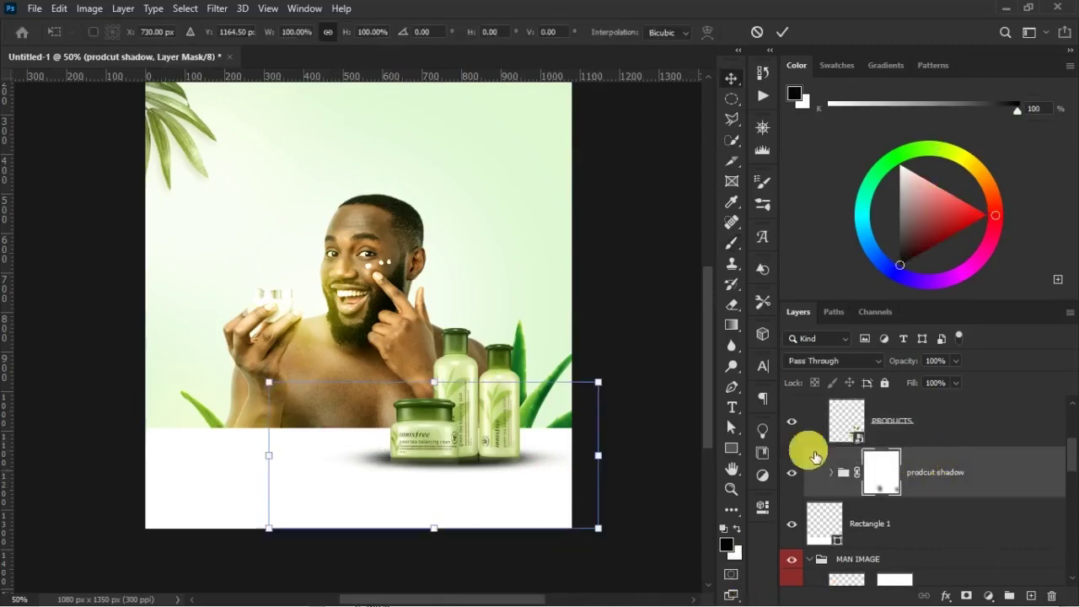
{"action": "left_click_drag", "start_coordinate": [439, 390], "coordinate": [441, 417]}
{"action": "left_click_drag", "start_coordinate": [442, 469], "coordinate": [445, 454]}
{"action": "key", "text": "Return"}
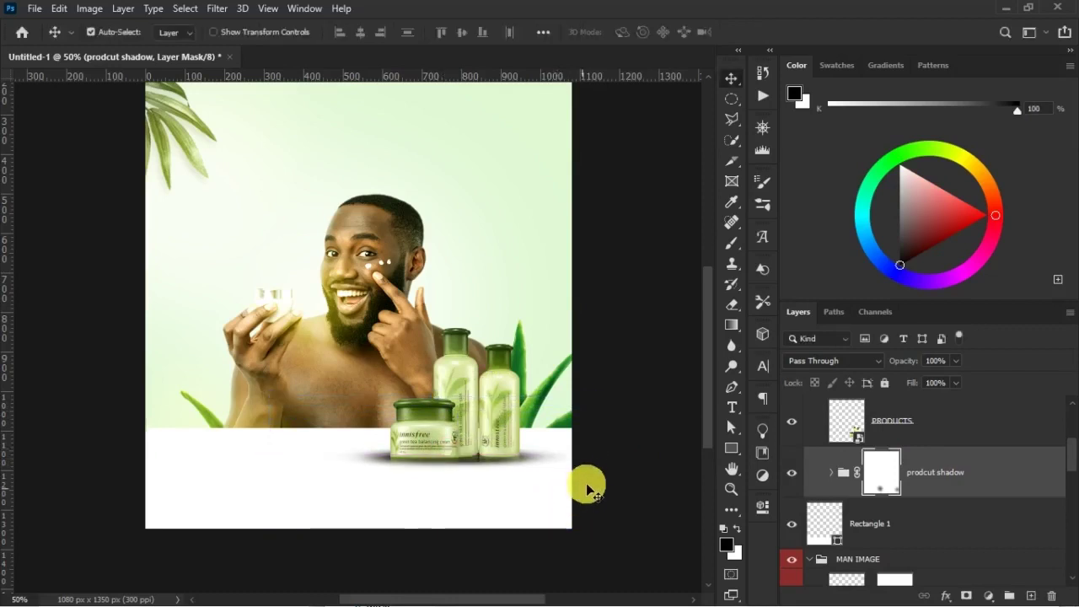
{"action": "key", "text": "ctrl+minus"}
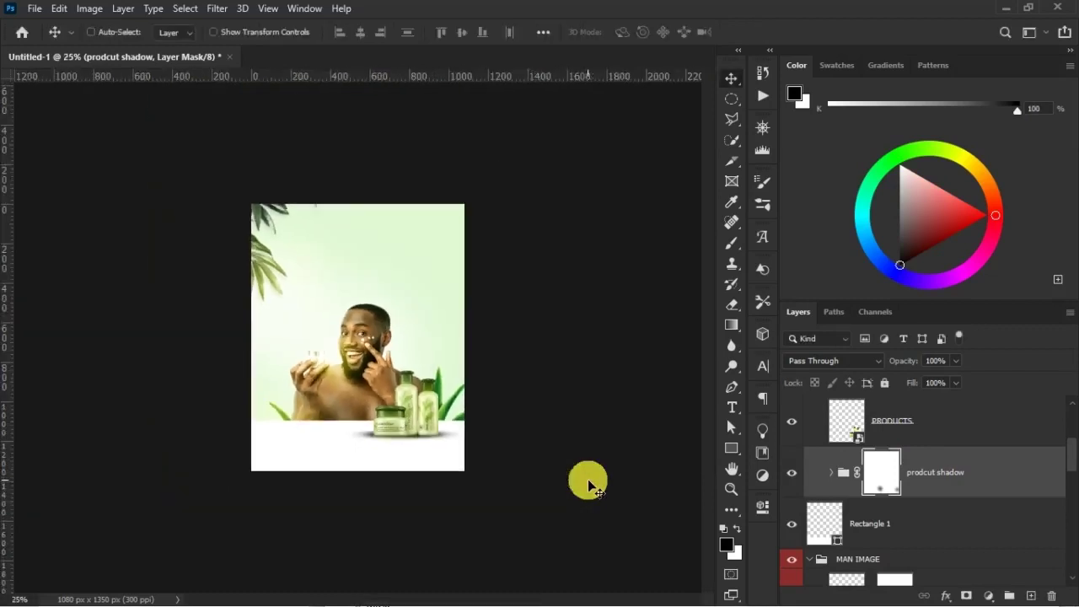
- Lower the product shadow group's opacity to 94% and its fill to 92%
{"action": "key", "text": "ctrl+plus"}
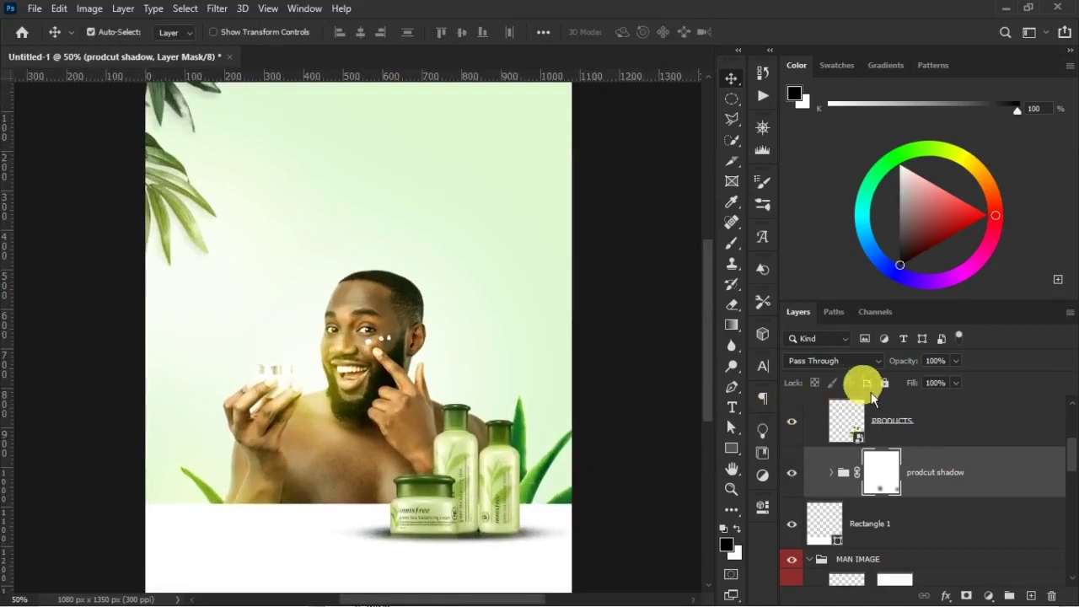
{"action": "mouse_move", "coordinate": [911, 386]}
{"action": "left_mouse_down"}
{"action": "mouse_move", "coordinate": [896, 386]}
{"action": "mouse_move", "coordinate": [920, 385]}
{"action": "left_mouse_up"}
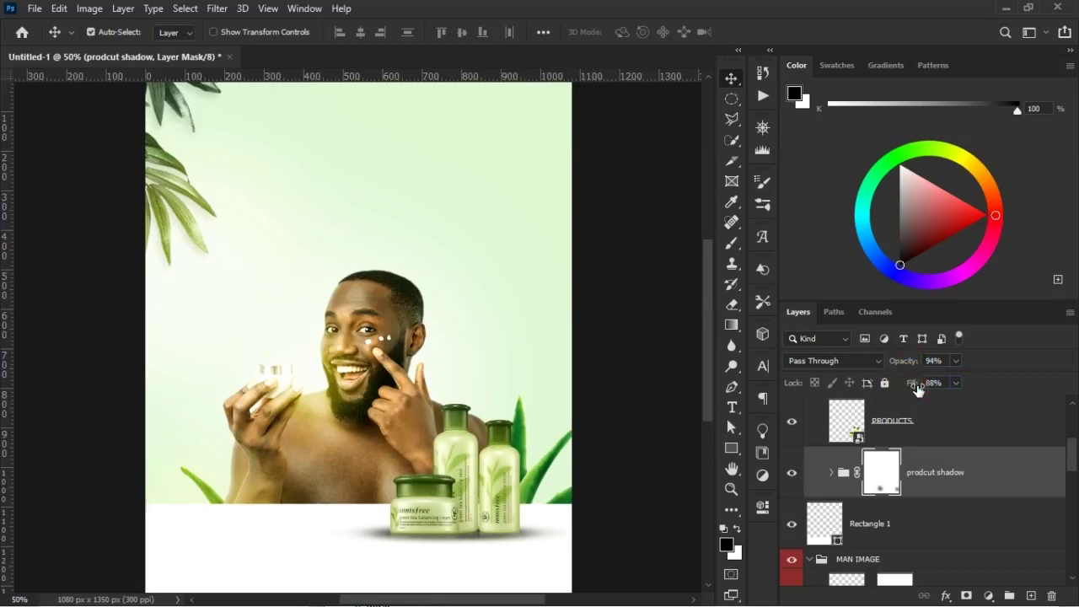
{"action": "key", "text": "ctrl+minus"}
{"action": "key", "text": "ctrl+minus"}
{"action": "key", "text": "ctrl+plus"}
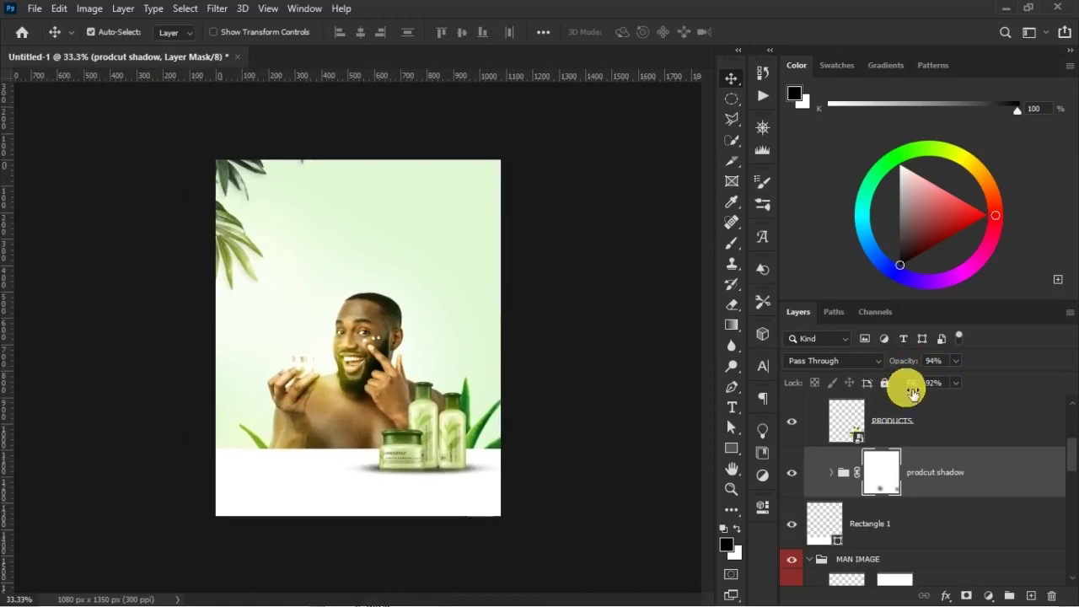
- Paint black on the product shadow group's mask with an enlarged soft brush to fade both ends of the shadow
{"action": "key", "text": "b"}
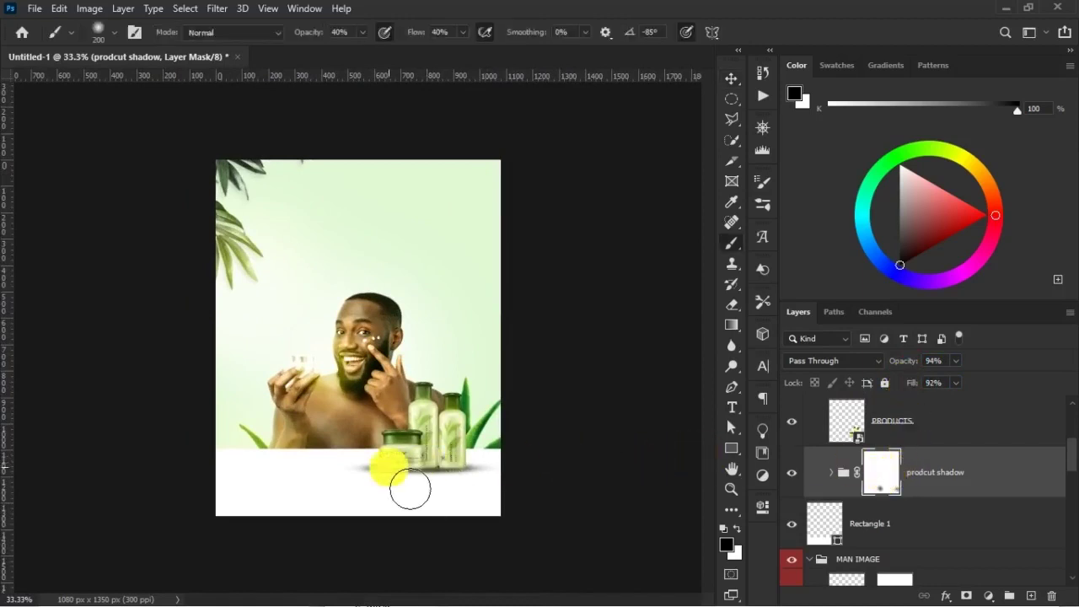
{"action": "key", "text": "bracketright"}
{"action": "left_click", "coordinate": [338, 470]}
{"action": "left_click", "coordinate": [486, 477]}
{"action": "key", "text": "v"}
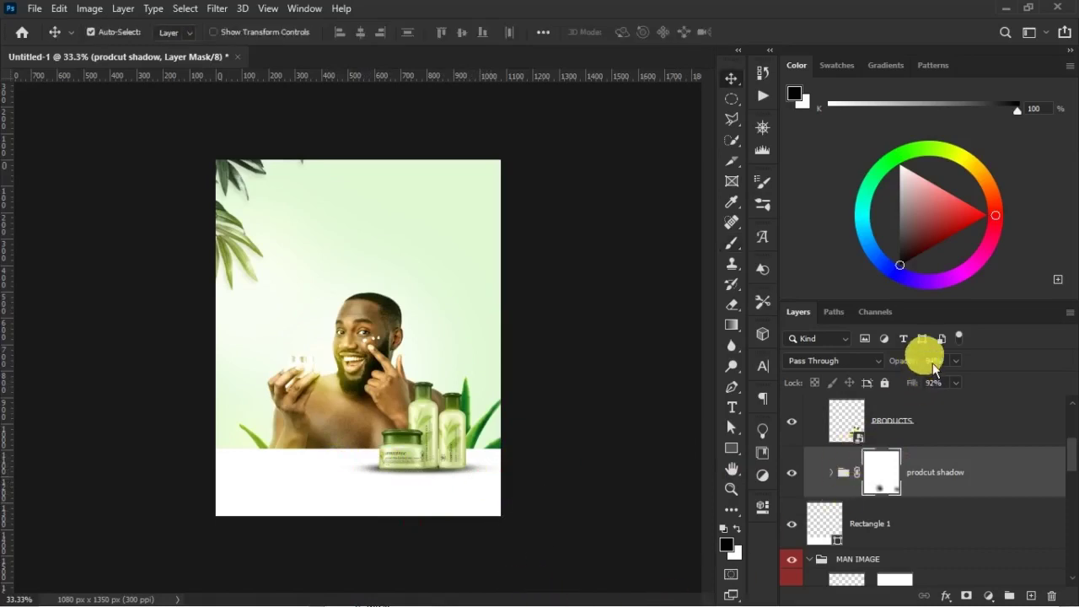
- Set the product shadow group's opacity to 100% and its fill to 95%
{"action": "left_click_drag", "start_coordinate": [900, 361], "coordinate": [914, 381]}
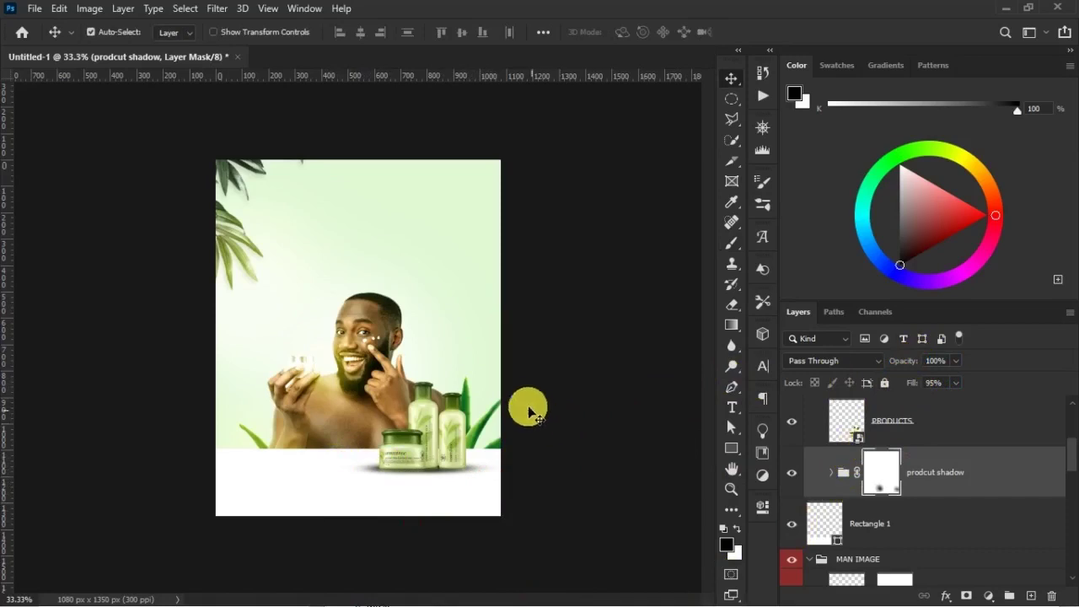
{"action": "key", "text": "ctrl+plus"}
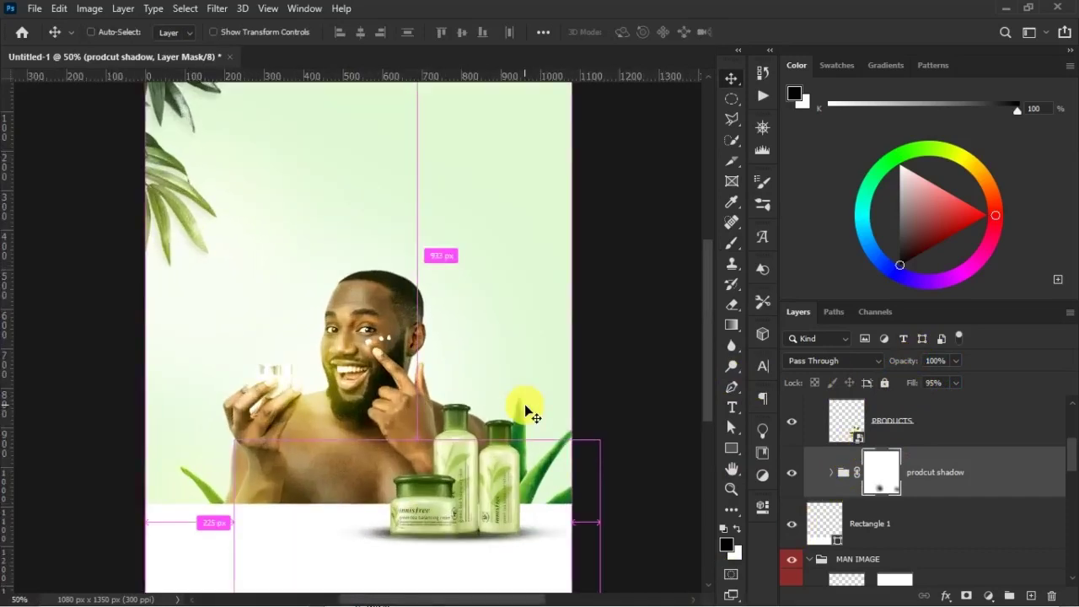
{"action": "scroll", "coordinate": [524, 404], "scroll_direction": "up", "scroll_amount": 1}
{"action": "scroll", "coordinate": [524, 404], "scroll_direction": "up", "scroll_amount": 1}
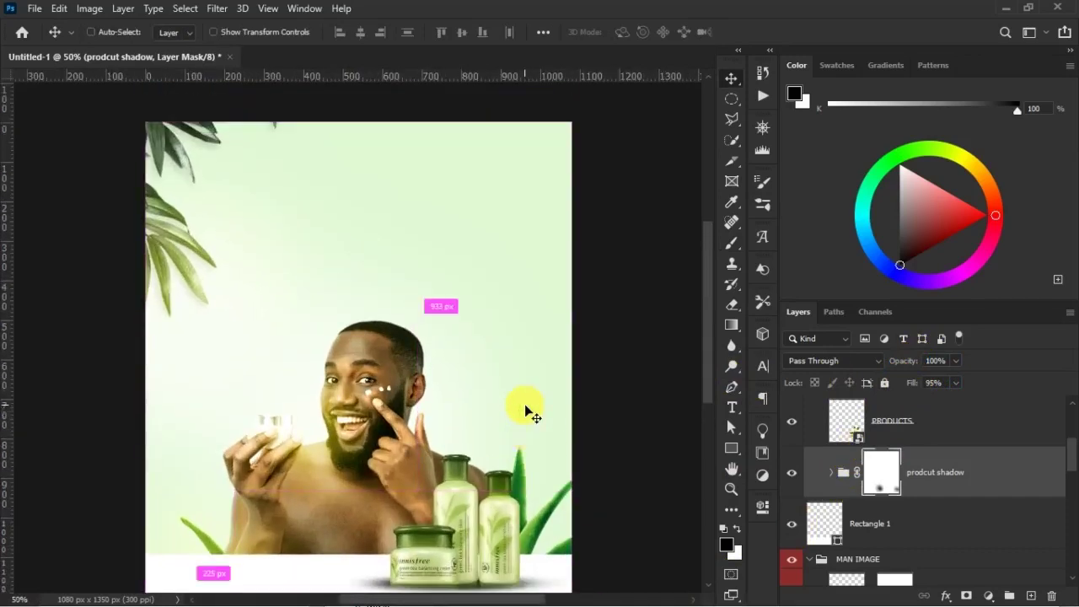
{"action": "key", "text": "ctrl+minus"}
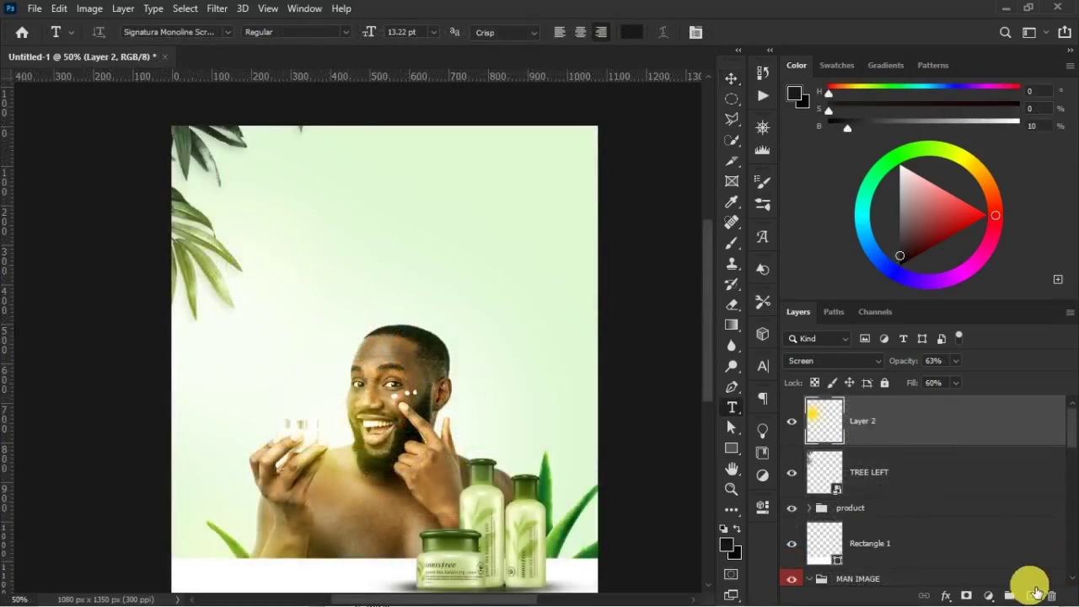
- Add the text "Beauty" on a new layer above Layer 2, in the empty area above the man
{"action": "left_click", "coordinate": [1032, 594]}
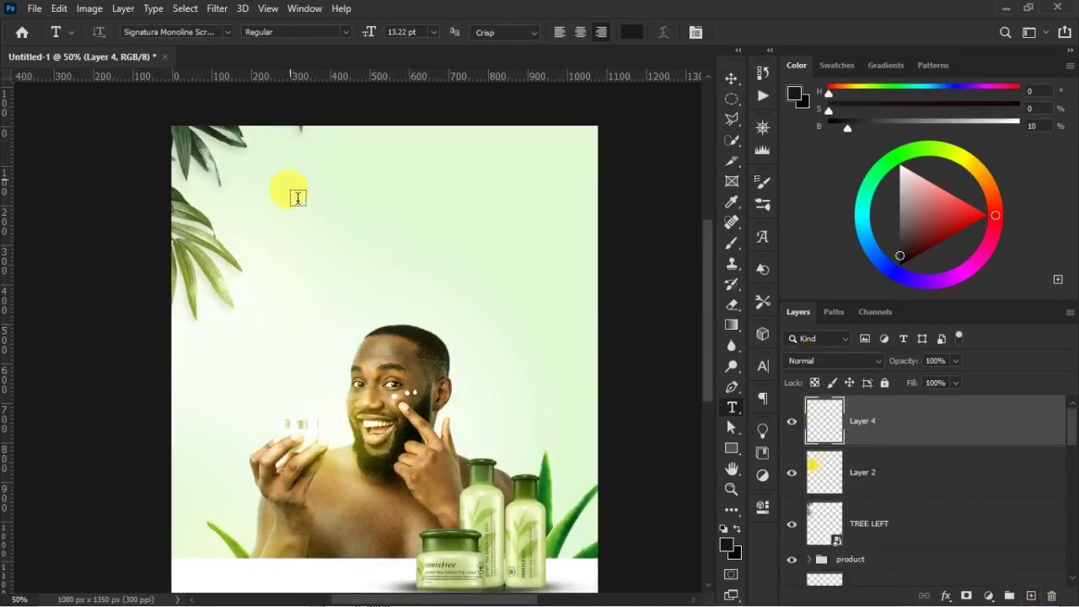
{"action": "left_click", "coordinate": [258, 223]}
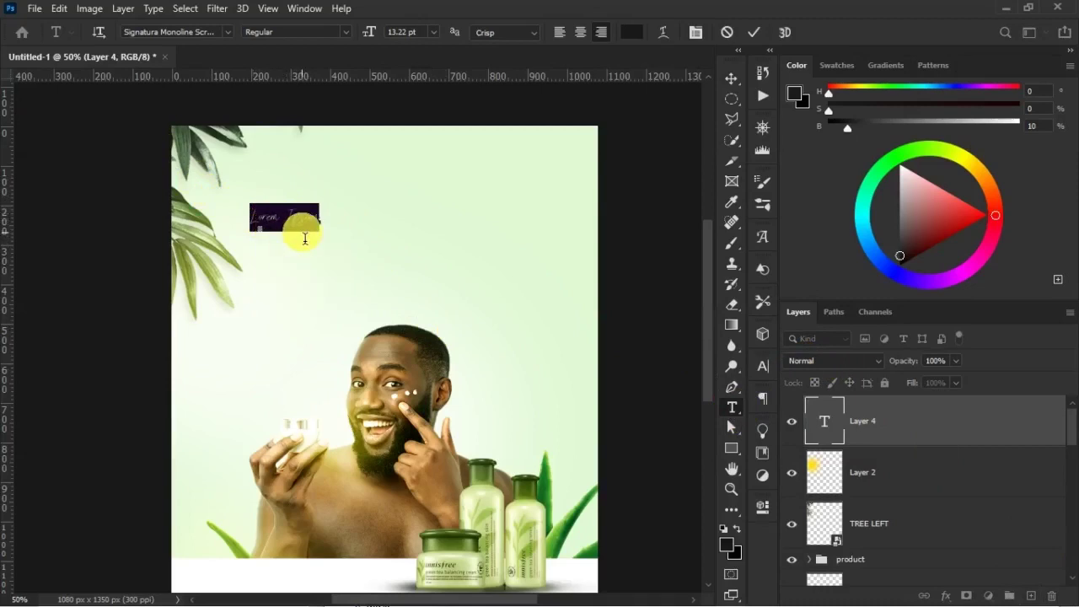
{"action": "key", "text": "Right"}
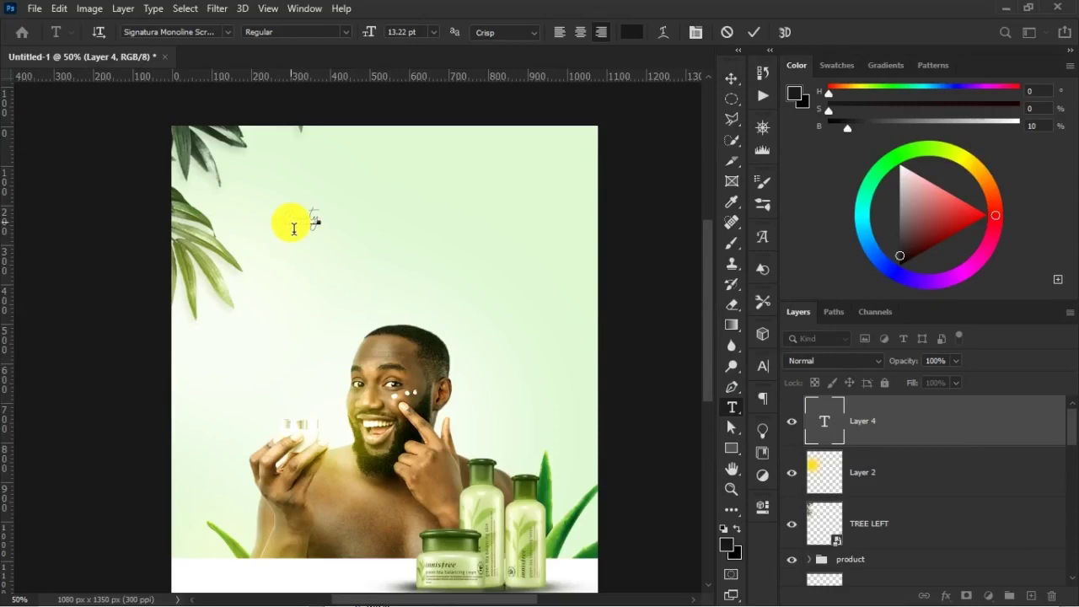
{"action": "key", "text": "ctrl+Return"}
{"action": "key", "text": "v"}
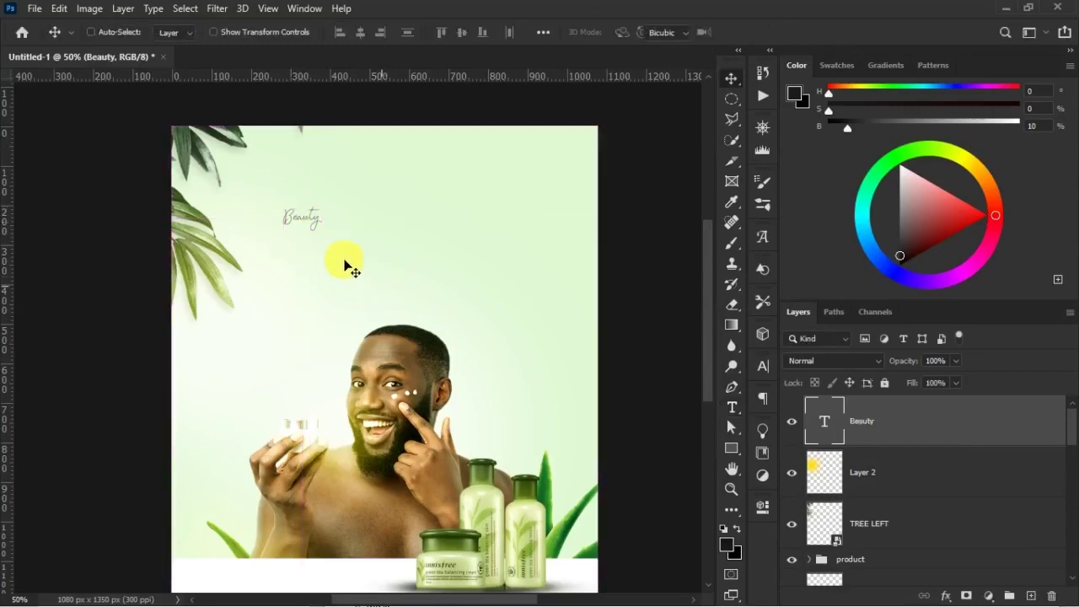
- Scale the "Beauty" text up to about 58.6 pt so it spans the area above the man's head
{"action": "key", "text": "ctrl+t"}
{"action": "left_click_drag", "start_coordinate": [326, 234], "coordinate": [469, 320]}
{"action": "key", "text": "Return"}
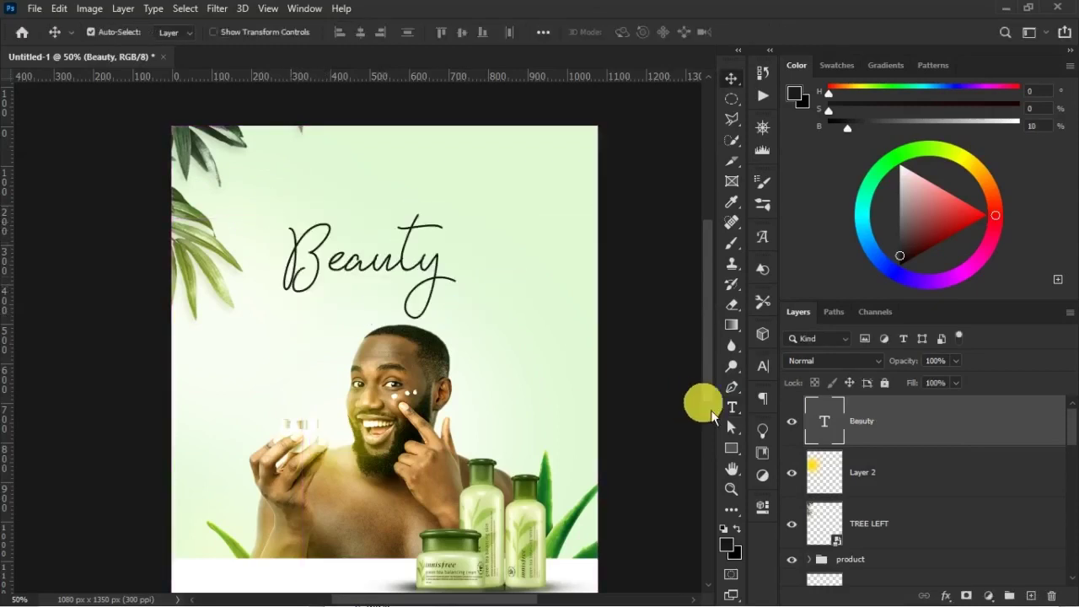
- Change the font of the "Beauty" text to Bella Destina Regular
{"action": "left_click", "coordinate": [763, 373]}
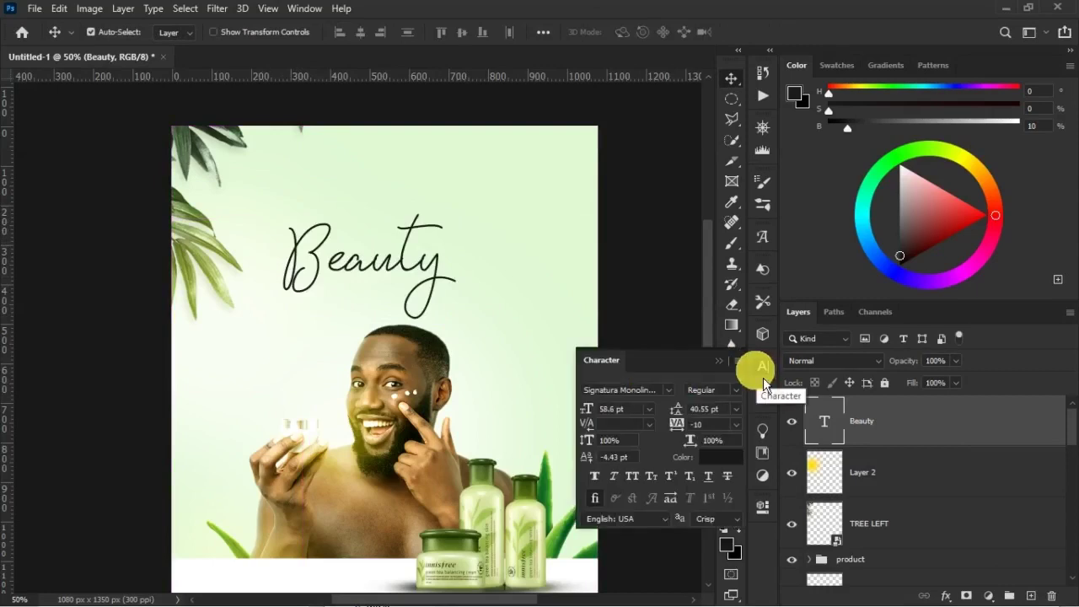
{"action": "left_click", "coordinate": [628, 389]}
{"action": "type", "text": "bella"}
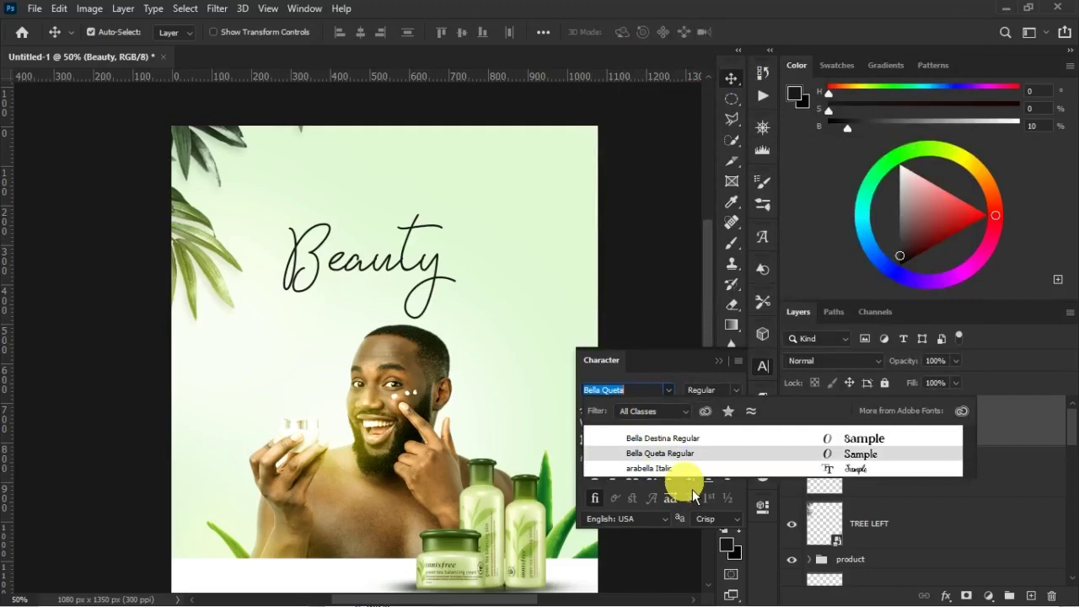
{"action": "left_click", "coordinate": [691, 444]}
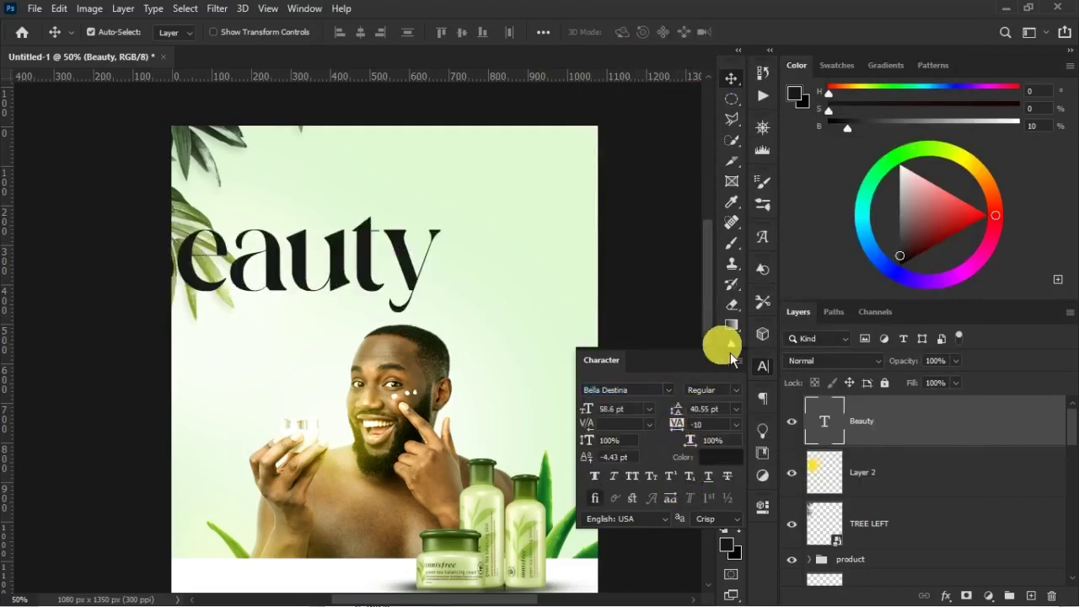
- Set the "Beauty" text colour to dark green 2b6e19
{"action": "left_click", "coordinate": [718, 455]}
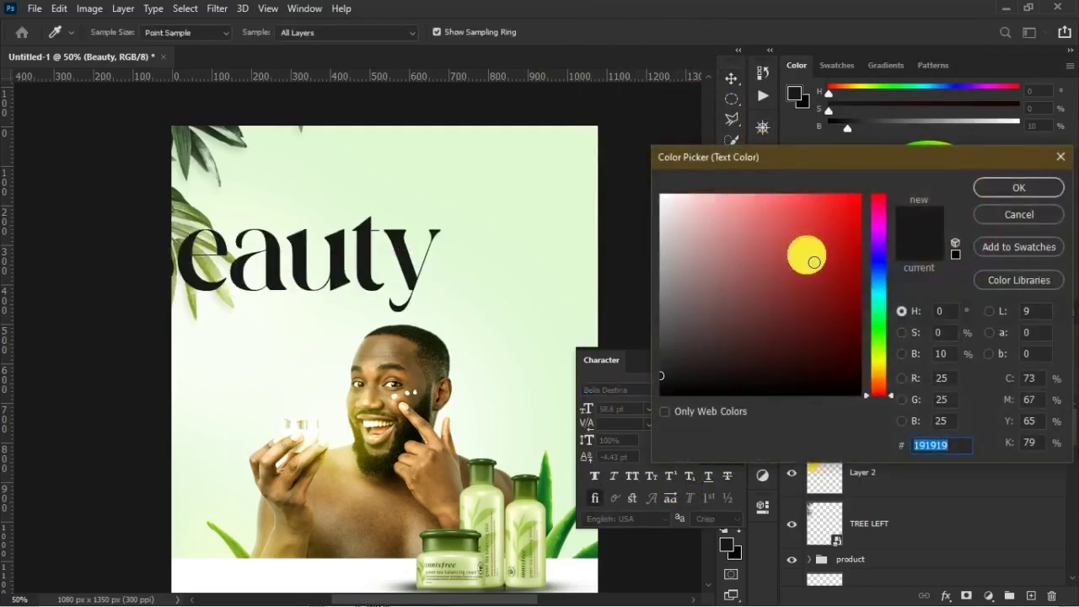
{"action": "type", "text": "2"}
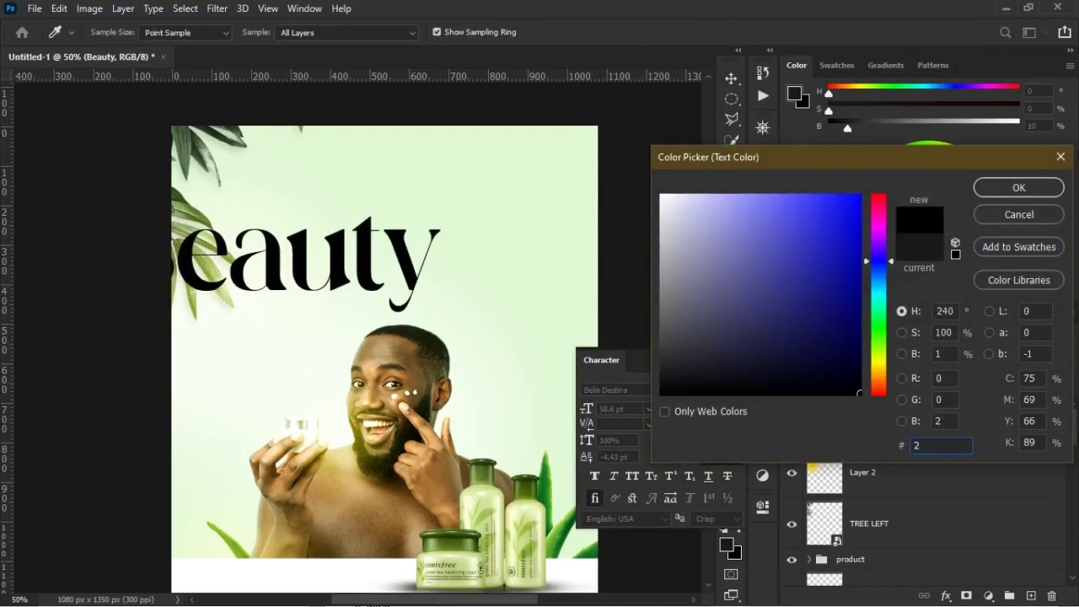
{"action": "type", "text": "b6e"}
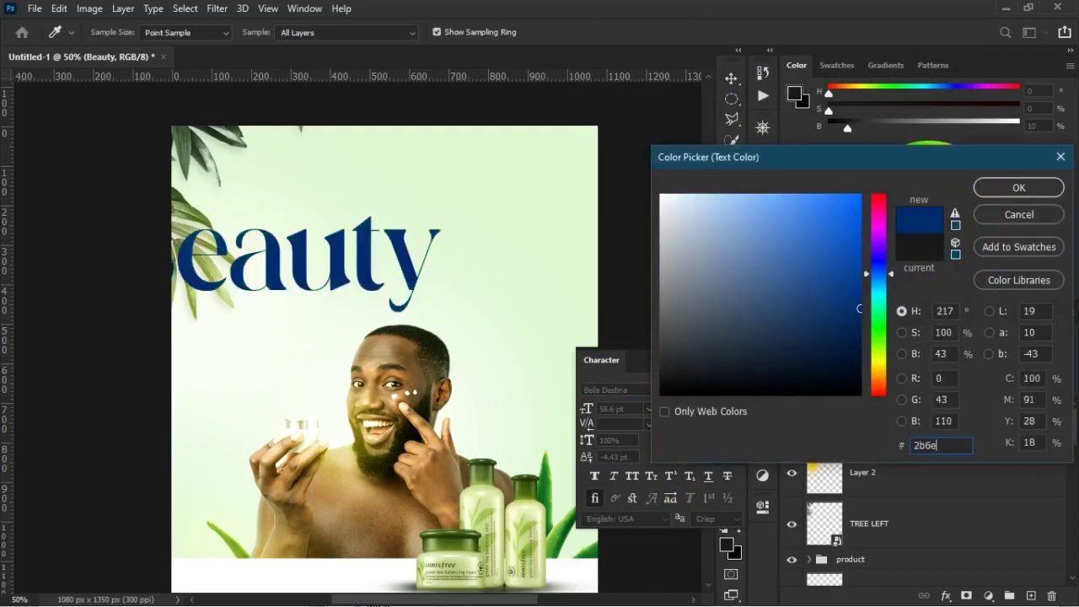
{"action": "type", "text": "19"}
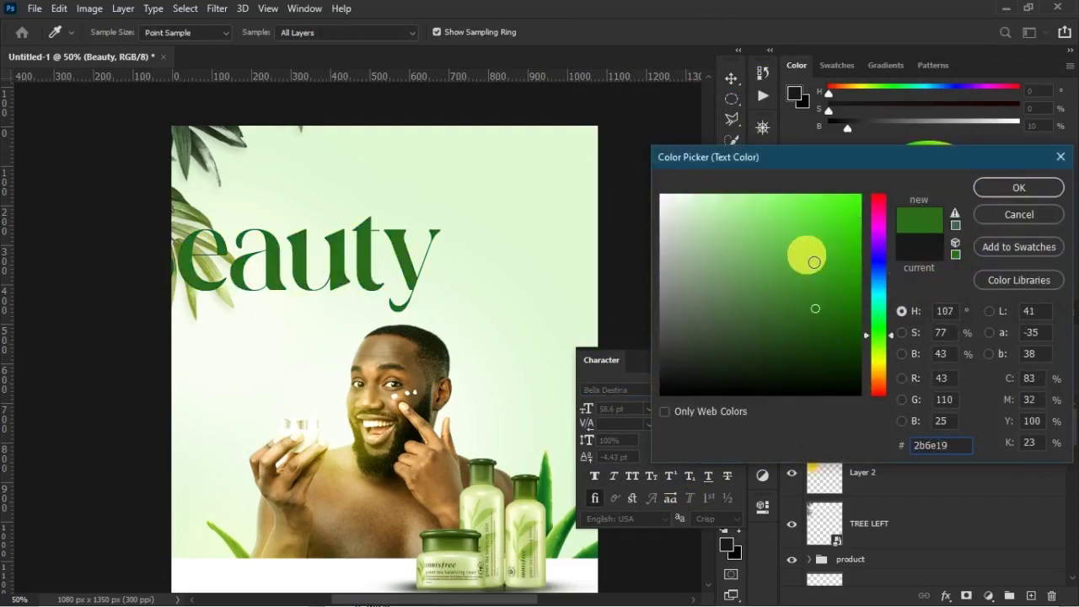
{"action": "key", "text": "Return"}
- Set the "Beauty" text size to 40 pt and position the word above the man's head
{"action": "left_click_drag", "start_coordinate": [388, 249], "coordinate": [527, 249]}
{"action": "left_click", "coordinate": [645, 409]}
{"action": "type", "text": "40"}
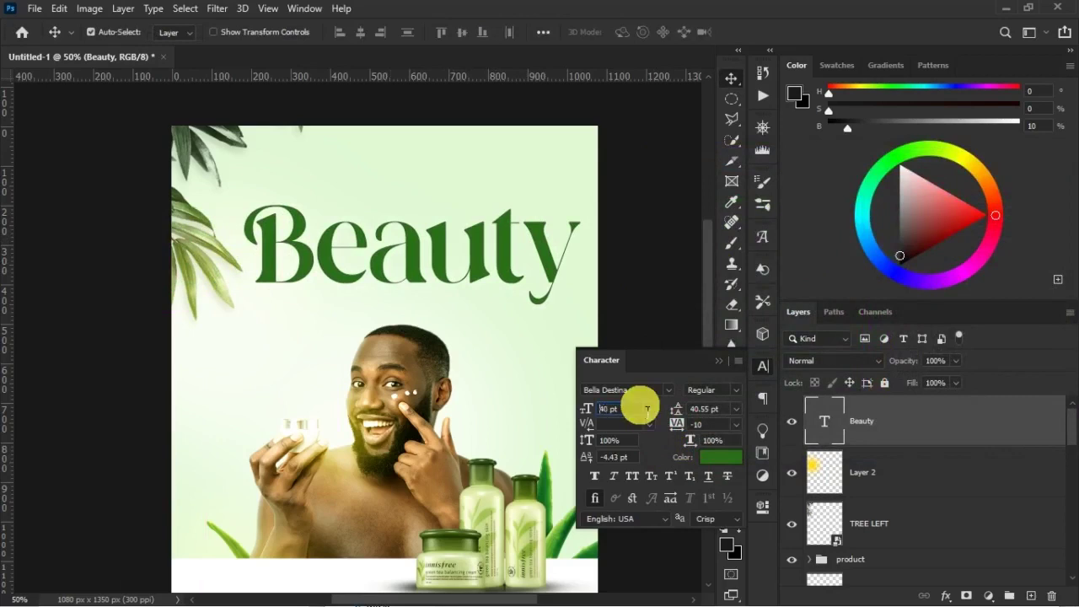
{"action": "key", "text": "Return"}
{"action": "left_click_drag", "start_coordinate": [533, 263], "coordinate": [452, 245]}
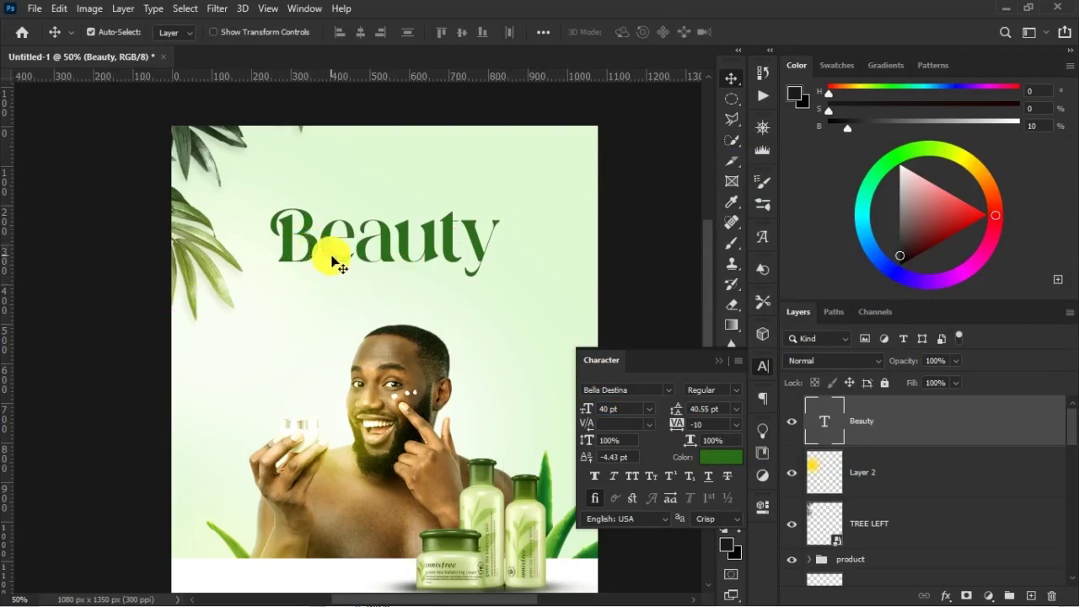
- Enlarge only the letter "B" of "Beauty" to 52 pt
{"action": "key", "text": "t"}
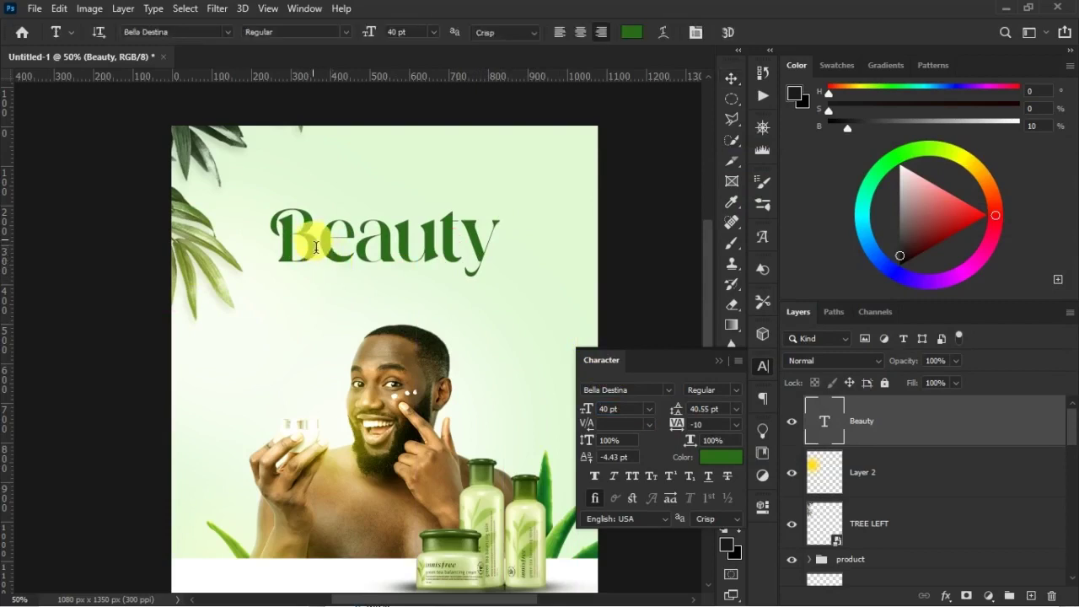
{"action": "left_click_drag", "start_coordinate": [324, 259], "coordinate": [271, 249]}
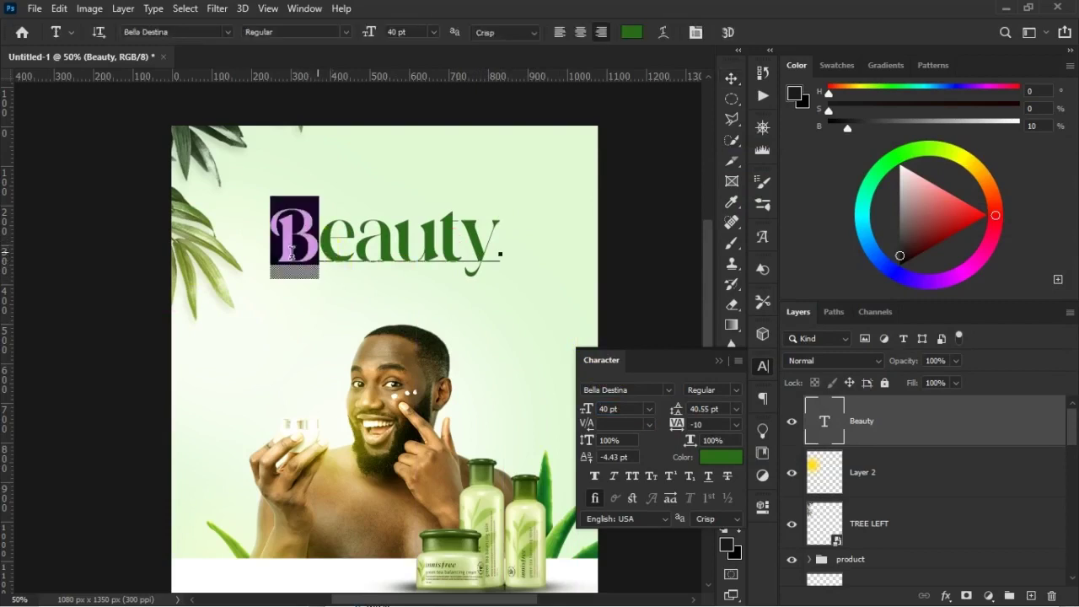
{"action": "left_click", "coordinate": [632, 410]}
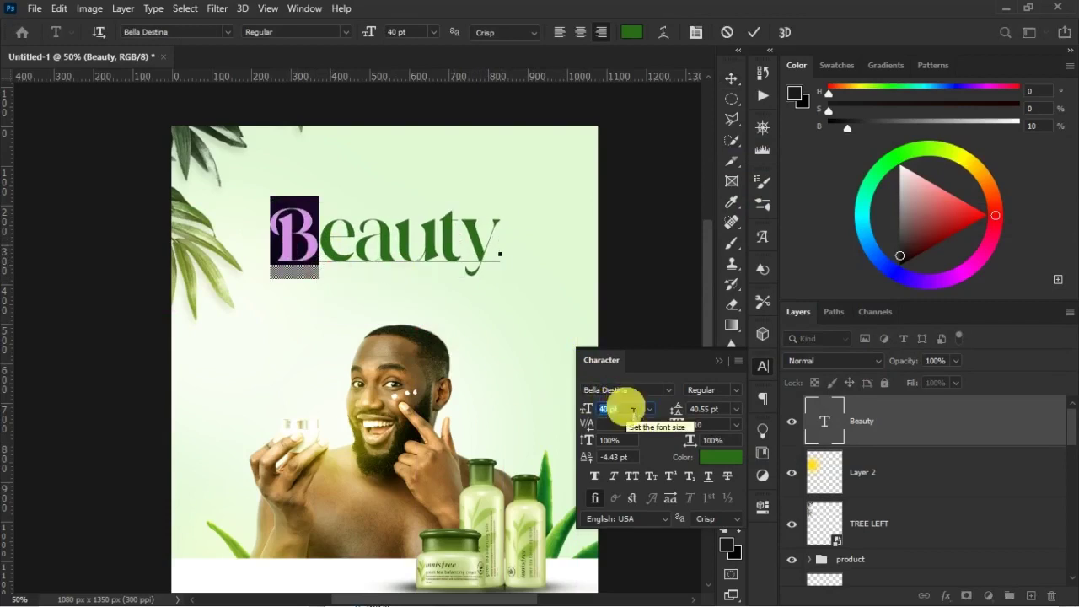
{"action": "type", "text": "52"}
{"action": "key", "text": "Return"}
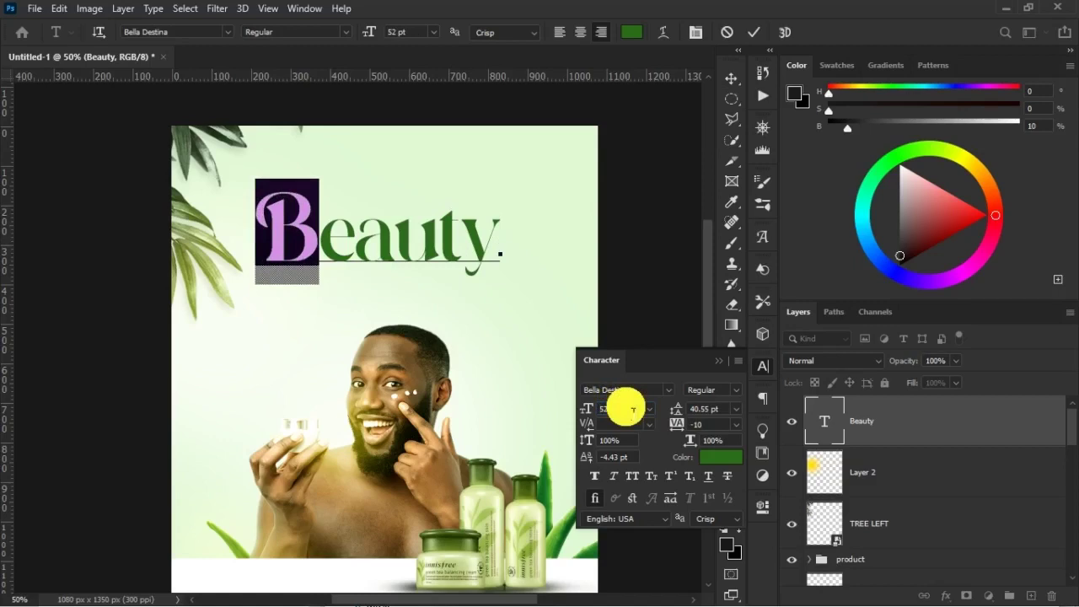
- Lower the baseline shift of the letter "B" to -13.3 pt and commit the text edit
{"action": "key", "text": "alt+shift+Down"}
{"action": "key", "text": "alt+shift+Down"}
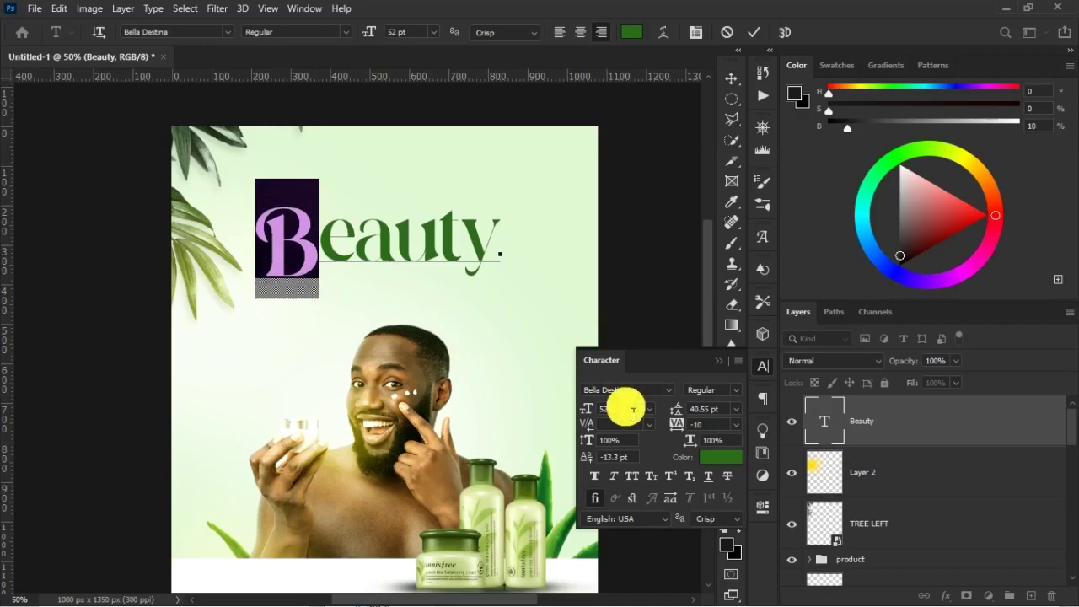
{"action": "key", "text": "ctrl+Return"}
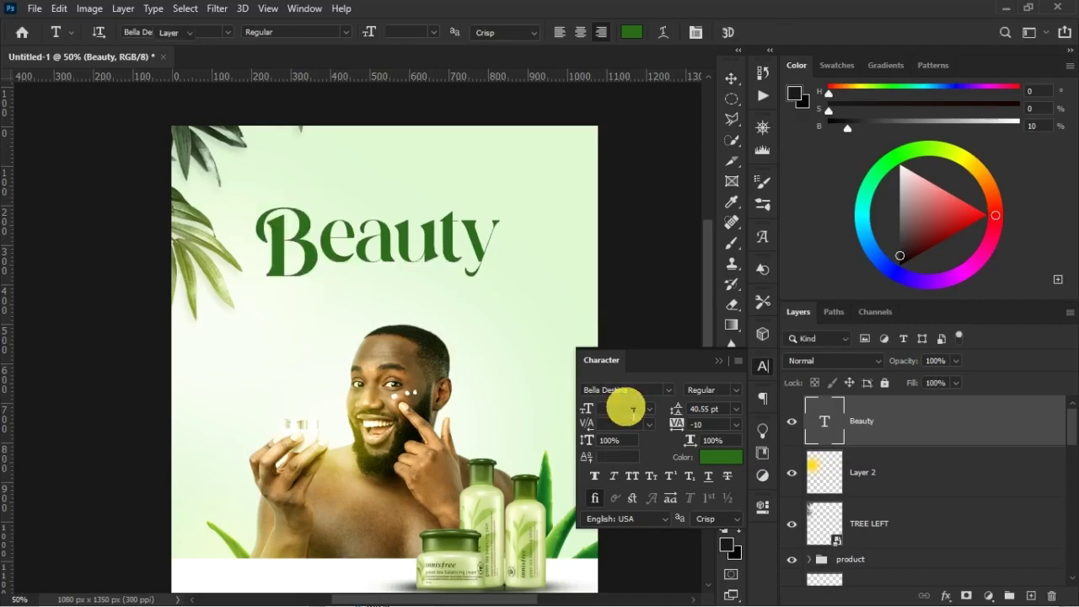
{"action": "key", "text": "v"}
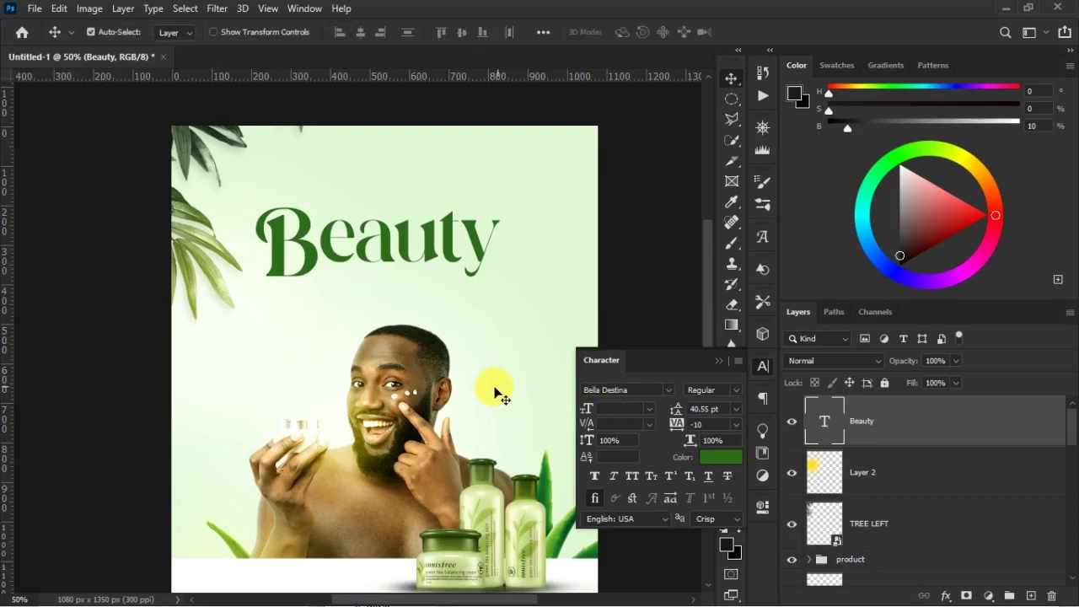
- Collapse and select the MAN IMAGE group, and nudge it slightly downward behind the white table
{"action": "scroll", "coordinate": [411, 426], "scroll_direction": "down", "scroll_amount": 1}
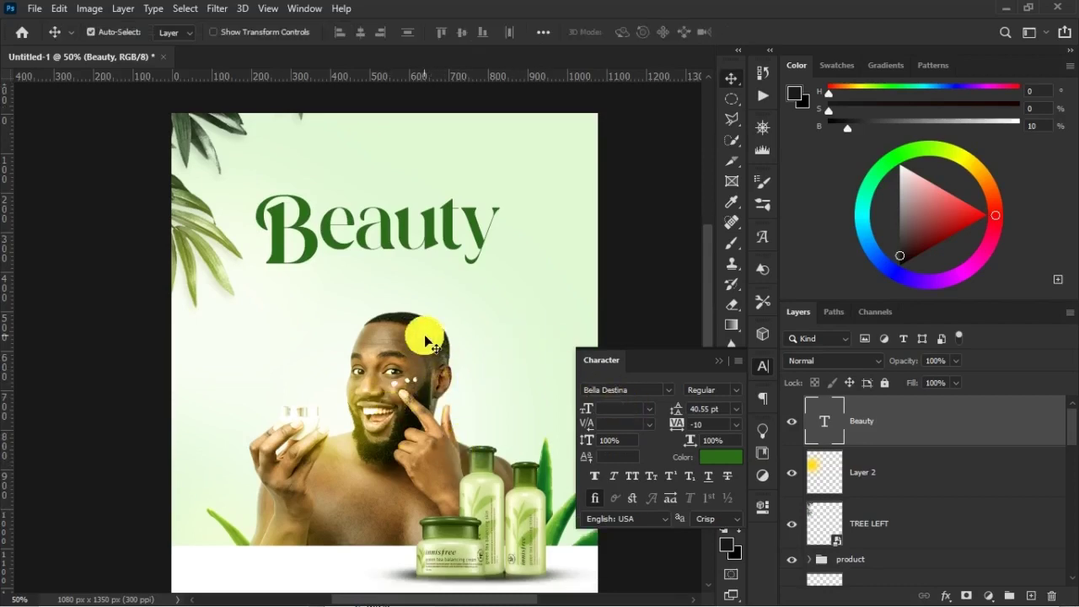
{"action": "left_click", "coordinate": [425, 342]}
{"action": "scroll", "coordinate": [885, 506], "scroll_direction": "up", "scroll_amount": 5}
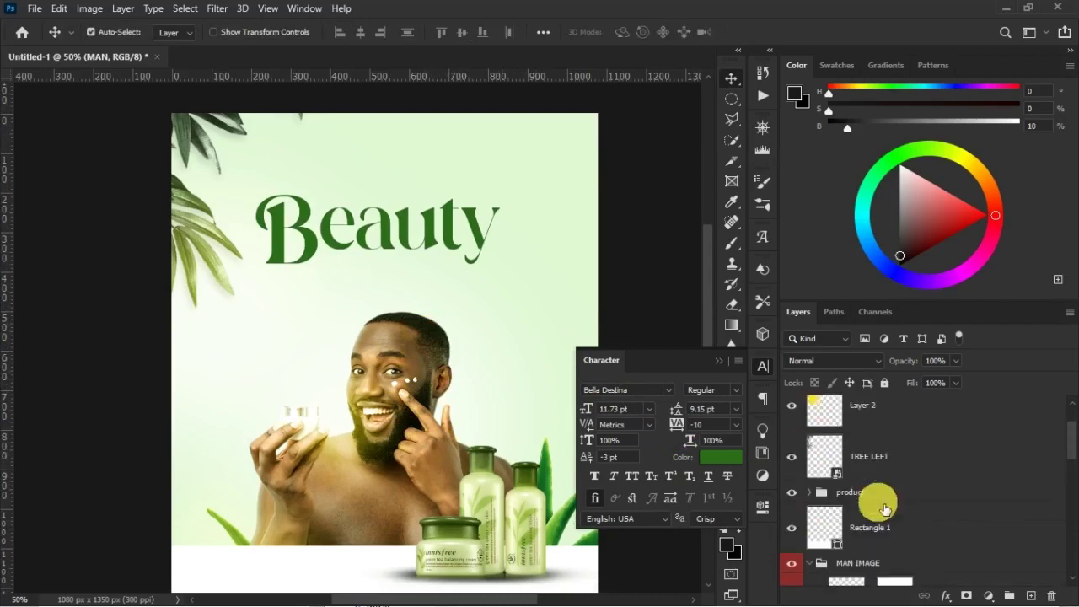
{"action": "left_click", "coordinate": [818, 565]}
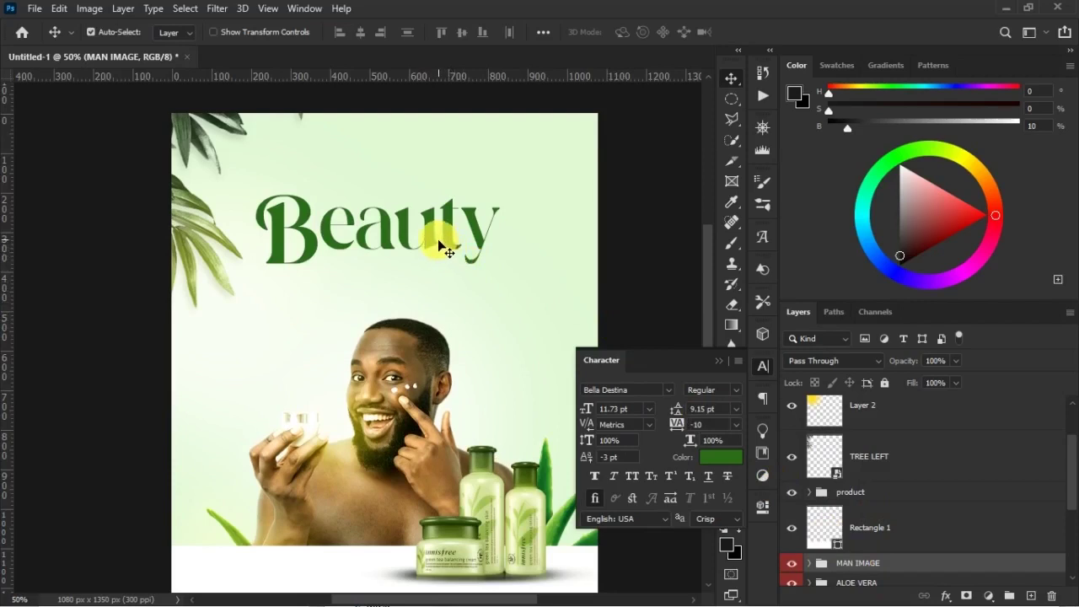
- Move the "Beauty" headline slightly up and to the right, and scale it down a little above the man
{"action": "left_click_drag", "start_coordinate": [445, 241], "coordinate": [463, 242]}
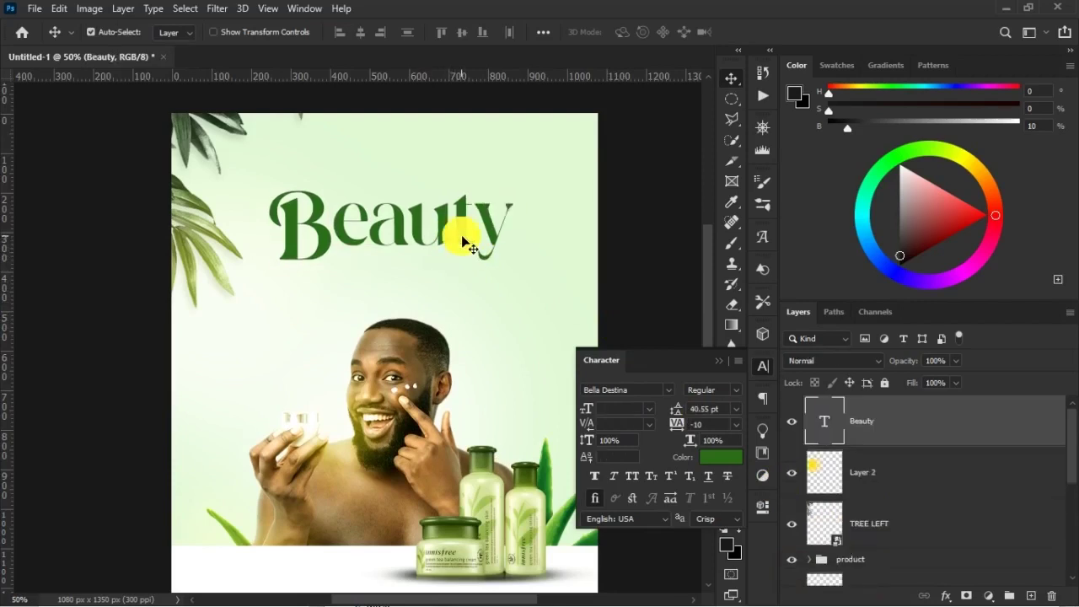
{"action": "key", "text": "ctrl+t"}
{"action": "left_click_drag", "start_coordinate": [523, 290], "coordinate": [509, 281]}
{"action": "key", "text": "Return"}
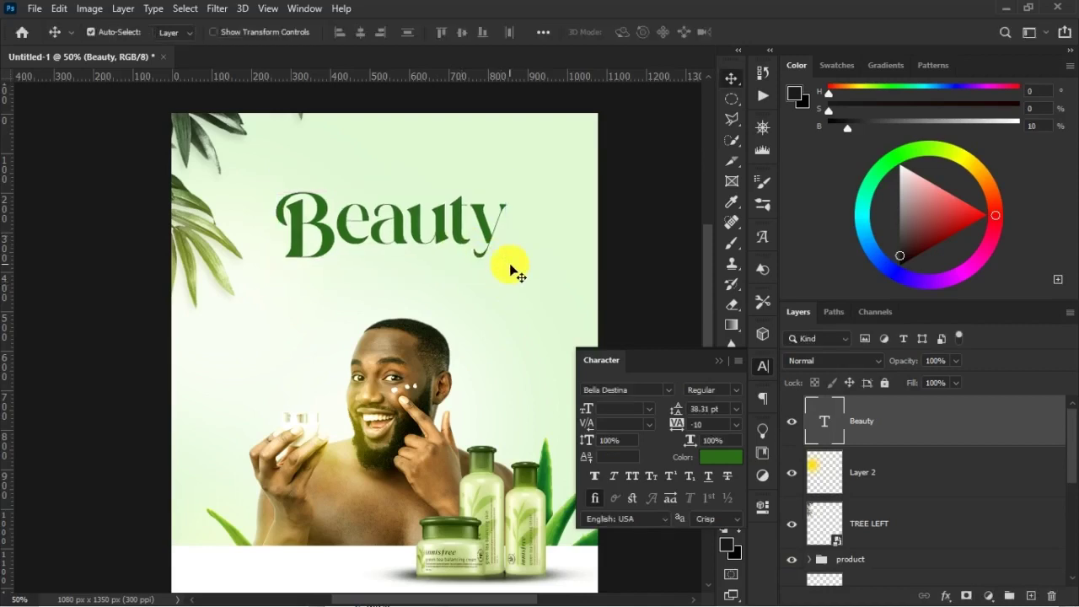
- Duplicate the "Beauty" headline directly below itself and replace the copy's text with "Skincare"
{"action": "left_click_drag", "start_coordinate": [460, 223], "coordinate": [460, 281]}
{"action": "key", "text": "t"}
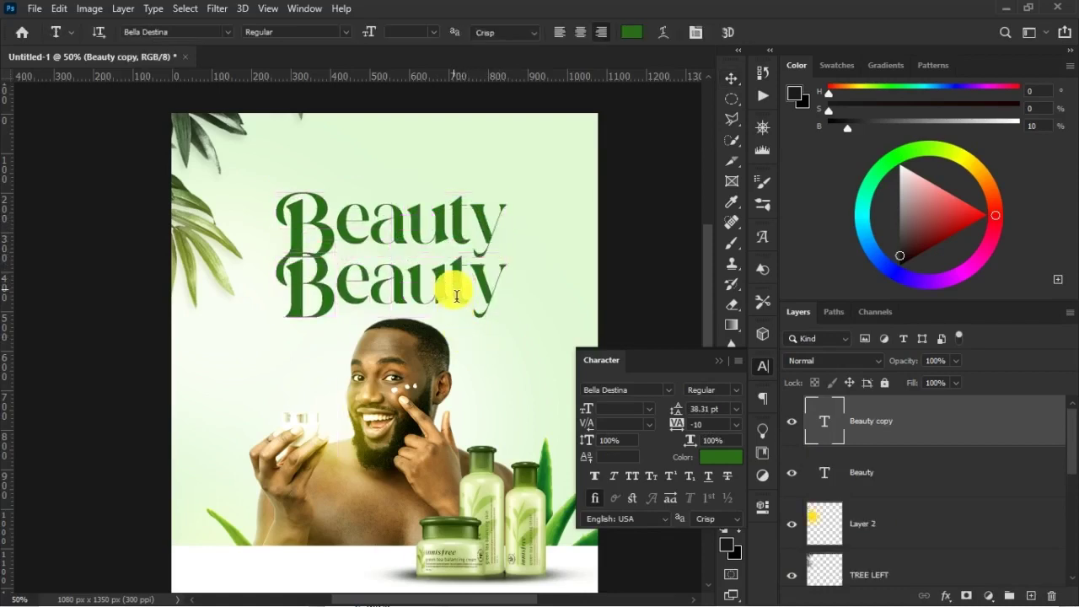
{"action": "double_click", "coordinate": [456, 316]}
{"action": "type", "text": "Skincare"}
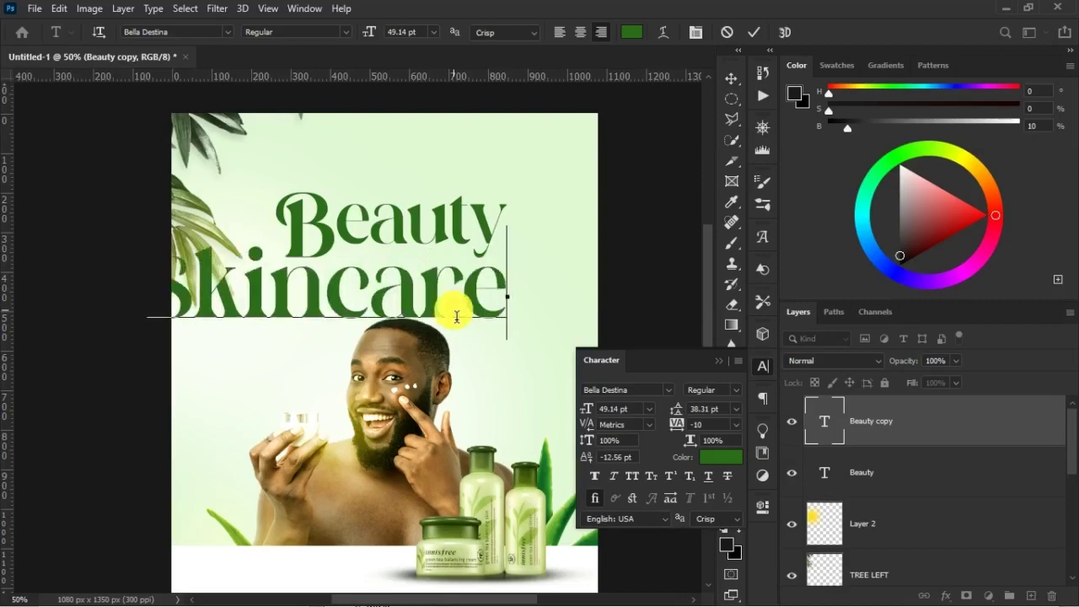
{"action": "key", "text": "ctrl+Return"}
{"action": "key", "text": "v"}
- Set the "Skincare" text in the Poppins Medium font
{"action": "left_click", "coordinate": [648, 393]}
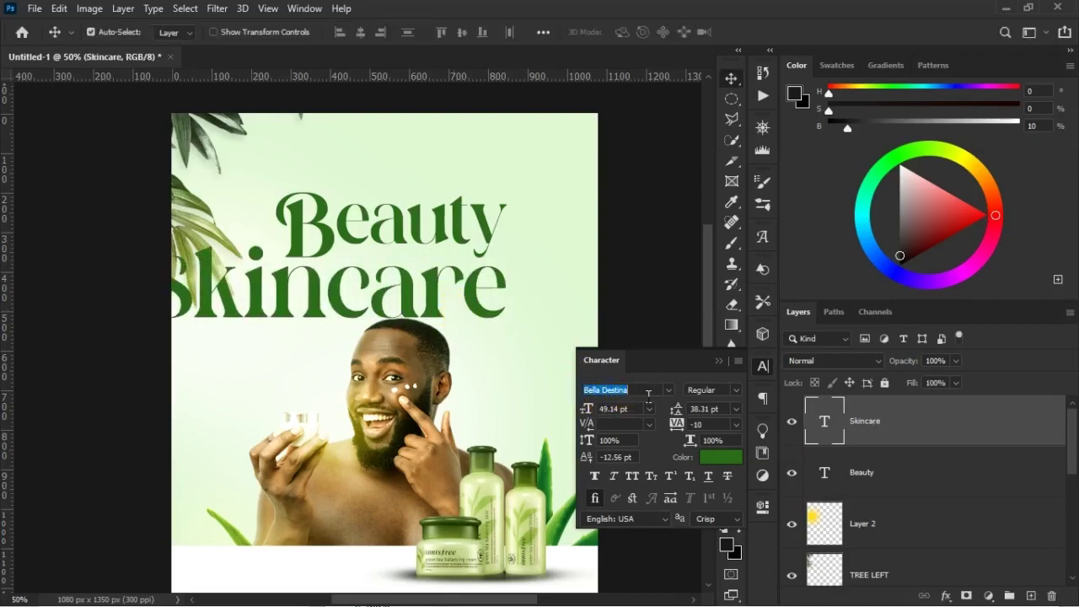
{"action": "type", "text": "Poppins"}
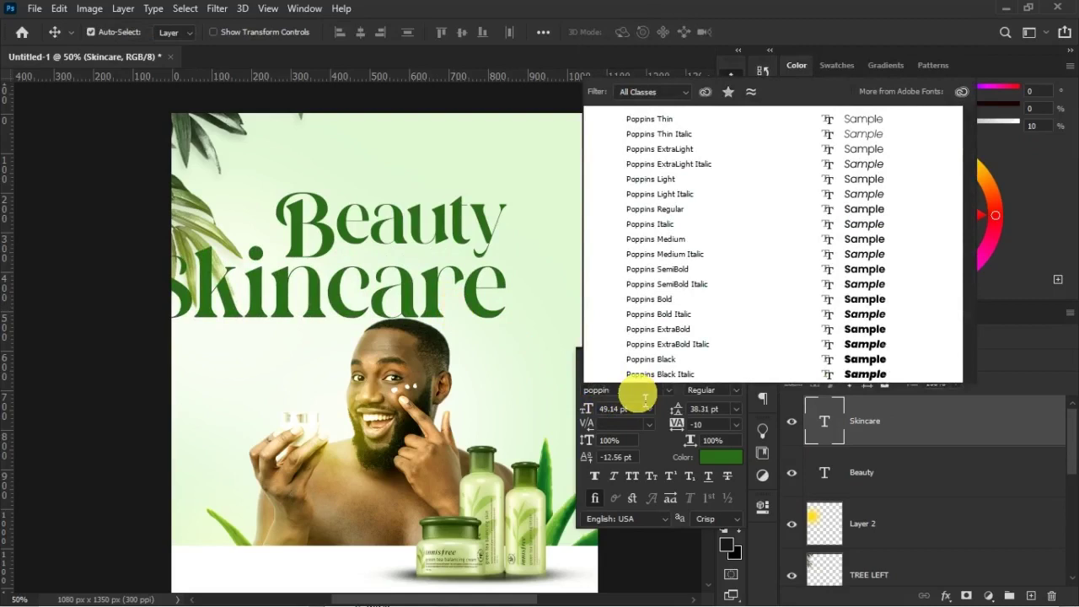
{"action": "left_click", "coordinate": [649, 240]}
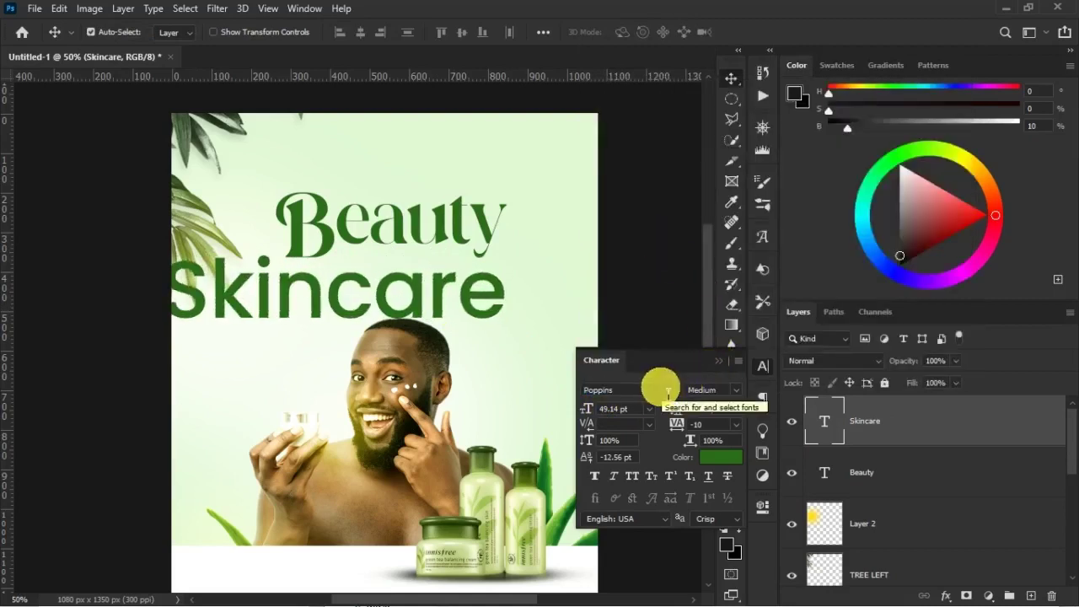
- Scale the "Skincare" text down to about 17.5 pt and place it just beneath "Beauty"
{"action": "key", "text": "ctrl"}
{"action": "key", "text": "ctrl+t"}
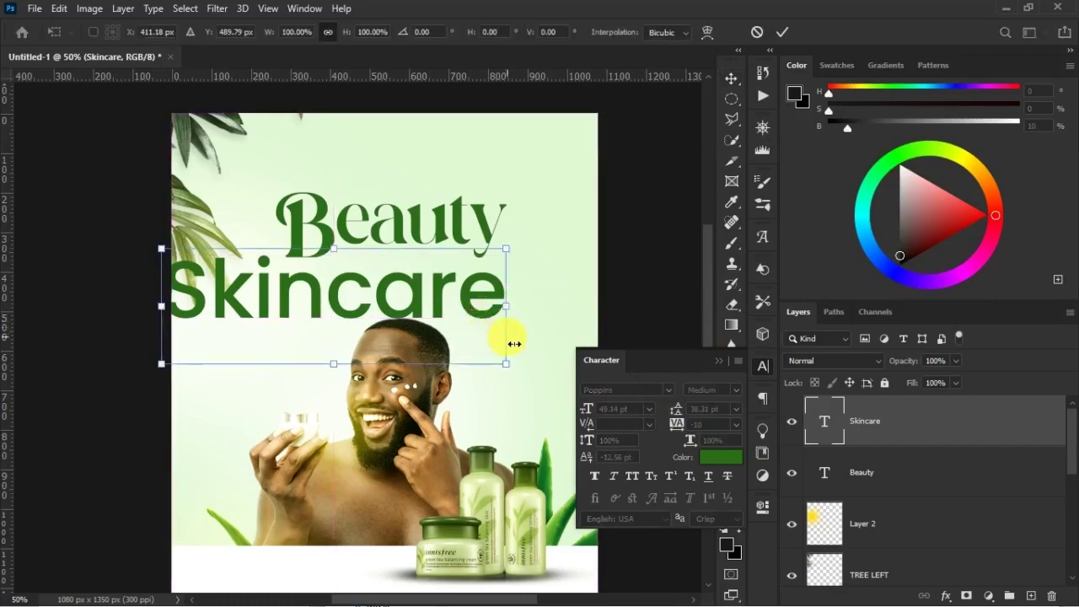
{"action": "left_click_drag", "start_coordinate": [511, 373], "coordinate": [447, 269]}
{"action": "key", "text": "Return"}
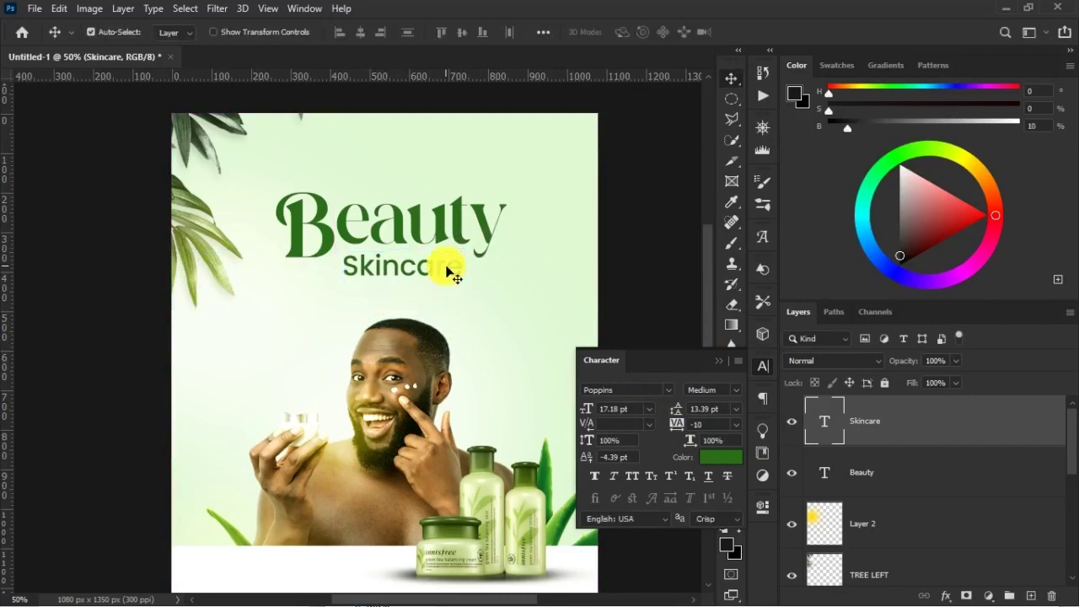
{"action": "key", "text": "ctrl+t"}
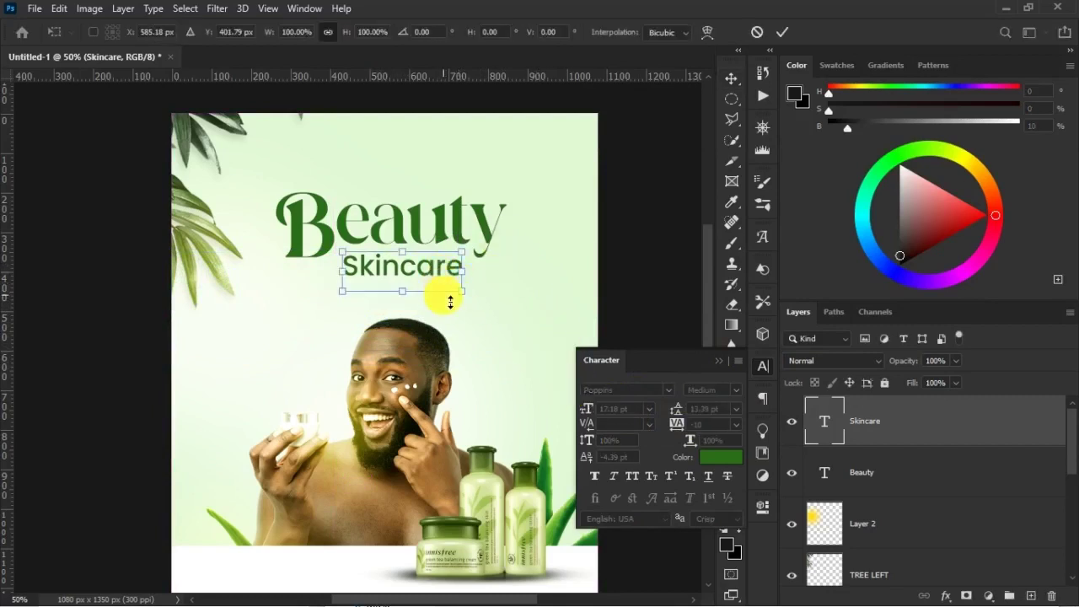
{"action": "left_click_drag", "start_coordinate": [463, 296], "coordinate": [441, 267]}
{"action": "key", "text": "Return"}
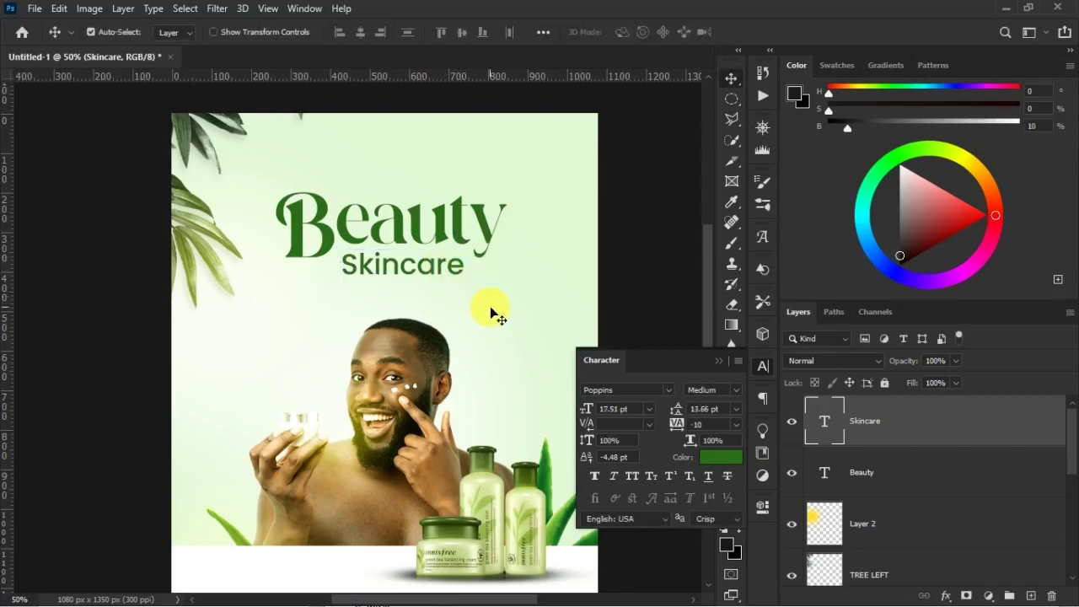
- Nudge the "Skincare" text slightly up and to the left, closer to the "Beauty" headline
{"action": "key", "text": "Up"}
{"action": "key", "text": "Up"}
{"action": "key", "text": "Up"}
{"action": "key", "text": "Left"}
{"action": "key", "text": "Left"}
{"action": "key", "text": "Left"}
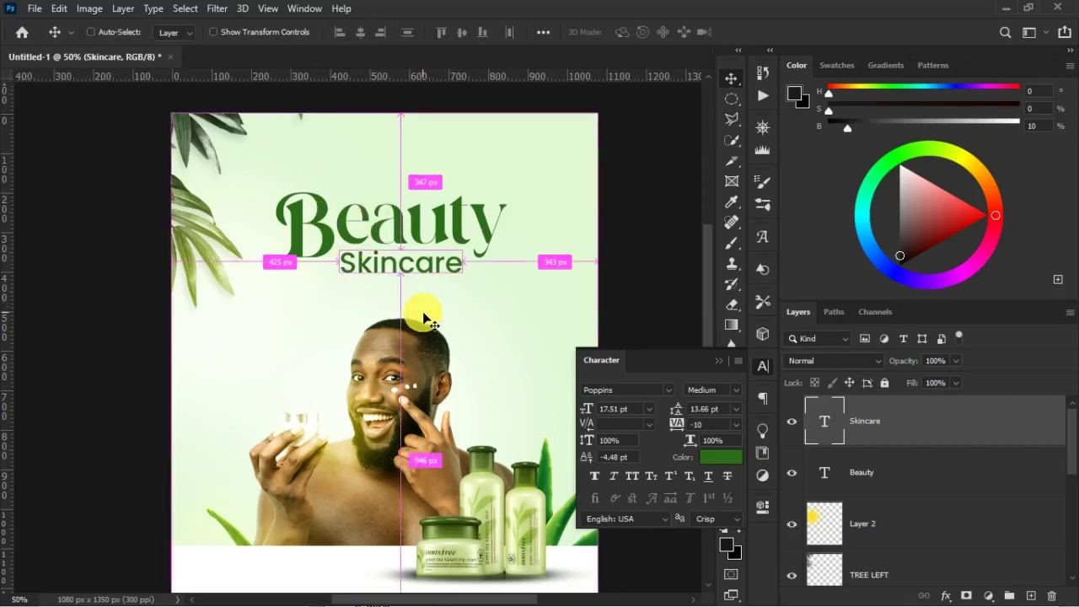
- Duplicate the "Skincare" text slightly lower and change the copy's wording to "FOR MEN"
{"action": "key", "text": "alt+Down"}
{"action": "key", "text": "shift+Down"}
{"action": "key", "text": "shift+Down"}
{"action": "key", "text": "shift+Down"}
{"action": "key", "text": "shift+Down"}
{"action": "key", "text": "shift+Down"}
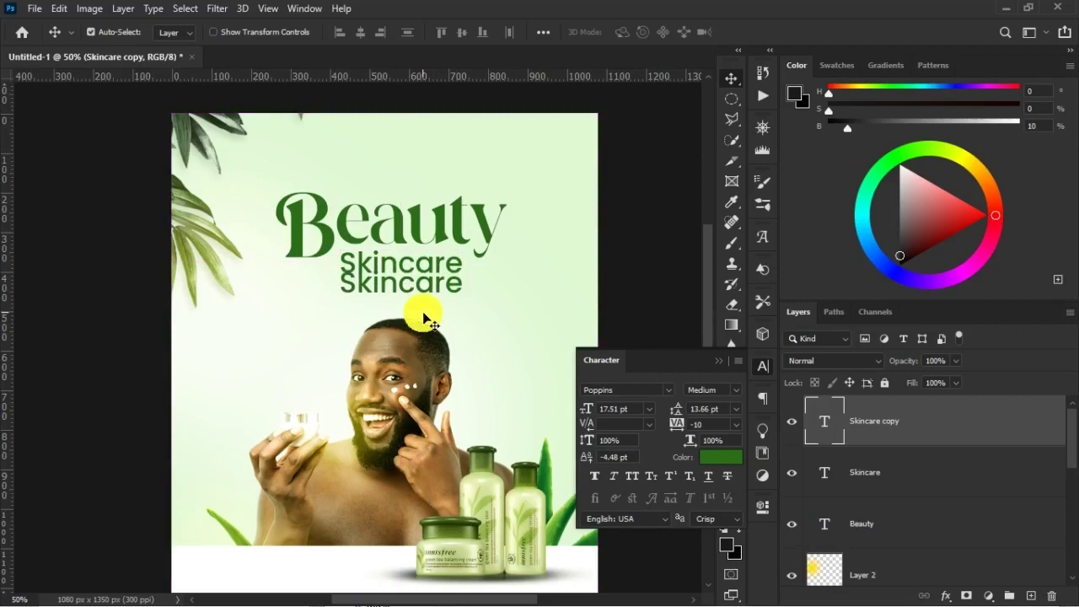
{"action": "key", "text": "t"}
{"action": "double_click", "coordinate": [416, 287]}
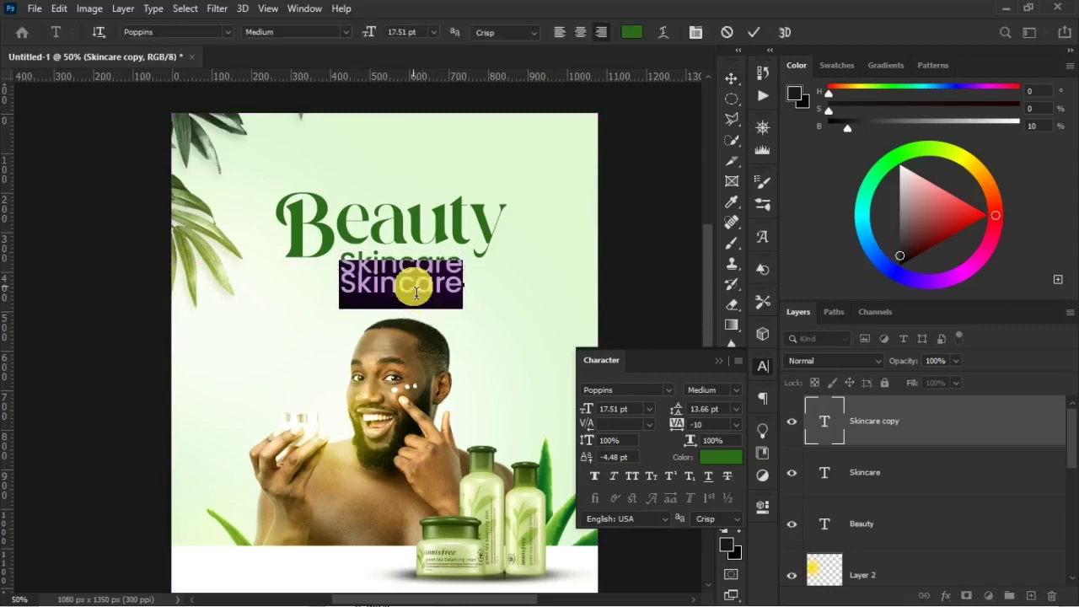
{"action": "type", "text": "FOR MEN"}
{"action": "key", "text": "ctrl+Return"}
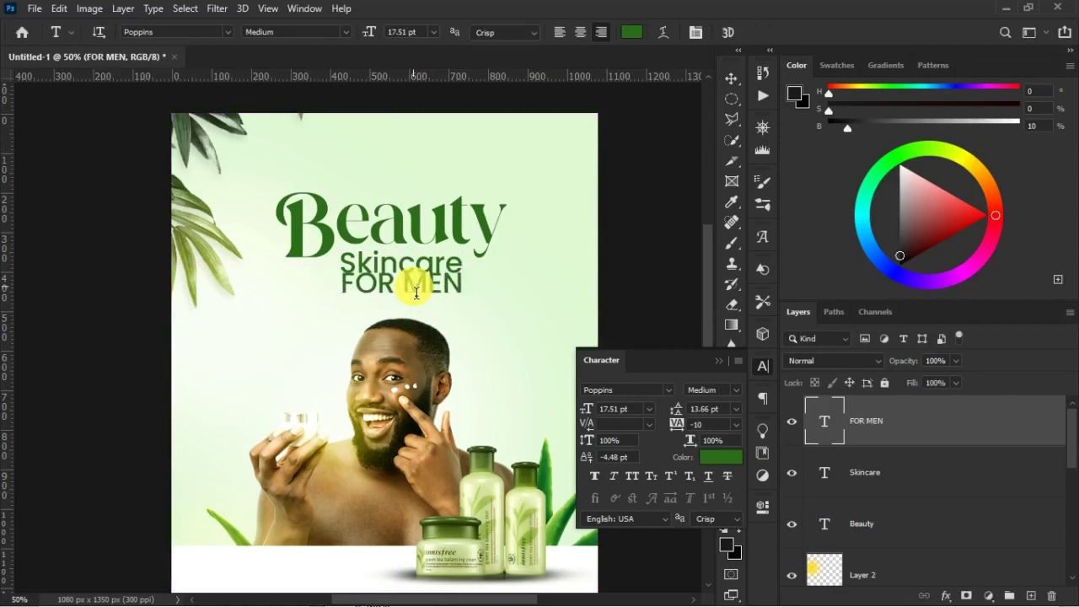
- Recolour "FOR MEN" very dark green and scale it down to about 9 pt, centred beneath "Skincare"
{"action": "key", "text": "v"}
{"action": "left_click", "coordinate": [721, 457]}
{"action": "left_click_drag", "start_coordinate": [824, 335], "coordinate": [824, 374]}
{"action": "key", "text": "Return"}
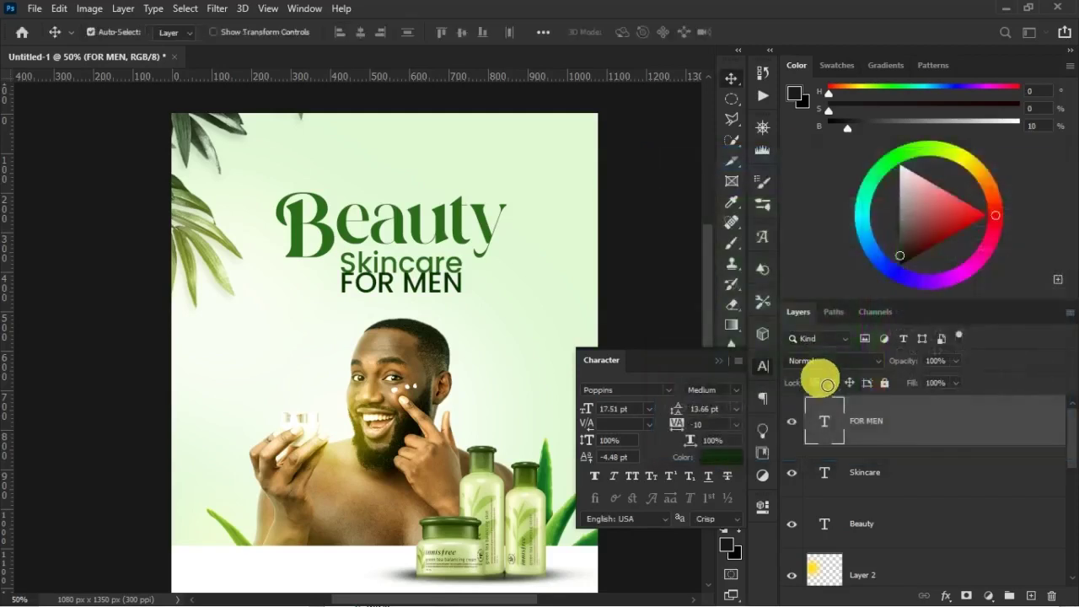
{"action": "key", "text": "ctrl+t"}
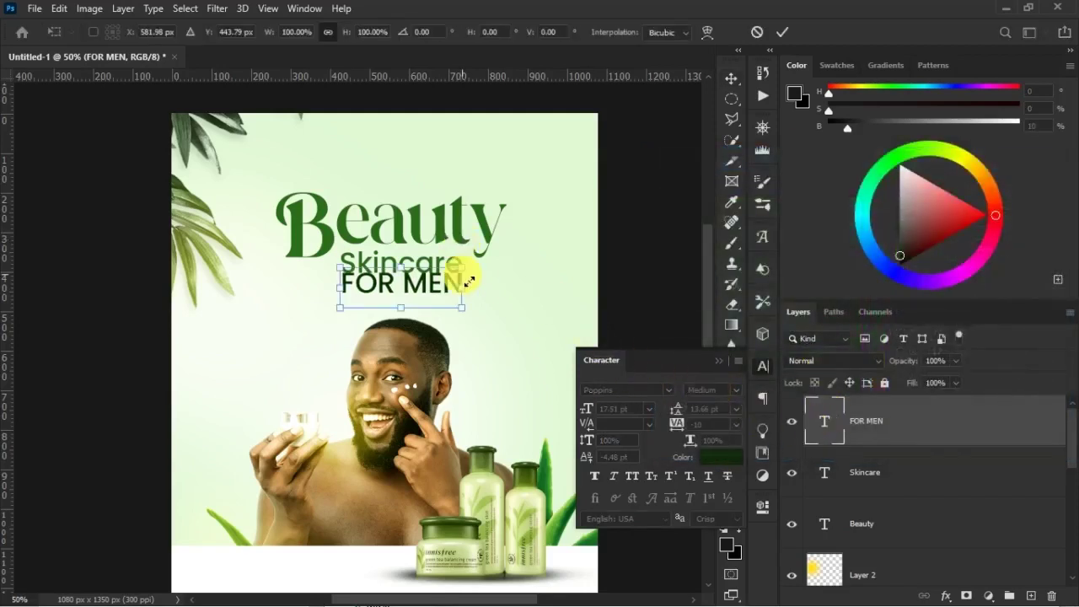
{"action": "left_click_drag", "start_coordinate": [468, 274], "coordinate": [433, 277]}
{"action": "key", "text": "Return"}
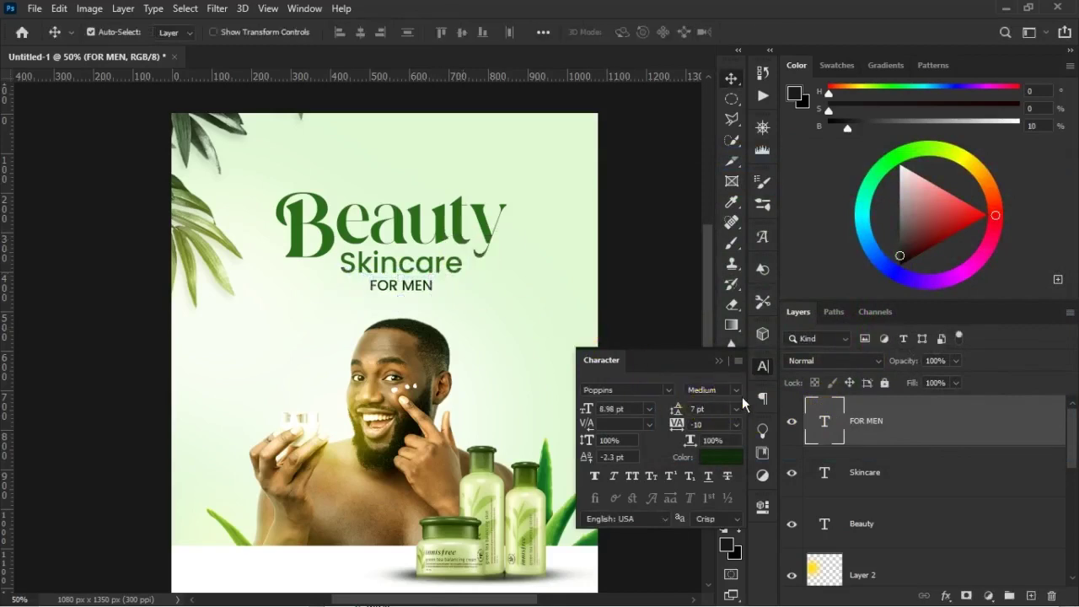
- Set the "FOR MEN" text to SemiBold with a tracking of 25
{"action": "left_click", "coordinate": [738, 392]}
{"action": "left_click", "coordinate": [724, 293]}
{"action": "left_click", "coordinate": [736, 424]}
{"action": "left_click", "coordinate": [722, 363]}
{"action": "left_click", "coordinate": [735, 425]}
{"action": "left_click", "coordinate": [724, 370]}
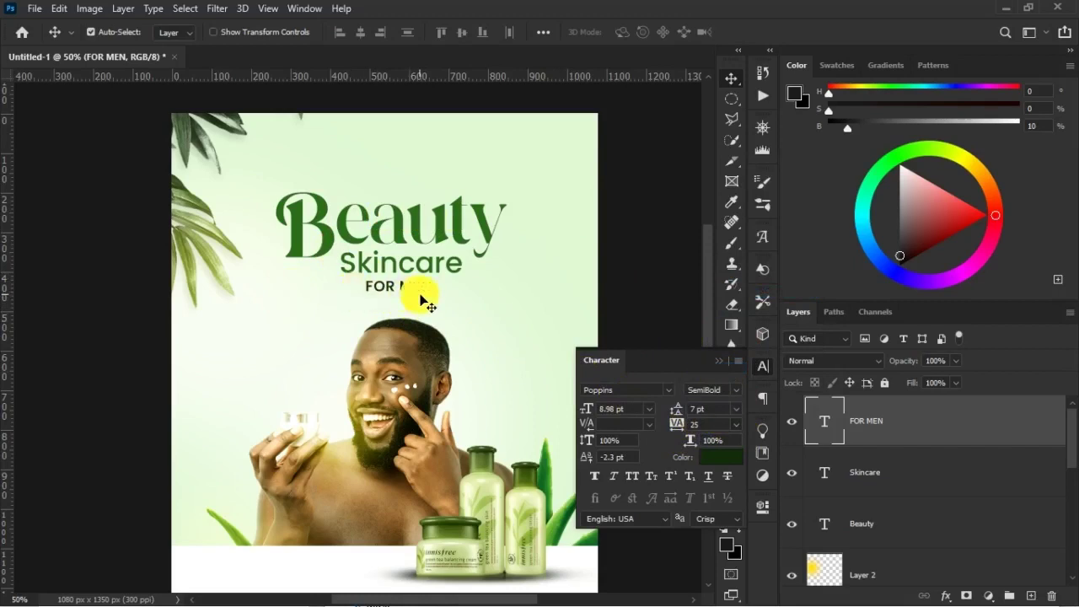
- Group the three headline text layers and name the group THEME
{"action": "left_click", "coordinate": [871, 518], "text": "shift"}
{"action": "key", "text": "ctrl+g"}
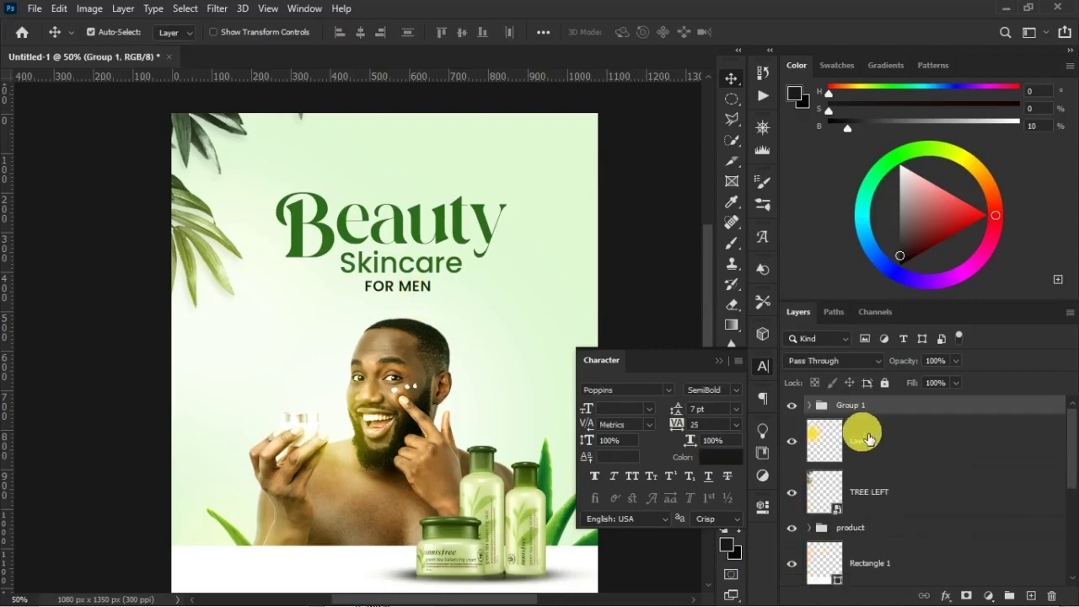
{"action": "double_click", "coordinate": [849, 407]}
{"action": "type", "text": "THEME"}
{"action": "key", "text": "Return"}
- Move the THEME group slightly up and to the left to centre it above the man
{"action": "key", "text": "ctrl+t"}
{"action": "left_click_drag", "start_coordinate": [447, 281], "coordinate": [441, 275]}
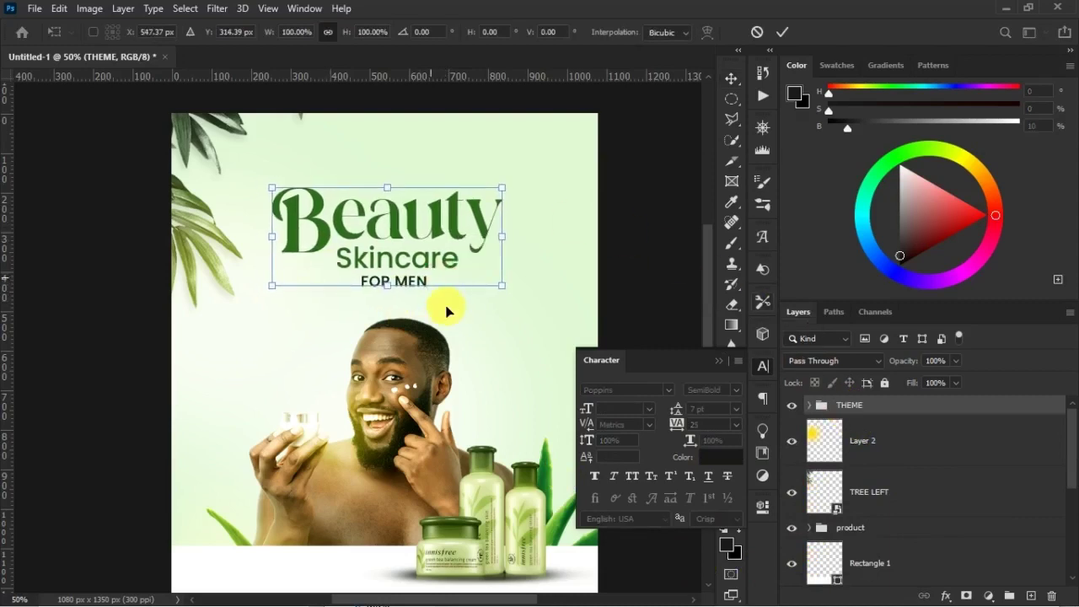
{"action": "left_click", "coordinate": [451, 318]}
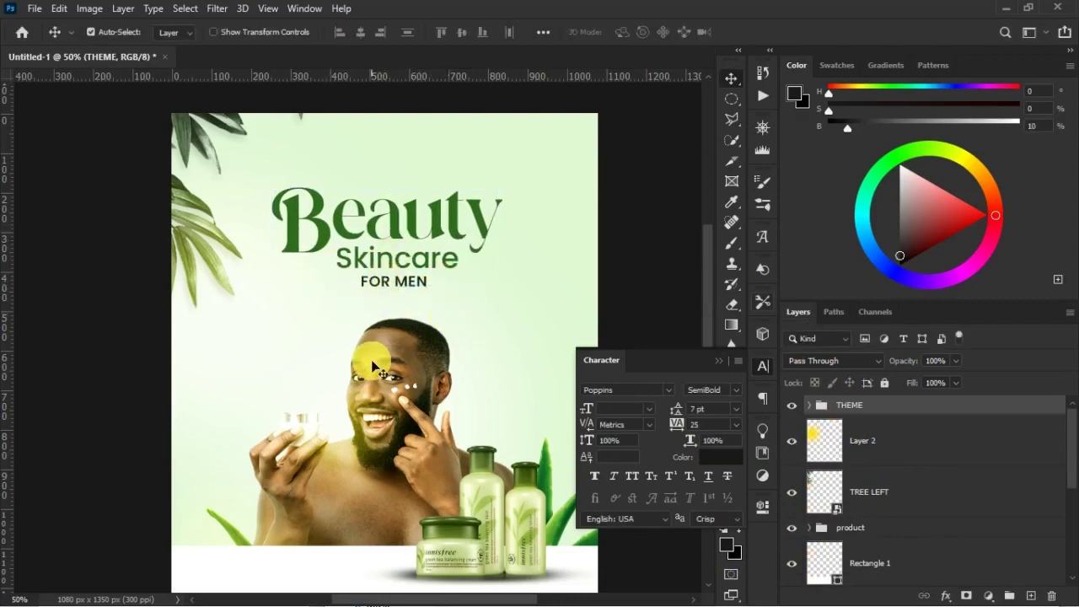
{"action": "key", "text": "ctrl+minus"}
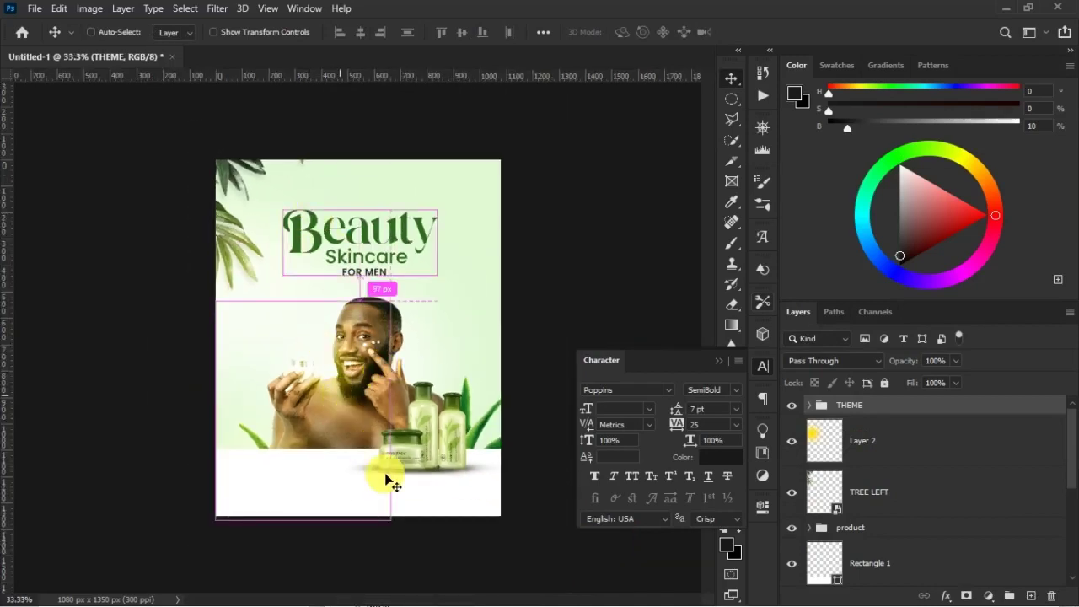
{"action": "key", "text": "ctrl+t"}
{"action": "left_click_drag", "start_coordinate": [376, 252], "coordinate": [376, 257]}
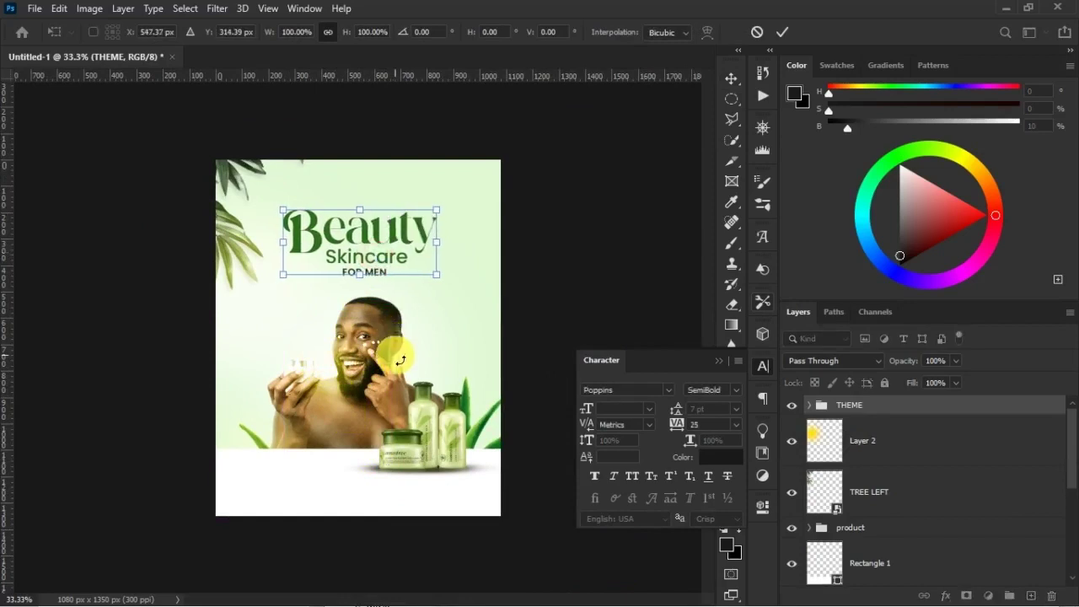
{"action": "key", "text": "Return"}
{"action": "key", "text": "ctrl+plus"}
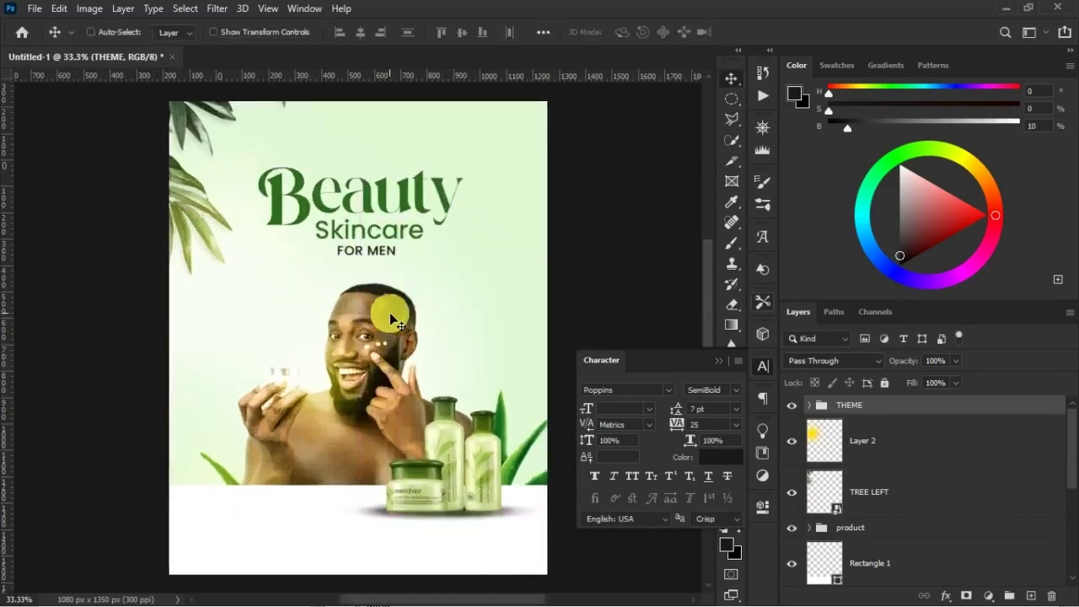
{"action": "key", "text": "ctrl+plus"}
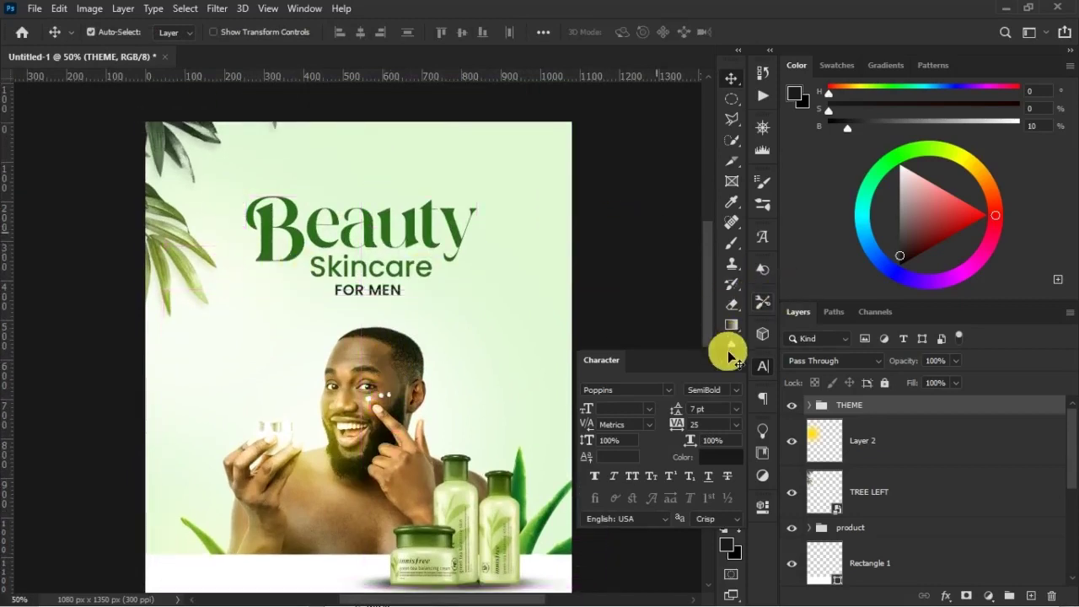
- Add a new text layer reading "BoldNatural" above the "Beauty" headline
{"action": "left_click", "coordinate": [736, 358]}
{"action": "left_click", "coordinate": [1030, 595]}
{"action": "key", "text": "t"}
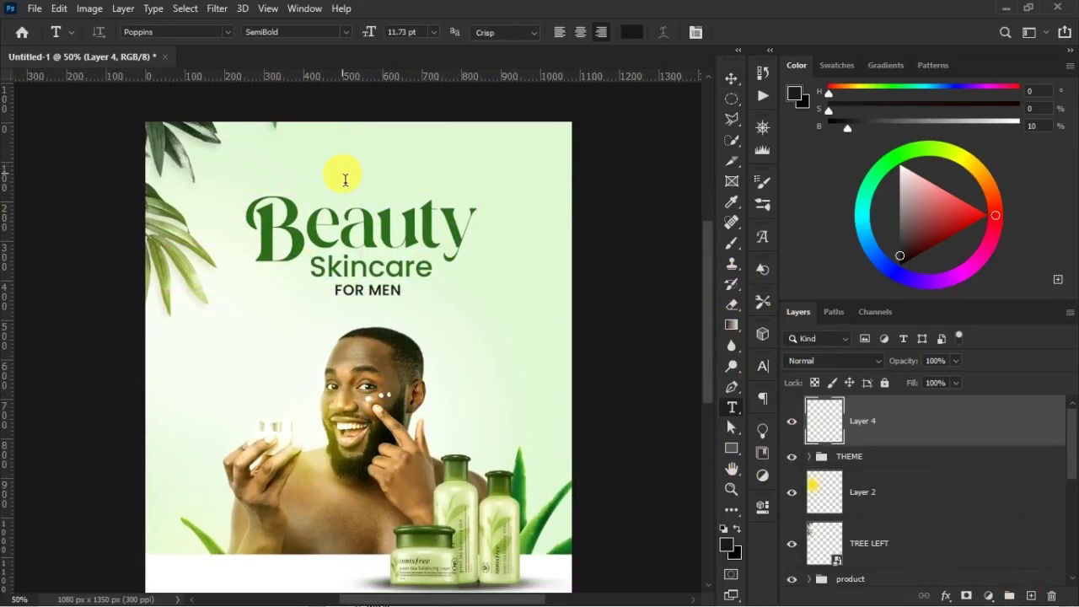
{"action": "left_click", "coordinate": [345, 180]}
{"action": "type", "text": "BoldNatural"}
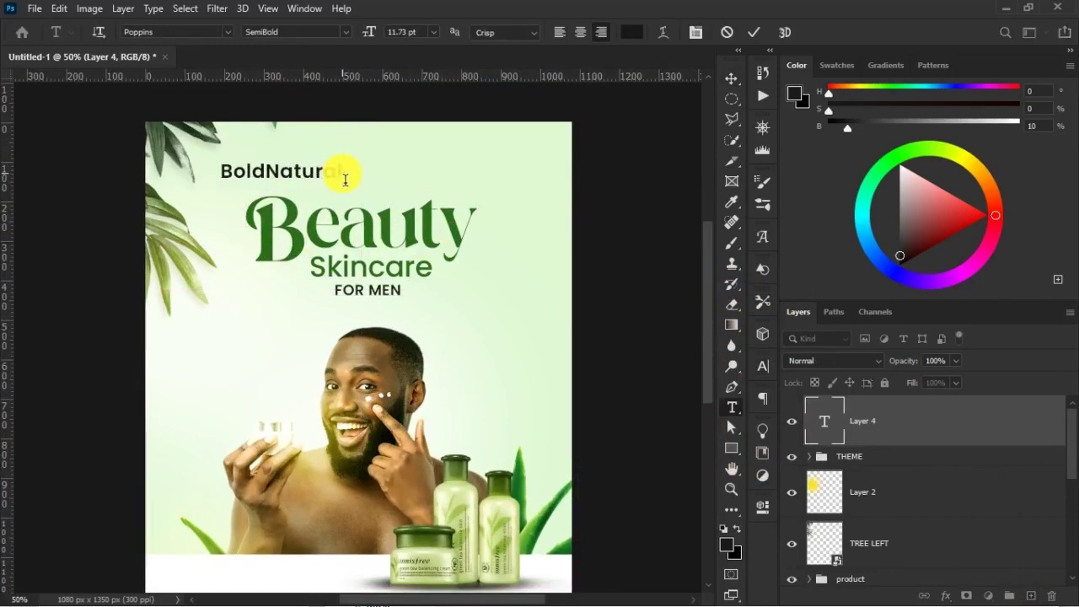
{"action": "key", "text": "ctrl+Return"}
- Scale "BoldNatural" down to about 70% and centre it horizontally above the "Beauty" headline
{"action": "key", "text": "ctrl+t"}
{"action": "left_click_drag", "start_coordinate": [321, 176], "coordinate": [411, 166]}
{"action": "left_click_drag", "start_coordinate": [426, 156], "coordinate": [422, 154]}
{"action": "left_click", "coordinate": [415, 186]}
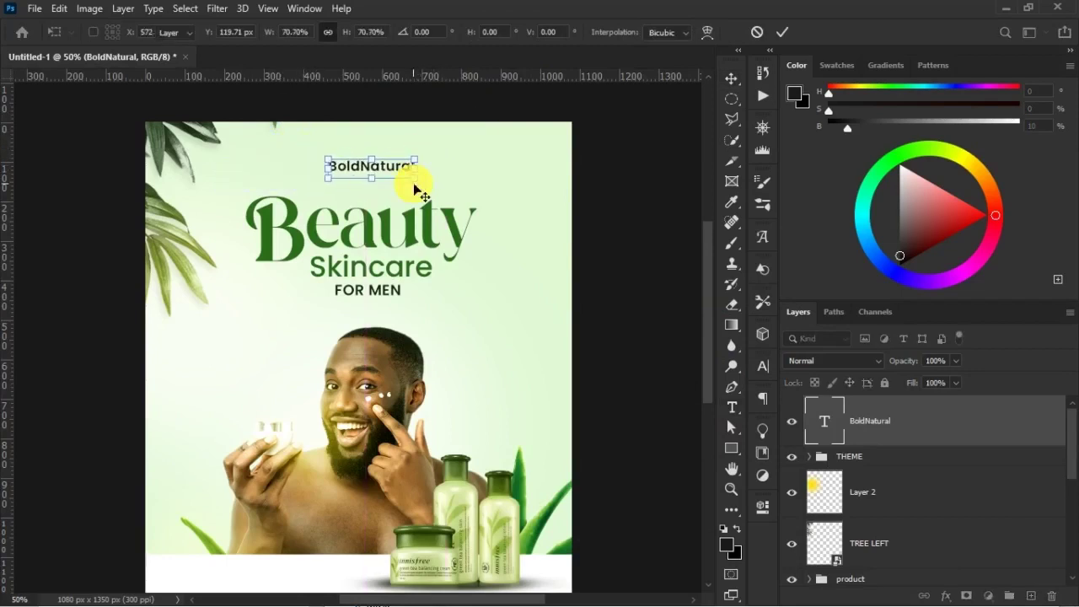
{"action": "key", "text": "Left"}
{"action": "key", "text": "Left"}
{"action": "key", "text": "Left"}
{"action": "key", "text": "Left"}
{"action": "key", "text": "Left"}
{"action": "key", "text": "Left"}
{"action": "key", "text": "Left"}
{"action": "key", "text": "Left"}
{"action": "key", "text": "Left"}
{"action": "key", "text": "Left"}
{"action": "key", "text": "Left"}
{"action": "key", "text": "Left"}
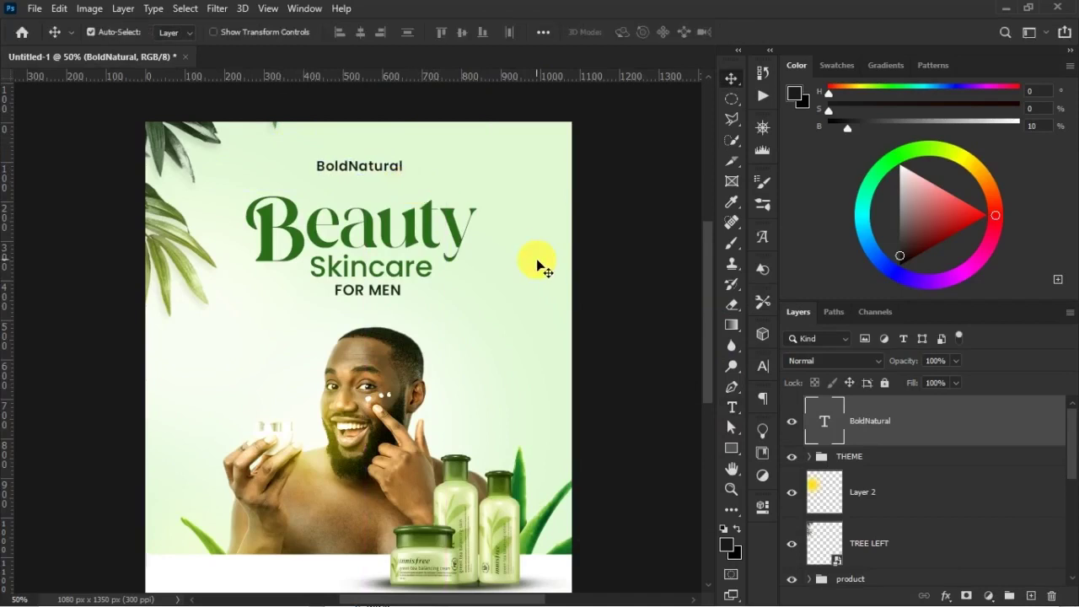
- Nudge the THEME group and the "BoldNatural" text slightly downward on the poster
{"action": "left_click", "coordinate": [875, 459]}
{"action": "key", "text": "Down"}
{"action": "key", "text": "Down"}
{"action": "key", "text": "Down"}
{"action": "key", "text": "Down"}
{"action": "key", "text": "Down"}
{"action": "key", "text": "Down"}
{"action": "key", "text": "Down"}
{"action": "key", "text": "Down"}
{"action": "key", "text": "Down"}
{"action": "key", "text": "Down"}
{"action": "key", "text": "Down"}
{"action": "key", "text": "Down"}
{"action": "key", "text": "Down"}
{"action": "key", "text": "Down"}
{"action": "left_click", "coordinate": [902, 421]}
{"action": "key", "text": "Down"}
{"action": "key", "text": "Down"}
{"action": "key", "text": "Down"}
{"action": "key", "text": "Down"}
{"action": "key", "text": "Down"}
{"action": "key", "text": "Down"}
{"action": "key", "text": "Down"}
{"action": "key", "text": "Down"}
{"action": "key", "text": "Down"}
{"action": "key", "text": "Down"}
{"action": "key", "text": "Down"}
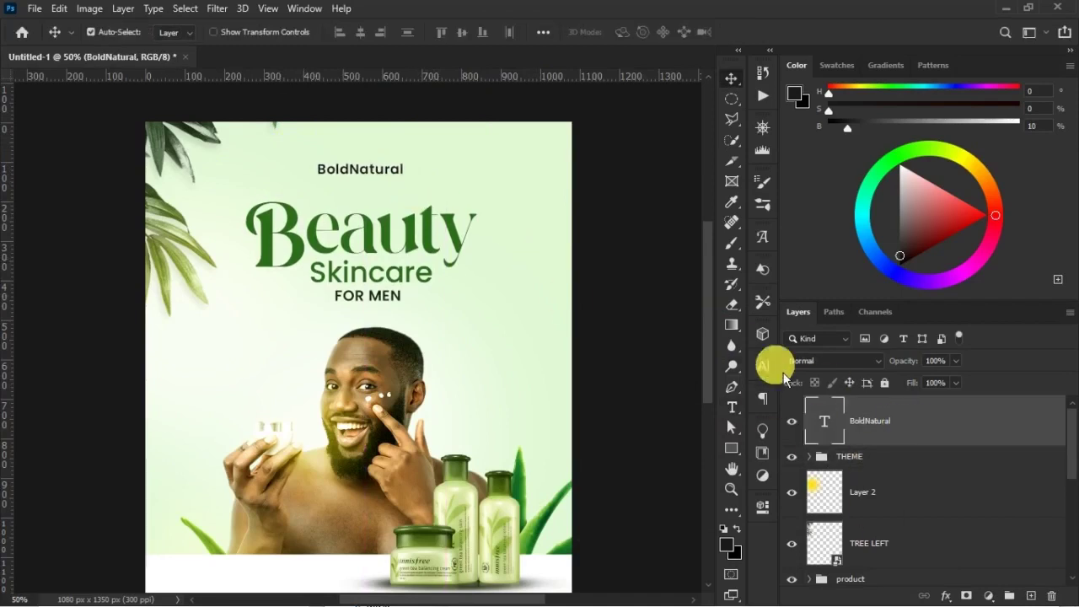
- Set the "BoldNatural" text to Medium weight and recolour it very dark green
{"action": "left_click", "coordinate": [763, 366]}
{"action": "left_click", "coordinate": [715, 389]}
{"action": "left_click", "coordinate": [735, 265]}
{"action": "left_click", "coordinate": [721, 457]}
{"action": "left_click", "coordinate": [396, 277]}
{"action": "left_click_drag", "start_coordinate": [829, 347], "coordinate": [821, 371]}
{"action": "key", "text": "Return"}
{"action": "left_click", "coordinate": [735, 390]}
{"action": "left_click", "coordinate": [744, 427]}
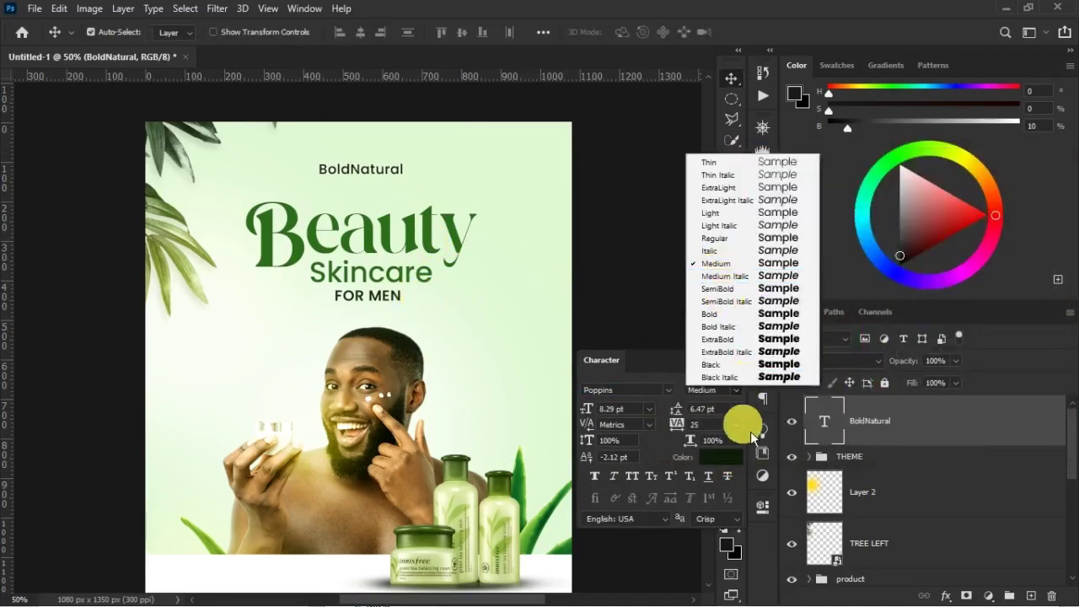
- Draw a circle about 102 px in diameter over the start of "BoldNatural" with the Ellipse tool
{"action": "left_click", "coordinate": [1030, 595]}
{"action": "left_click", "coordinate": [724, 362]}
{"action": "left_click", "coordinate": [731, 450]}
{"action": "right_click", "coordinate": [732, 450]}
{"action": "left_click", "coordinate": [806, 482]}
{"action": "left_click_drag", "start_coordinate": [299, 150], "coordinate": [339, 188]}
- Give the circle no fill and a green stroke 5 px wide
{"action": "left_click", "coordinate": [614, 339]}
{"action": "left_click", "coordinate": [553, 368]}
{"action": "left_click", "coordinate": [577, 422]}
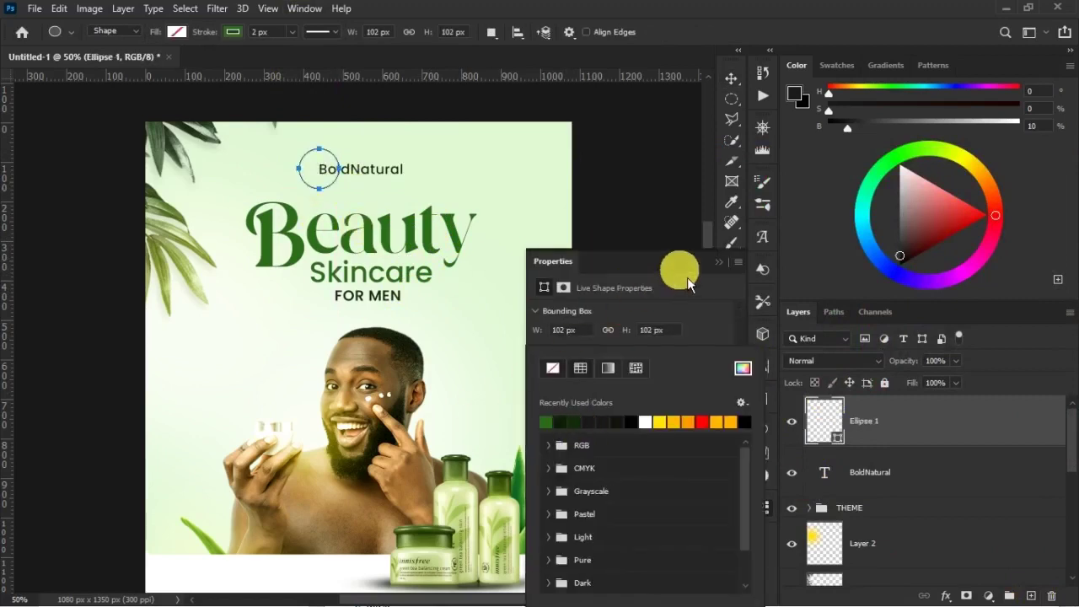
{"action": "left_click", "coordinate": [681, 270]}
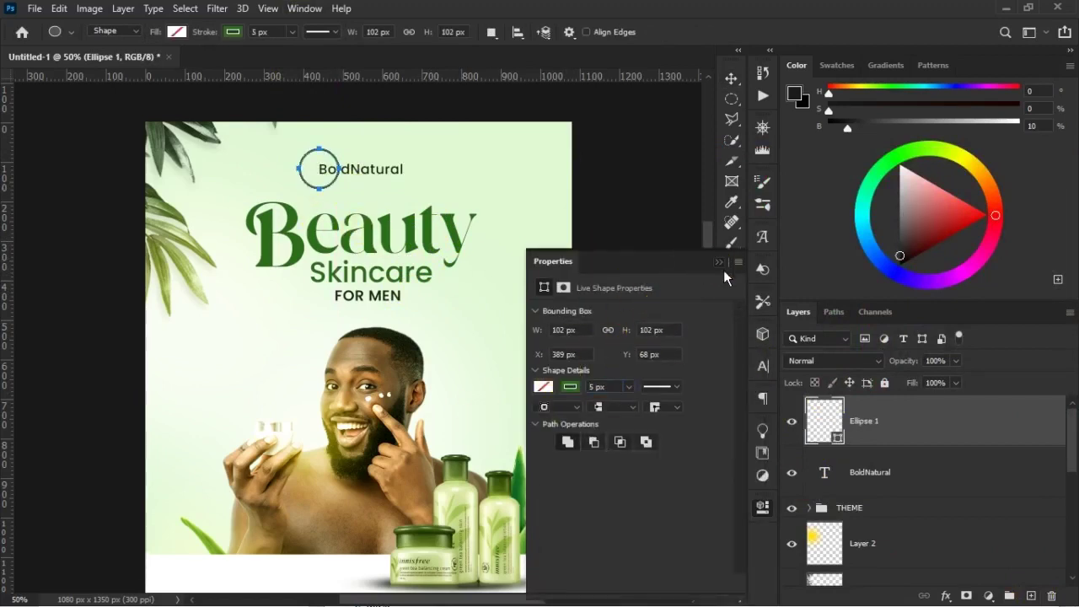
{"action": "left_click", "coordinate": [719, 262]}
- Add a layer mask to the logo circle and paint out the part crossing "BoldNatural" with a 60 px black brush at 100% opacity and flow
{"action": "key", "text": "v"}
{"action": "key", "text": "z"}
{"action": "left_click_drag", "start_coordinate": [267, 121], "coordinate": [443, 276]}
{"action": "key", "text": "v"}
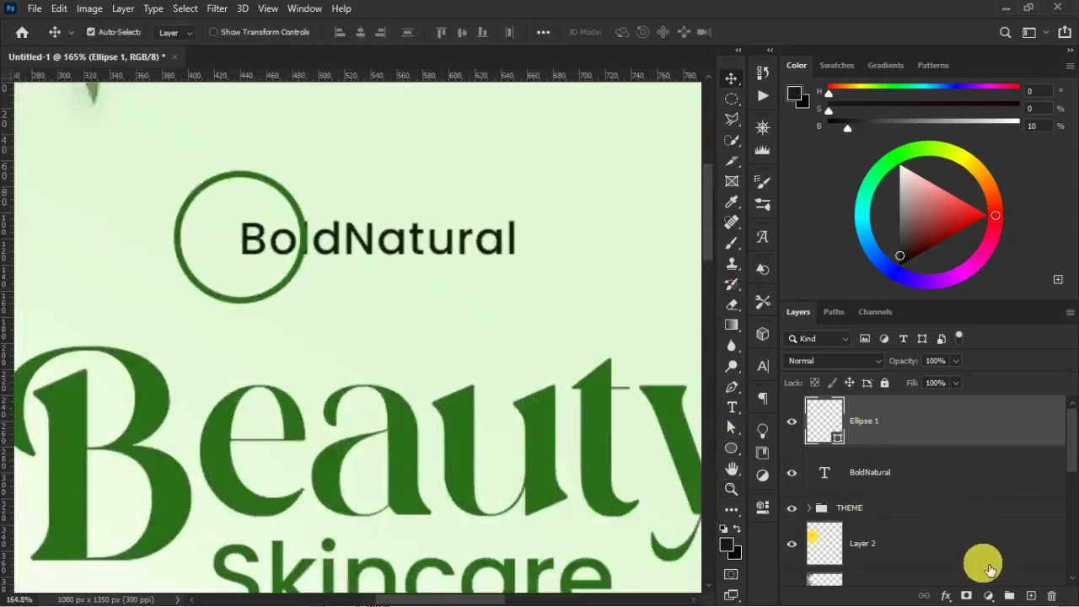
{"action": "left_click", "coordinate": [966, 596]}
{"action": "key", "text": "b"}
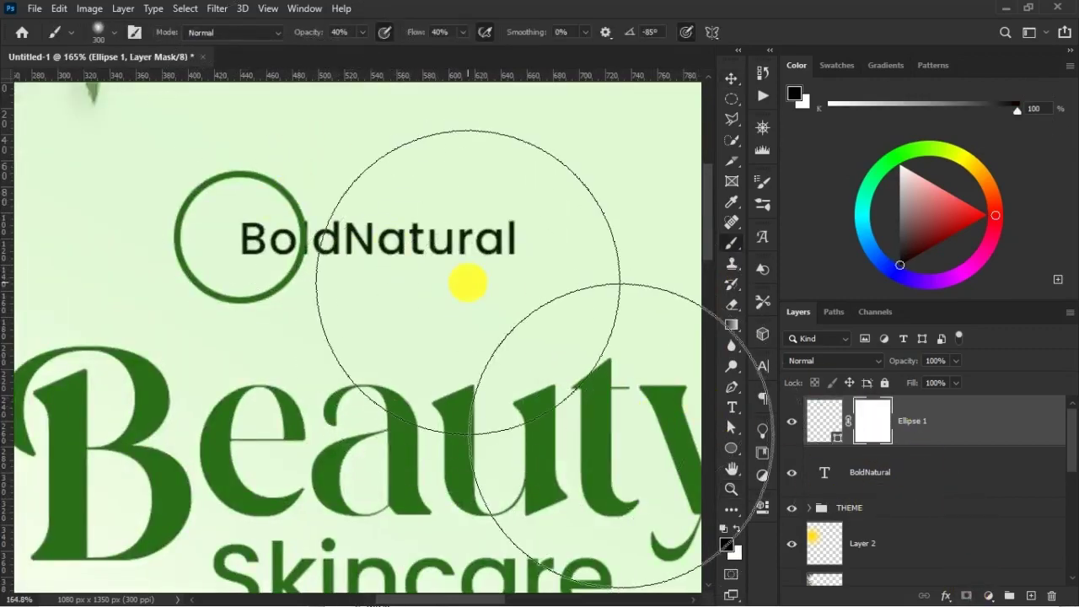
{"action": "key", "text": "bracketleft"}
{"action": "key", "text": "bracketleft"}
{"action": "key", "text": "bracketleft"}
{"action": "key", "text": "bracketleft"}
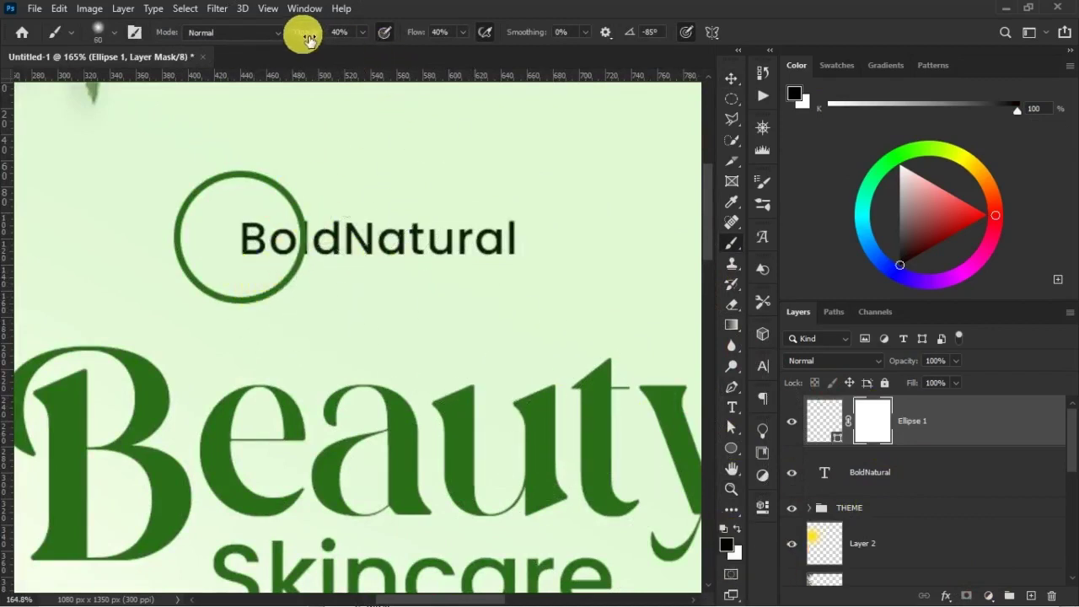
{"action": "mouse_move", "coordinate": [289, 241]}
{"action": "left_mouse_down"}
{"action": "mouse_move", "coordinate": [308, 244]}
{"action": "mouse_move", "coordinate": [293, 232]}
{"action": "left_mouse_up"}
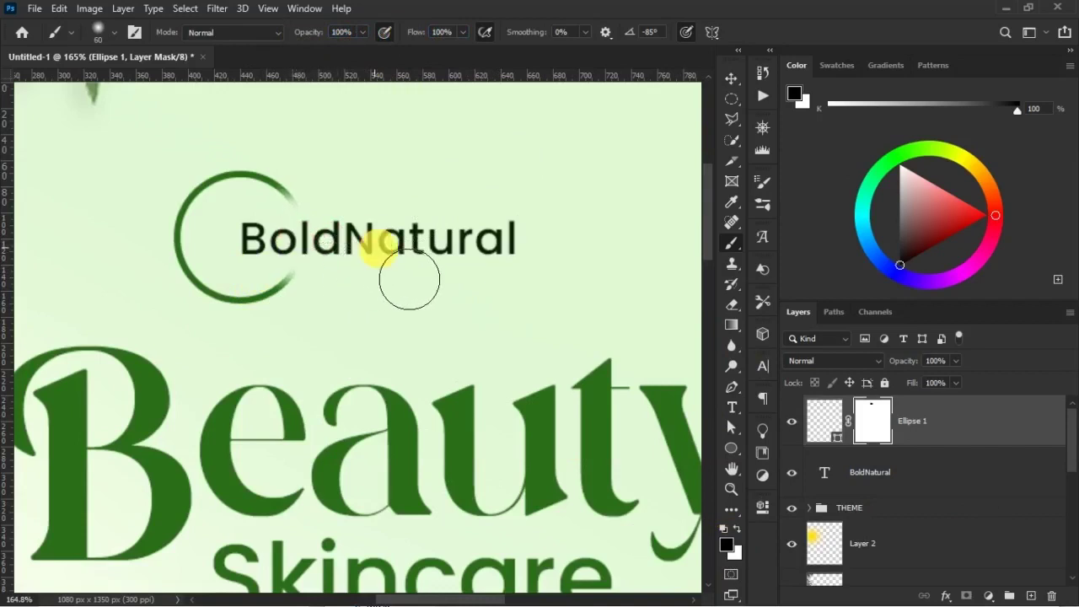
{"action": "key", "text": "v"}
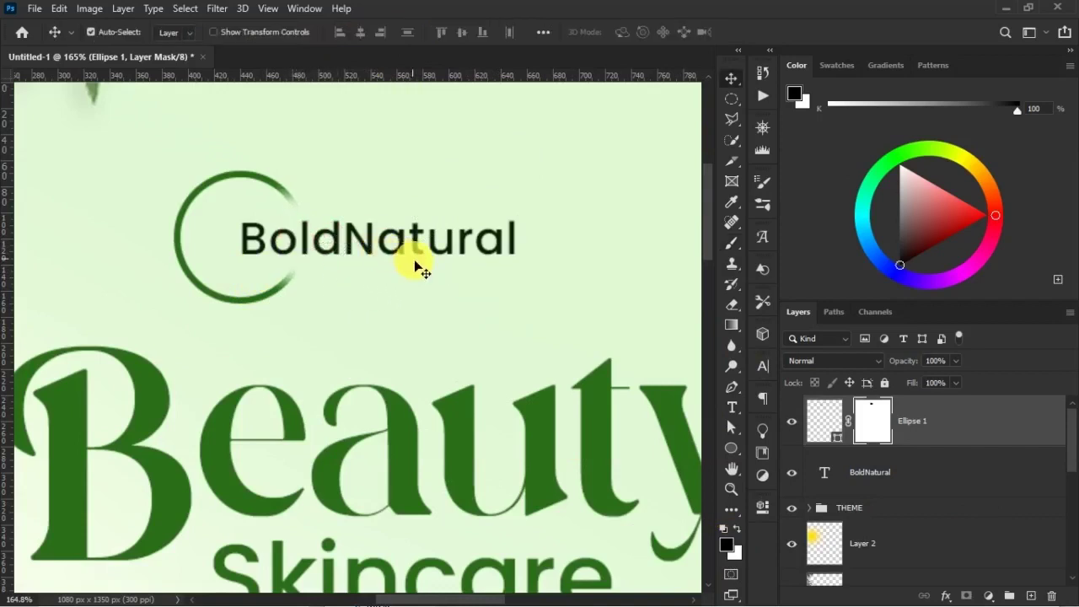
- Draw a dot about 16 px in diameter inside the ring just before "BoldNatural" and fill it with the logo green
{"action": "left_click", "coordinate": [1030, 595]}
{"action": "left_click", "coordinate": [730, 448]}
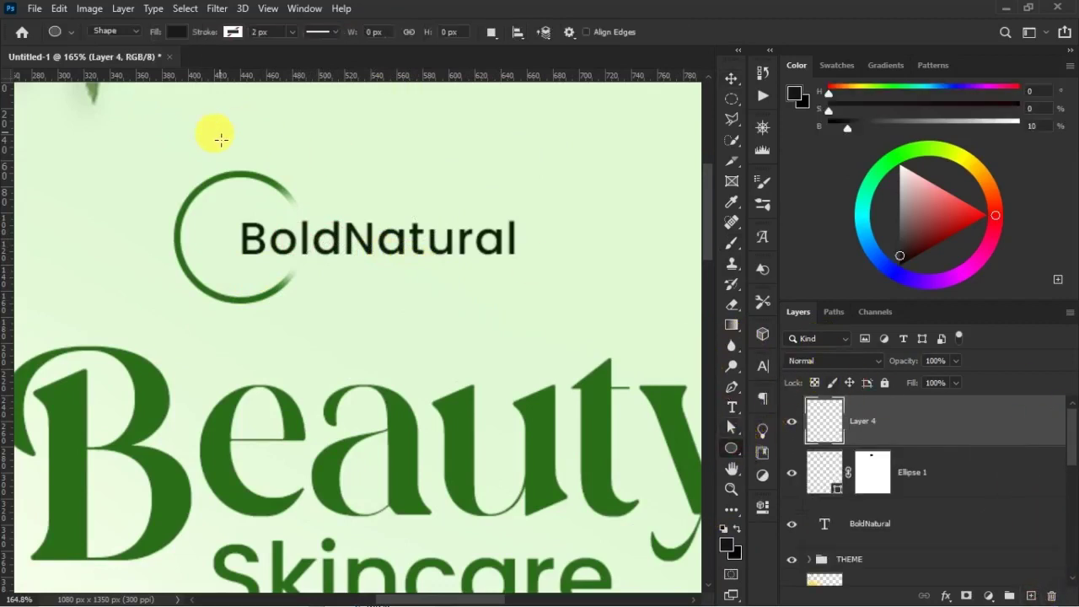
{"action": "mouse_move", "coordinate": [223, 245]}
{"action": "left_mouse_down"}
{"action": "mouse_move", "coordinate": [240, 257]}
{"action": "mouse_move", "coordinate": [230, 253]}
{"action": "left_mouse_up"}
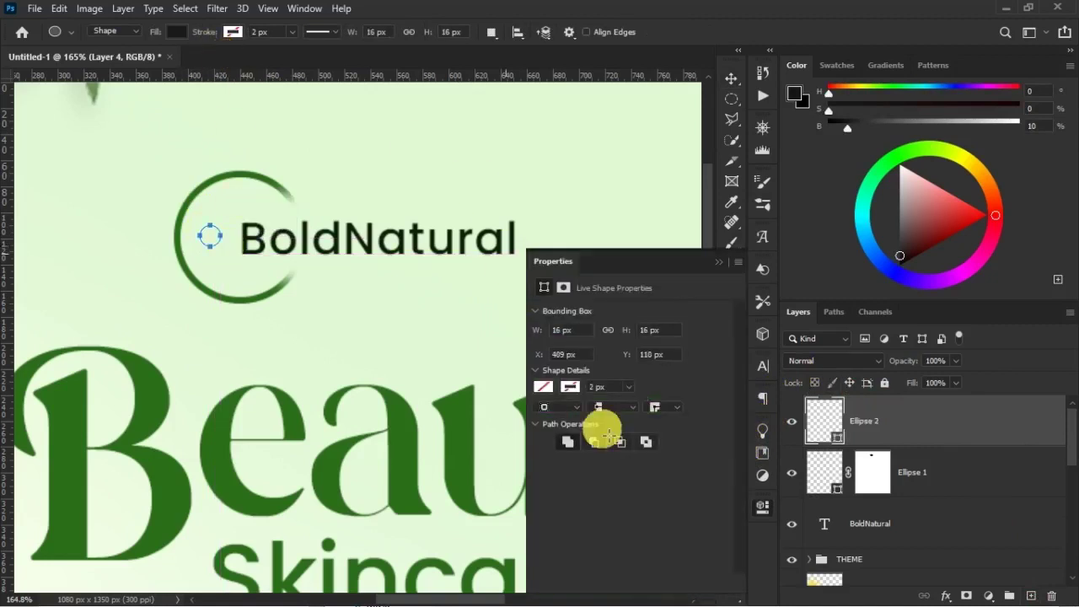
{"action": "left_click", "coordinate": [539, 380]}
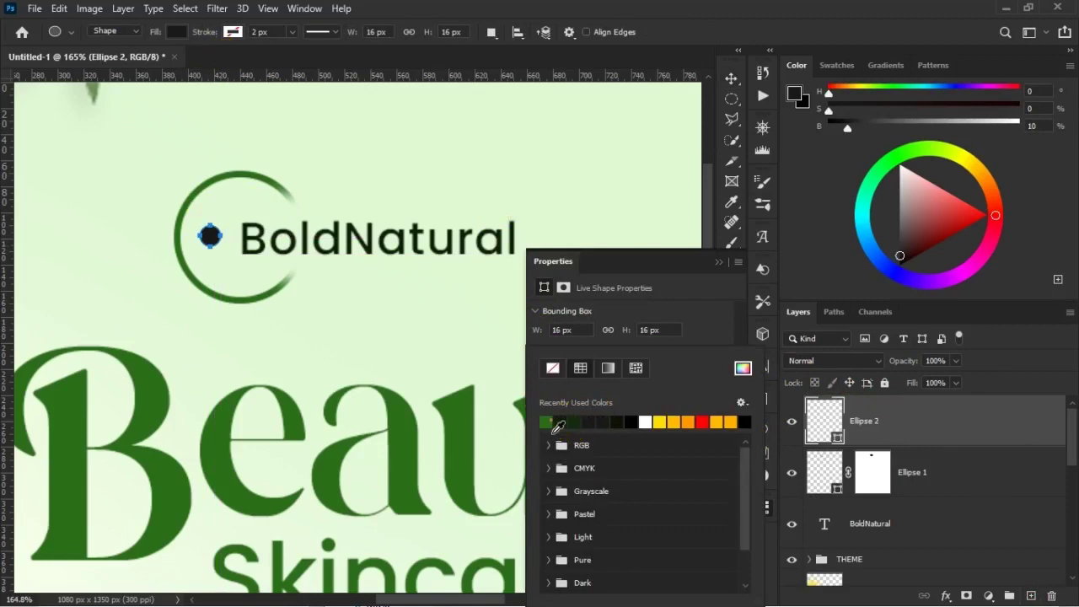
{"action": "left_click", "coordinate": [720, 264]}
{"action": "key", "text": "v"}
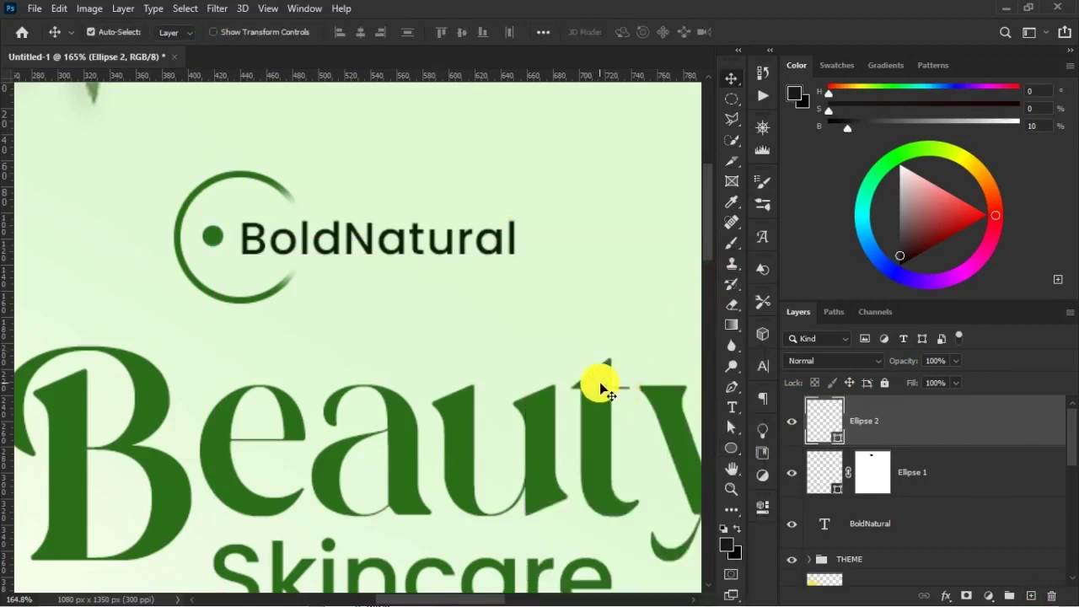
- Group both ellipses with the "BoldNatural" text and name the group LOGO
{"action": "key", "text": "ctrl+0"}
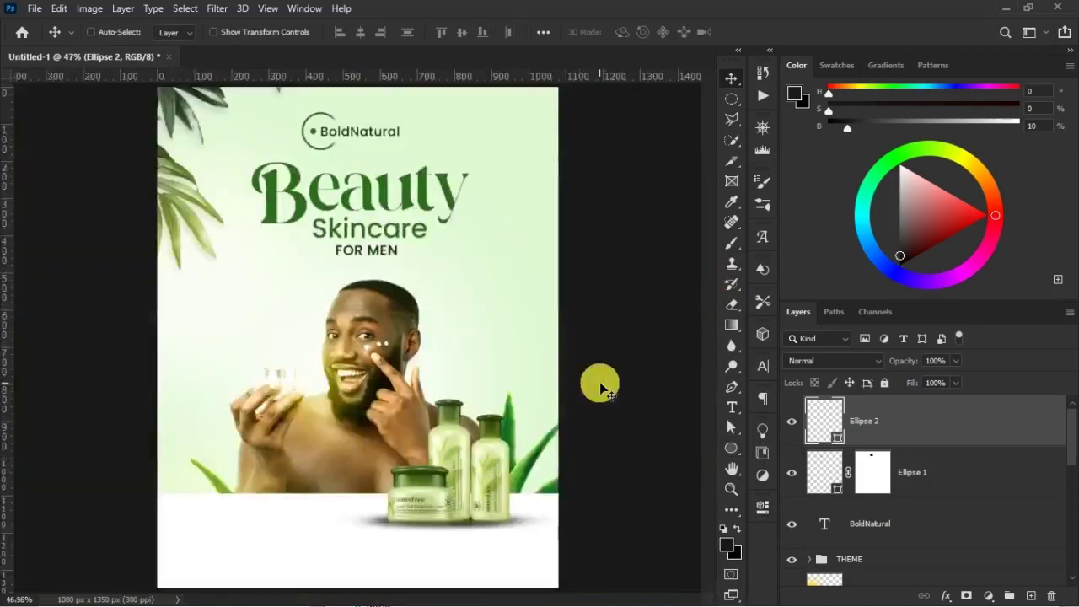
{"action": "left_click", "coordinate": [870, 527], "text": "shift"}
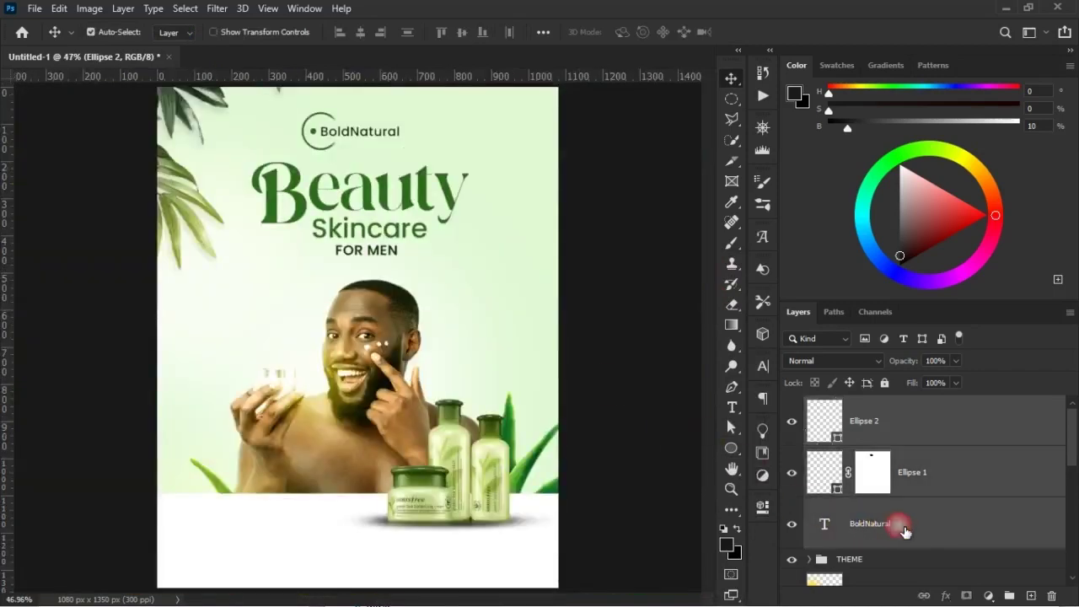
{"action": "key", "text": "ctrl+g"}
{"action": "double_click", "coordinate": [860, 408]}
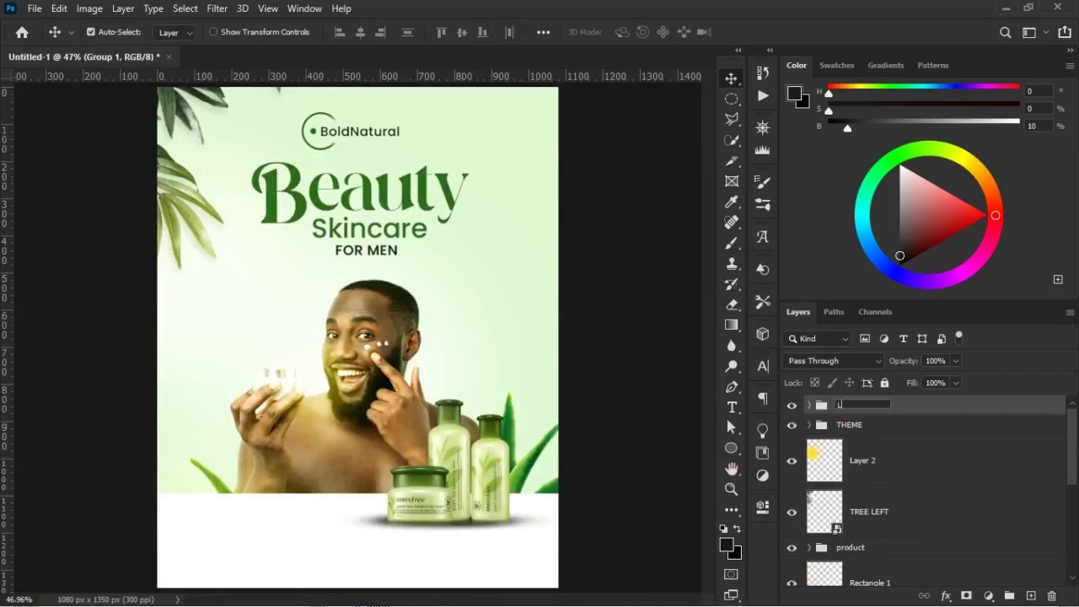
{"action": "type", "text": "LOGO"}
{"action": "left_click", "coordinate": [854, 403]}
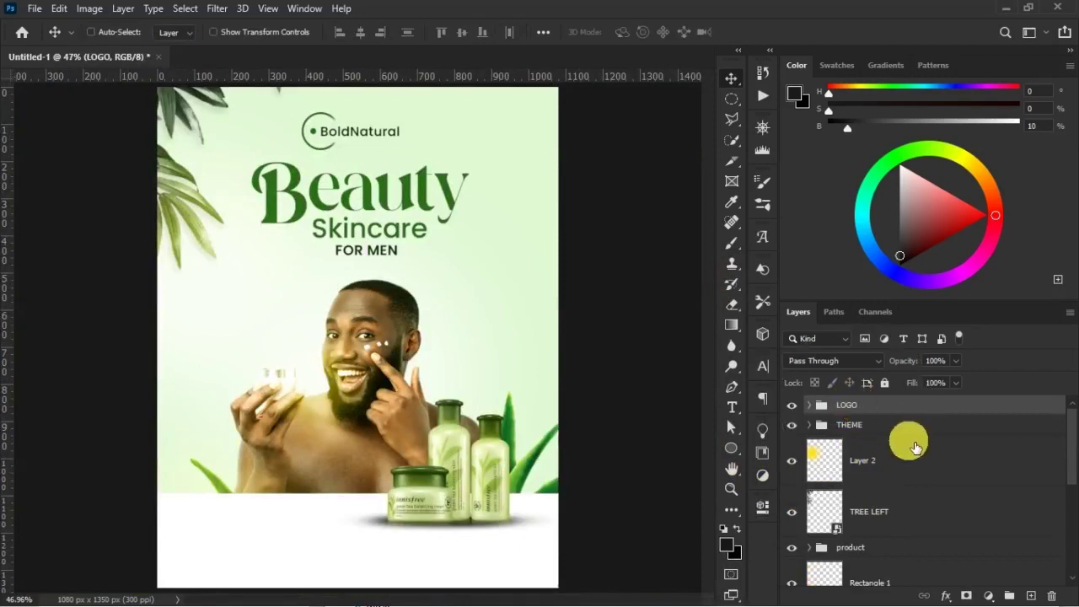
- Scale the LOGO group down to about 82.6% and centre it horizontally above the headline
{"action": "key", "text": "ctrl+t"}
{"action": "left_click_drag", "start_coordinate": [404, 153], "coordinate": [383, 136]}
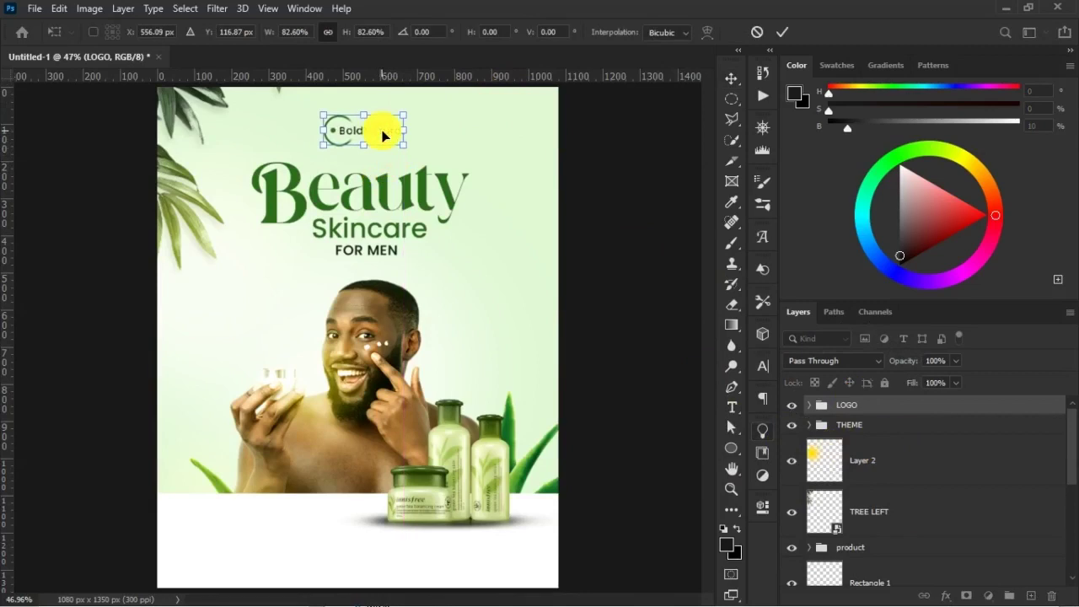
{"action": "key", "text": "Return"}
{"action": "key", "text": "ctrl+minus"}
{"action": "left_click_drag", "start_coordinate": [390, 145], "coordinate": [383, 136]}
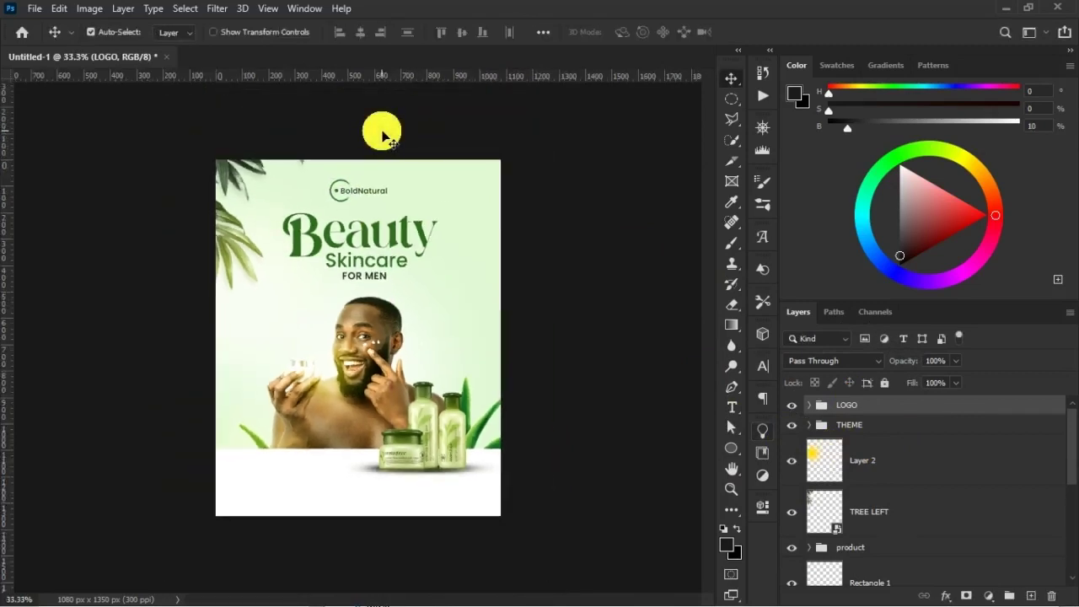
- Nudge the THEME headline group slightly to the left beneath the logo
{"action": "left_click", "coordinate": [877, 426]}
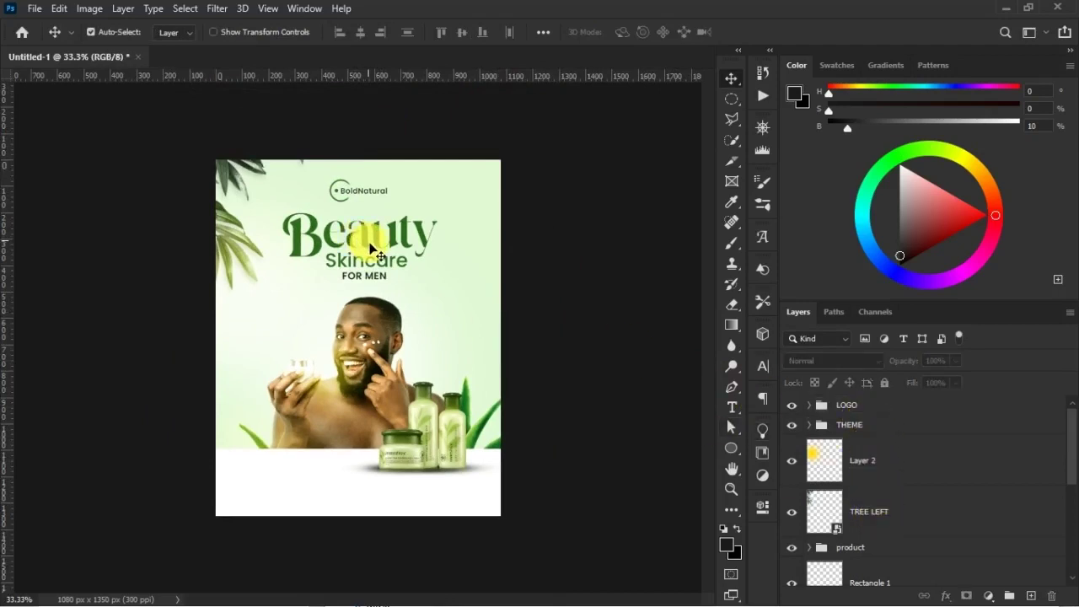
{"action": "left_click", "coordinate": [877, 427]}
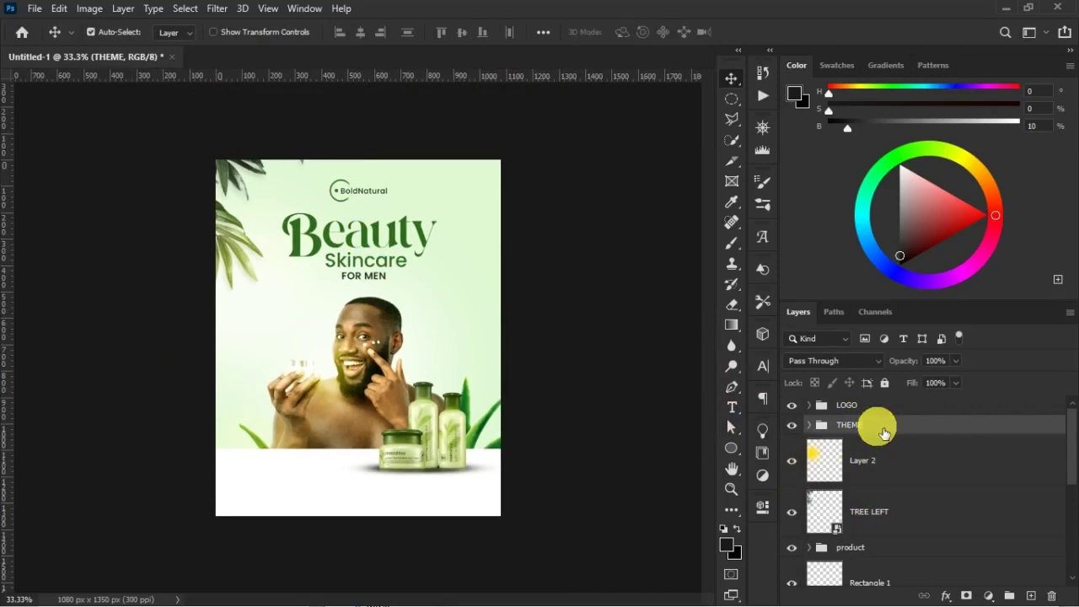
{"action": "key", "text": "shift+Left"}
- Set the tracking of the "FOR MEN" text to 50
{"action": "left_click", "coordinate": [376, 279]}
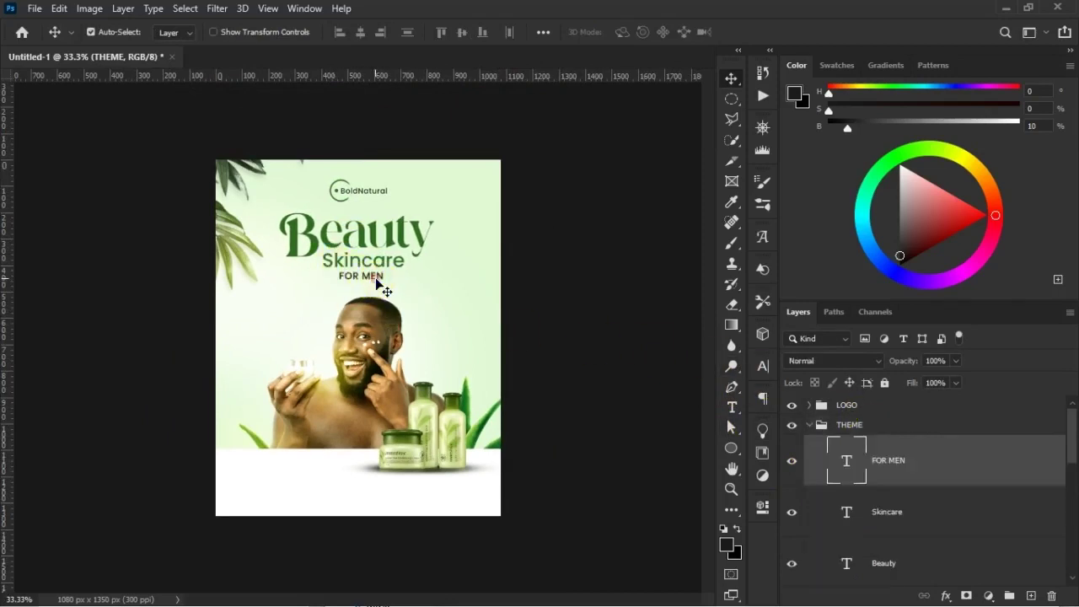
{"action": "left_click", "coordinate": [765, 369]}
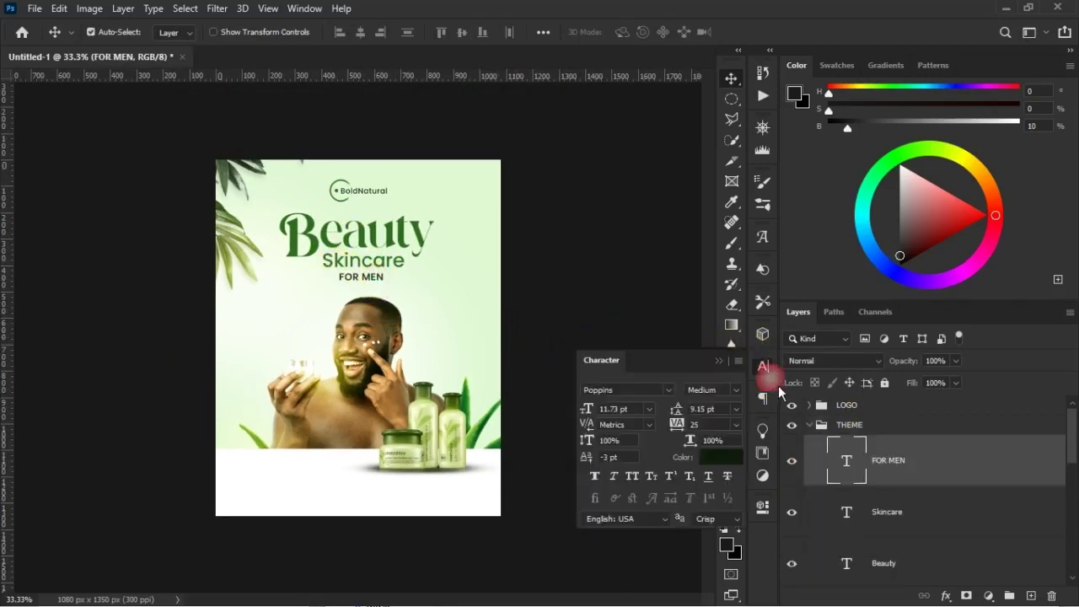
{"action": "left_click", "coordinate": [735, 424]}
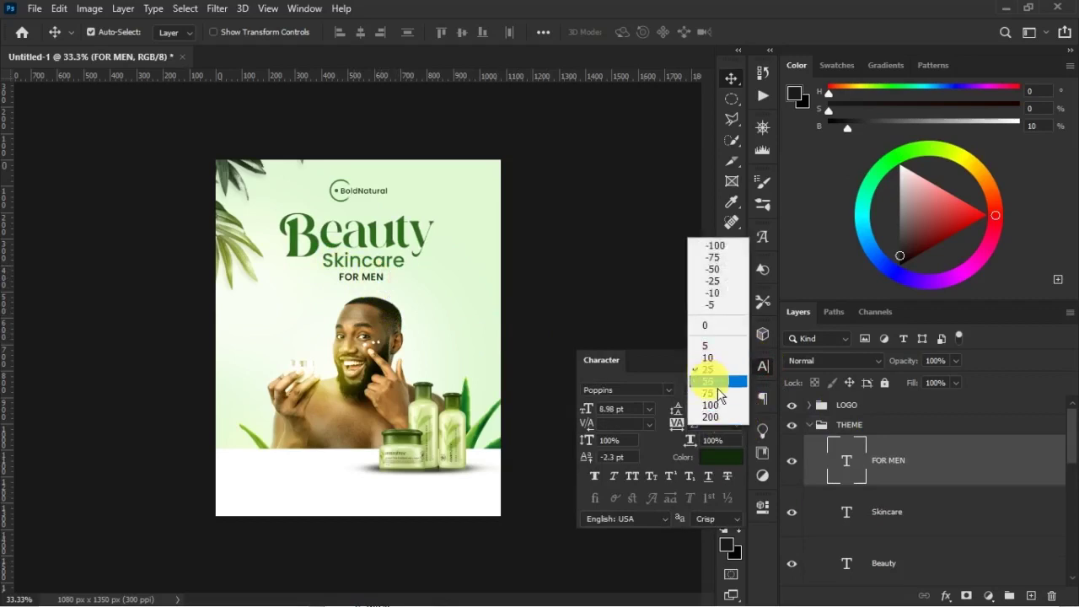
{"action": "left_click", "coordinate": [718, 383]}
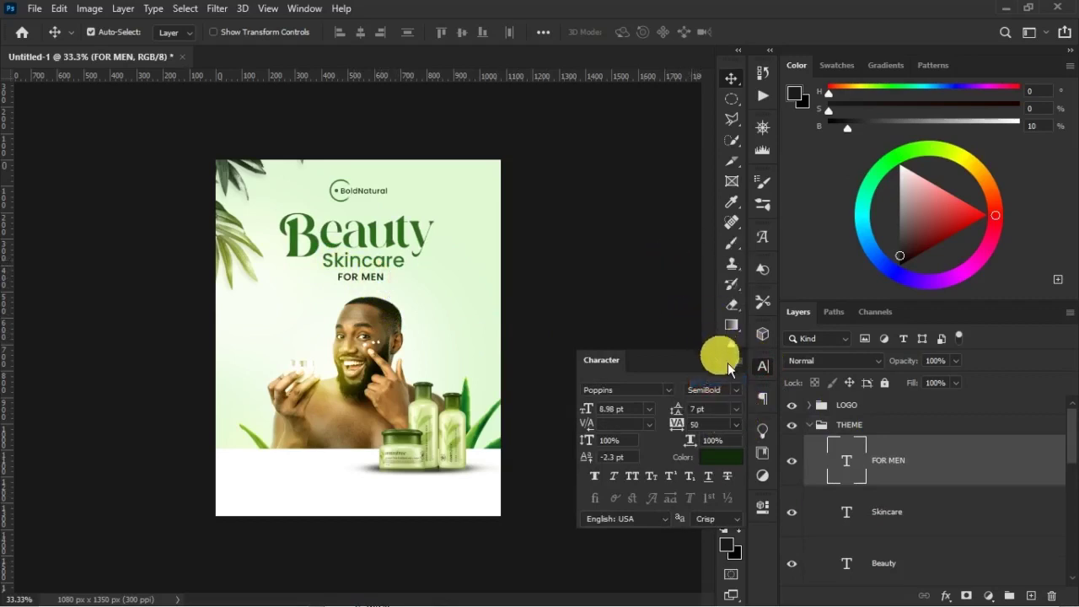
{"action": "left_click", "coordinate": [727, 364]}
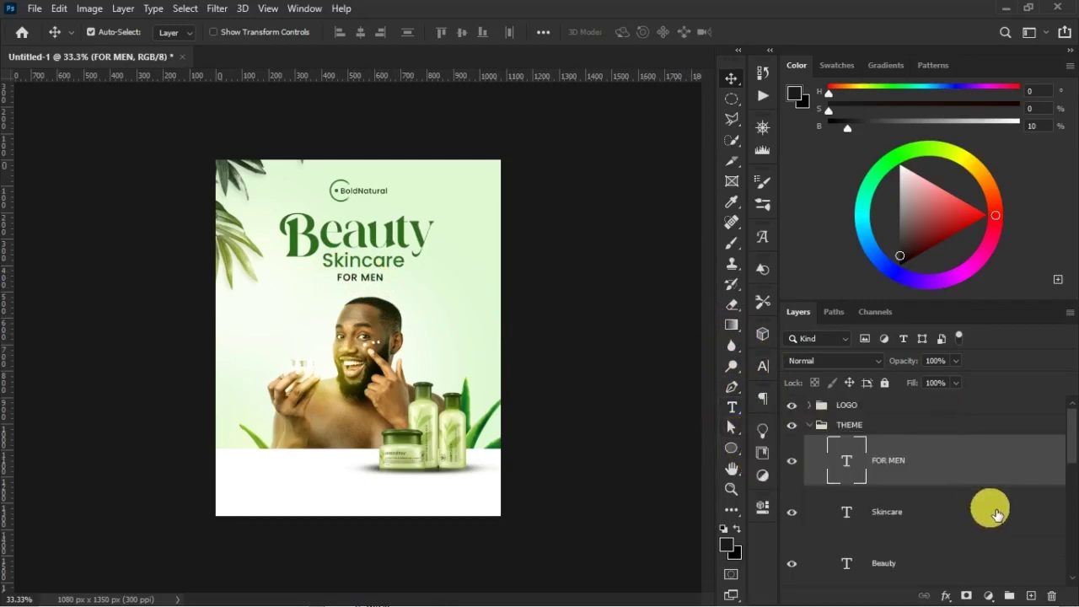
- Nudge the "Skincare" text slightly down and collapse the THEME group
{"action": "left_click", "coordinate": [957, 511]}
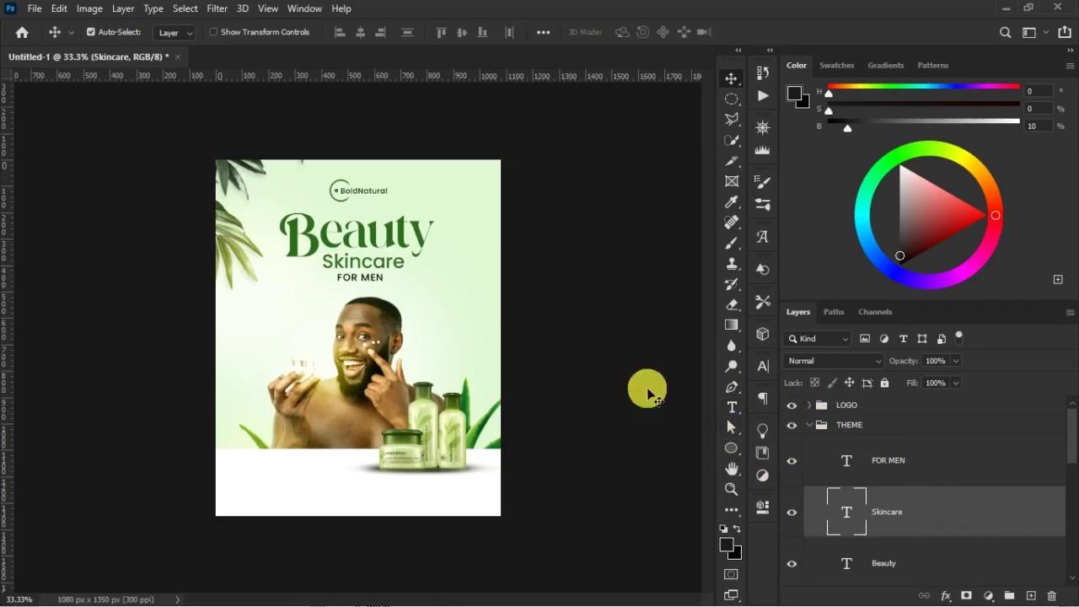
{"action": "key", "text": "ctrl+s"}
{"action": "key", "text": "Escape"}
{"action": "key", "text": "ctrl+plus"}
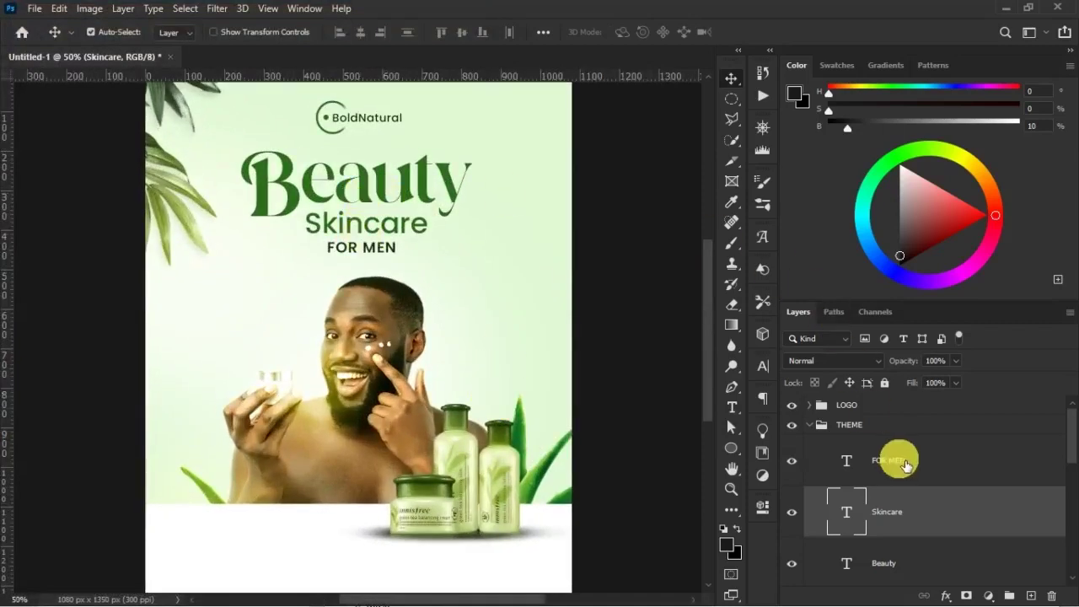
{"action": "left_click", "coordinate": [810, 424]}
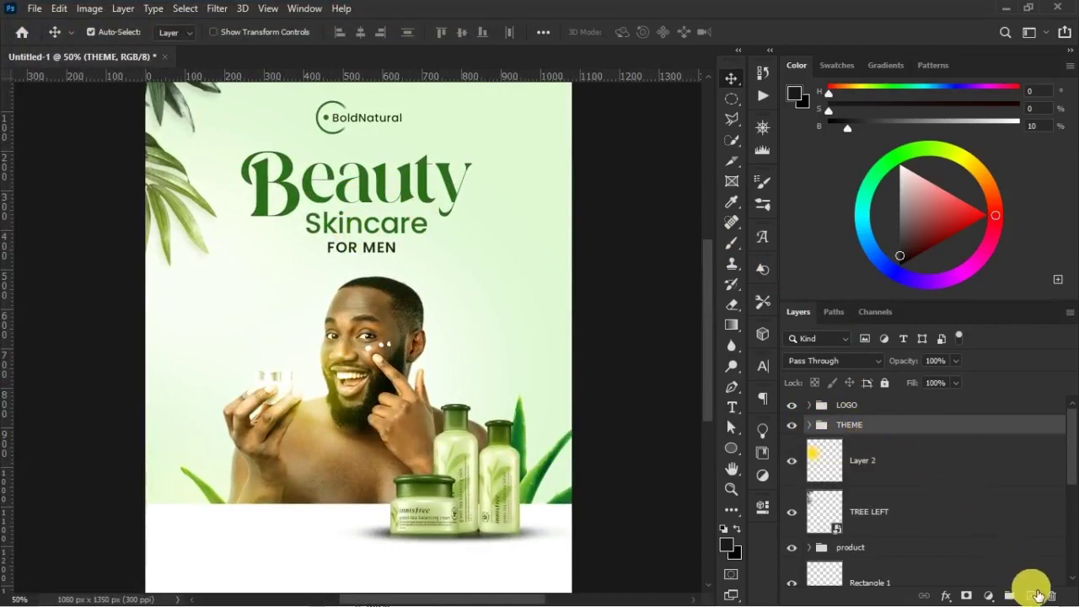
- Draw a rectangle about 226 by 173 px above the jar in the man's raised hand and fill it with the headline green
{"action": "left_click", "coordinate": [1035, 595]}
{"action": "left_click", "coordinate": [739, 458]}
{"action": "left_click", "coordinate": [796, 447]}
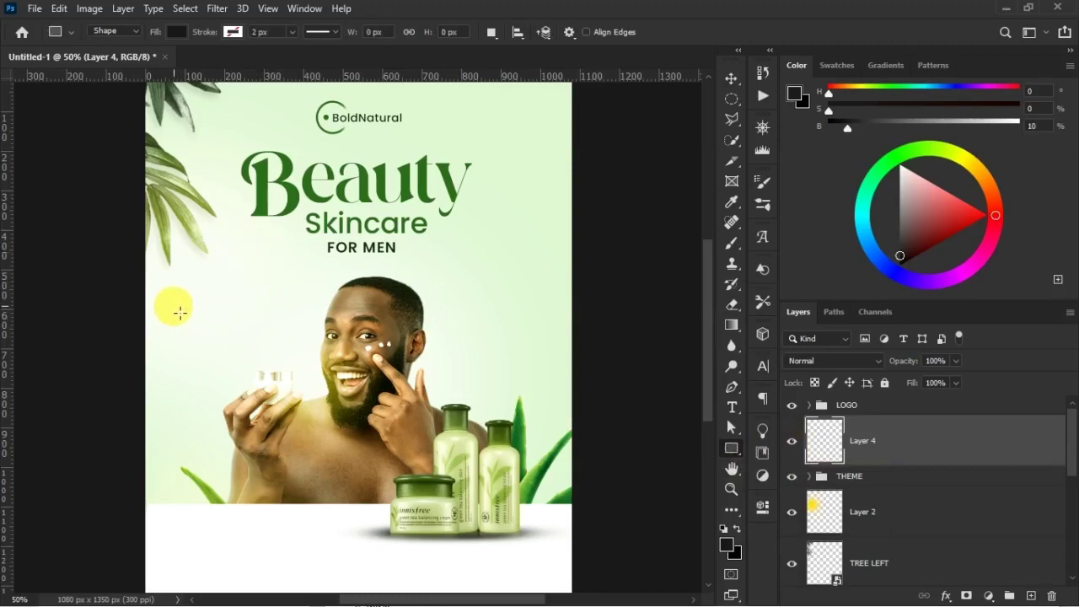
{"action": "left_click_drag", "start_coordinate": [200, 283], "coordinate": [286, 354]}
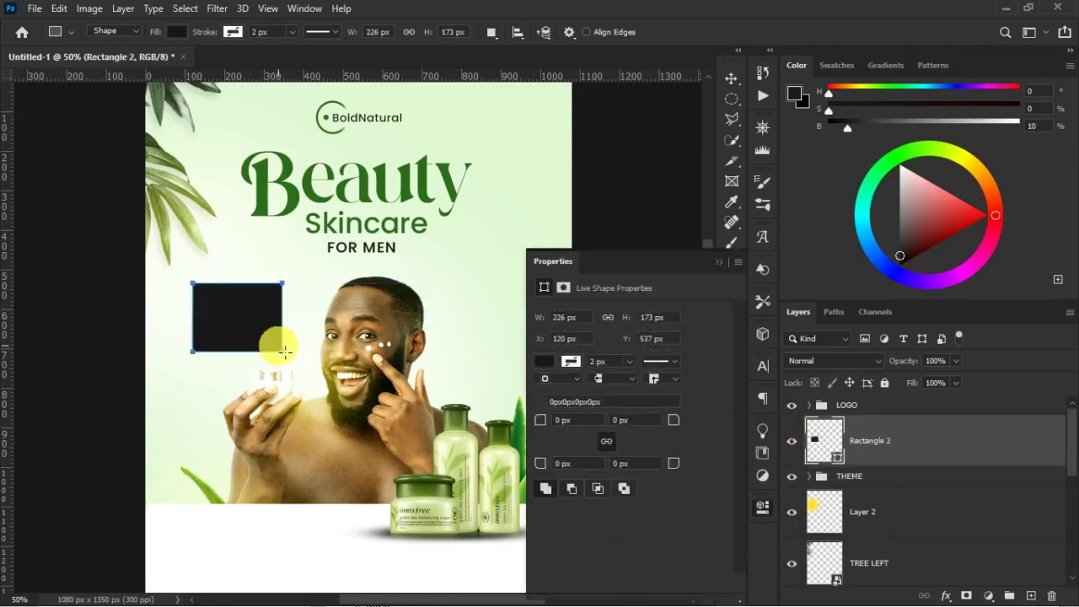
{"action": "left_click", "coordinate": [545, 360]}
{"action": "left_click", "coordinate": [546, 421]}
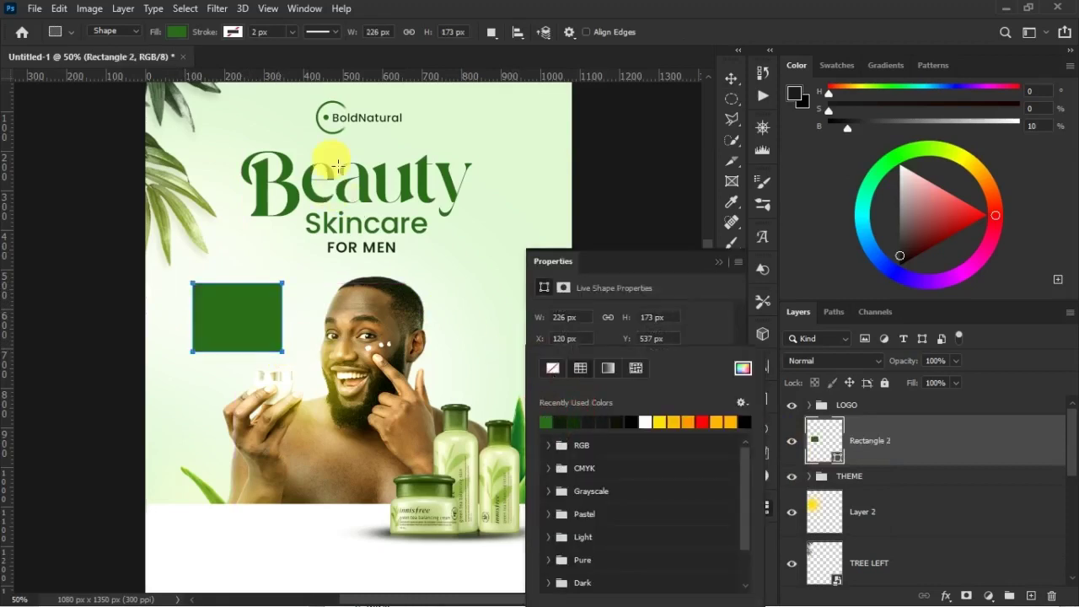
{"action": "left_click", "coordinate": [718, 262]}
{"action": "key", "text": "v"}
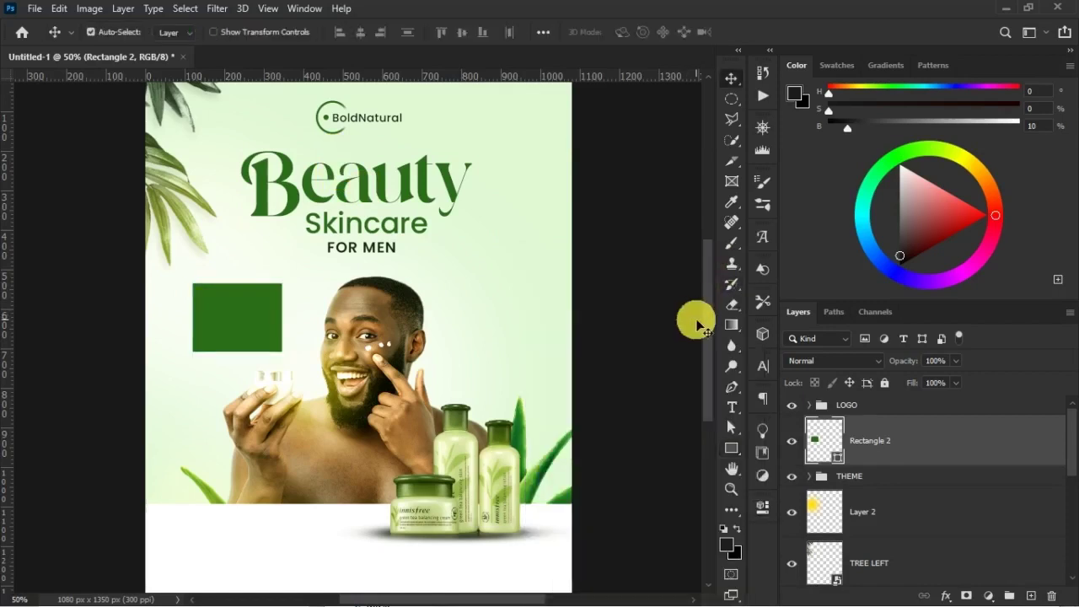
- Add a light green Inner Shadow to the green rectangle with a distance of 7 px and a size of 46 px
{"action": "double_click", "coordinate": [983, 445]}
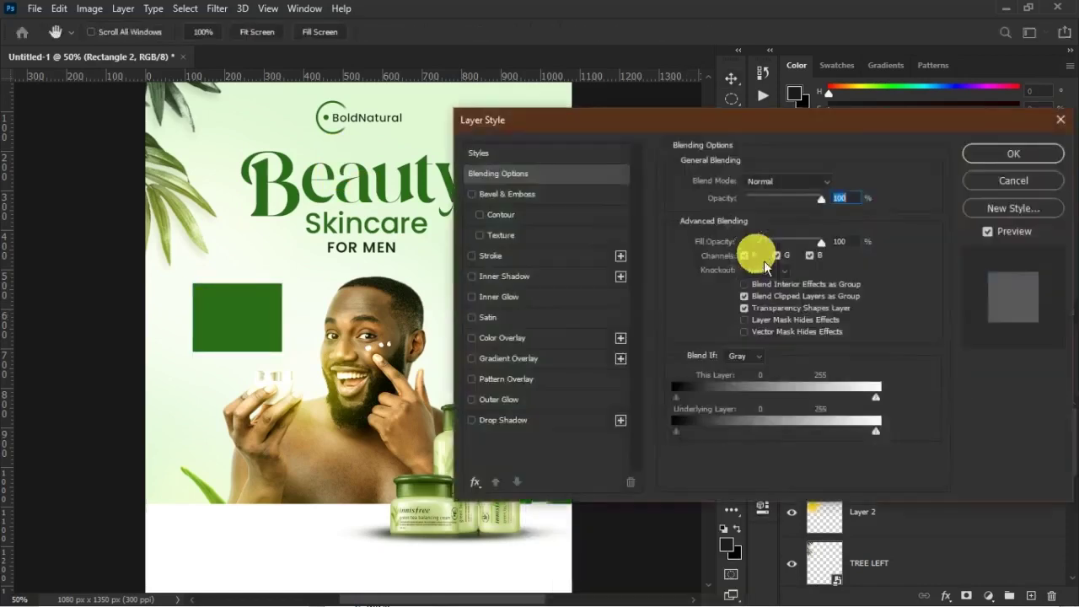
{"action": "left_click", "coordinate": [472, 276]}
{"action": "left_click", "coordinate": [835, 183]}
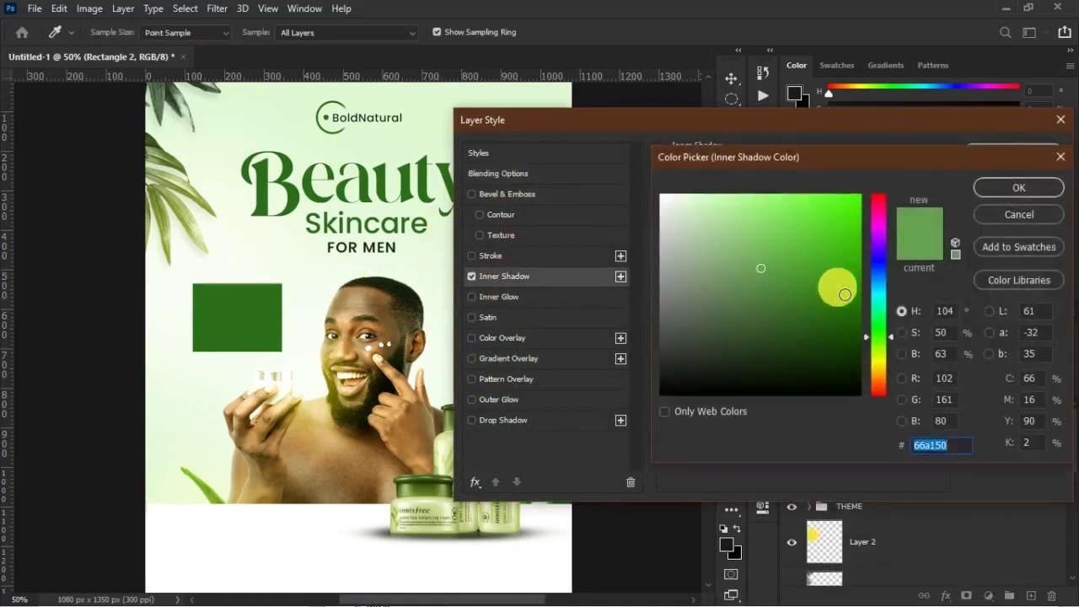
{"action": "left_click", "coordinate": [256, 303]}
{"action": "left_click", "coordinate": [790, 345]}
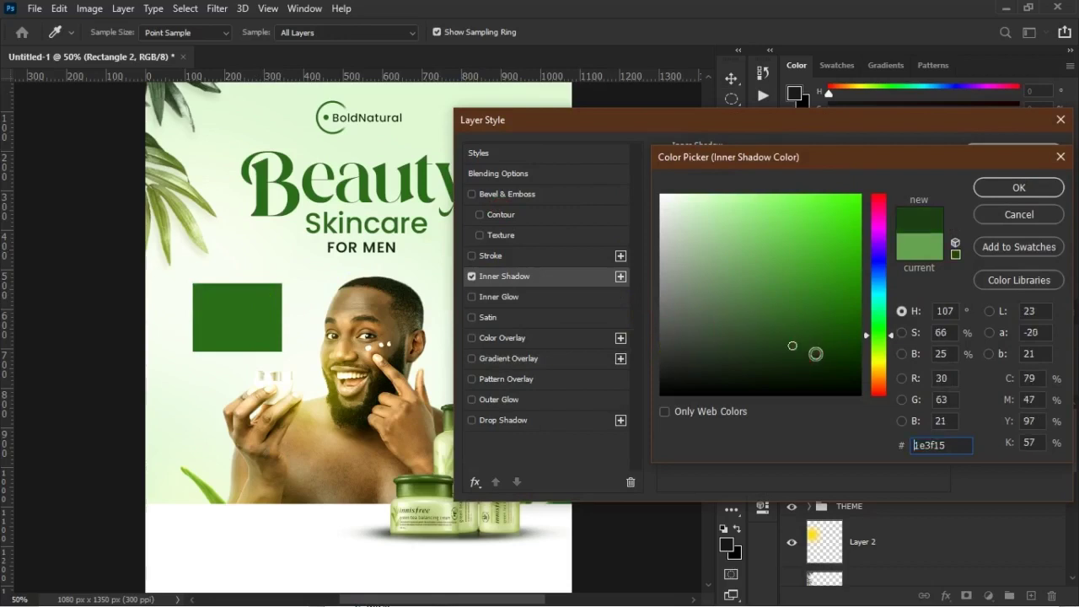
{"action": "left_click", "coordinate": [829, 355]}
{"action": "left_click", "coordinate": [255, 308]}
{"action": "left_click_drag", "start_coordinate": [773, 235], "coordinate": [759, 225]}
{"action": "left_click", "coordinate": [1003, 185]}
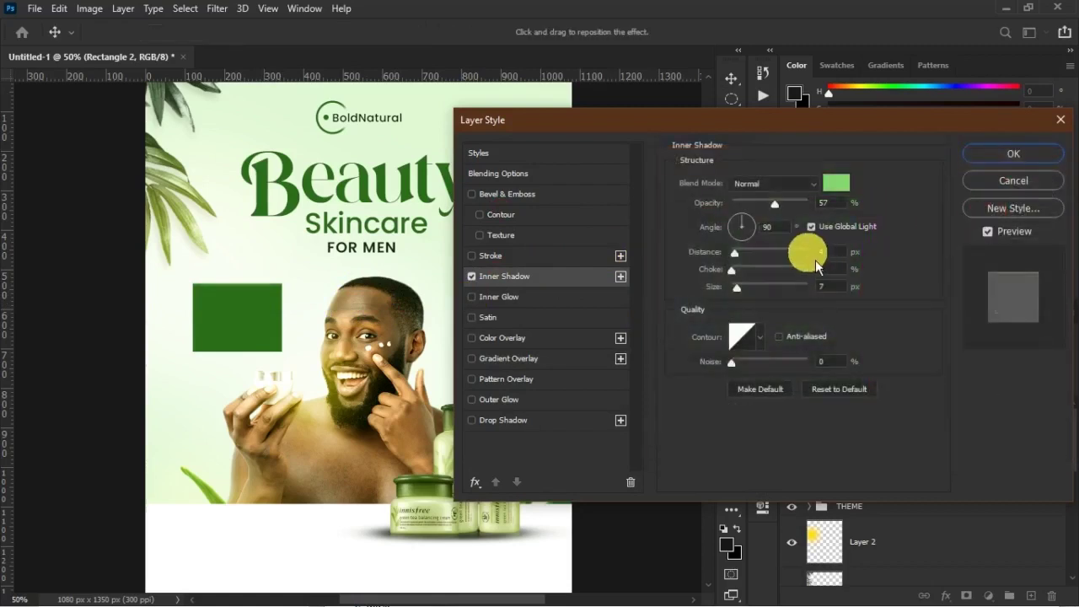
{"action": "left_click_drag", "start_coordinate": [755, 262], "coordinate": [750, 301]}
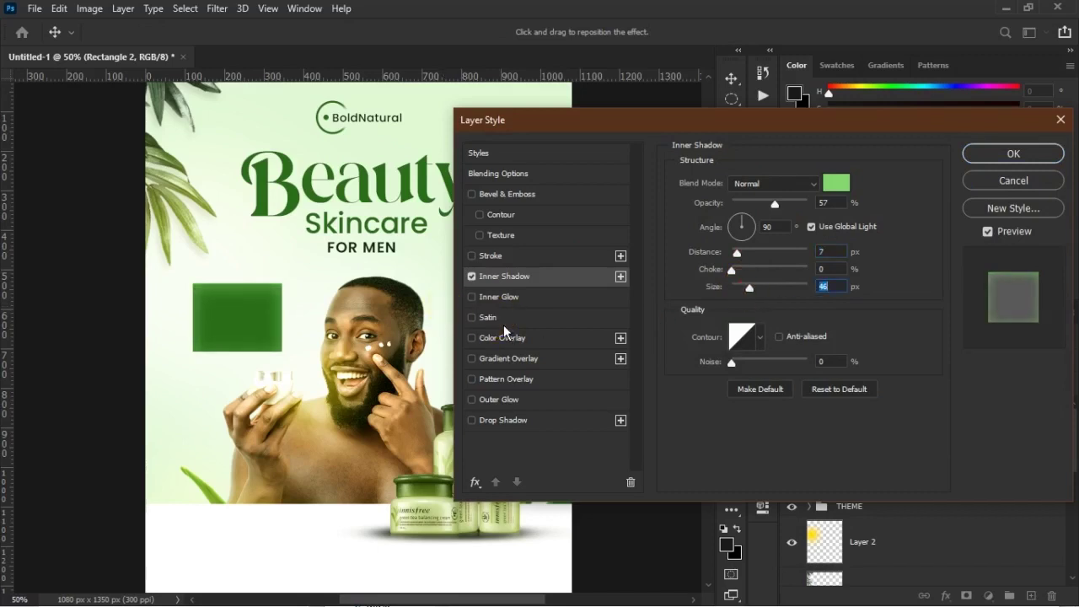
- Add a Satin effect to the green rectangle and set its colour to a darker shade of the sampled box green
{"action": "left_click", "coordinate": [497, 318]}
{"action": "left_click", "coordinate": [834, 184]}
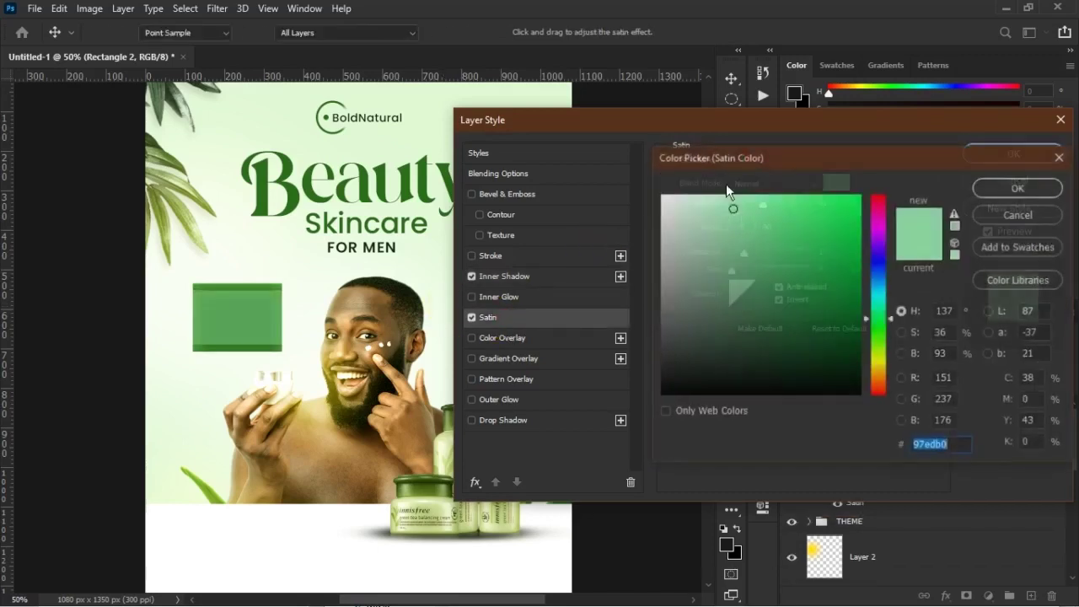
{"action": "left_click", "coordinate": [276, 288]}
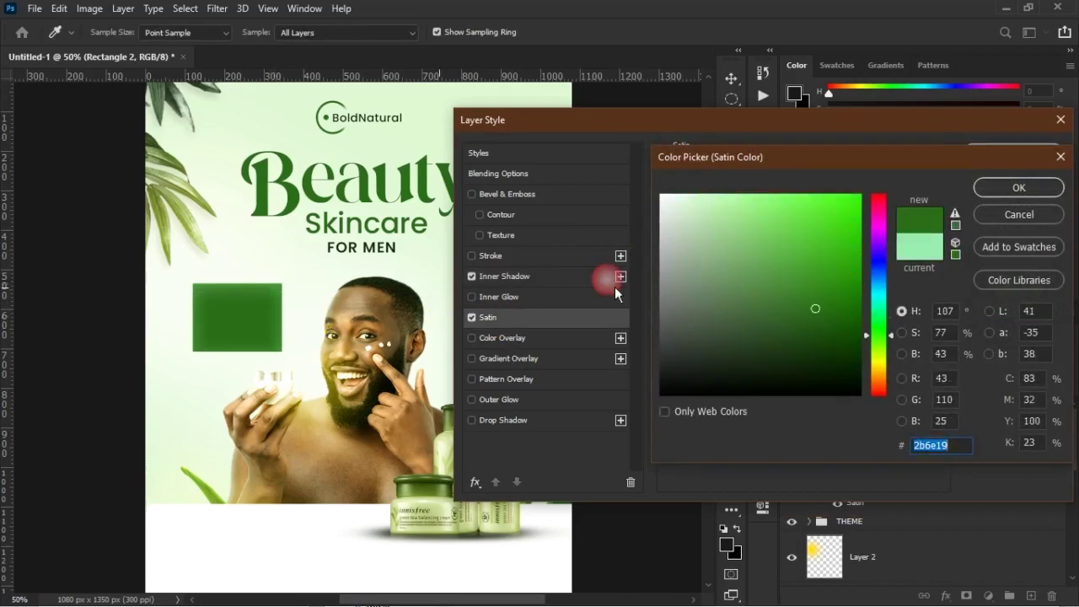
{"action": "left_click", "coordinate": [816, 347]}
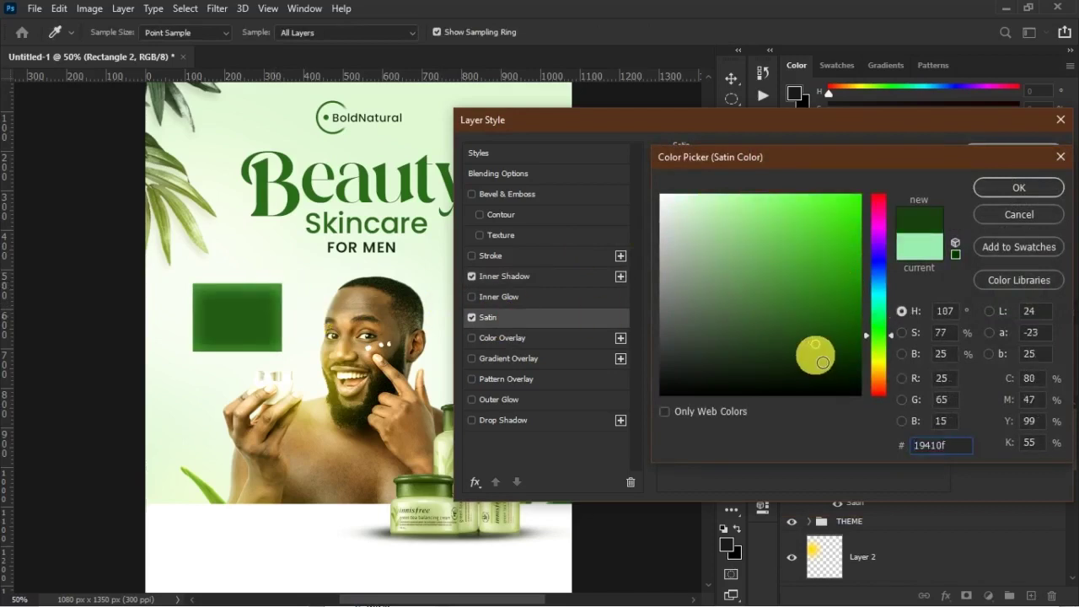
{"action": "left_click", "coordinate": [984, 189]}
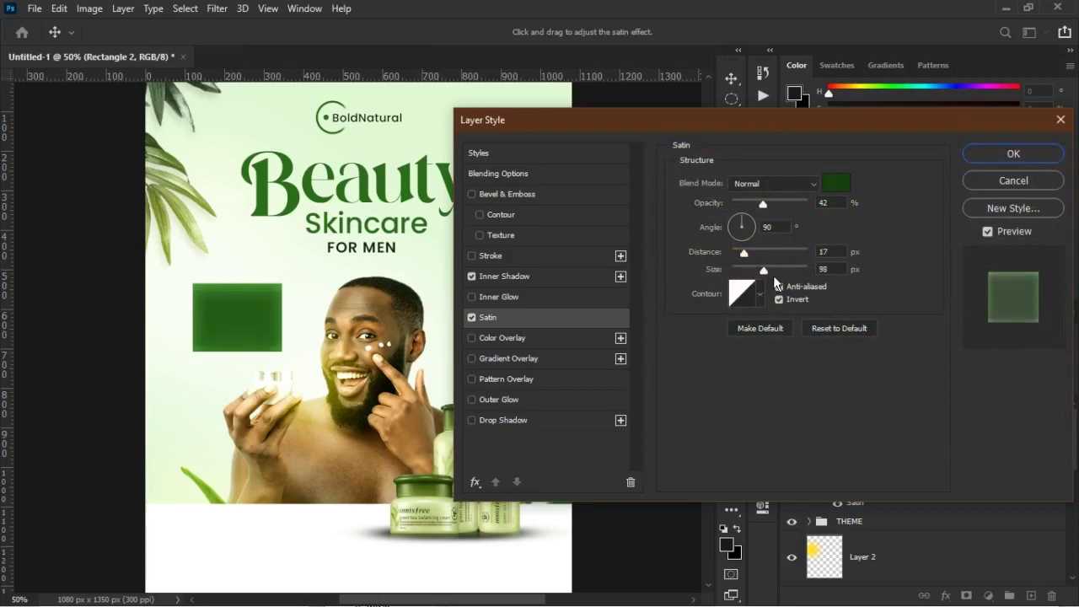
- Set the Satin angle to 141°, distance to 27 px and size to 62 px, raise its opacity and apply the styles
{"action": "left_click_drag", "start_coordinate": [770, 275], "coordinate": [759, 274]}
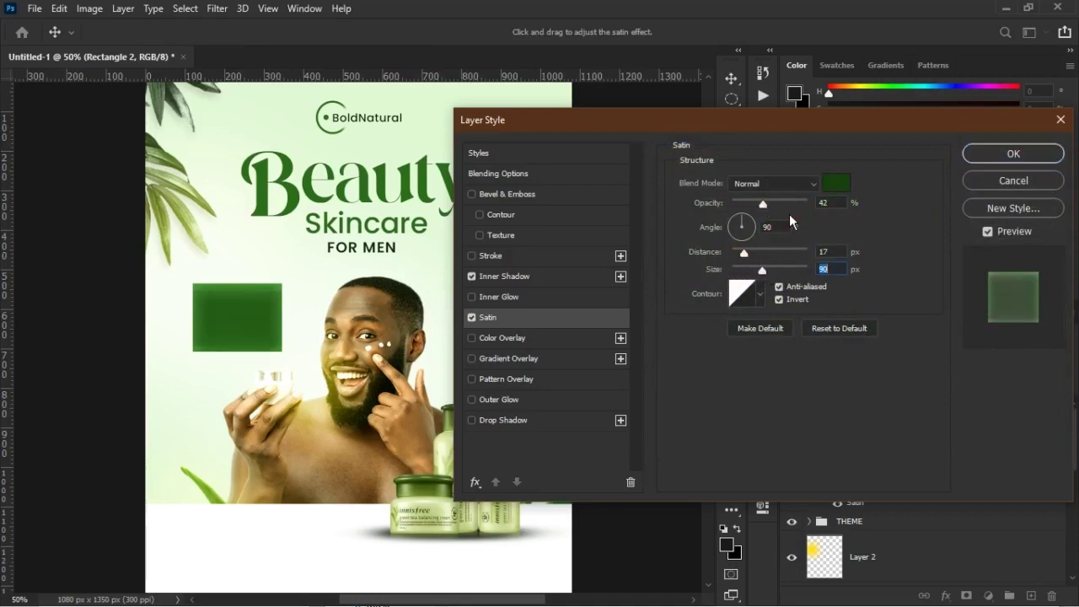
{"action": "left_click_drag", "start_coordinate": [774, 209], "coordinate": [795, 204]}
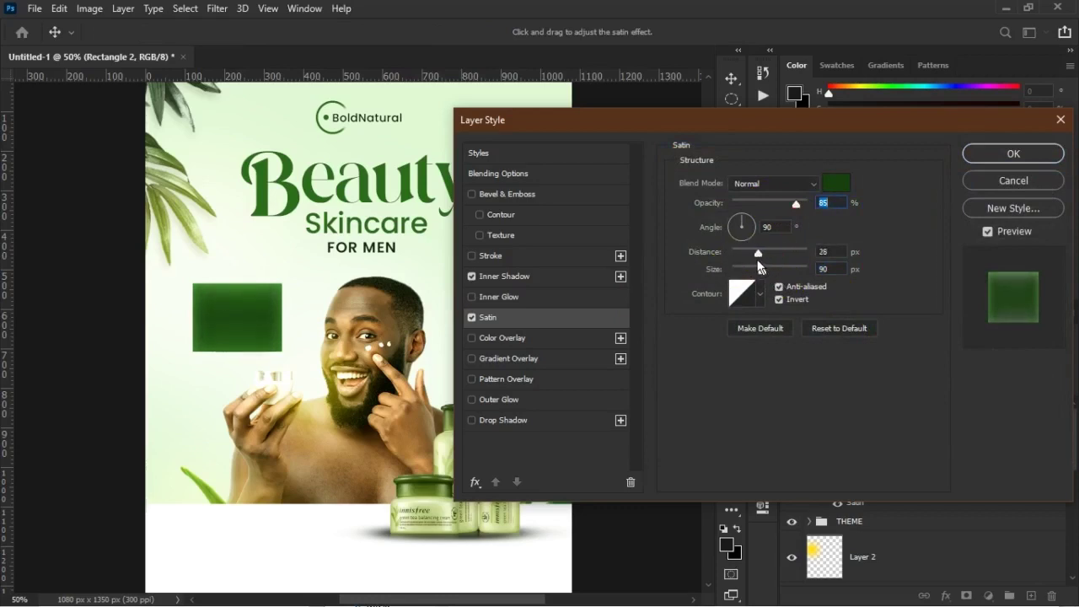
{"action": "left_click_drag", "start_coordinate": [764, 268], "coordinate": [743, 269]}
{"action": "left_click", "coordinate": [733, 221]}
{"action": "left_click", "coordinate": [735, 227]}
{"action": "left_click", "coordinate": [735, 231]}
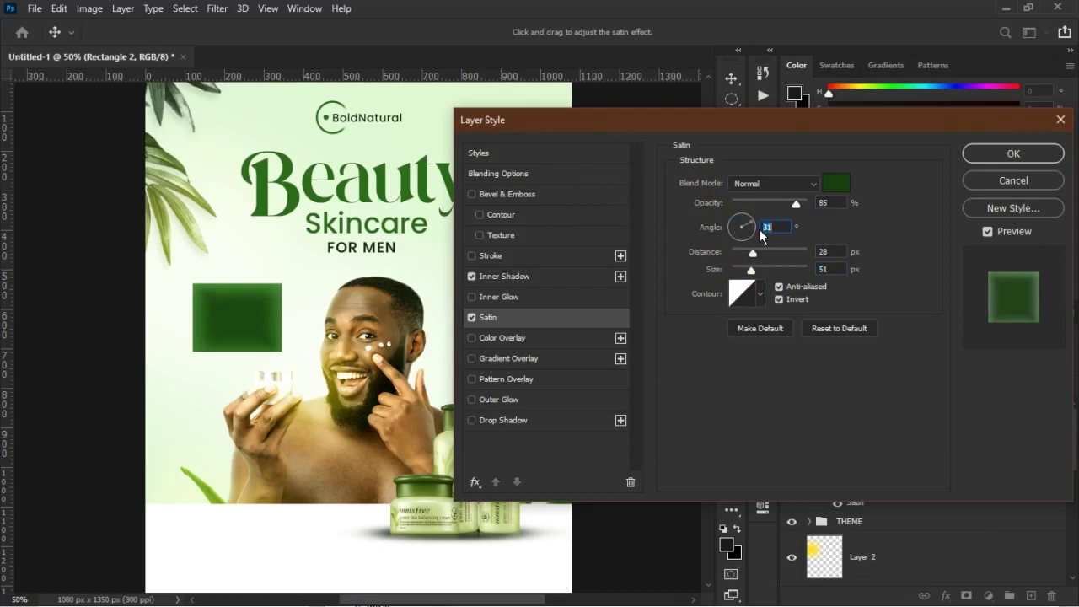
{"action": "left_click", "coordinate": [739, 226]}
{"action": "left_click", "coordinate": [743, 230]}
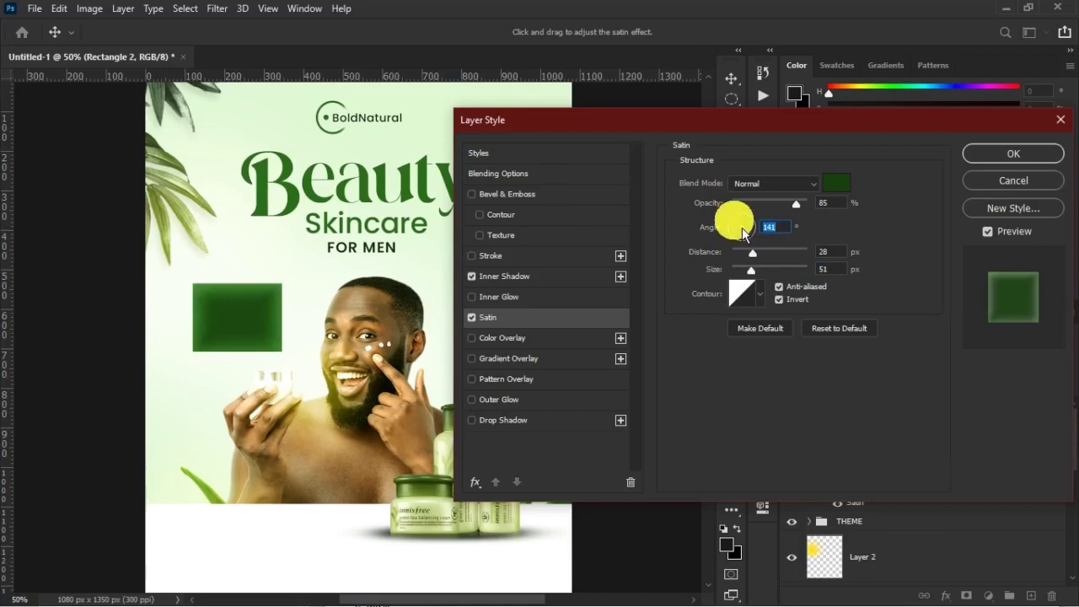
{"action": "left_click", "coordinate": [395, 314]}
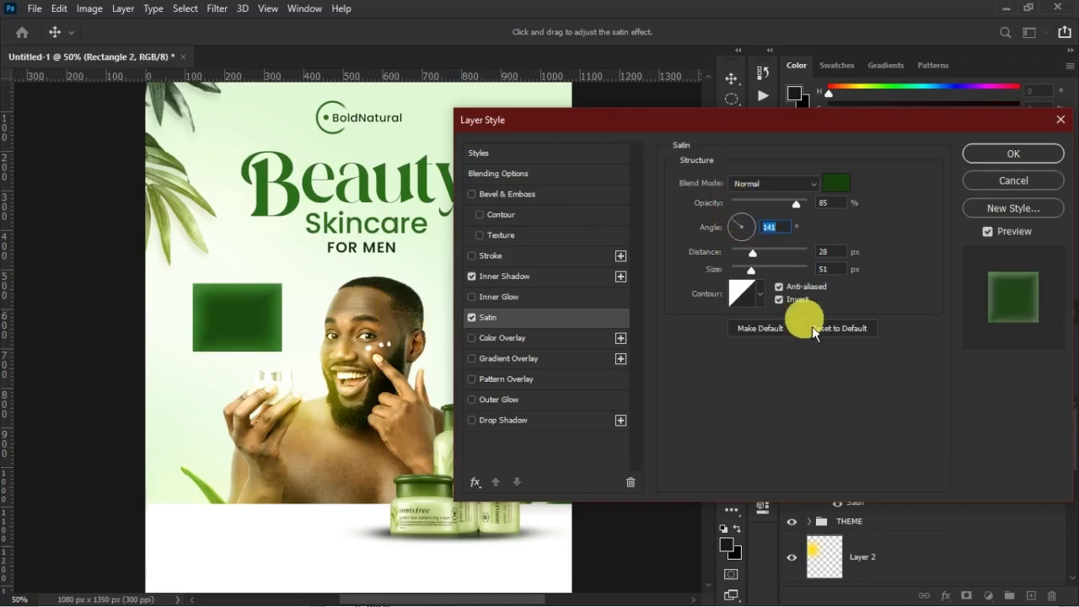
{"action": "mouse_move", "coordinate": [763, 259]}
{"action": "left_mouse_down"}
{"action": "mouse_move", "coordinate": [742, 258]}
{"action": "mouse_move", "coordinate": [751, 253]}
{"action": "left_mouse_up"}
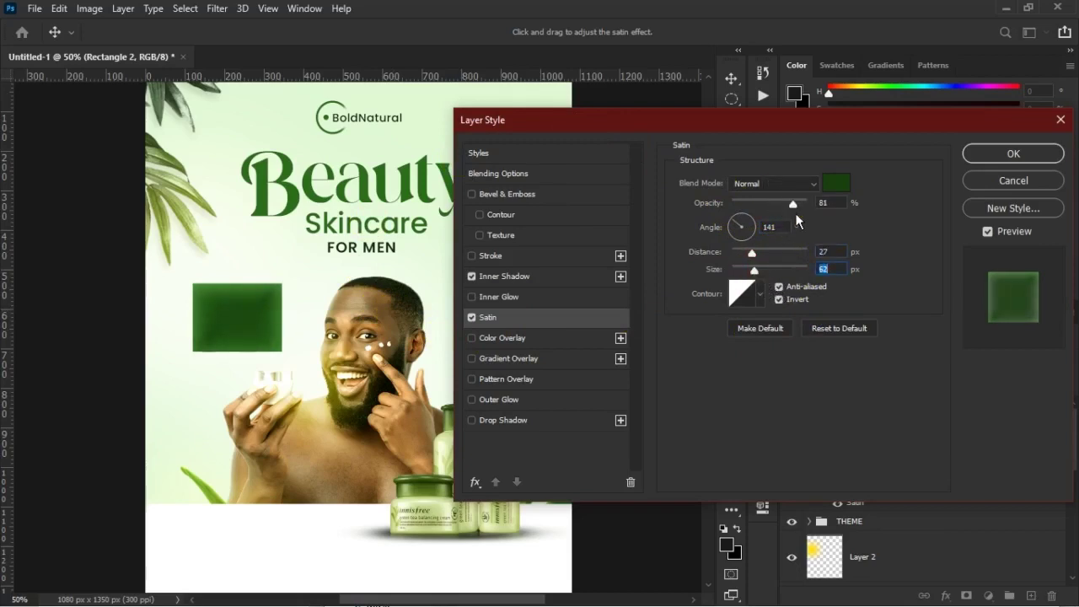
{"action": "left_click_drag", "start_coordinate": [772, 214], "coordinate": [797, 216]}
{"action": "left_click", "coordinate": [1009, 155]}
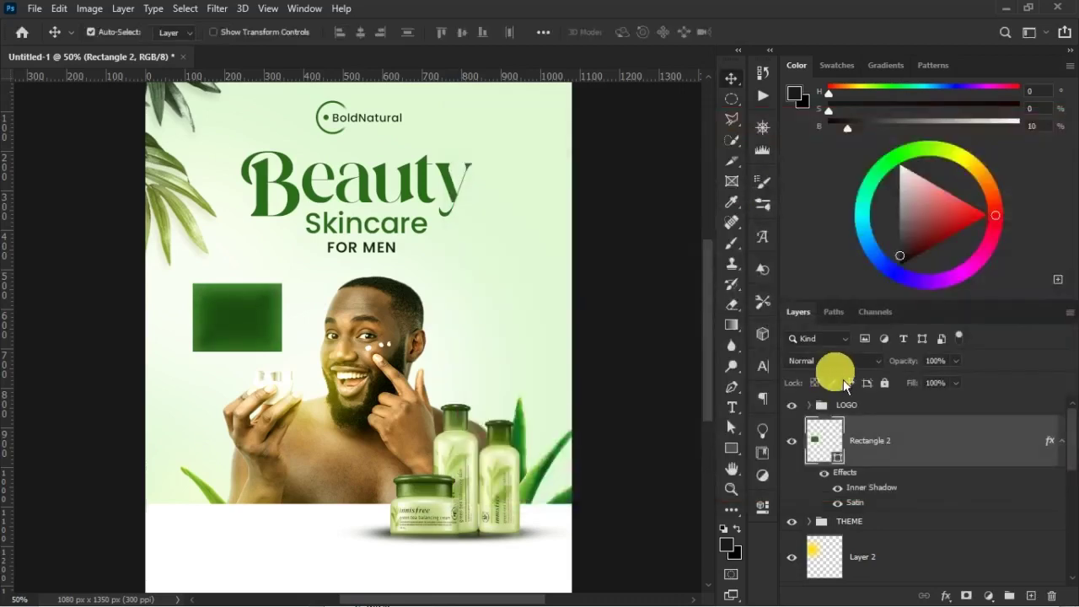
- Add the white text "02 NOV- 29 NOV" on two lines, scaled to about 10.1 pt, inside the green box
{"action": "left_click", "coordinate": [1030, 596]}
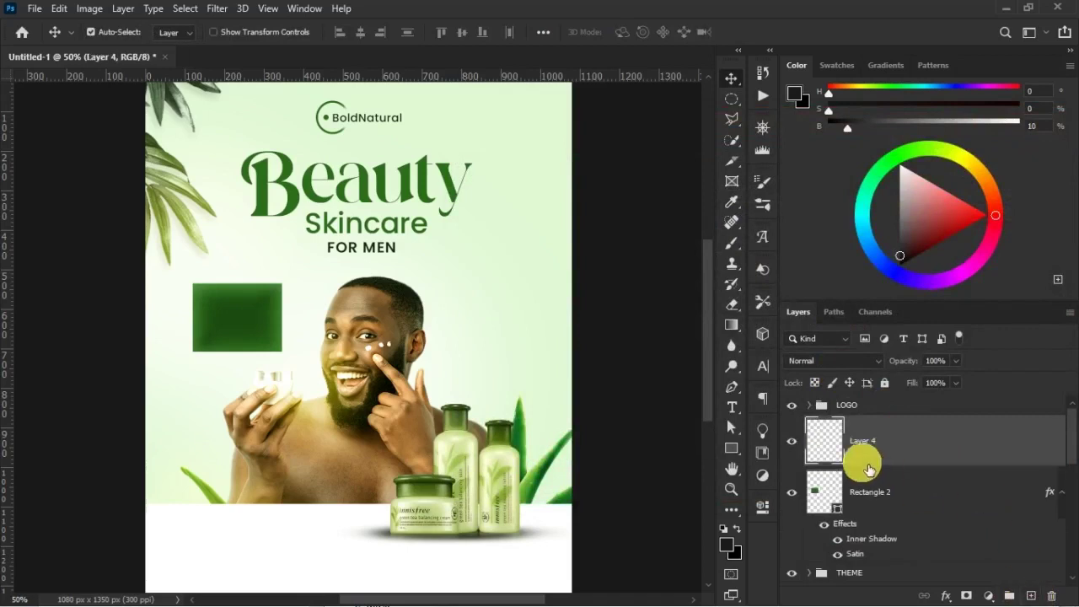
{"action": "key", "text": "t"}
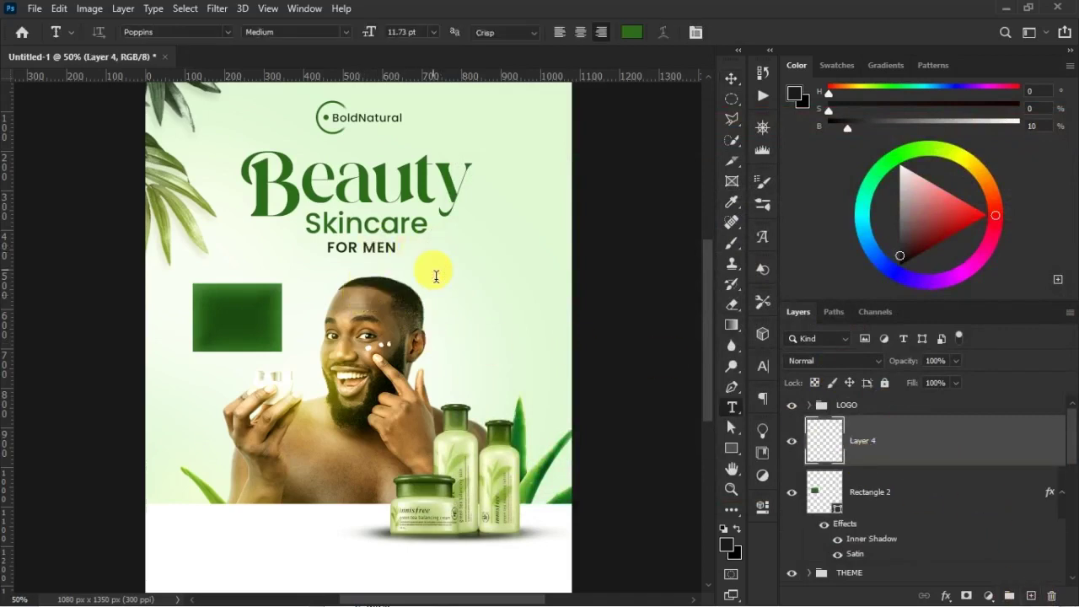
{"action": "left_click", "coordinate": [436, 277]}
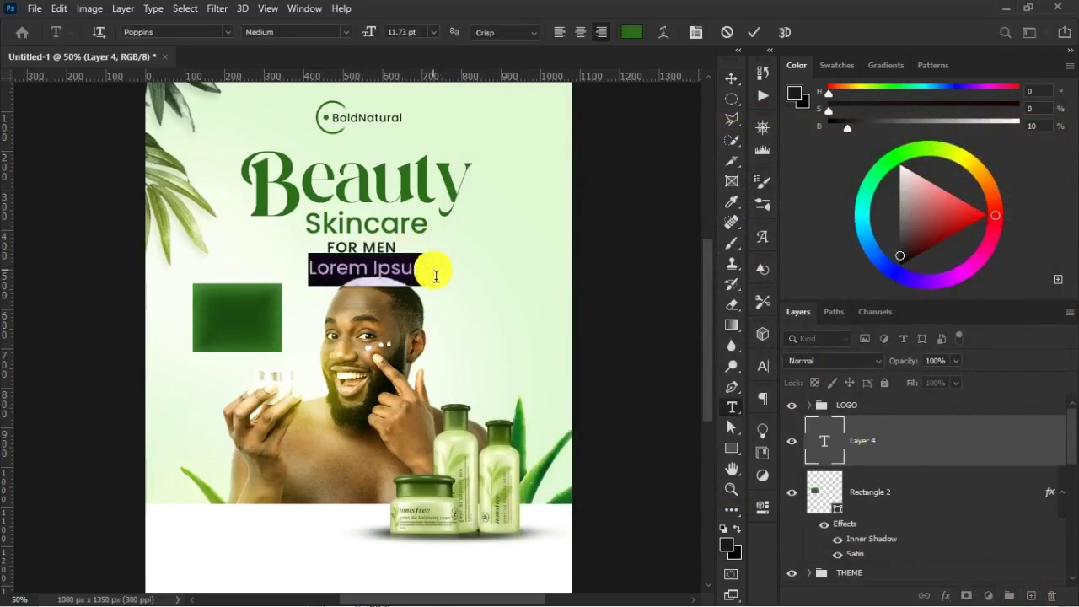
{"action": "type", "text": "02 NOV-"}
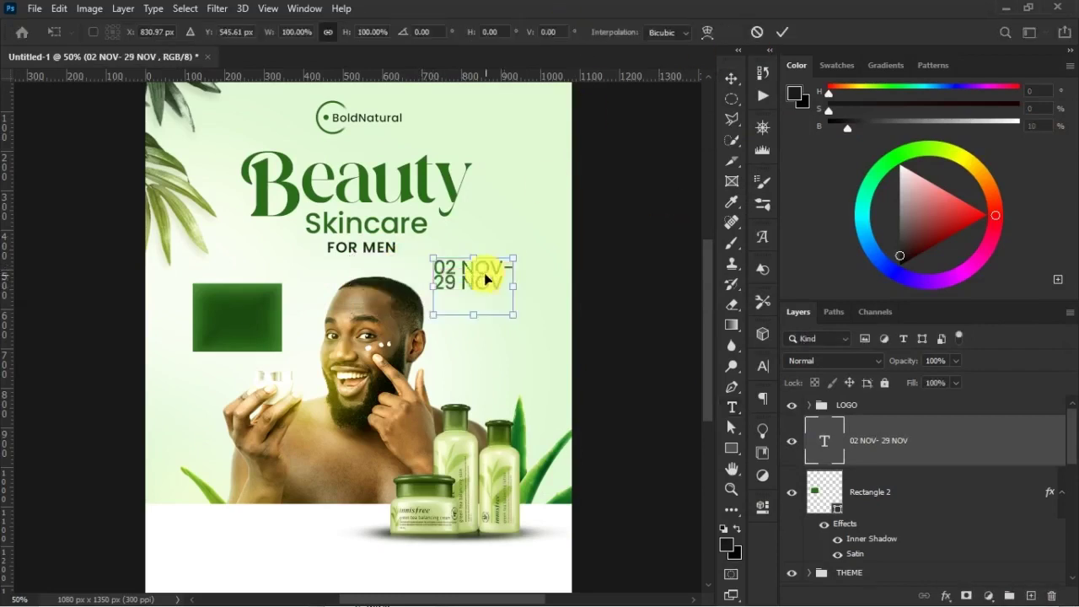
{"action": "left_click_drag", "start_coordinate": [489, 277], "coordinate": [340, 352]}
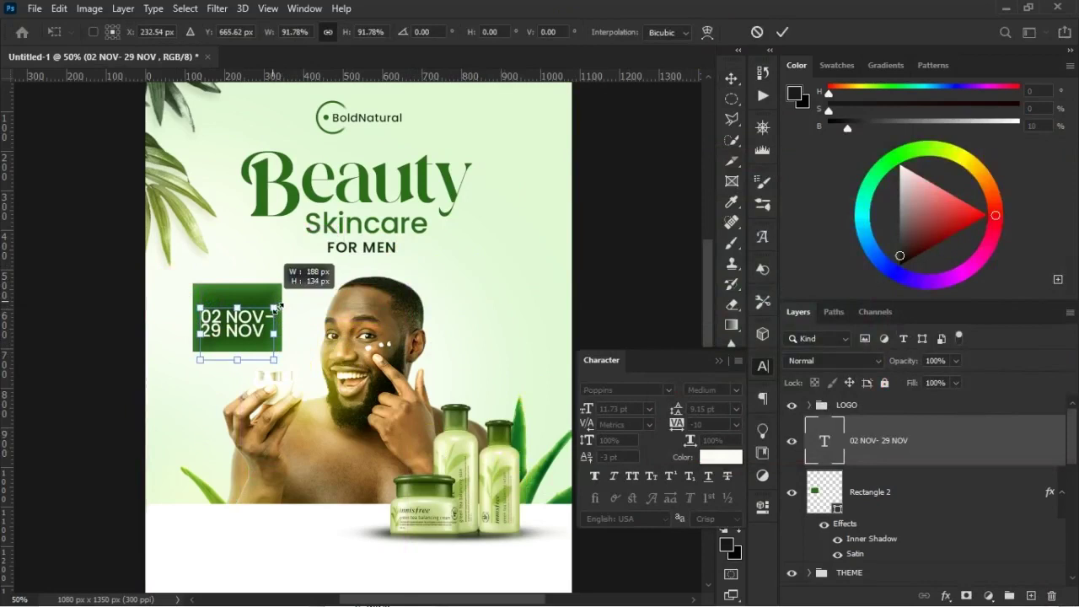
{"action": "left_click", "coordinate": [261, 313]}
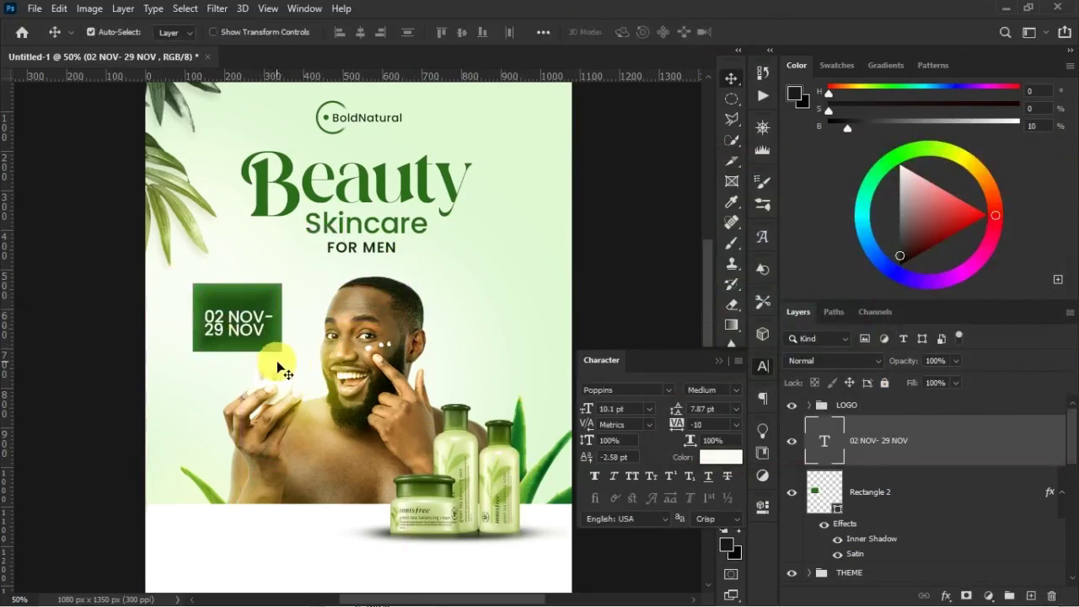
- Duplicate the date text, move the copy upward and change its wording to "PROMO DURATION"
{"action": "key", "text": "ctrl+j"}
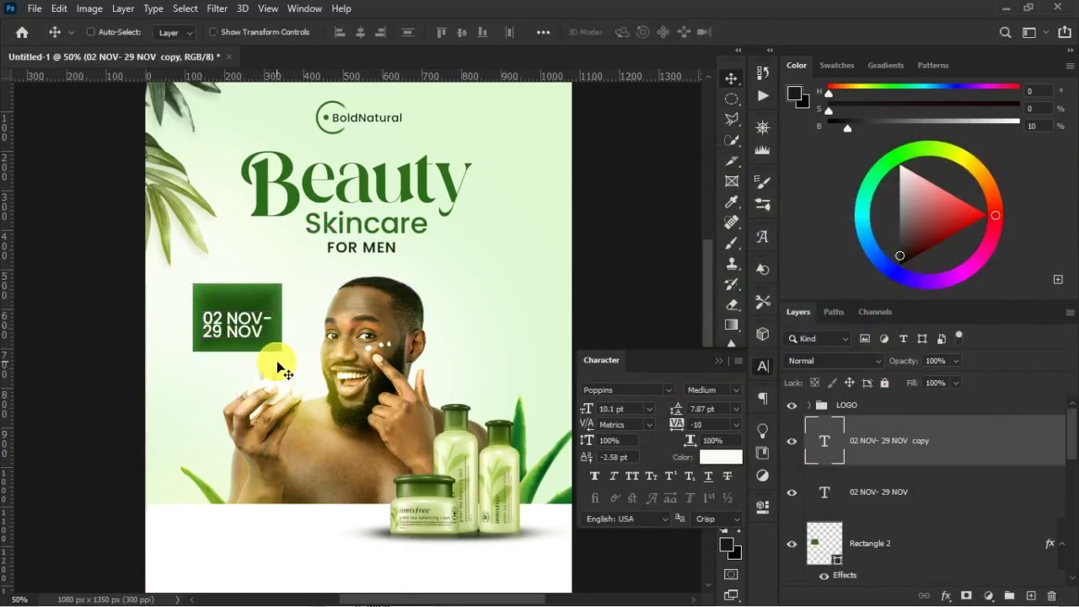
{"action": "key", "text": "shift+Up"}
{"action": "key", "text": "shift+Up"}
{"action": "key", "text": "shift+Up"}
{"action": "key", "text": "shift+Up"}
{"action": "key", "text": "shift+Up"}
{"action": "key", "text": "shift+Up"}
{"action": "key", "text": "shift+Up"}
{"action": "key", "text": "t"}
{"action": "left_click", "coordinate": [238, 300]}
{"action": "key", "text": "ctrl+a"}
{"action": "type", "text": "PROMO DURATION"}
{"action": "key", "text": "ctrl+Return"}
- Scale the "PROMO DURATION" text down to about 3.65 pt and place it just above the date in the green box
{"action": "key", "text": "ctrl+t"}
{"action": "left_click_drag", "start_coordinate": [192, 293], "coordinate": [341, 303]}
{"action": "left_click_drag", "start_coordinate": [352, 296], "coordinate": [260, 307]}
{"action": "key", "text": "Return"}
- Set the leading of the "02 NOV- 29 NOV" text to 9 pt
{"action": "left_click", "coordinate": [898, 504]}
{"action": "left_click", "coordinate": [736, 409]}
{"action": "left_click", "coordinate": [710, 210]}
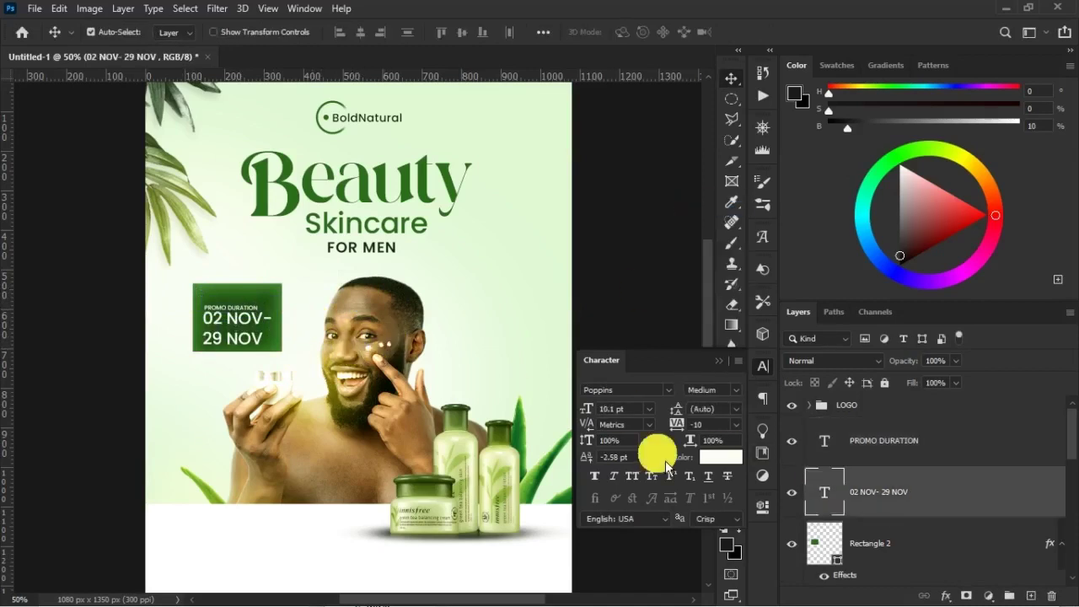
{"action": "left_click", "coordinate": [736, 409]}
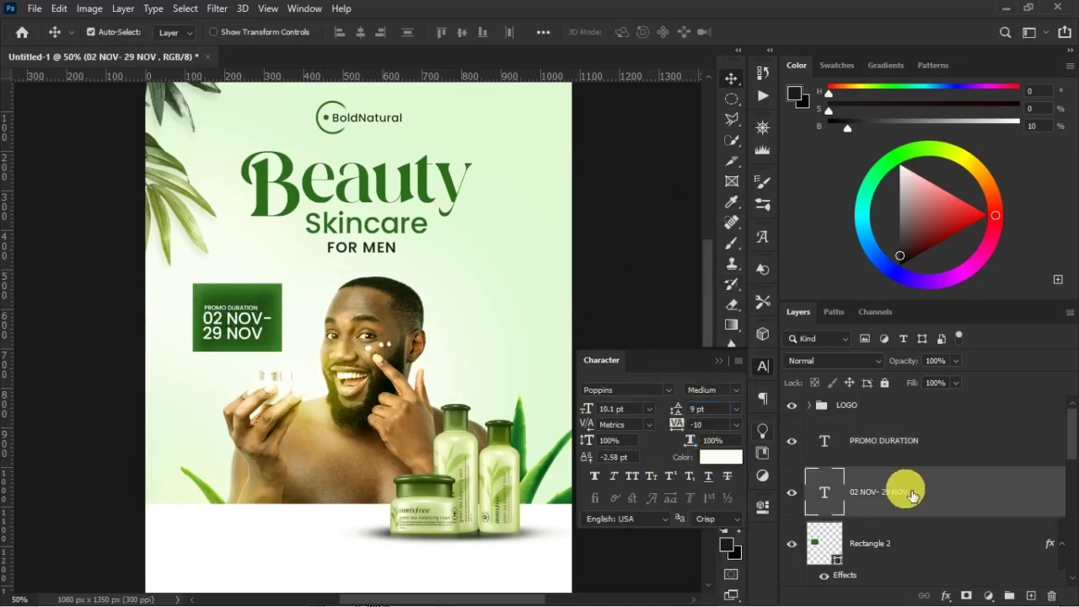
- Create a new layer above the "PROMO DURATION" text and set up a white Brush about 200 px in size
{"action": "left_click", "coordinate": [899, 442]}
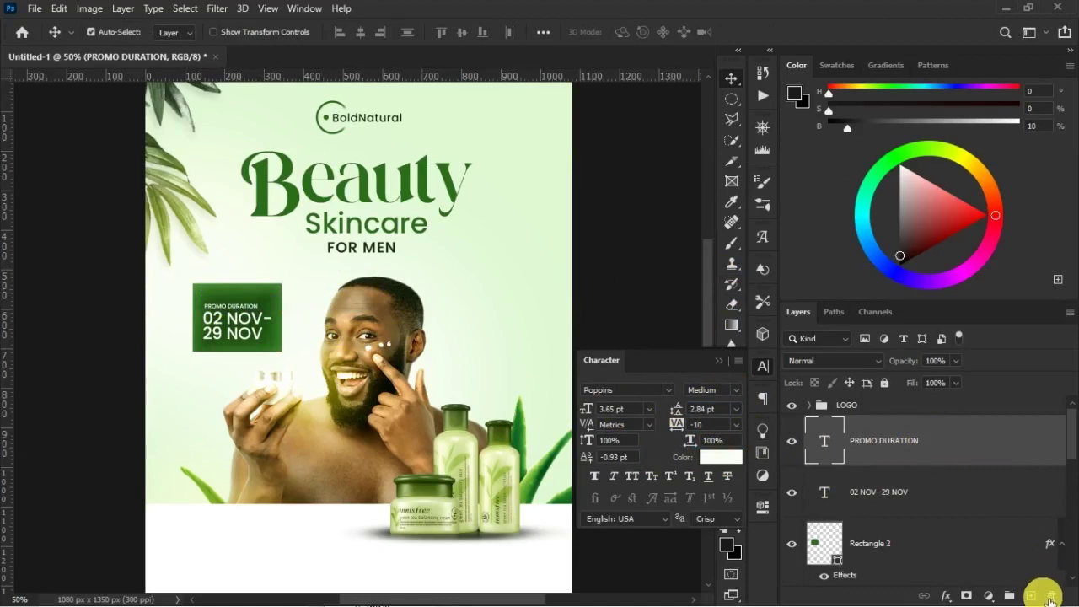
{"action": "left_click", "coordinate": [1030, 595]}
{"action": "key", "text": "b"}
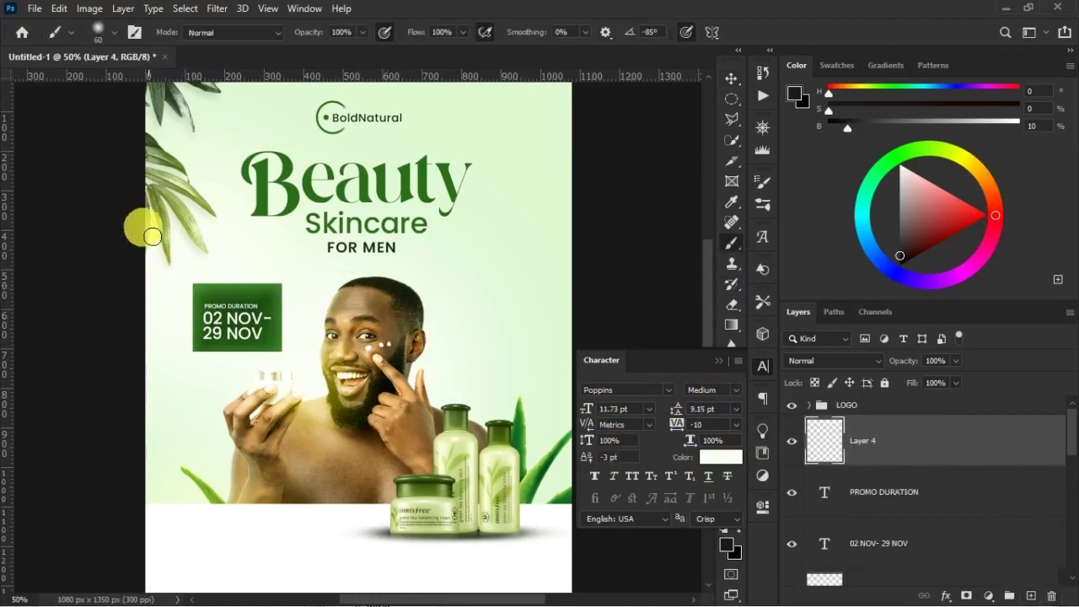
{"action": "key", "text": "bracketright"}
{"action": "key", "text": "bracketright"}
{"action": "key", "text": "bracketright"}
{"action": "key", "text": "bracketright"}
{"action": "key", "text": "bracketright"}
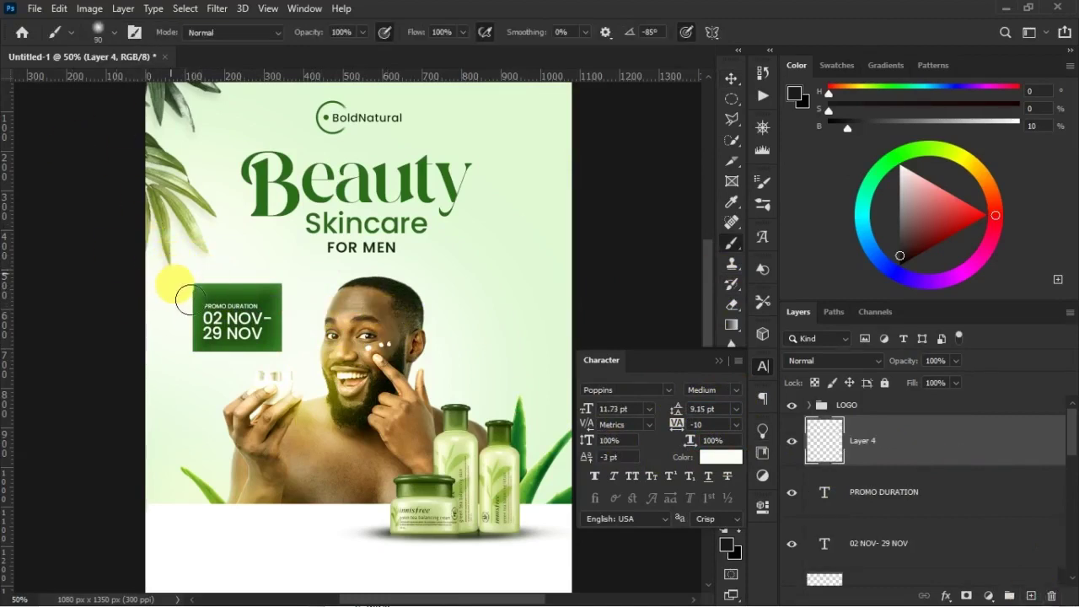
{"action": "left_click", "coordinate": [718, 361]}
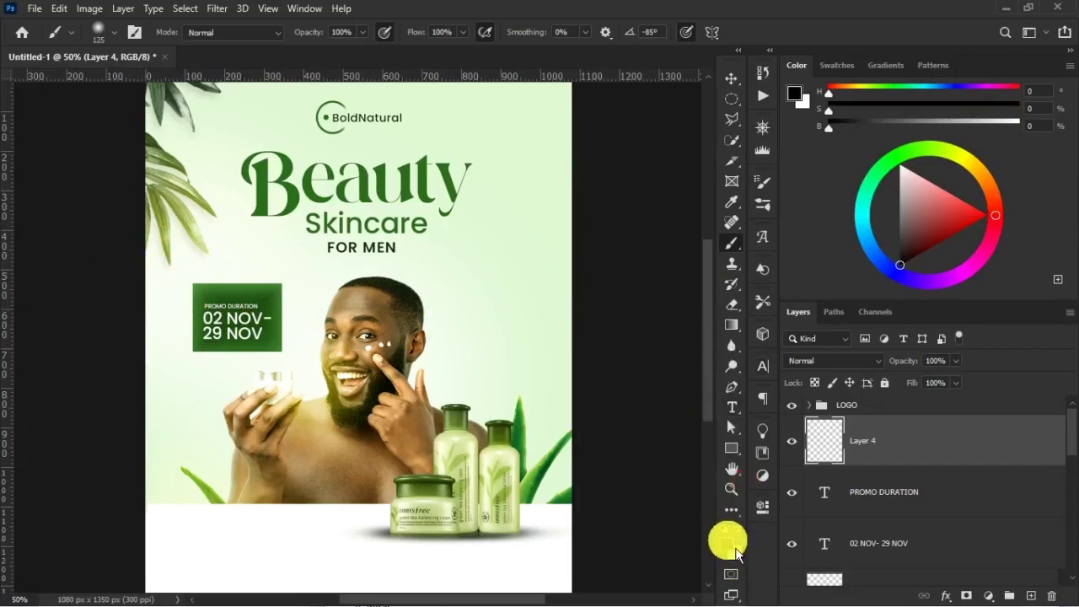
{"action": "key", "text": "x"}
{"action": "key", "text": "bracketright"}
{"action": "key", "text": "bracketright"}
{"action": "key", "text": "bracketright"}
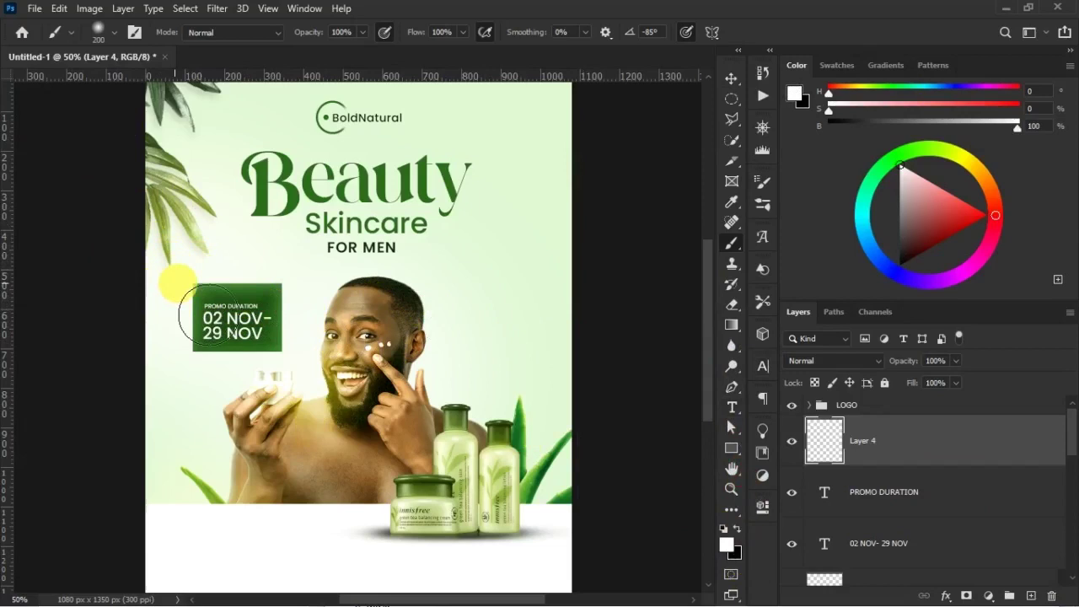
- Try a white dab with a 500 px brush over the green box's upper-left corner
{"action": "key", "text": "bracketright"}
{"action": "key", "text": "bracketright"}
{"action": "key", "text": "bracketright"}
{"action": "left_click", "coordinate": [177, 267]}
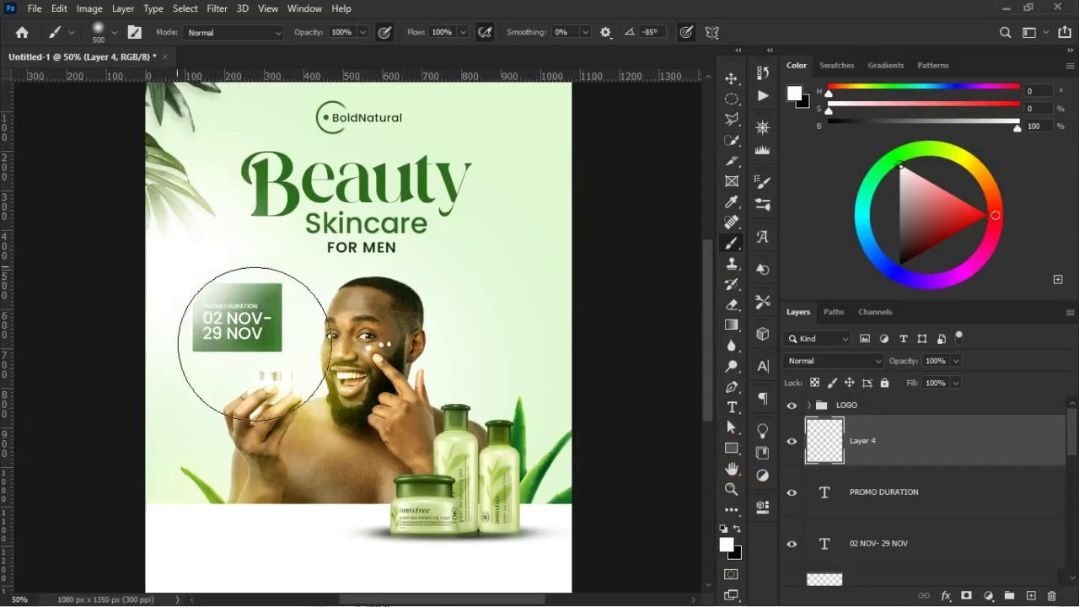
{"action": "key", "text": "ctrl+z"}
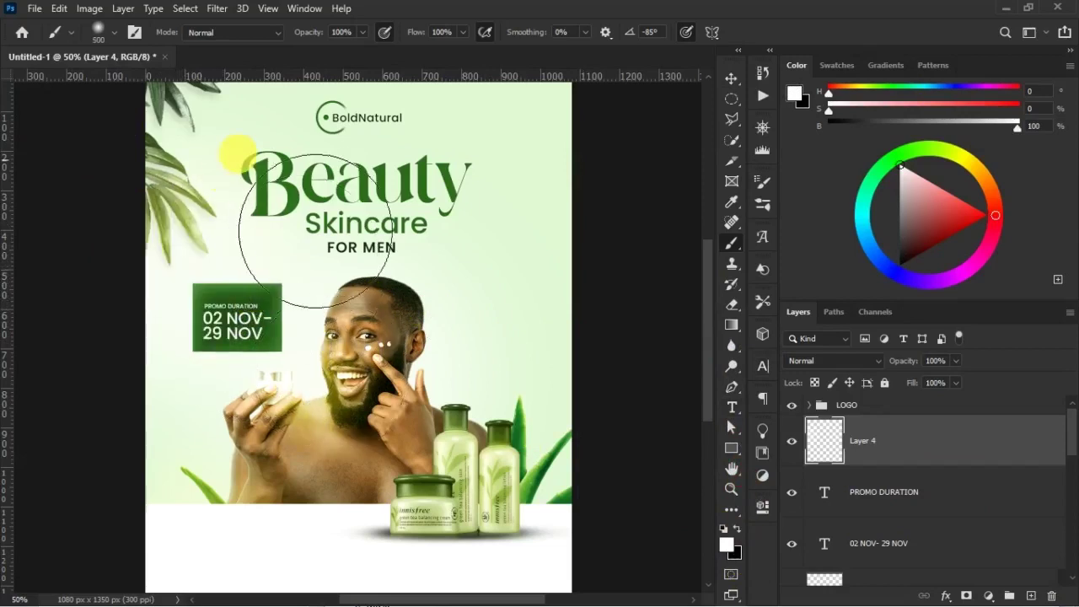
- Paint a soft white highlight on the green box's upper-left corner with a 300 px brush at 72% opacity and 58% flow
{"action": "left_click_drag", "start_coordinate": [329, 34], "coordinate": [317, 38]}
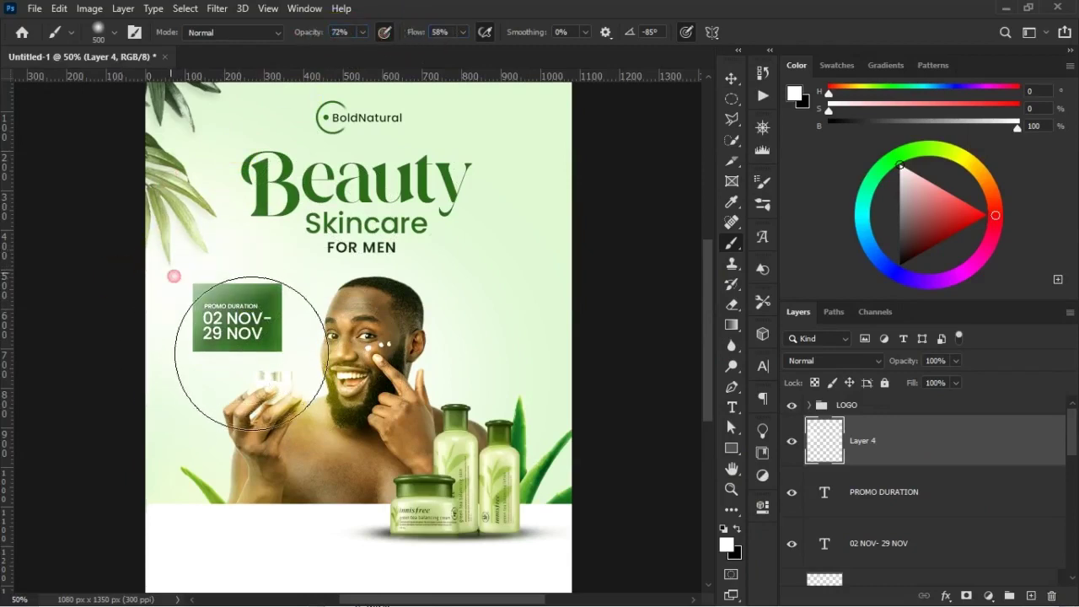
{"action": "key", "text": "bracketleft"}
{"action": "key", "text": "bracketleft"}
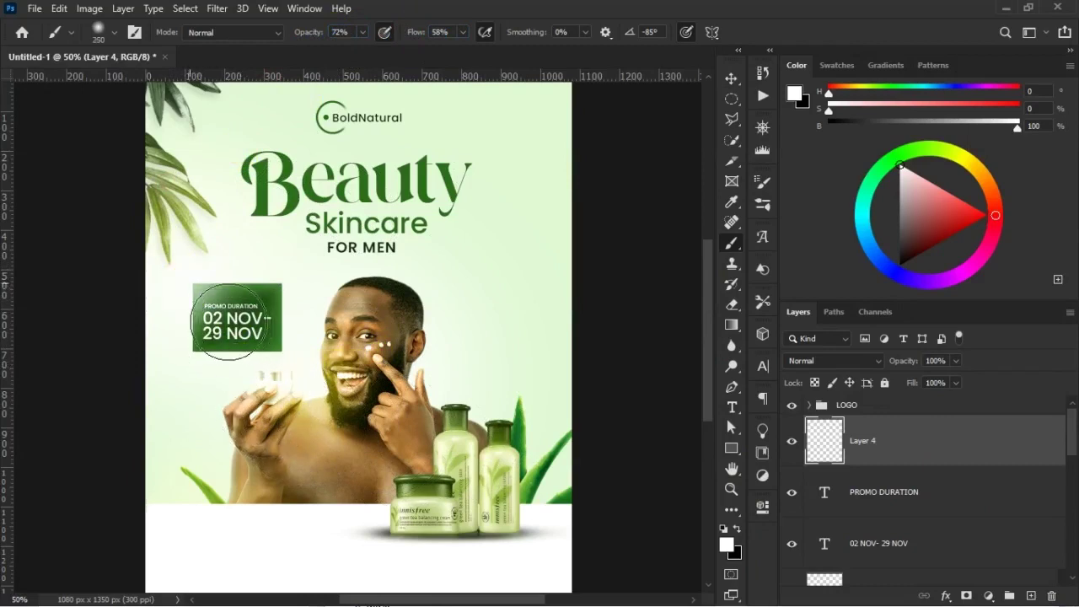
{"action": "key", "text": "bracketleft"}
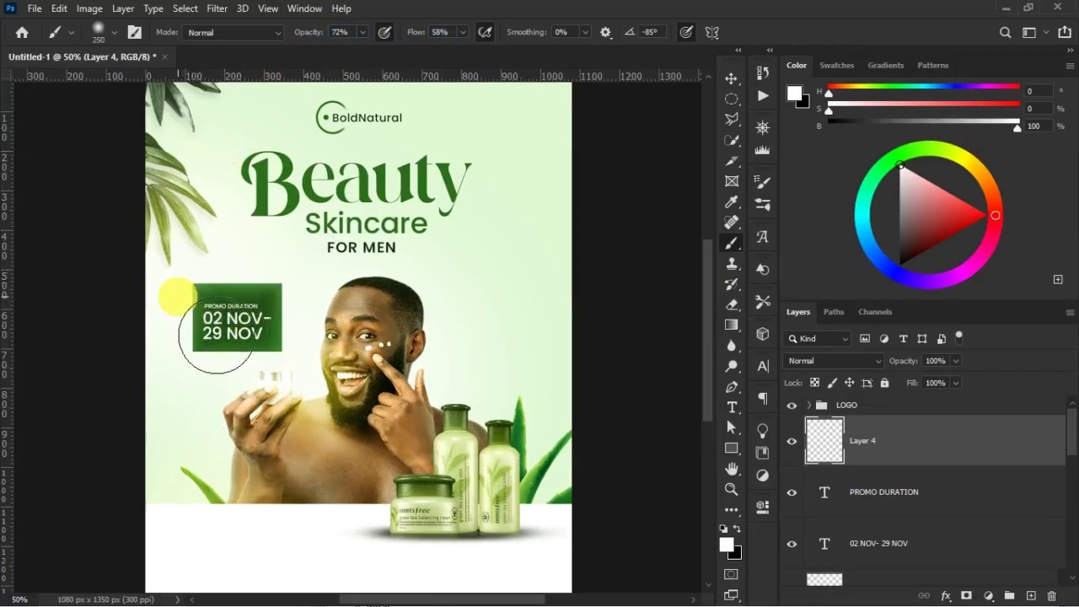
{"action": "key", "text": "bracketright"}
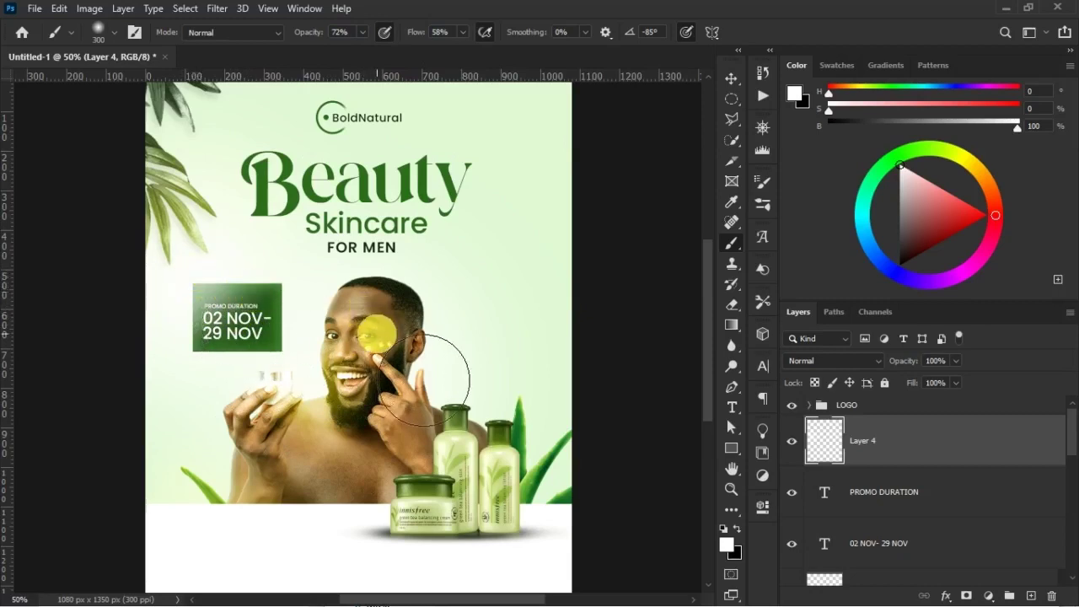
{"action": "key", "text": "v"}
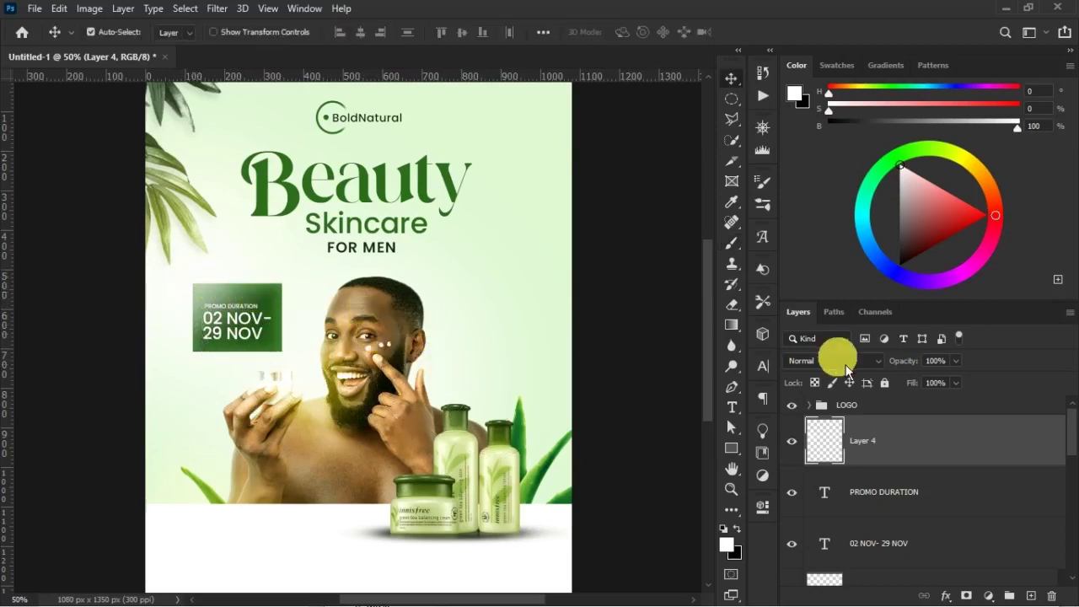
- Set the highlight layer's fill to 89% and select the "Beauty" headline text
{"action": "left_click", "coordinate": [916, 369]}
{"action": "left_click", "coordinate": [731, 244]}
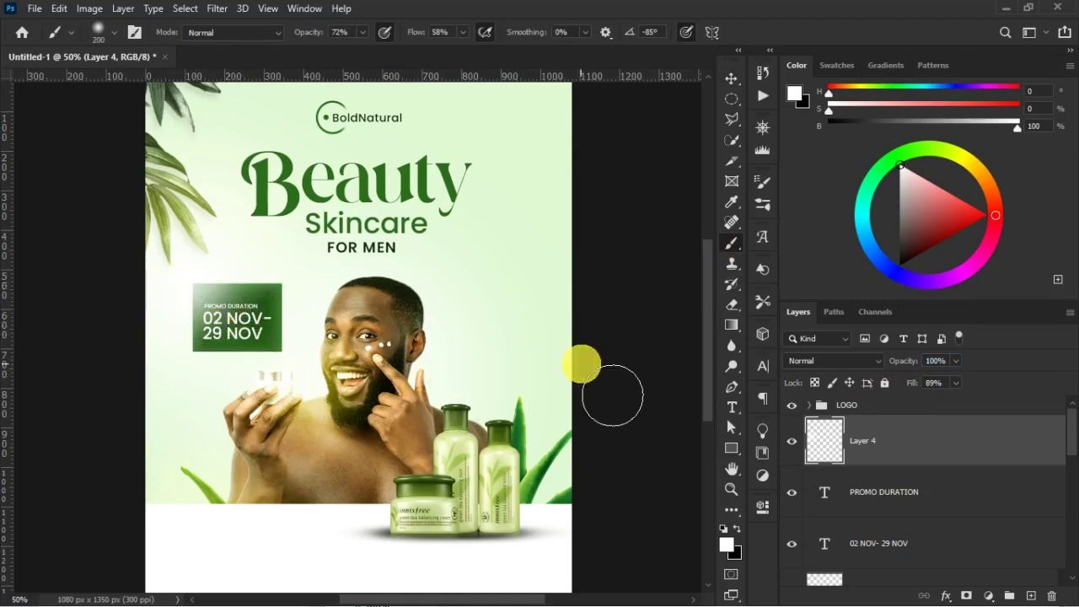
{"action": "key", "text": "v"}
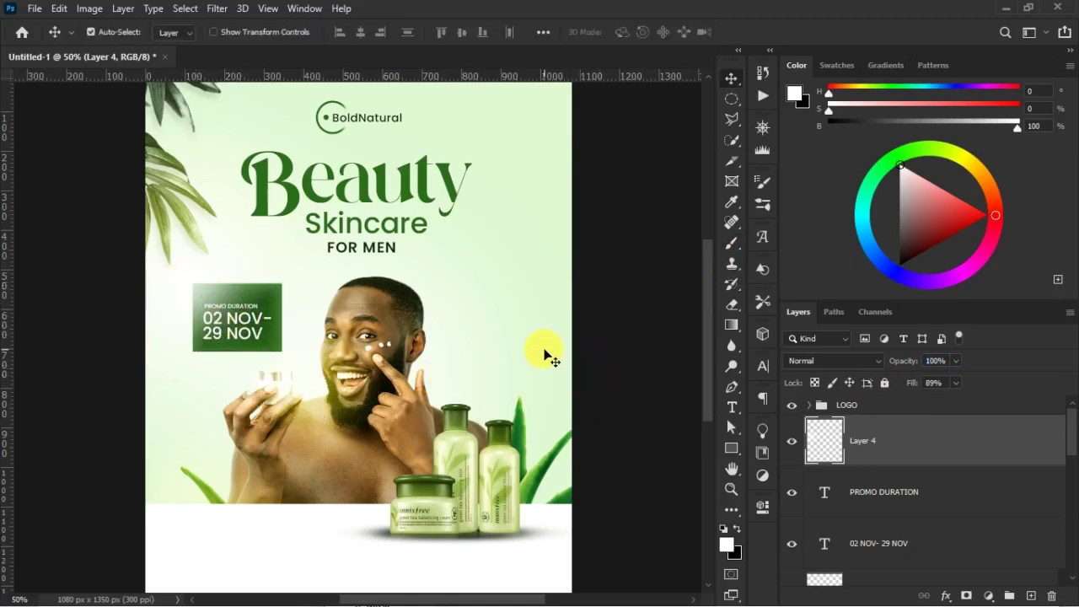
{"action": "left_click", "coordinate": [378, 203]}
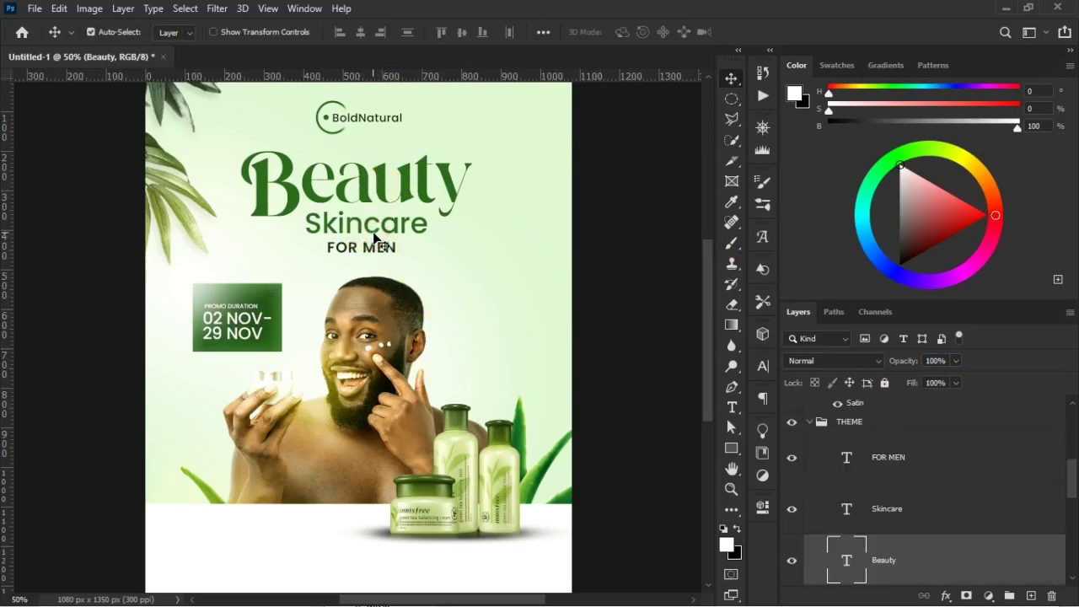
- Add an Inner Shadow effect to the "Beauty" headline and set its color to 55a72b
{"action": "key", "text": "t"}
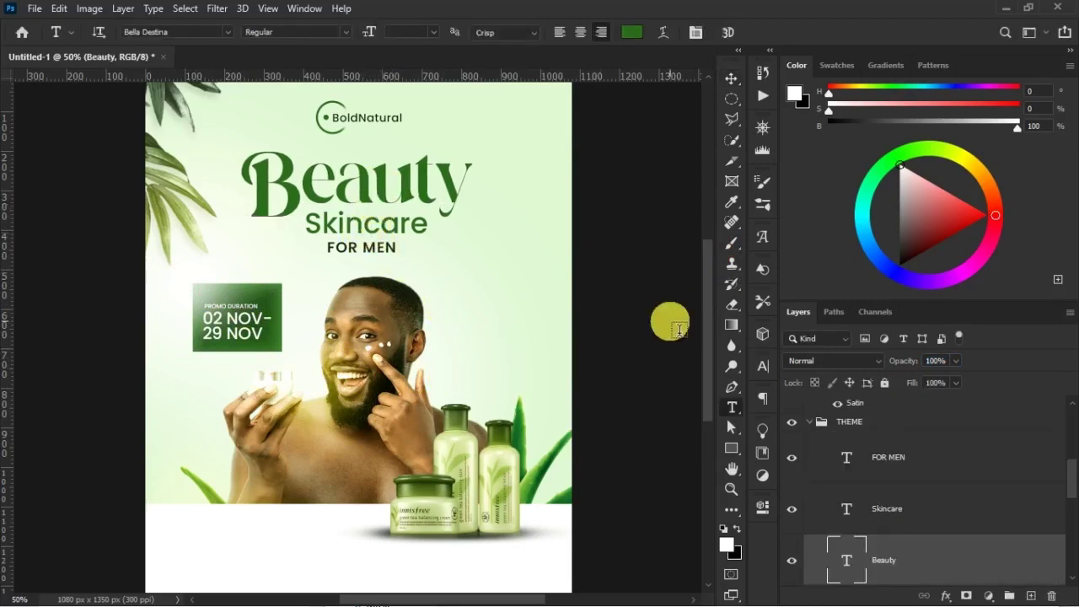
{"action": "key", "text": "v"}
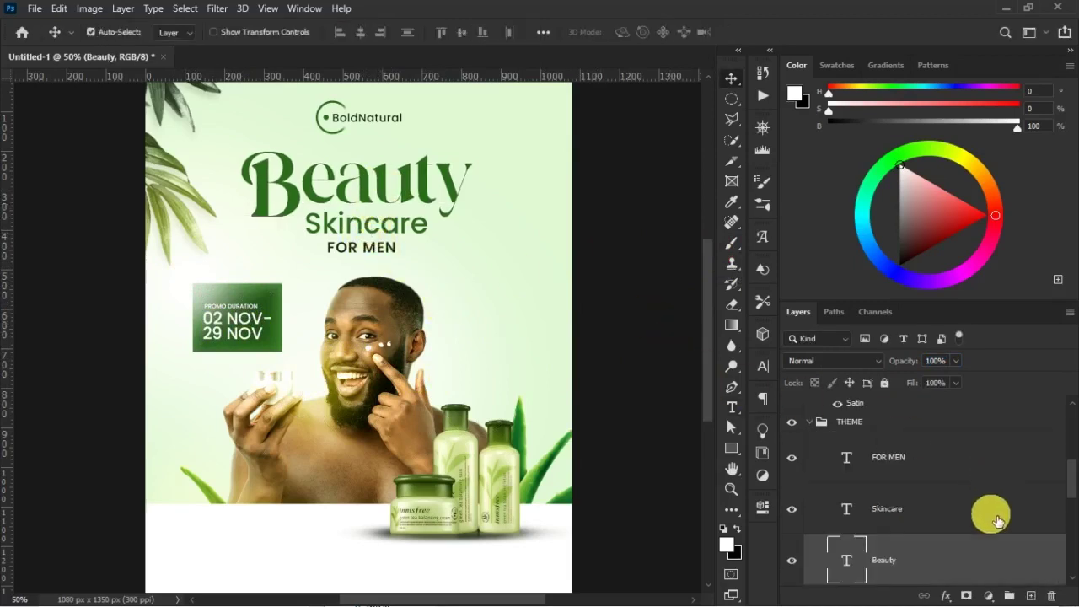
{"action": "double_click", "coordinate": [1018, 559]}
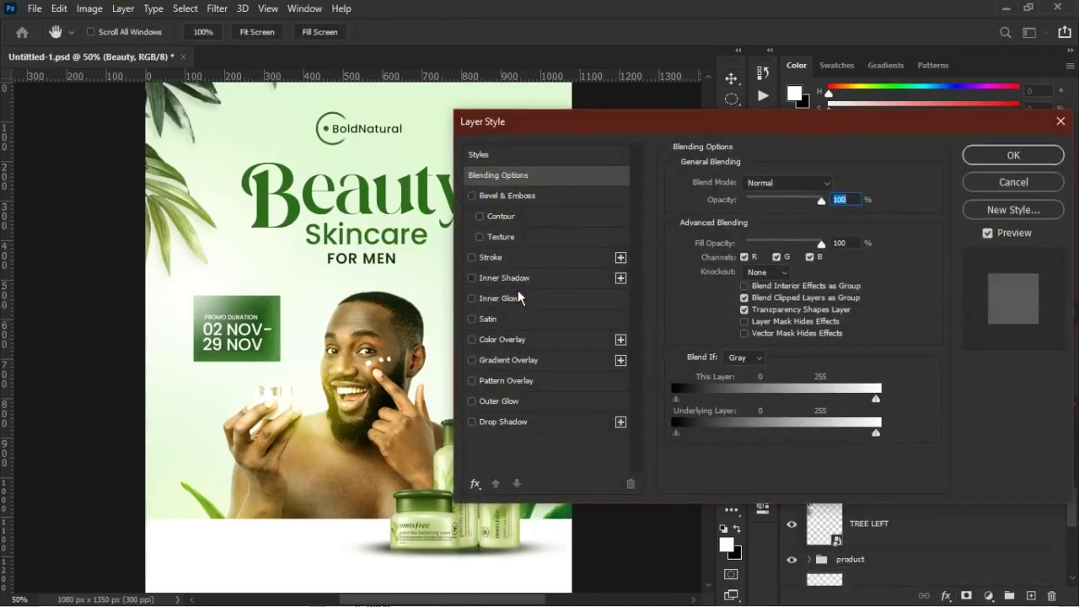
{"action": "left_click", "coordinate": [523, 278]}
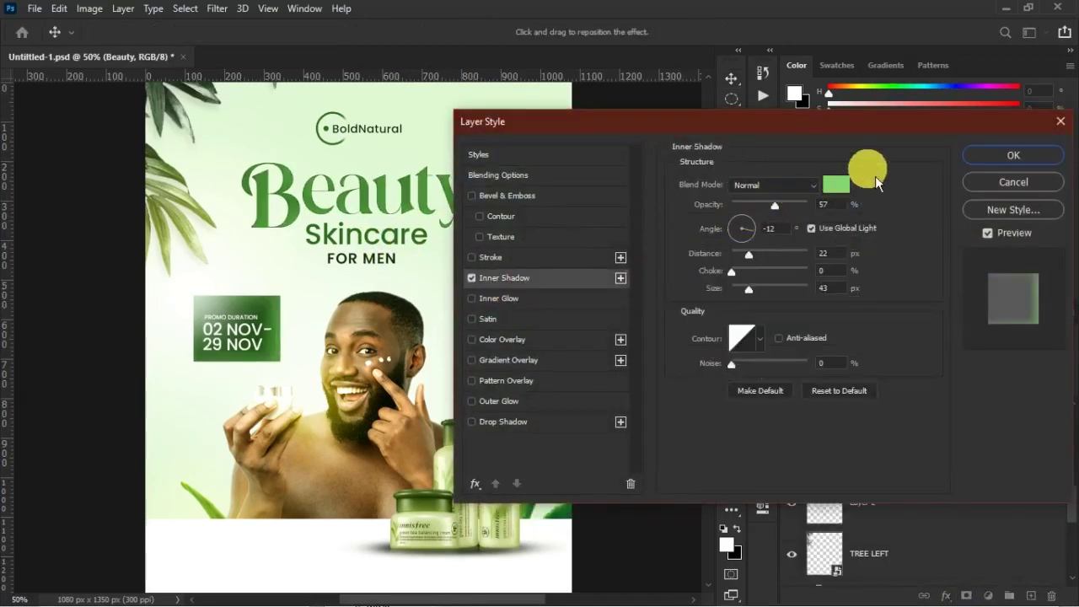
{"action": "left_click", "coordinate": [837, 185]}
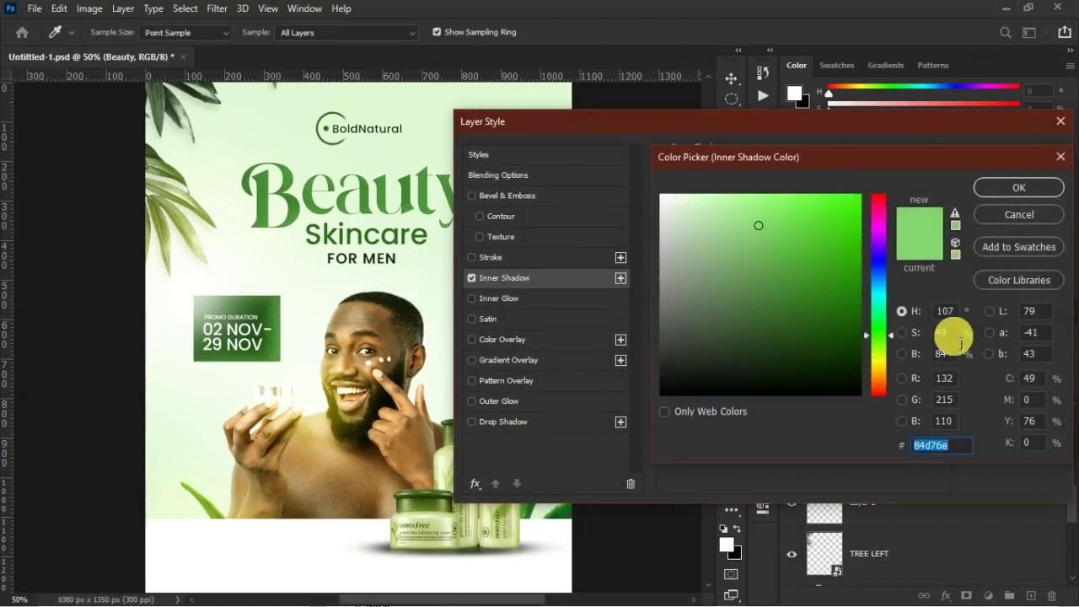
{"action": "type", "text": "55a"}
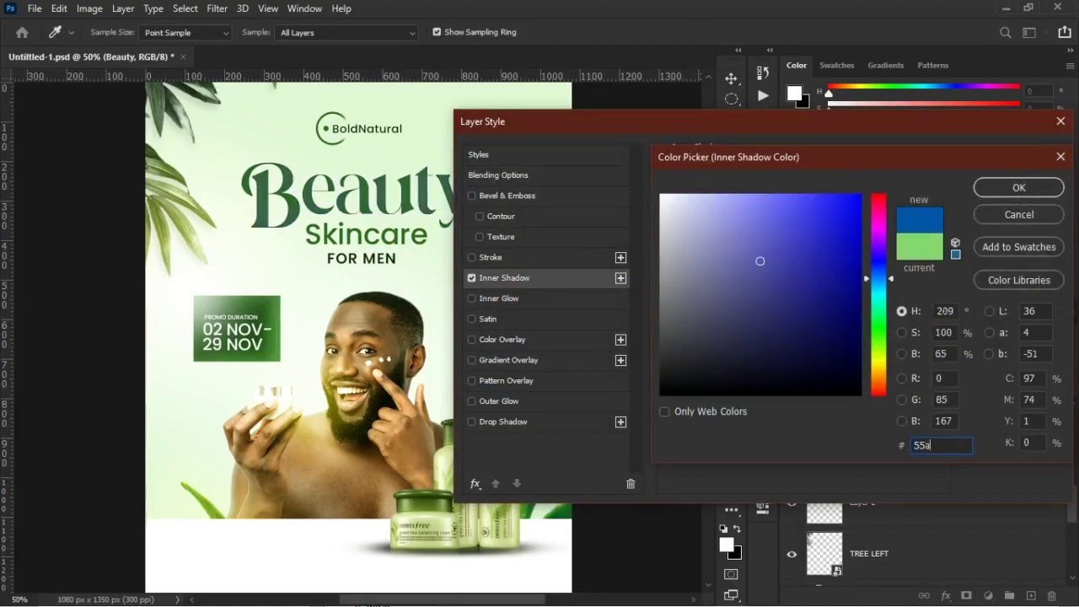
{"action": "type", "text": "72b"}
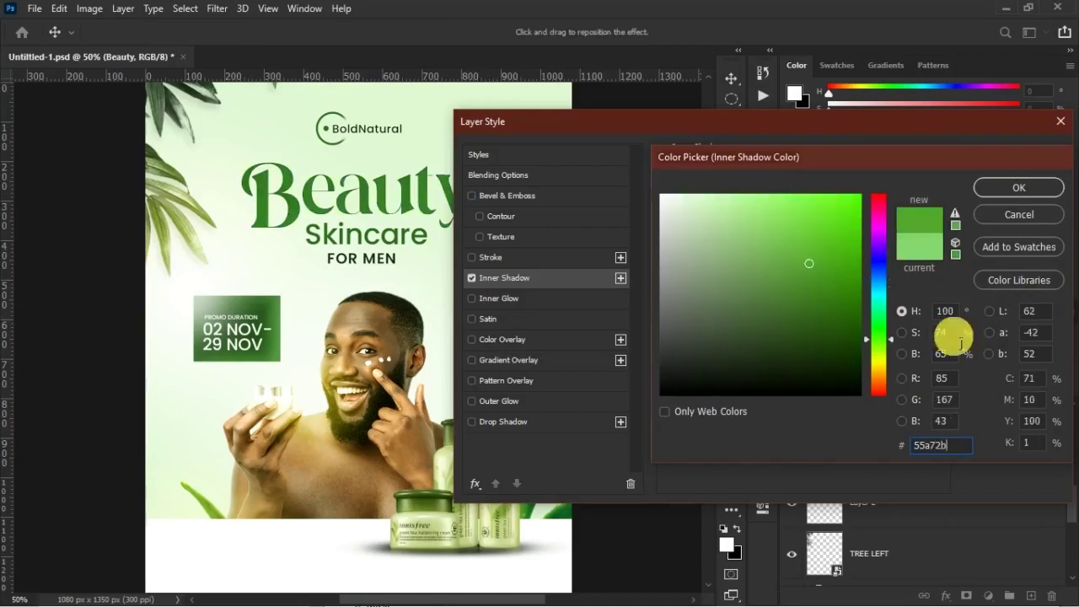
{"action": "key", "text": "Return"}
- Set the headline's inner shadow to 70% opacity, -15° angle, 57 px distance and 16 px size
{"action": "left_click_drag", "start_coordinate": [785, 208], "coordinate": [808, 207]}
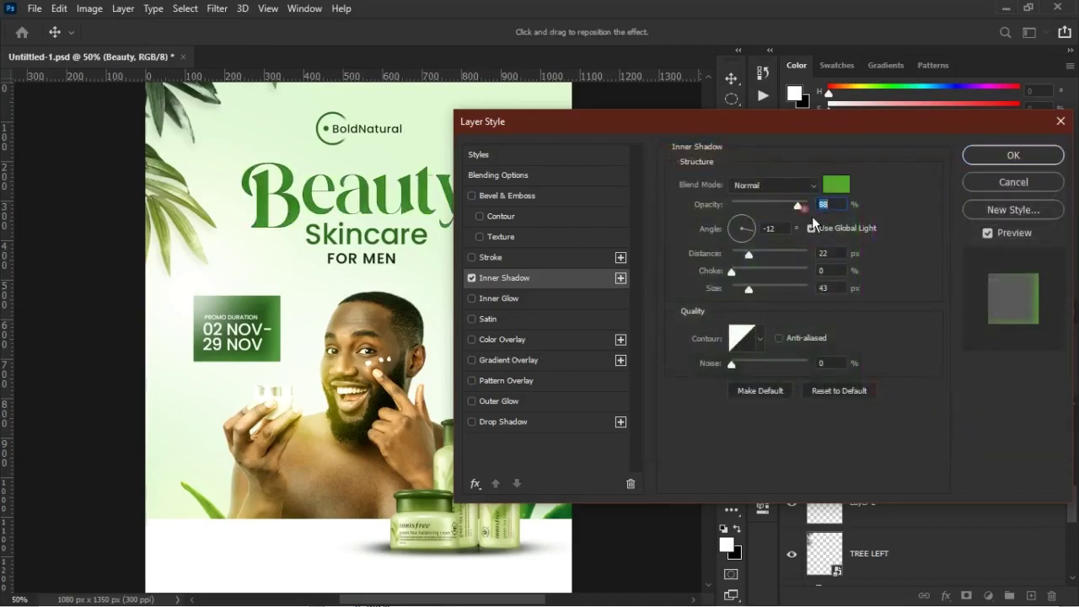
{"action": "type", "text": "70"}
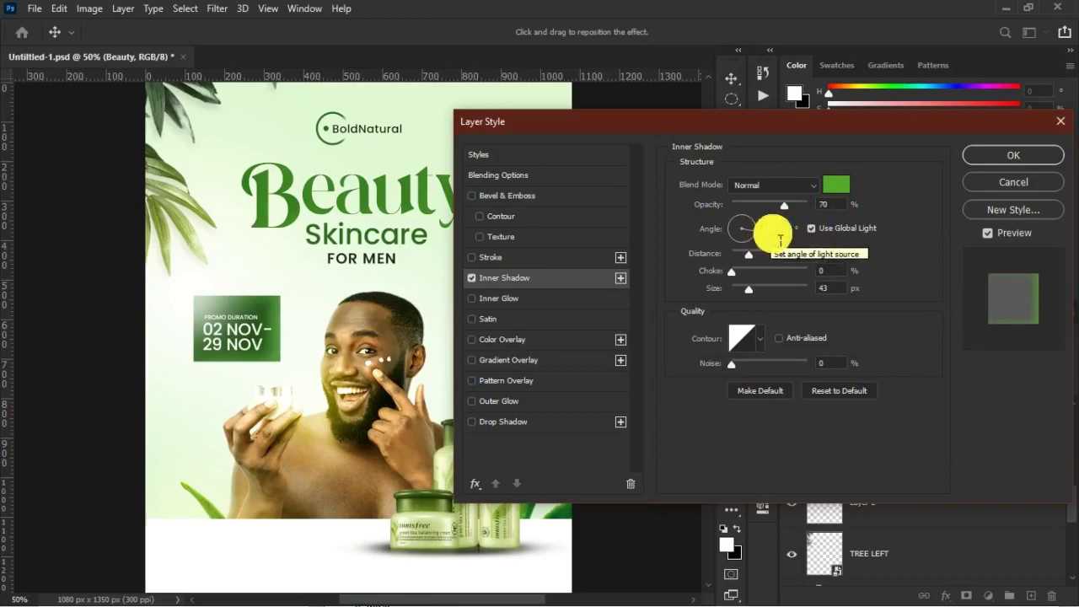
{"action": "type", "text": "-18"}
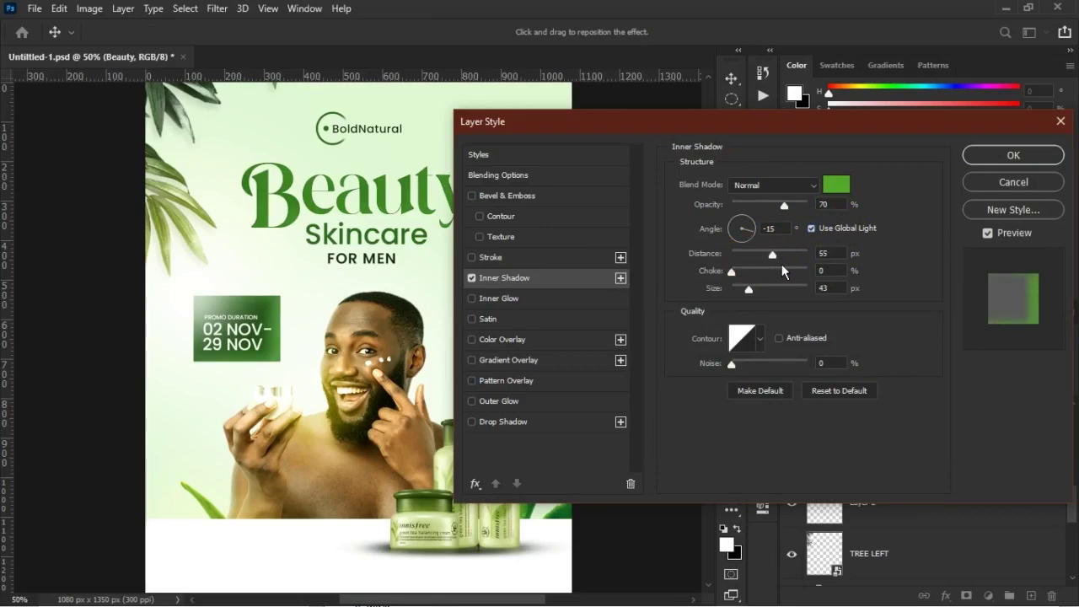
{"action": "left_click_drag", "start_coordinate": [784, 264], "coordinate": [782, 264]}
{"action": "left_click_drag", "start_coordinate": [743, 289], "coordinate": [747, 289]}
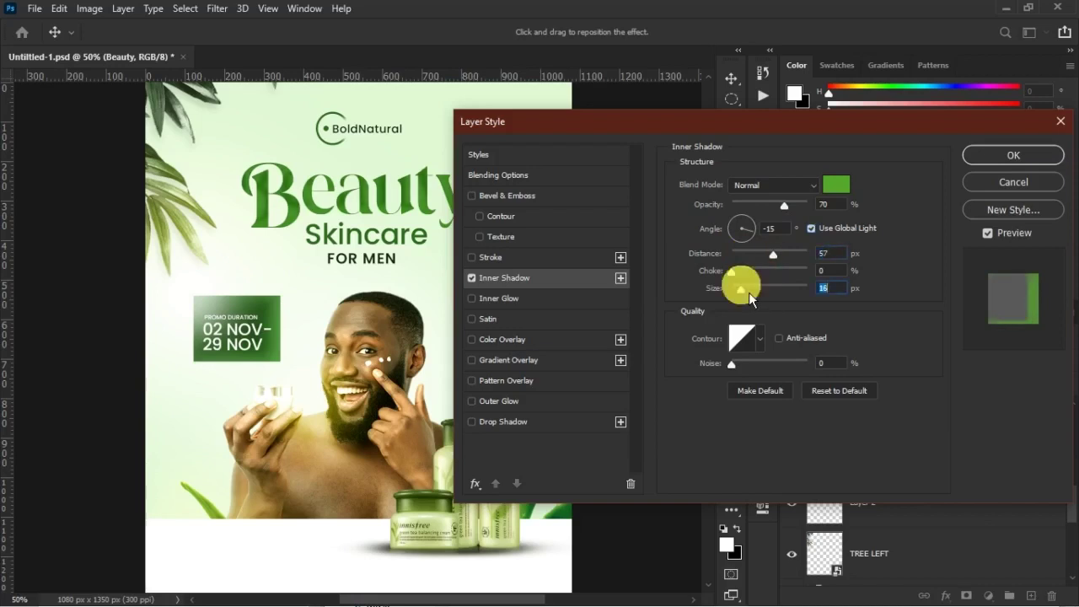
- Add a Satin effect to the "Beauty" headline and set its color to 4d9e23
{"action": "left_click", "coordinate": [487, 318]}
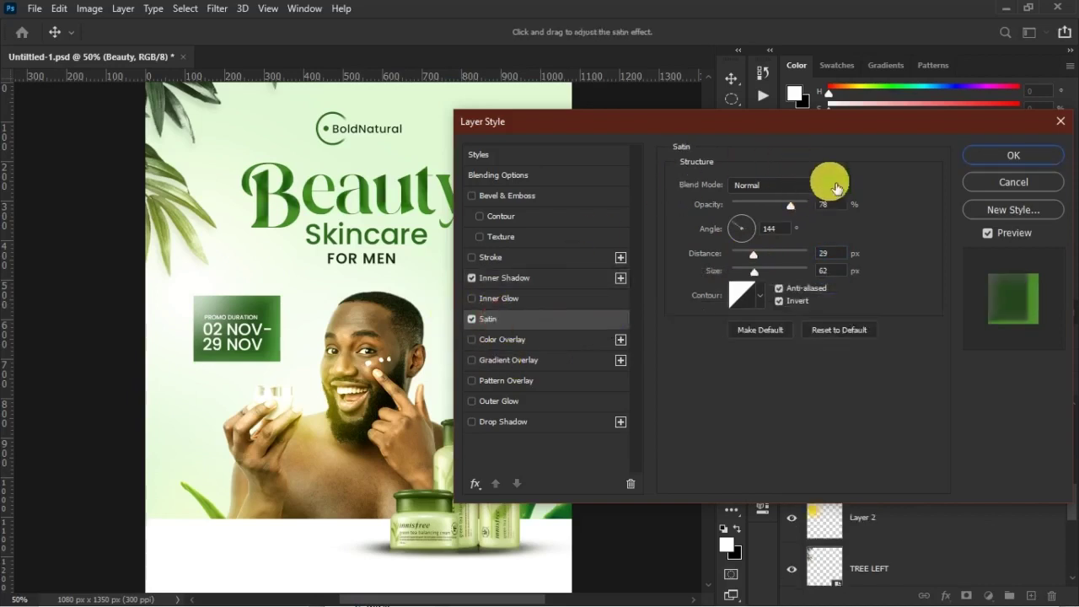
{"action": "left_click_drag", "start_coordinate": [767, 128], "coordinate": [813, 130]}
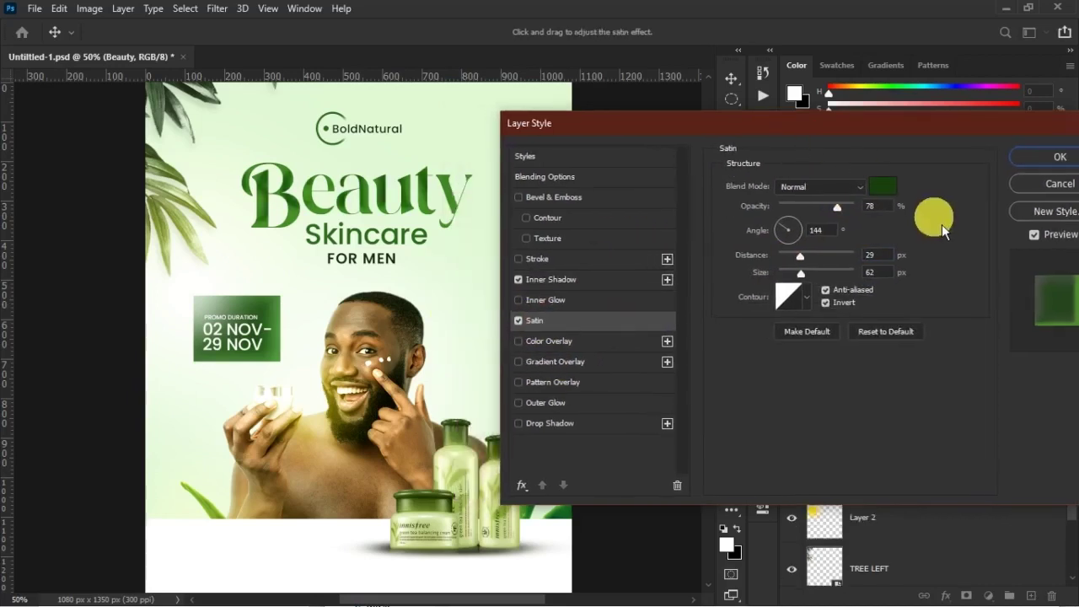
{"action": "left_click", "coordinate": [884, 187]}
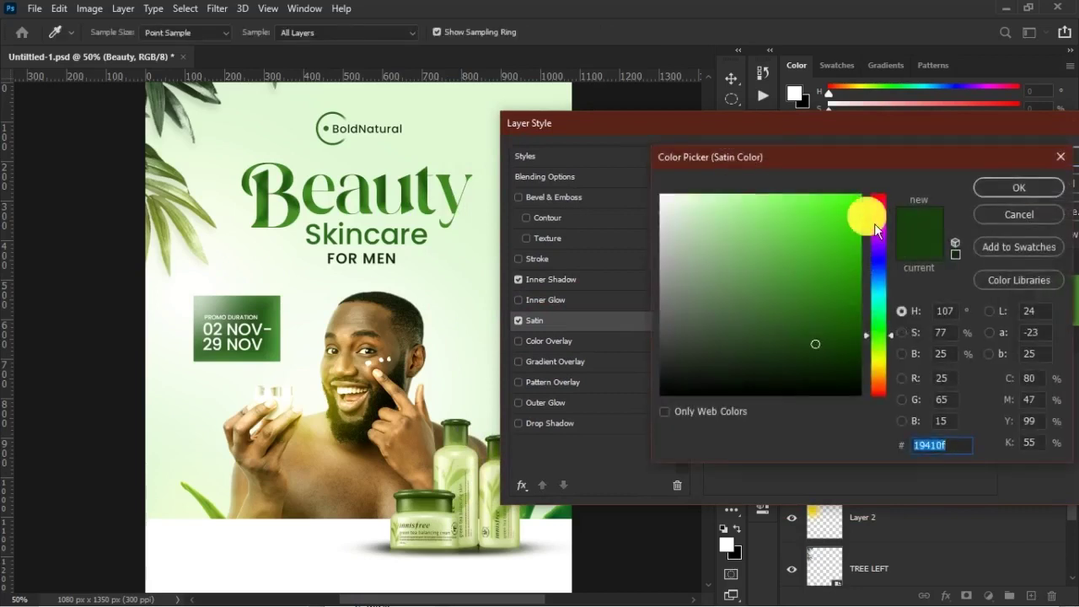
{"action": "type", "text": "4d"}
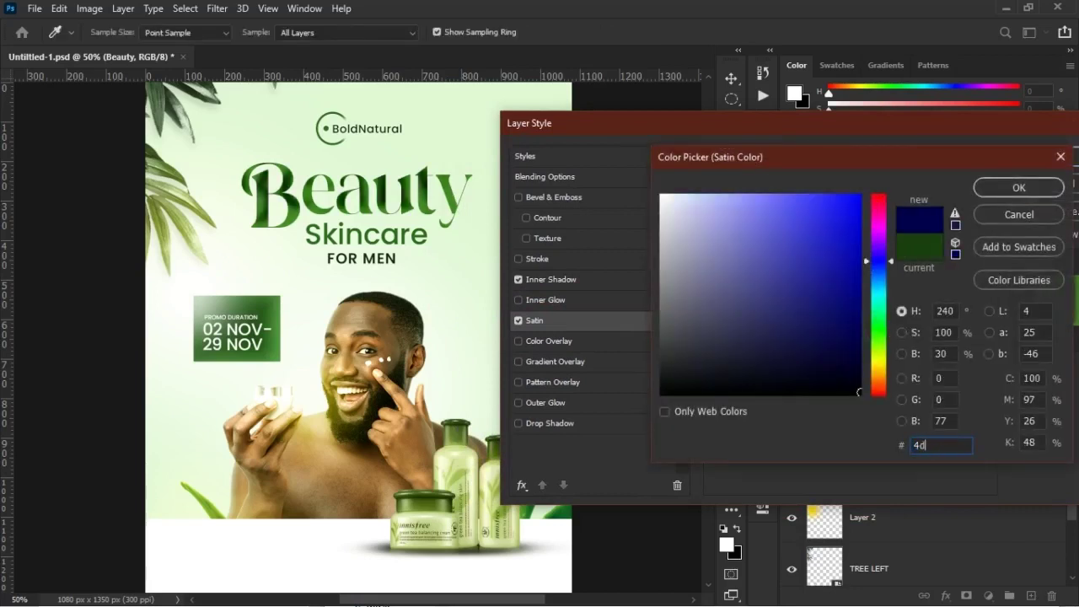
{"action": "type", "text": "9e23"}
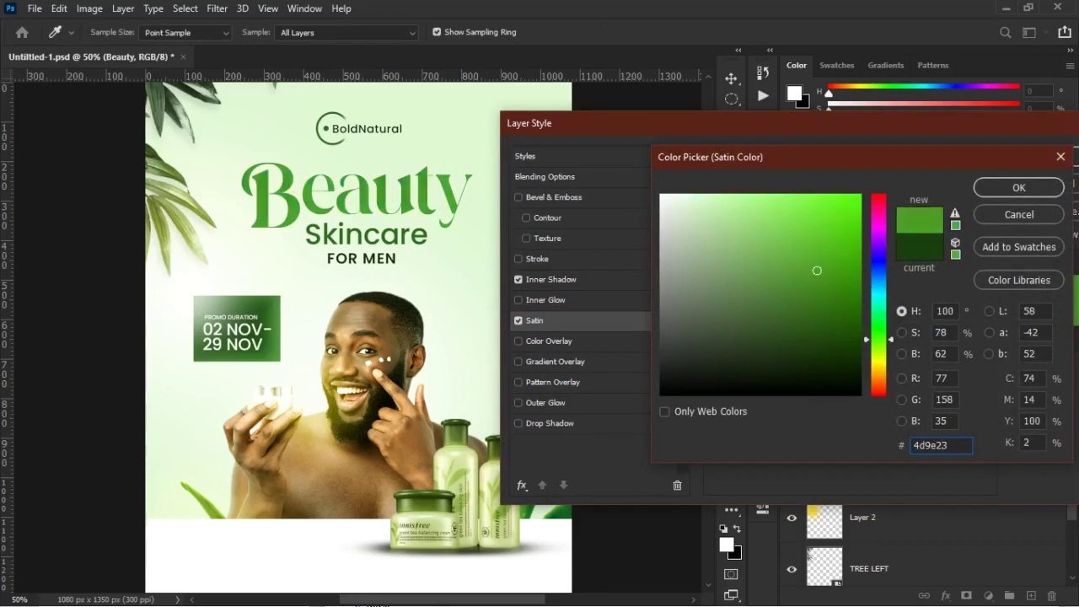
{"action": "key", "text": "Return"}
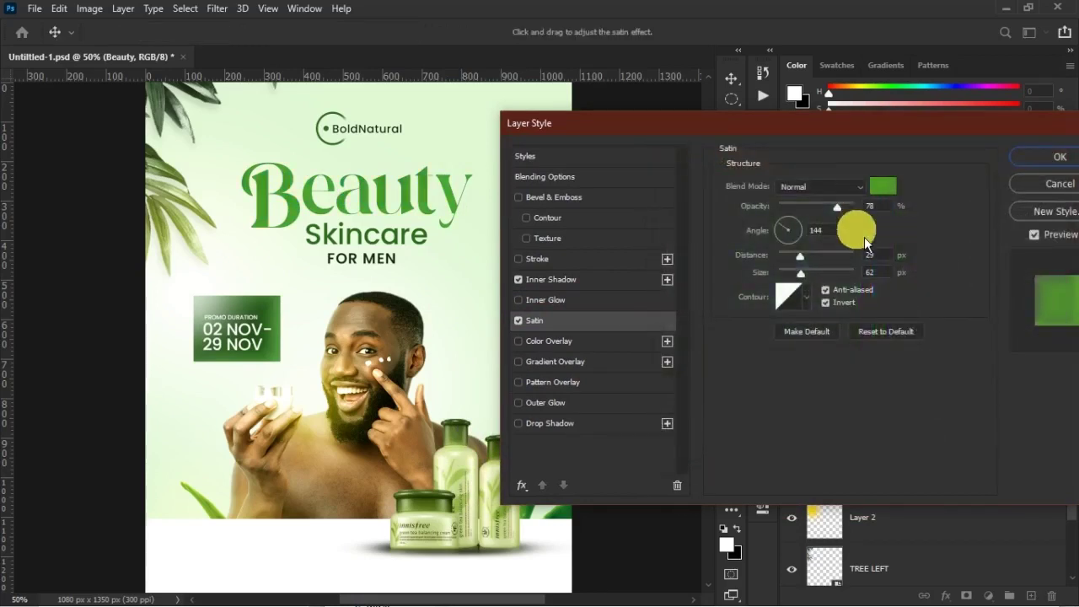
- Raise the headline's satin opacity to 100%, set its angle to 90° and slightly adjust its distance
{"action": "left_click_drag", "start_coordinate": [838, 207], "coordinate": [904, 228]}
{"action": "left_click", "coordinate": [816, 229]}
{"action": "type", "text": "90"}
{"action": "key", "text": "Tab"}
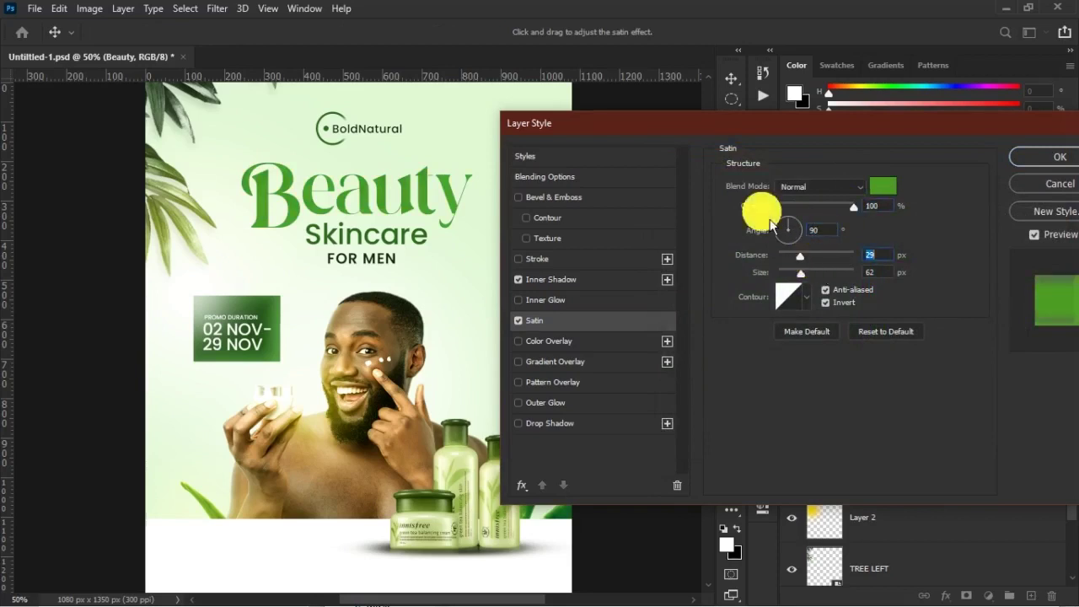
{"action": "mouse_move", "coordinate": [801, 257]}
{"action": "left_mouse_down"}
{"action": "mouse_move", "coordinate": [826, 258]}
{"action": "mouse_move", "coordinate": [799, 256]}
{"action": "left_mouse_up"}
- Change the blend mode of the headline's inner shadow to Multiply
{"action": "left_click", "coordinate": [556, 280]}
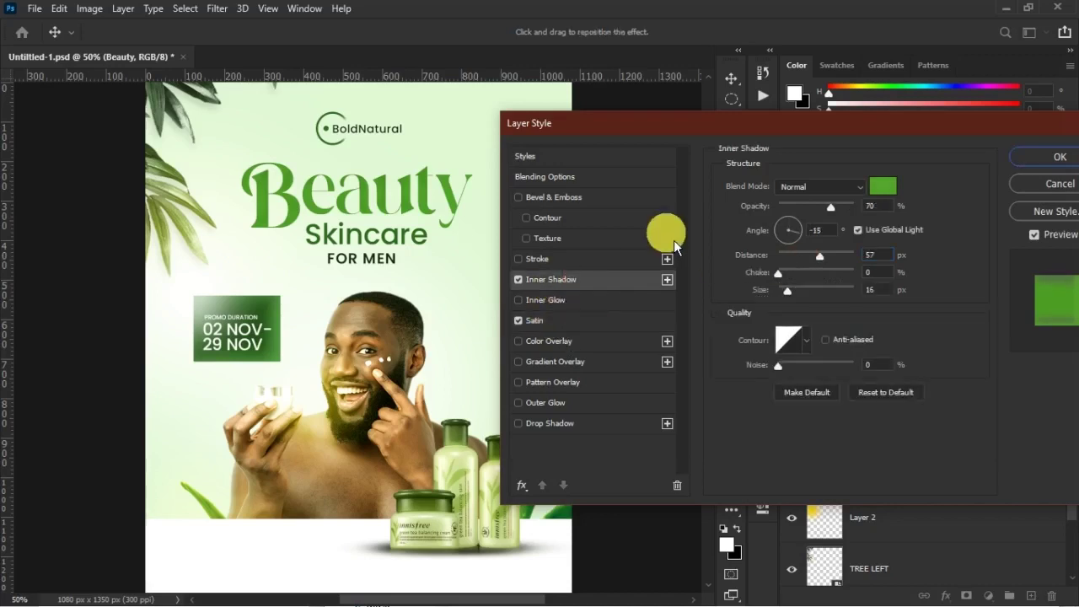
{"action": "left_click", "coordinate": [786, 189]}
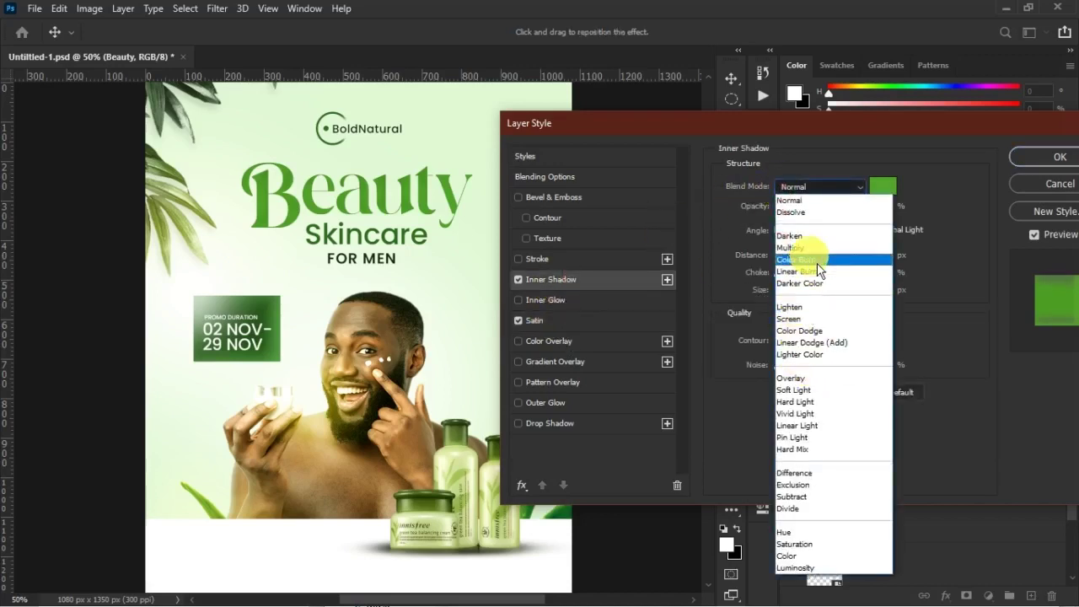
{"action": "left_click", "coordinate": [807, 242]}
- Reduce the headline's satin to 11 px distance and 13 px size and apply the layer style
{"action": "left_click", "coordinate": [534, 318]}
{"action": "mouse_move", "coordinate": [804, 268]}
{"action": "left_mouse_down"}
{"action": "mouse_move", "coordinate": [785, 263]}
{"action": "mouse_move", "coordinate": [793, 285]}
{"action": "left_mouse_up"}
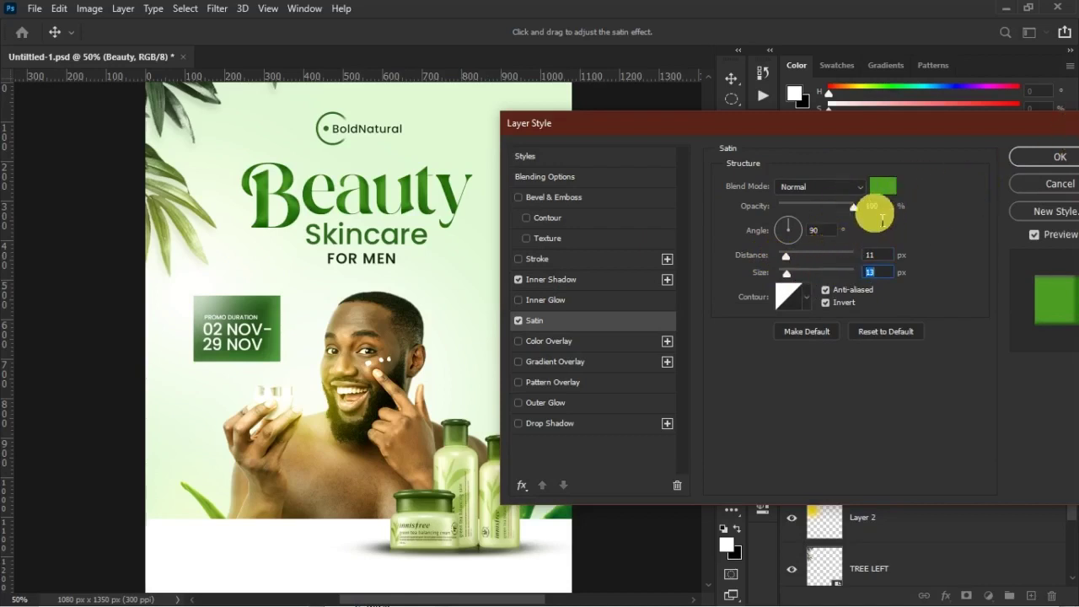
{"action": "left_click", "coordinate": [1053, 155]}
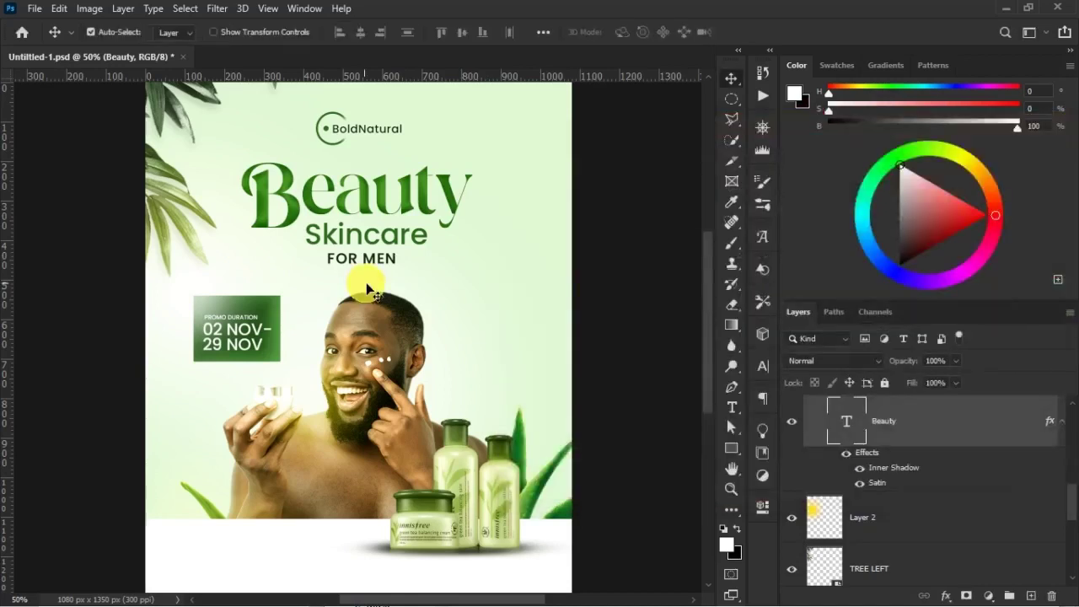
- Collapse the MAN IMAGE group and nudge the layers from product through ALOE VERA slightly down together
{"action": "key", "text": "ctrl+minus"}
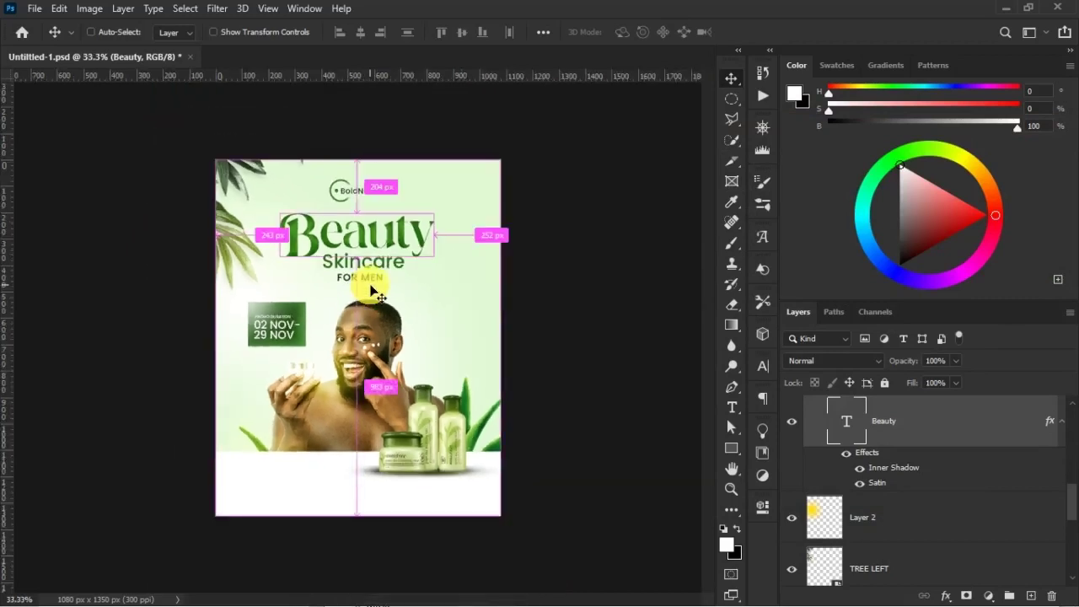
{"action": "key", "text": "ctrl+plus"}
{"action": "left_click", "coordinate": [374, 287], "text": "ctrl"}
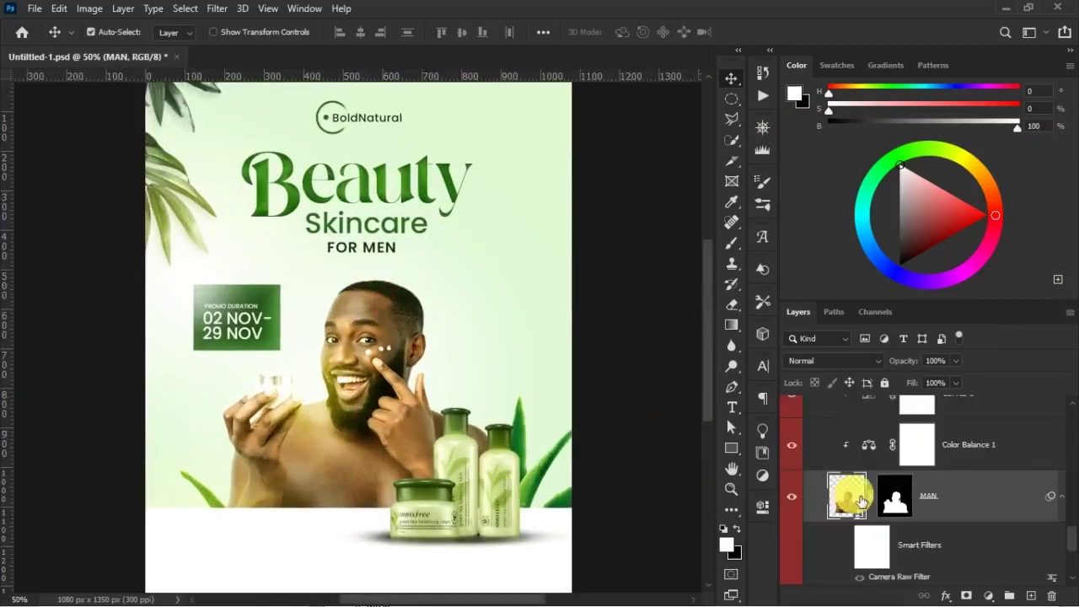
{"action": "scroll", "coordinate": [819, 472], "scroll_direction": "up", "scroll_amount": 10}
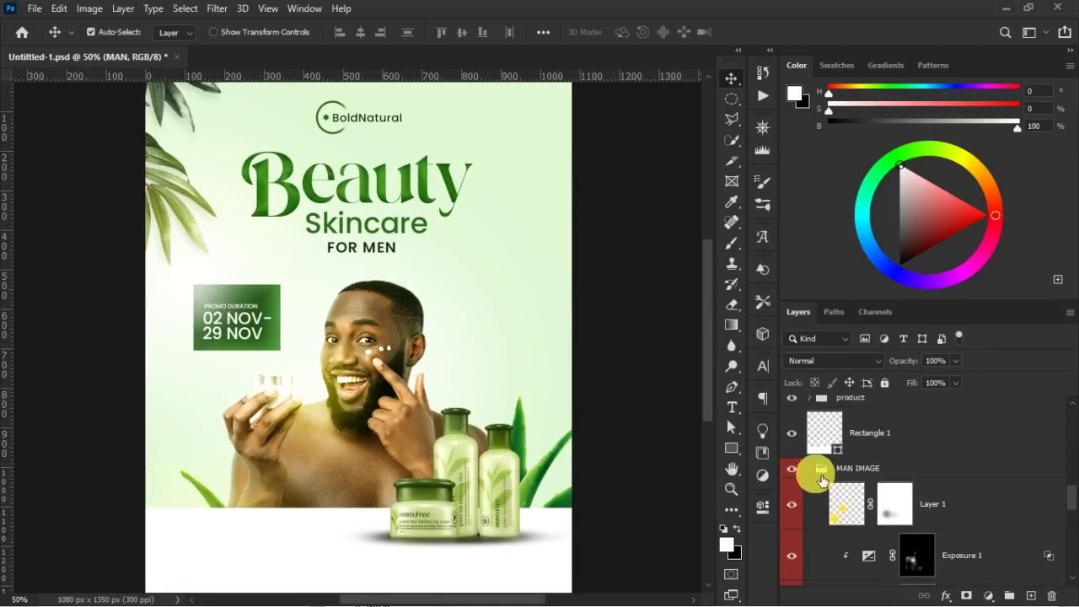
{"action": "left_click", "coordinate": [833, 471]}
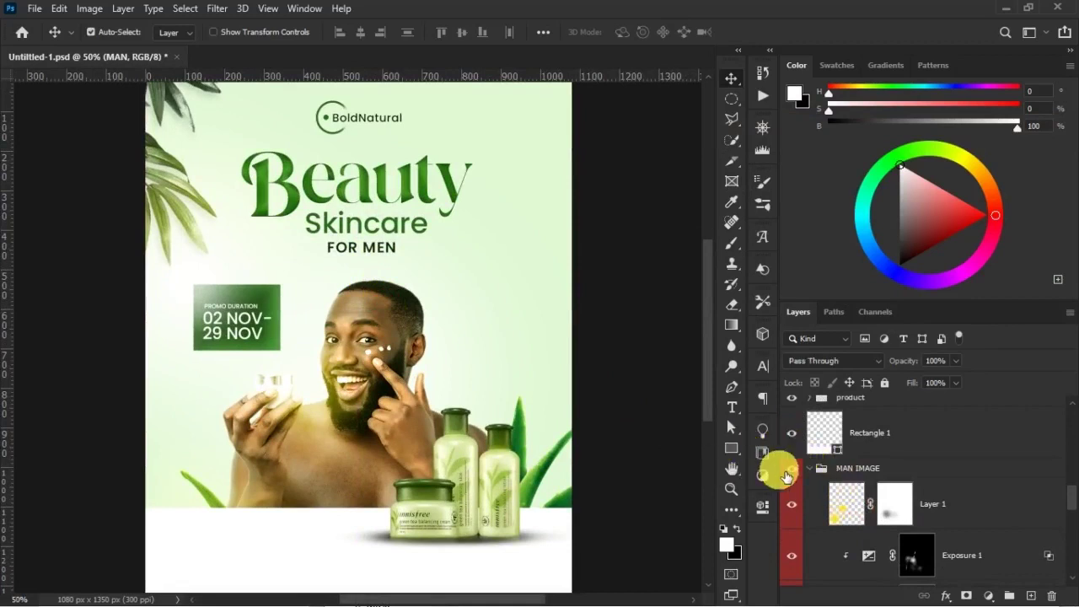
{"action": "left_click", "coordinate": [809, 469]}
{"action": "left_click", "coordinate": [880, 526]}
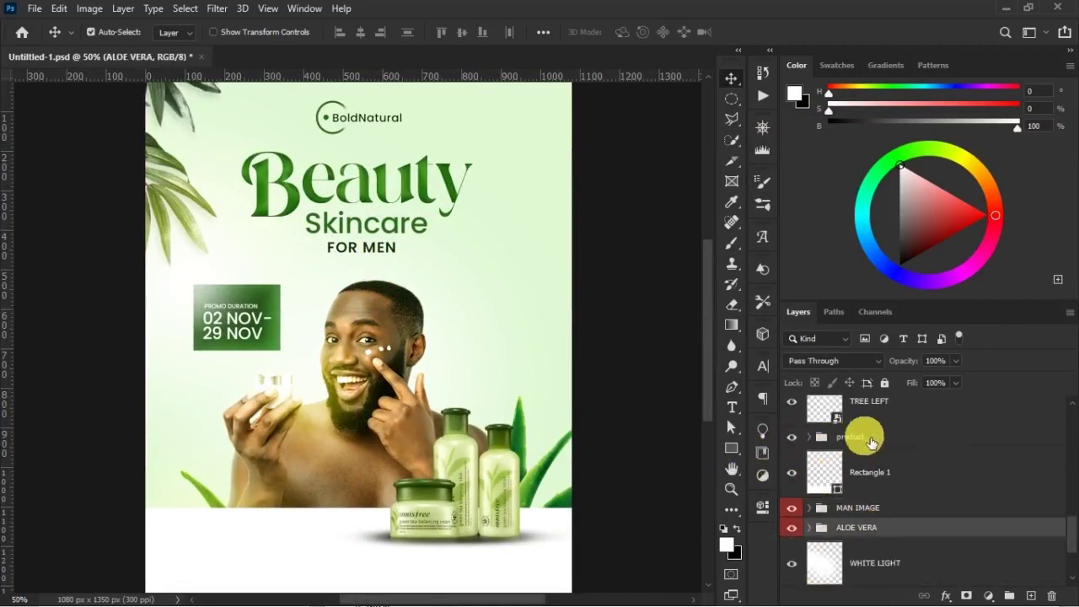
{"action": "left_click", "coordinate": [870, 438], "text": "ctrl"}
{"action": "key", "text": "ctrl+minus"}
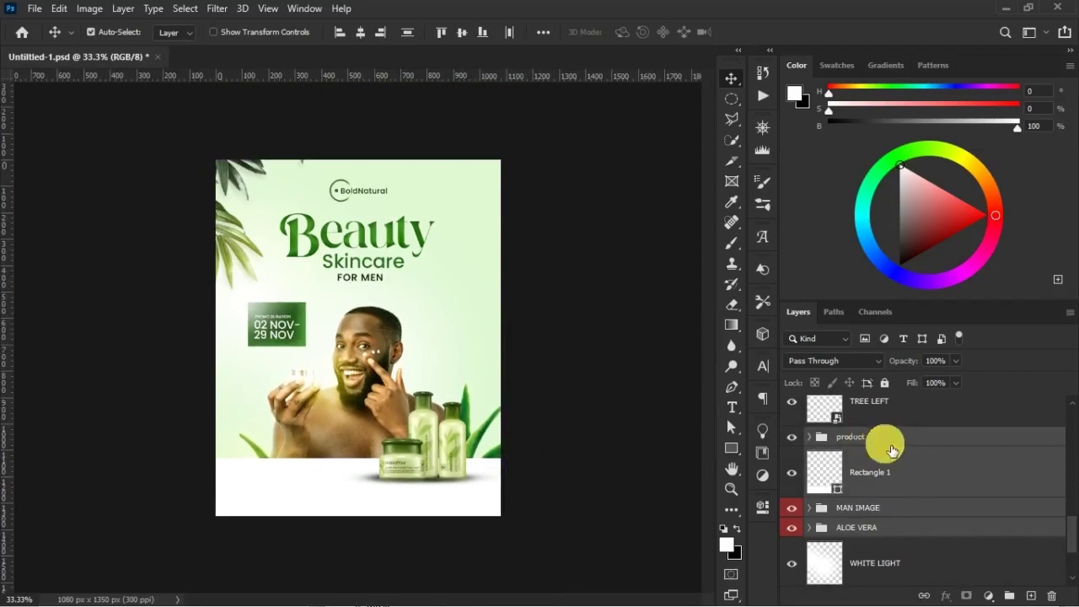
- Collapse the THEME group and nudge its headline text down 10 px
{"action": "scroll", "coordinate": [891, 449], "scroll_direction": "up", "scroll_amount": 5}
{"action": "left_click", "coordinate": [345, 224]}
{"action": "scroll", "coordinate": [864, 465], "scroll_direction": "up", "scroll_amount": 5}
{"action": "left_click", "coordinate": [809, 490]}
{"action": "left_click", "coordinate": [860, 494]}
{"action": "key", "text": "shift+Down"}
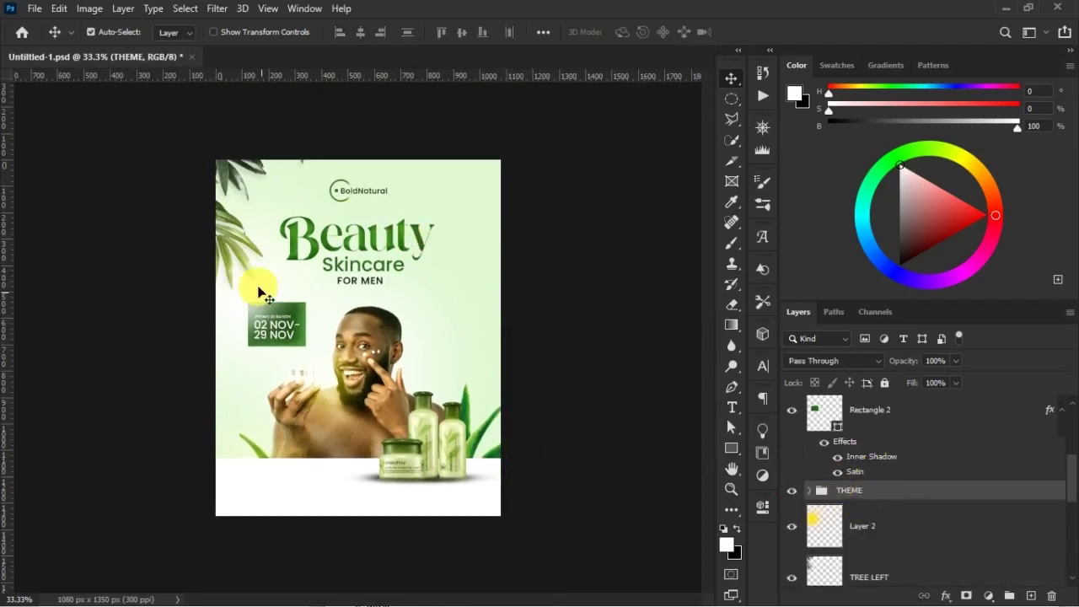
- Reopen the promo-date box's layer effects and reduce its inner shadow size to 29 px
{"action": "left_click", "coordinate": [261, 295]}
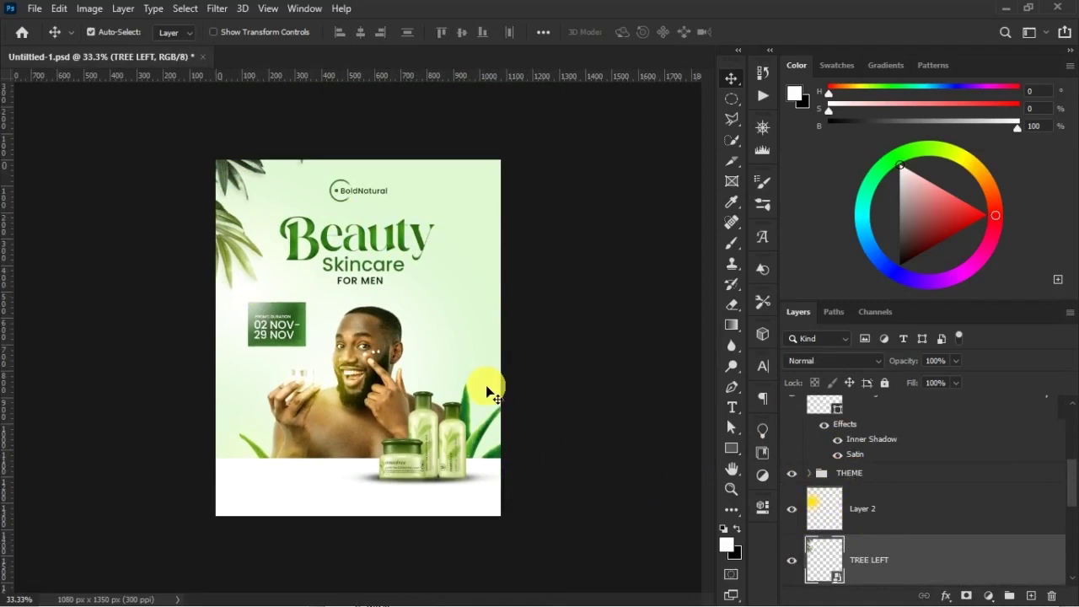
{"action": "left_click", "coordinate": [291, 318]}
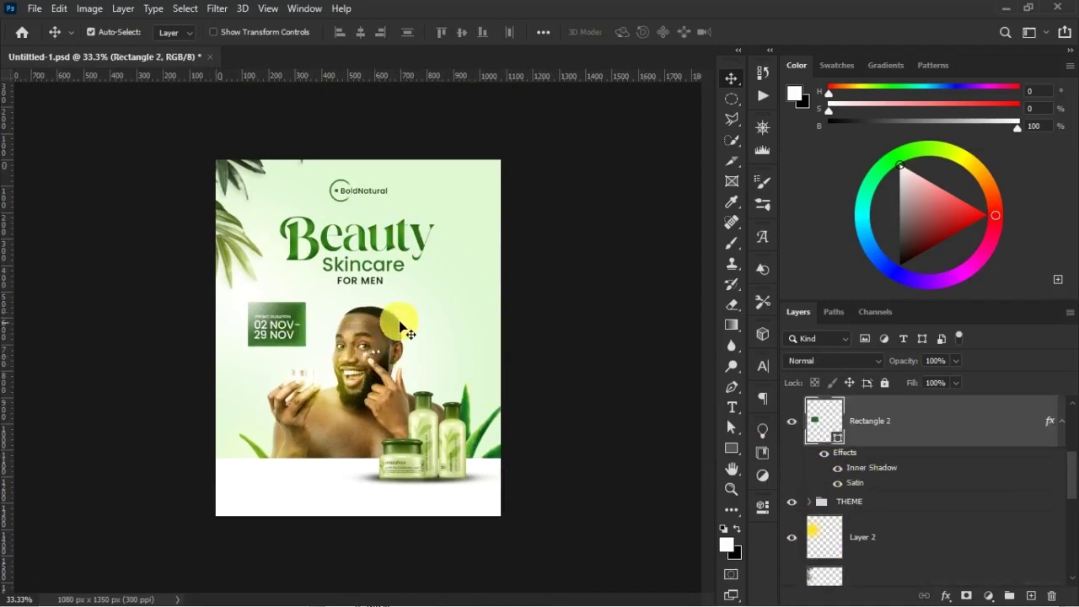
{"action": "key", "text": "ctrl+plus"}
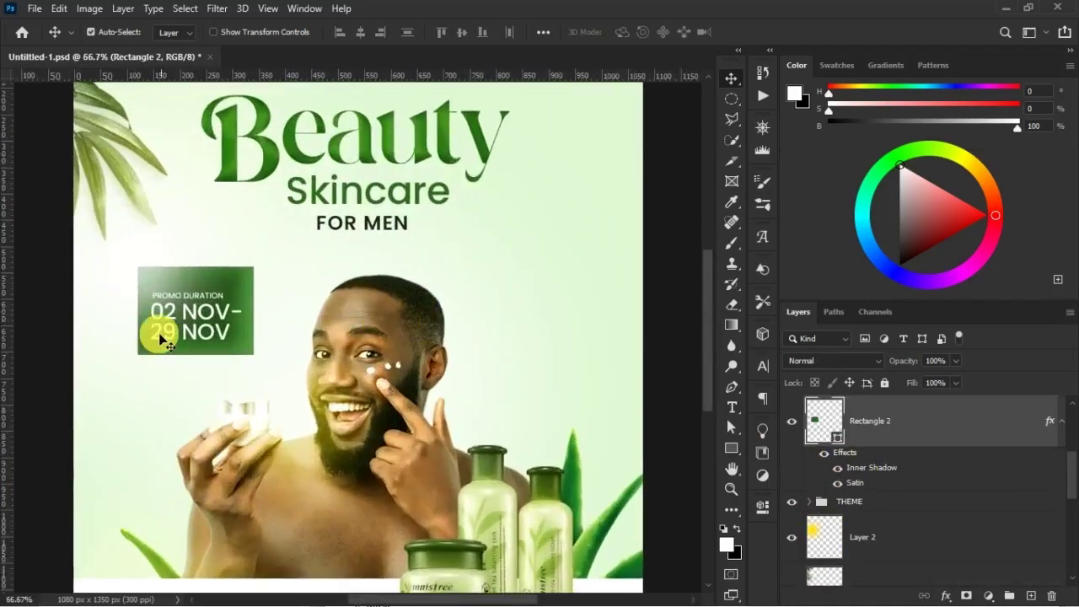
{"action": "left_click", "coordinate": [885, 469]}
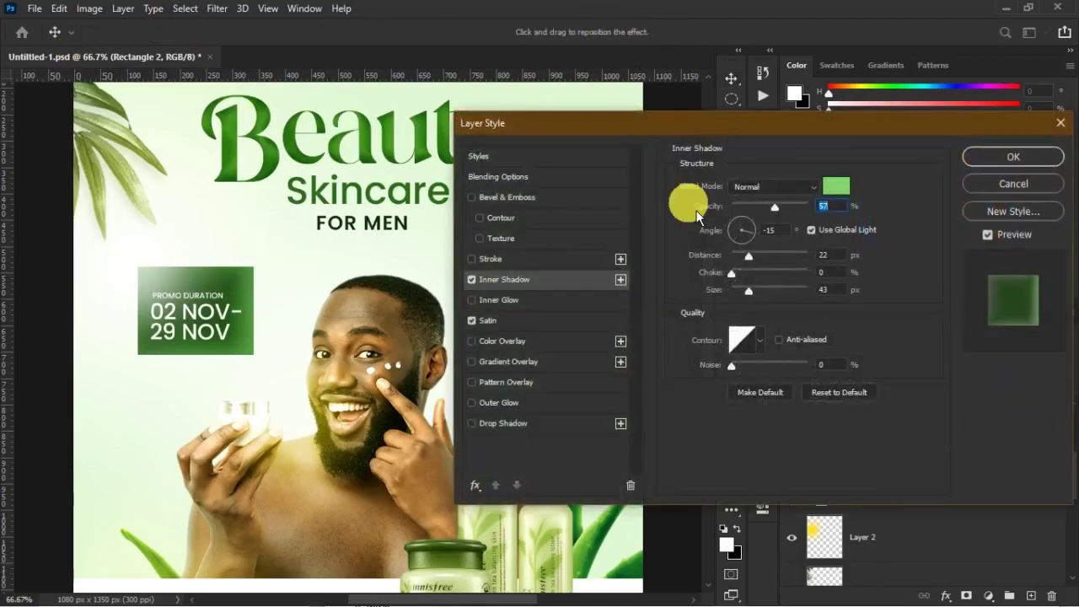
{"action": "left_click", "coordinate": [499, 322]}
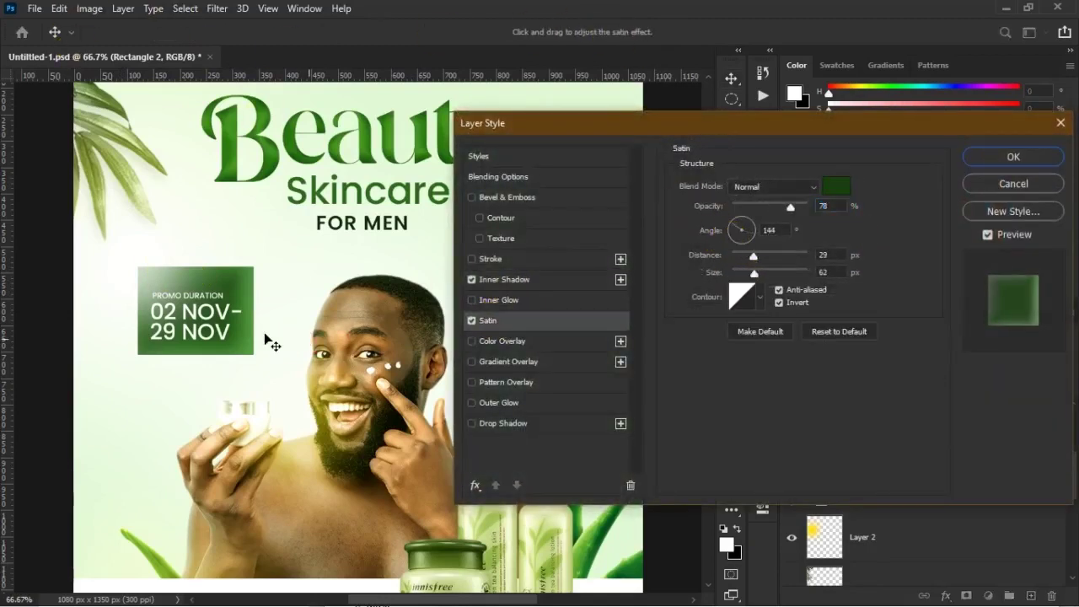
{"action": "left_click_drag", "start_coordinate": [240, 313], "coordinate": [232, 307]}
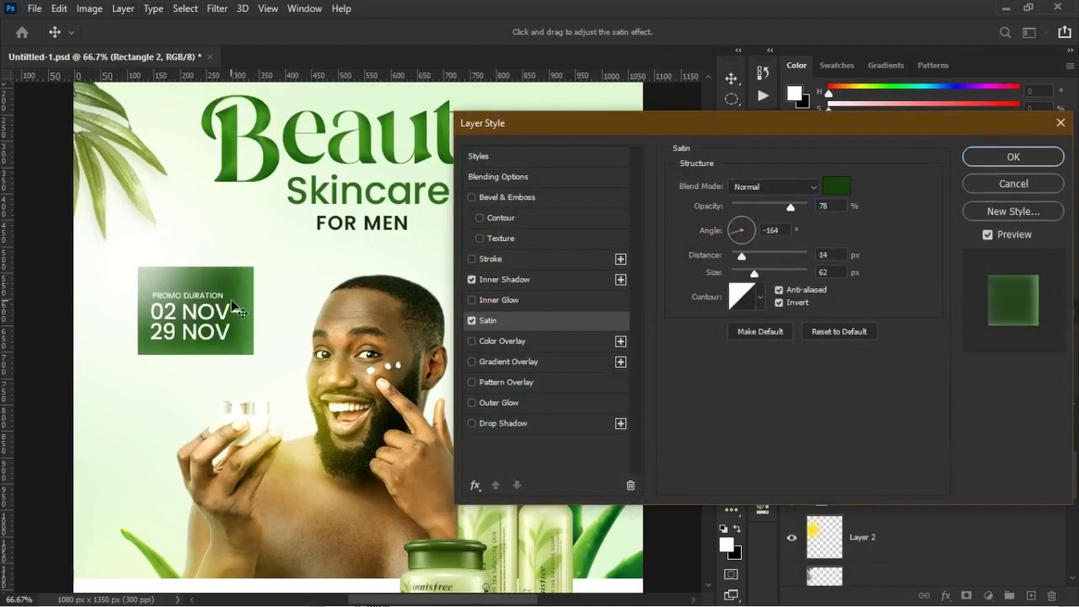
{"action": "left_click", "coordinate": [509, 280]}
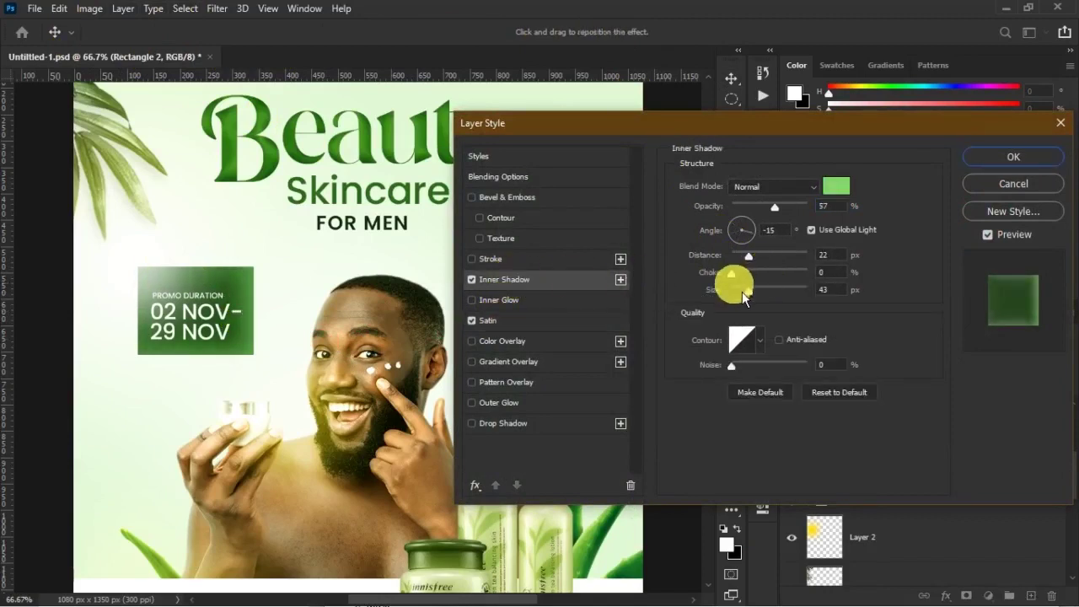
{"action": "mouse_move", "coordinate": [756, 298]}
{"action": "left_mouse_down"}
{"action": "mouse_move", "coordinate": [773, 301]}
{"action": "mouse_move", "coordinate": [743, 295]}
{"action": "mouse_move", "coordinate": [754, 295]}
{"action": "left_mouse_up"}
- Set the promo-date box's satin to a 140° angle, 86 px distance and 40 px size
{"action": "left_click", "coordinate": [485, 319]}
{"action": "left_click_drag", "start_coordinate": [256, 312], "coordinate": [251, 311]}
{"action": "mouse_move", "coordinate": [765, 264]}
{"action": "left_mouse_down"}
{"action": "mouse_move", "coordinate": [750, 260]}
{"action": "mouse_move", "coordinate": [762, 264]}
{"action": "mouse_move", "coordinate": [741, 278]}
{"action": "mouse_move", "coordinate": [783, 285]}
{"action": "mouse_move", "coordinate": [757, 279]}
{"action": "left_mouse_up"}
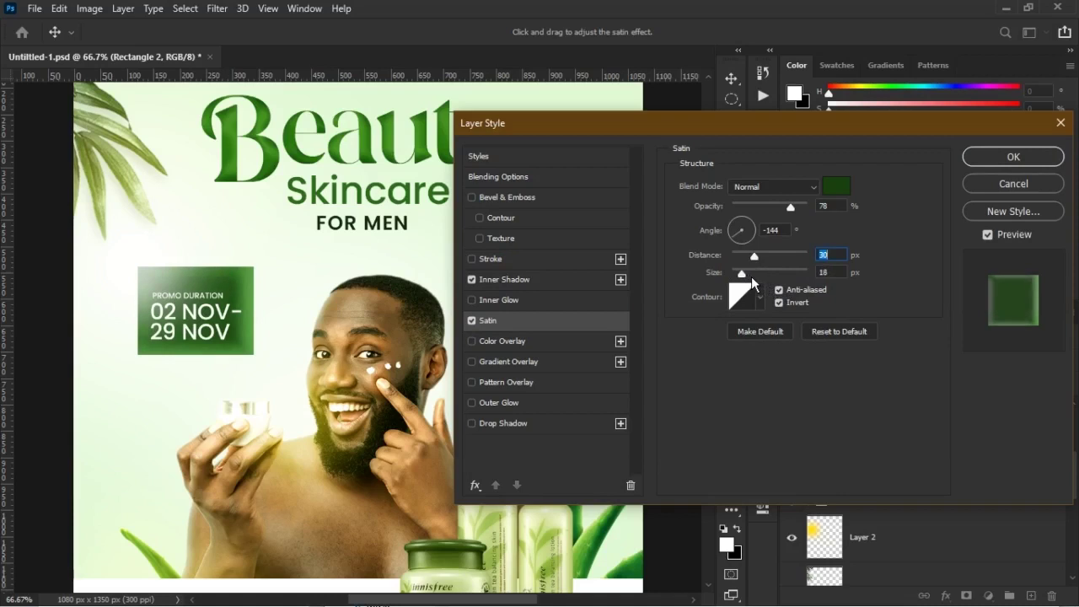
{"action": "left_click_drag", "start_coordinate": [250, 228], "coordinate": [250, 336]}
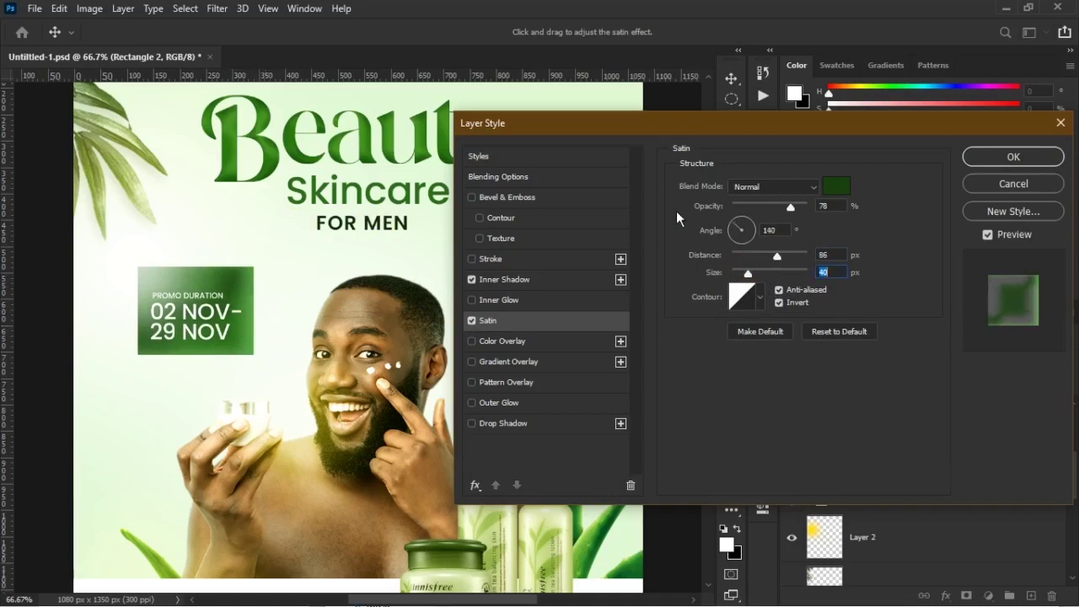
{"action": "left_click", "coordinate": [1021, 157]}
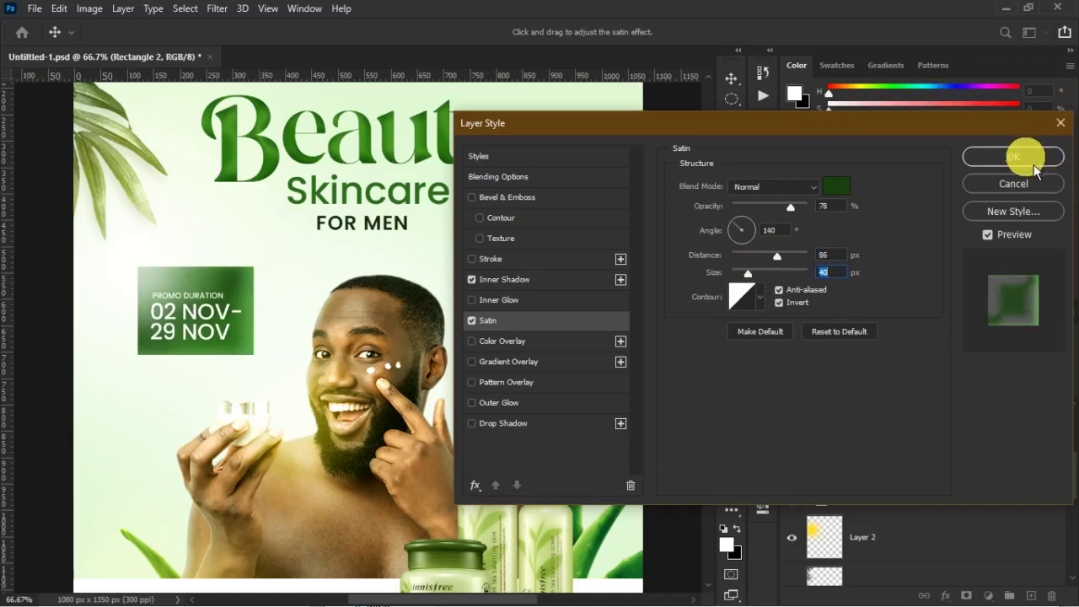
- Set the satin color of the promo-date box to dark green 17390e
{"action": "left_click", "coordinate": [853, 189]}
{"action": "left_click_drag", "start_coordinate": [809, 301], "coordinate": [826, 352]}
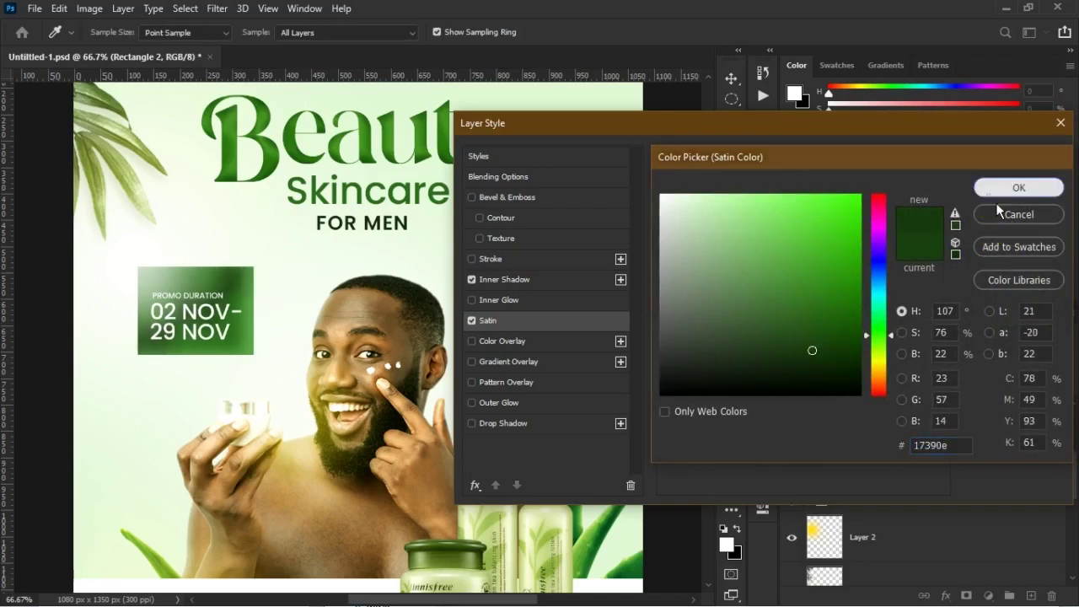
{"action": "left_click", "coordinate": [1018, 187]}
- Shift the promo-date box's inner shadow color to a light yellowish green and apply the layer style
{"action": "left_click", "coordinate": [529, 281]}
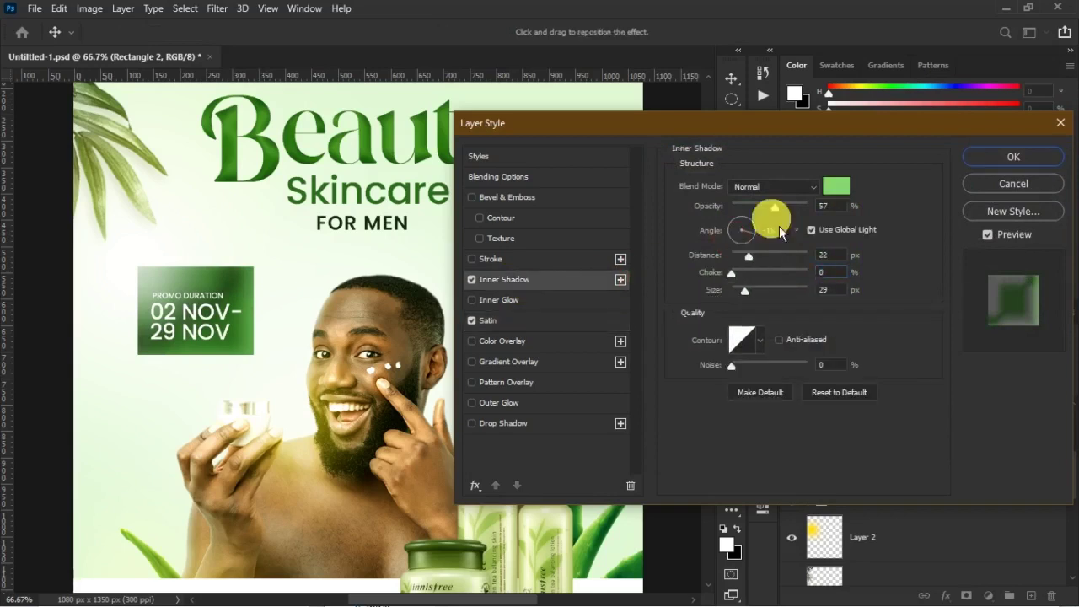
{"action": "left_click", "coordinate": [835, 186]}
{"action": "left_click_drag", "start_coordinate": [786, 225], "coordinate": [767, 221]}
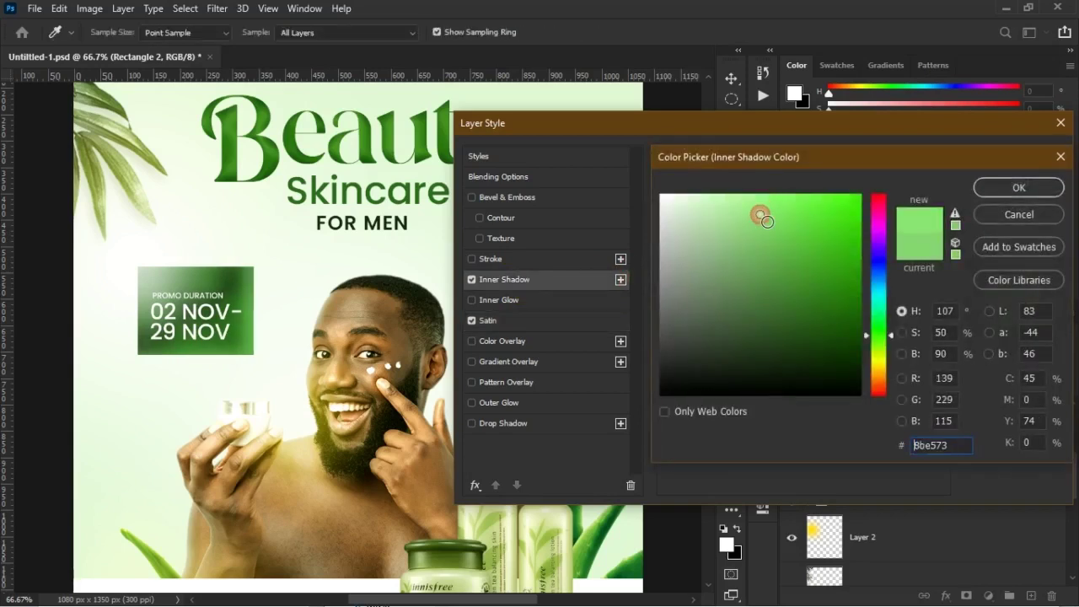
{"action": "left_click_drag", "start_coordinate": [891, 340], "coordinate": [898, 354]}
{"action": "left_click", "coordinate": [1023, 190]}
{"action": "left_click", "coordinate": [1003, 162]}
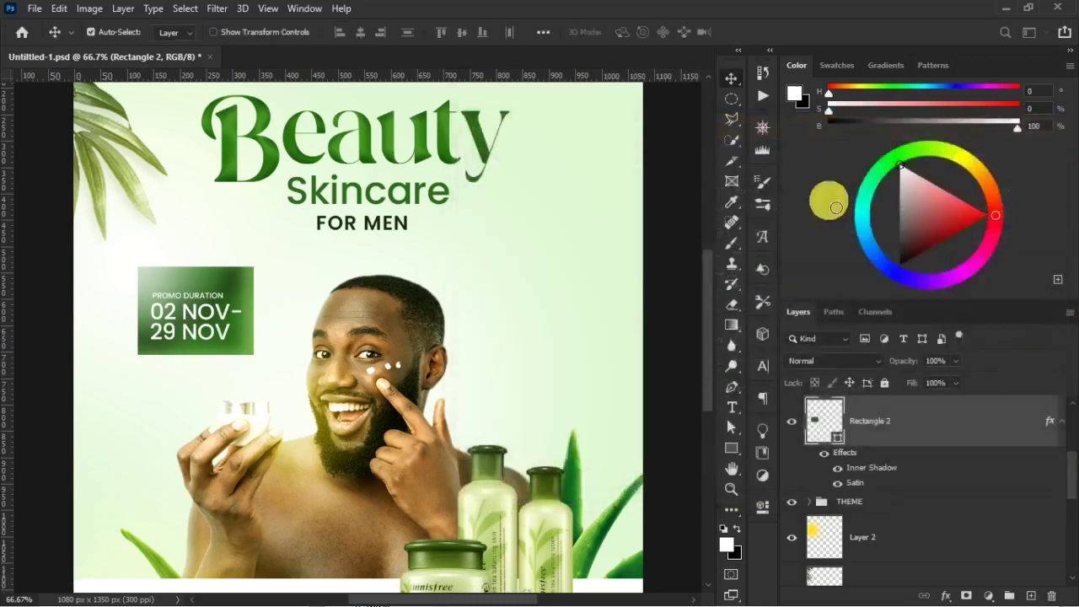
{"action": "key", "text": "ctrl+minus"}
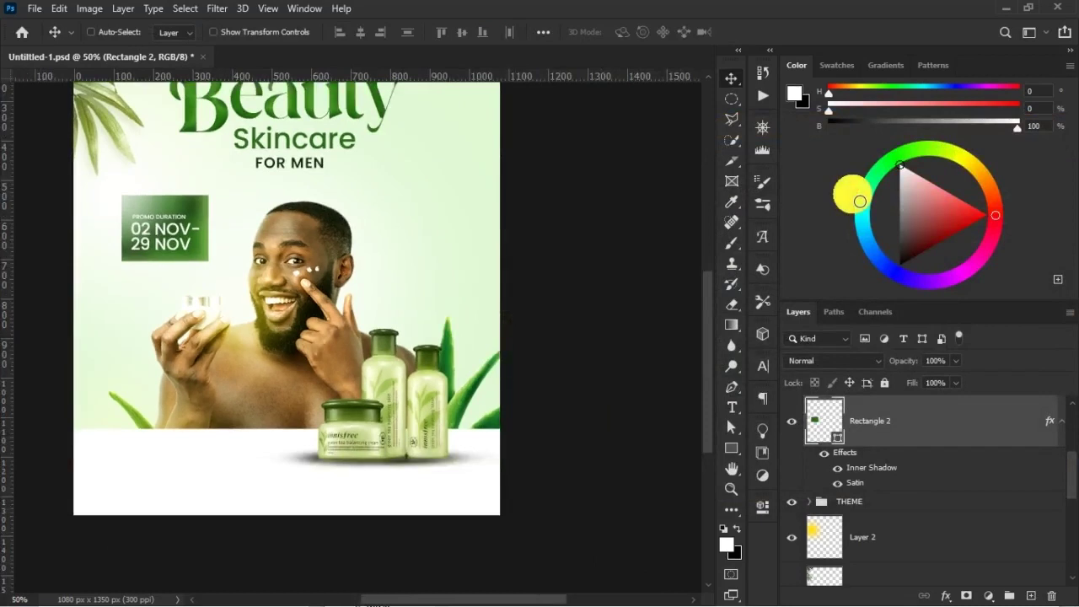
{"action": "scroll", "coordinate": [324, 325], "scroll_direction": "up", "scroll_amount": 3}
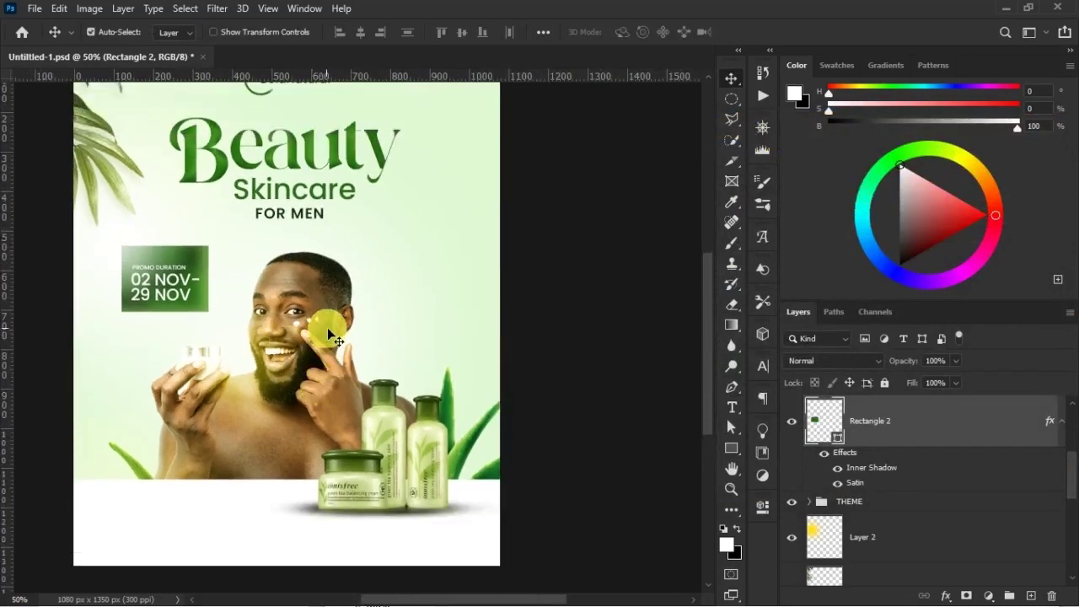
{"action": "left_click_drag", "start_coordinate": [275, 279], "coordinate": [377, 305]}
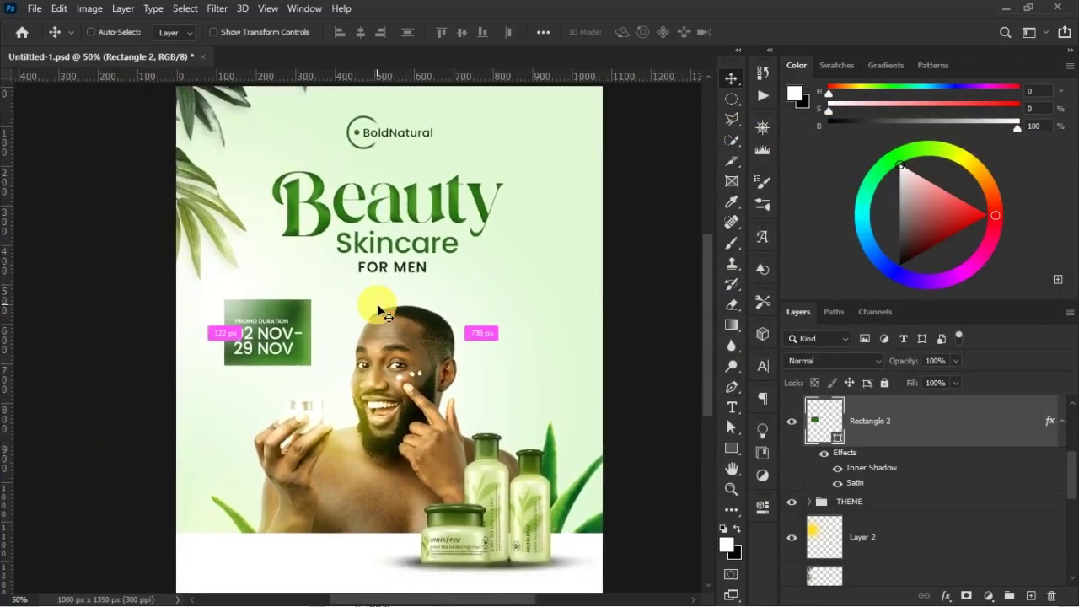
{"action": "key", "text": "ctrl+minus"}
{"action": "key", "text": "ctrl+plus"}
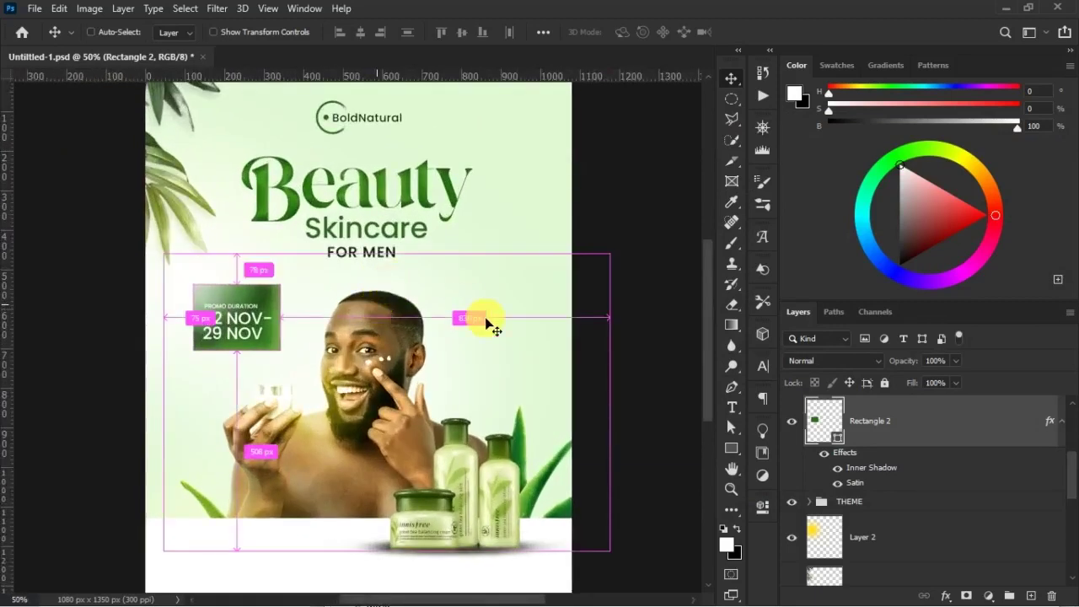
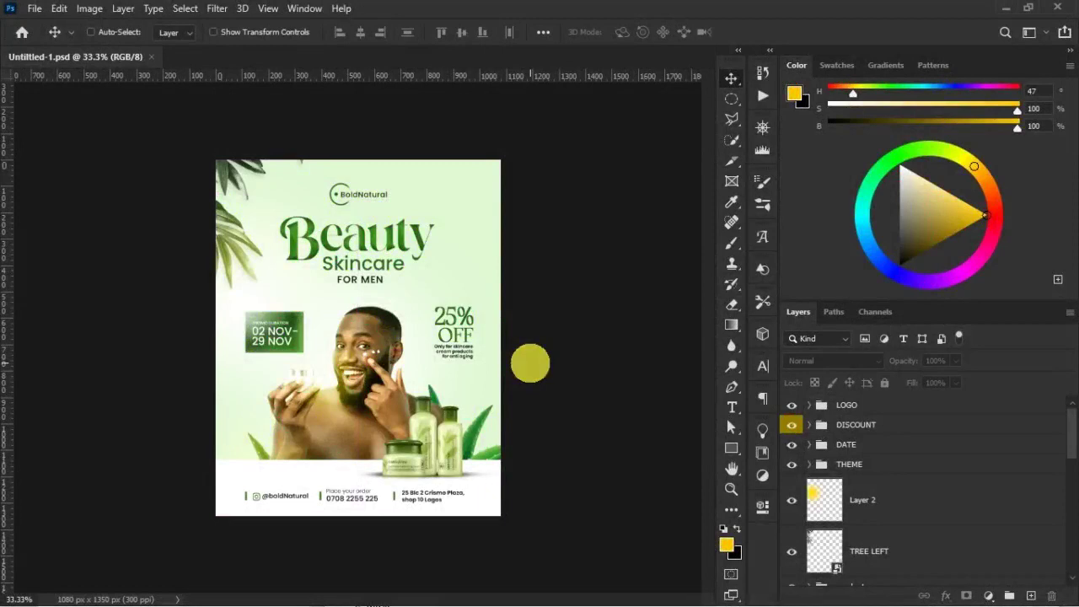
- Place the bird image as an embedded layer above the LOGO group and scale it down to 9.56%
{"action": "key", "text": "ctrl+plus"}
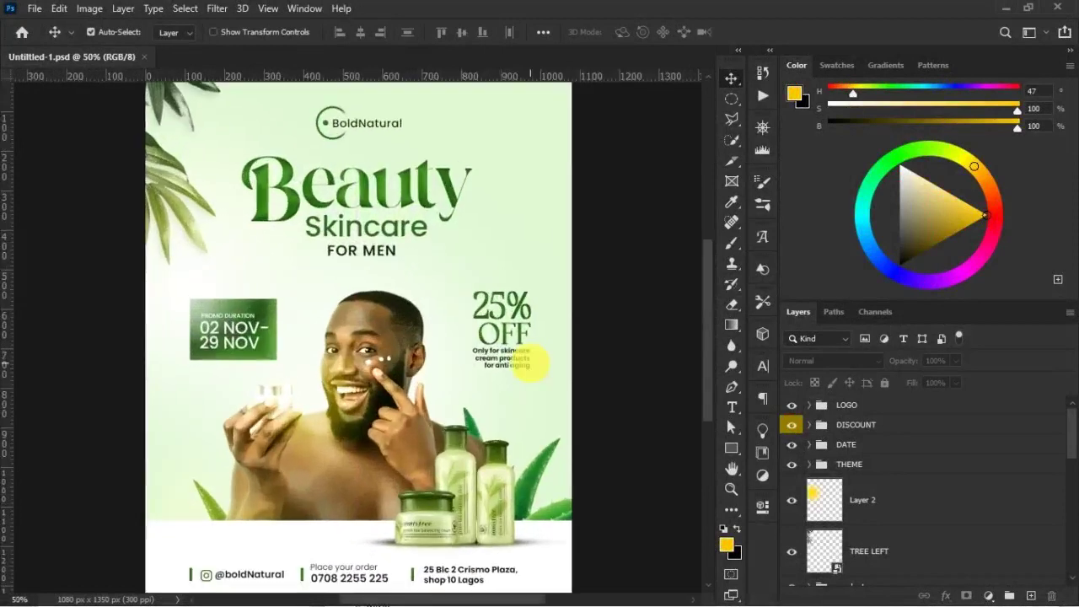
{"action": "left_click", "coordinate": [900, 410]}
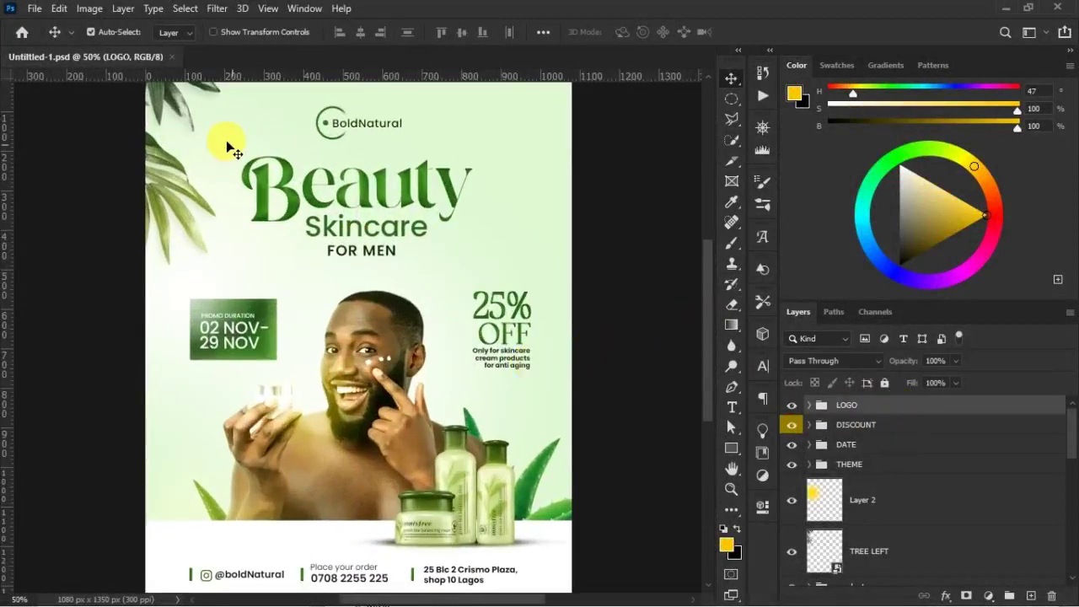
{"action": "left_click", "coordinate": [33, 9]}
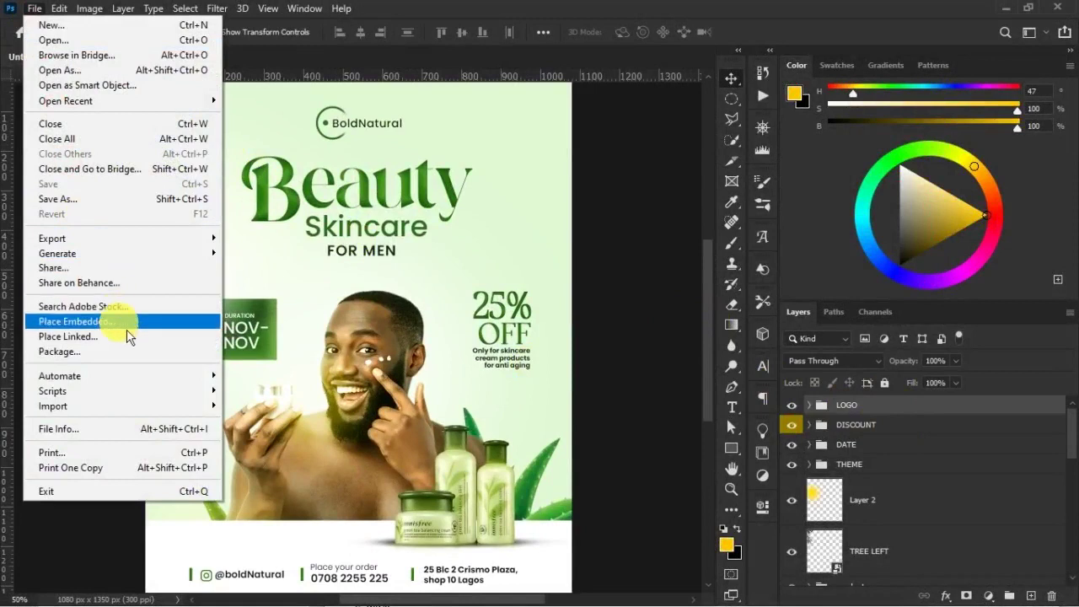
{"action": "left_click", "coordinate": [106, 310]}
{"action": "double_click", "coordinate": [267, 150]}
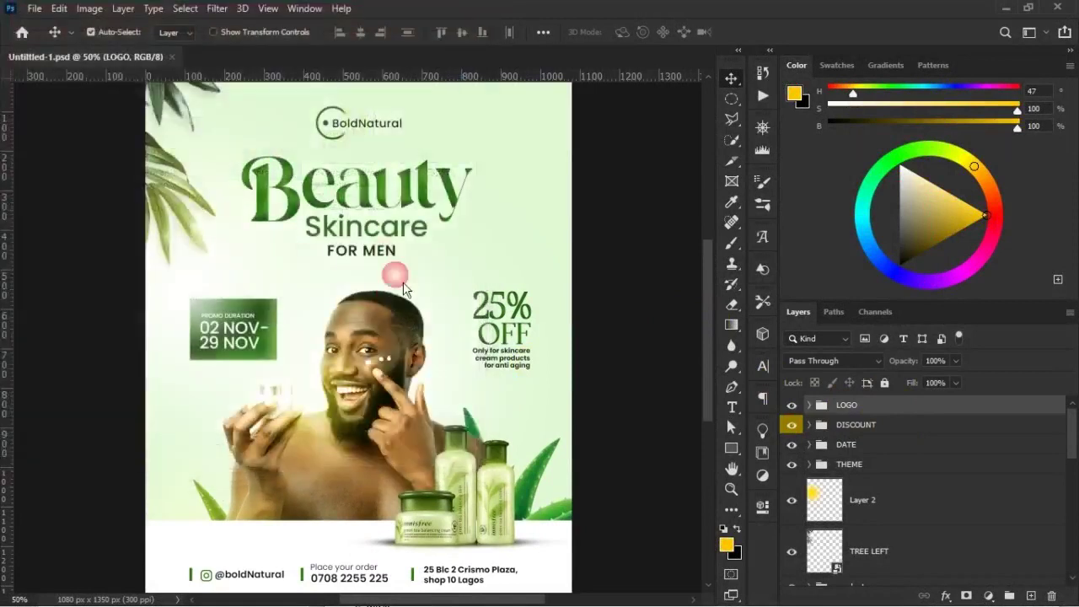
{"action": "left_click_drag", "start_coordinate": [572, 196], "coordinate": [306, 372]}
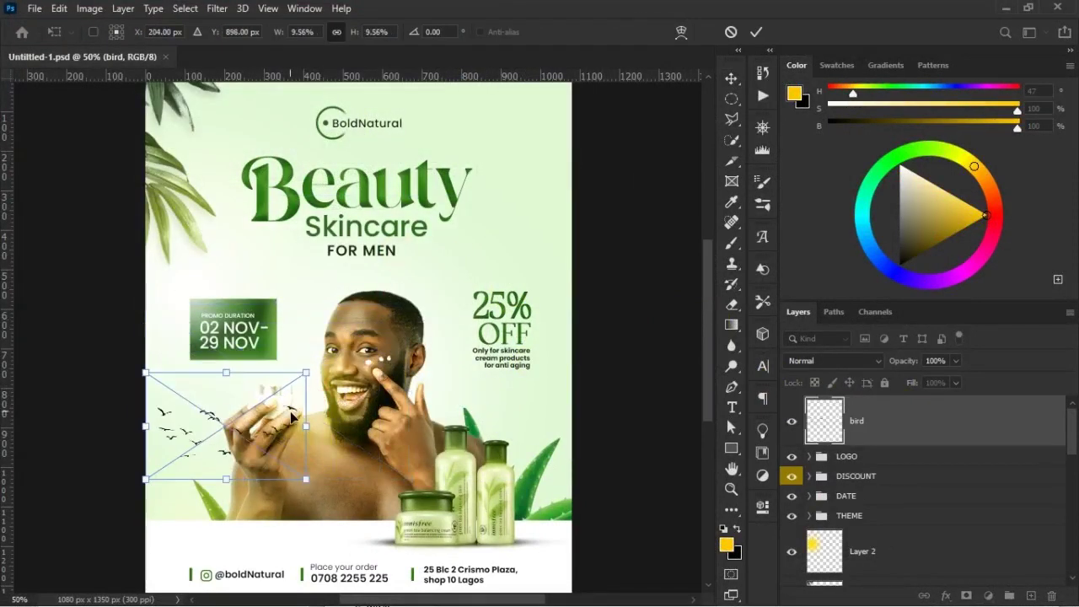
- Move the birds over the area around the "25% OFF" text, adjust their size slightly and commit the placement
{"action": "left_click_drag", "start_coordinate": [263, 436], "coordinate": [551, 281]}
{"action": "left_click_drag", "start_coordinate": [592, 217], "coordinate": [574, 226]}
{"action": "mouse_move", "coordinate": [531, 294]}
{"action": "left_mouse_down"}
{"action": "mouse_move", "coordinate": [546, 276]}
{"action": "mouse_move", "coordinate": [539, 288]}
{"action": "left_mouse_up"}
{"action": "key", "text": "Return"}
- Add a layer mask to the bird layer and paint out the birds overlapping the "25% OFF" text with a soft black brush
{"action": "left_click", "coordinate": [966, 595]}
{"action": "key", "text": "b"}
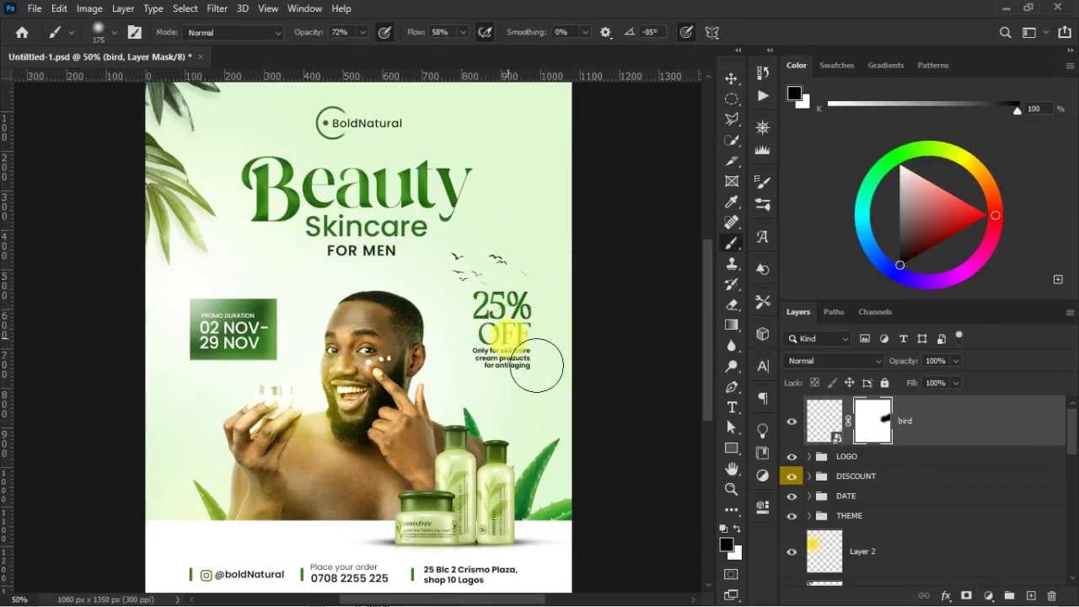
{"action": "key", "text": "v"}
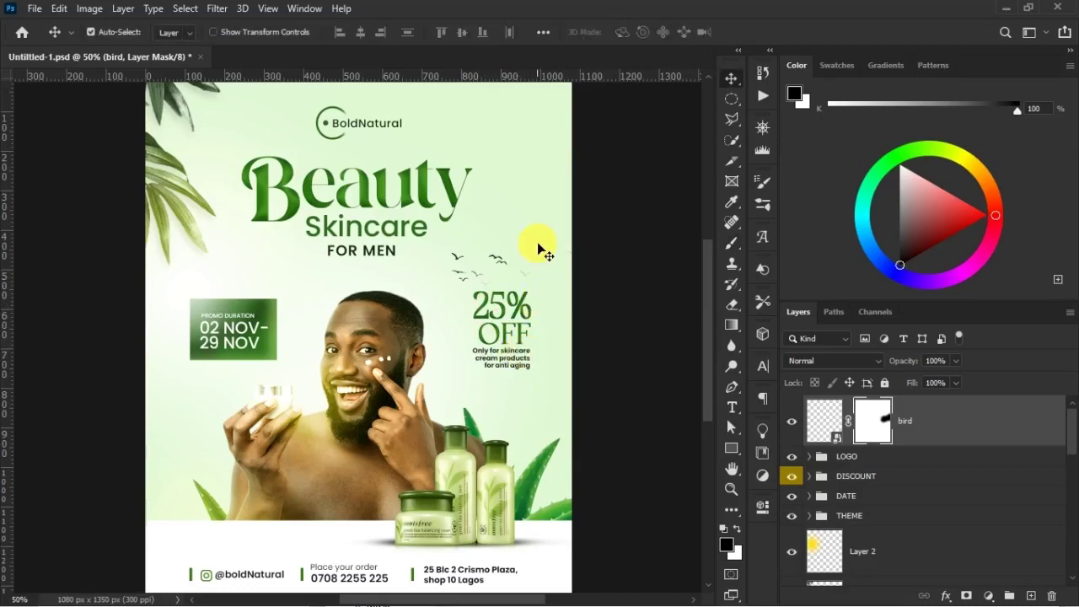
- Place the "red bg - bokeh" image as an embedded layer above the bird layer
{"action": "scroll", "coordinate": [319, 268], "scroll_direction": "up", "scroll_amount": 2}
{"action": "left_click", "coordinate": [34, 9]}
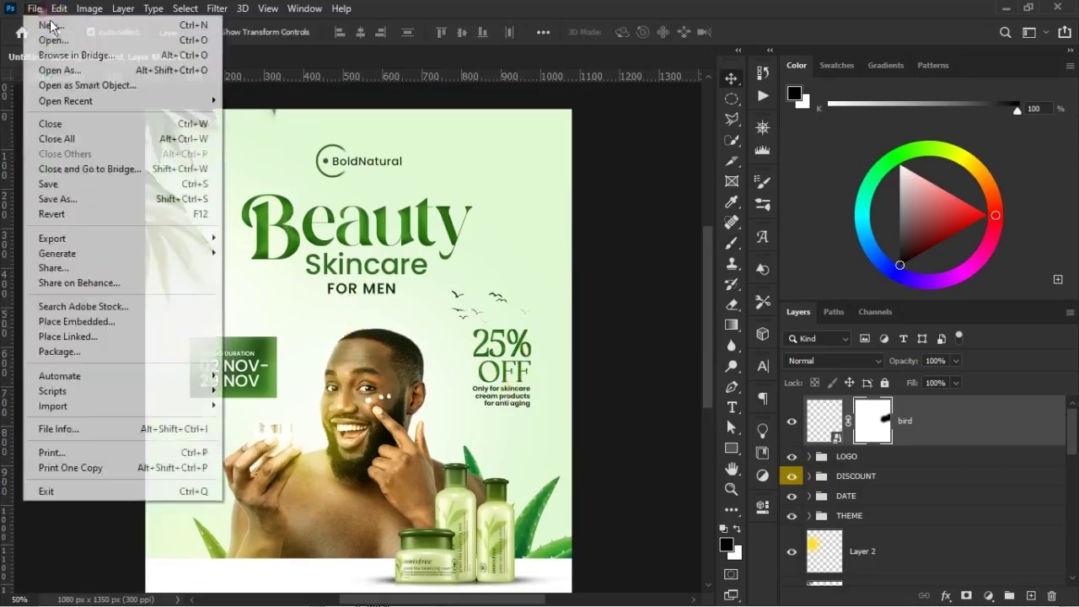
{"action": "left_click", "coordinate": [80, 334]}
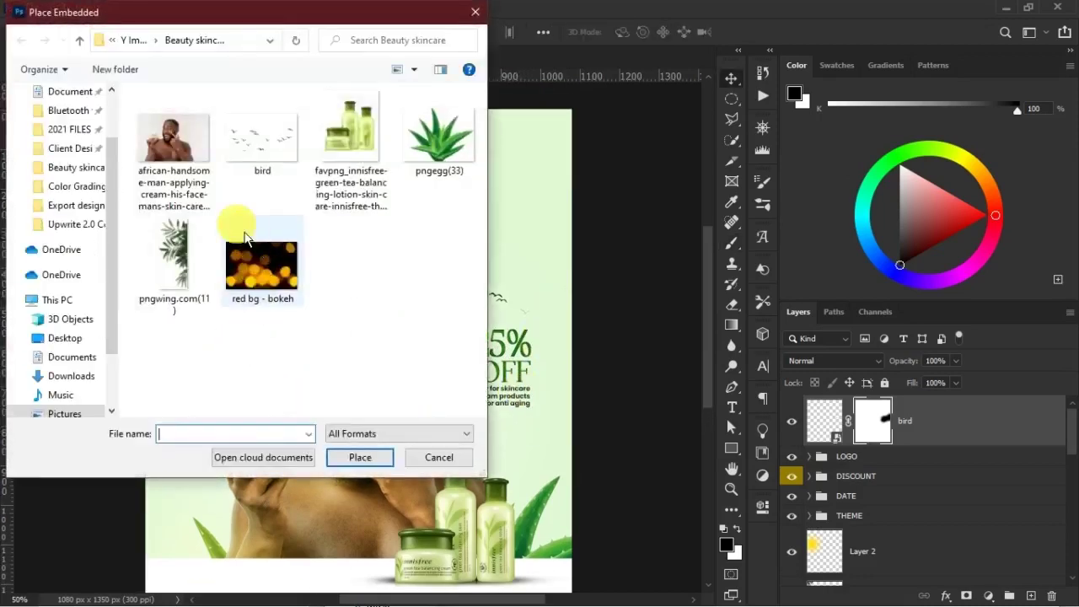
{"action": "left_click", "coordinate": [281, 285]}
{"action": "double_click", "coordinate": [280, 285]}
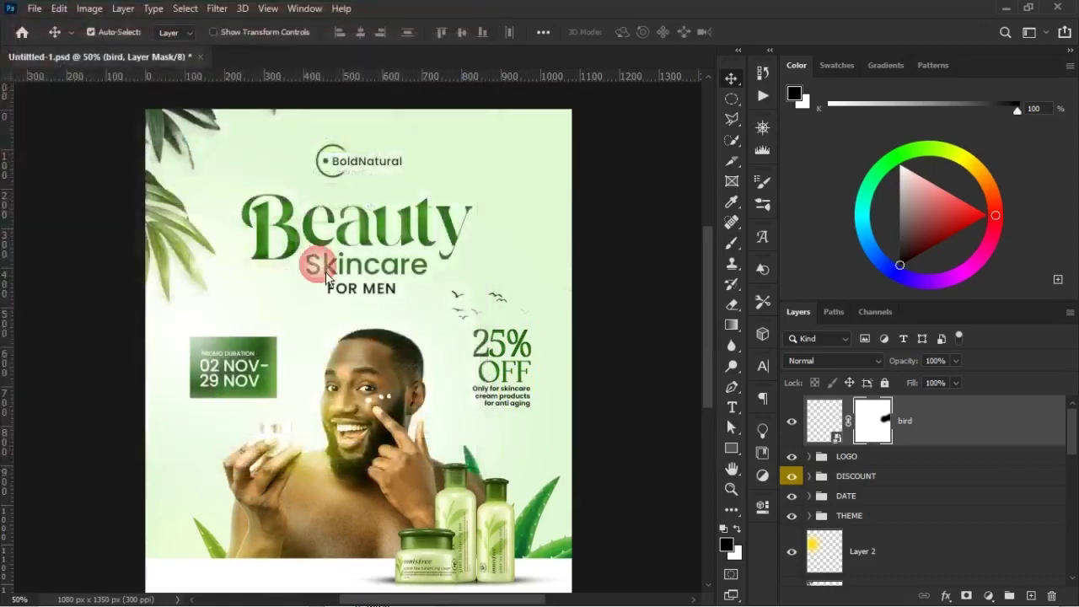
- Scale the bokeh image to 20.50%, position it across the upper part of the poster and commit the placement
{"action": "left_click_drag", "start_coordinate": [501, 277], "coordinate": [518, 173]}
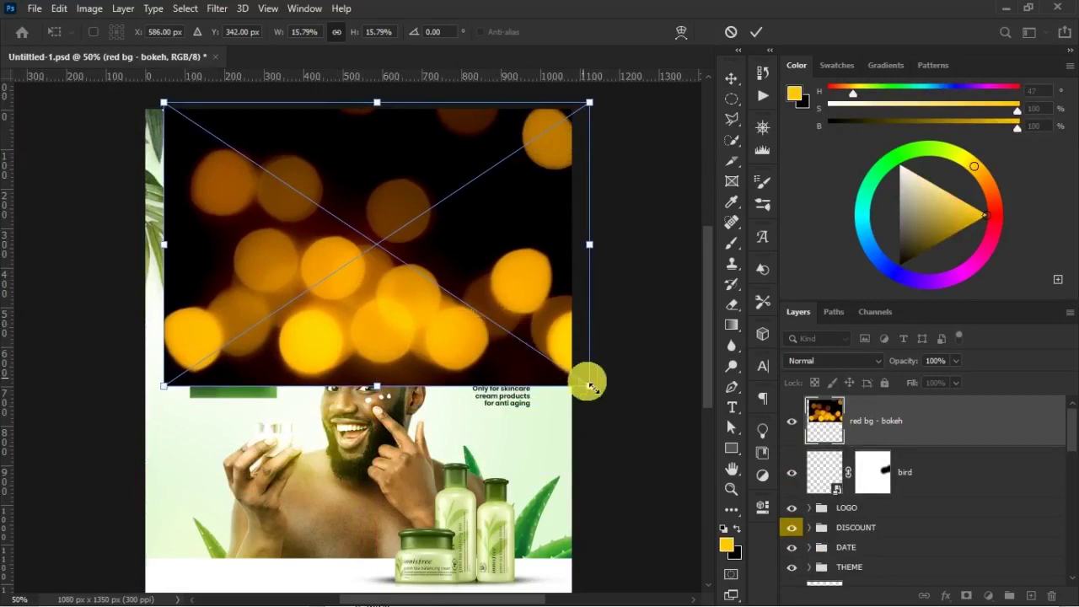
{"action": "left_click_drag", "start_coordinate": [595, 391], "coordinate": [653, 429]}
{"action": "left_click_drag", "start_coordinate": [549, 390], "coordinate": [491, 412]}
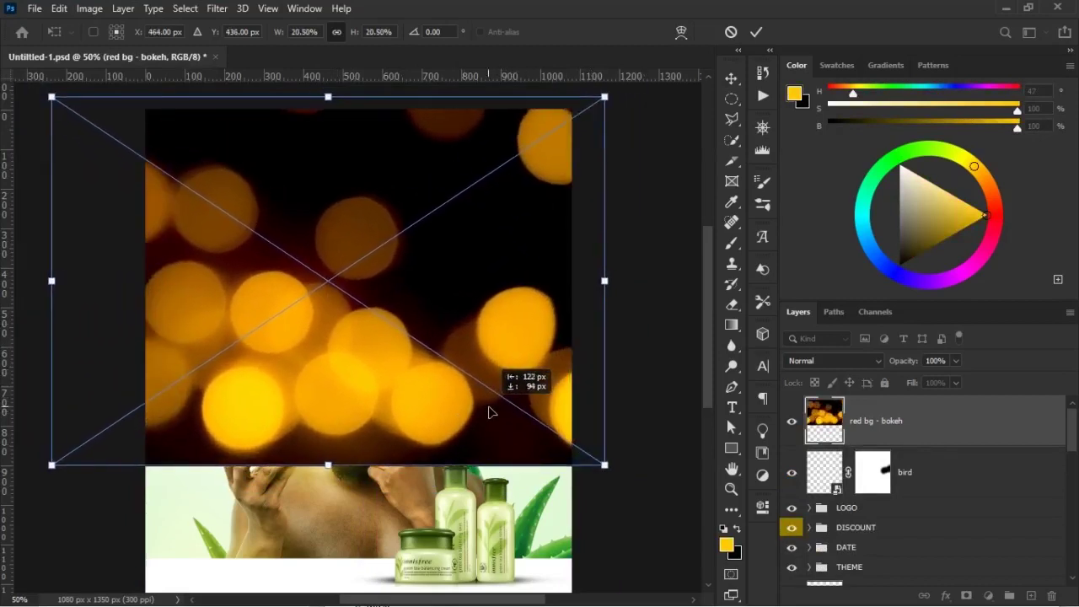
{"action": "left_click_drag", "start_coordinate": [458, 354], "coordinate": [468, 368]}
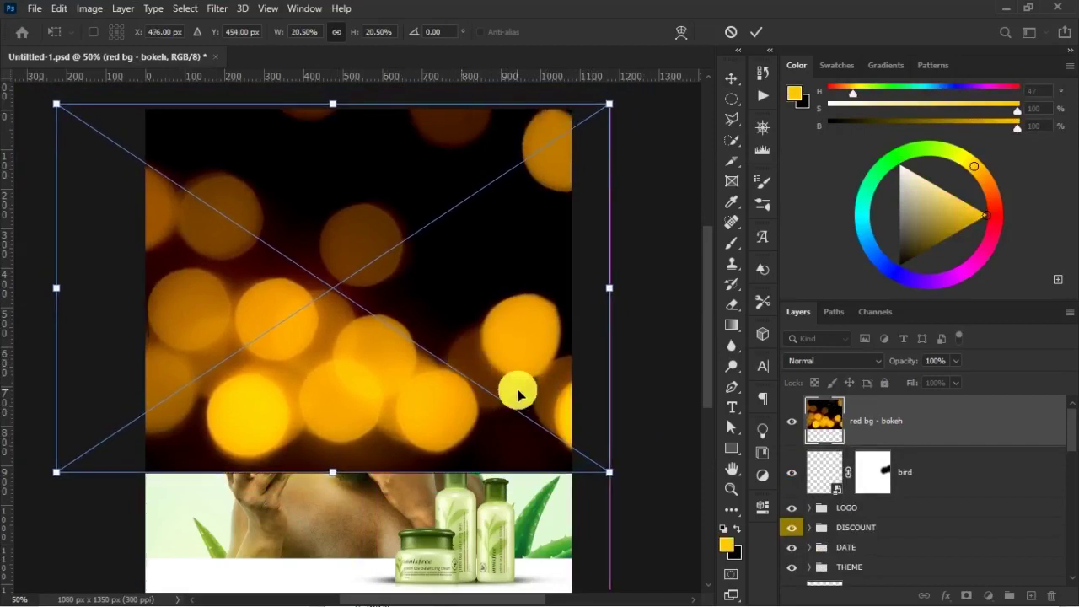
{"action": "key", "text": "Return"}
- Move the bokeh layer between WHITE LIGHT and Color Fill 1 and set its blend mode to Color Dodge
{"action": "left_click_drag", "start_coordinate": [951, 431], "coordinate": [930, 480]}
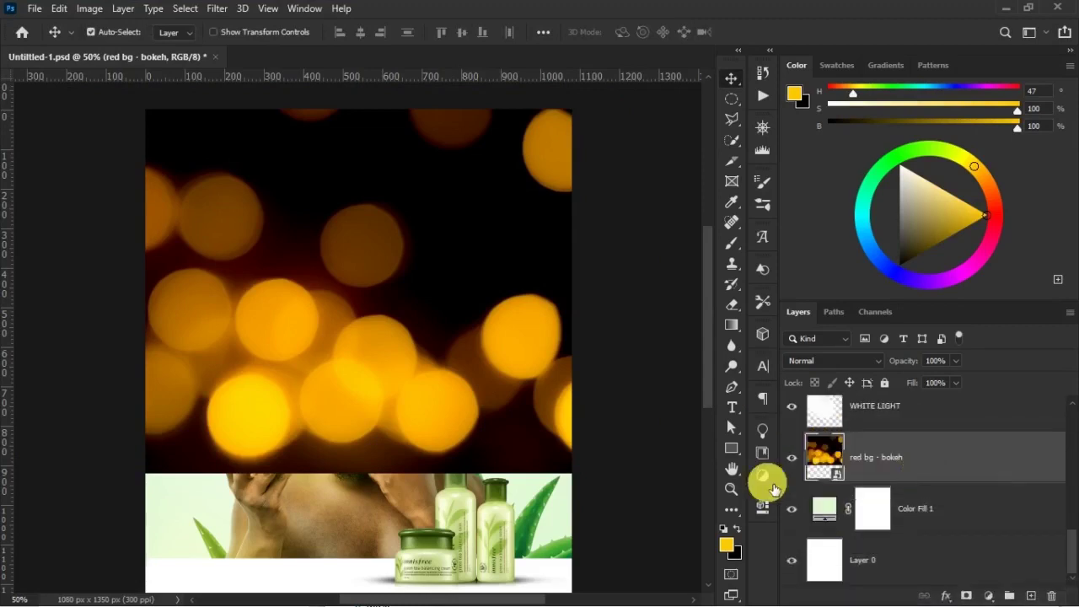
{"action": "left_click", "coordinate": [823, 364]}
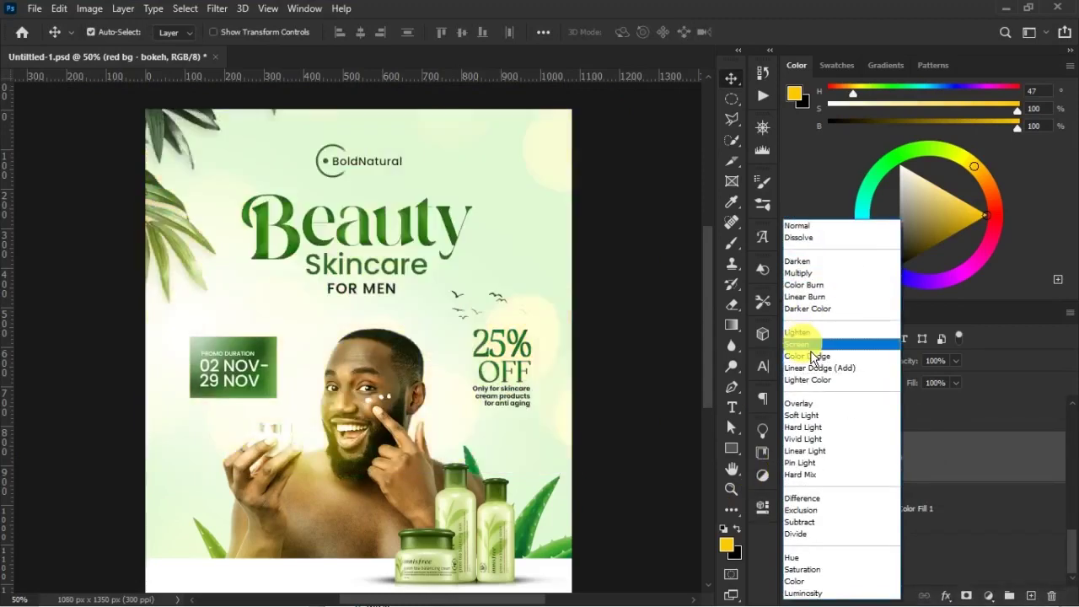
{"action": "left_click", "coordinate": [816, 359]}
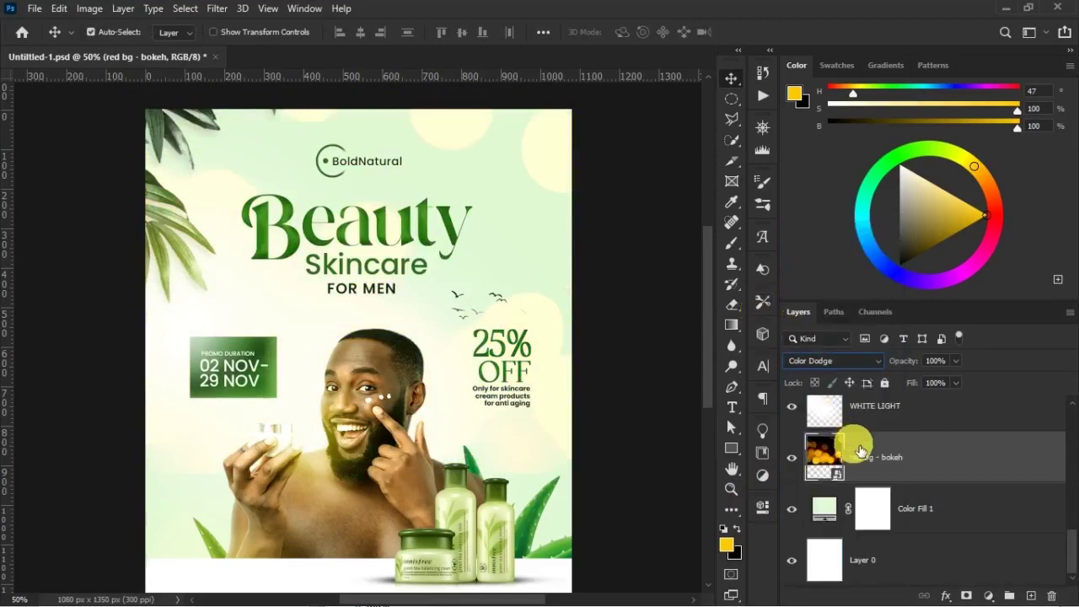
- Rasterize the "red bg - bokeh" layer and desaturate it
{"action": "right_click", "coordinate": [938, 463]}
{"action": "left_click", "coordinate": [775, 307]}
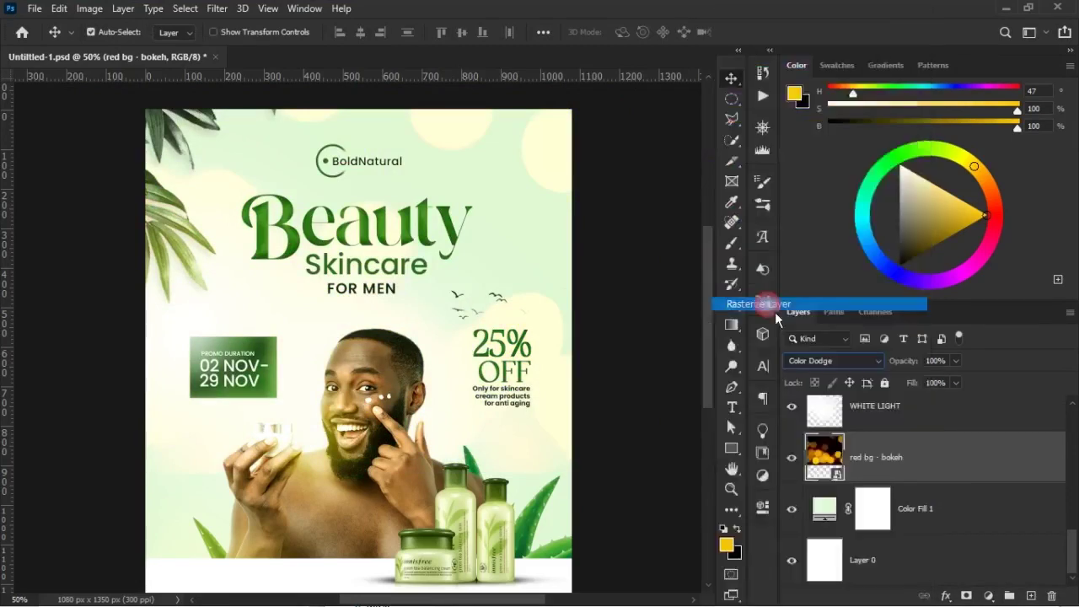
{"action": "left_click", "coordinate": [89, 9]}
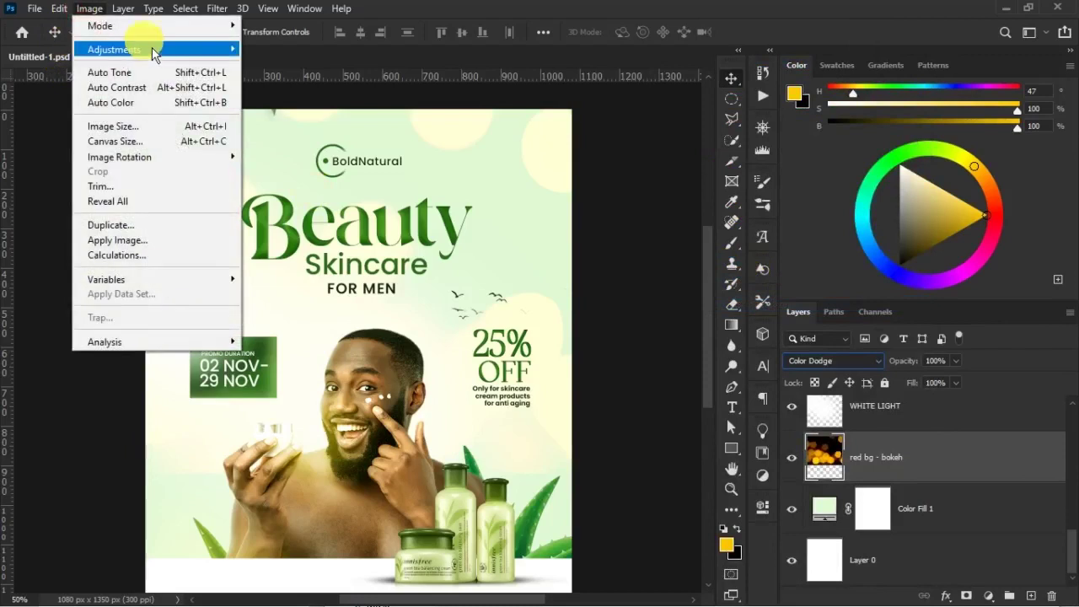
{"action": "mouse_move", "coordinate": [150, 48]}
{"action": "left_click", "coordinate": [330, 358]}
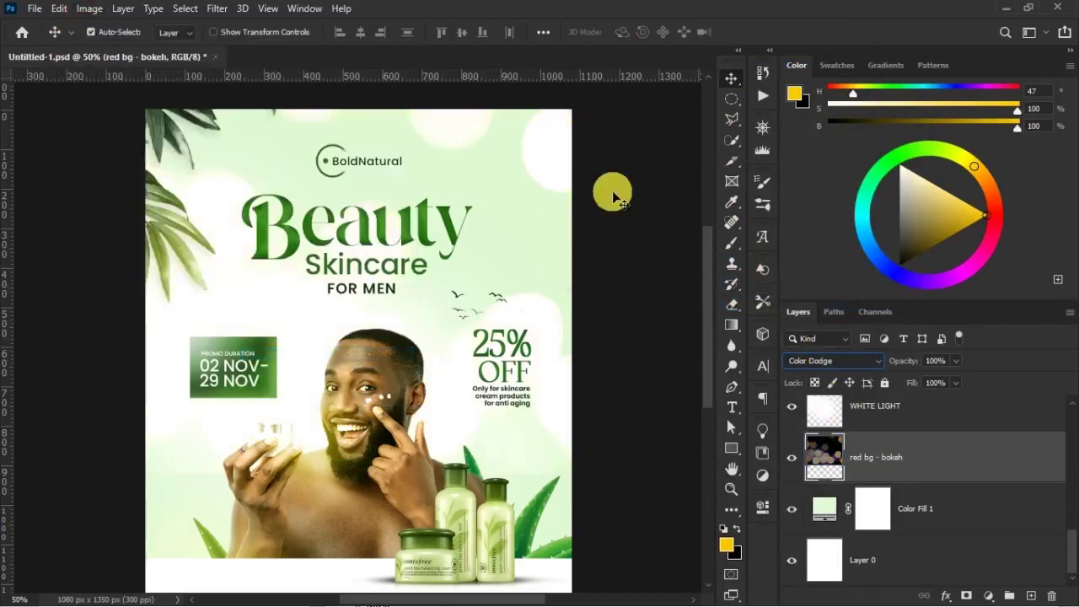
- Add a layer mask to the bokeh layer and paint out the bokeh around the title, man and discount text with a large soft black brush
{"action": "left_click", "coordinate": [966, 596]}
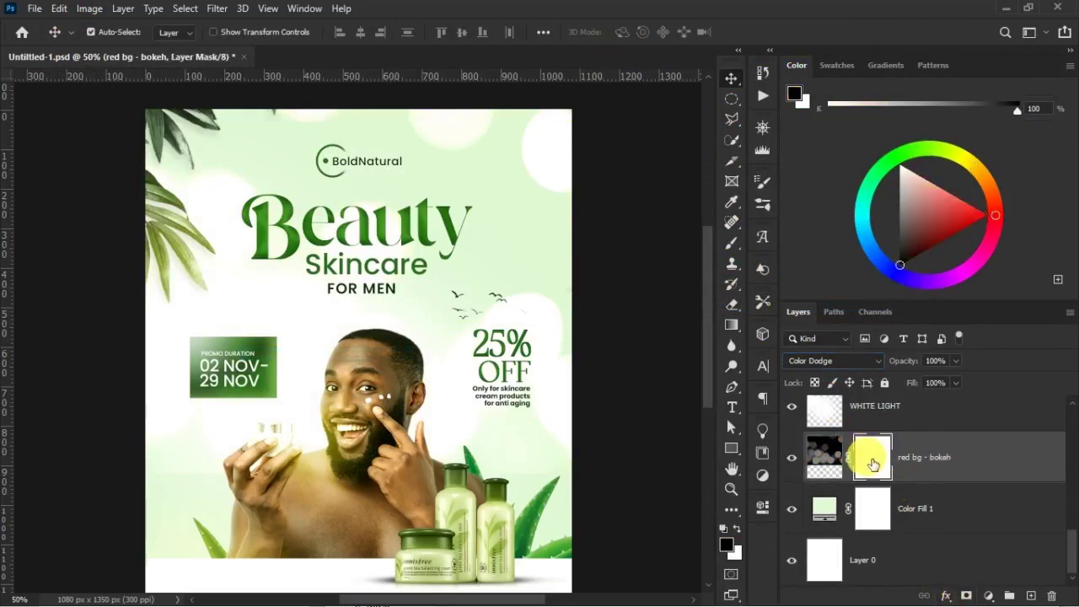
{"action": "key", "text": "b"}
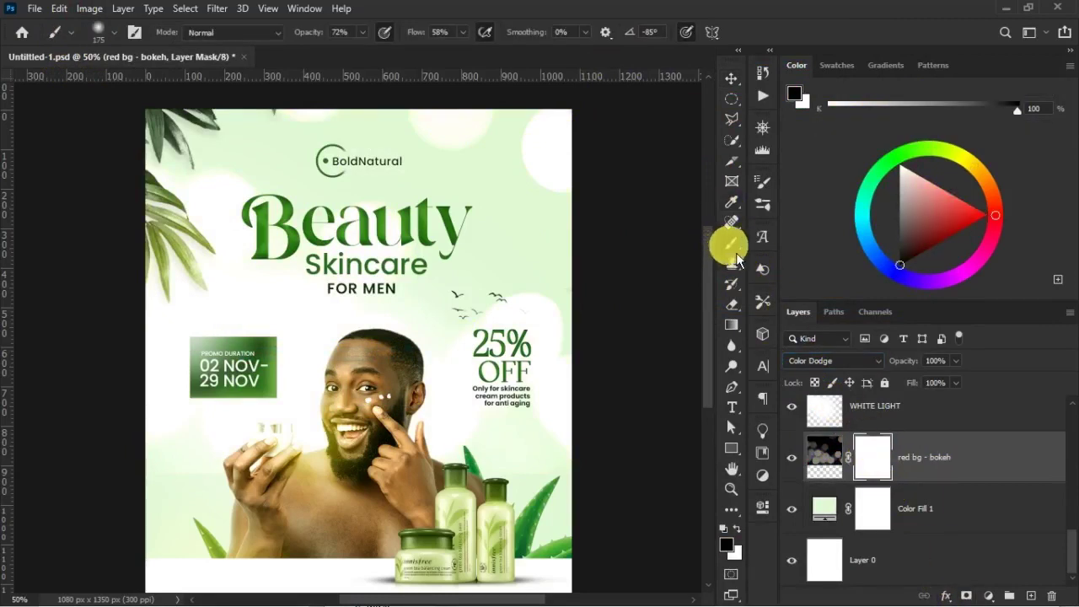
{"action": "key", "text": "bracketright"}
{"action": "key", "text": "bracketright"}
{"action": "key", "text": "bracketright"}
{"action": "key", "text": "bracketright"}
{"action": "key", "text": "bracketright"}
{"action": "key", "text": "bracketright"}
{"action": "key", "text": "bracketright"}
{"action": "key", "text": "bracketright"}
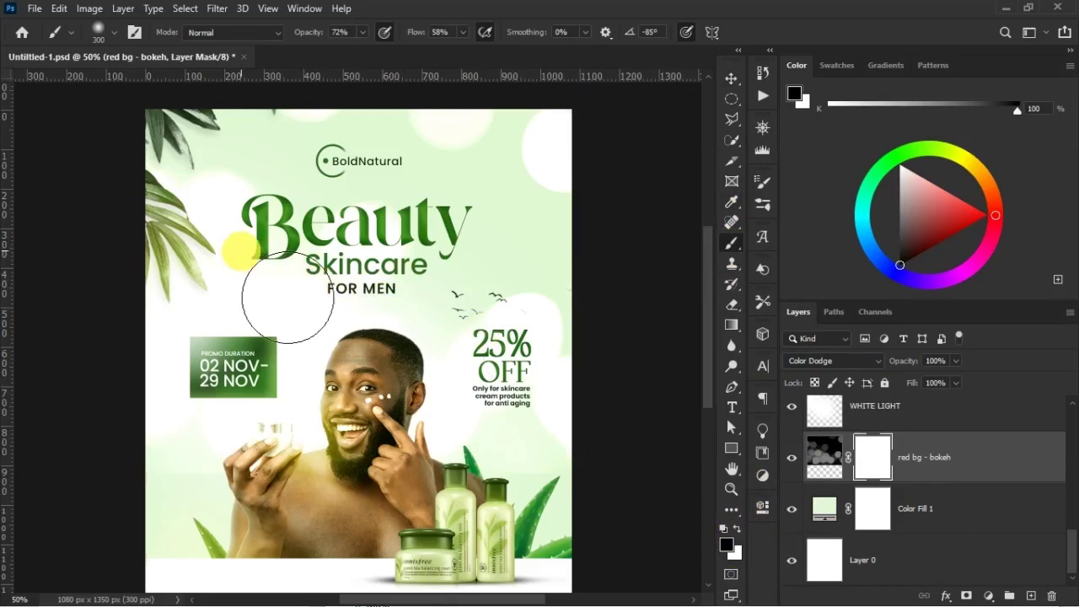
{"action": "left_click", "coordinate": [236, 238]}
{"action": "mouse_move", "coordinate": [368, 404]}
{"action": "left_mouse_down"}
{"action": "mouse_move", "coordinate": [157, 390]}
{"action": "mouse_move", "coordinate": [489, 335]}
{"action": "left_mouse_up"}
{"action": "key", "text": "bracketleft"}
{"action": "key", "text": "bracketleft"}
{"action": "key", "text": "bracketleft"}
{"action": "key", "text": "bracketleft"}
{"action": "mouse_move", "coordinate": [502, 235]}
{"action": "left_mouse_down"}
{"action": "mouse_move", "coordinate": [578, 385]}
{"action": "mouse_move", "coordinate": [582, 285]}
{"action": "left_mouse_up"}
{"action": "key", "text": "ctrl+minus"}
{"action": "key", "text": "ctrl+plus"}
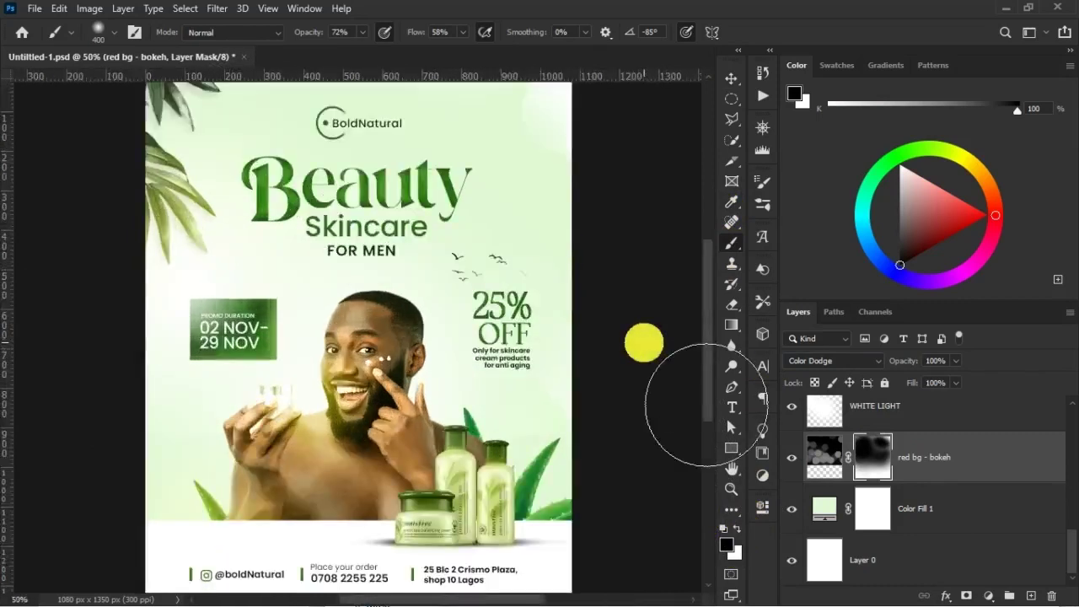
- Adjust the bokeh image's position over the upper part of the poster with Free Transform and commit it
{"action": "left_click", "coordinate": [822, 456]}
{"action": "key", "text": "v"}
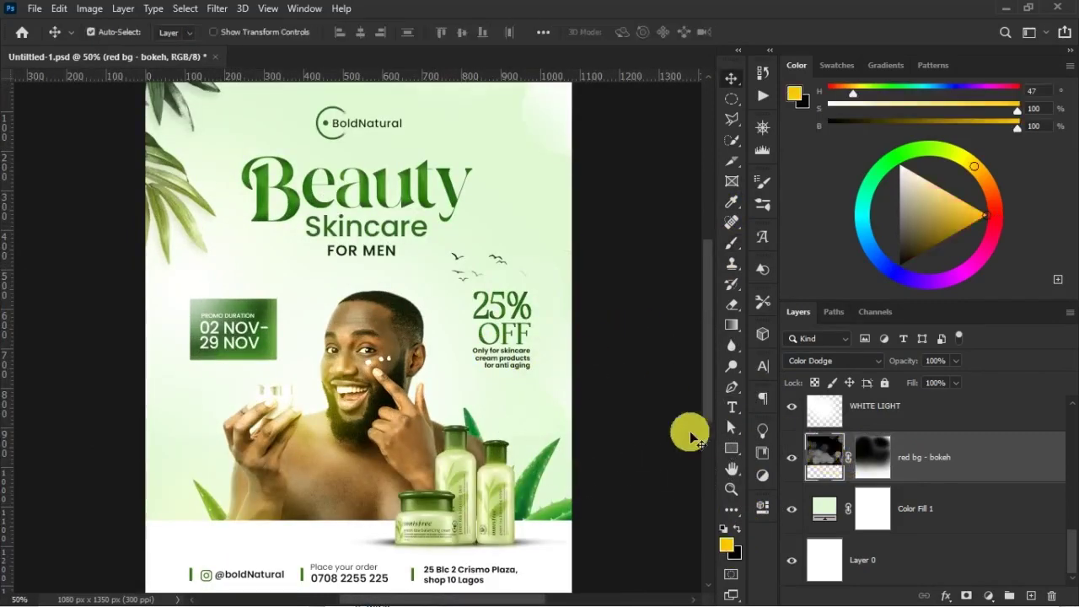
{"action": "scroll", "coordinate": [640, 396], "scroll_direction": "up", "scroll_amount": 2}
{"action": "key", "text": "ctrl+t"}
{"action": "left_click_drag", "start_coordinate": [525, 205], "coordinate": [556, 202]}
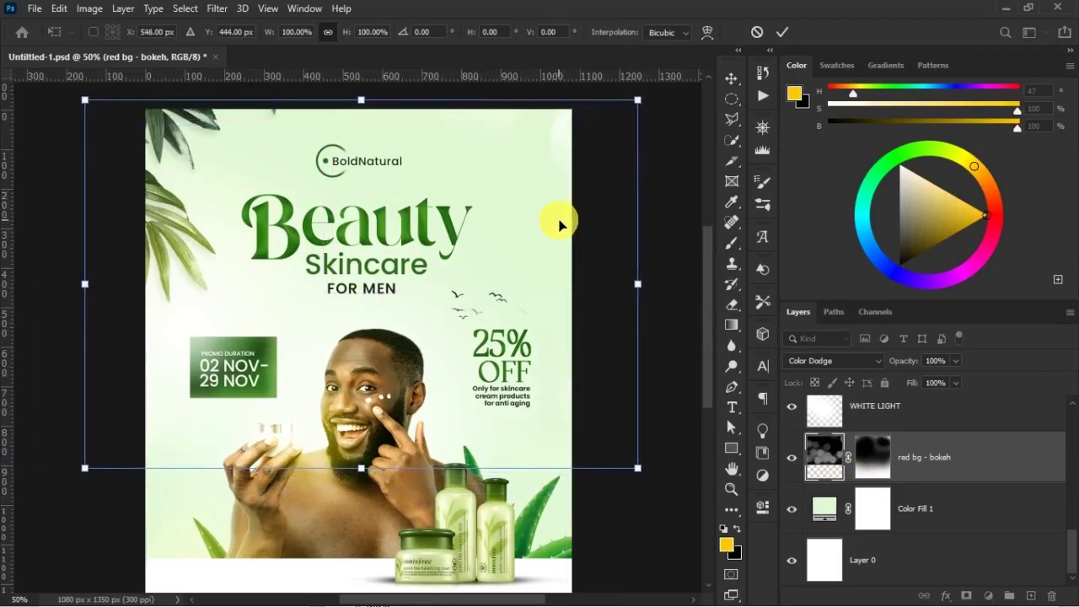
{"action": "key", "text": "Return"}
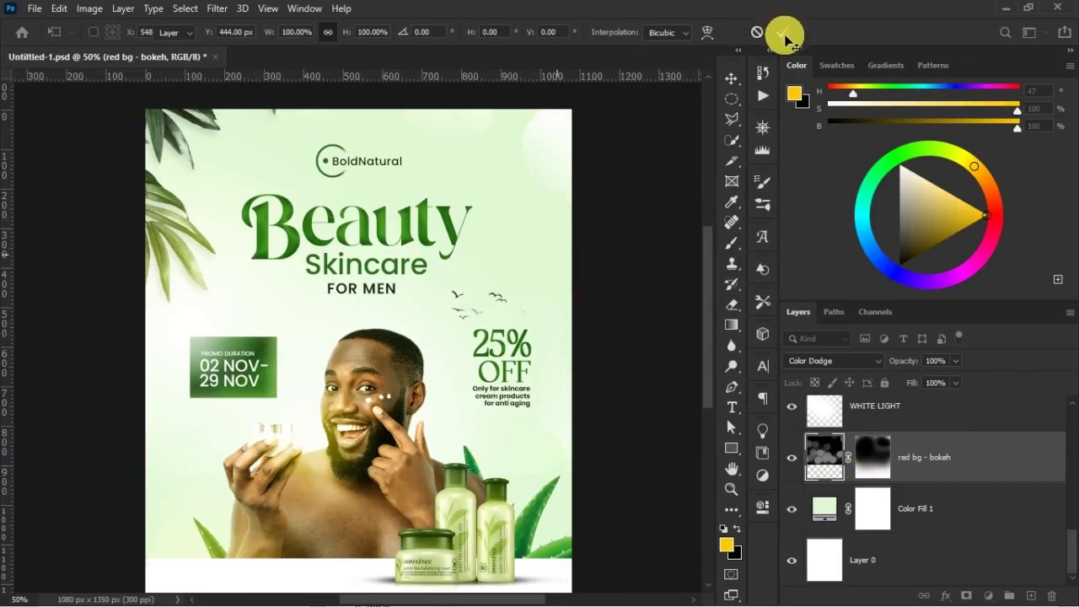
- Paint the bokeh mask white near the poster's upper-right corner to restore circles, and black around the "25% OFF" text to hide them
{"action": "left_click", "coordinate": [872, 457]}
{"action": "key", "text": "b"}
{"action": "key", "text": "d"}
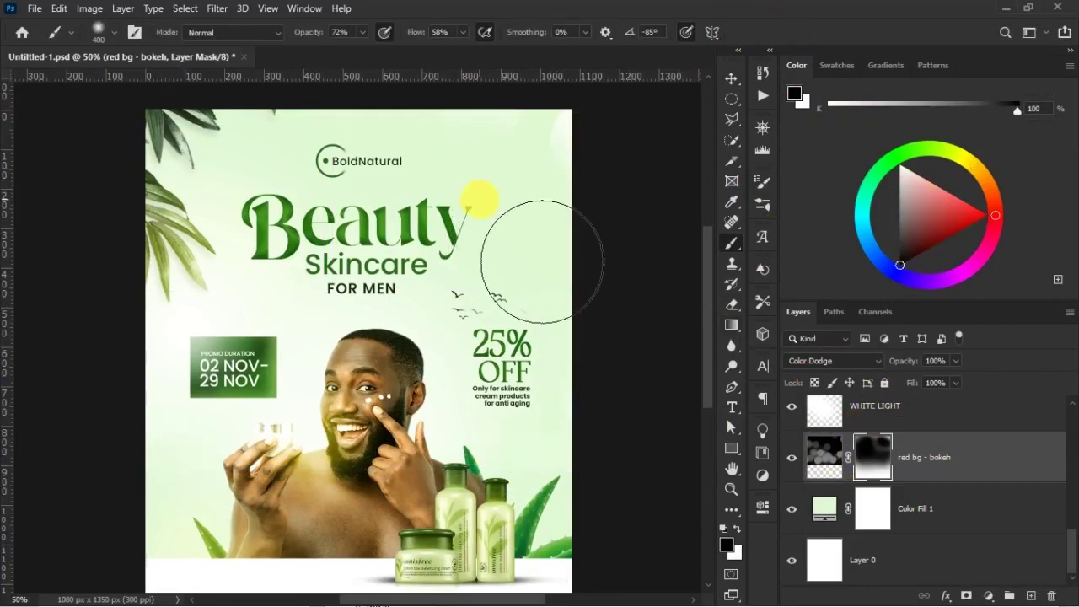
{"action": "key", "text": "x"}
{"action": "mouse_move", "coordinate": [496, 122]}
{"action": "left_mouse_down"}
{"action": "mouse_move", "coordinate": [506, 139]}
{"action": "mouse_move", "coordinate": [534, 121]}
{"action": "mouse_move", "coordinate": [566, 152]}
{"action": "left_mouse_up"}
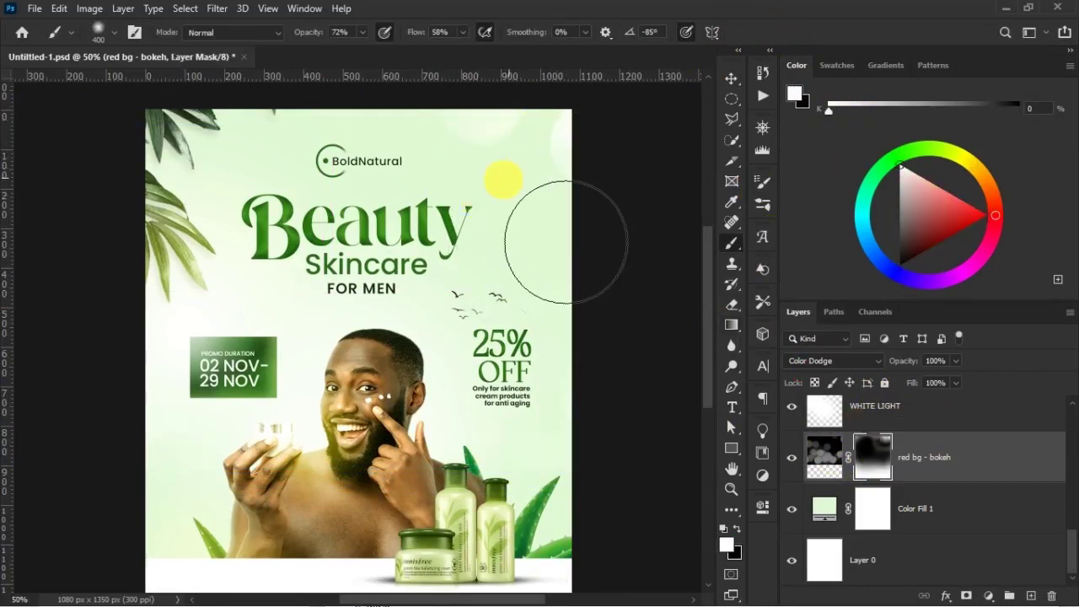
{"action": "mouse_move", "coordinate": [537, 226]}
{"action": "left_mouse_down"}
{"action": "mouse_move", "coordinate": [534, 244]}
{"action": "mouse_move", "coordinate": [494, 241]}
{"action": "mouse_move", "coordinate": [539, 245]}
{"action": "left_mouse_up"}
{"action": "key", "text": "x"}
{"action": "left_click_drag", "start_coordinate": [524, 381], "coordinate": [490, 336]}
{"action": "key", "text": "v"}
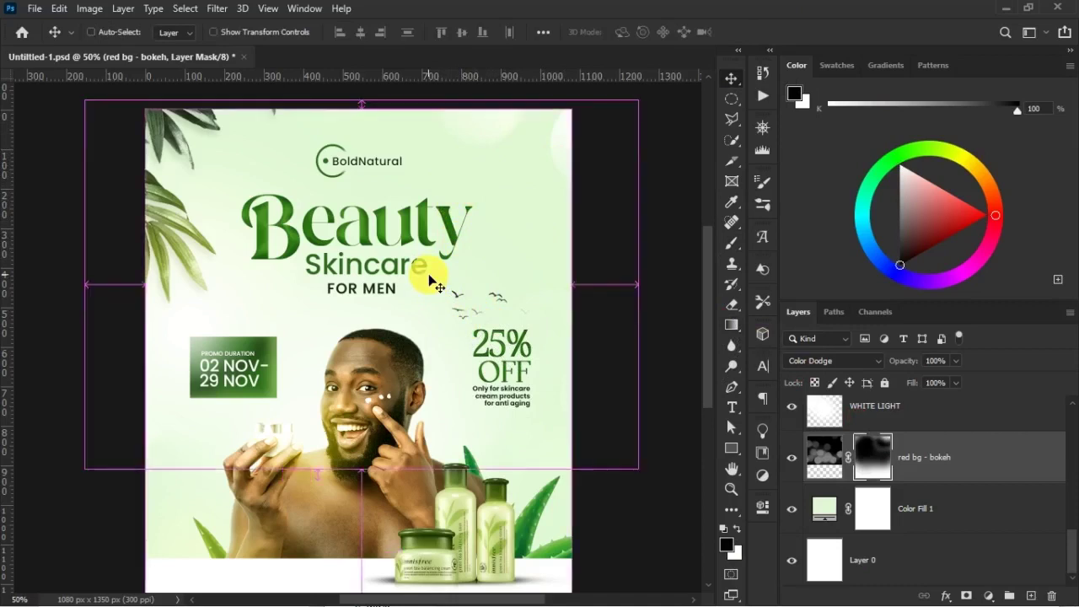
{"action": "key", "text": "ctrl+minus"}
{"action": "key", "text": "ctrl+plus"}
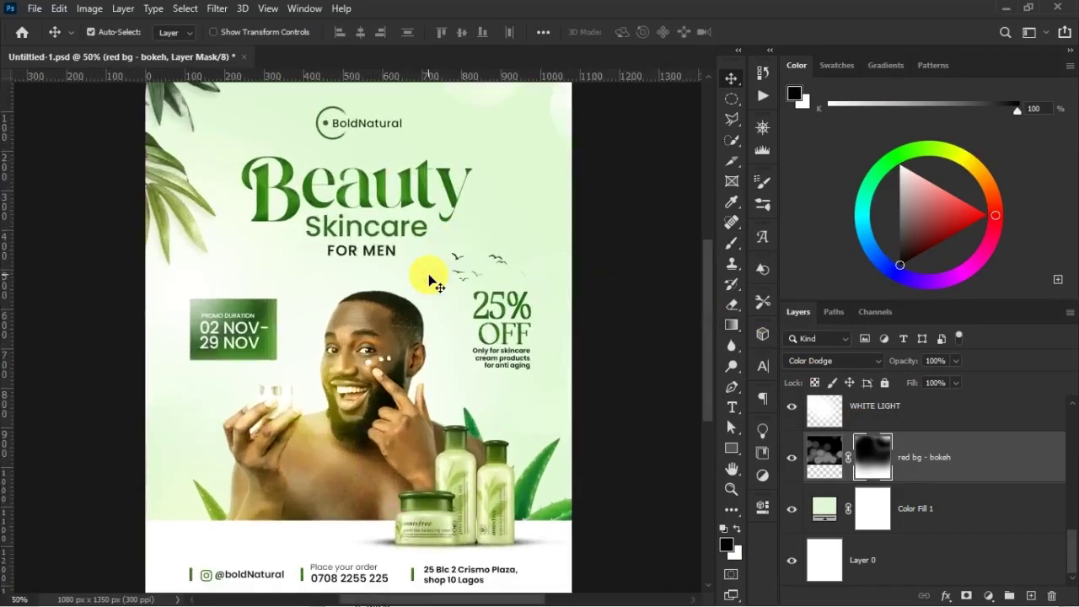
- Collapse the MAN IMAGE group and add a new empty layer above the bird layer
{"action": "left_click", "coordinate": [318, 403]}
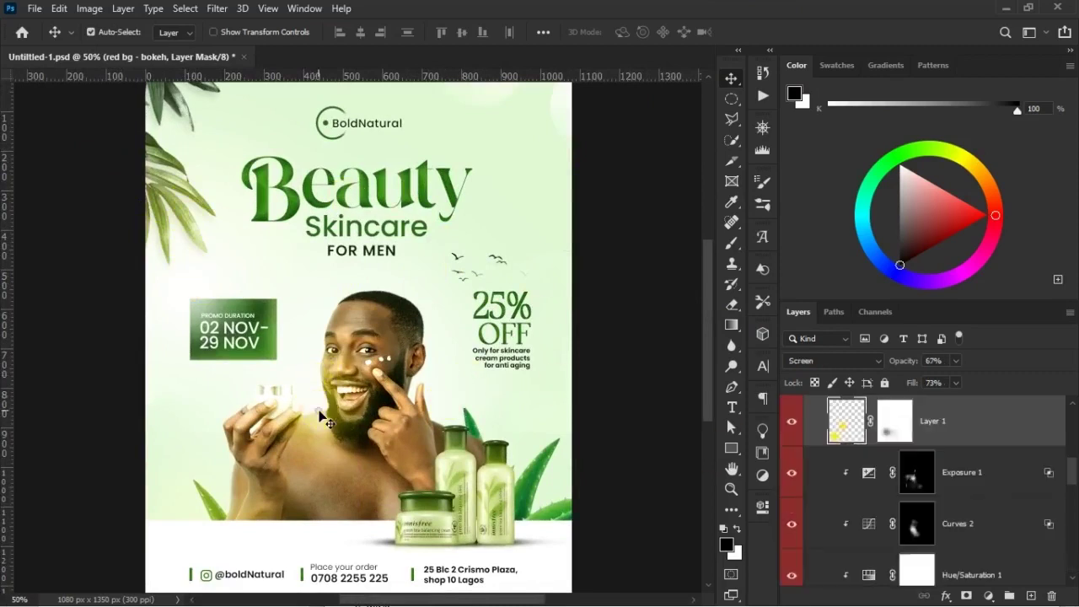
{"action": "scroll", "coordinate": [939, 452], "scroll_direction": "up", "scroll_amount": 3}
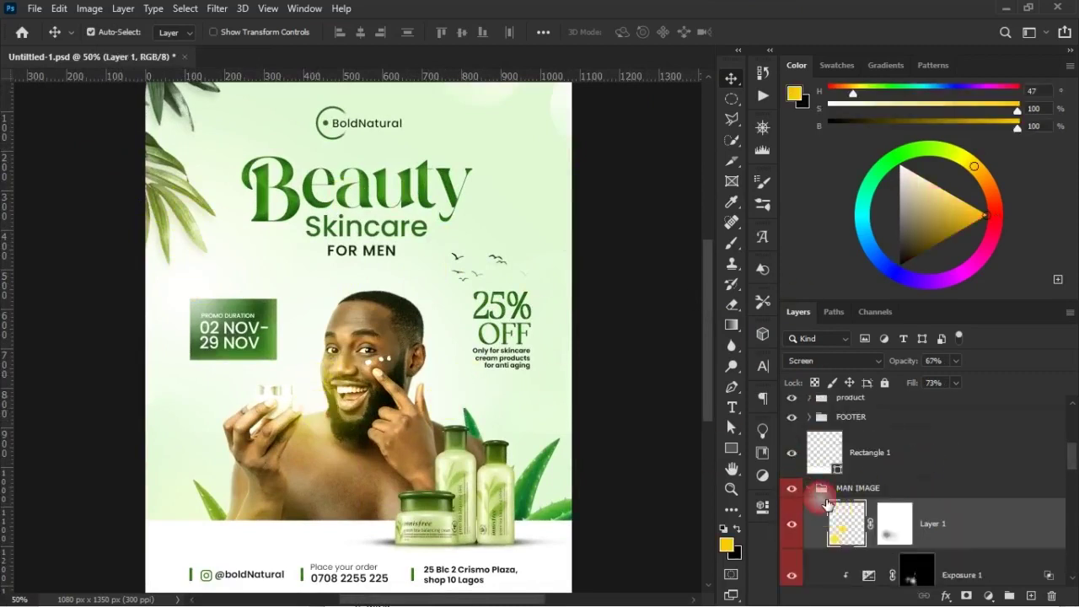
{"action": "left_click", "coordinate": [824, 499]}
{"action": "left_click", "coordinate": [974, 430]}
{"action": "left_click", "coordinate": [1030, 596]}
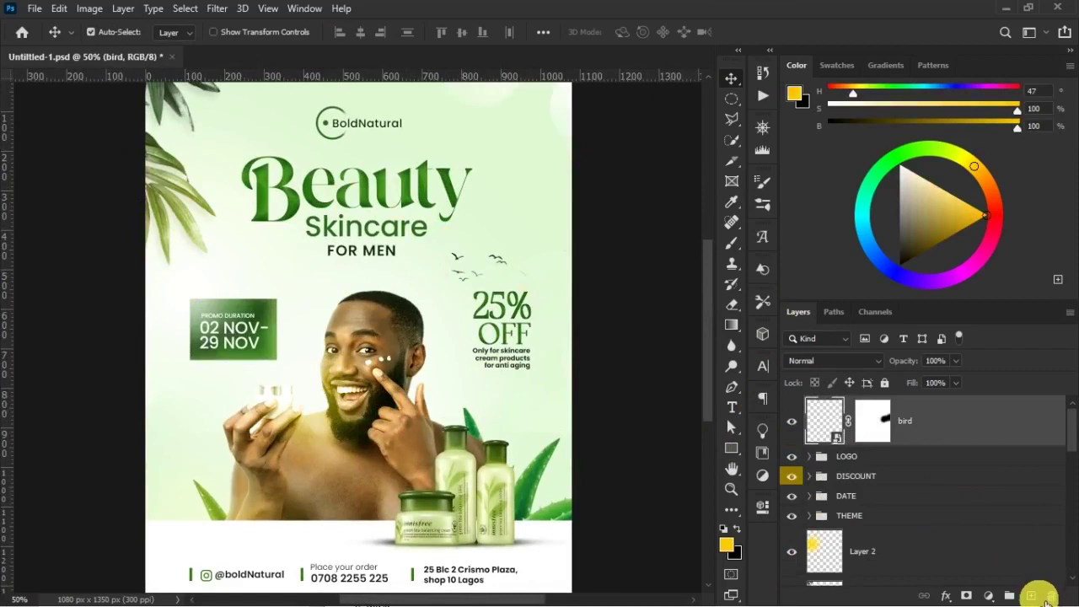
- Paint a soft #ffc700 yellow glow over the poster's upper-left corner with a 500 px brush at 100% opacity and flow
{"action": "key", "text": "b"}
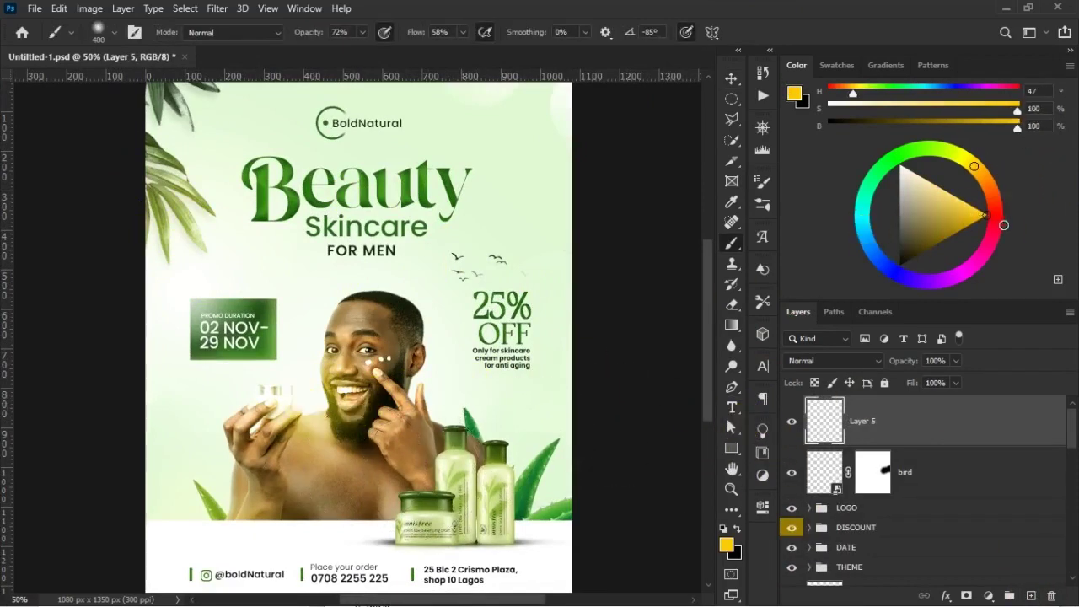
{"action": "left_click", "coordinate": [730, 548]}
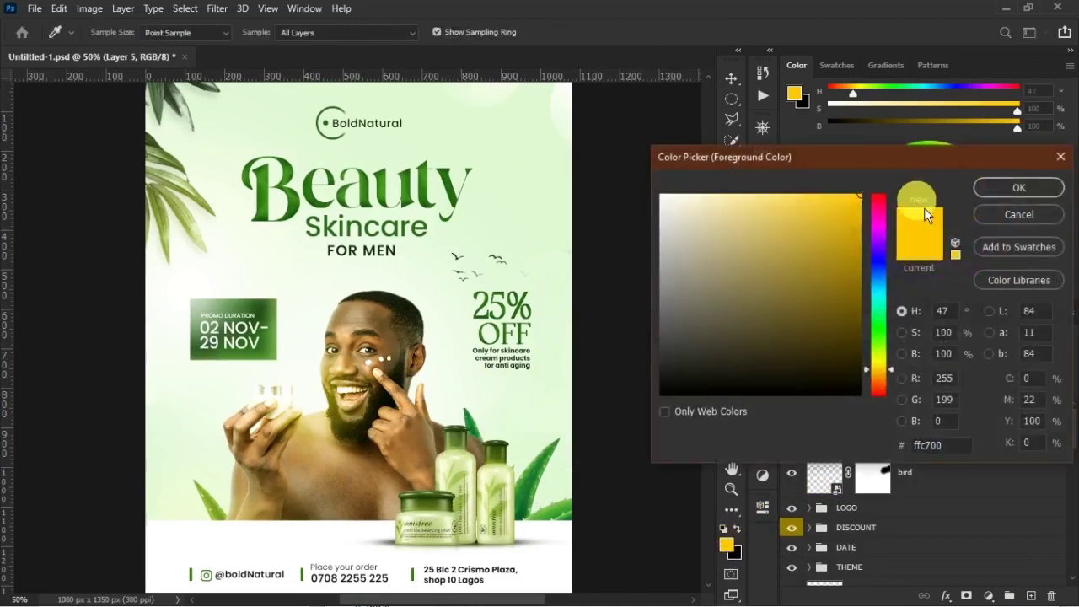
{"action": "left_click", "coordinate": [1019, 192]}
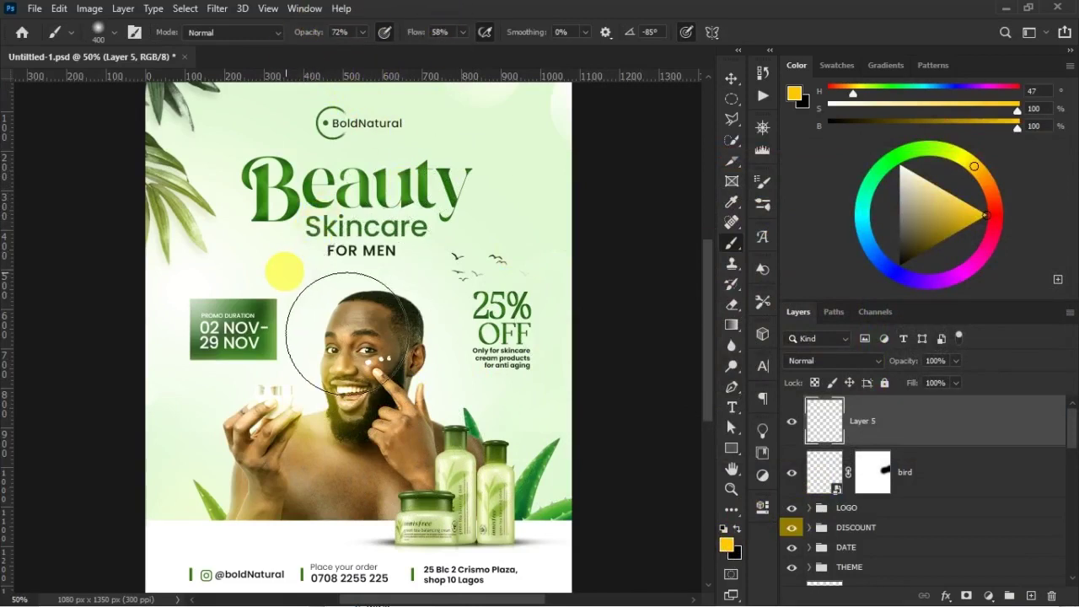
{"action": "scroll", "coordinate": [347, 333], "scroll_direction": "up", "scroll_amount": 1}
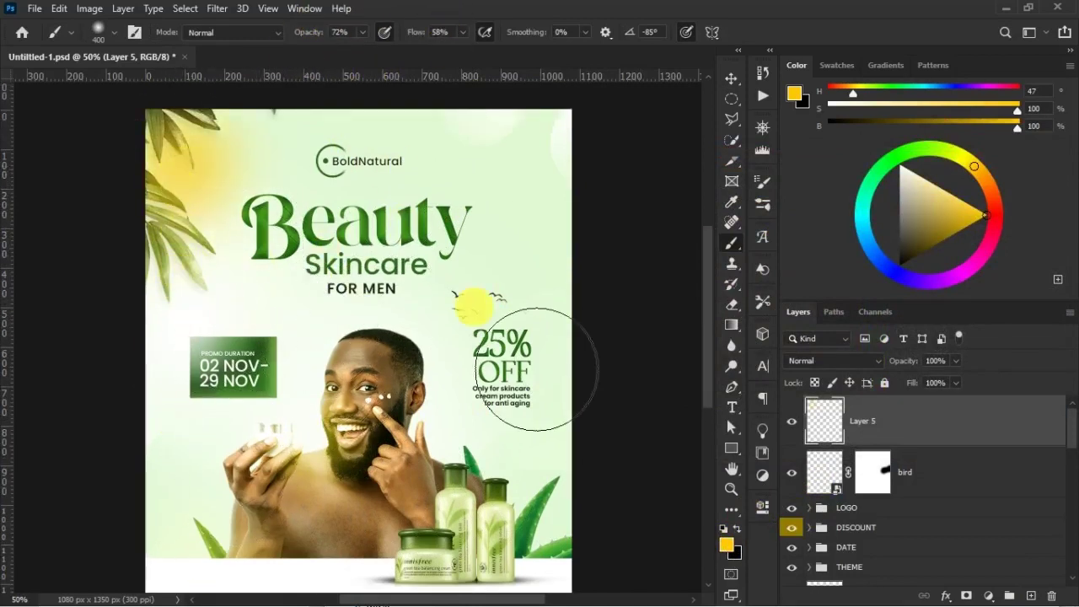
{"action": "key", "text": "ctrl+z"}
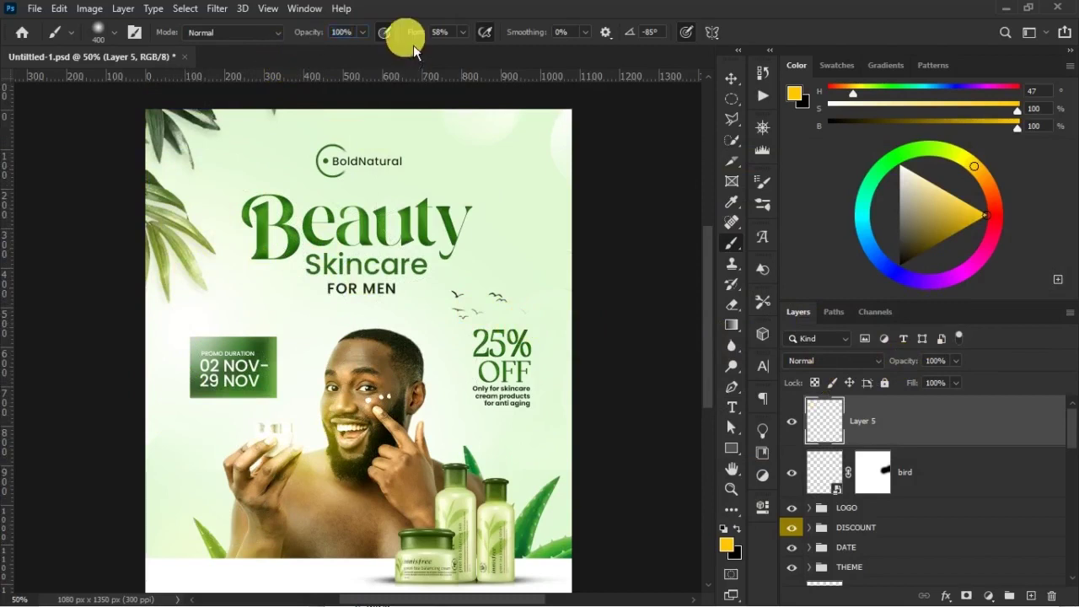
{"action": "left_click_drag", "start_coordinate": [186, 160], "coordinate": [156, 135]}
- Set the yellow glow layer's blend mode to Screen, its opacity to 55% and its fill to 60%
{"action": "left_click", "coordinate": [843, 360]}
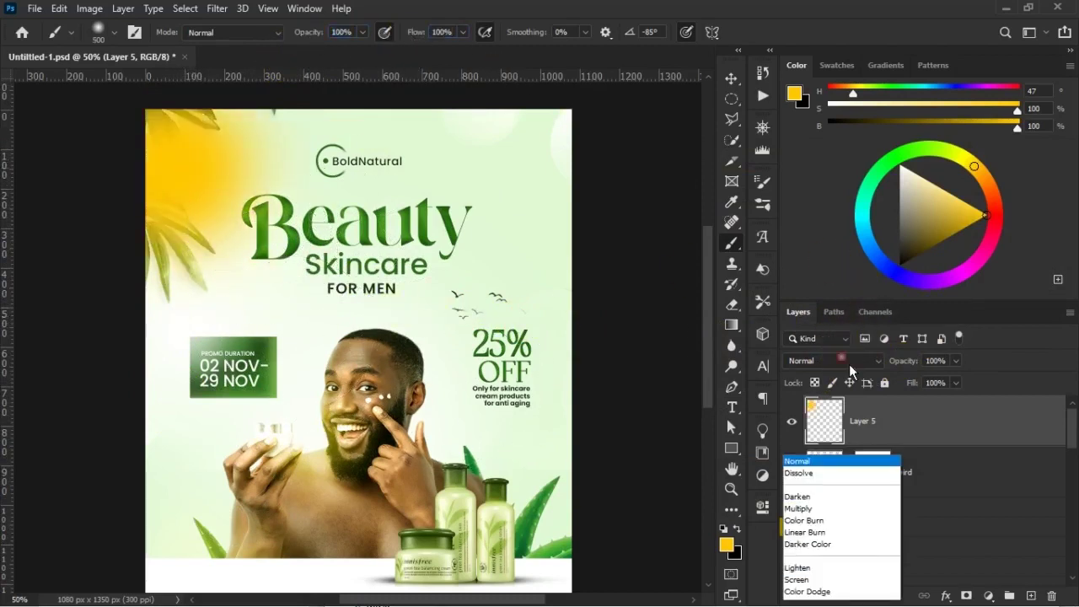
{"action": "left_click", "coordinate": [819, 359]}
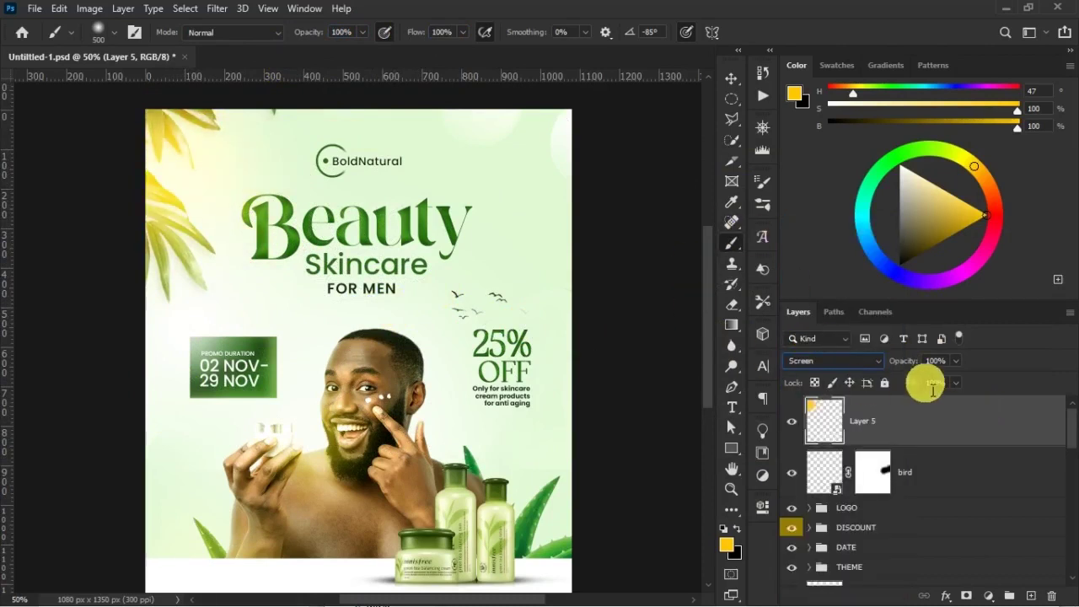
{"action": "left_click", "coordinate": [918, 362]}
{"action": "mouse_move", "coordinate": [895, 364]}
{"action": "left_mouse_down"}
{"action": "mouse_move", "coordinate": [925, 381]}
{"action": "mouse_move", "coordinate": [913, 370]}
{"action": "left_mouse_up"}
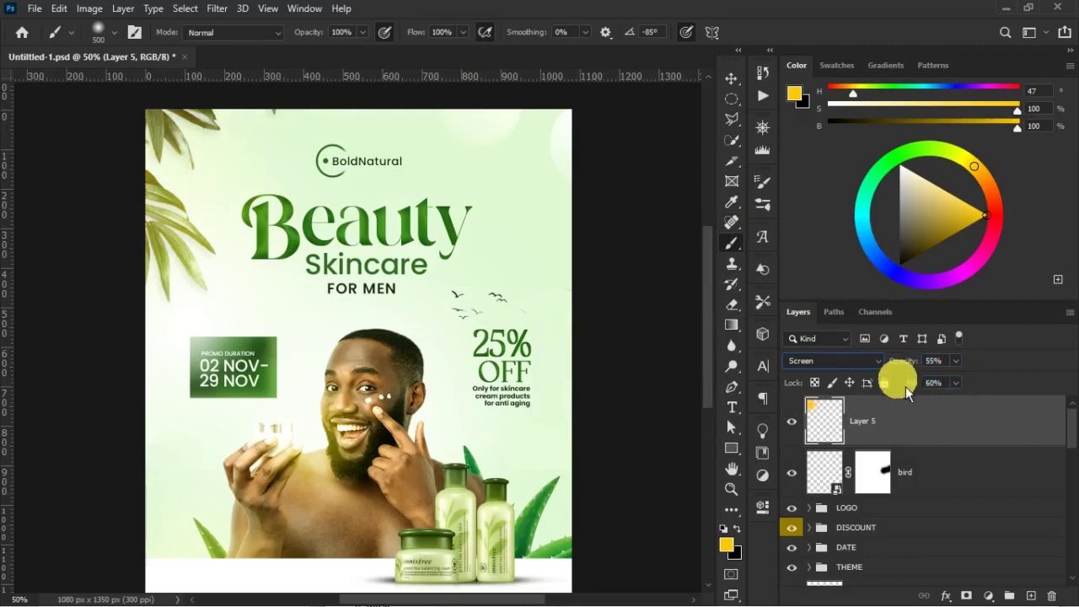
- Dab more yellow glow near the date box and the "25% OFF" text, reducing the soft brush to 250 px
{"action": "right_click", "coordinate": [344, 304]}
{"action": "left_click_drag", "start_coordinate": [506, 233], "coordinate": [495, 237]}
{"action": "left_click", "coordinate": [212, 407]}
{"action": "left_click", "coordinate": [201, 362]}
{"action": "key", "text": "ctrl+z"}
{"action": "key", "text": "bracketleft"}
{"action": "key", "text": "bracketleft"}
{"action": "left_click", "coordinate": [475, 344]}
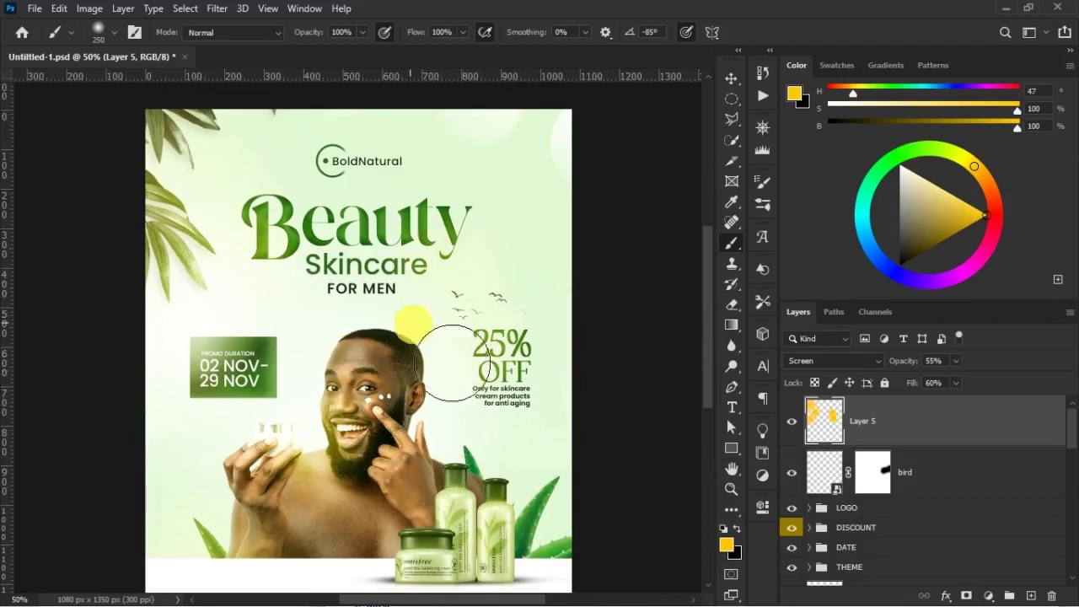
{"action": "scroll", "coordinate": [363, 421], "scroll_direction": "down", "scroll_amount": 1}
{"action": "left_click", "coordinate": [335, 438]}
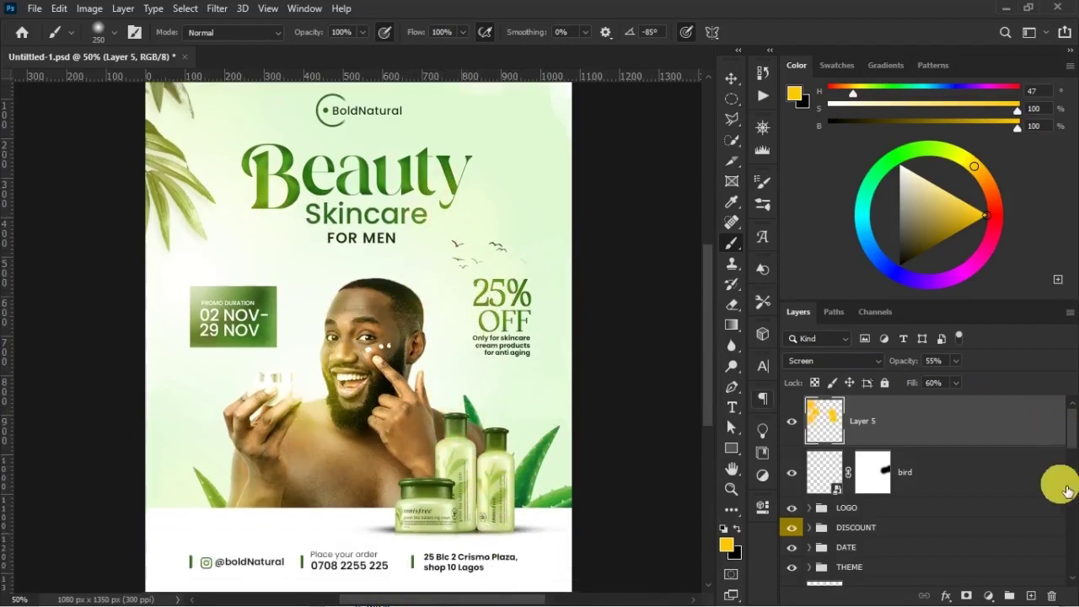
- Add another new layer above the yellow glow layer and set its blend mode to Screen
{"action": "left_click", "coordinate": [1030, 596]}
{"action": "left_click", "coordinate": [354, 384]}
{"action": "key", "text": "ctrl+z"}
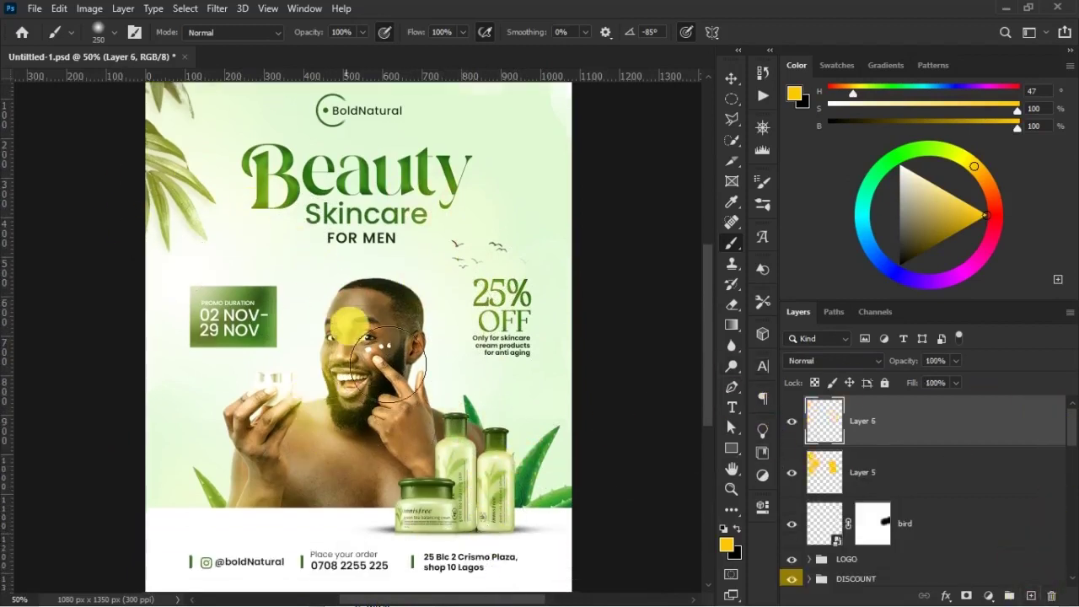
{"action": "left_click", "coordinate": [884, 362]}
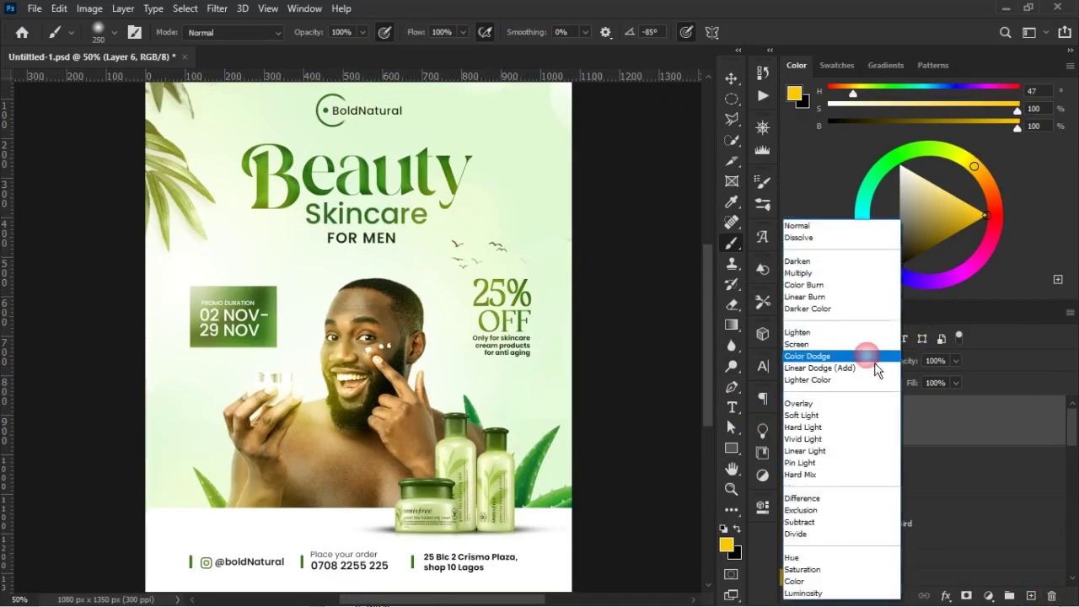
{"action": "left_click", "coordinate": [796, 344]}
- Paint a yellow glow beside the cream jar in the man's hand with a 300 px soft brush
{"action": "left_click", "coordinate": [300, 413]}
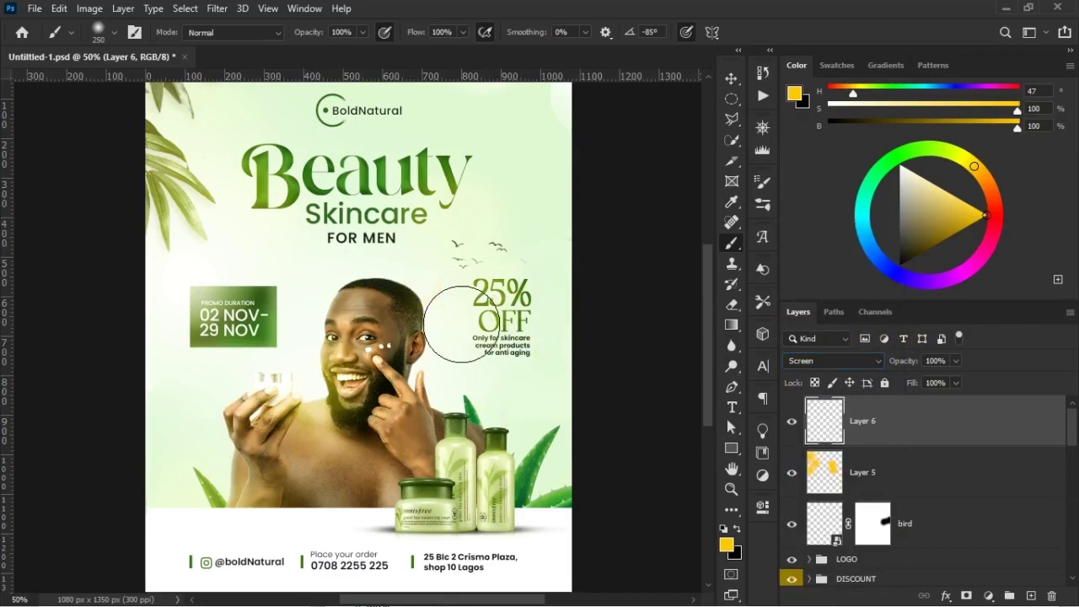
{"action": "right_click", "coordinate": [460, 324]}
{"action": "left_click_drag", "start_coordinate": [581, 232], "coordinate": [588, 237]}
{"action": "key", "text": "Return"}
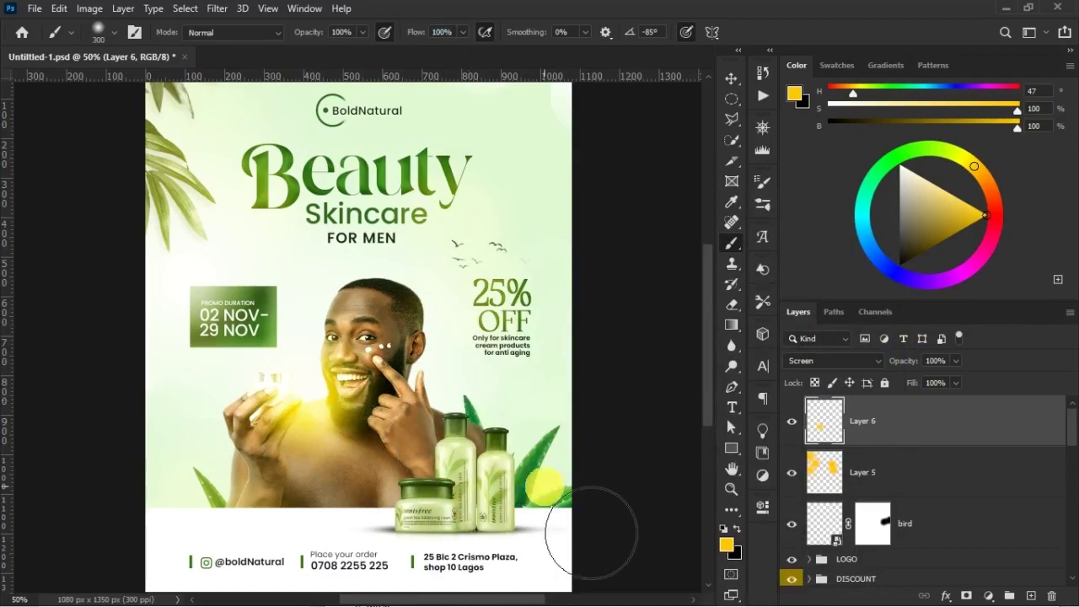
- Scale down and reposition the glow at the cream jar, and set its layer to 77% opacity and 83% fill
{"action": "key", "text": "v"}
{"action": "key", "text": "ctrl+t"}
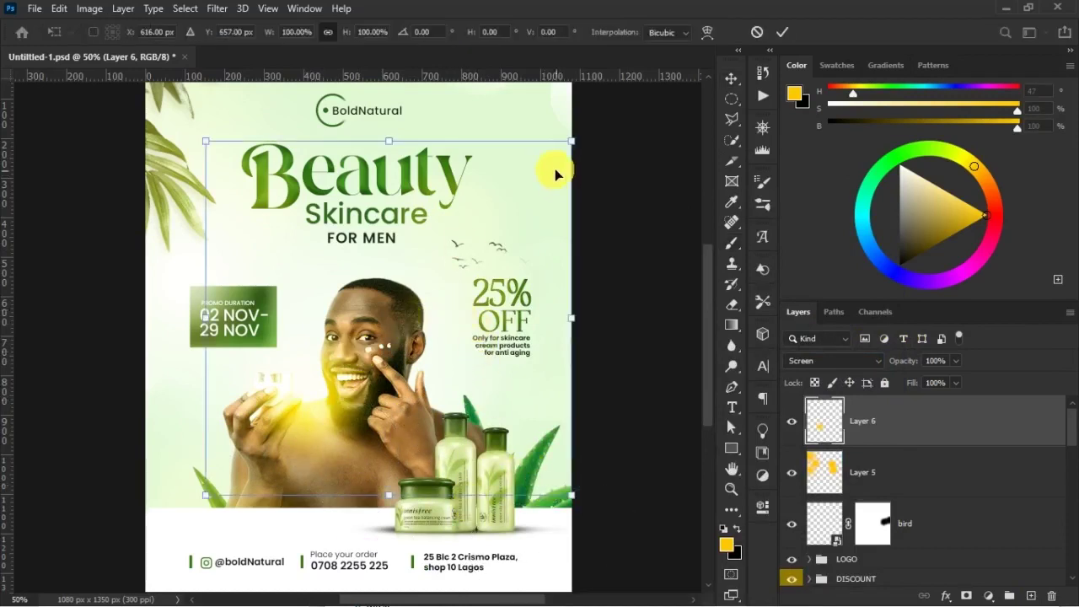
{"action": "left_click_drag", "start_coordinate": [577, 152], "coordinate": [537, 187]}
{"action": "left_click_drag", "start_coordinate": [403, 347], "coordinate": [350, 419]}
{"action": "key", "text": "Return"}
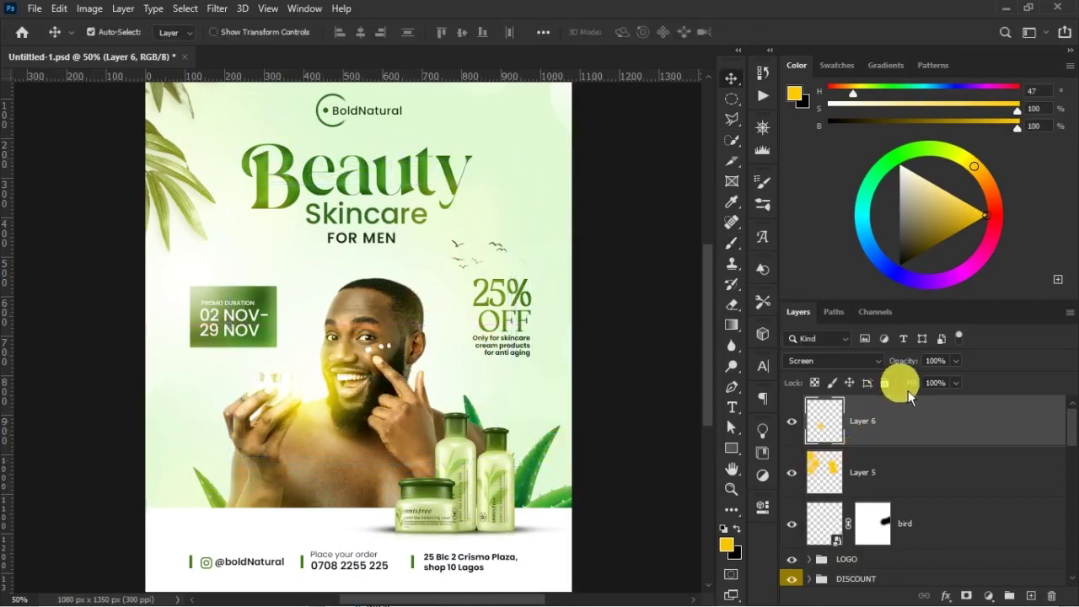
{"action": "left_click_drag", "start_coordinate": [910, 361], "coordinate": [899, 369]}
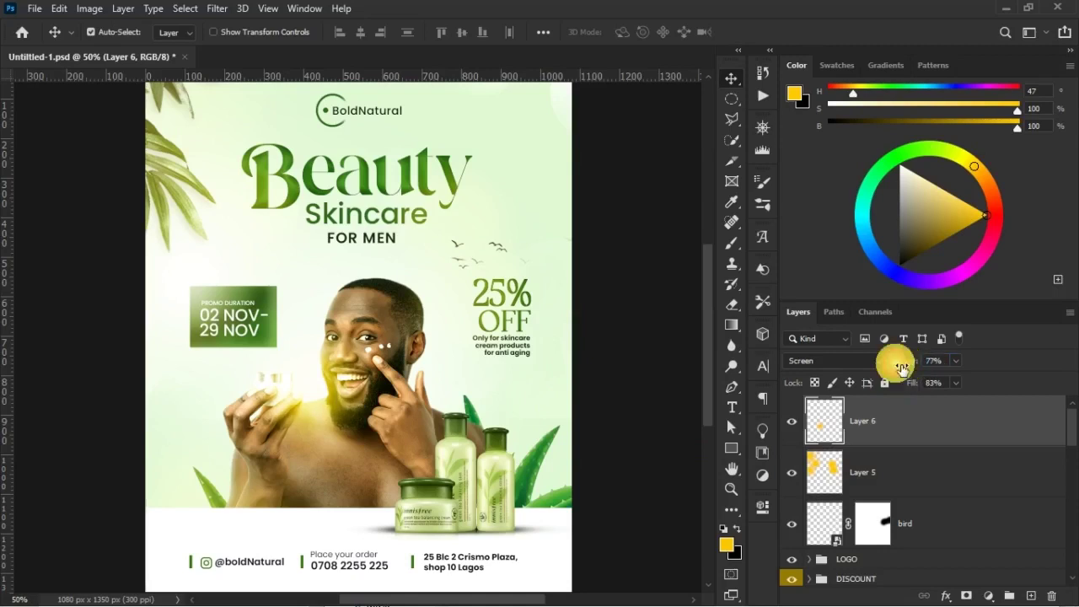
{"action": "key", "text": "ctrl+minus"}
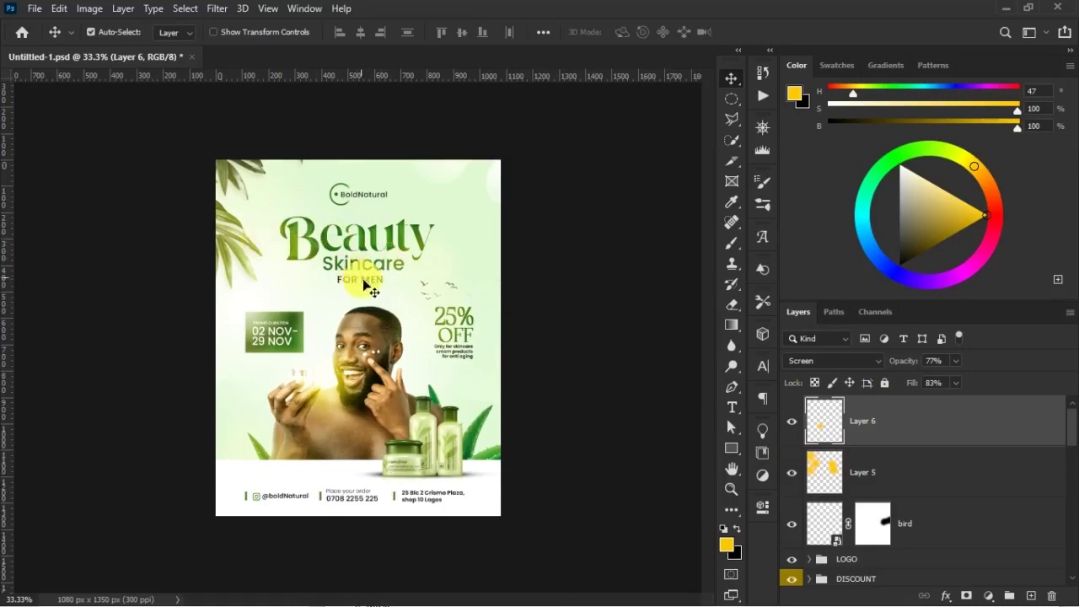
- Add a new layer above the Exposure 1 adjustment in the MAN IMAGE group
{"action": "left_click_drag", "start_coordinate": [384, 305], "coordinate": [358, 375]}
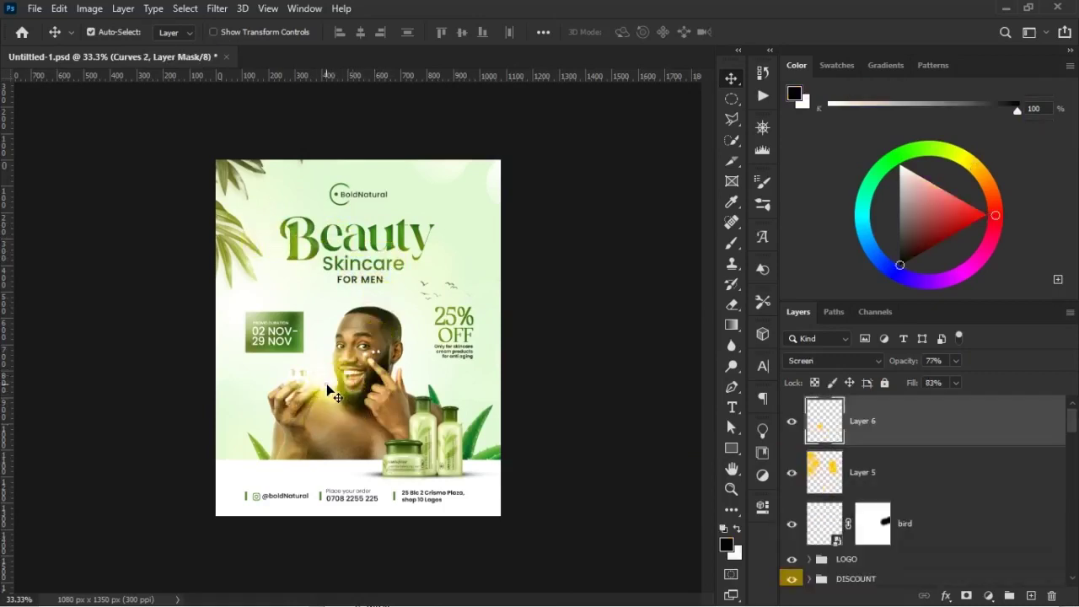
{"action": "scroll", "coordinate": [822, 482], "scroll_direction": "down", "scroll_amount": 5}
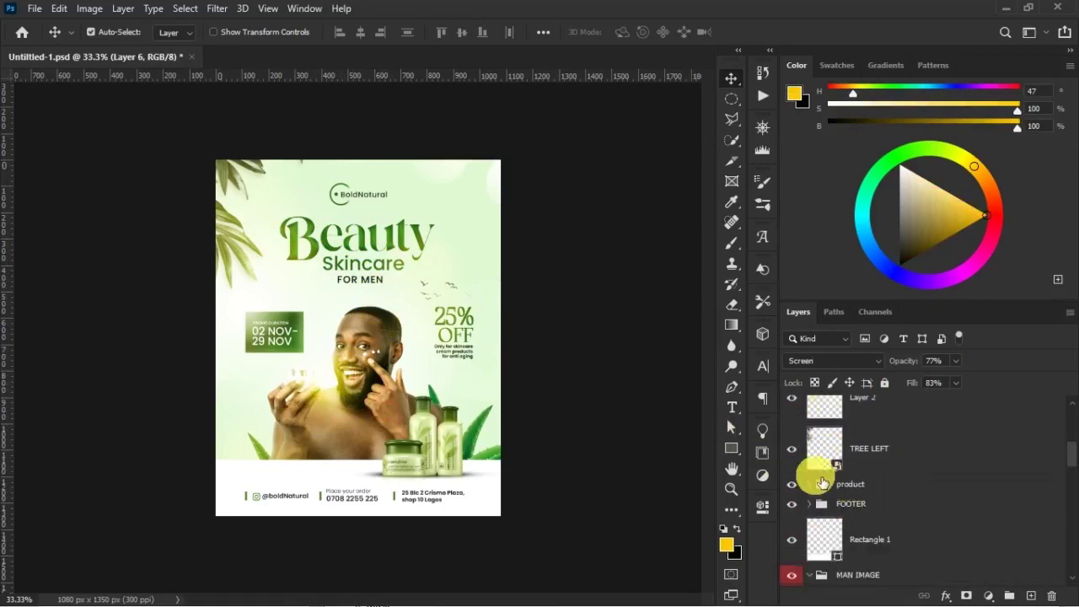
{"action": "left_click", "coordinate": [371, 355]}
{"action": "scroll", "coordinate": [944, 501], "scroll_direction": "up", "scroll_amount": 5}
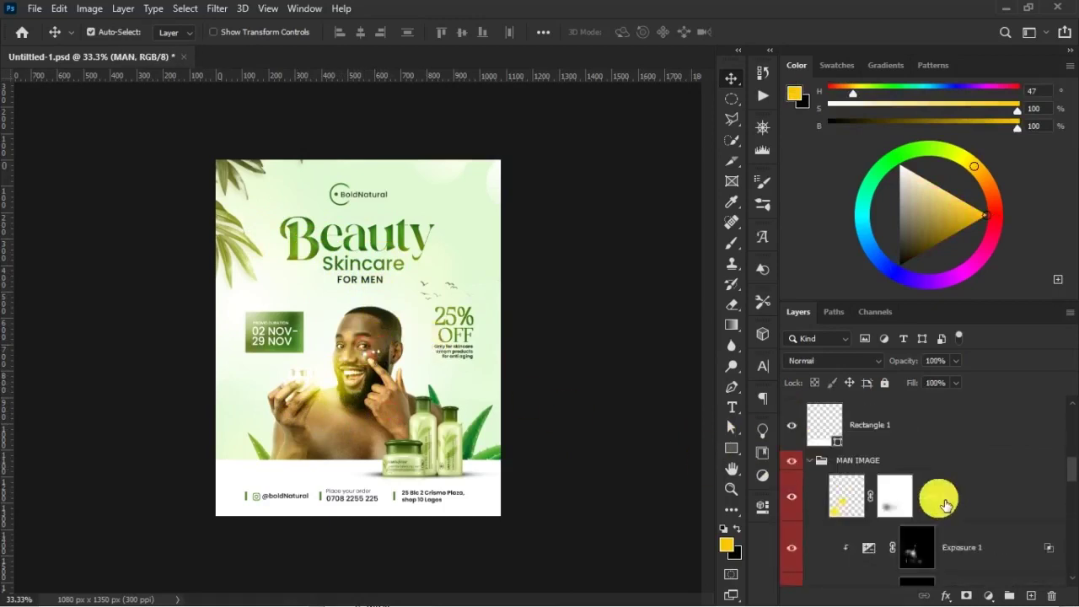
{"action": "left_click", "coordinate": [791, 499]}
{"action": "left_click", "coordinate": [791, 498]}
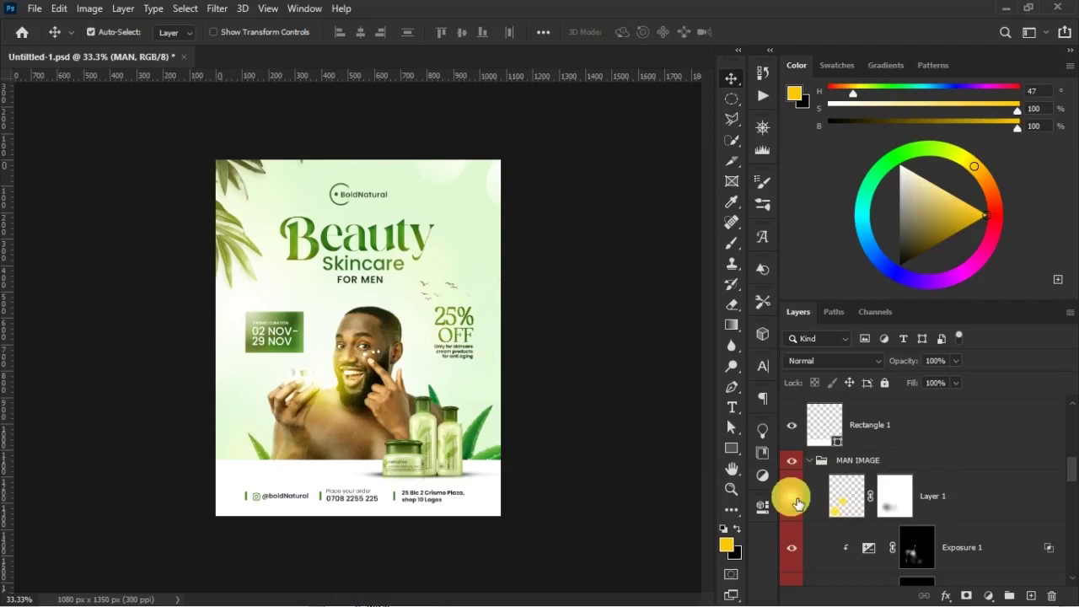
{"action": "left_click", "coordinate": [952, 548]}
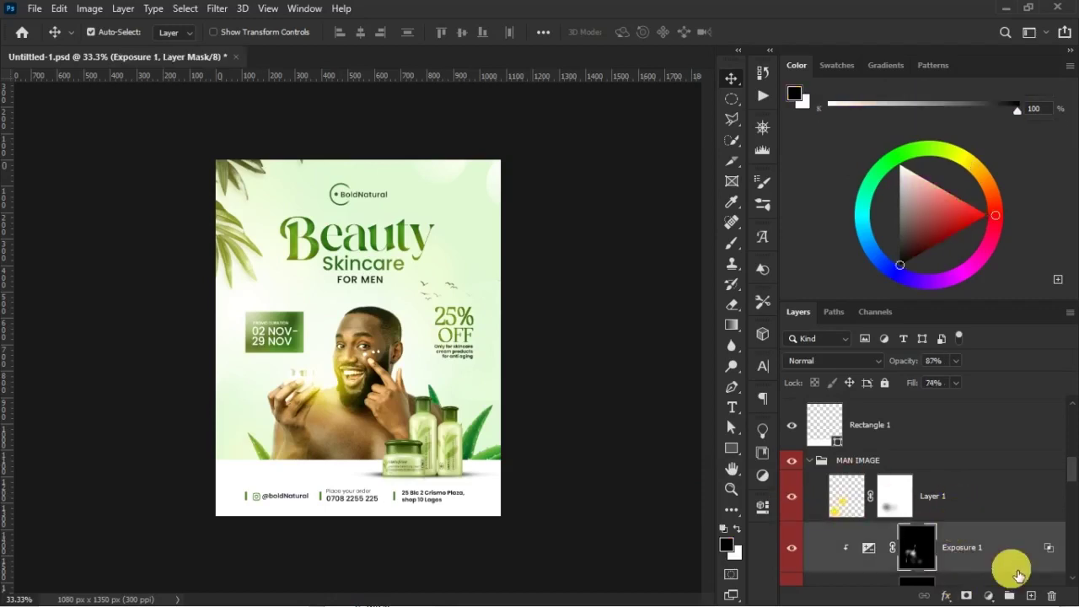
{"action": "left_click", "coordinate": [1048, 597]}
- Paint a white glow between the cream jar and the man's chin with a 300 px soft brush
{"action": "key", "text": "b"}
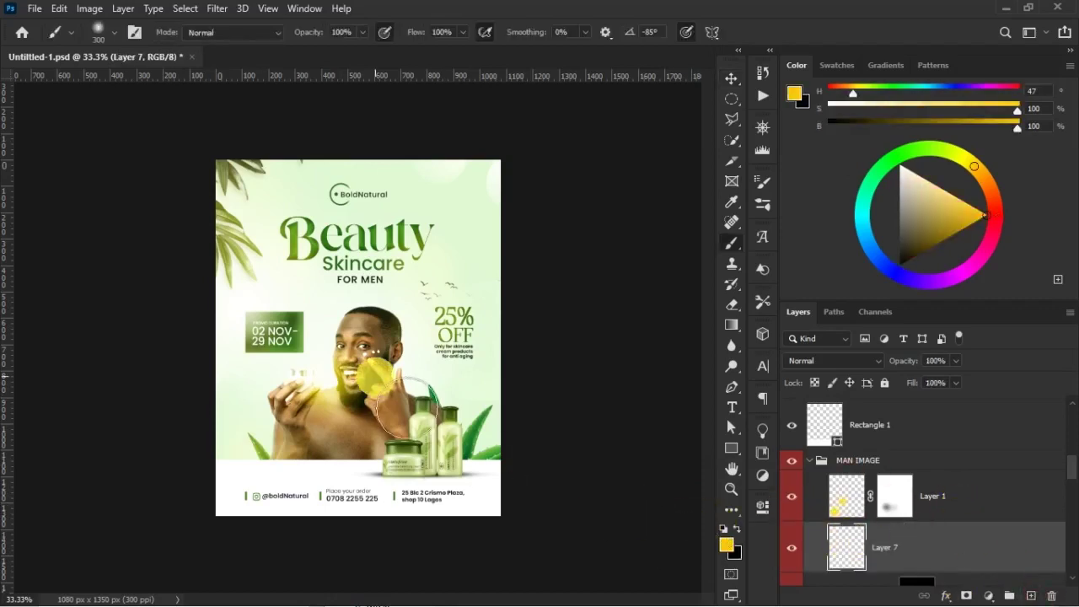
{"action": "key", "text": "ctrl+plus"}
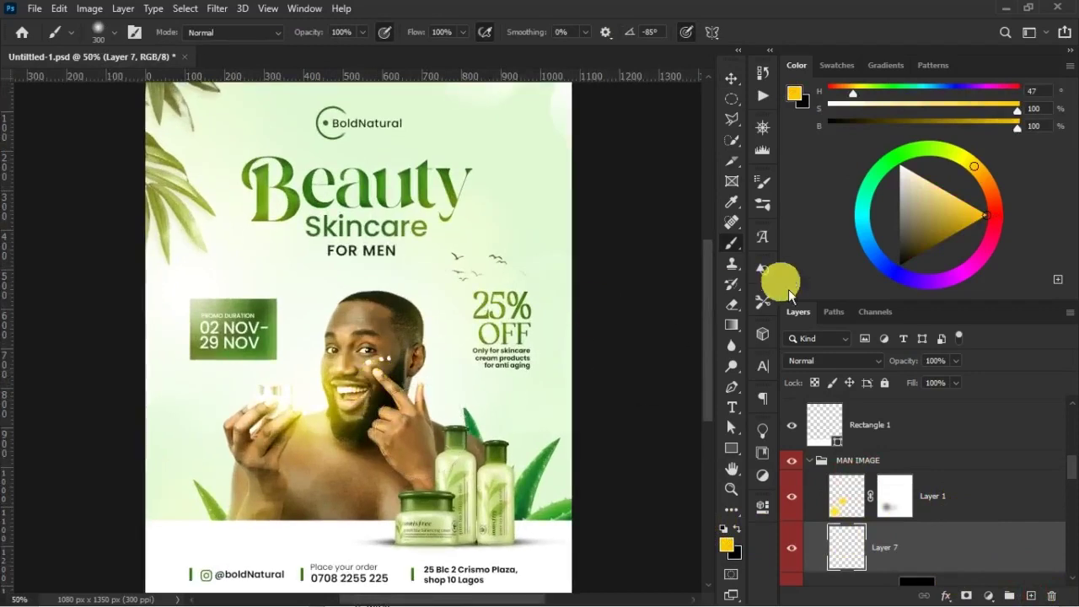
{"action": "left_click_drag", "start_coordinate": [950, 199], "coordinate": [900, 166]}
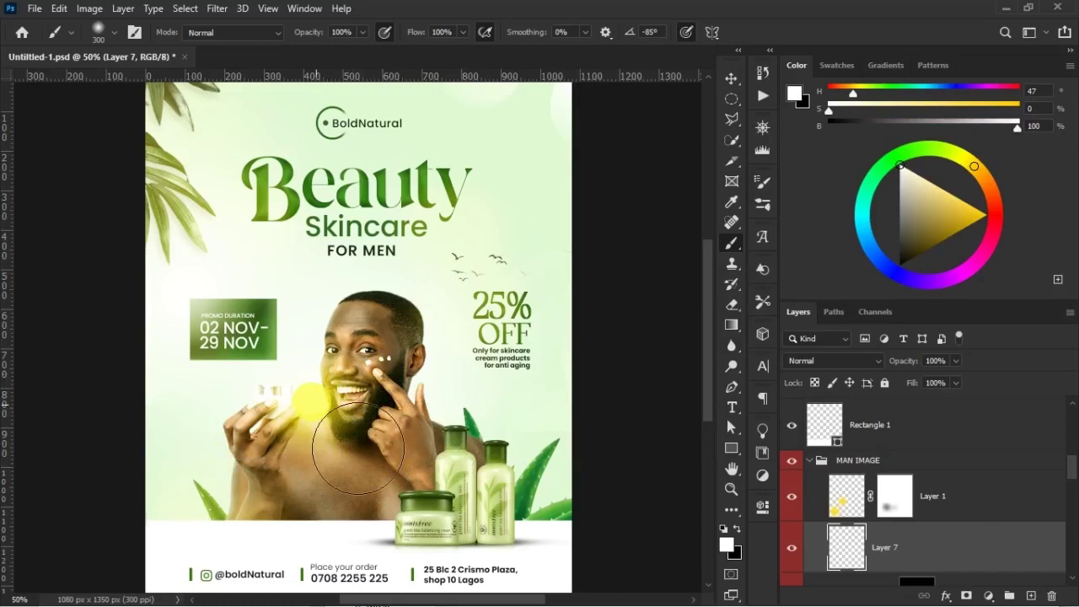
{"action": "left_click_drag", "start_coordinate": [310, 411], "coordinate": [315, 340]}
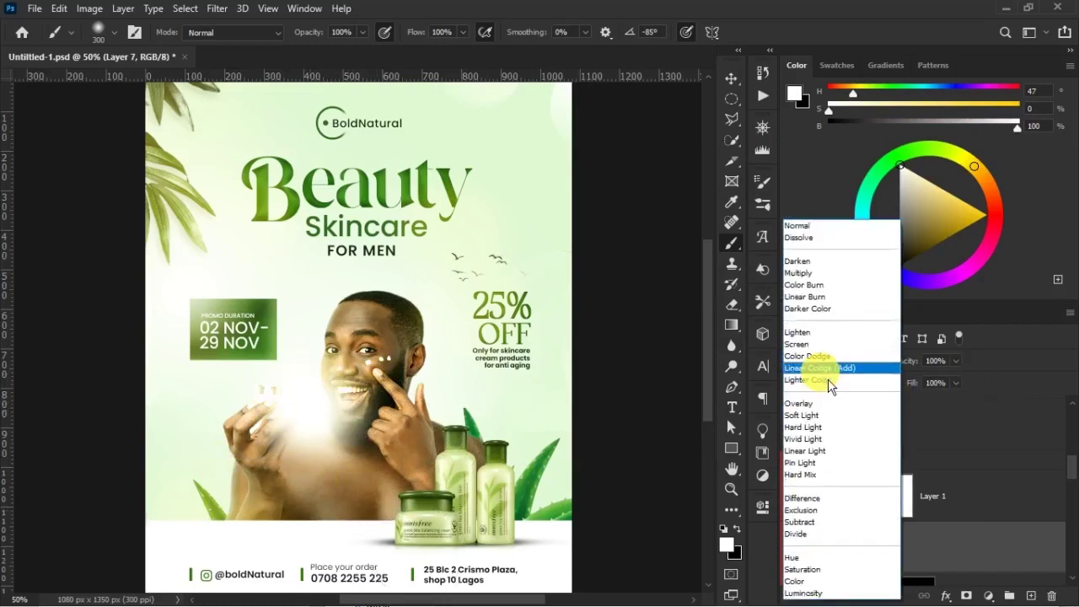
- Set the white glow layer to Screen blend mode with 45% opacity and 38% fill, and preview it off and on
{"action": "left_click", "coordinate": [826, 346]}
{"action": "mouse_move", "coordinate": [925, 388]}
{"action": "left_mouse_down"}
{"action": "mouse_move", "coordinate": [879, 381]}
{"action": "mouse_move", "coordinate": [909, 369]}
{"action": "mouse_move", "coordinate": [882, 357]}
{"action": "mouse_move", "coordinate": [913, 363]}
{"action": "mouse_move", "coordinate": [921, 385]}
{"action": "left_mouse_up"}
{"action": "left_click", "coordinate": [793, 548]}
{"action": "left_click", "coordinate": [793, 548]}
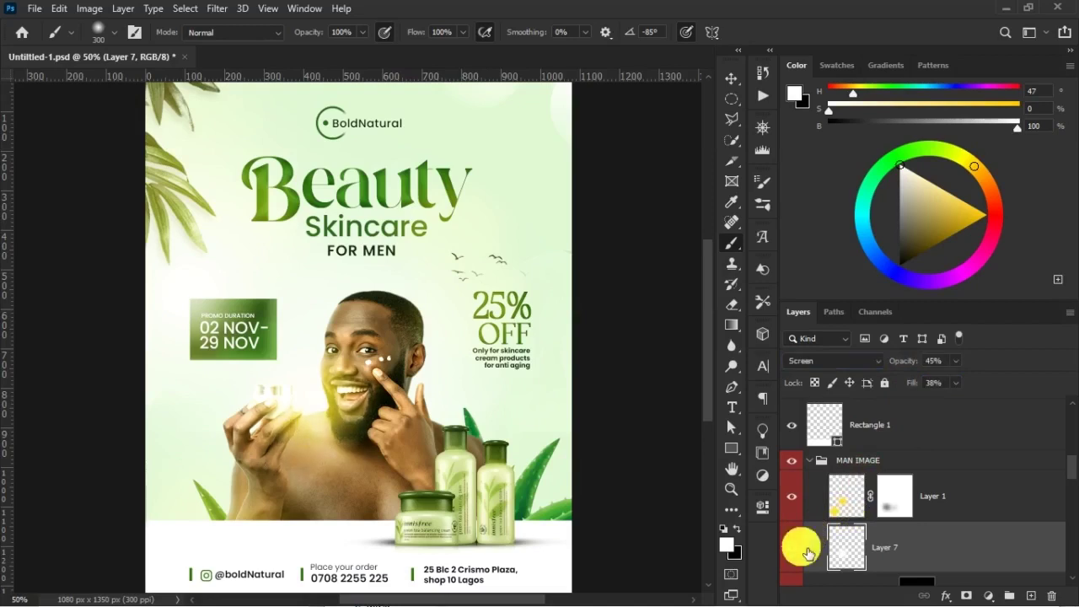
- Slightly transform the white glow beside the cream jar and check the whole poster
{"action": "key", "text": "v"}
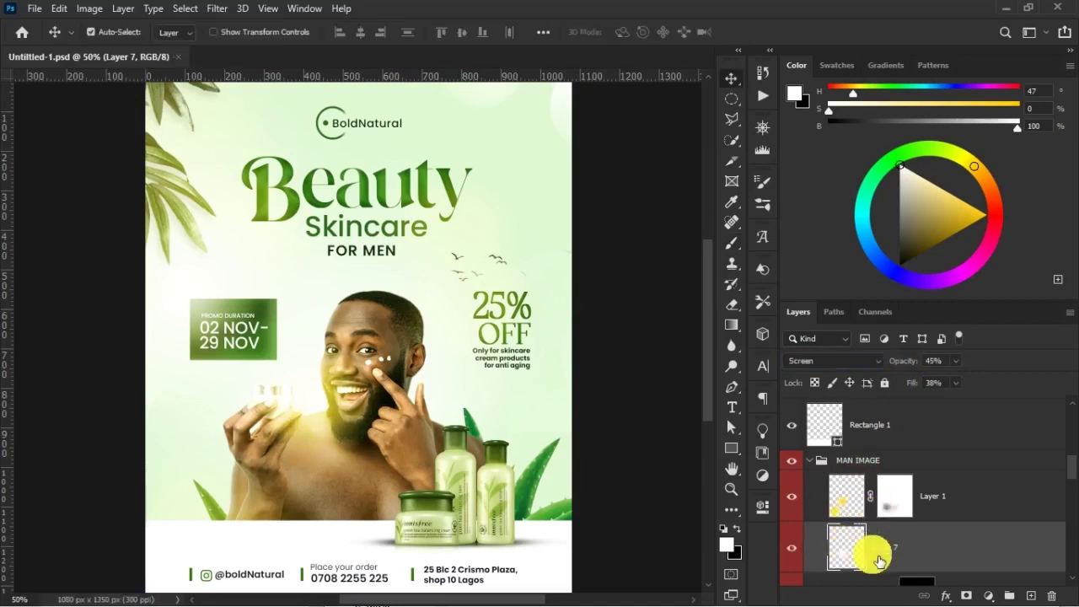
{"action": "key", "text": "ctrl+t"}
{"action": "left_click_drag", "start_coordinate": [405, 505], "coordinate": [398, 504]}
{"action": "key", "text": "Return"}
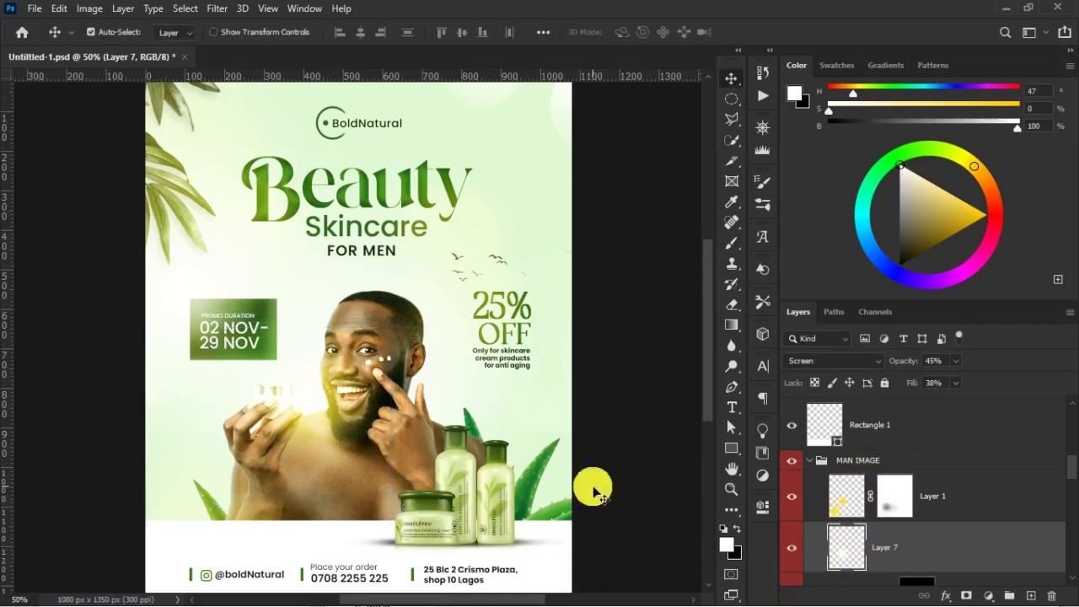
{"action": "key", "text": "ctrl+minus"}
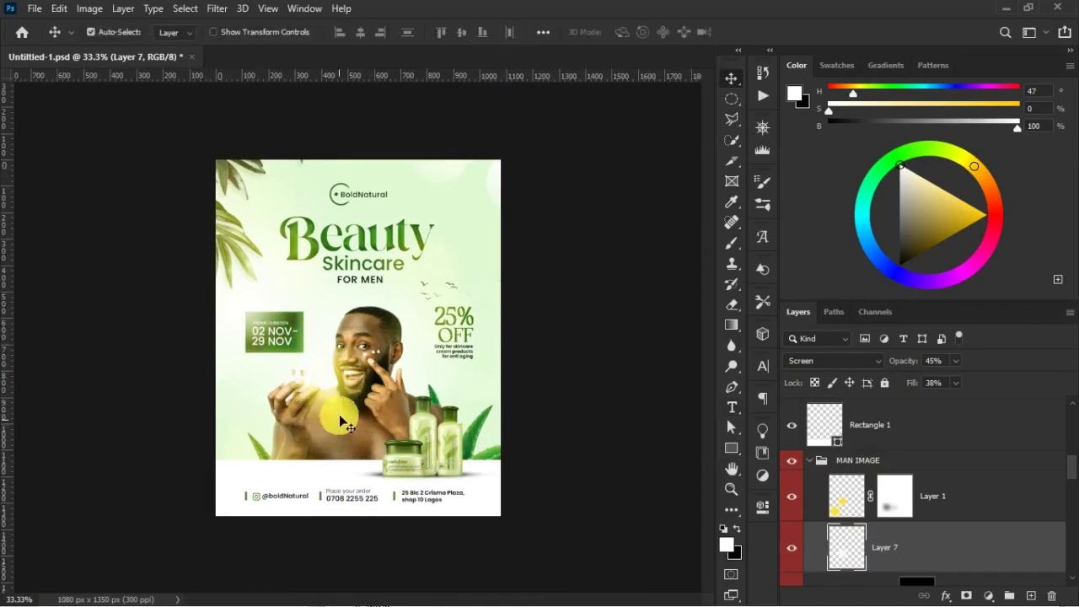
{"action": "key", "text": "ctrl+plus"}
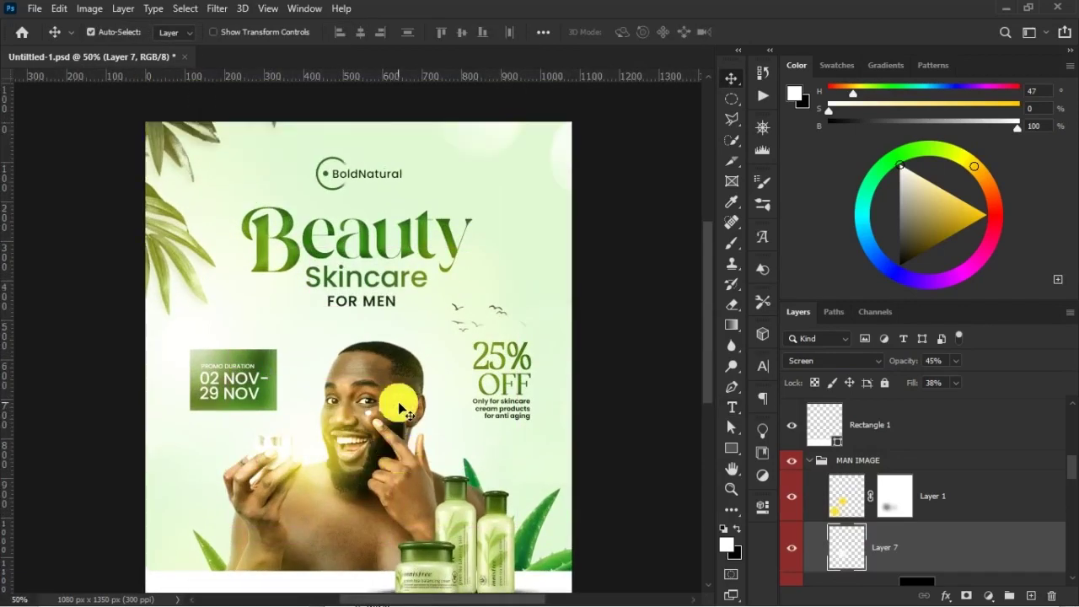
{"action": "key", "text": "ctrl+minus"}
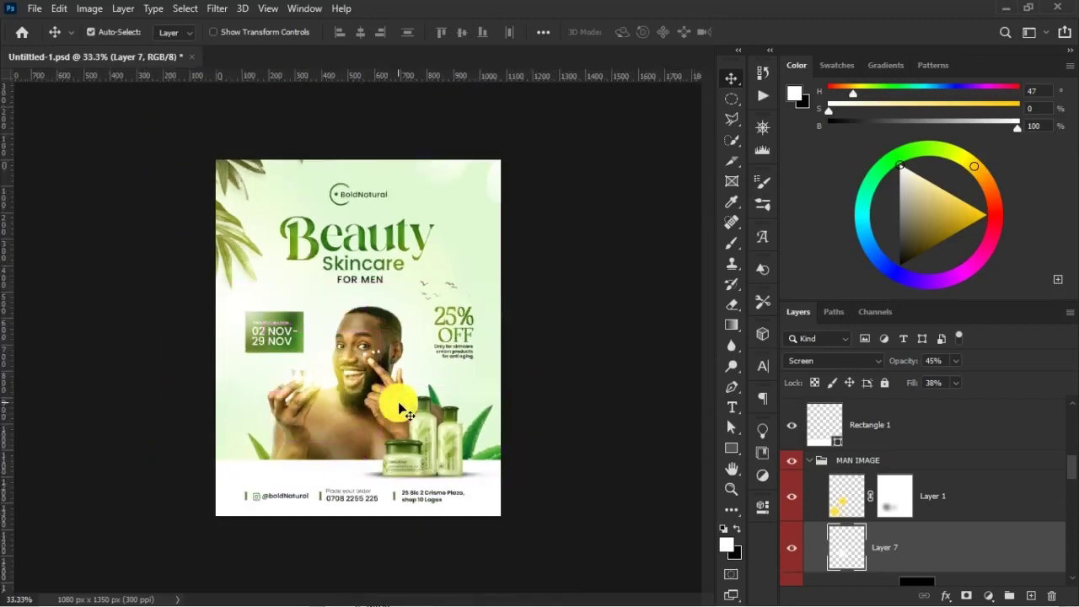
- Compare the poster with and without Layer 5's yellow glow, and add a layer mask to that layer
{"action": "scroll", "coordinate": [944, 497], "scroll_direction": "up", "scroll_amount": 5}
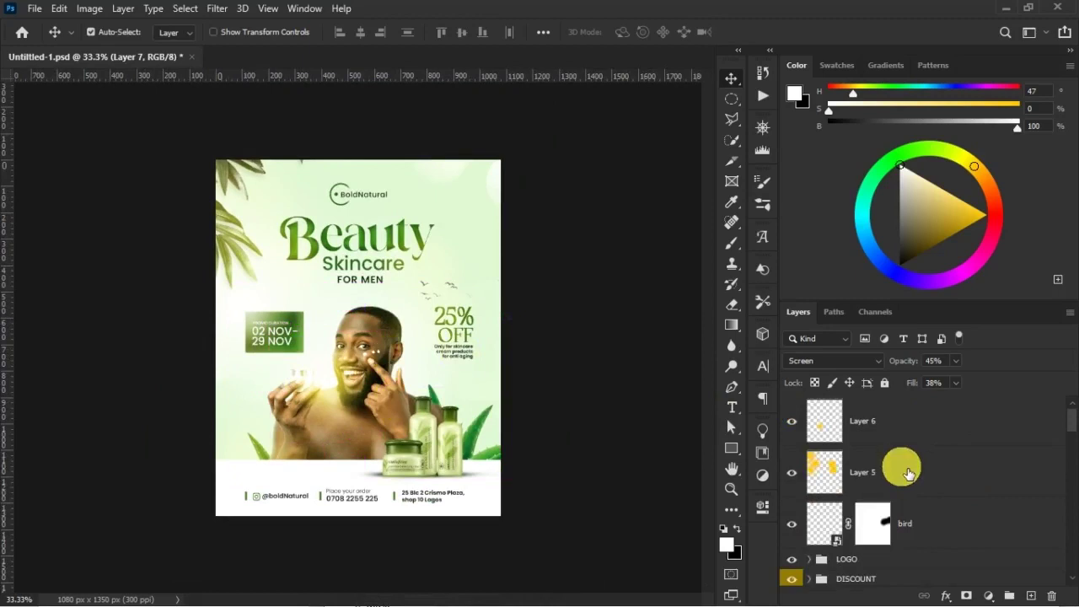
{"action": "left_click", "coordinate": [909, 474]}
{"action": "left_click", "coordinate": [793, 474]}
{"action": "left_click", "coordinate": [793, 476]}
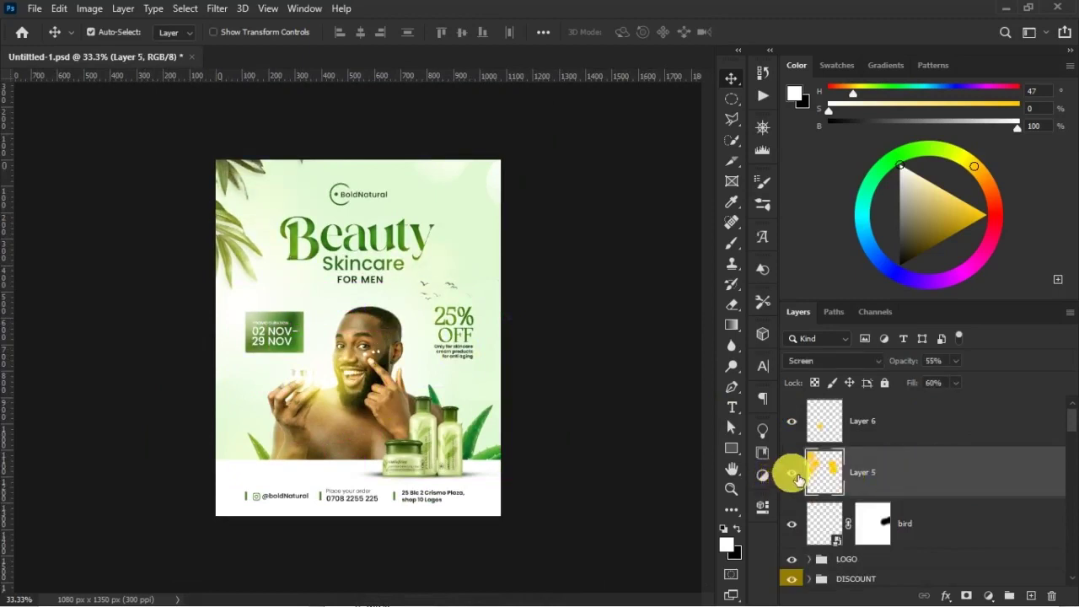
{"action": "left_click", "coordinate": [788, 477]}
{"action": "left_click", "coordinate": [791, 477]}
{"action": "left_click", "coordinate": [791, 478]}
{"action": "left_click", "coordinate": [791, 477]}
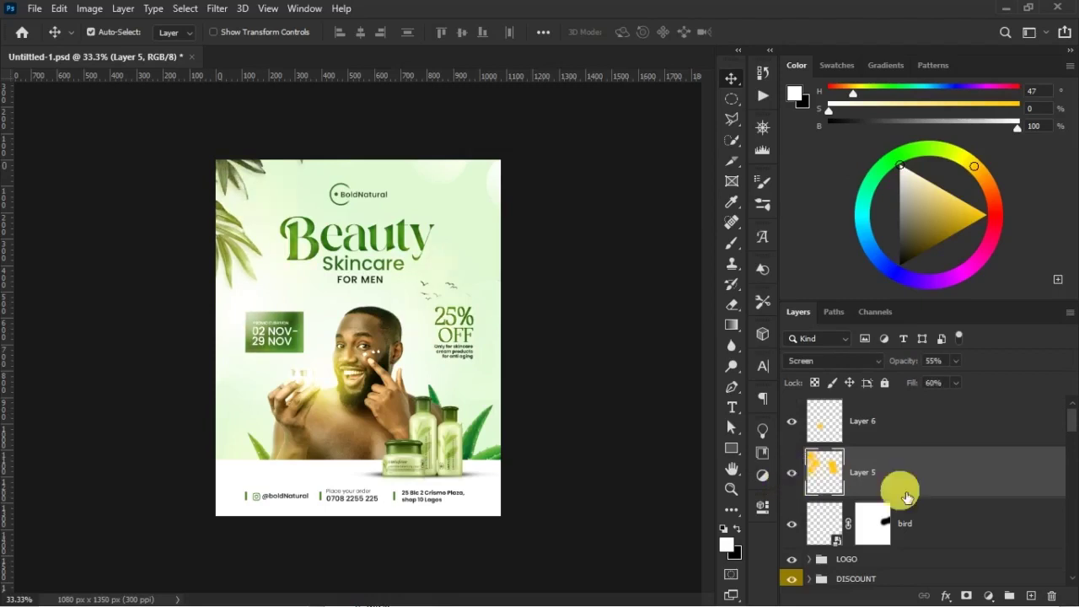
{"action": "left_click", "coordinate": [966, 595]}
- Set up the brush for Layer 5's mask with black at 500 px, 41% opacity and 40% flow
{"action": "key", "text": "b"}
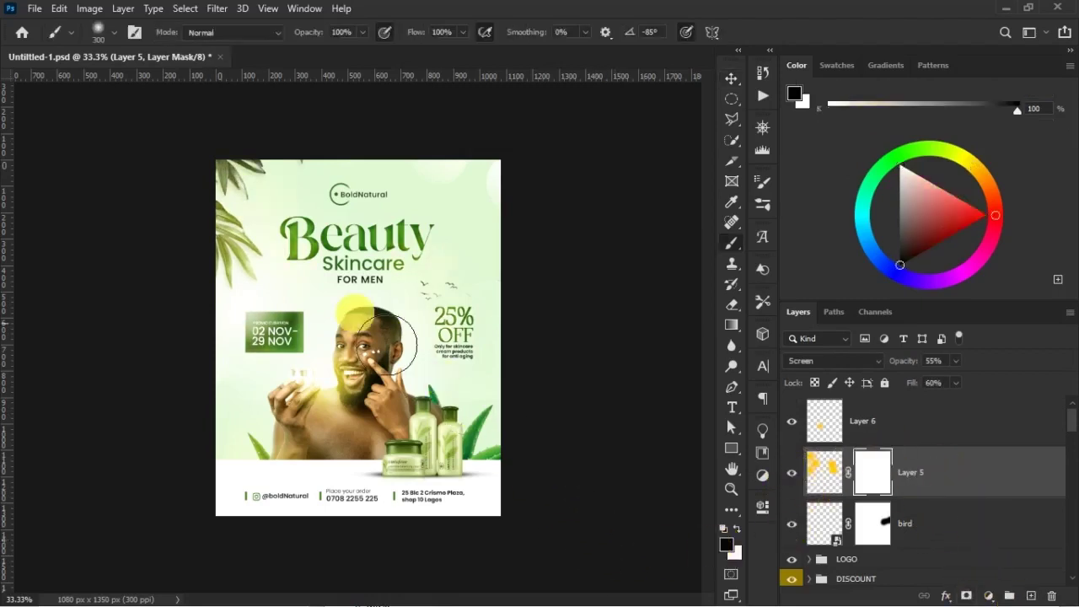
{"action": "left_click", "coordinate": [254, 232]}
{"action": "key", "text": "ctrl+z"}
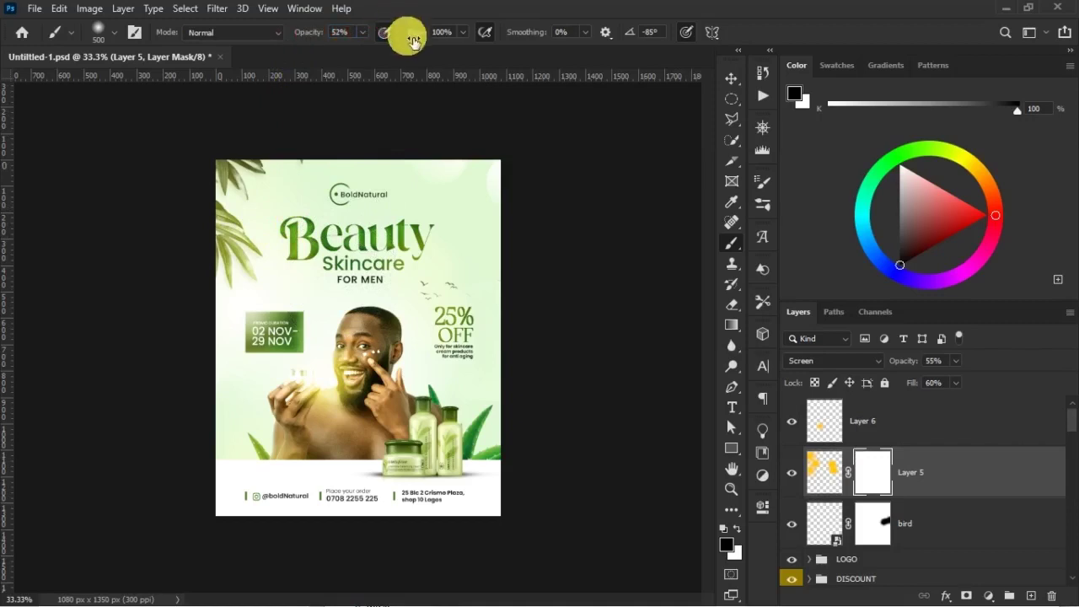
{"action": "type", "text": "52"}
{"action": "key", "text": "Return"}
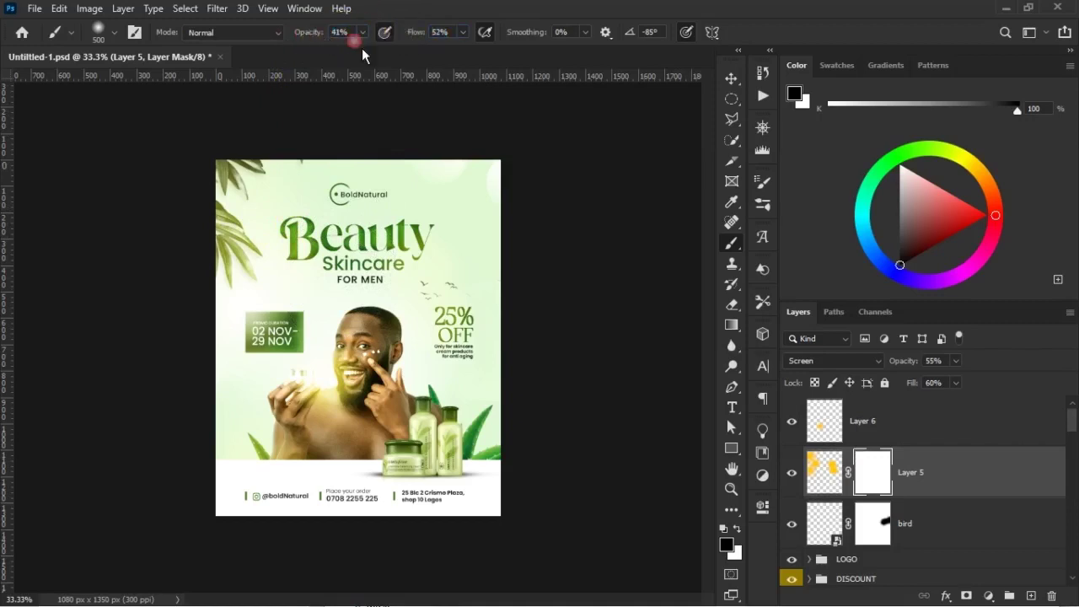
{"action": "left_click_drag", "start_coordinate": [414, 37], "coordinate": [404, 37]}
- Soften the yellow glow on Layer 5's mask around the palm leaves, birds and man's head, reducing the brush to 250 px
{"action": "left_click", "coordinate": [258, 234]}
{"action": "left_click", "coordinate": [259, 200]}
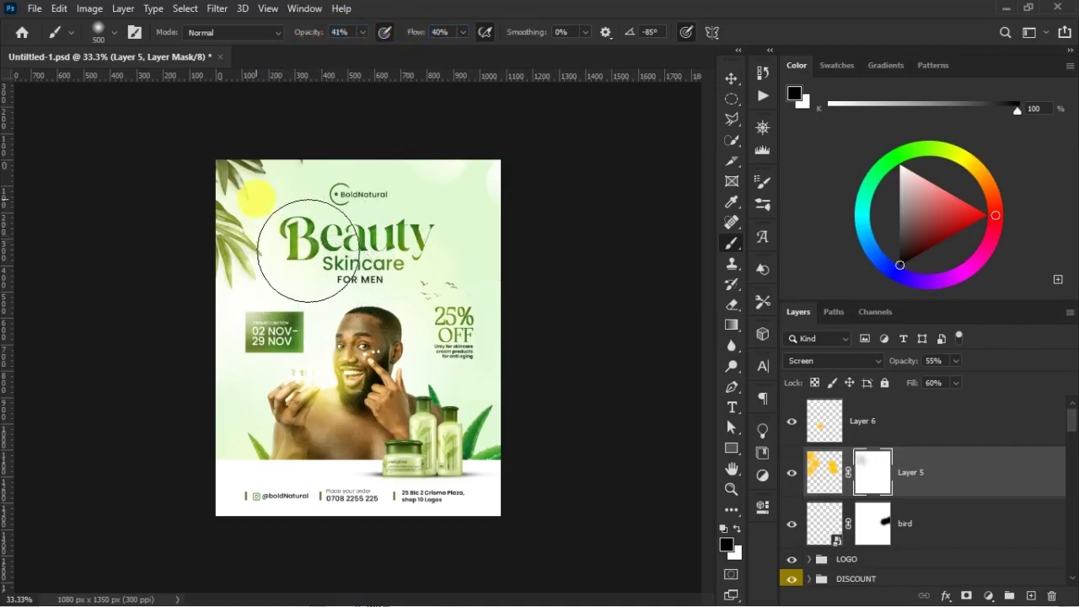
{"action": "mouse_move", "coordinate": [429, 249]}
{"action": "left_mouse_down"}
{"action": "mouse_move", "coordinate": [415, 324]}
{"action": "mouse_move", "coordinate": [368, 335]}
{"action": "left_mouse_up"}
{"action": "key", "text": "bracketleft"}
{"action": "key", "text": "bracketleft"}
{"action": "key", "text": "bracketleft"}
{"action": "left_click", "coordinate": [386, 332]}
- Soften the yellow glow over the promo date box on Layer 5's mask, and compare the layer off and on
{"action": "left_click", "coordinate": [792, 472]}
{"action": "left_click", "coordinate": [792, 472]}
{"action": "left_click", "coordinate": [792, 472]}
{"action": "left_click", "coordinate": [791, 472]}
{"action": "left_click", "coordinate": [265, 337]}
{"action": "left_click", "coordinate": [791, 472]}
{"action": "left_click", "coordinate": [792, 472]}
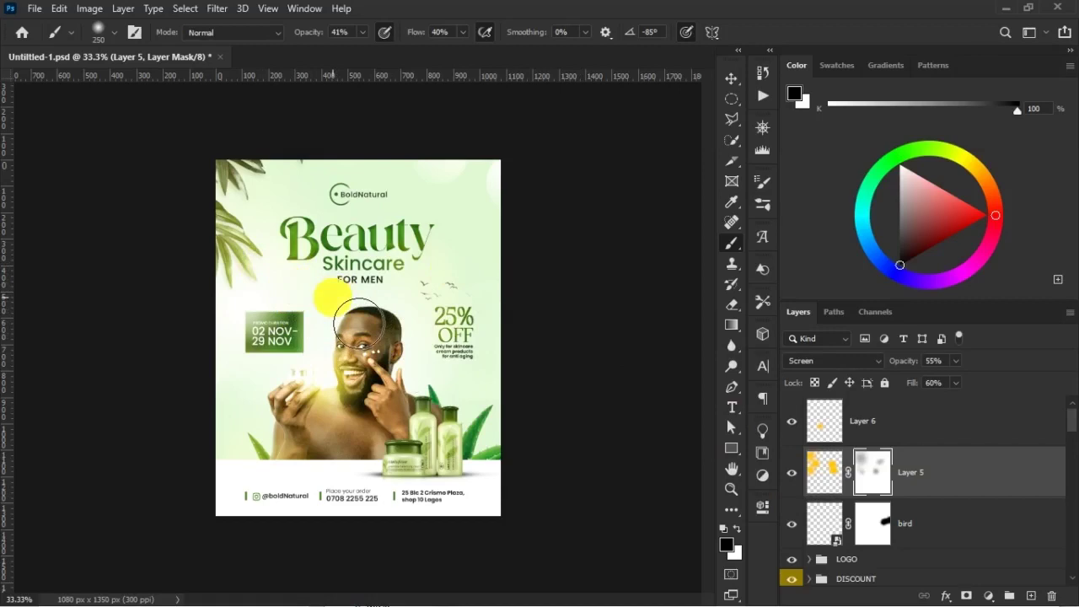
- Add a new layer directly above the "Beauty" text layer
{"action": "key", "text": "ctrl+plus"}
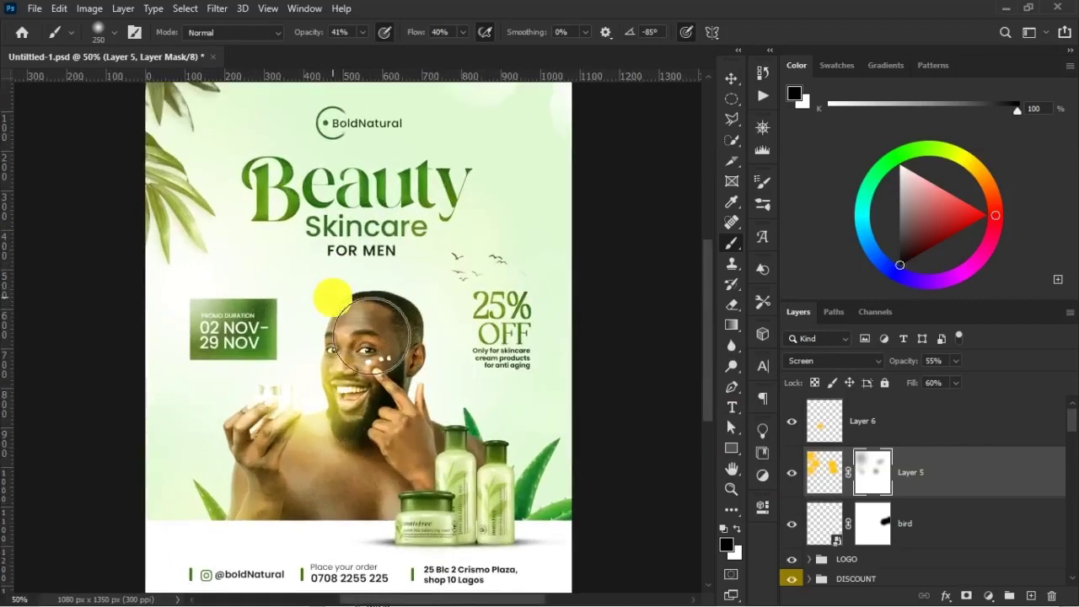
{"action": "key", "text": "v"}
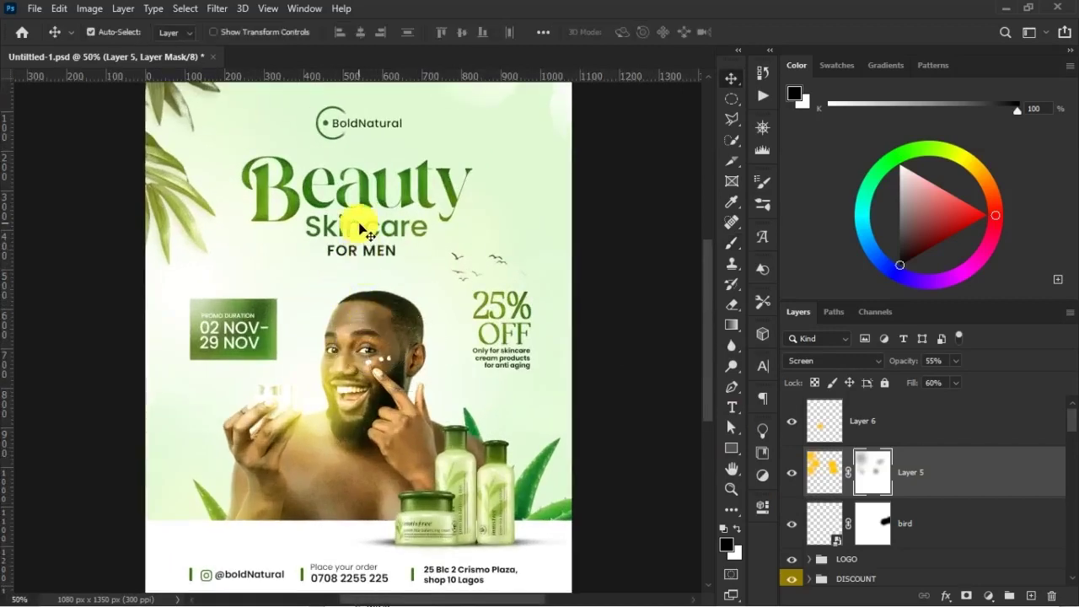
{"action": "key", "text": "t"}
{"action": "left_click", "coordinate": [378, 199]}
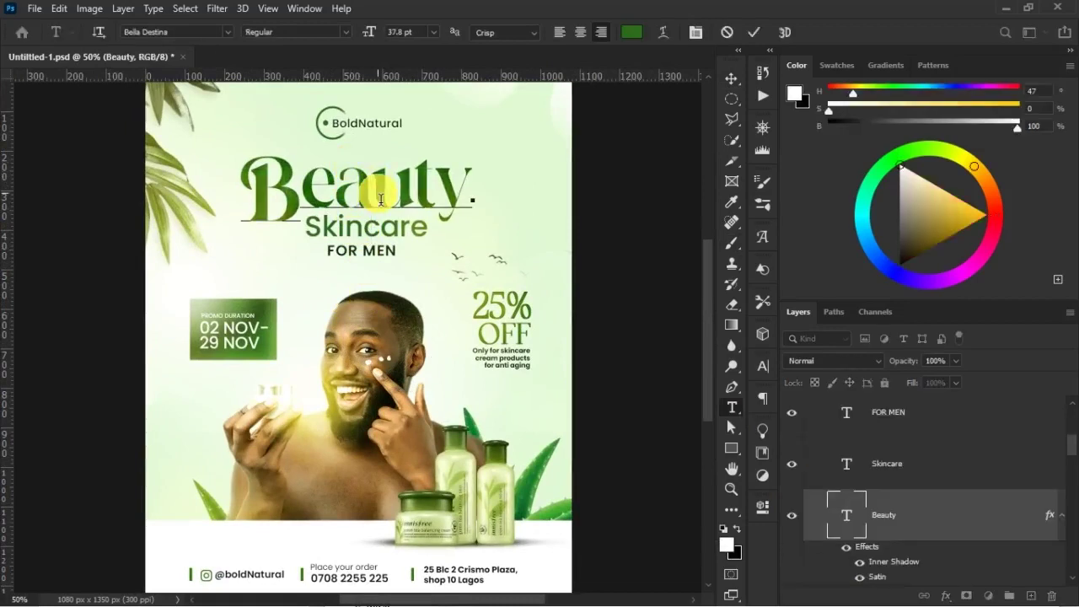
{"action": "key", "text": "v"}
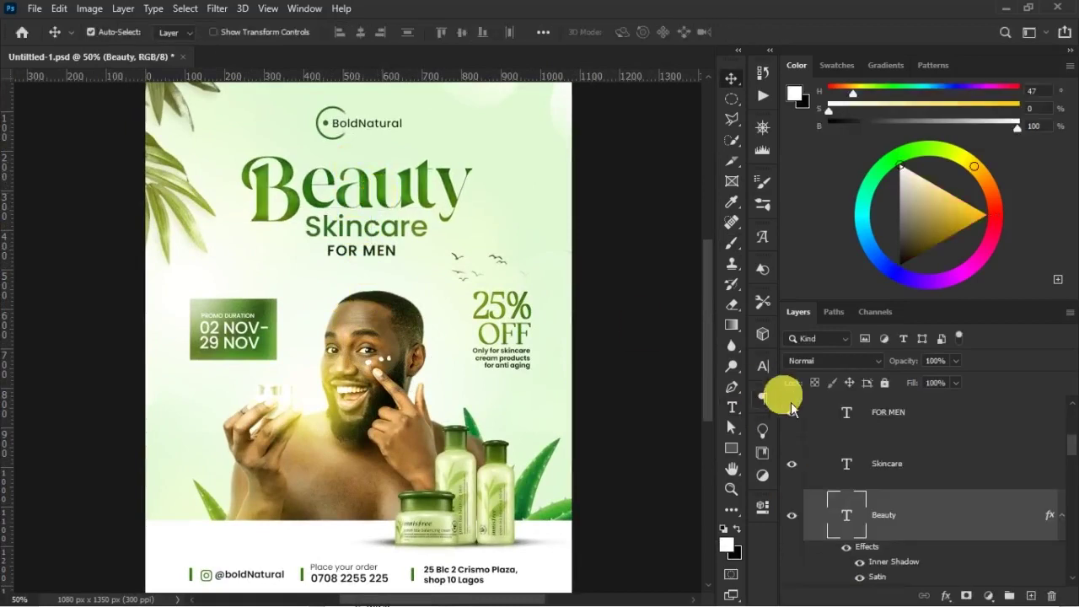
{"action": "left_click", "coordinate": [1030, 595]}
{"action": "scroll", "coordinate": [902, 526], "scroll_direction": "down", "scroll_amount": 1}
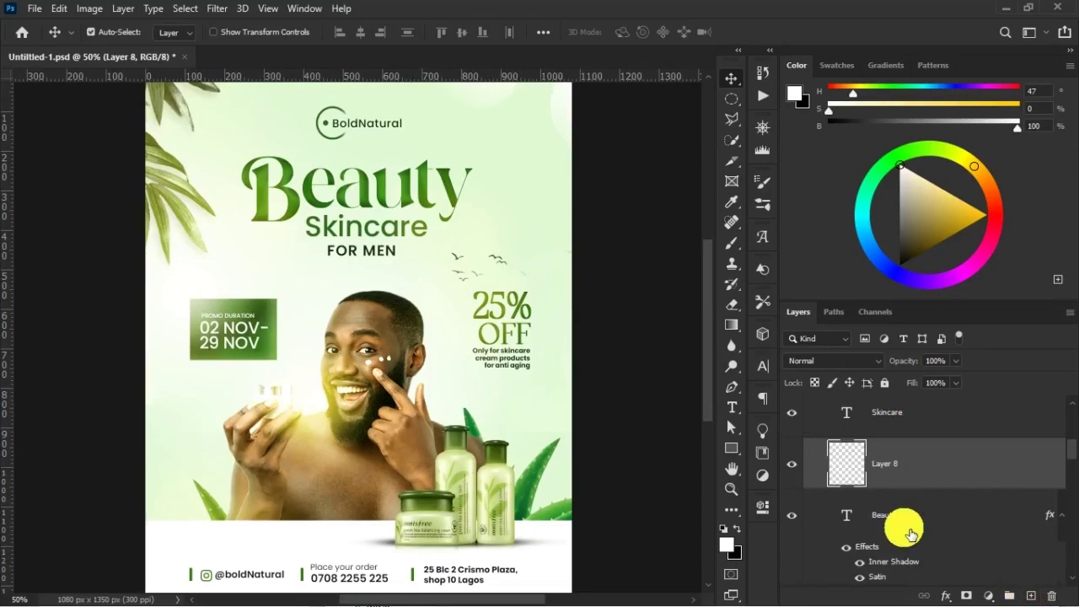
{"action": "left_click", "coordinate": [855, 525], "text": "ctrl"}
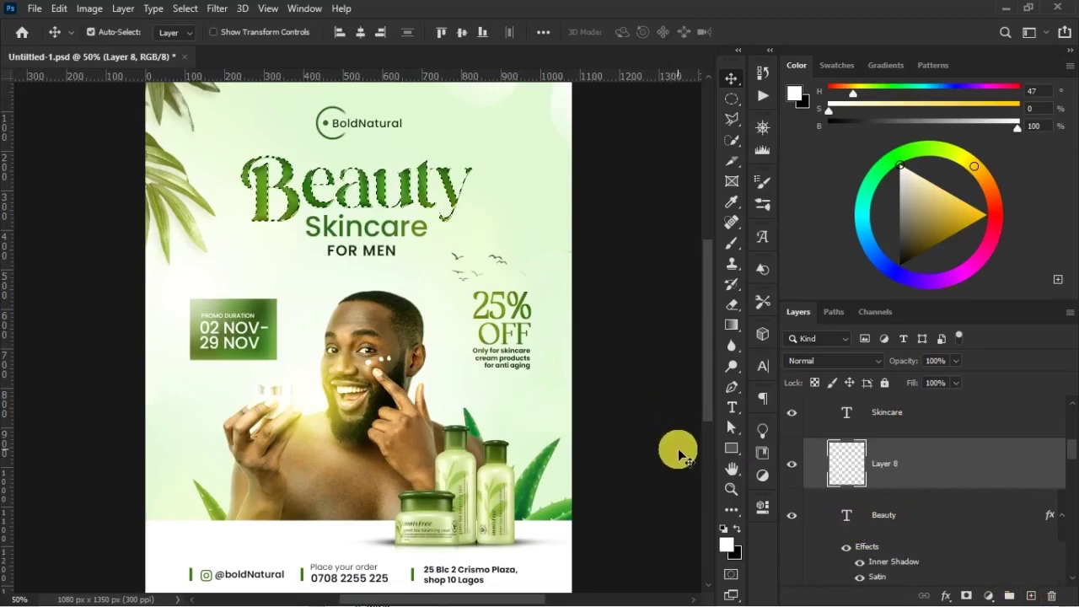
{"action": "key", "text": "ctrl+d"}
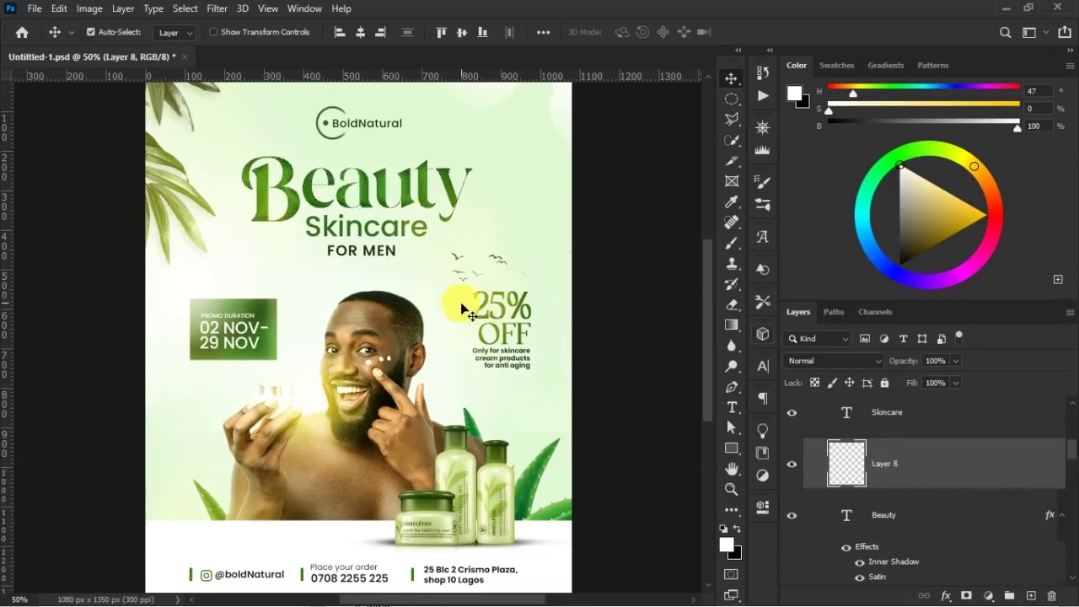
- Sample green from the "B" of "Beauty", lighten it to H 82, S 70, B 83, and set the brush to 62% opacity and 69% flow
{"action": "key", "text": "b"}
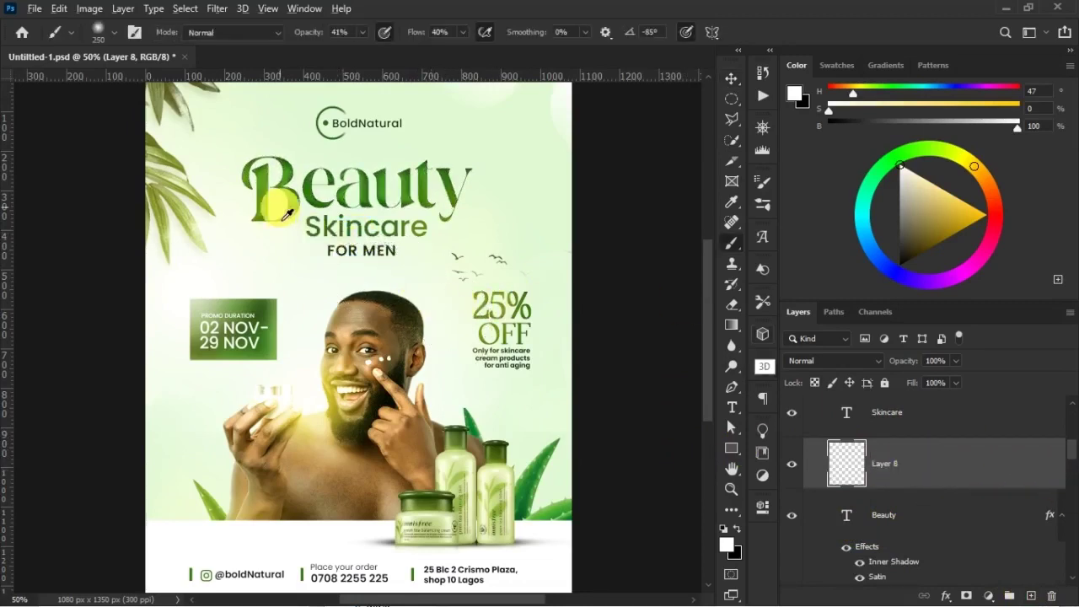
{"action": "left_click", "coordinate": [276, 217], "text": "alt"}
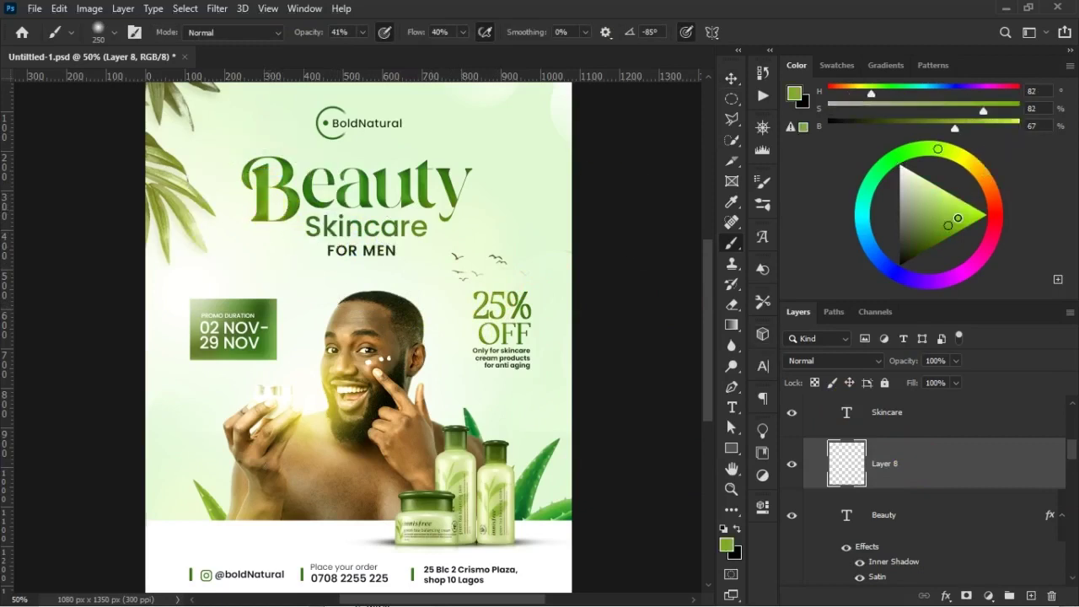
{"action": "left_click_drag", "start_coordinate": [313, 33], "coordinate": [447, 40]}
- Try a light green dab on the "Beauty" heading with the soft brush reduced to 90 px, and undo it
{"action": "key", "text": "bracketleft"}
{"action": "key", "text": "bracketleft"}
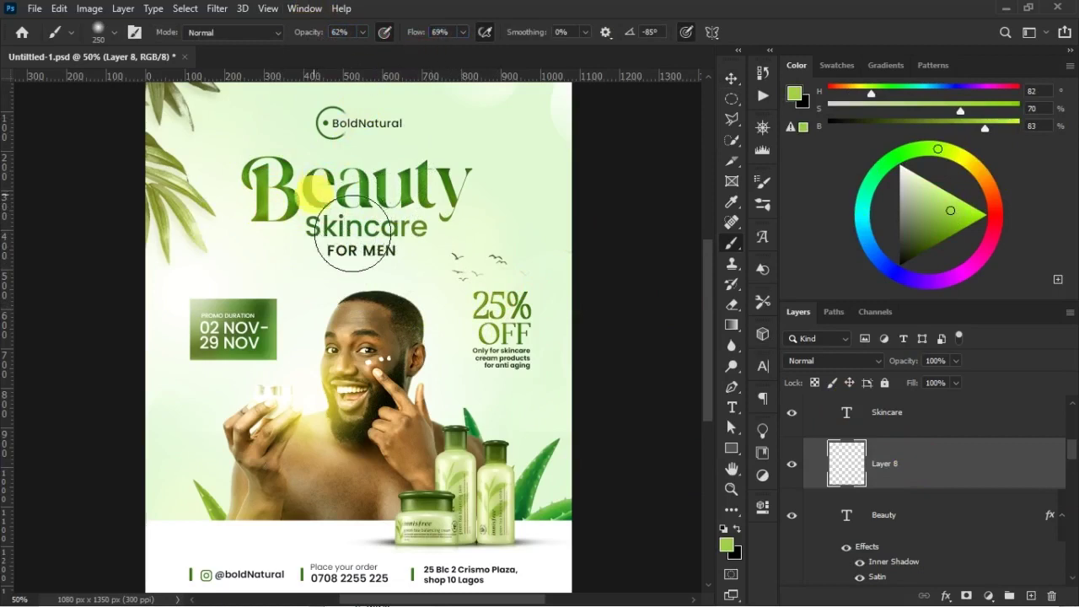
{"action": "key", "text": "bracketleft"}
{"action": "key", "text": "bracketleft"}
{"action": "key", "text": "bracketleft"}
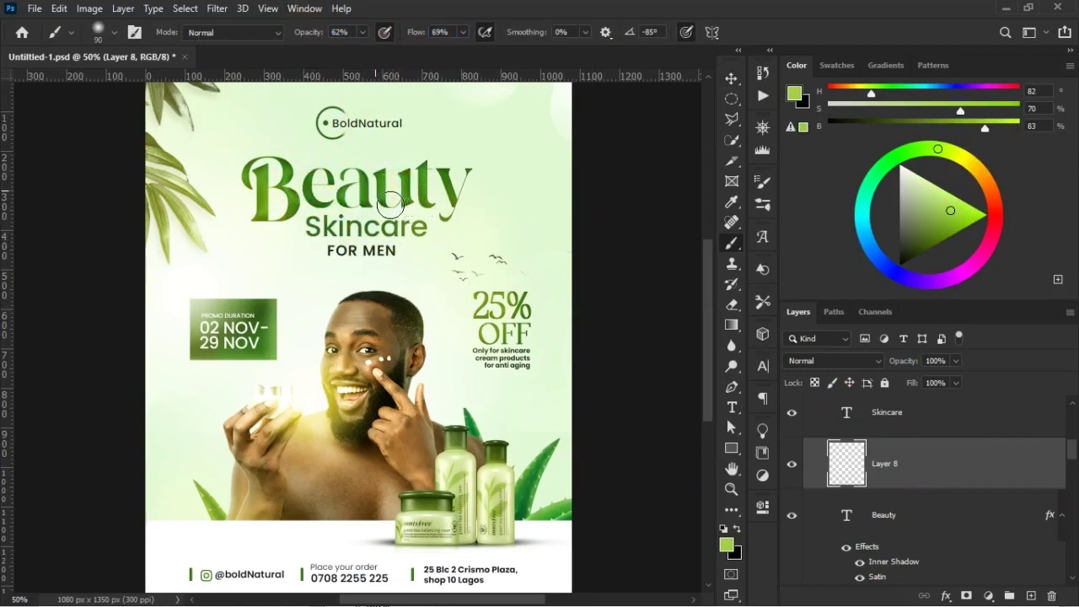
{"action": "left_click", "coordinate": [417, 219]}
{"action": "key", "text": "ctrl+z"}
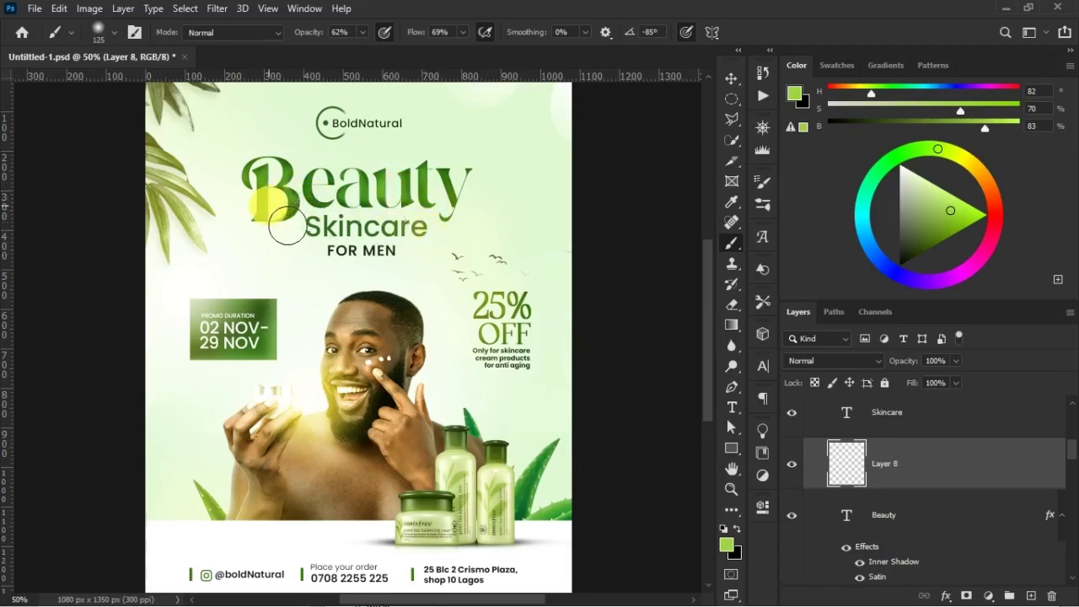
- Paint light green highlights on the "Beauty" letters on Layer 8, and set the layer to 78% opacity and 83% fill
{"action": "left_click", "coordinate": [335, 207]}
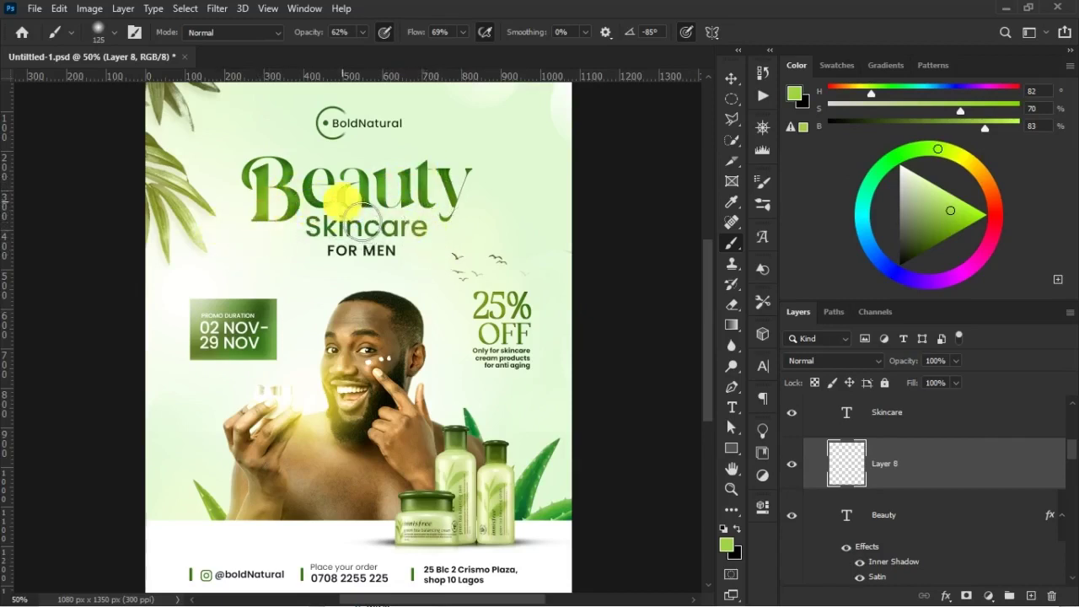
{"action": "mouse_move", "coordinate": [912, 384]}
{"action": "left_mouse_down"}
{"action": "mouse_move", "coordinate": [930, 385]}
{"action": "mouse_move", "coordinate": [910, 385]}
{"action": "left_mouse_up"}
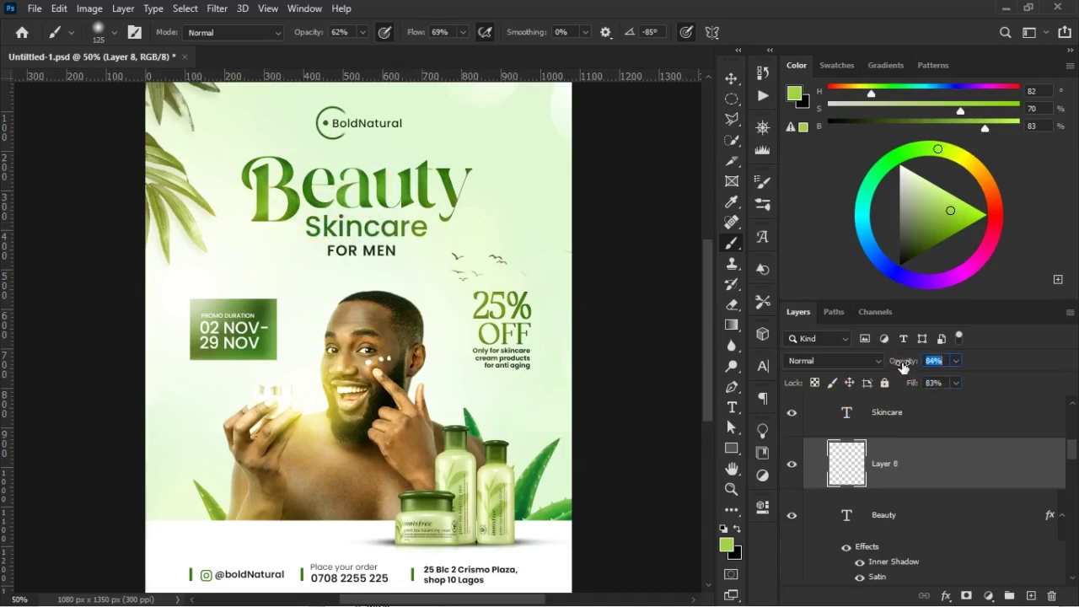
- Add a new layer directly above the "Beauty" text and set a dark green sampled from the heading, H 103, S 85, B 36
{"action": "left_click", "coordinate": [964, 524]}
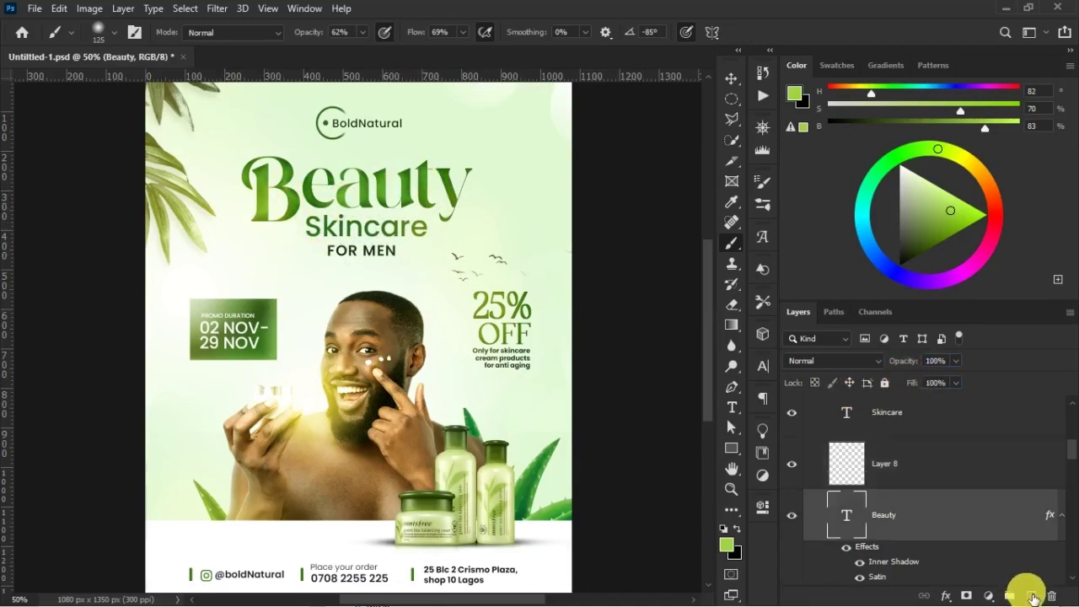
{"action": "left_click", "coordinate": [1030, 595]}
{"action": "left_click", "coordinate": [305, 206]}
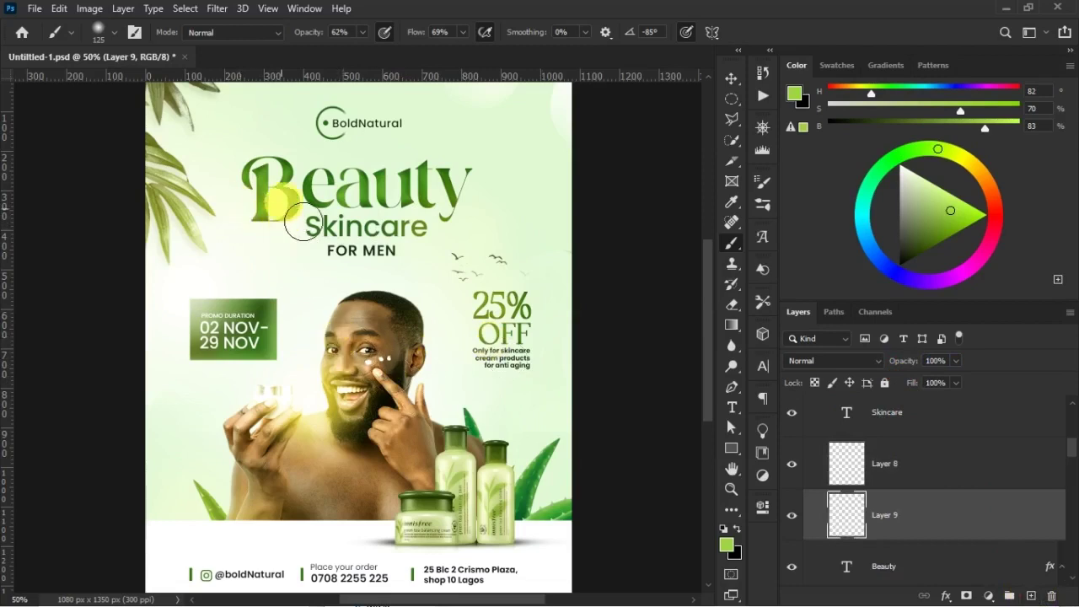
{"action": "left_click", "coordinate": [319, 180], "text": "alt"}
{"action": "left_click_drag", "start_coordinate": [949, 238], "coordinate": [929, 247]}
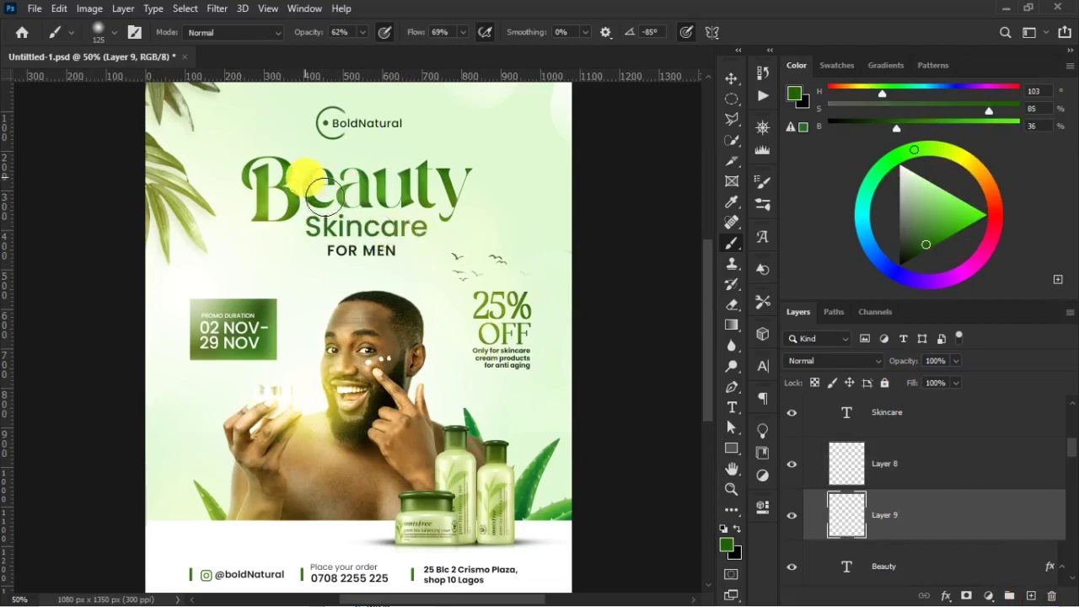
- Paint dark green shading across the "Beauty" letters on Layer 9 with the soft brush reduced to 90 px
{"action": "key", "text": "ctrl+plus"}
{"action": "scroll", "coordinate": [295, 177], "scroll_direction": "up", "scroll_amount": 2}
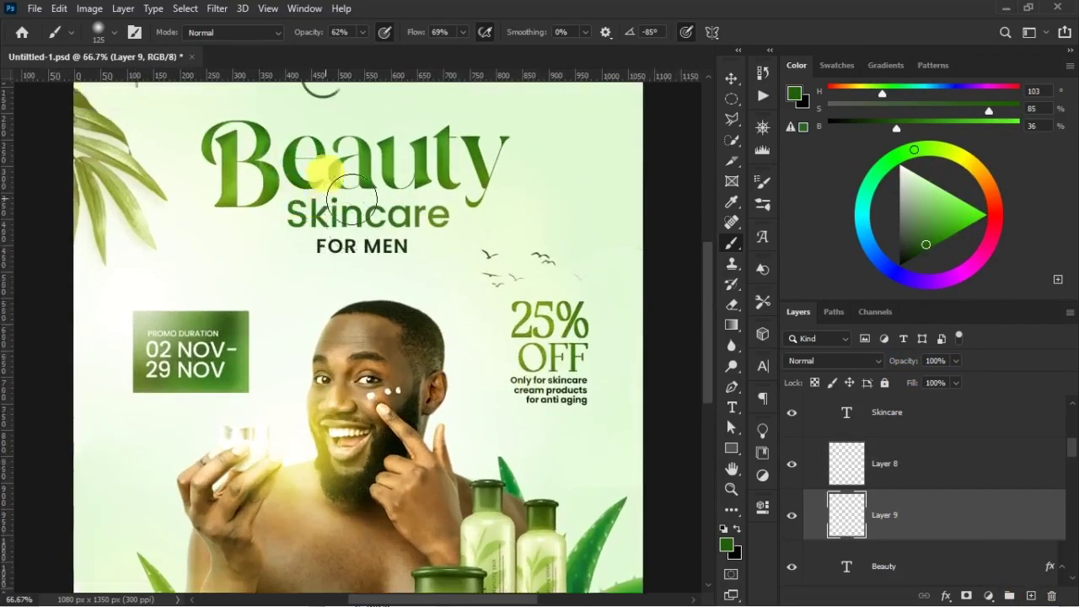
{"action": "key", "text": "bracketleft"}
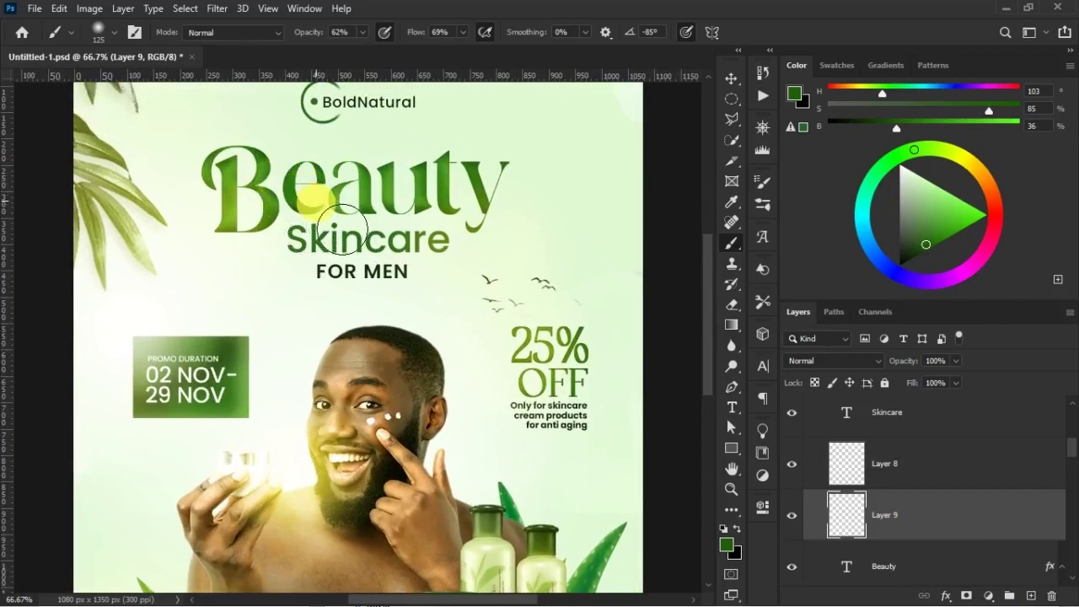
{"action": "left_click_drag", "start_coordinate": [252, 174], "coordinate": [251, 209]}
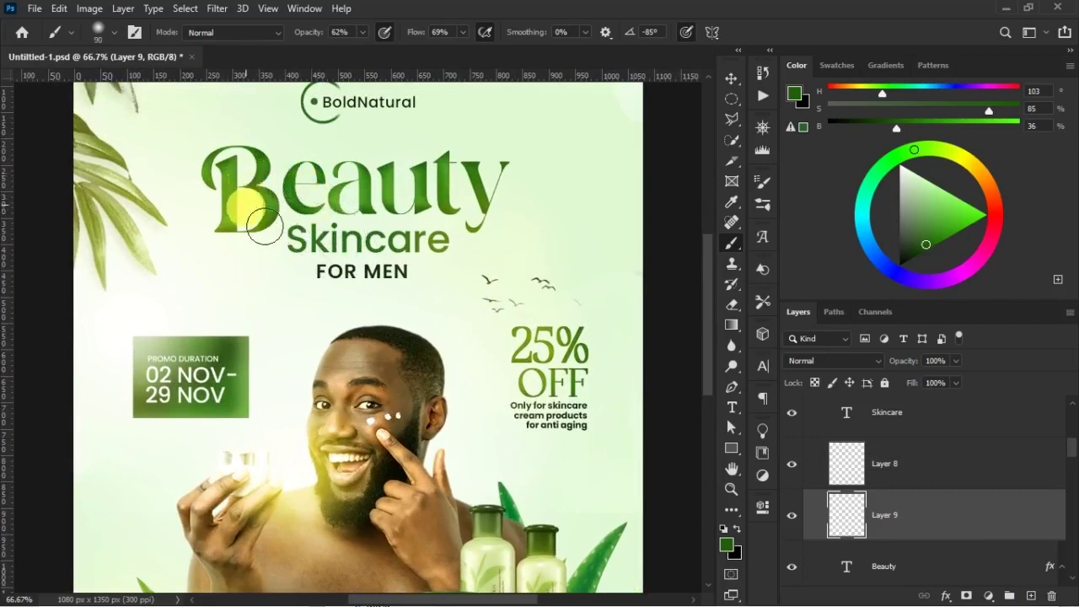
{"action": "mouse_move", "coordinate": [319, 205]}
{"action": "left_mouse_down"}
{"action": "mouse_move", "coordinate": [364, 235]}
{"action": "mouse_move", "coordinate": [407, 217]}
{"action": "mouse_move", "coordinate": [374, 233]}
{"action": "mouse_move", "coordinate": [329, 203]}
{"action": "left_mouse_up"}
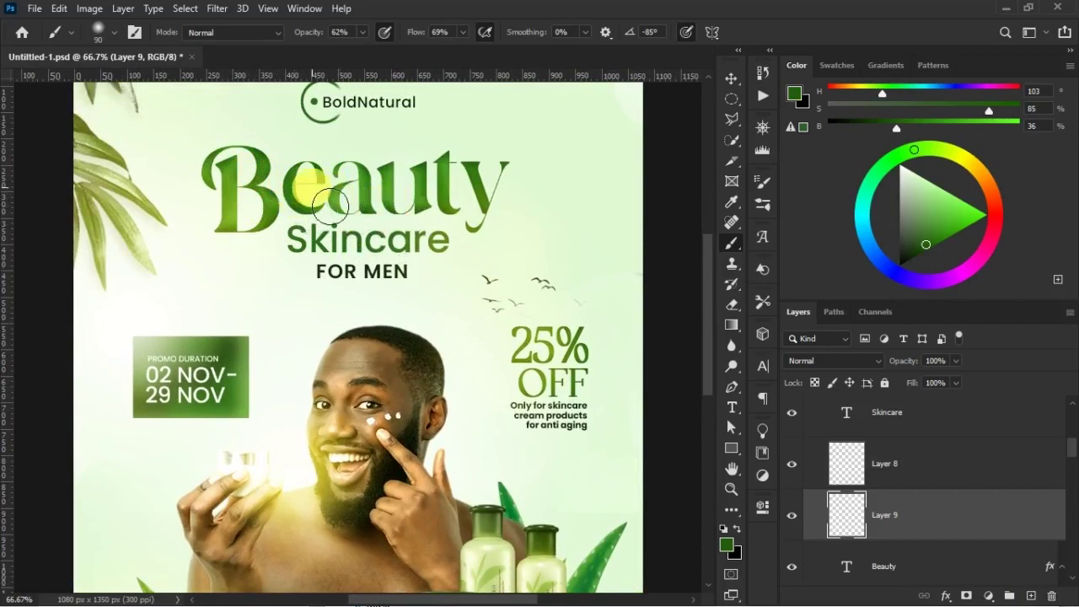
{"action": "mouse_move", "coordinate": [472, 214]}
{"action": "left_mouse_down"}
{"action": "mouse_move", "coordinate": [511, 232]}
{"action": "mouse_move", "coordinate": [493, 221]}
{"action": "mouse_move", "coordinate": [504, 225]}
{"action": "mouse_move", "coordinate": [404, 243]}
{"action": "mouse_move", "coordinate": [378, 229]}
{"action": "mouse_move", "coordinate": [370, 201]}
{"action": "left_mouse_up"}
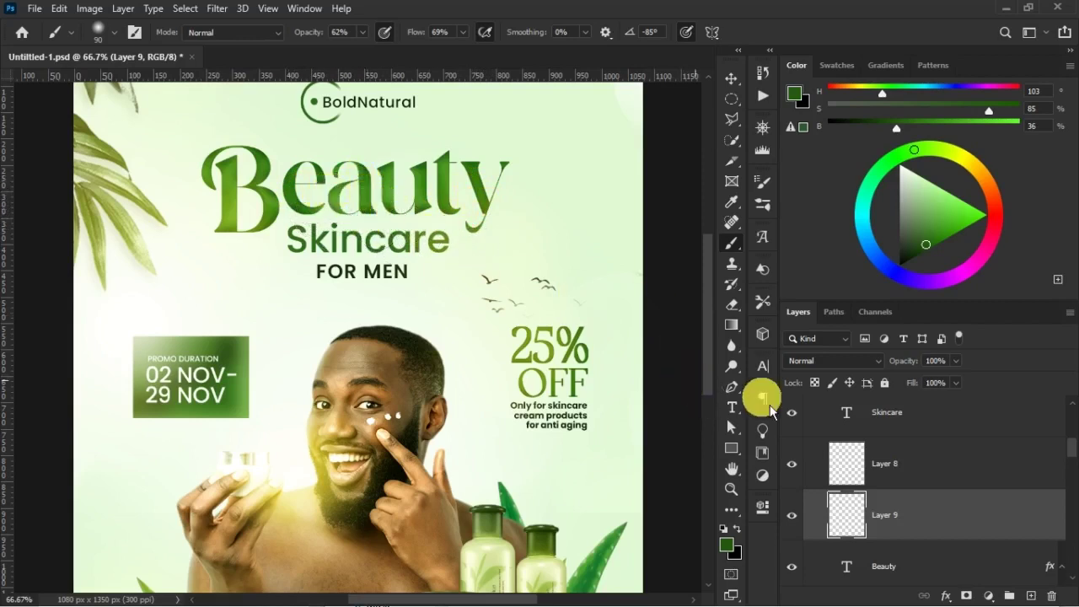
- Rename Layer 9 as "Shadow" and Layer 8 as "light", and save the document
{"action": "double_click", "coordinate": [885, 516]}
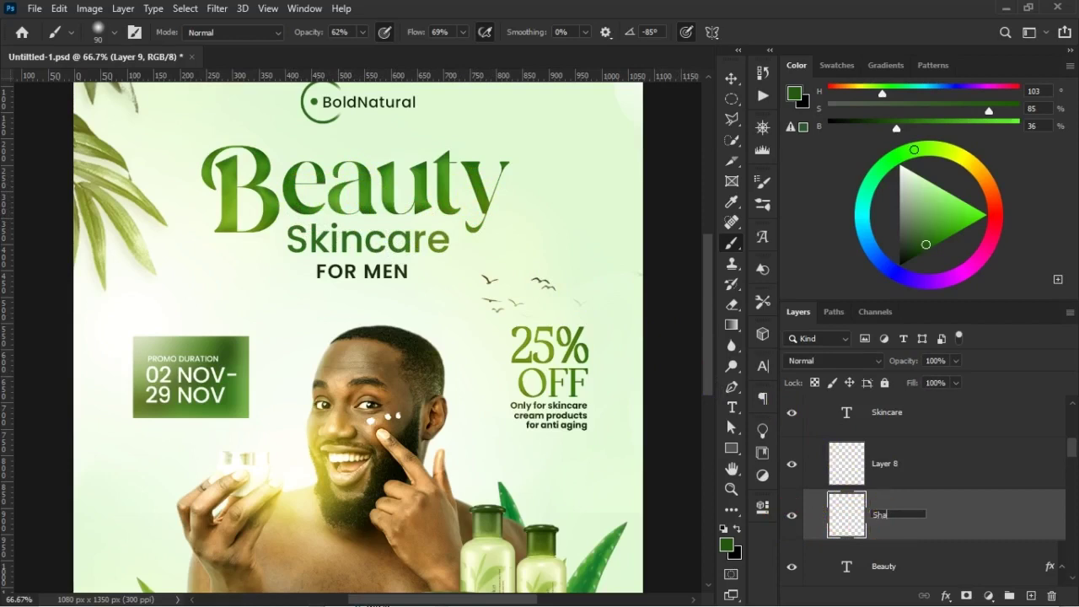
{"action": "type", "text": "Shadow"}
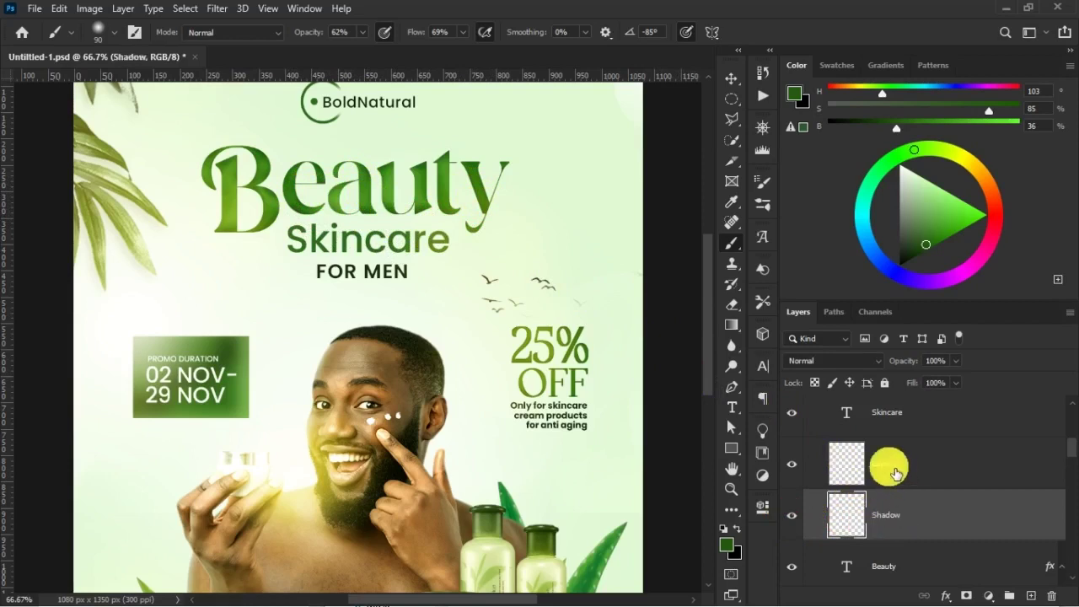
{"action": "double_click", "coordinate": [886, 465]}
{"action": "type", "text": "light"}
{"action": "key", "text": "Return"}
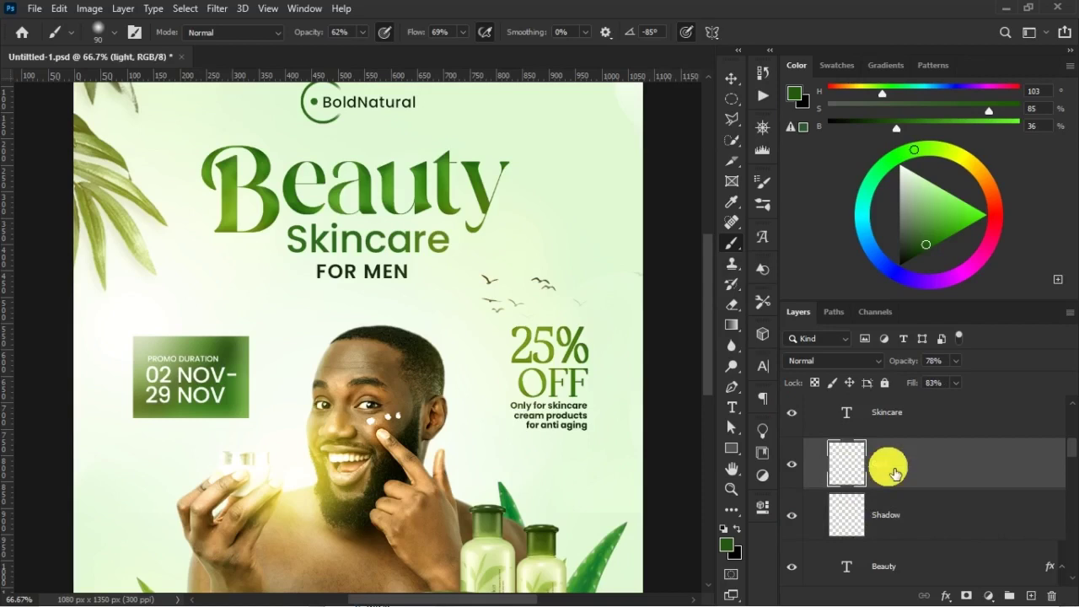
{"action": "key", "text": "ctrl+s"}
{"action": "key", "text": "v"}
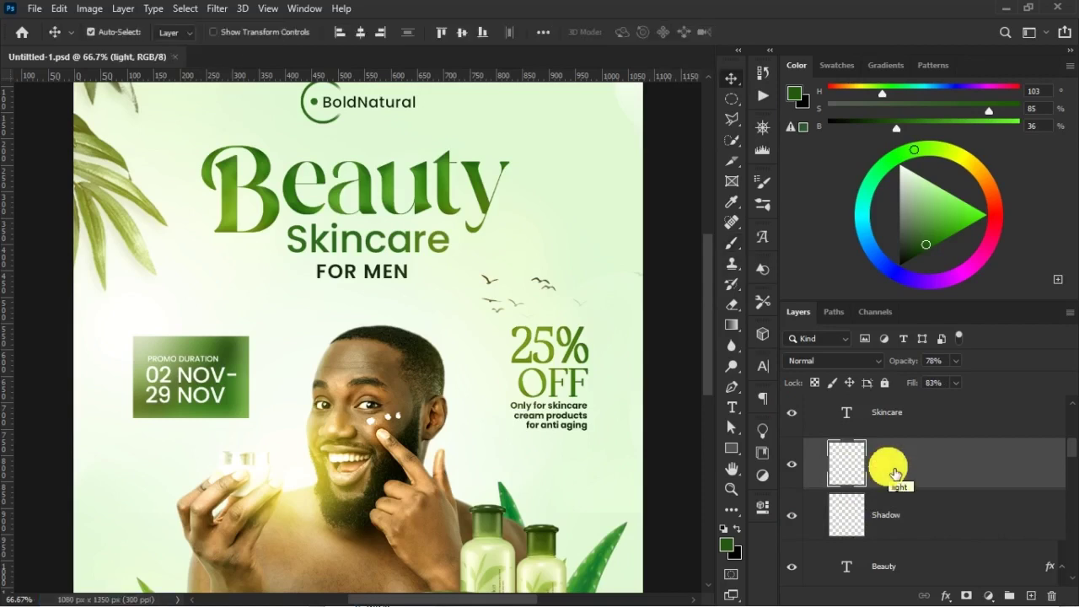
- Compare Layer 5 off and on, and soften its yellow glow around the "25% OFF" text by painting black on its mask
{"action": "key", "text": "ctrl+0"}
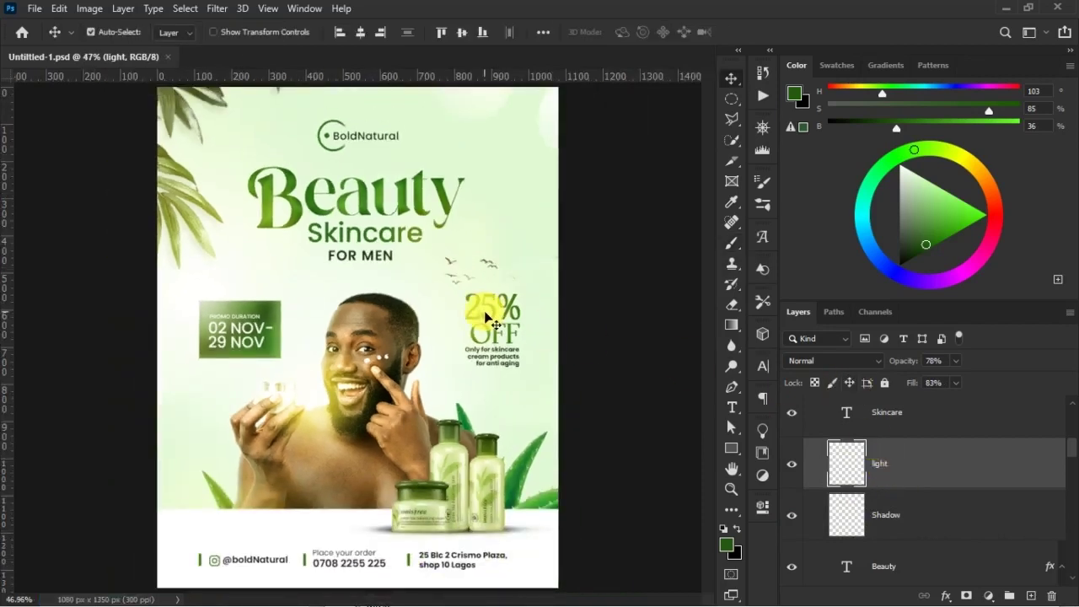
{"action": "left_click", "coordinate": [567, 346]}
{"action": "left_click", "coordinate": [796, 418]}
{"action": "left_click", "coordinate": [792, 420]}
{"action": "left_click", "coordinate": [872, 421]}
{"action": "key", "text": "b"}
{"action": "left_click_drag", "start_coordinate": [593, 369], "coordinate": [502, 325]}
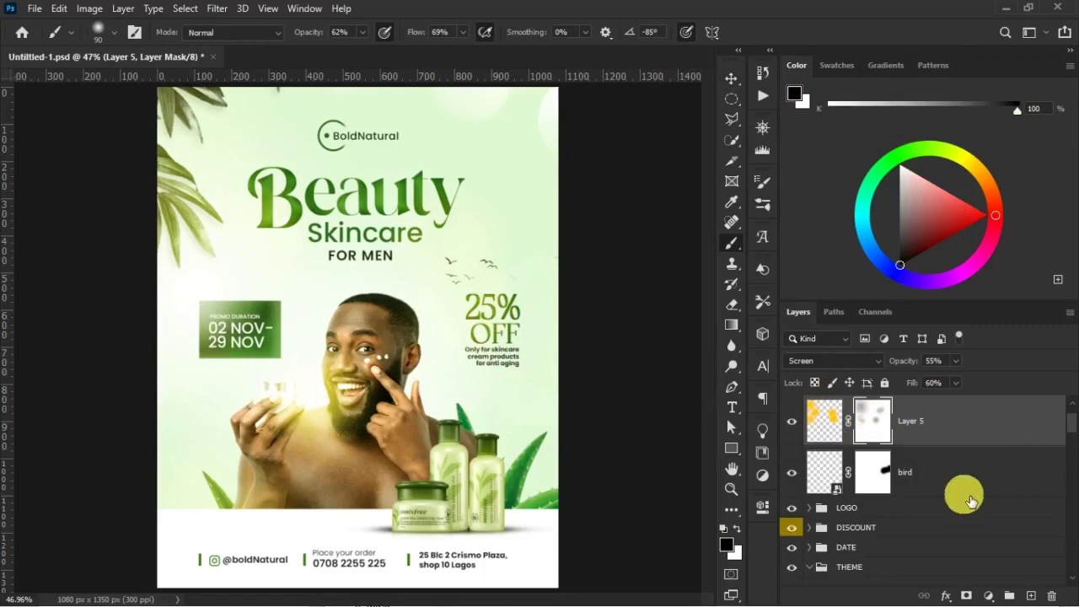
- Add a Soft Light layer filled with 50% gray above Layer 6, and convert it to a smart object
{"action": "scroll", "coordinate": [969, 491], "scroll_direction": "up", "scroll_amount": 1}
{"action": "left_click", "coordinate": [944, 433]}
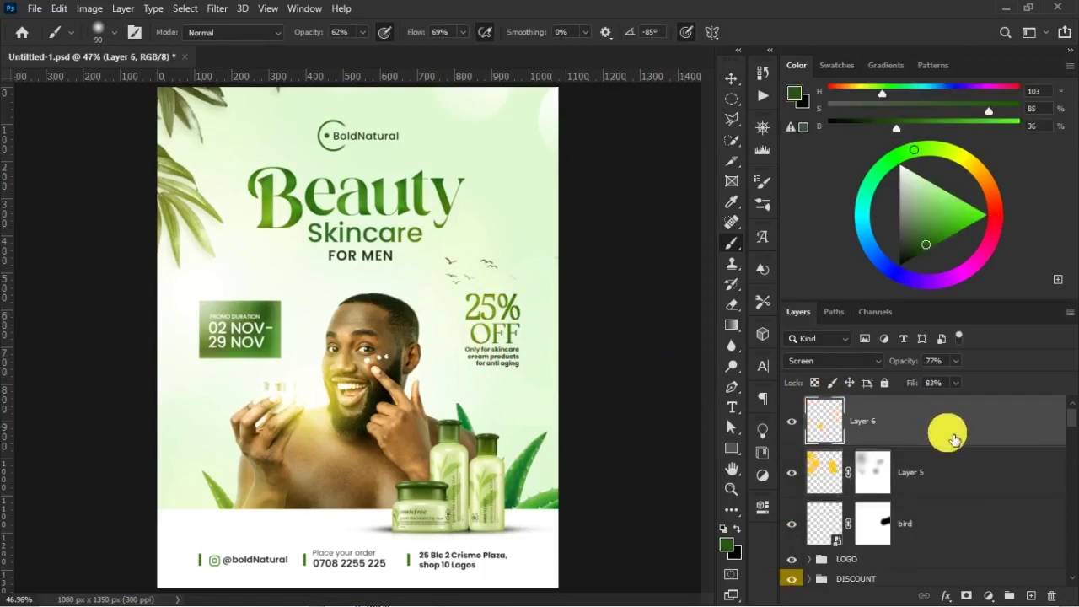
{"action": "key", "text": "v"}
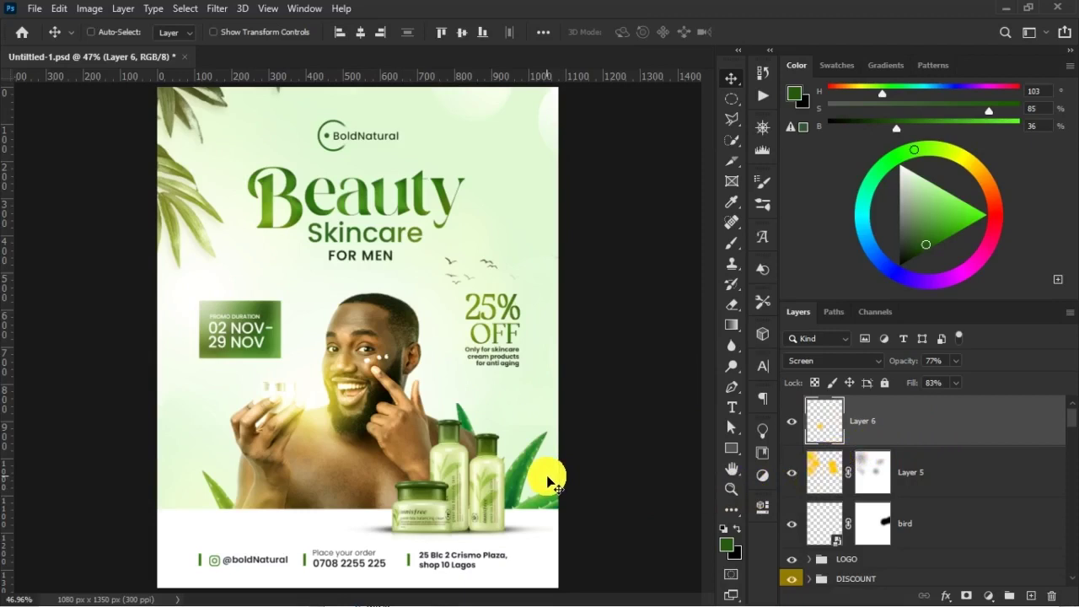
{"action": "key", "text": "ctrl+shift+n"}
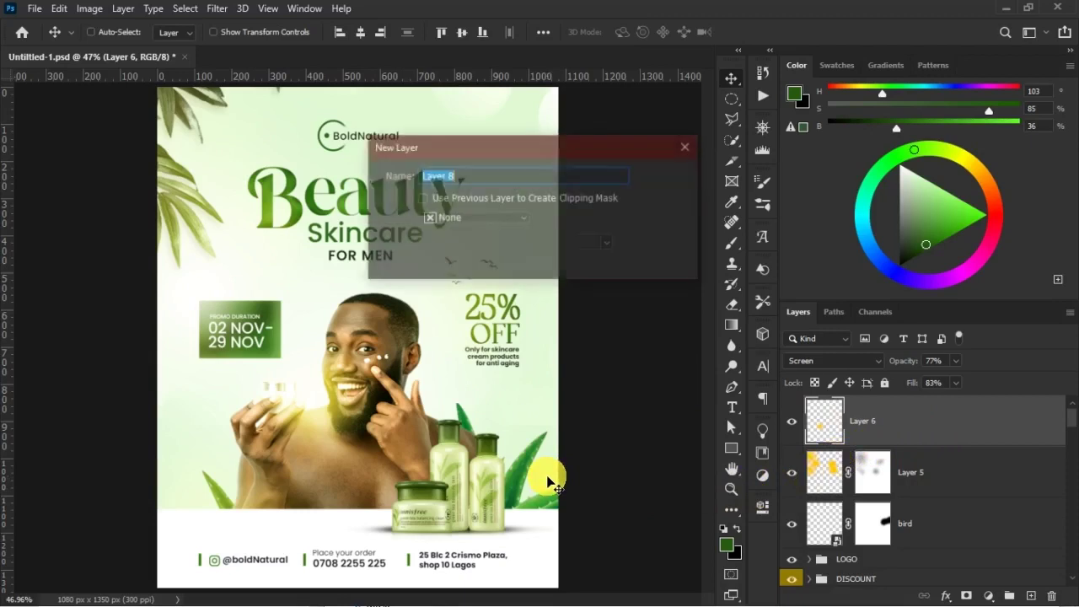
{"action": "left_click", "coordinate": [481, 246]}
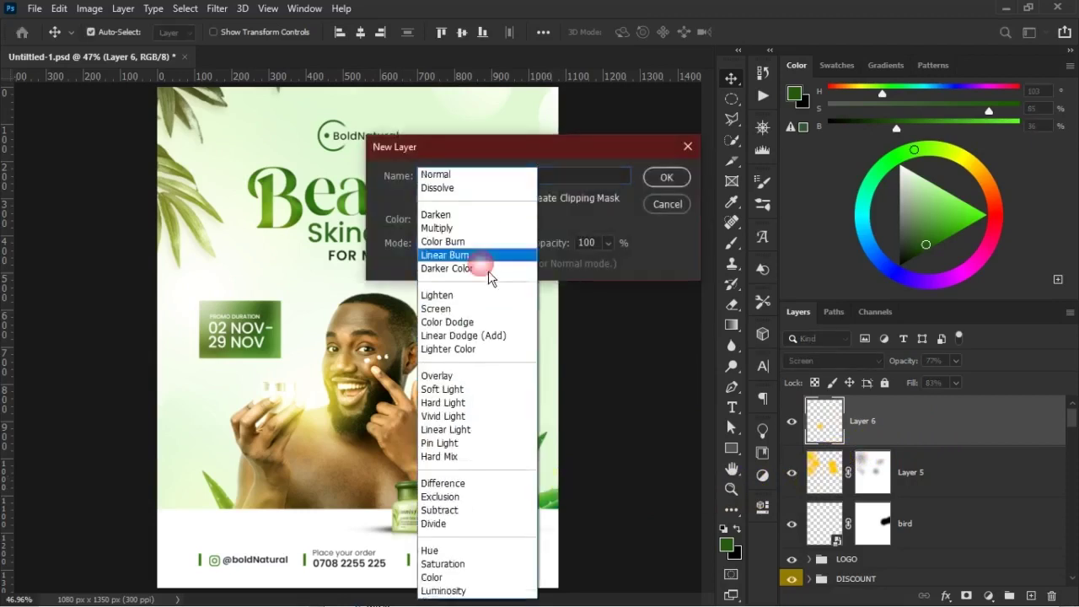
{"action": "left_click", "coordinate": [467, 389]}
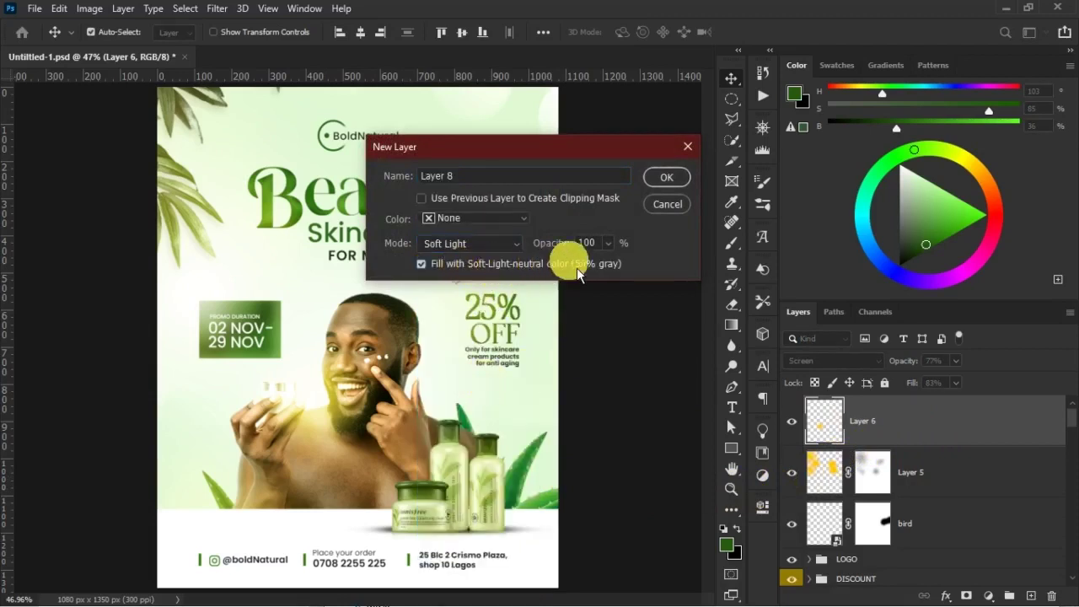
{"action": "left_click", "coordinate": [666, 184]}
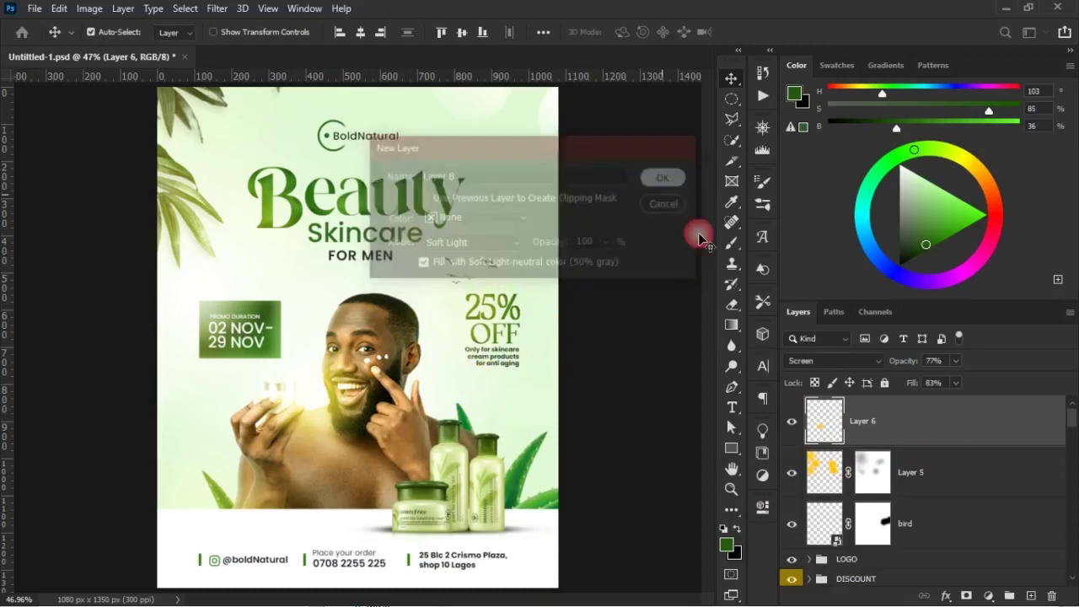
{"action": "right_click", "coordinate": [892, 419]}
{"action": "left_click", "coordinate": [752, 217]}
- Try the Add Noise filter on the gray Soft Light layer with 10% amount, Gaussian distribution and Monochromatic
{"action": "left_click", "coordinate": [217, 9]}
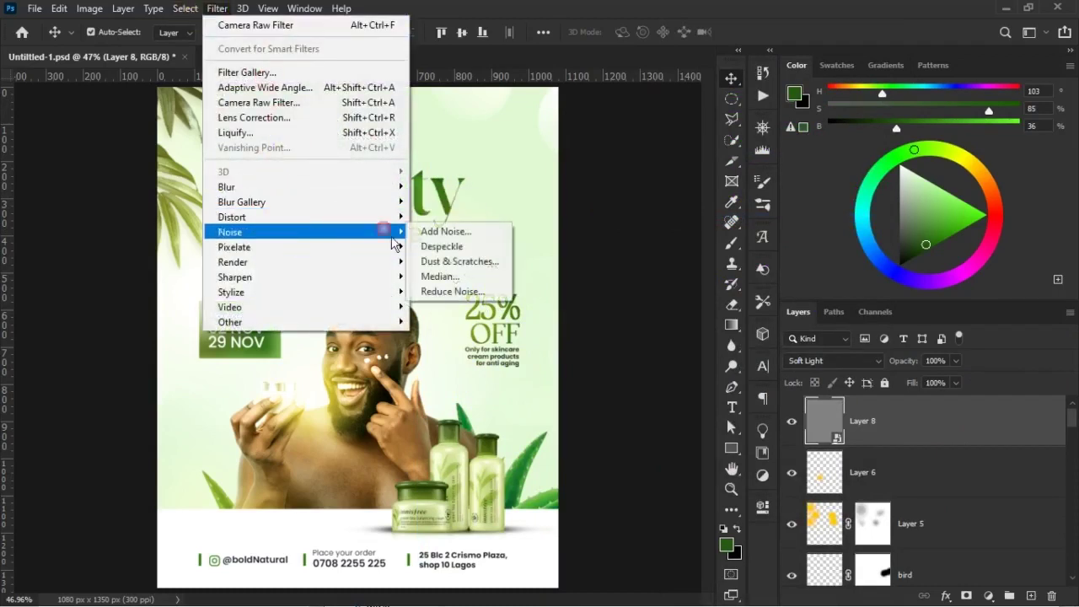
{"action": "left_click", "coordinate": [440, 233]}
{"action": "left_click_drag", "start_coordinate": [447, 326], "coordinate": [443, 326]}
{"action": "left_click", "coordinate": [504, 298]}
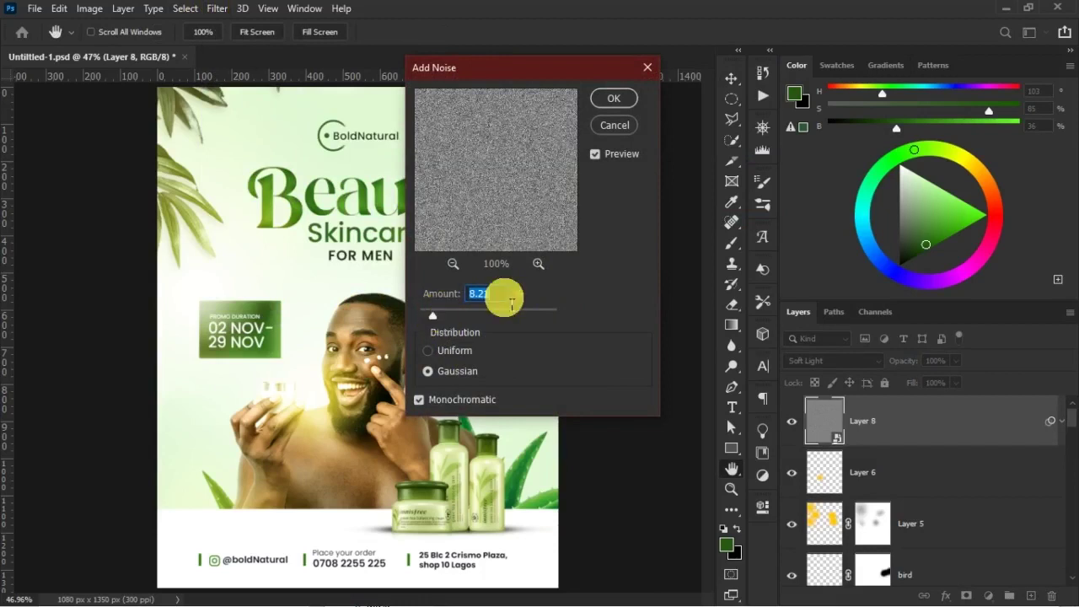
{"action": "left_click", "coordinate": [436, 410]}
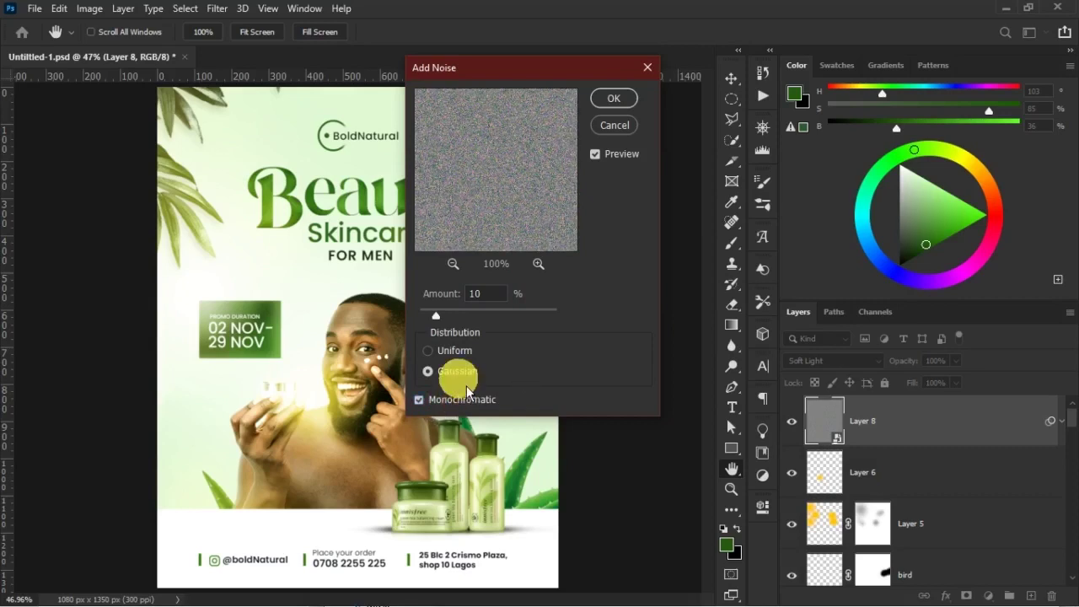
{"action": "left_click", "coordinate": [613, 99]}
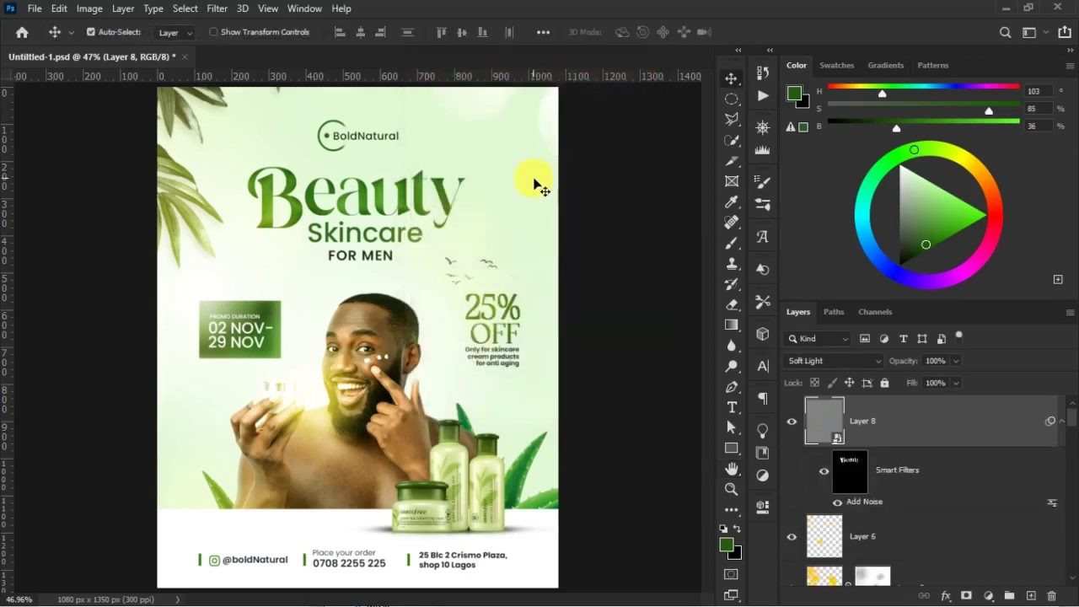
- Examine the grain on the heading and the nearby background up close, and undo the noise filter
{"action": "key", "text": "z"}
{"action": "left_click_drag", "start_coordinate": [430, 113], "coordinate": [646, 372]}
{"action": "scroll", "coordinate": [337, 278], "scroll_direction": "up", "scroll_amount": 2}
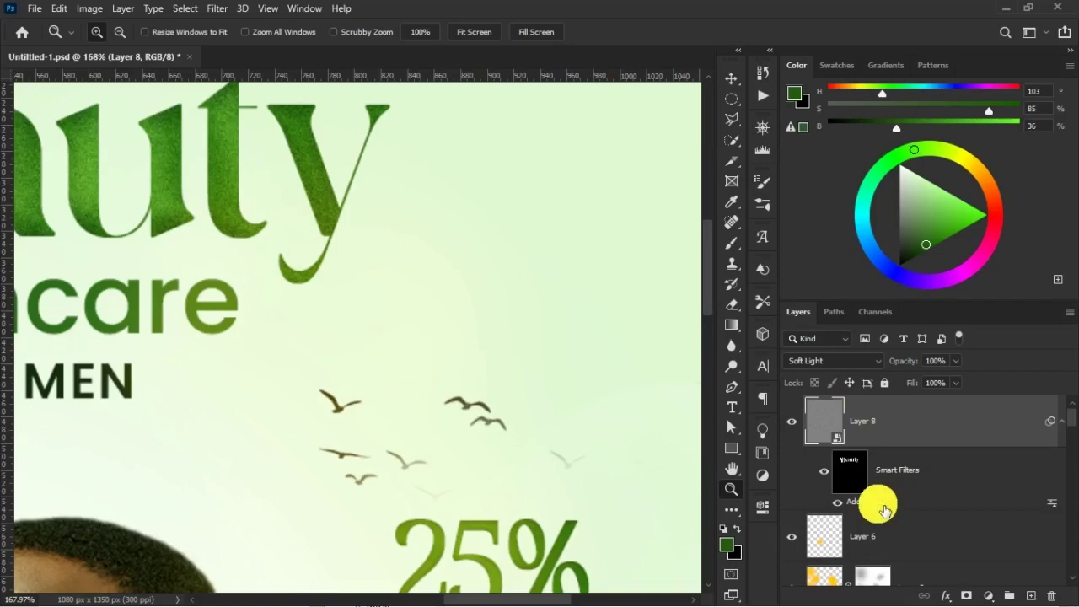
{"action": "key", "text": "ctrl+0"}
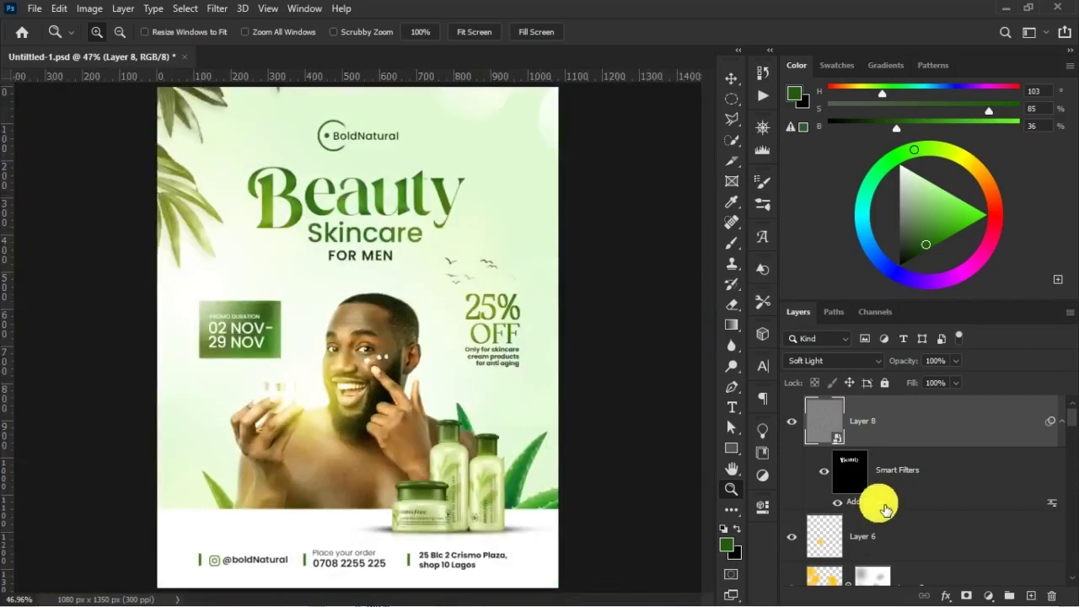
{"action": "key", "text": "ctrl+z"}
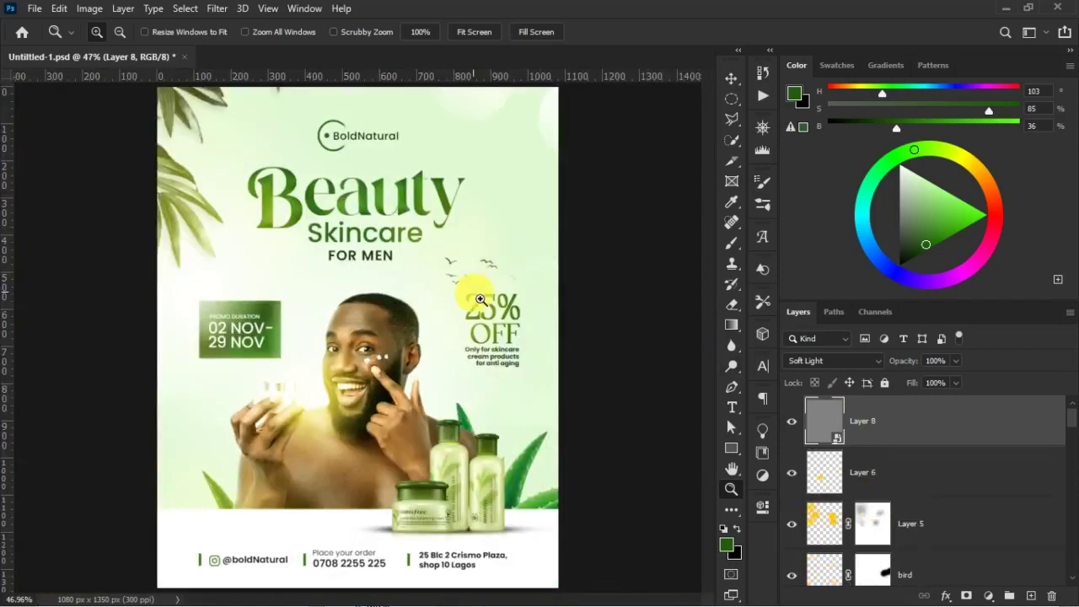
- Show the hidden selection around the "Beauty" letters and deselect it
{"action": "key", "text": "v"}
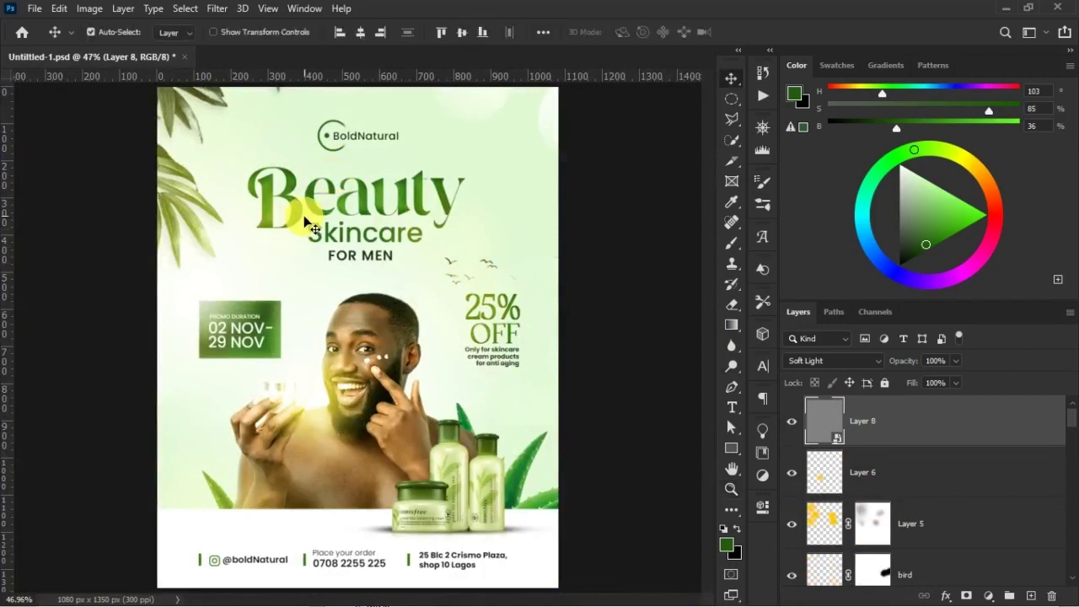
{"action": "left_click", "coordinate": [323, 245]}
{"action": "key", "text": "ctrl+h"}
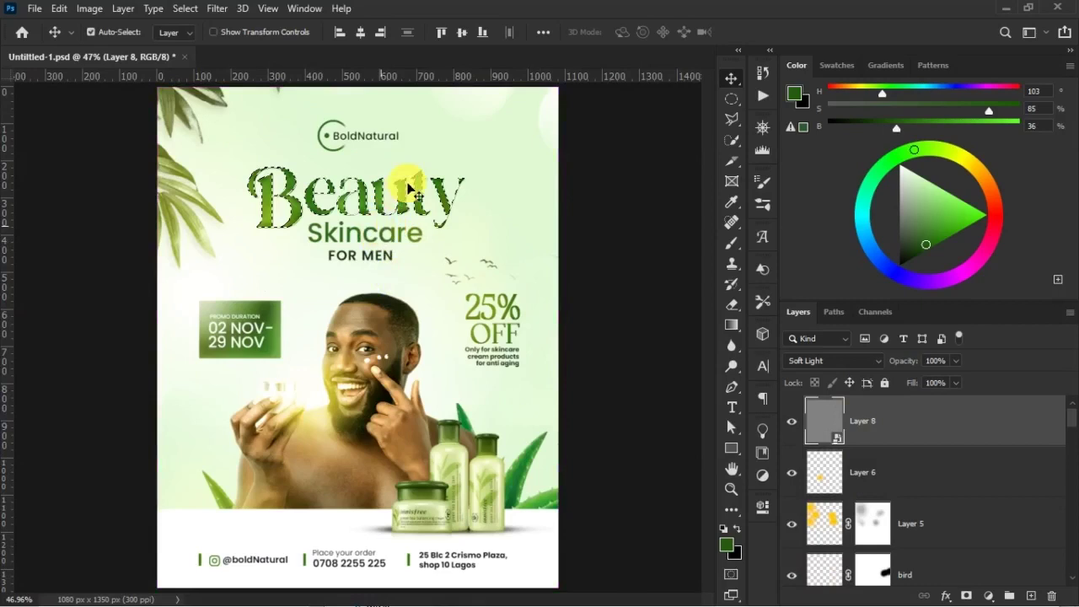
{"action": "left_click", "coordinate": [731, 99]}
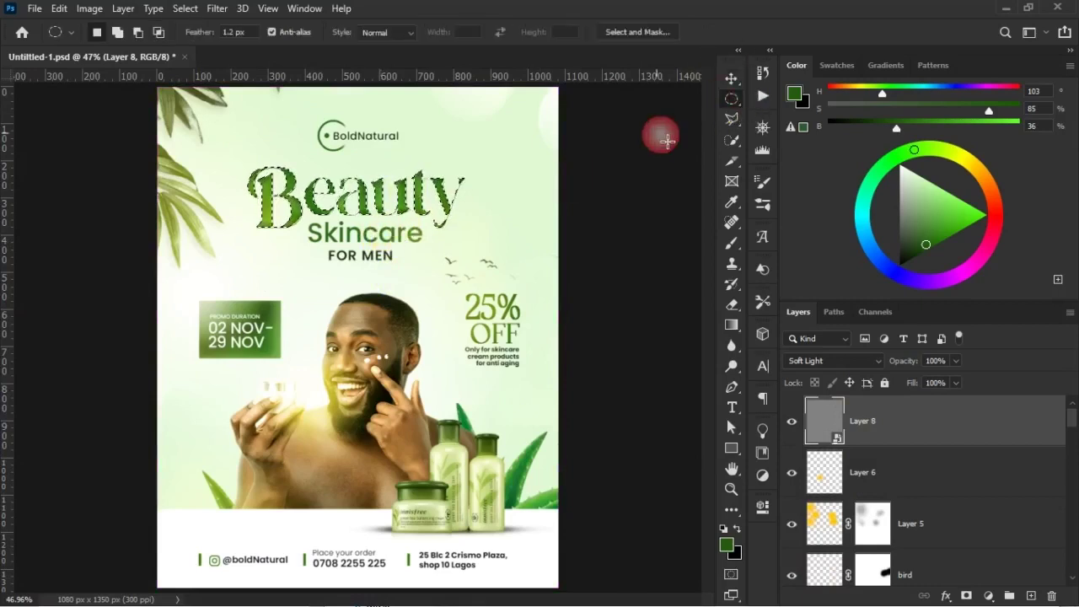
{"action": "left_click", "coordinate": [485, 151]}
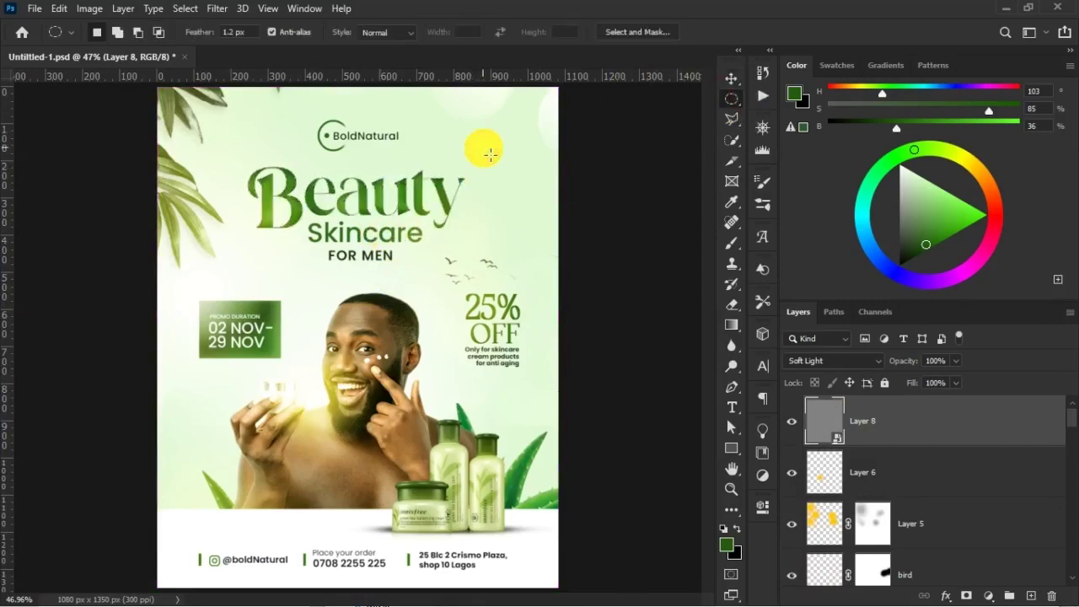
- Apply the Add Noise filter to Layer 8 with 10% amount, Gaussian distribution and Monochromatic
{"action": "key", "text": "v"}
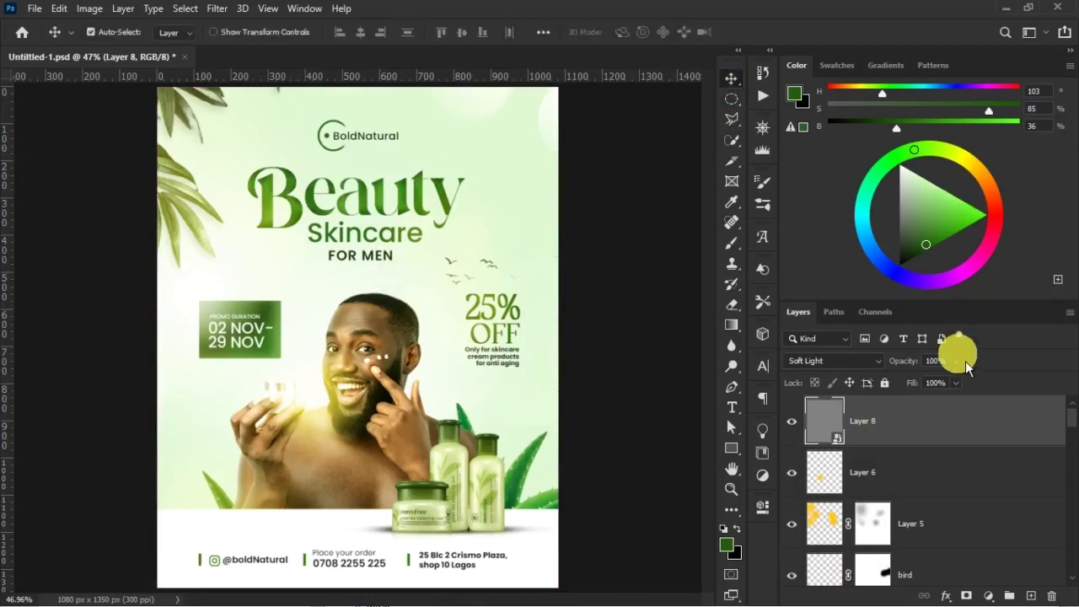
{"action": "left_click", "coordinate": [216, 8]}
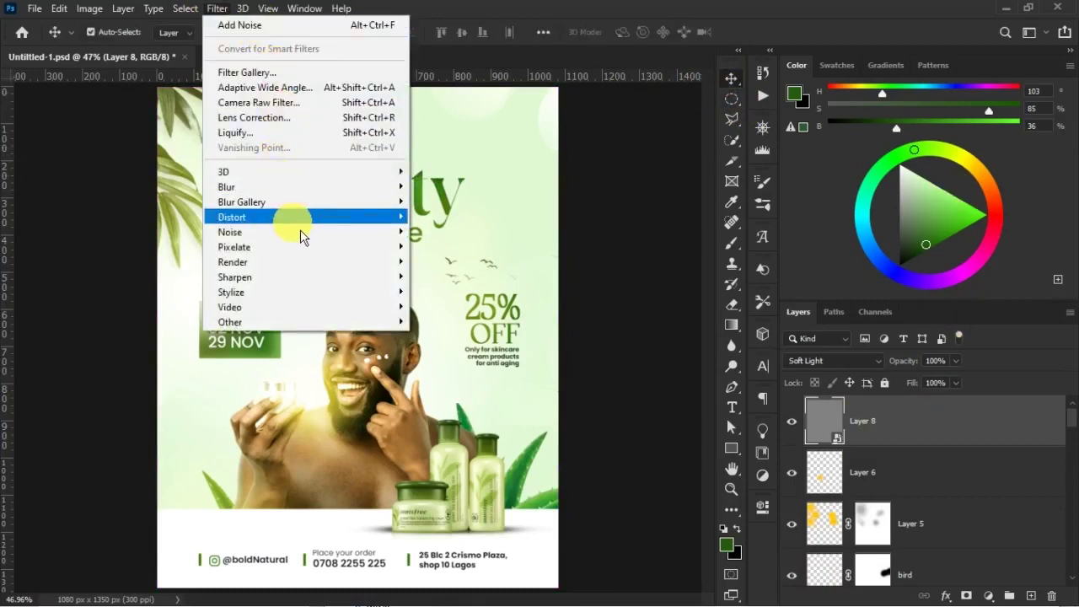
{"action": "mouse_move", "coordinate": [301, 234]}
{"action": "left_click", "coordinate": [492, 234]}
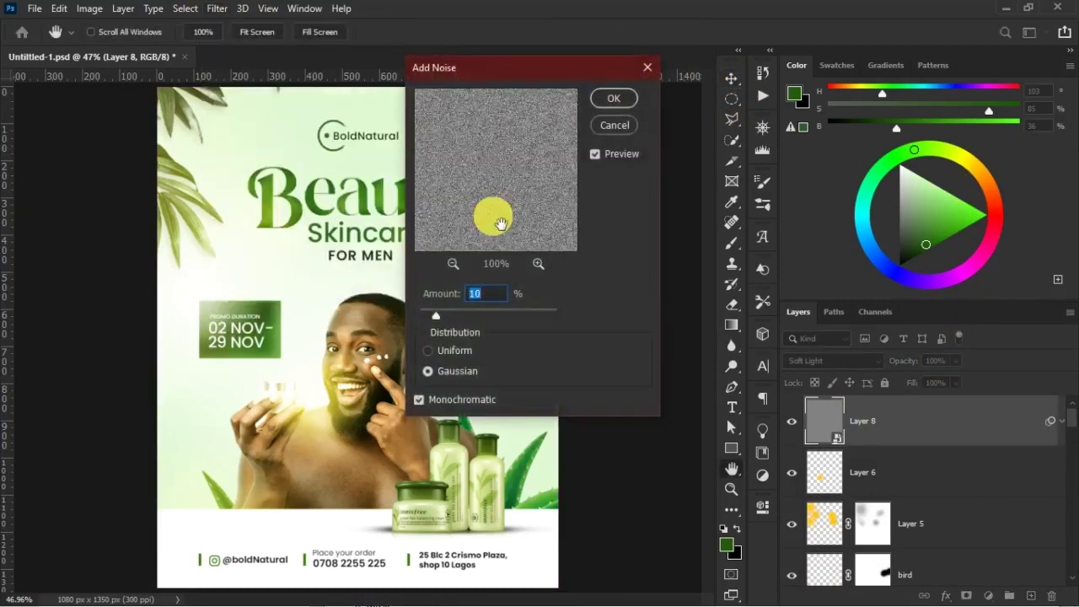
{"action": "left_click", "coordinate": [613, 128]}
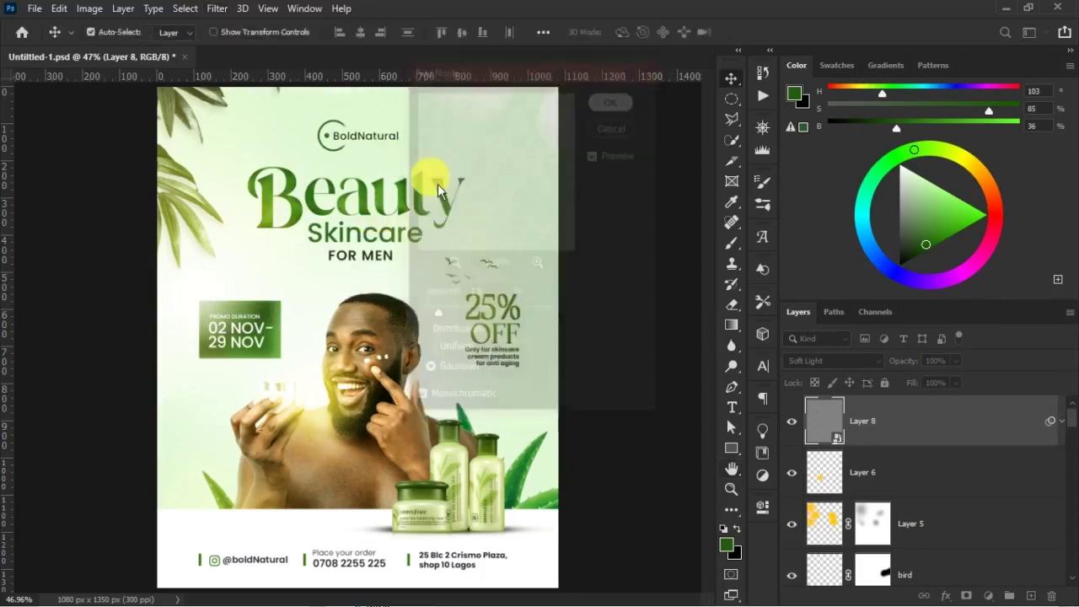
- Set the amount of Layer 8's Add Noise smart filter to 8.5%, and show the whole poster
{"action": "key", "text": "z"}
{"action": "left_click_drag", "start_coordinate": [251, 126], "coordinate": [592, 438]}
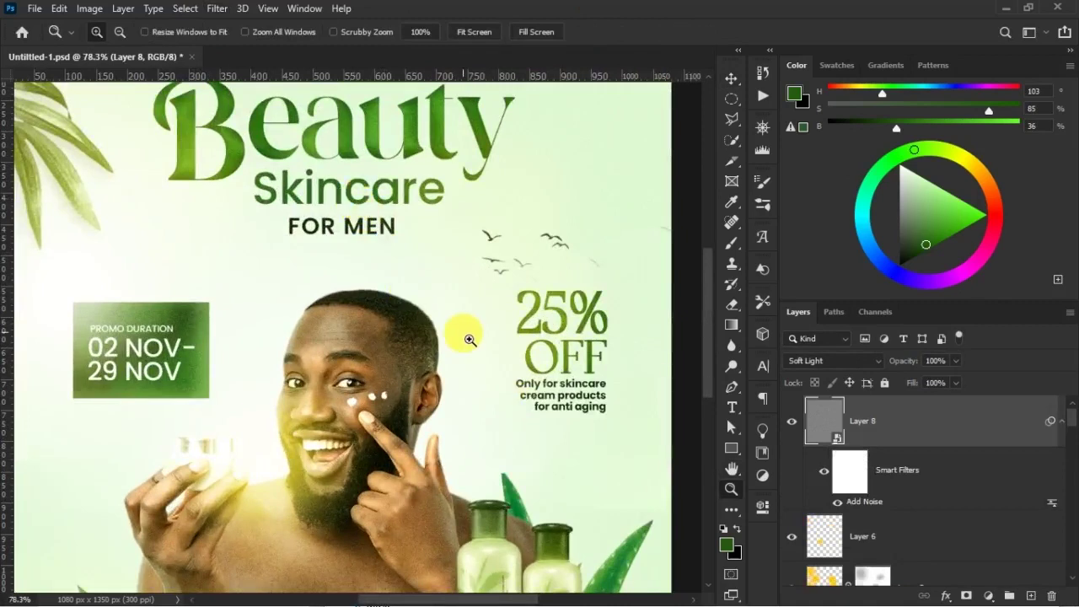
{"action": "key", "text": "v"}
{"action": "double_click", "coordinate": [866, 504]}
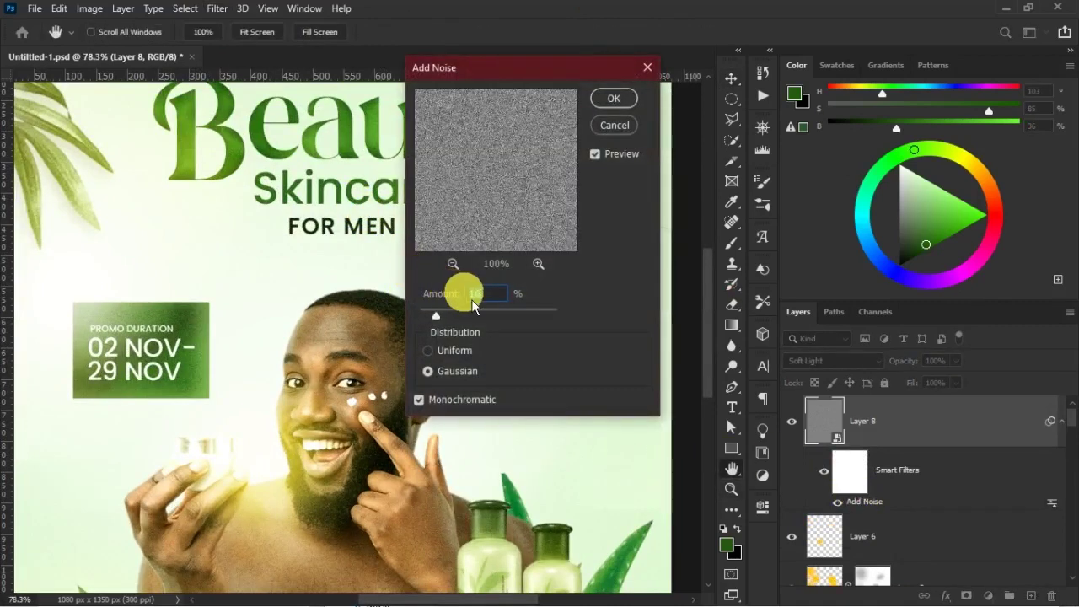
{"action": "type", "text": "8.5"}
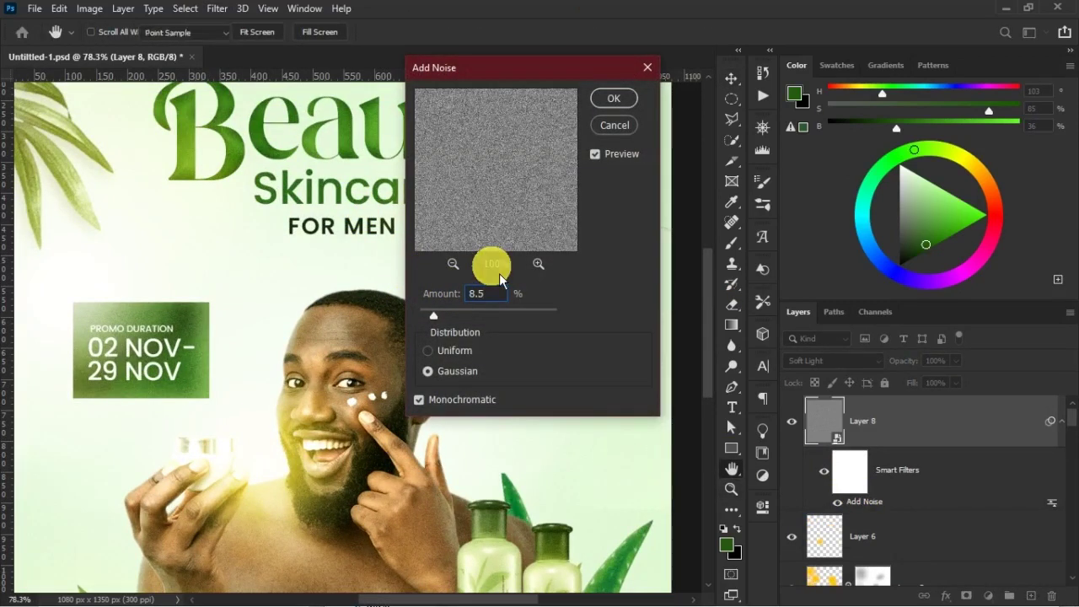
{"action": "key", "text": "Return"}
{"action": "key", "text": "ctrl+0"}
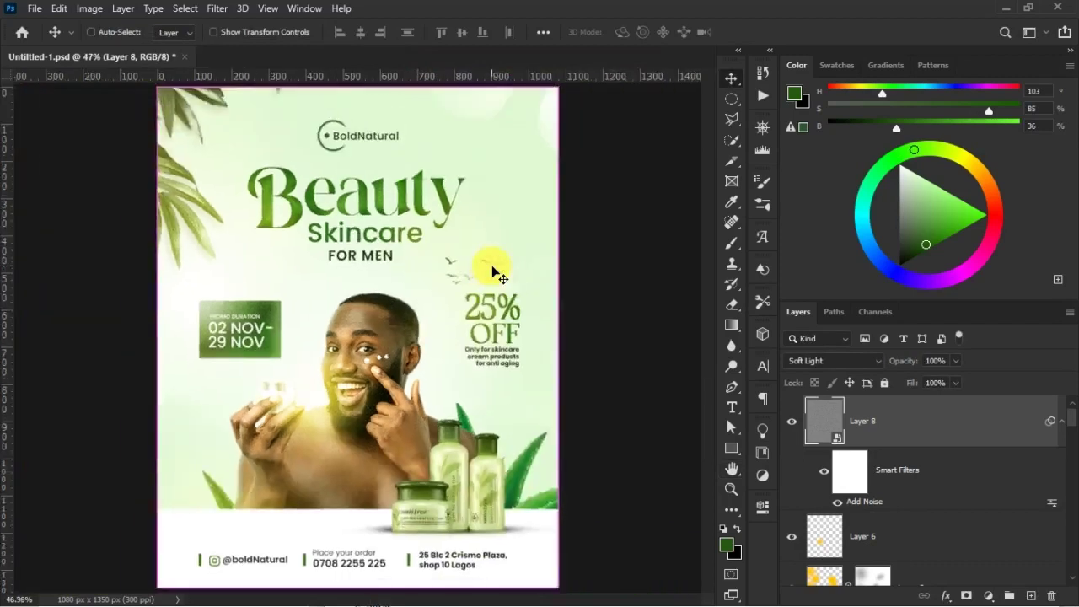
- Compare the poster with Layer 8 hidden and shown, and hide the rulers
{"action": "left_click", "coordinate": [792, 421]}
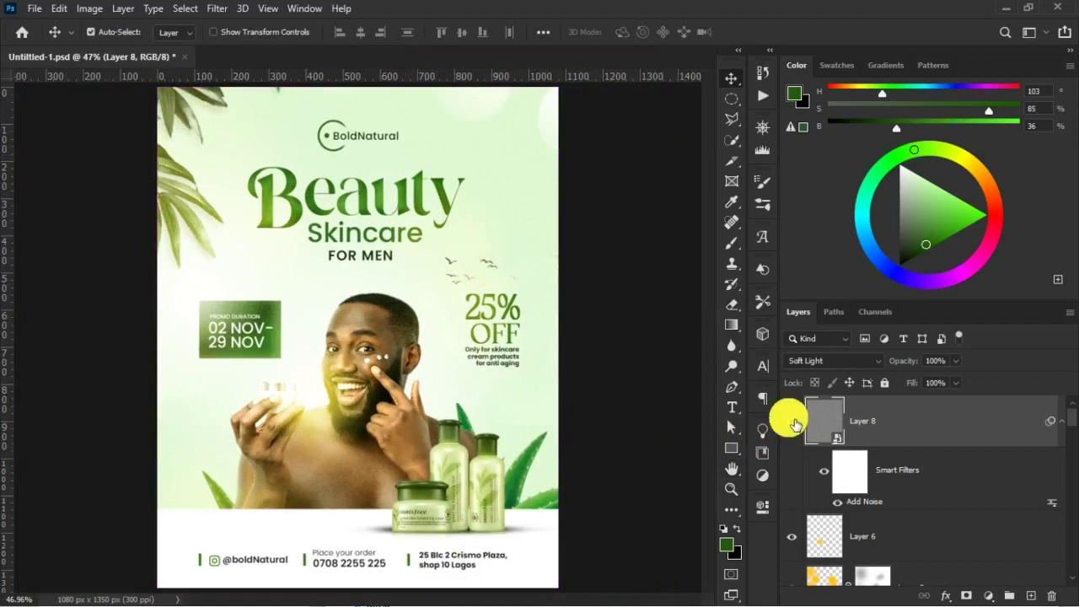
{"action": "left_click", "coordinate": [791, 420]}
{"action": "key", "text": "ctrl+minus"}
{"action": "key", "text": "ctrl+plus"}
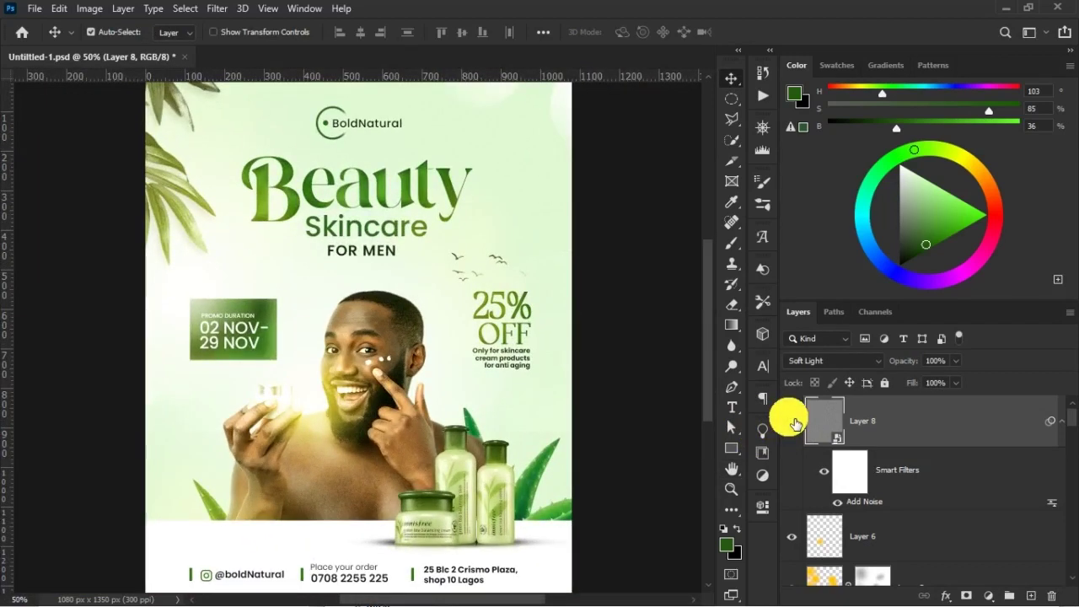
{"action": "key", "text": "ctrl+r"}
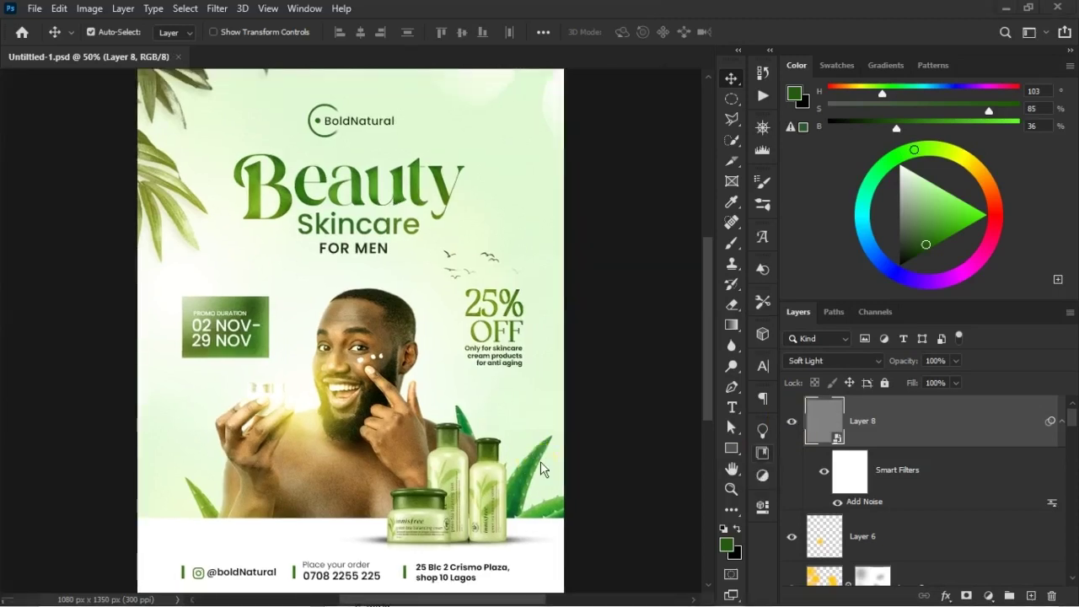
- Add a Hue/Saturation adjustment layer clipped to the ALOE VERA group
{"action": "right_click", "coordinate": [546, 466]}
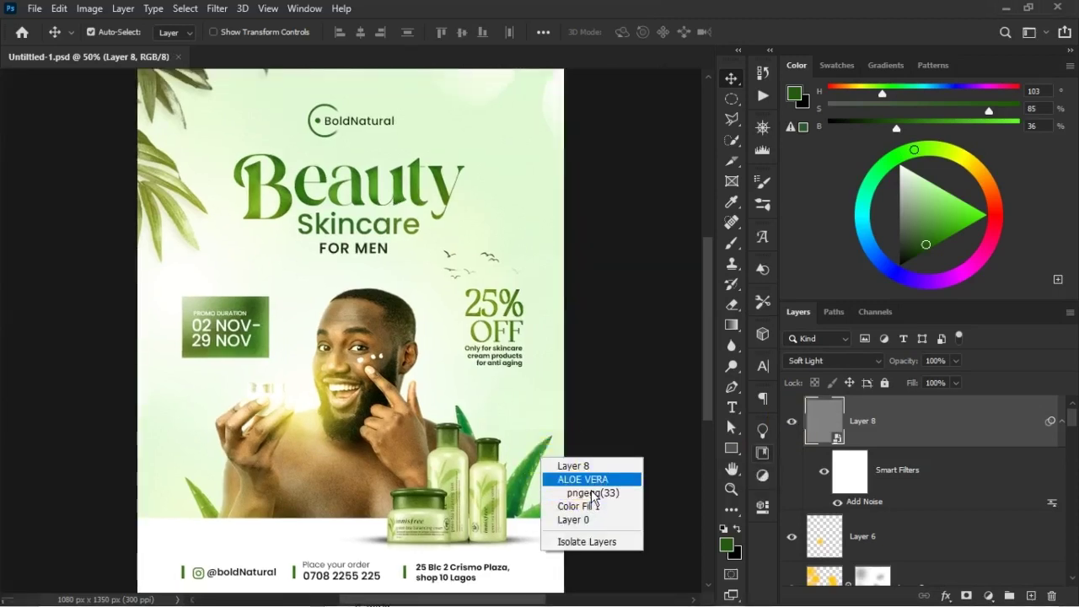
{"action": "left_click", "coordinate": [581, 477]}
{"action": "scroll", "coordinate": [994, 552], "scroll_direction": "down", "scroll_amount": 3}
{"action": "left_click", "coordinate": [916, 496]}
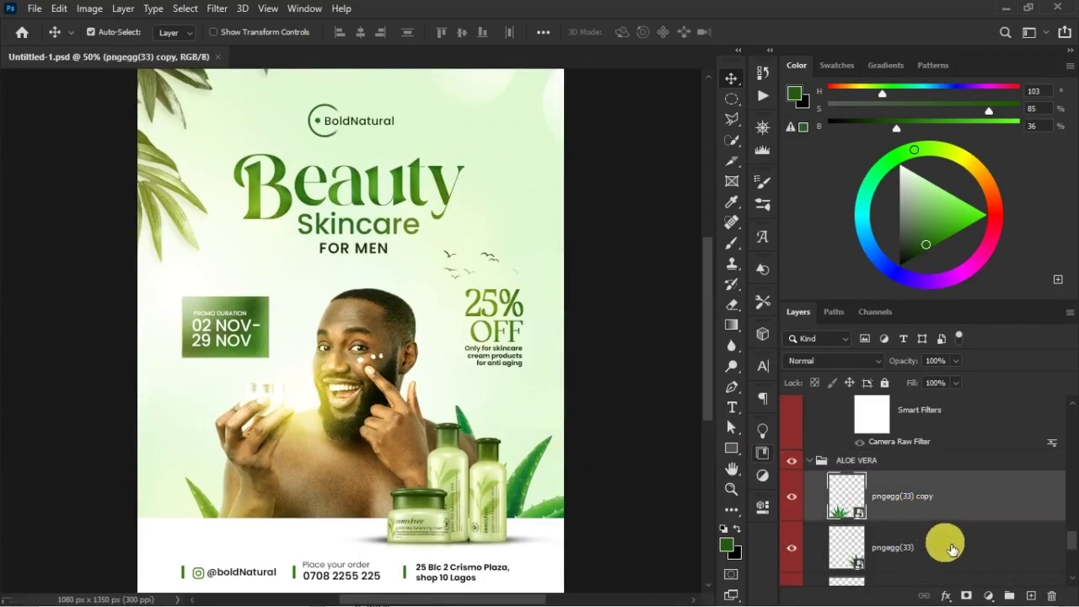
{"action": "left_click", "coordinate": [814, 462]}
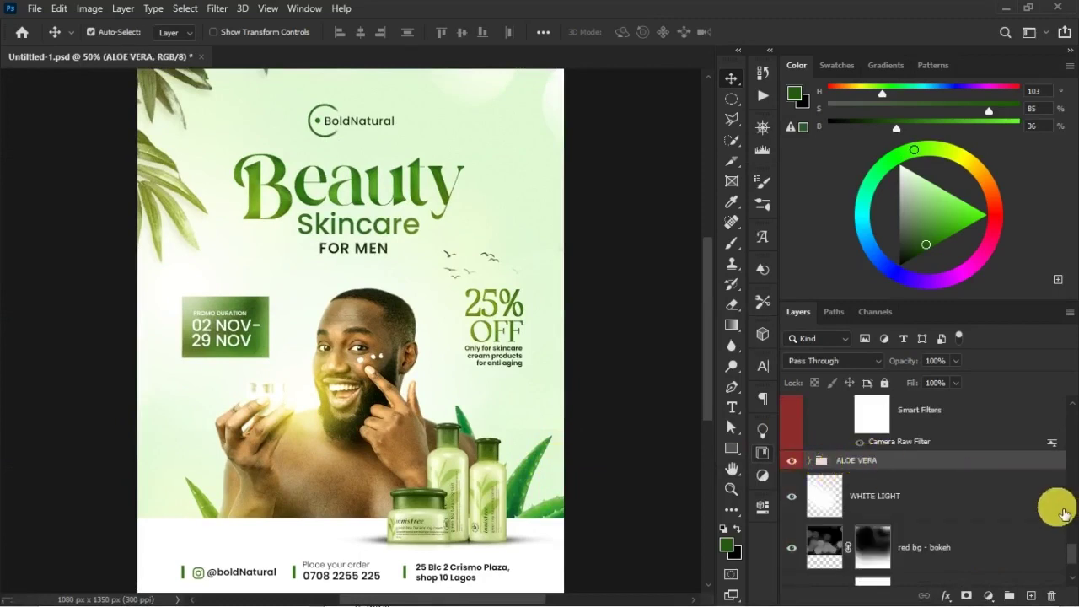
{"action": "left_click", "coordinate": [1007, 597]}
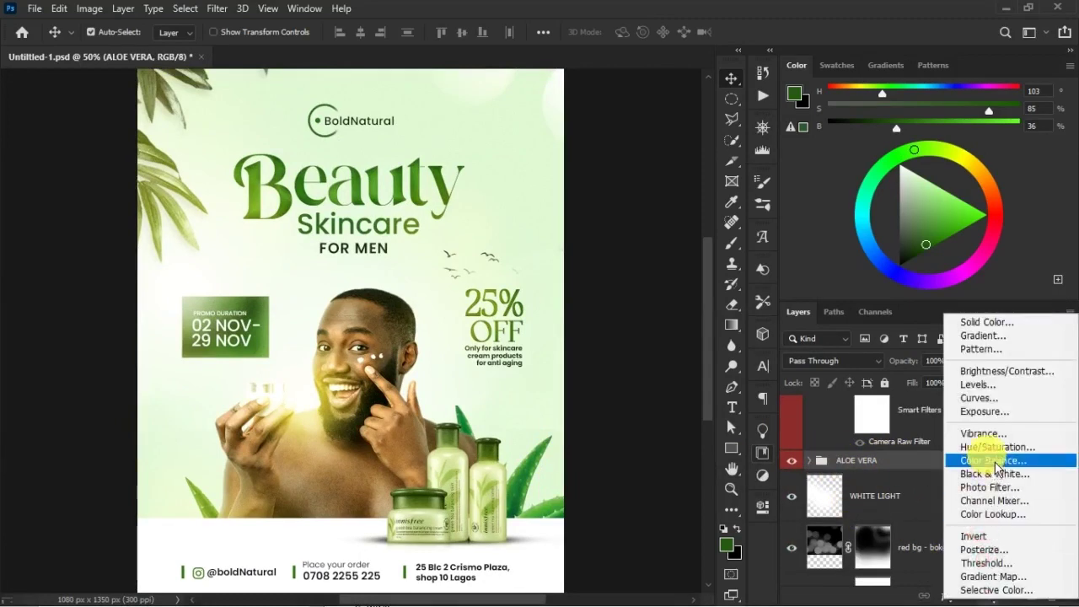
{"action": "left_click", "coordinate": [969, 447]}
{"action": "left_click", "coordinate": [695, 582]}
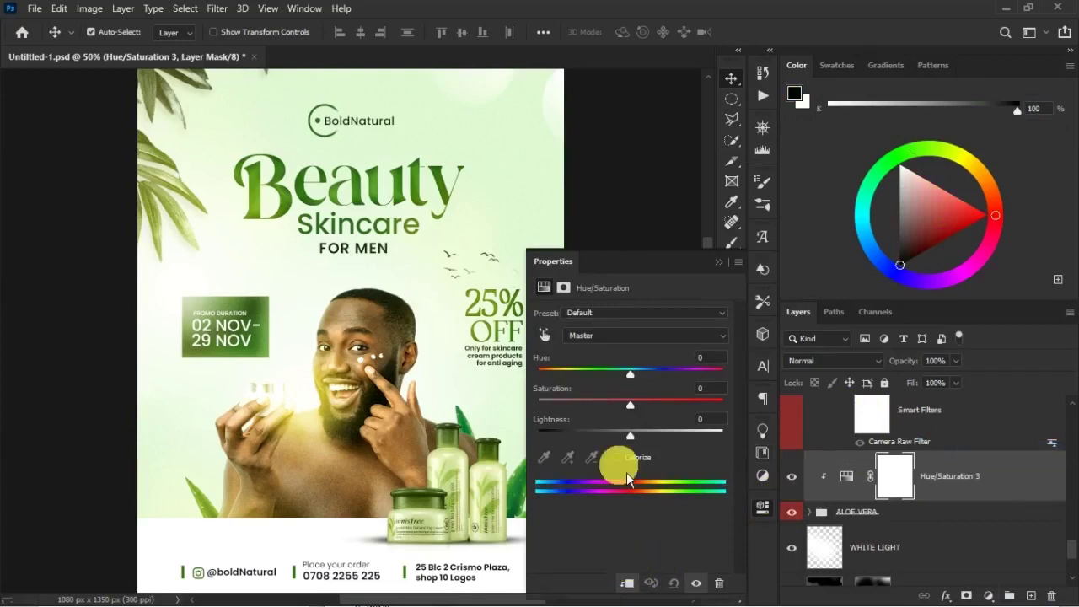
- Set the aloe vera adjustment to Hue -37, Saturation -15 and Lightness +6
{"action": "left_click_drag", "start_coordinate": [486, 458], "coordinate": [360, 379]}
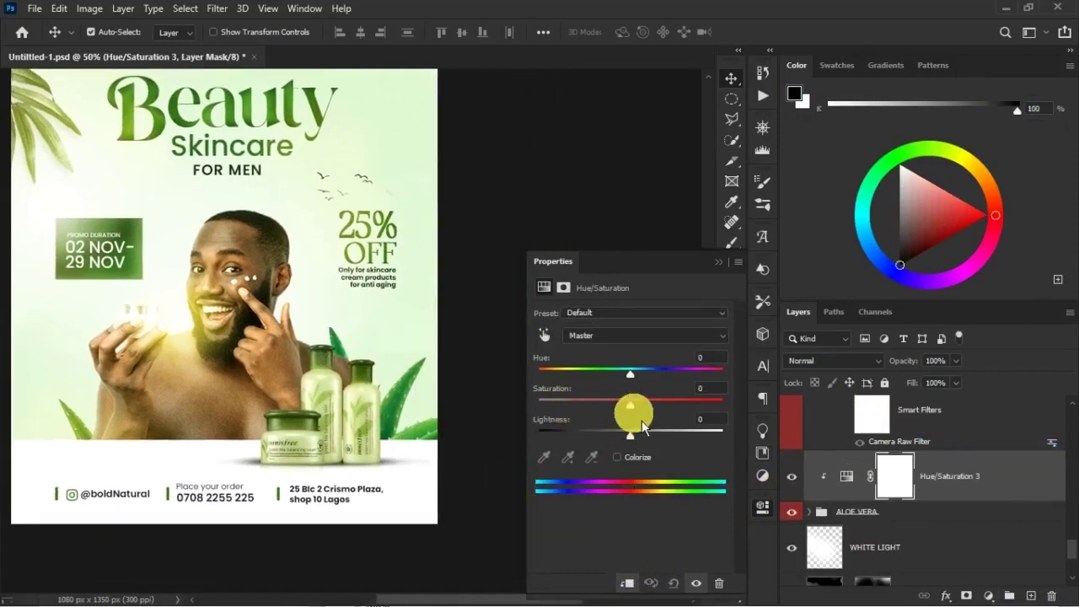
{"action": "left_click_drag", "start_coordinate": [636, 413], "coordinate": [617, 410]}
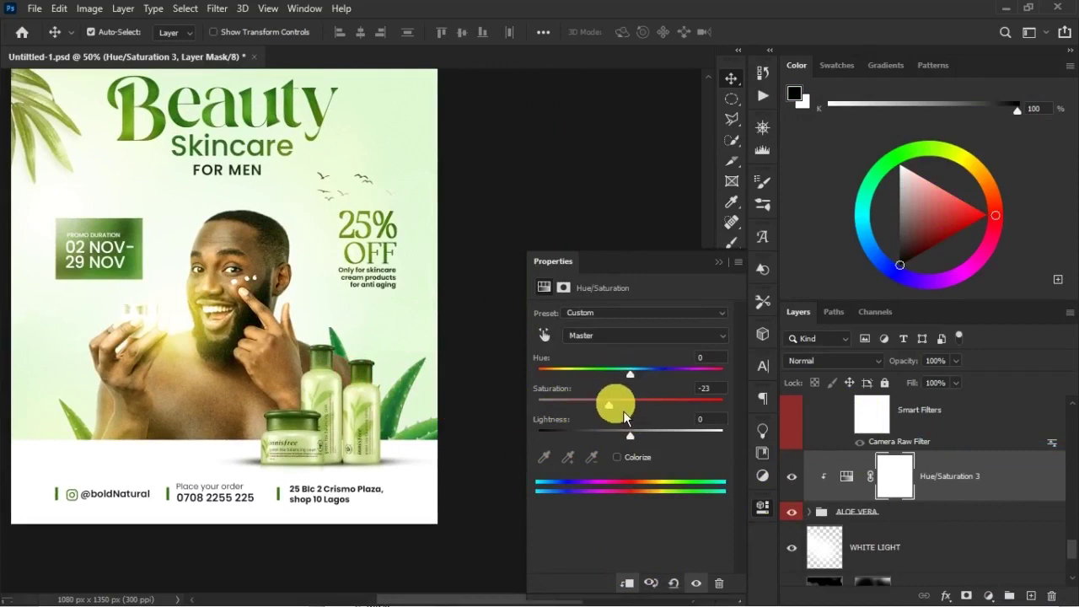
{"action": "left_click_drag", "start_coordinate": [609, 406], "coordinate": [646, 455]}
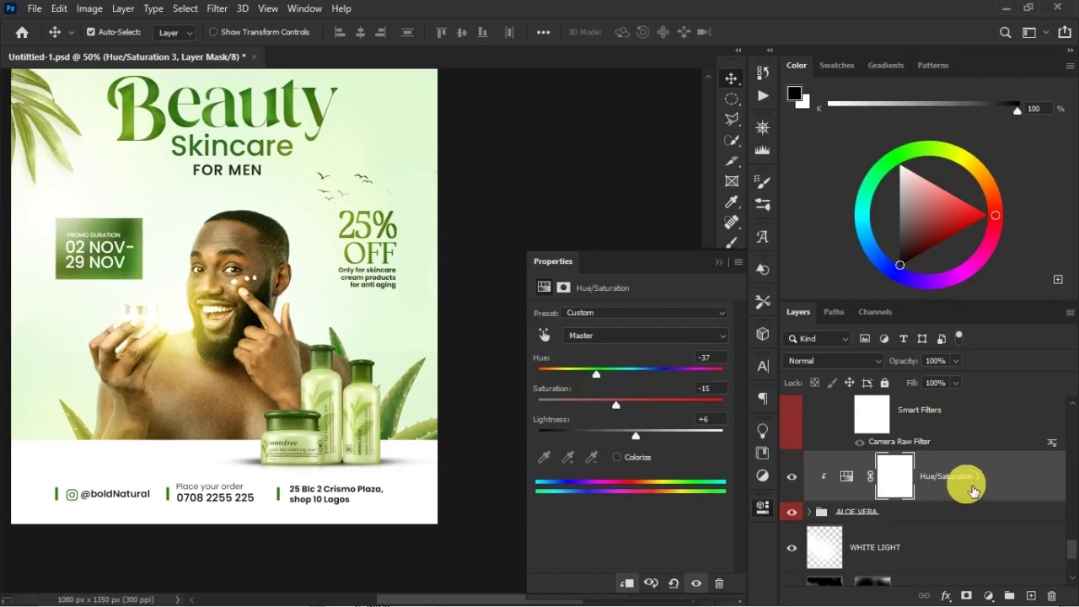
- Apply a Gaussian Blur with a radius of 1.0 pixels to the pngegg(33) copy layer in the ALOE VERA group
{"action": "left_click", "coordinate": [809, 512]}
{"action": "left_click", "coordinate": [970, 548]}
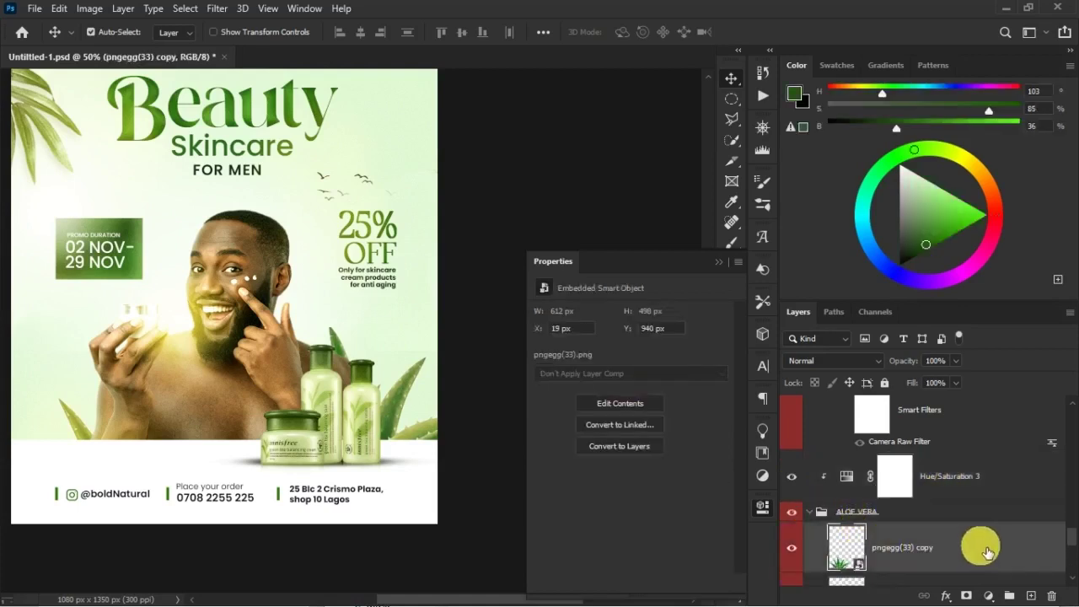
{"action": "left_click", "coordinate": [217, 9]}
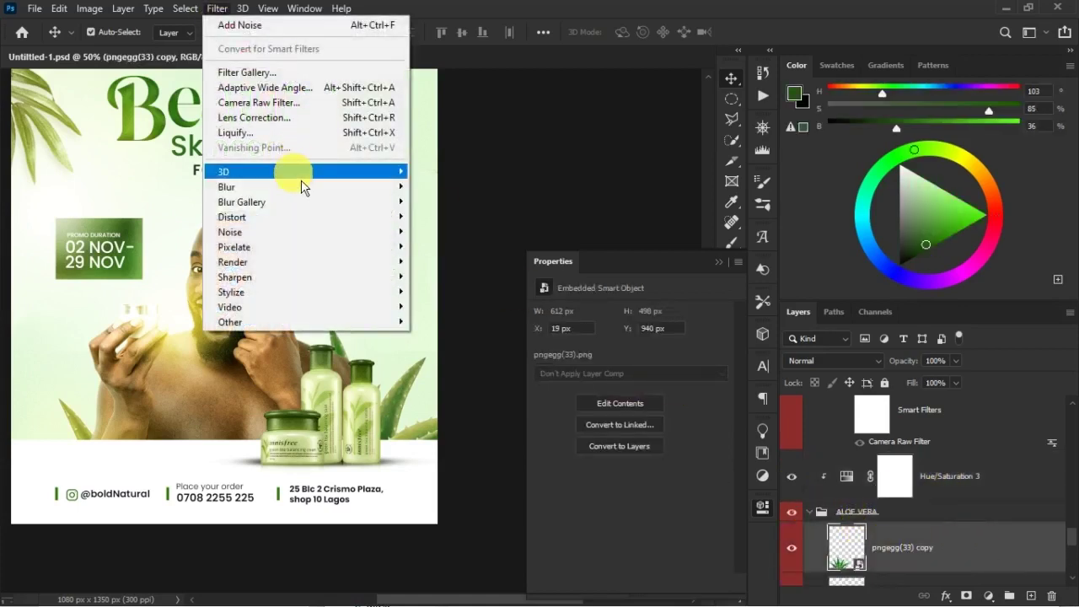
{"action": "mouse_move", "coordinate": [304, 189]}
{"action": "left_click", "coordinate": [447, 246]}
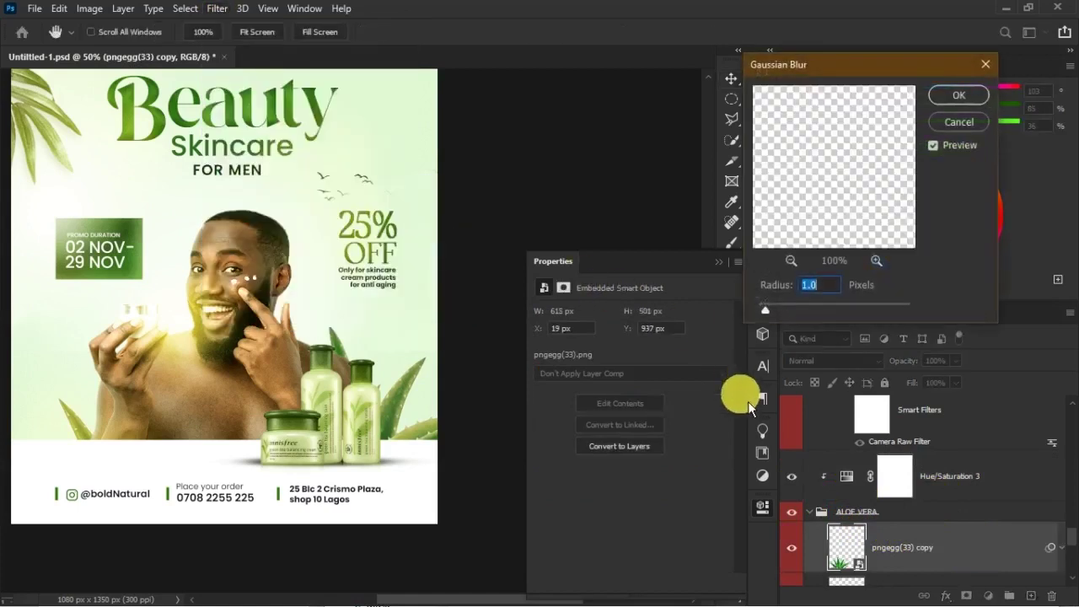
{"action": "left_click", "coordinate": [958, 96]}
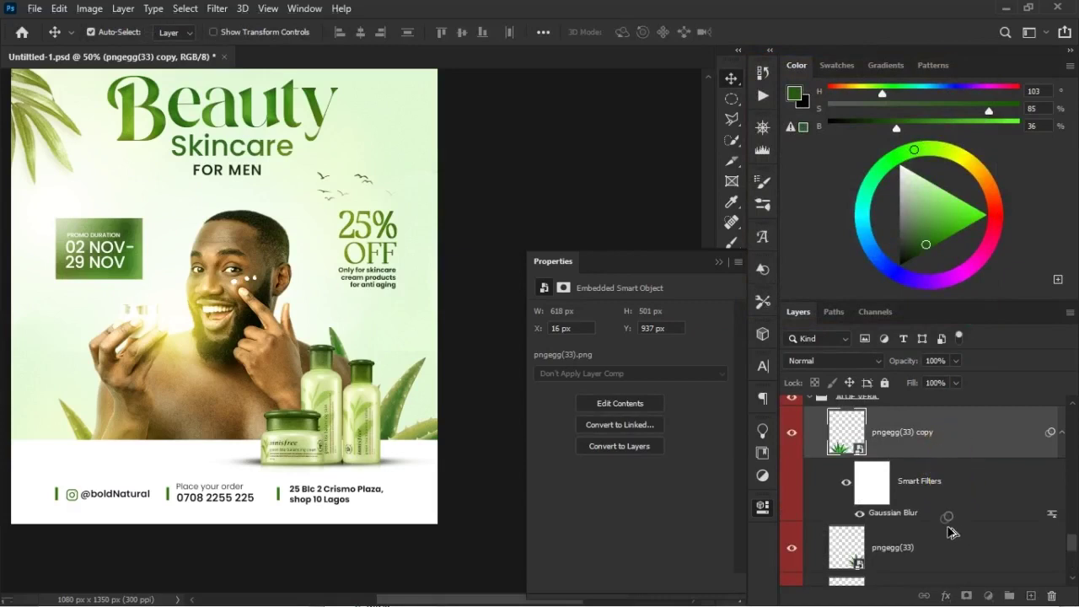
- Copy the Gaussian Blur smart filter to the pngegg(33) layer, and collapse the ALOE VERA group
{"action": "left_click_drag", "start_coordinate": [938, 560], "coordinate": [936, 564]}
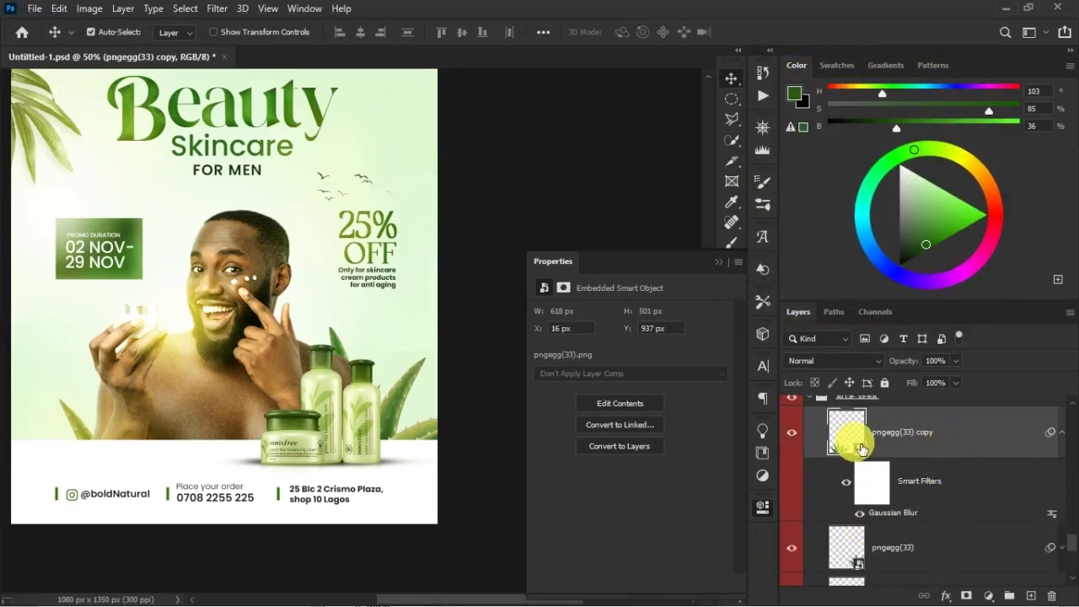
{"action": "left_click", "coordinate": [1062, 433]}
{"action": "left_click", "coordinate": [1062, 483]}
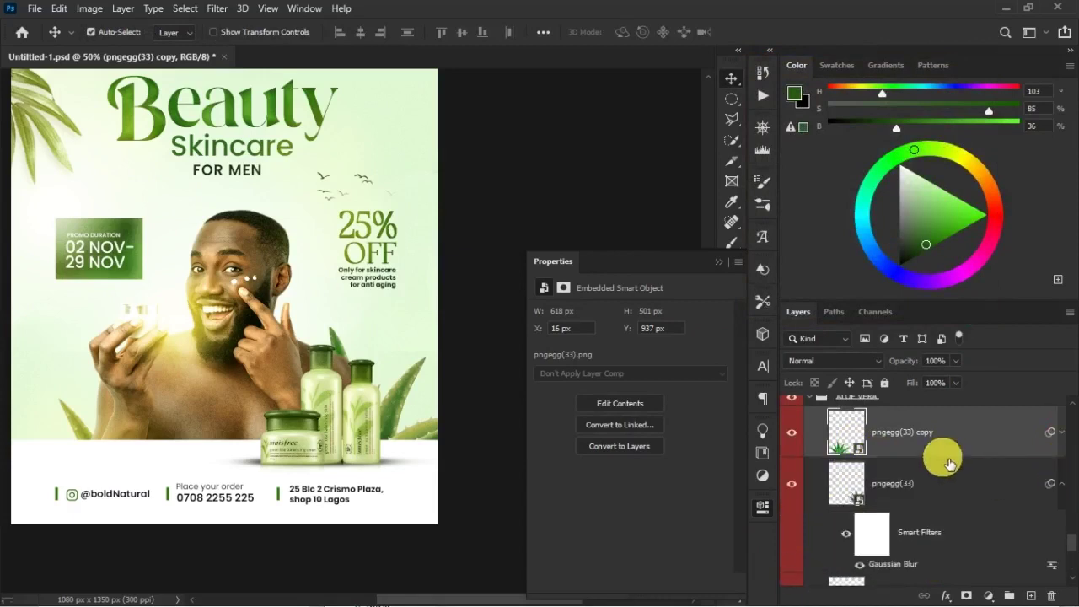
{"action": "scroll", "coordinate": [831, 428], "scroll_direction": "up", "scroll_amount": 5}
{"action": "scroll", "coordinate": [831, 531], "scroll_direction": "down", "scroll_amount": 3}
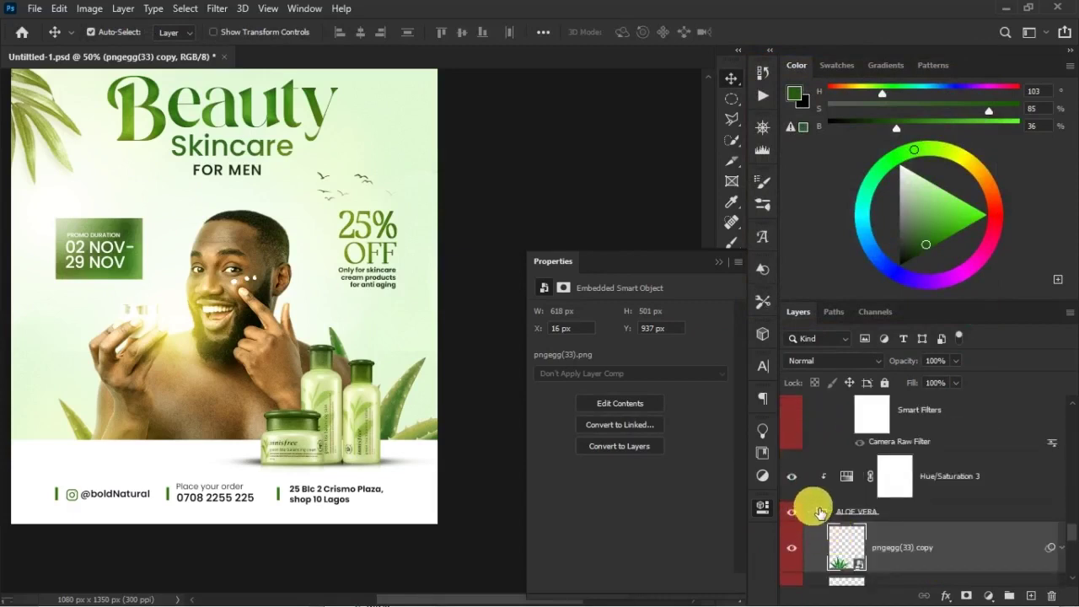
{"action": "left_click", "coordinate": [811, 511]}
{"action": "left_click", "coordinate": [719, 262]}
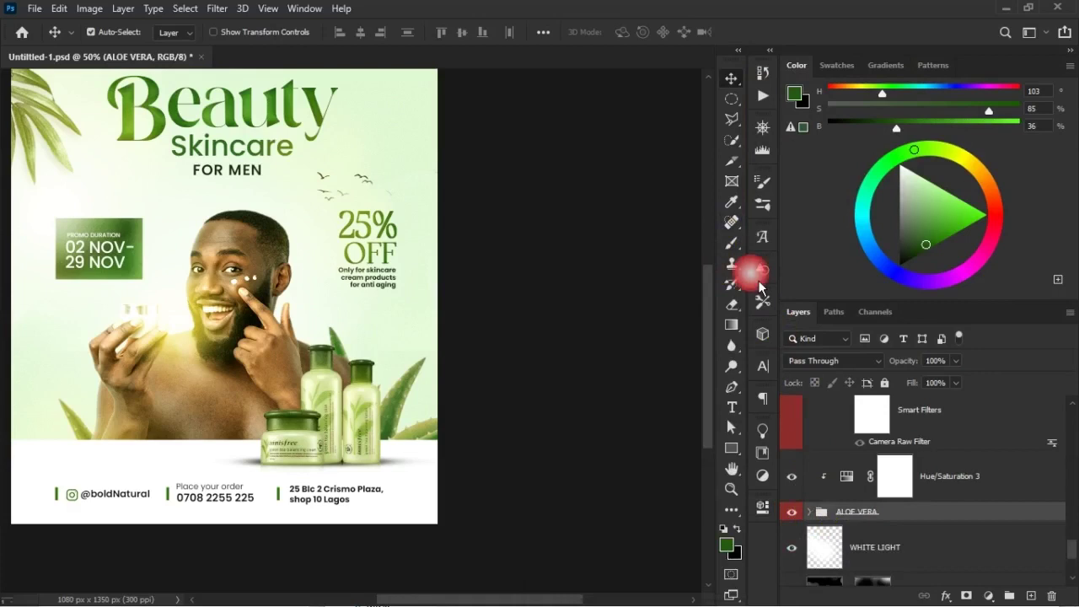
- Set Layer 8's opacity and fill to 74%, and compare the poster with and without the grain
{"action": "key", "text": "ctrl+0"}
{"action": "key", "text": "ctrl+minus"}
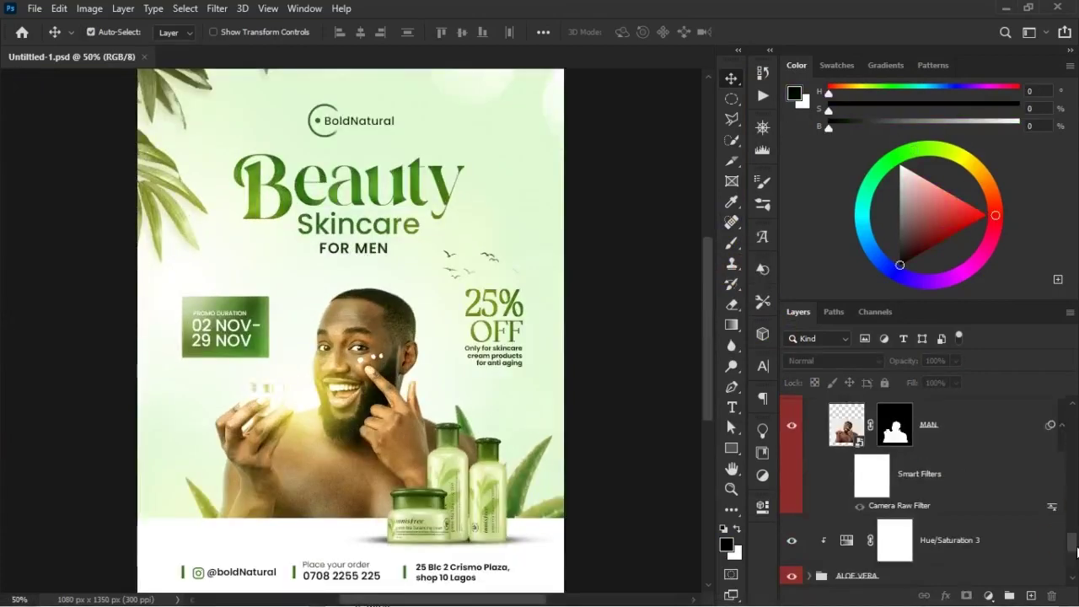
{"action": "left_click_drag", "start_coordinate": [1072, 543], "coordinate": [1072, 411]}
{"action": "left_click", "coordinate": [921, 431]}
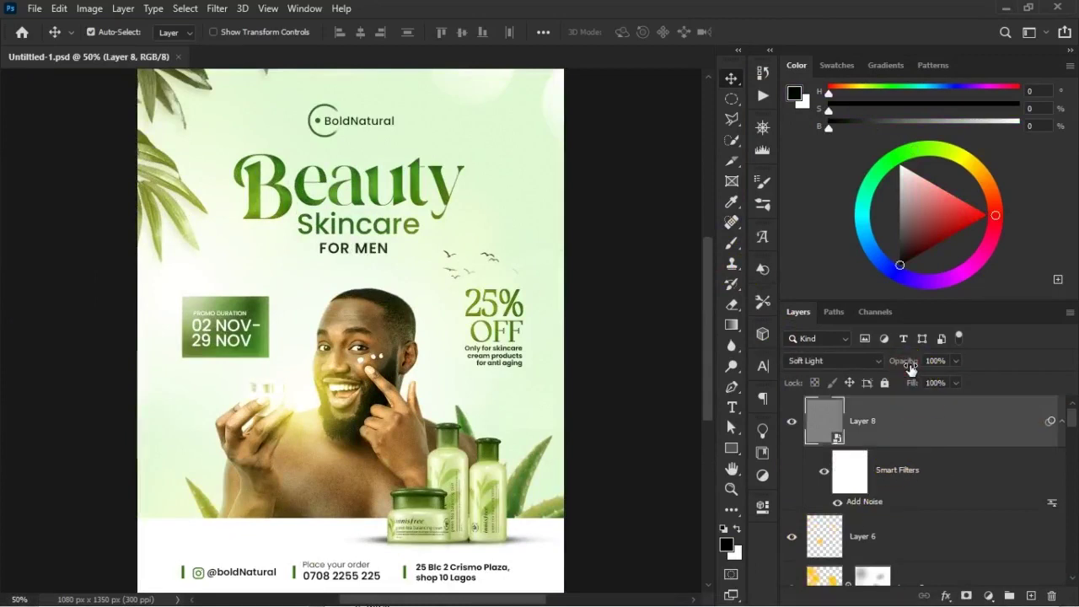
{"action": "left_click_drag", "start_coordinate": [900, 375], "coordinate": [921, 386]}
{"action": "left_click", "coordinate": [796, 431]}
{"action": "left_click", "coordinate": [800, 432]}
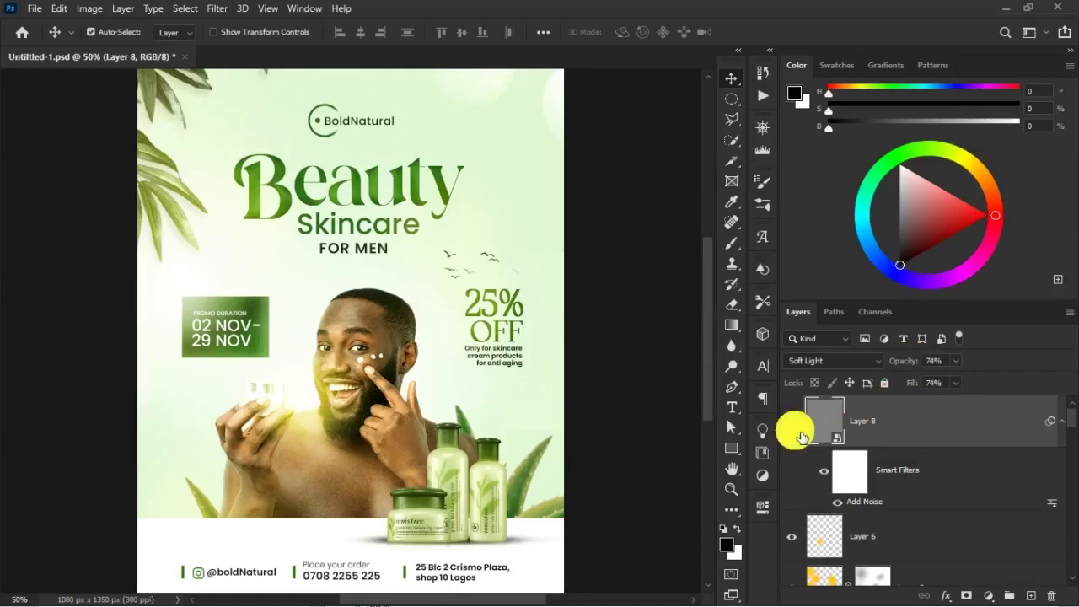